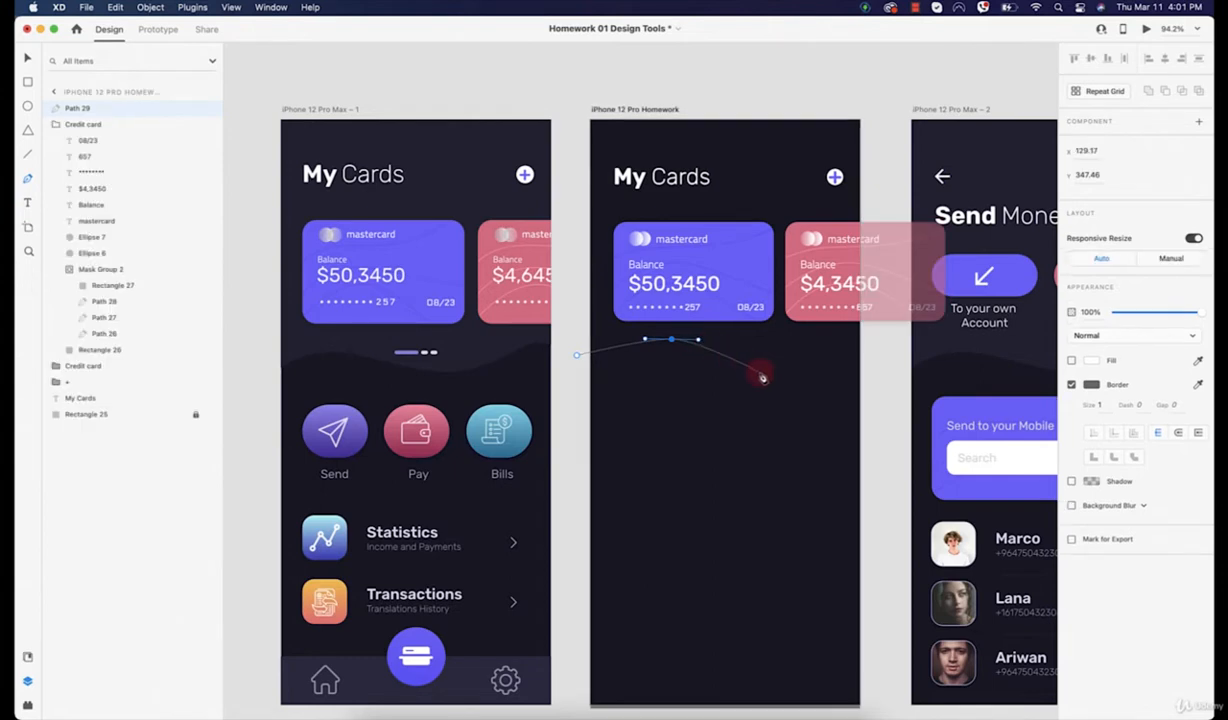
Step: Finish the curved wave path below the cards, past the homework artboard's right edge, and soften its crest and trough
left_click_drag(785, 376, 832, 378)
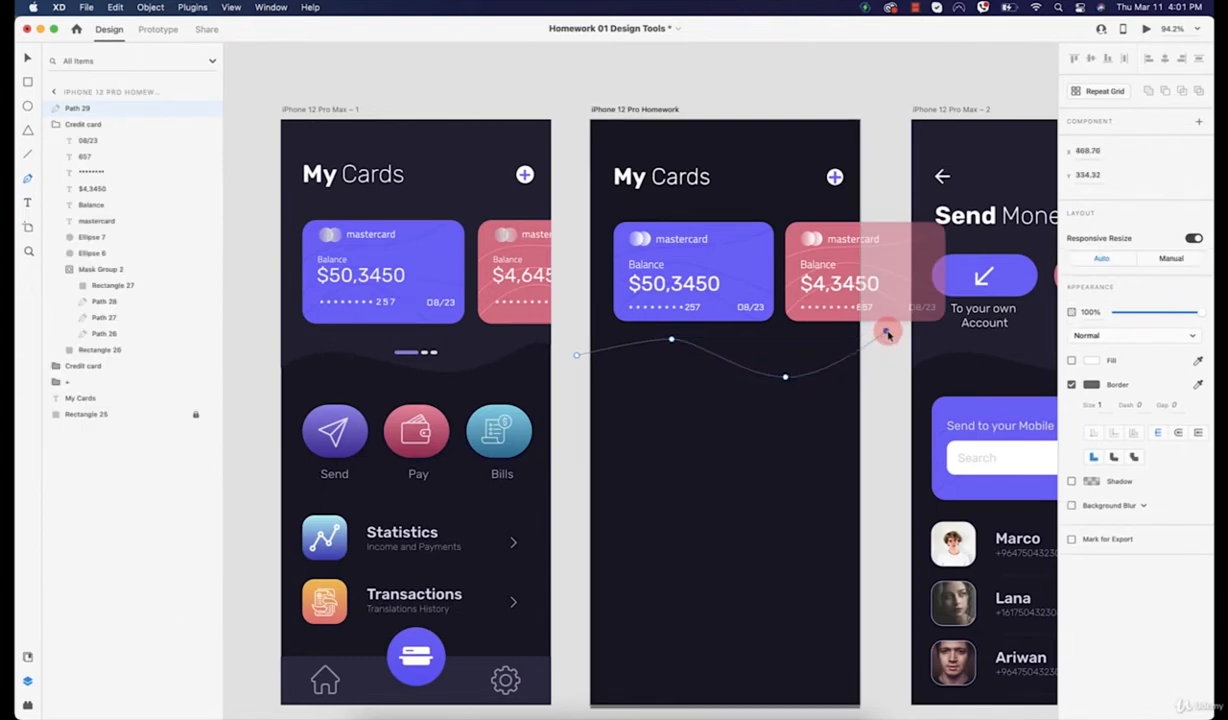
left_click(672, 342)
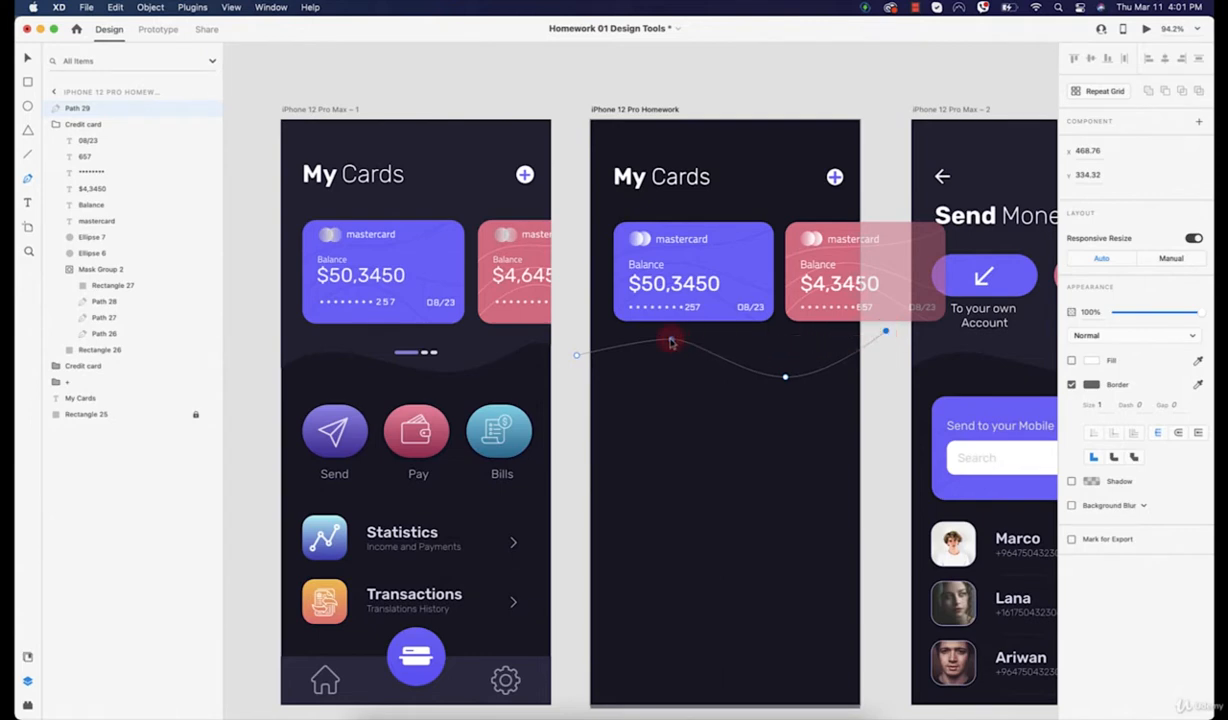
left_click_drag(668, 345, 699, 348)
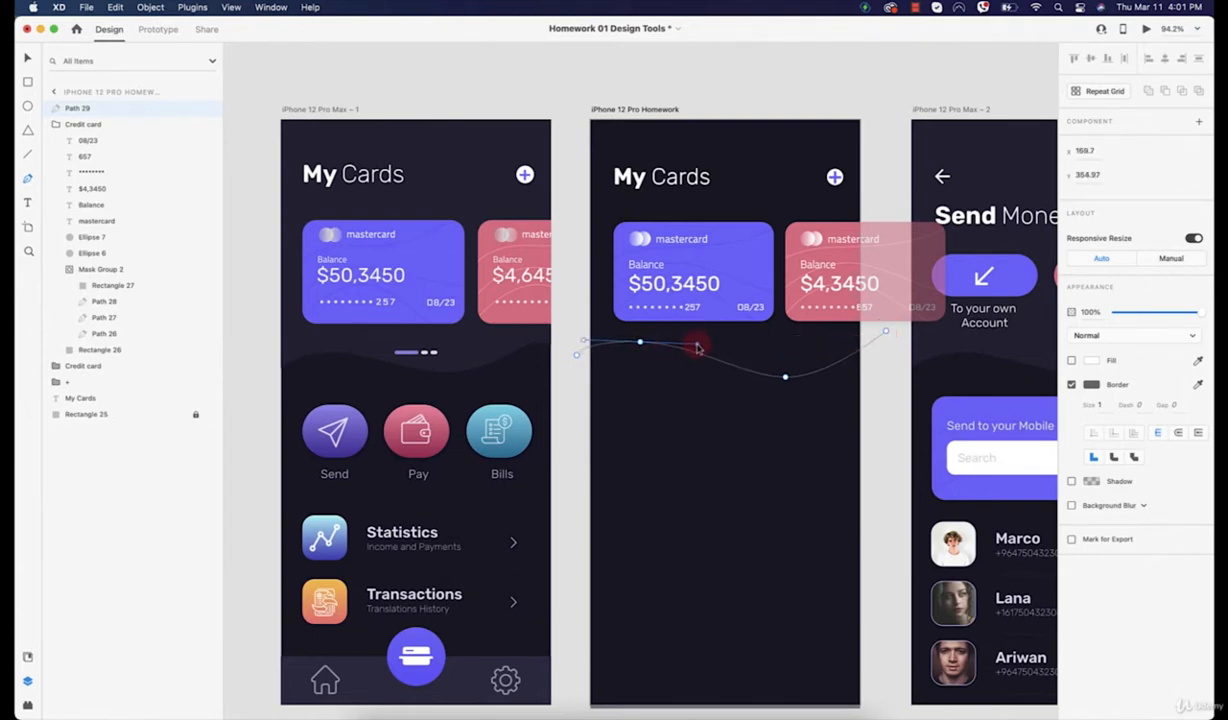
left_click(786, 376)
left_click_drag(786, 376, 783, 371)
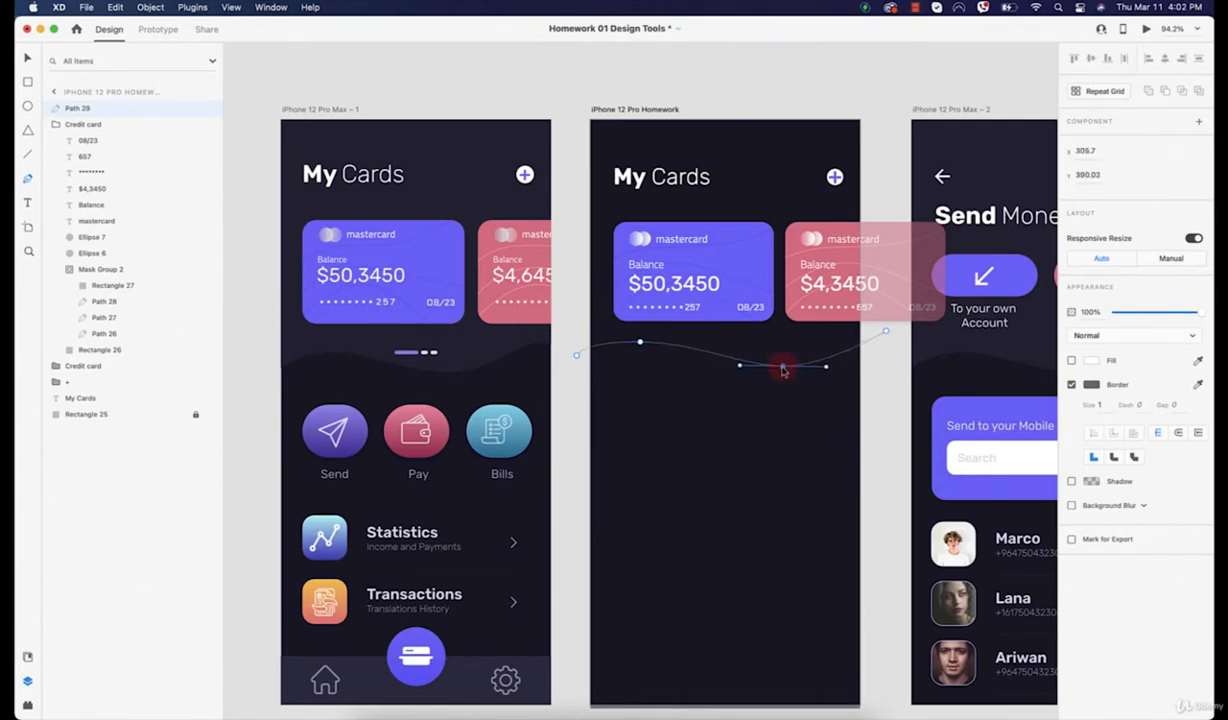
Step: Close the wave path with straight segments running above the homework artboard, making a shape about 513 wide and 437 high
left_click(885, 330)
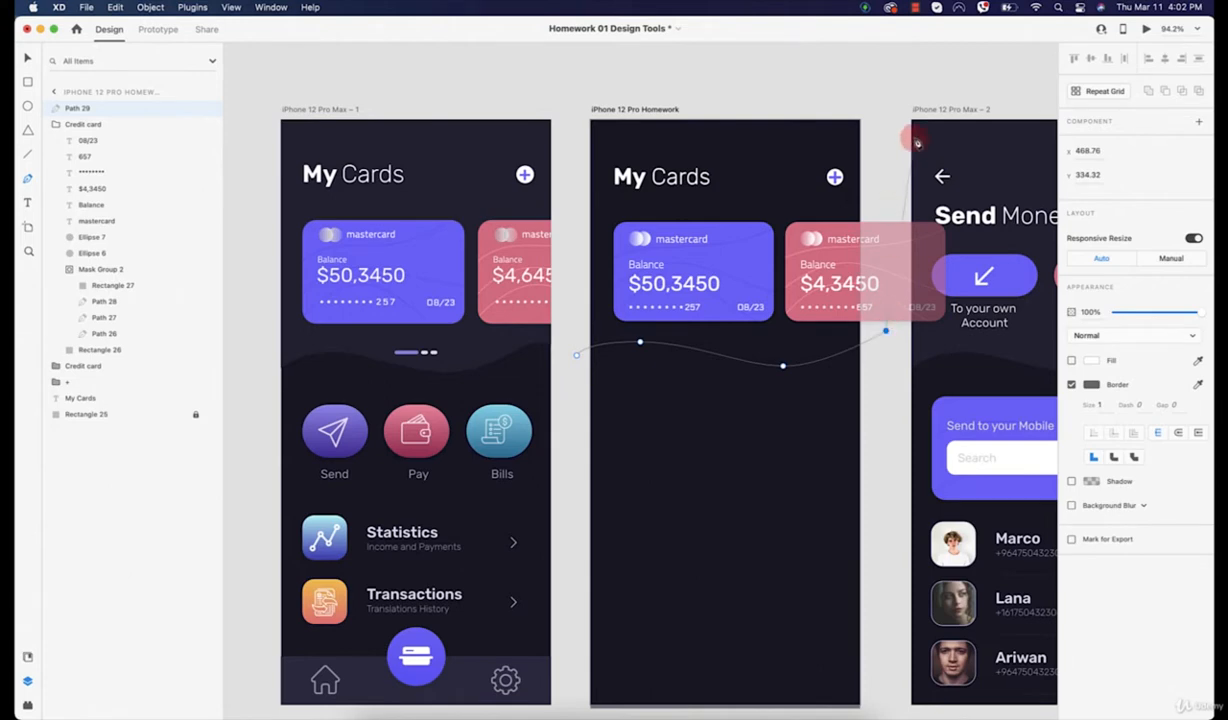
left_click(885, 90)
left_click(562, 90)
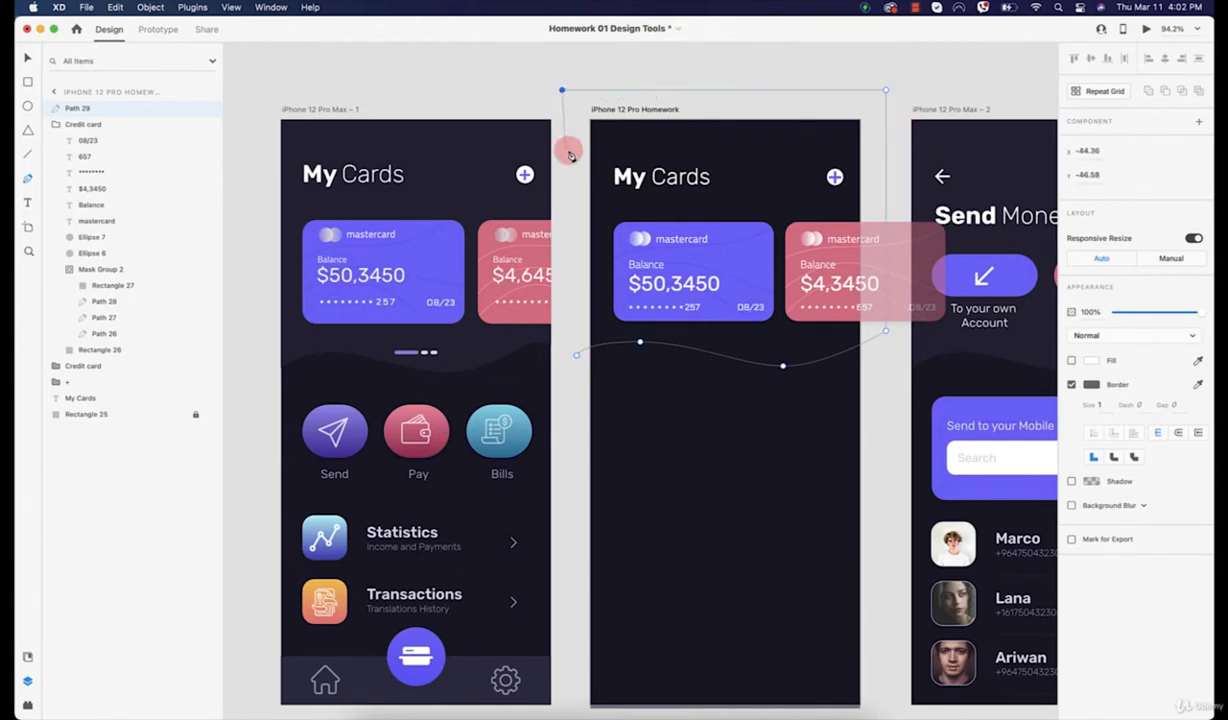
left_click(576, 356)
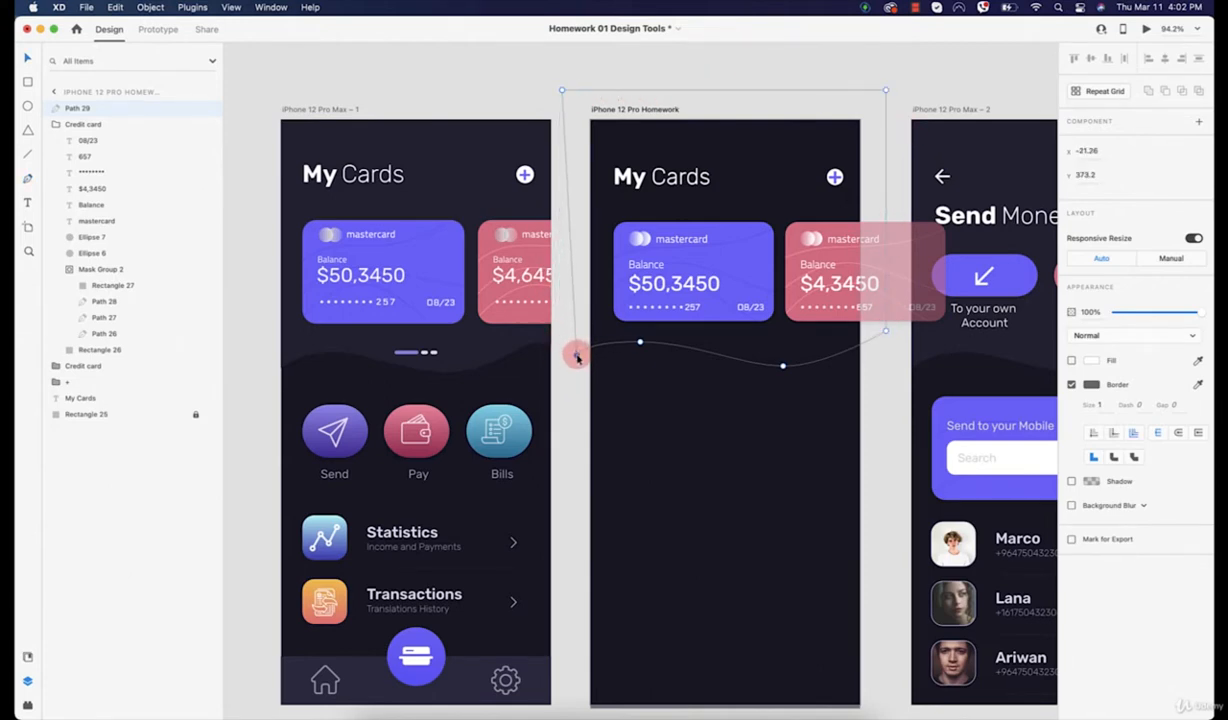
Step: Fill the wave shape with the header background colour sampled from the reference My Cards artboard and remove its border
key("i")
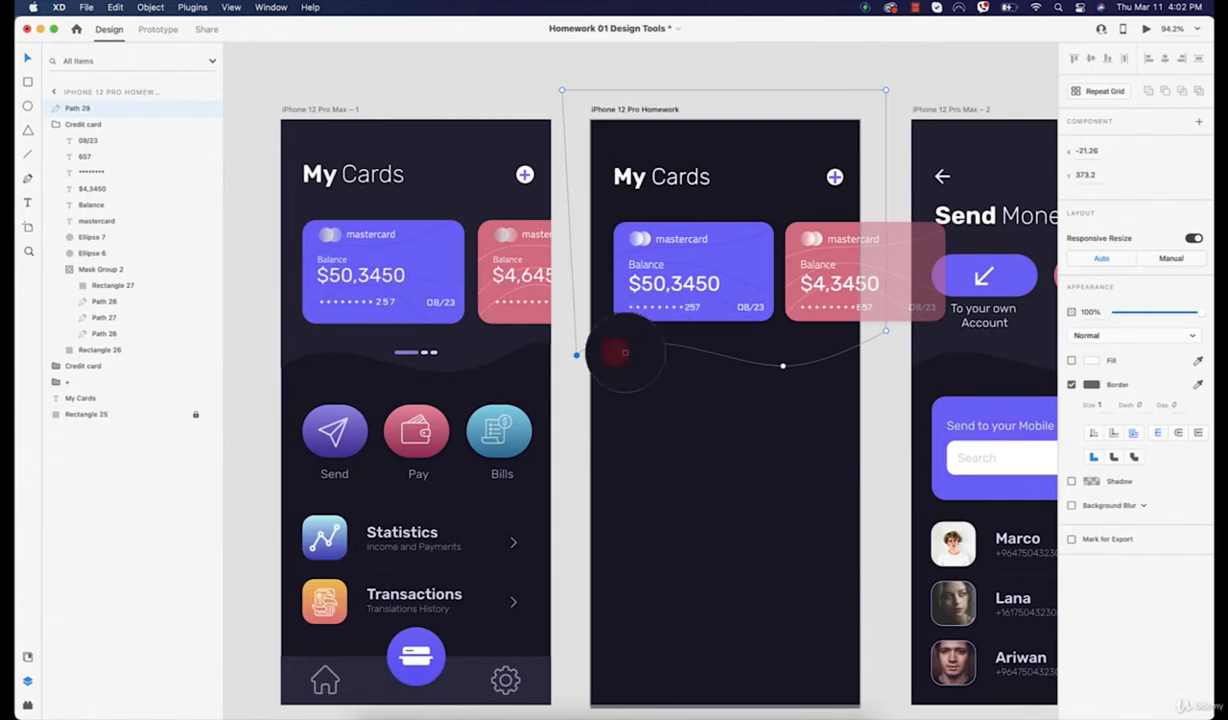
left_click(477, 174)
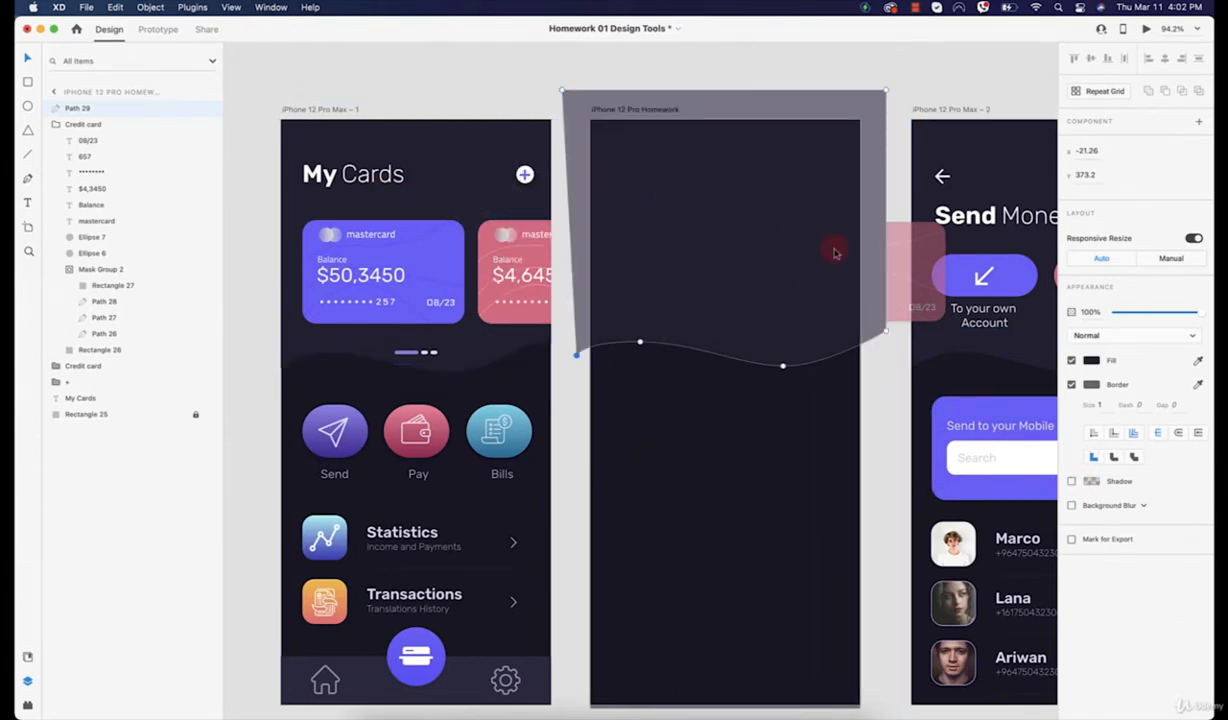
left_click(715, 411)
left_click(721, 296)
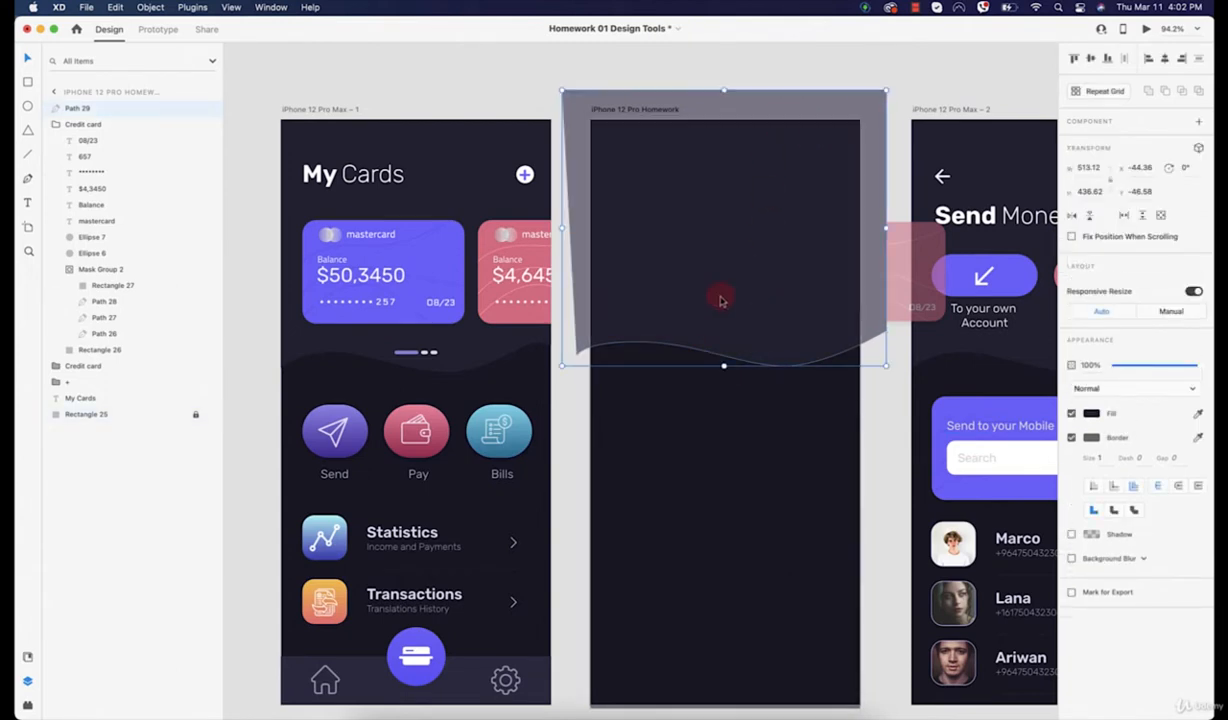
left_click(1071, 437)
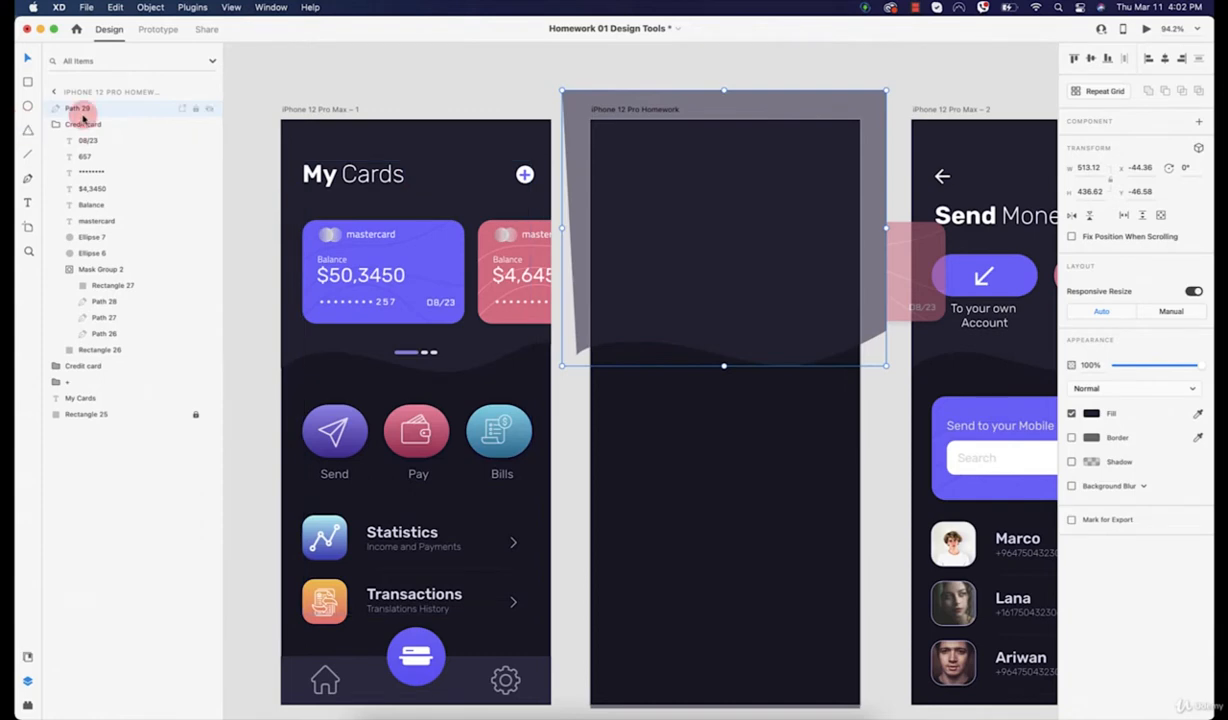
Step: Move the wave path directly above Rectangle 25 in the layer order and rename that rectangle BG
left_click_drag(80, 112, 80, 400)
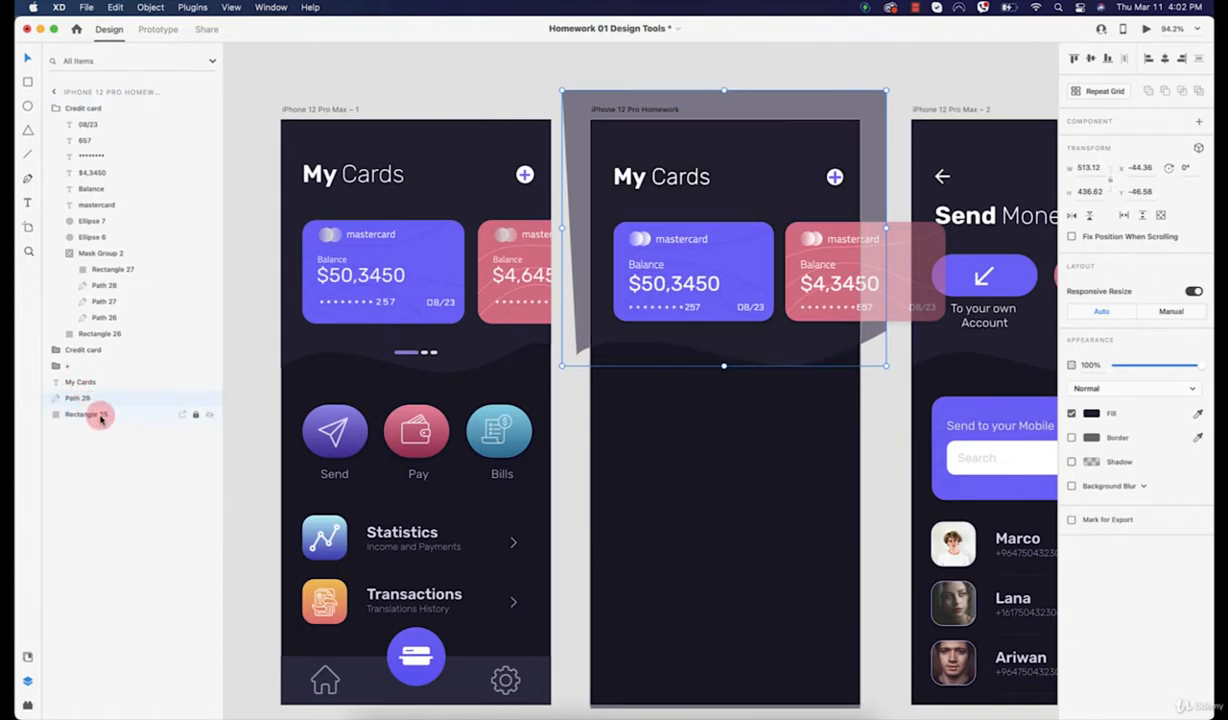
left_click(77, 415)
double_click(94, 418)
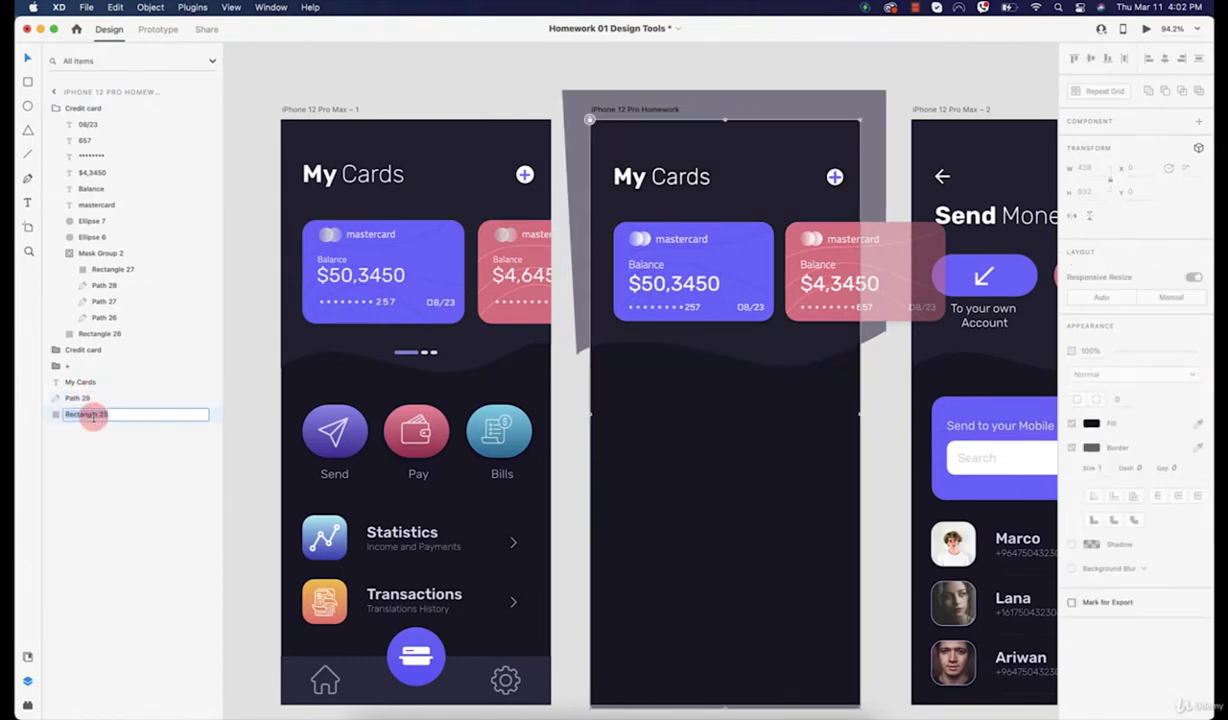
type("BG")
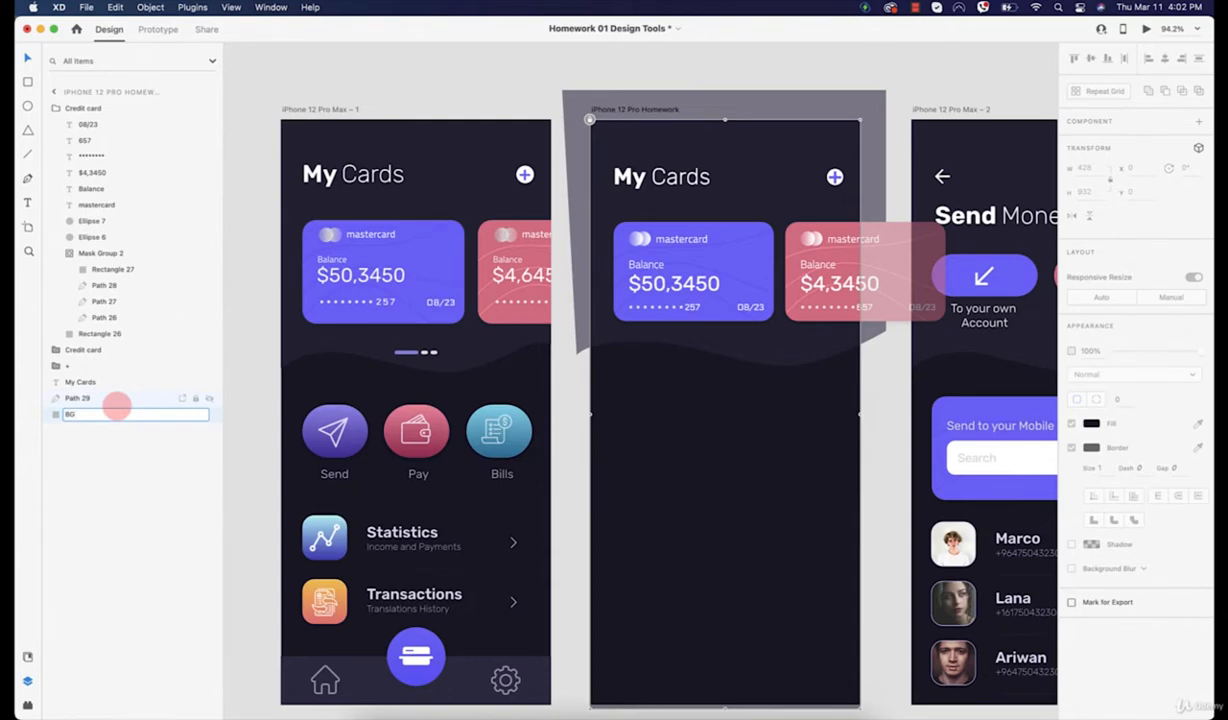
Step: Rename the wave path layer BG2 and deselect it
left_click(84, 399)
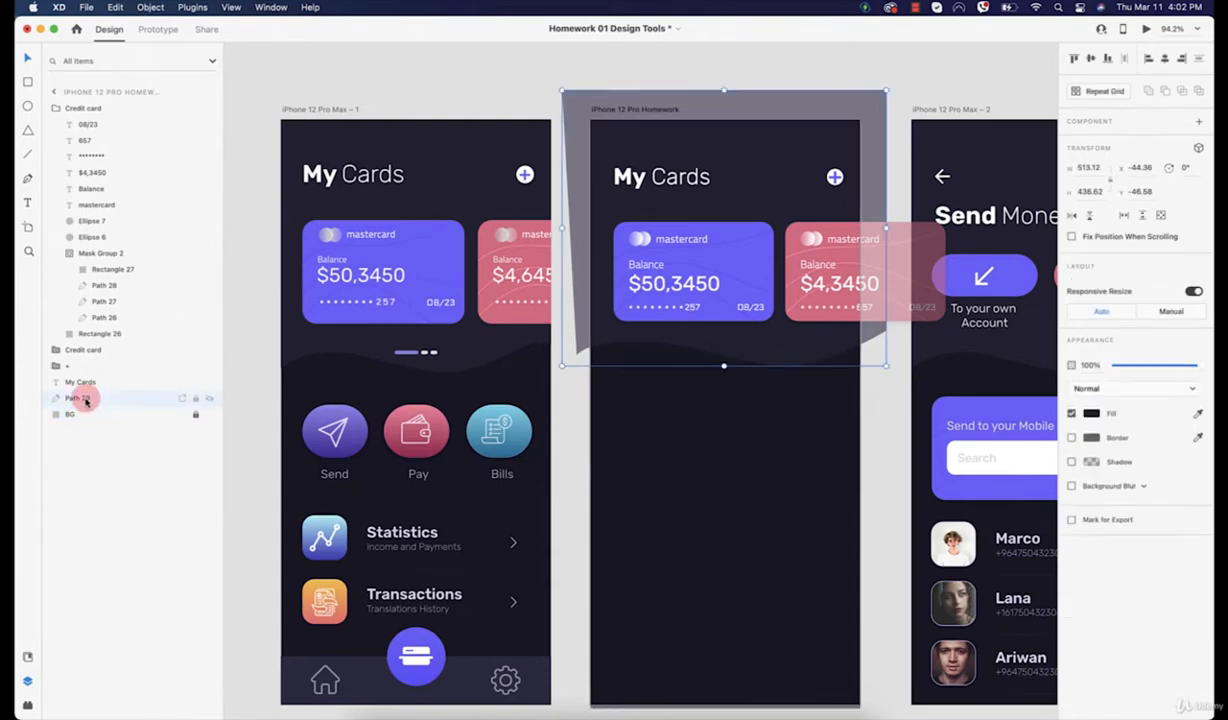
double_click(84, 398)
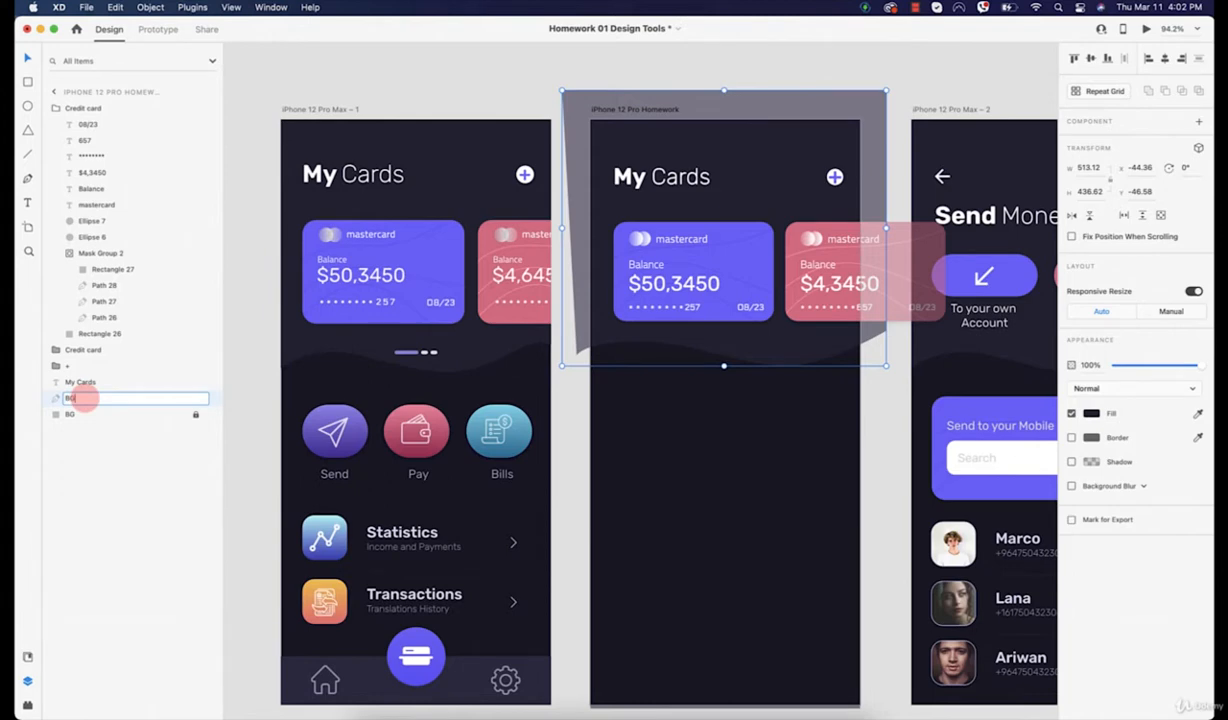
type("BG2")
key("Return")
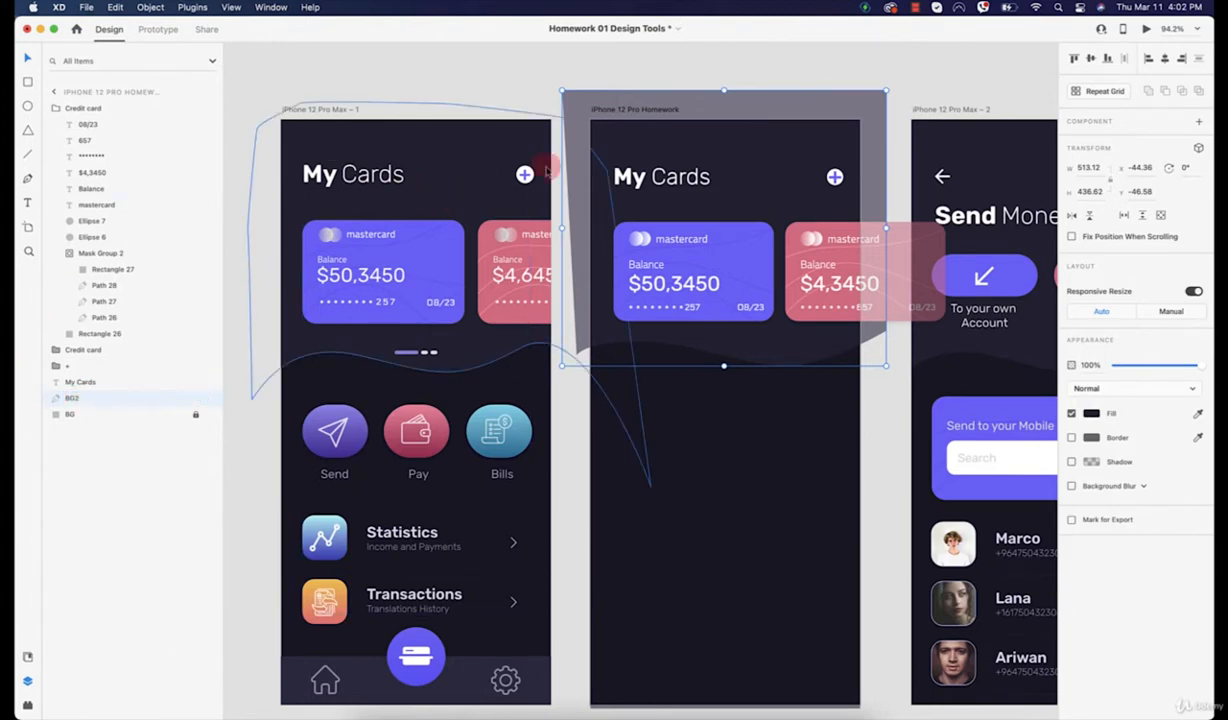
left_click(560, 78)
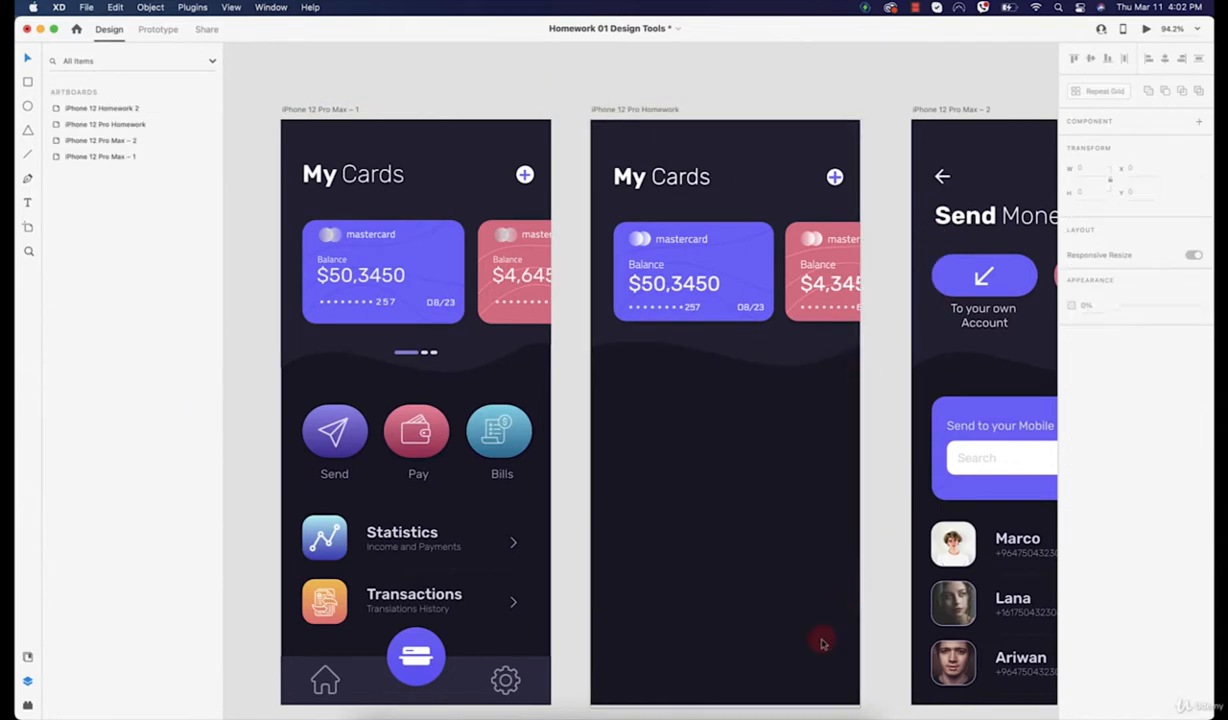
Step: Adjust the BG2 wave's position behind the cards to X -42.56 and Y -46.58
scroll(815, 610, "up", 5)
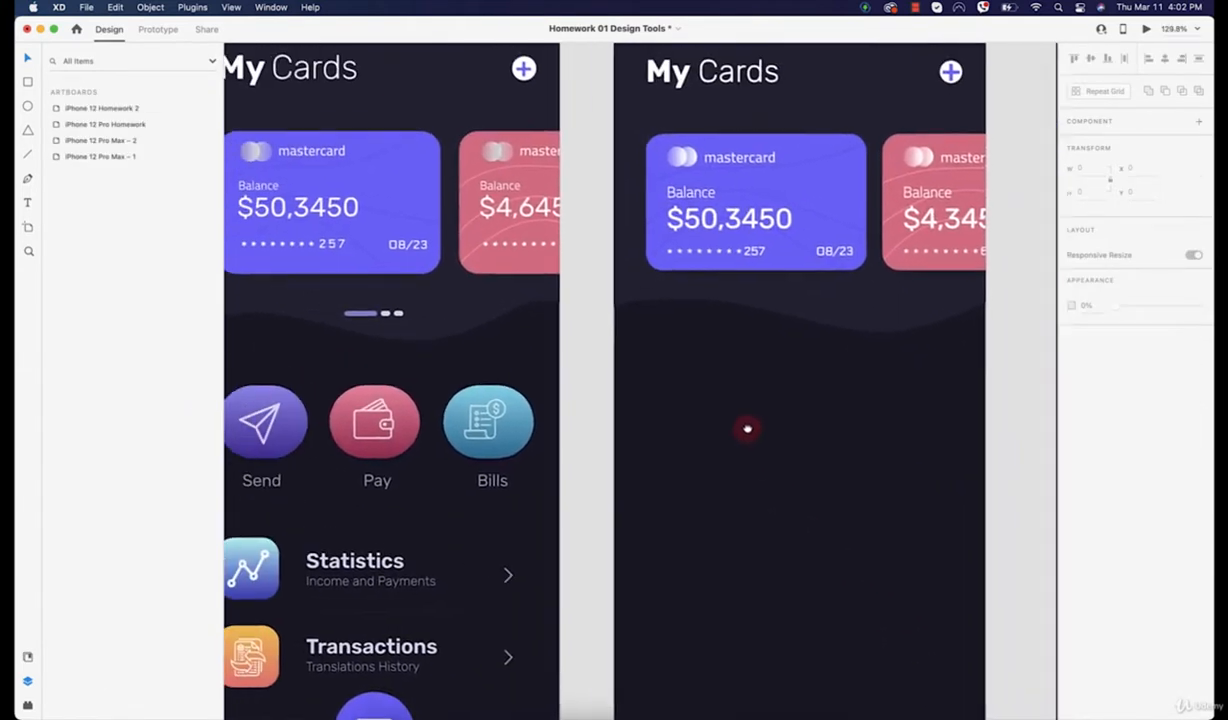
left_click(776, 328)
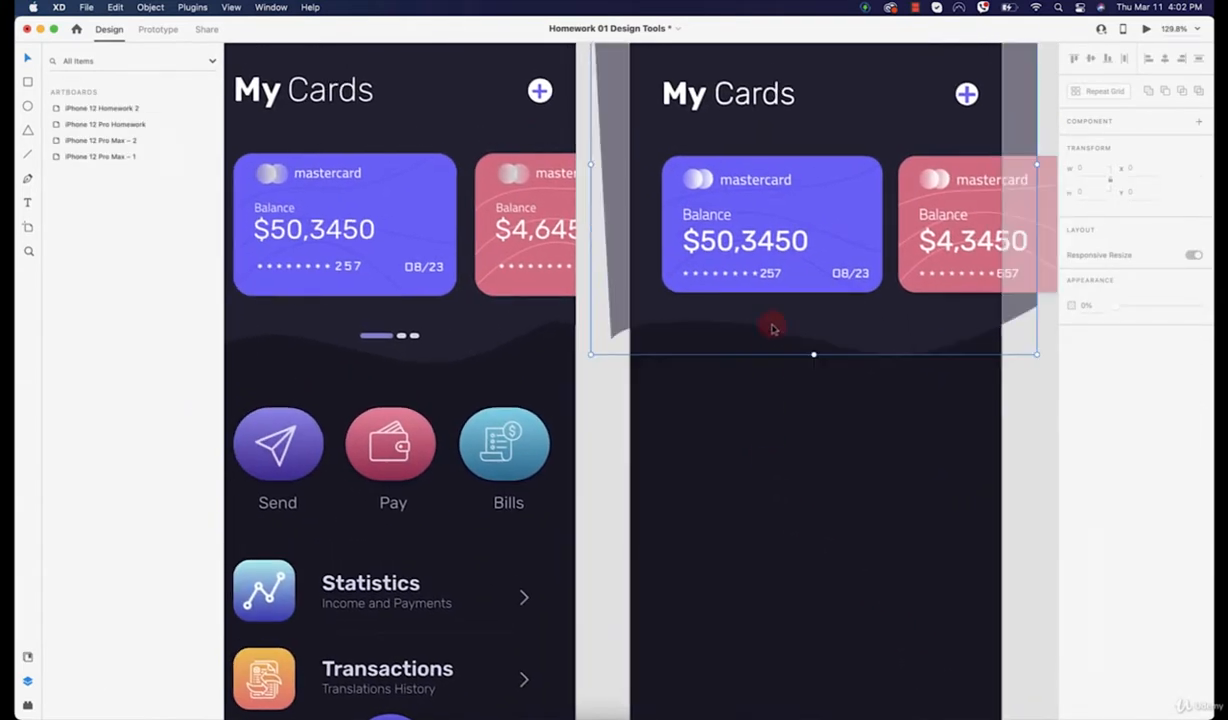
left_click_drag(790, 328, 792, 337)
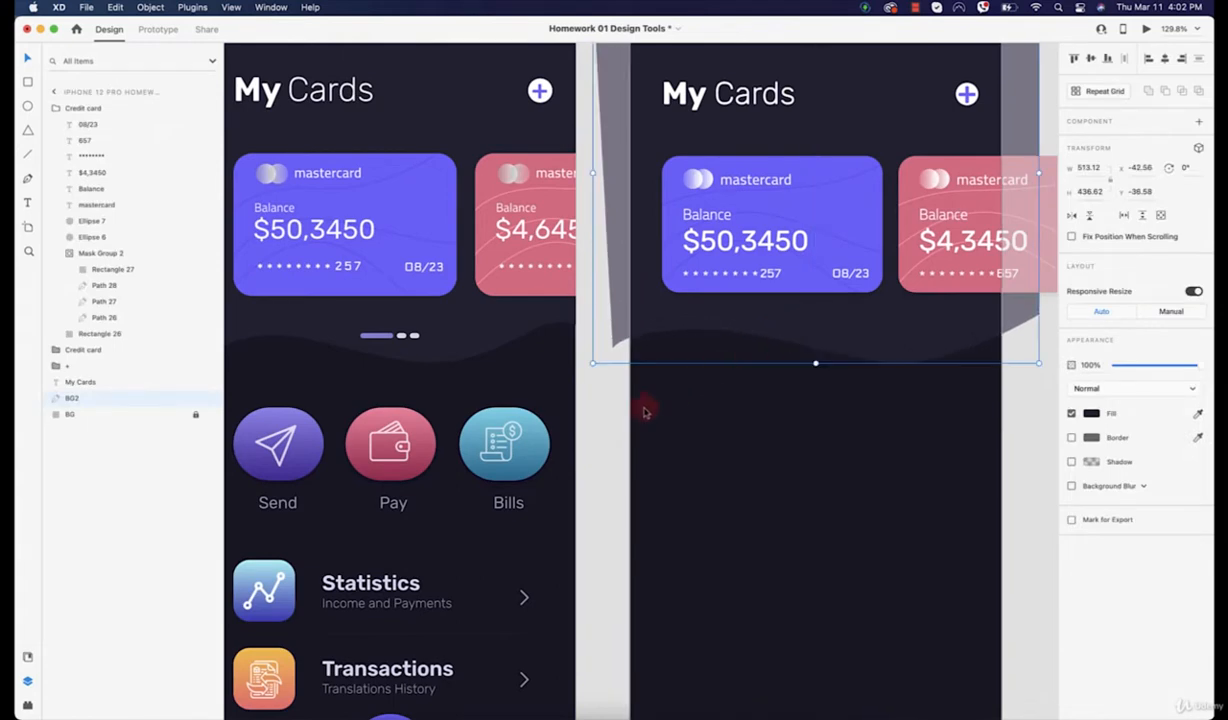
left_click_drag(677, 336, 677, 322)
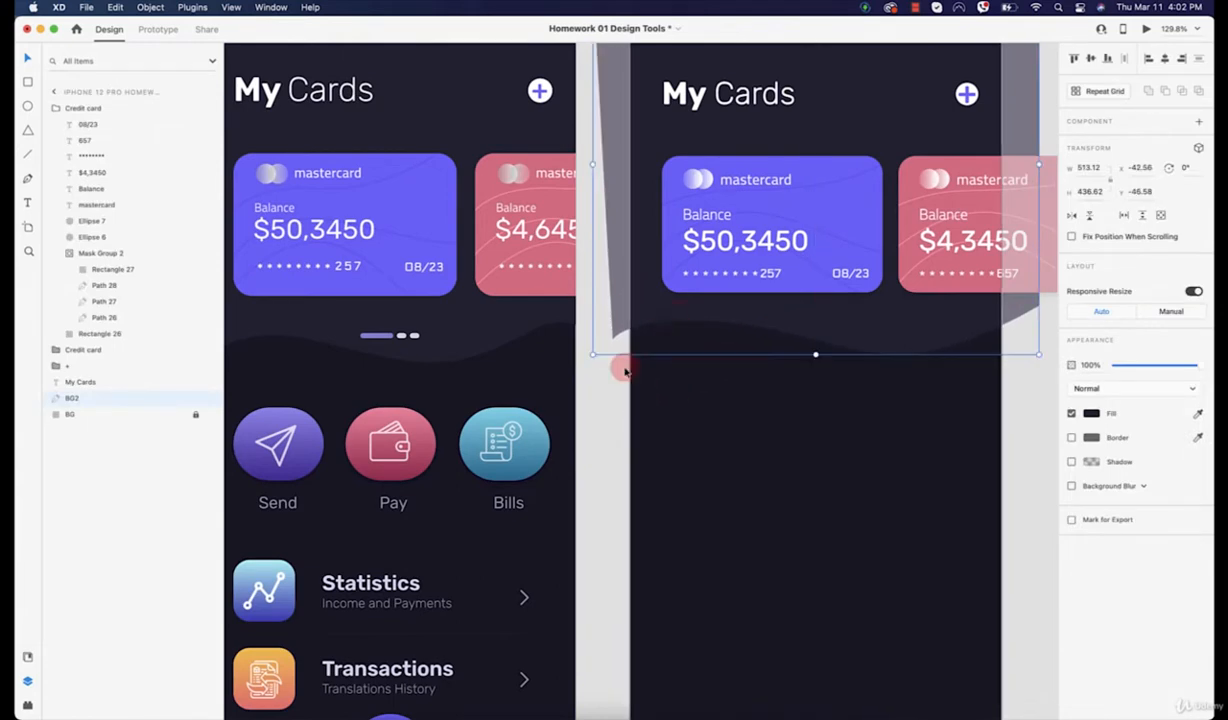
left_click(606, 401)
left_click_drag(836, 303, 762, 363)
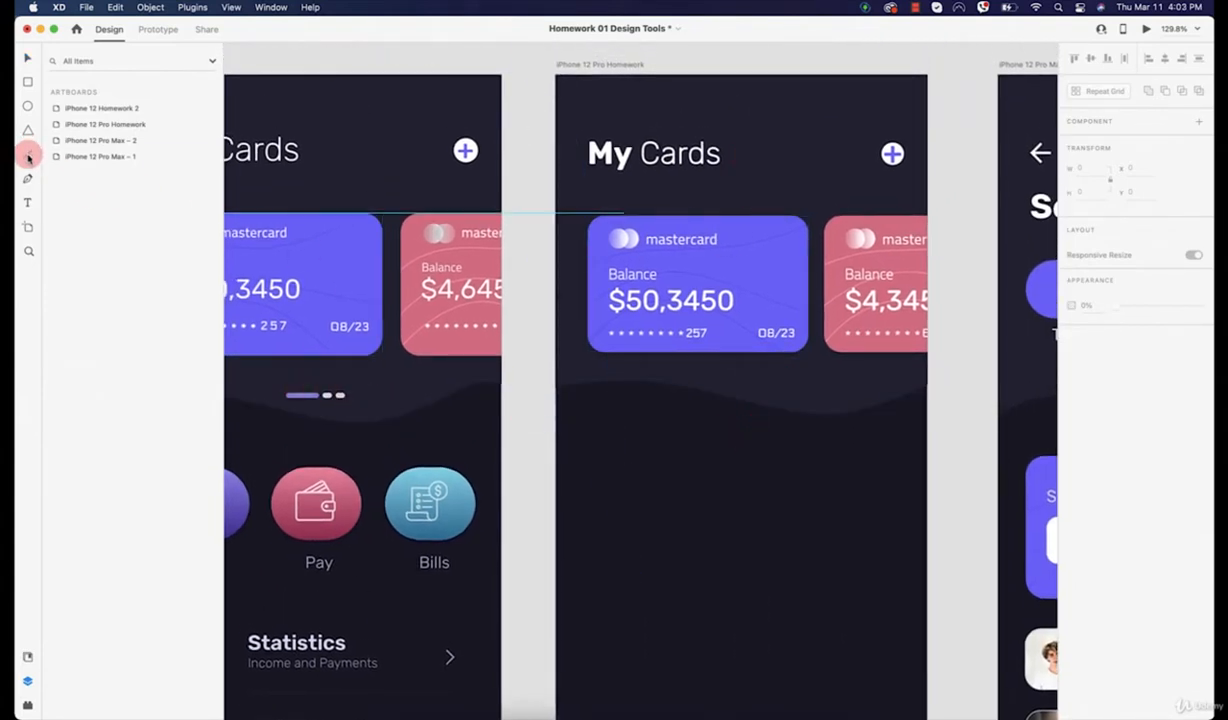
left_click(28, 154)
left_click_drag(716, 379, 755, 377)
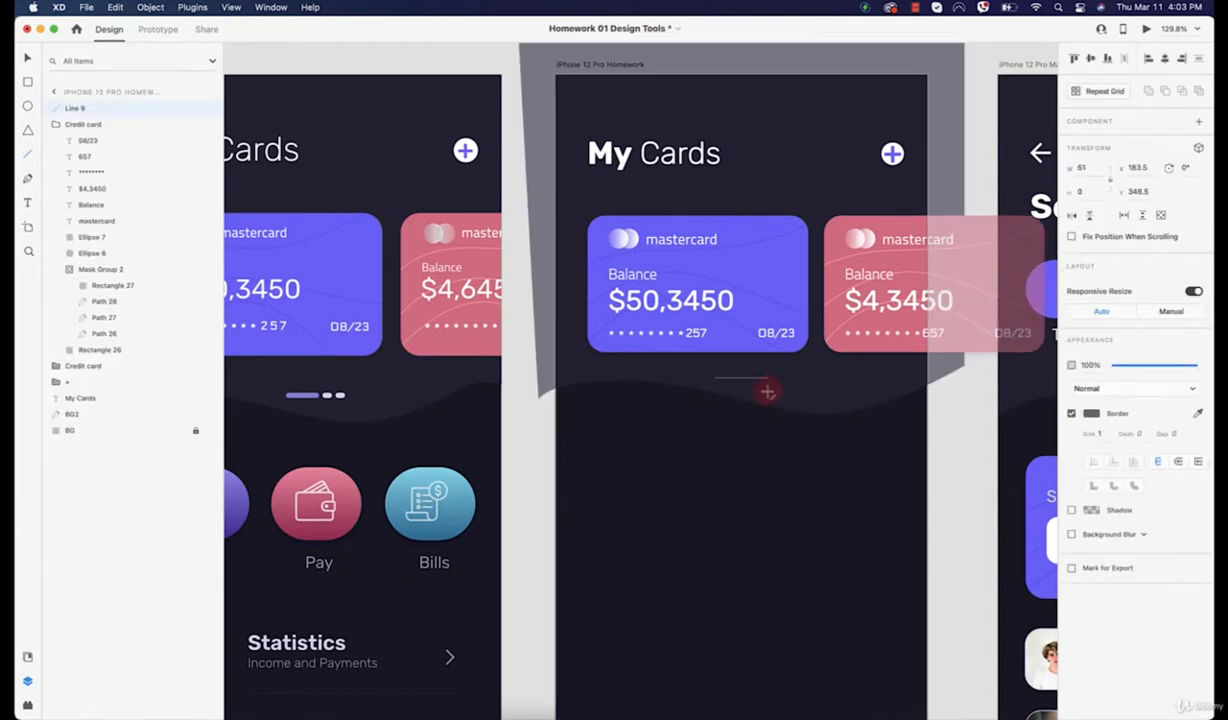
mouse_move(775, 392)
left_mouse_down()
mouse_move(783, 382)
mouse_move(735, 375)
mouse_move(797, 378)
mouse_move(700, 463)
left_mouse_up()
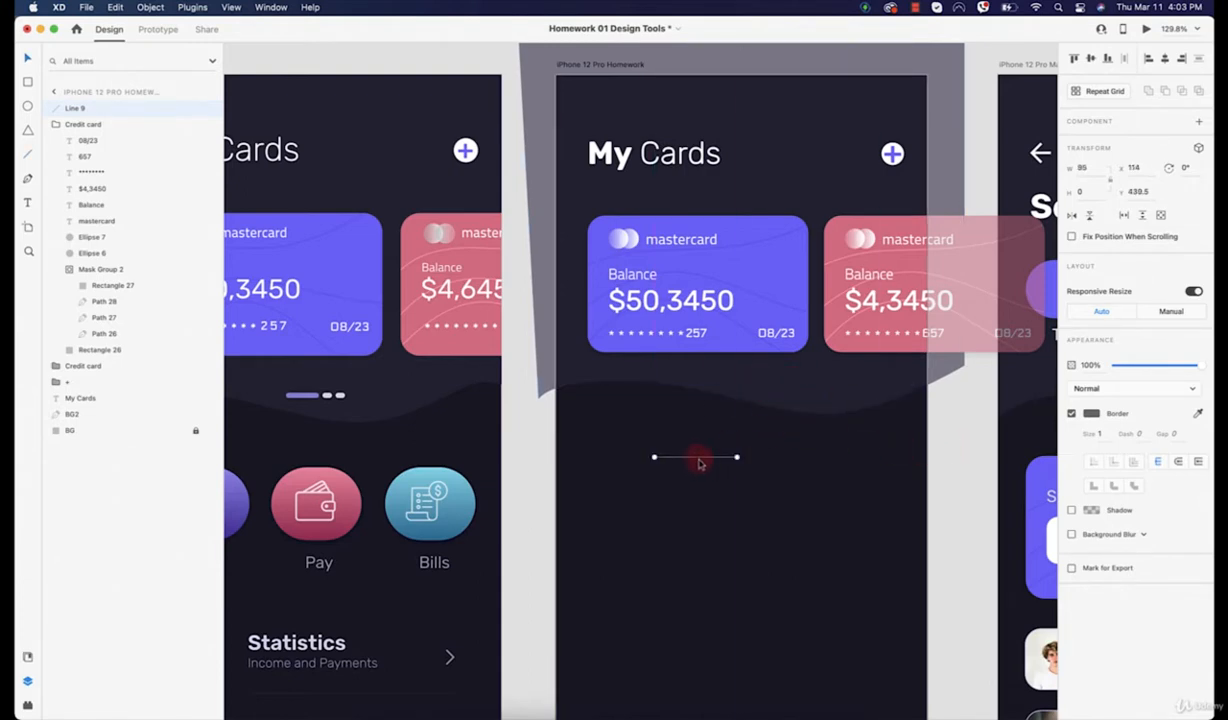
key("Delete")
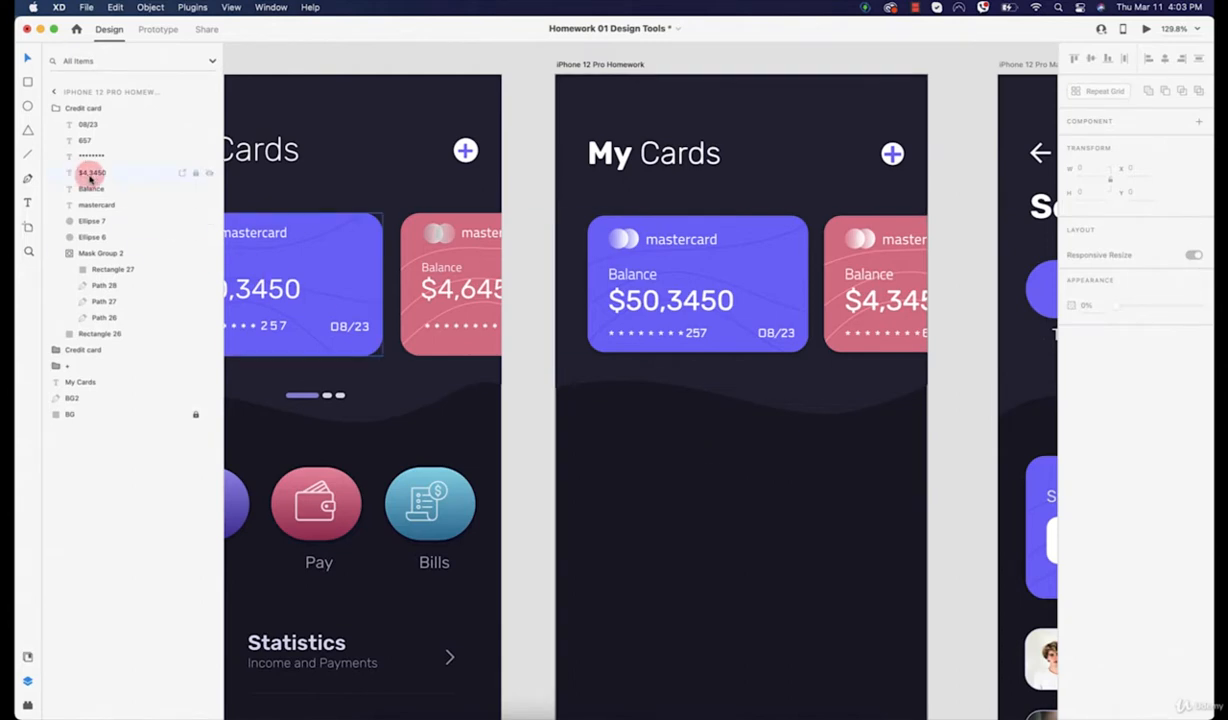
Step: Draw a horizontal line about 50 wide in the empty area below the wave and set its border size to 5
left_click(27, 154)
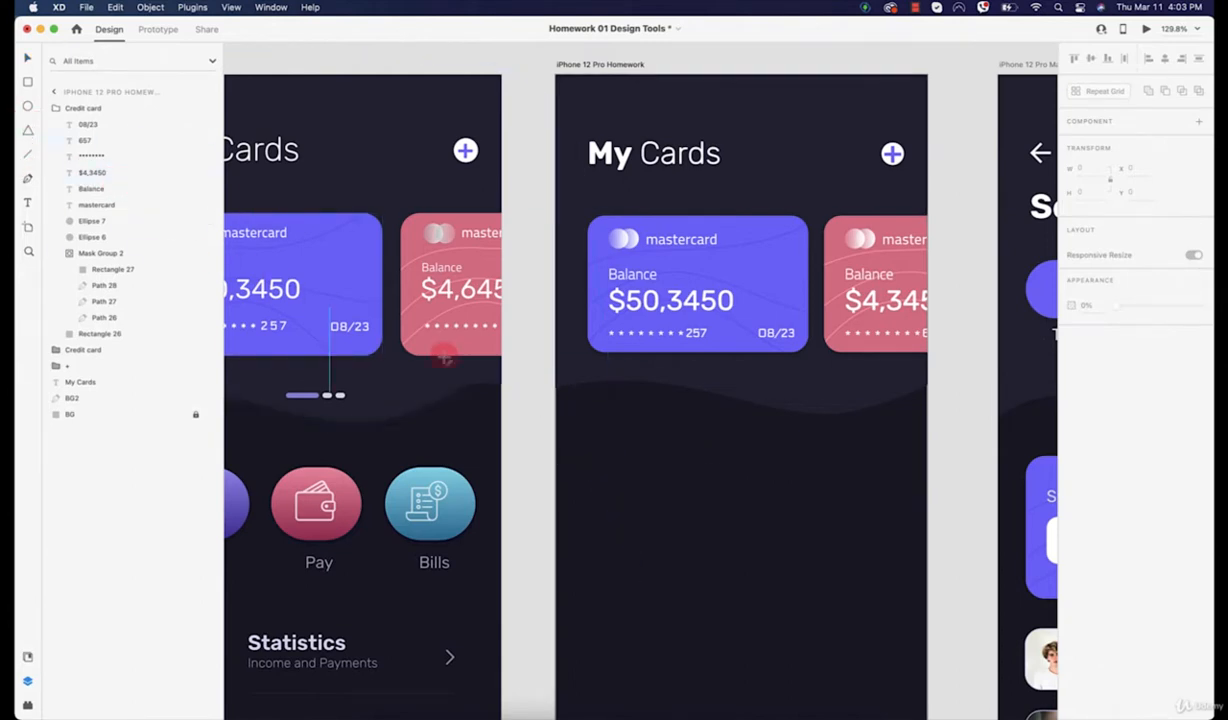
left_click_drag(643, 484, 677, 491)
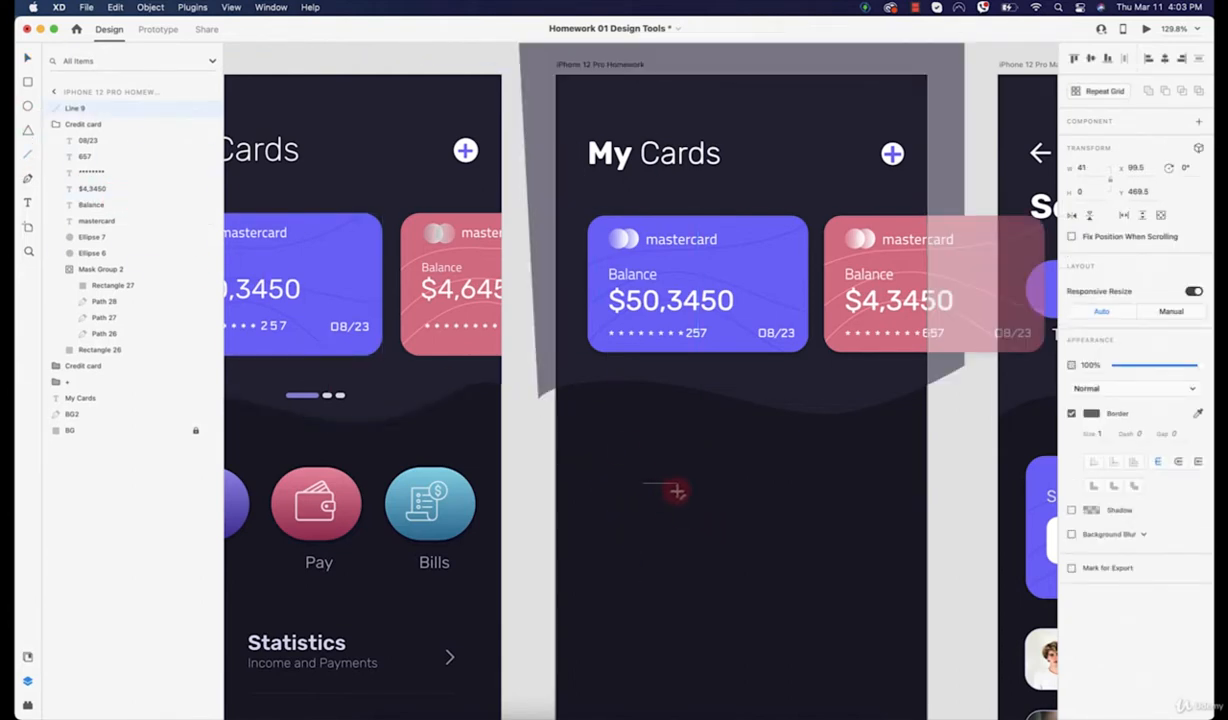
scroll(687, 511, "up", 5)
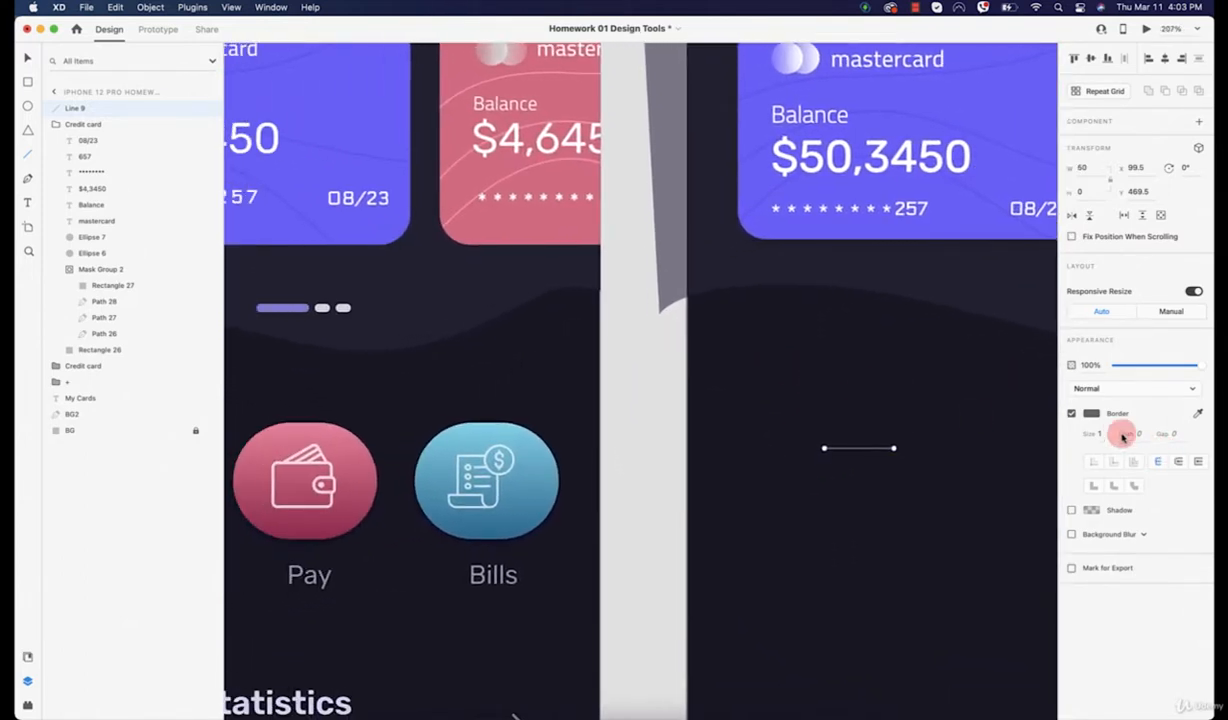
left_click_drag(1101, 435, 1102, 436)
Step: Colour the line with the purple sampled from the reference artboard's page indicator and give it round caps
left_click(1197, 414)
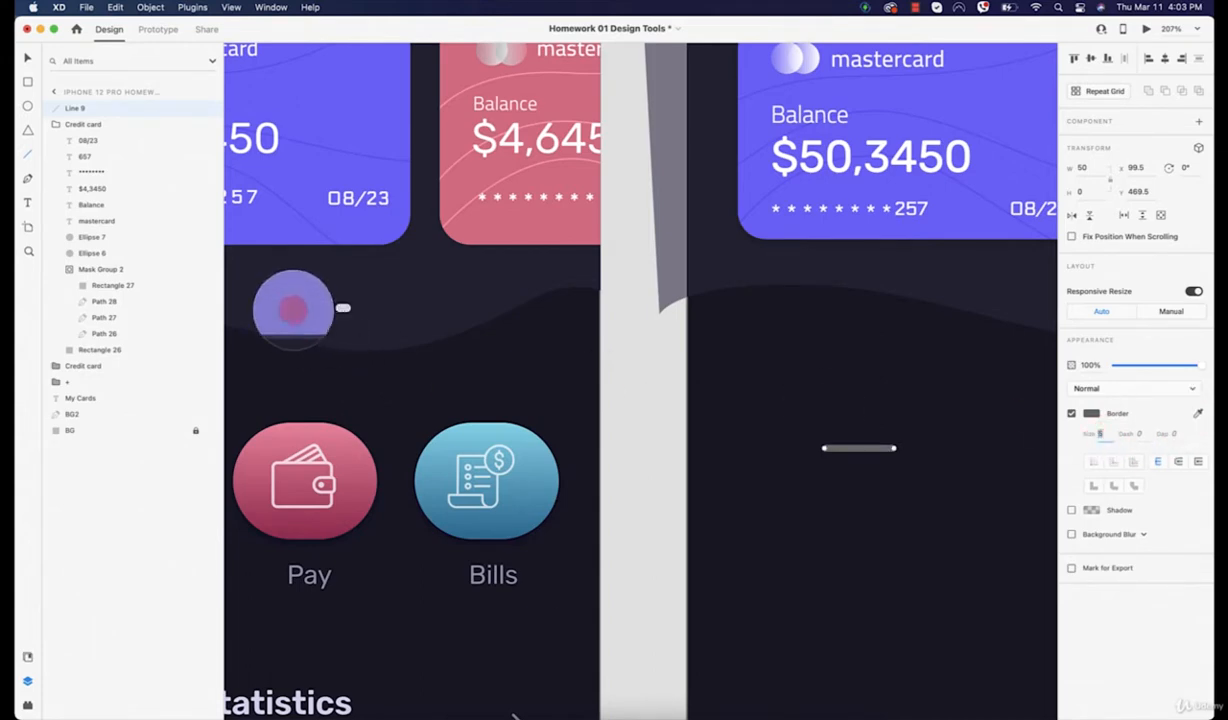
left_click(290, 310)
left_click(1180, 463)
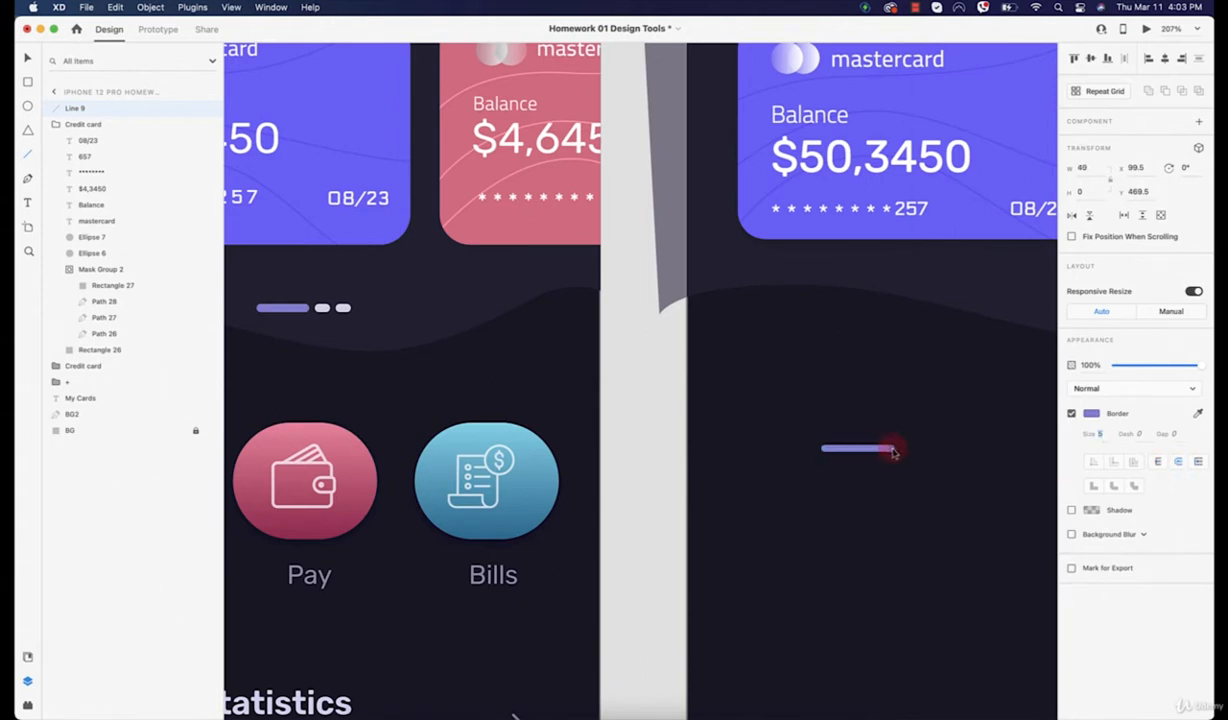
Step: Shorten the purple line to a width of about 34 and set its border size to 6
left_click_drag(893, 453, 872, 449)
left_click(1093, 436)
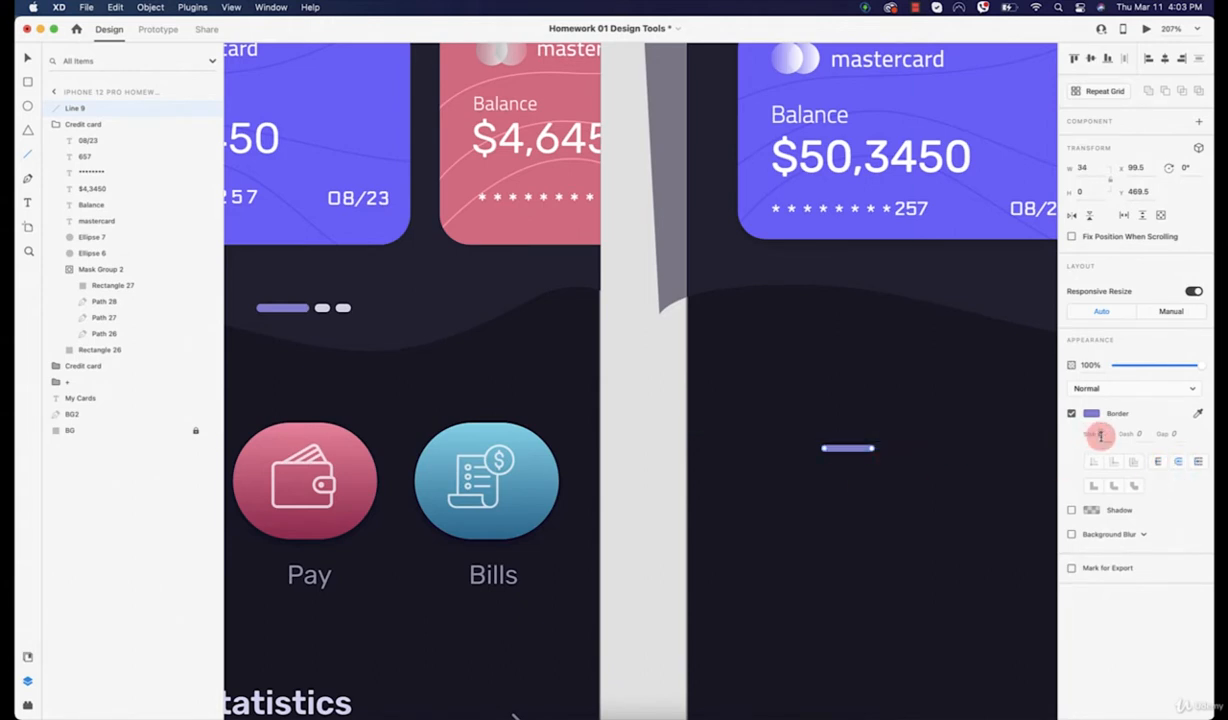
left_click(1100, 435)
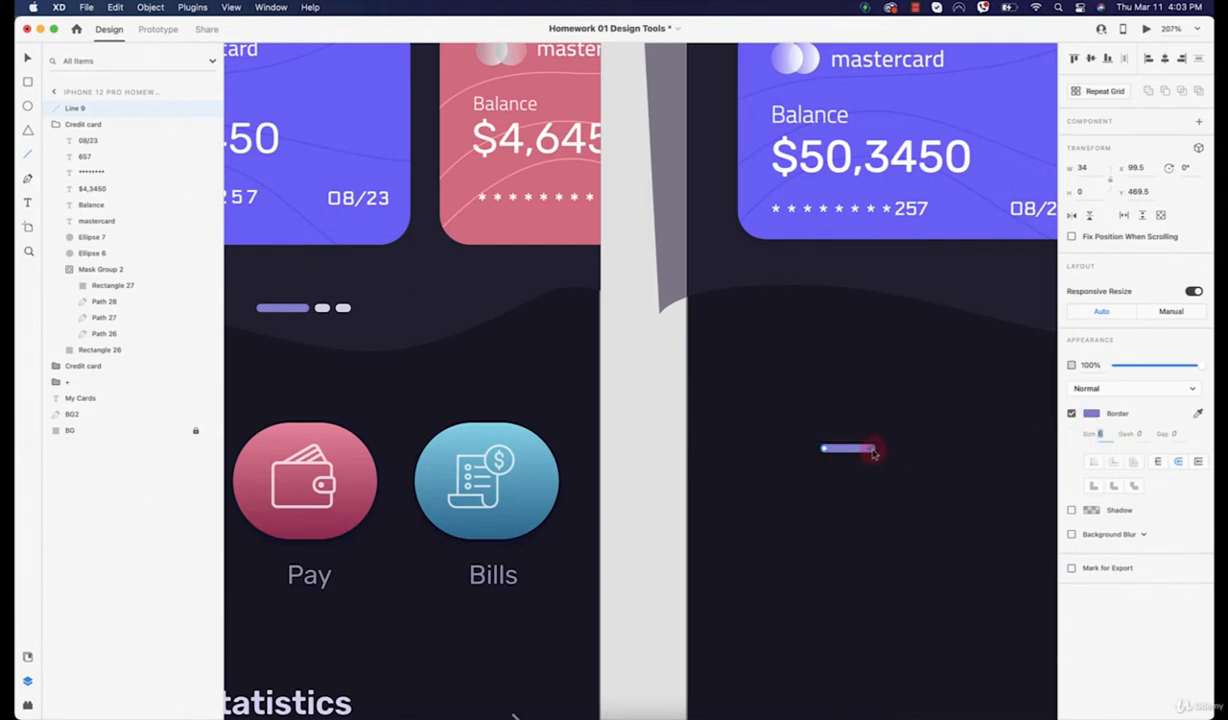
Step: Duplicate the purple line horizontally beside the original and shorten the copy to a width of about 9
left_click(836, 452)
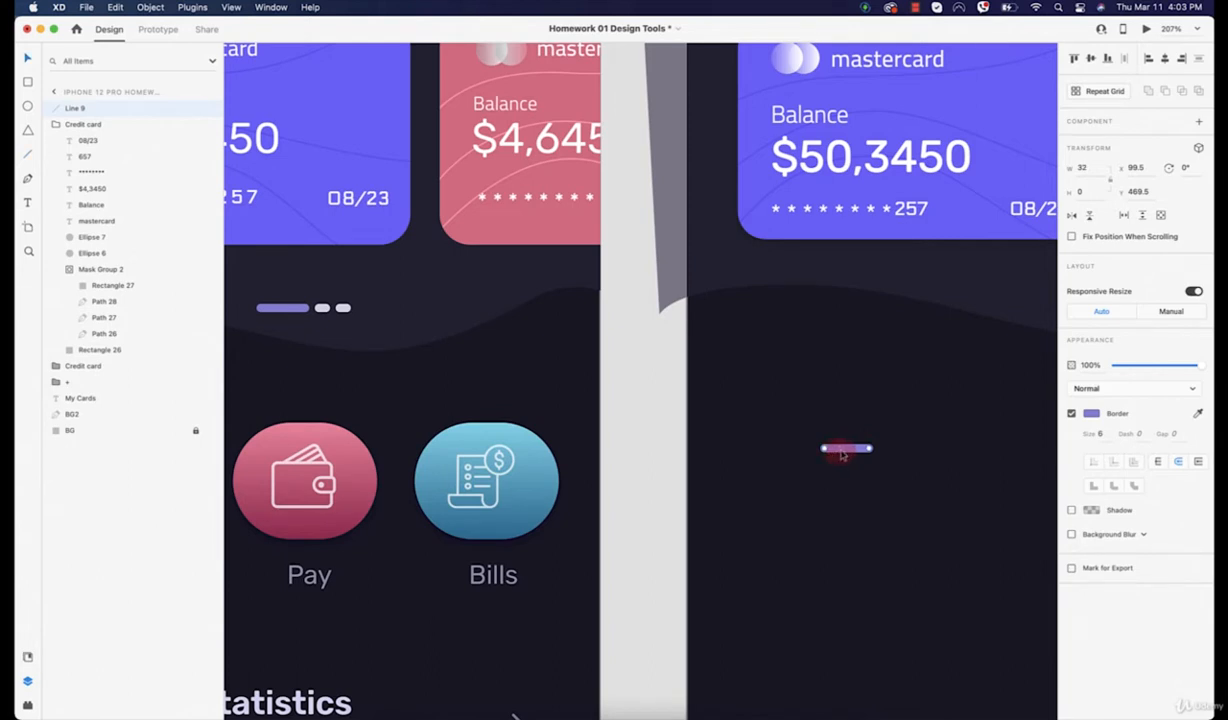
left_click_drag(842, 455, 906, 452)
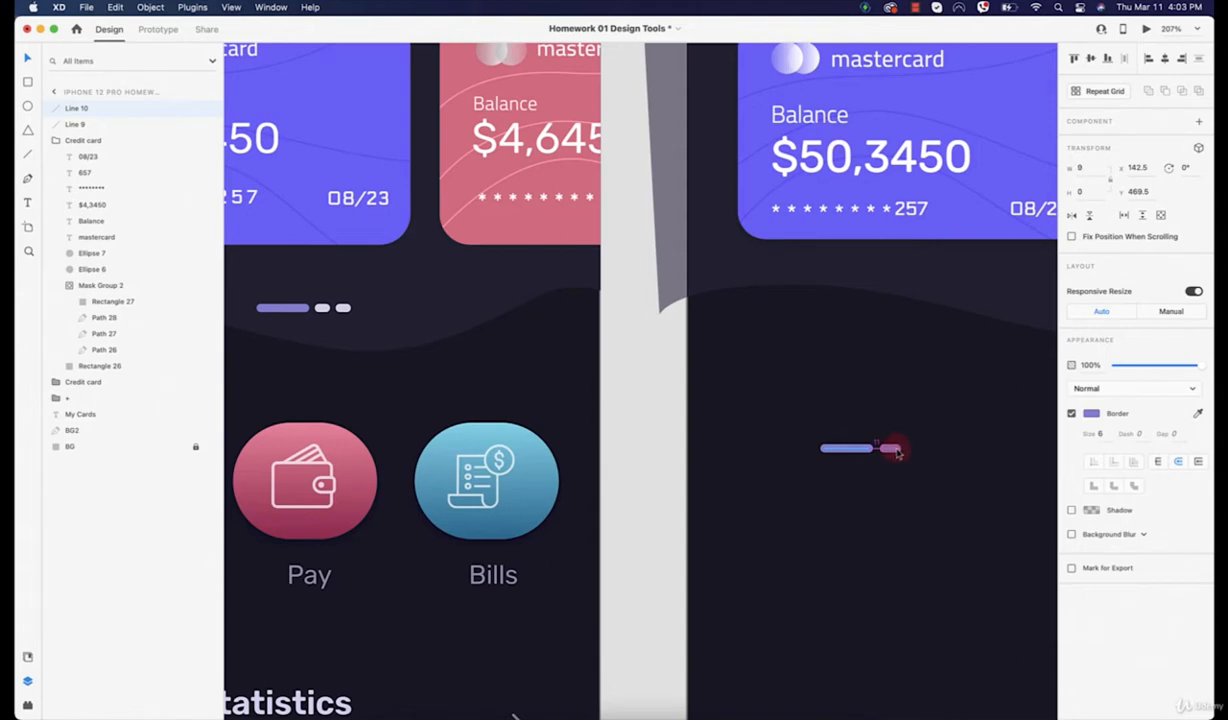
Step: Set the short line's border colour to white (#FFFFFF) and duplicate it horizontally on its far side from the purple line
left_click(1087, 412)
left_click_drag(948, 366, 837, 262)
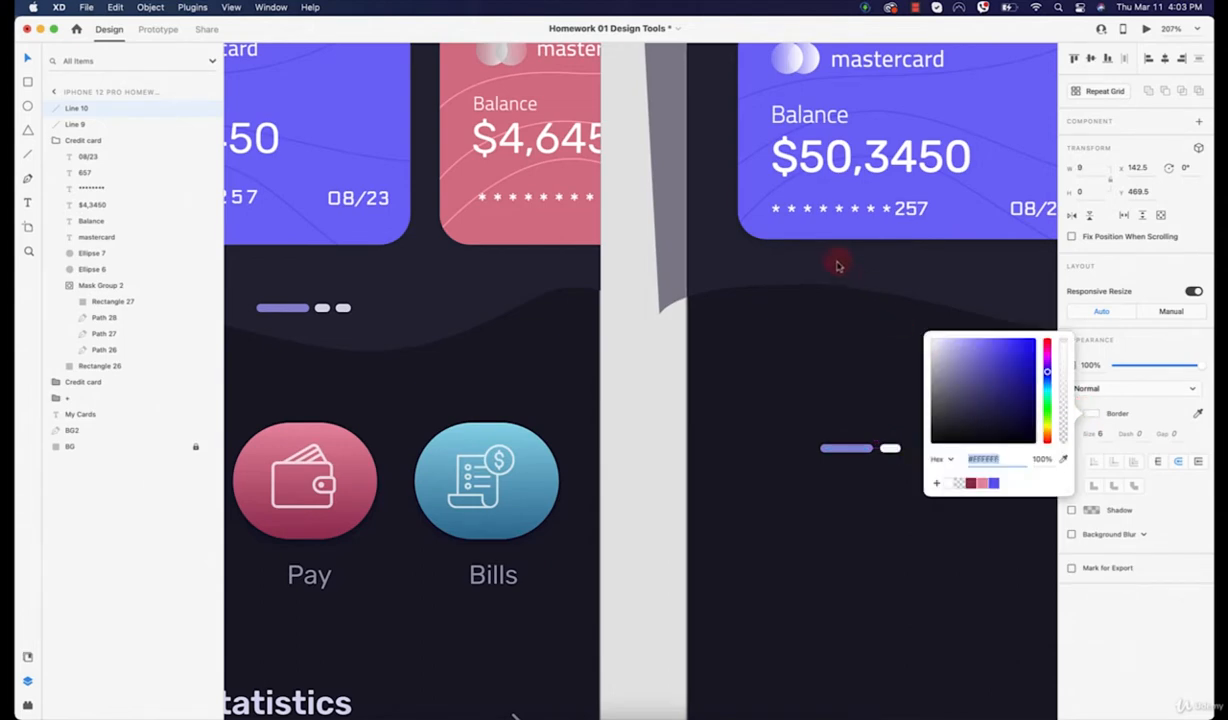
left_click(886, 400)
left_click(887, 451)
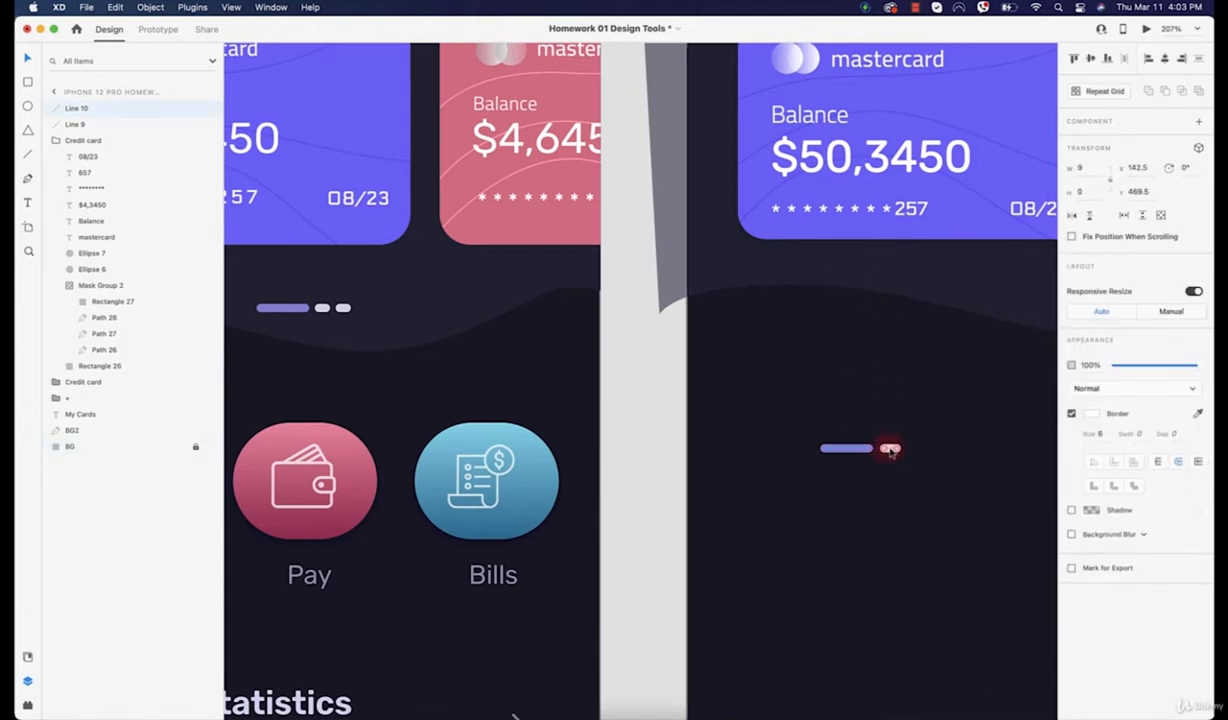
key("alt")
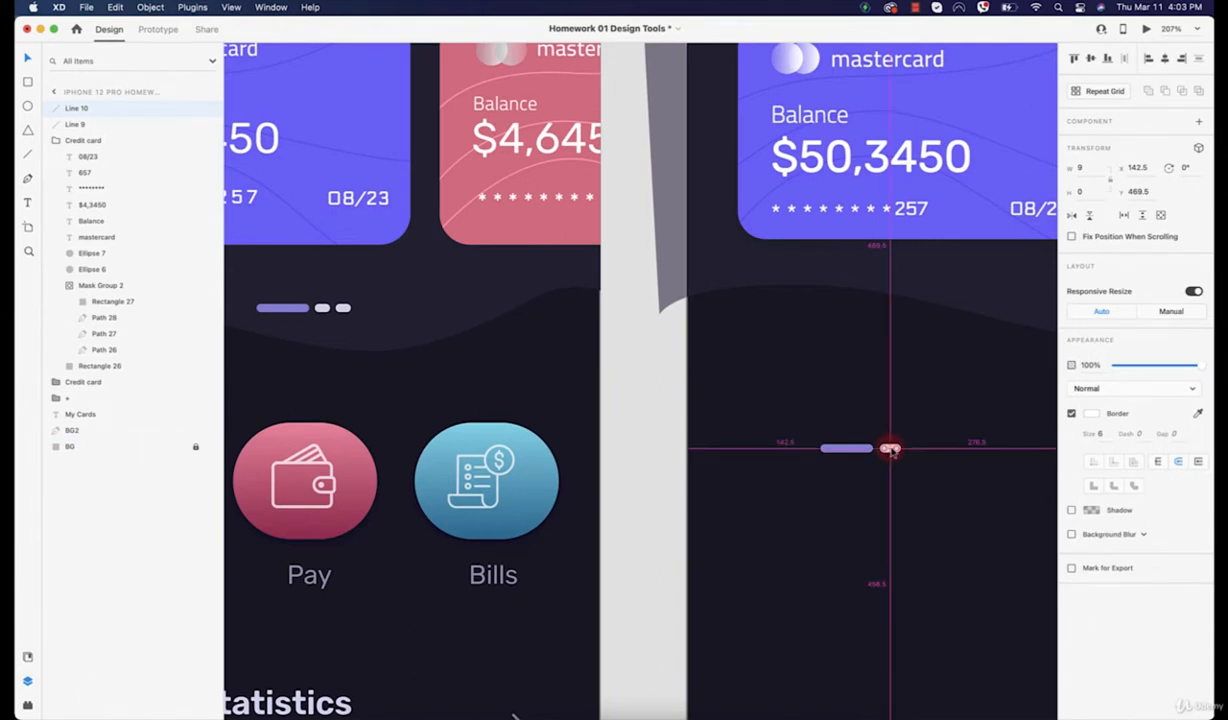
left_click_drag(890, 450, 921, 452)
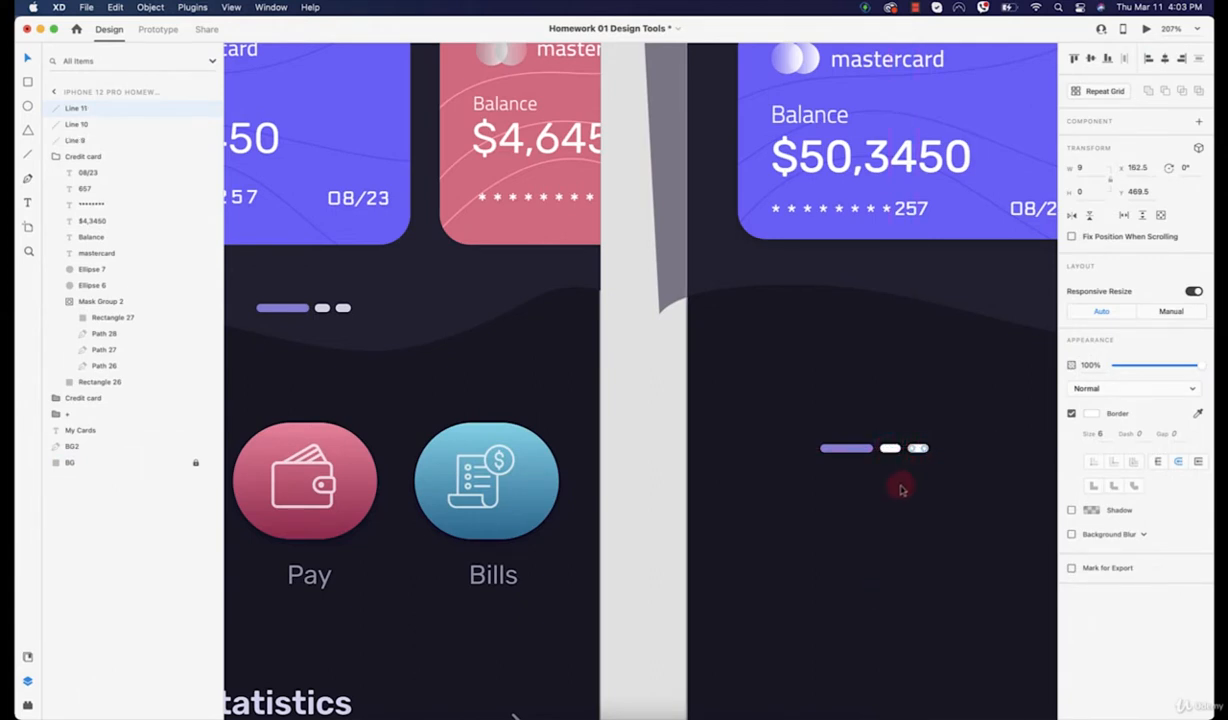
Step: Shorten the purple line from its outer end and shorten the middle white line to a width of about 6
left_click(835, 451)
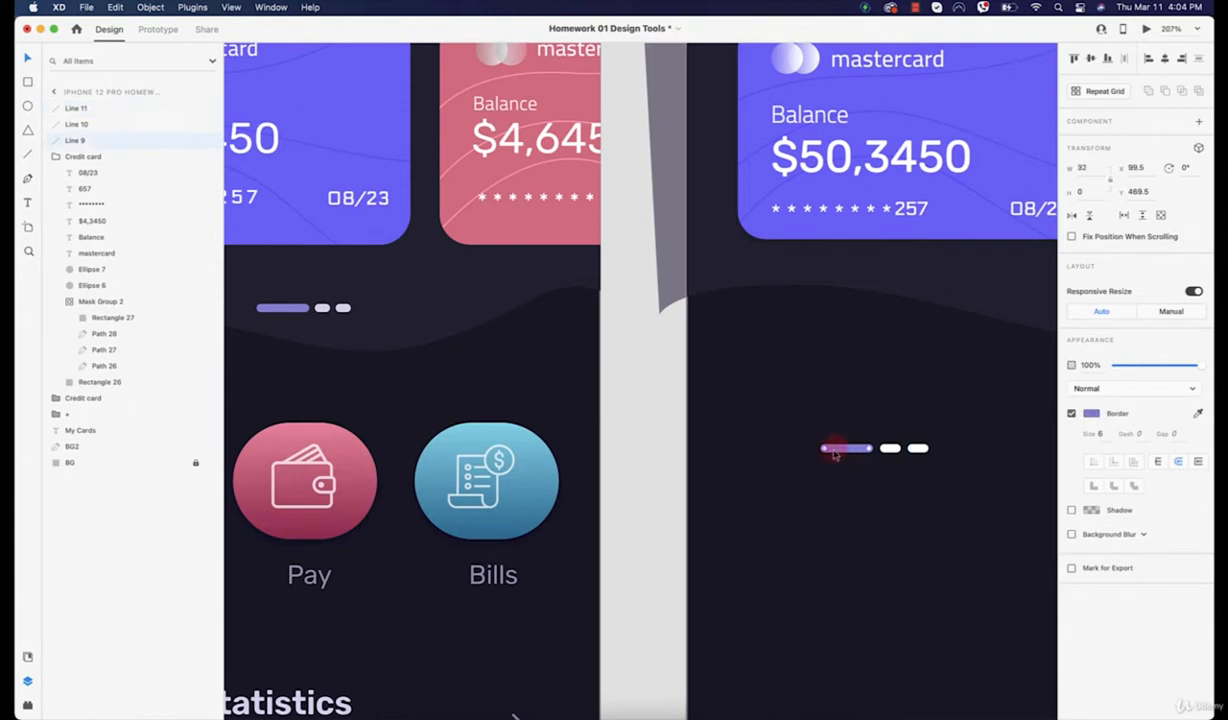
left_click(838, 469)
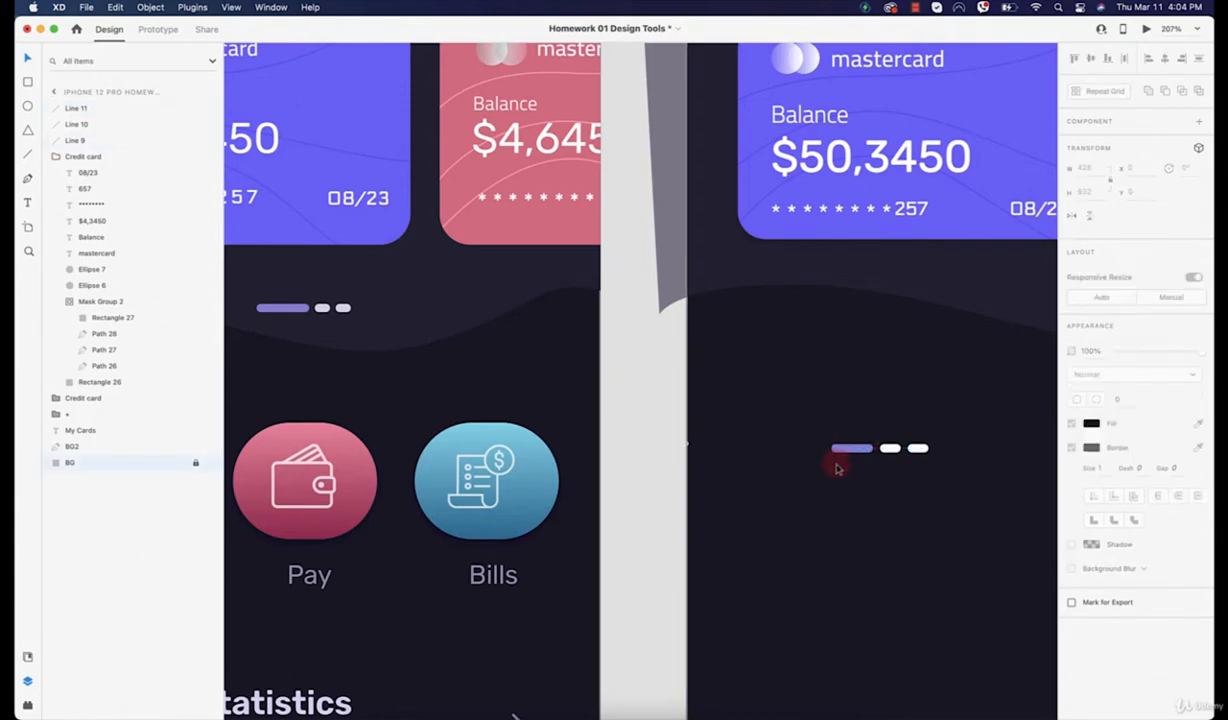
left_click(894, 450)
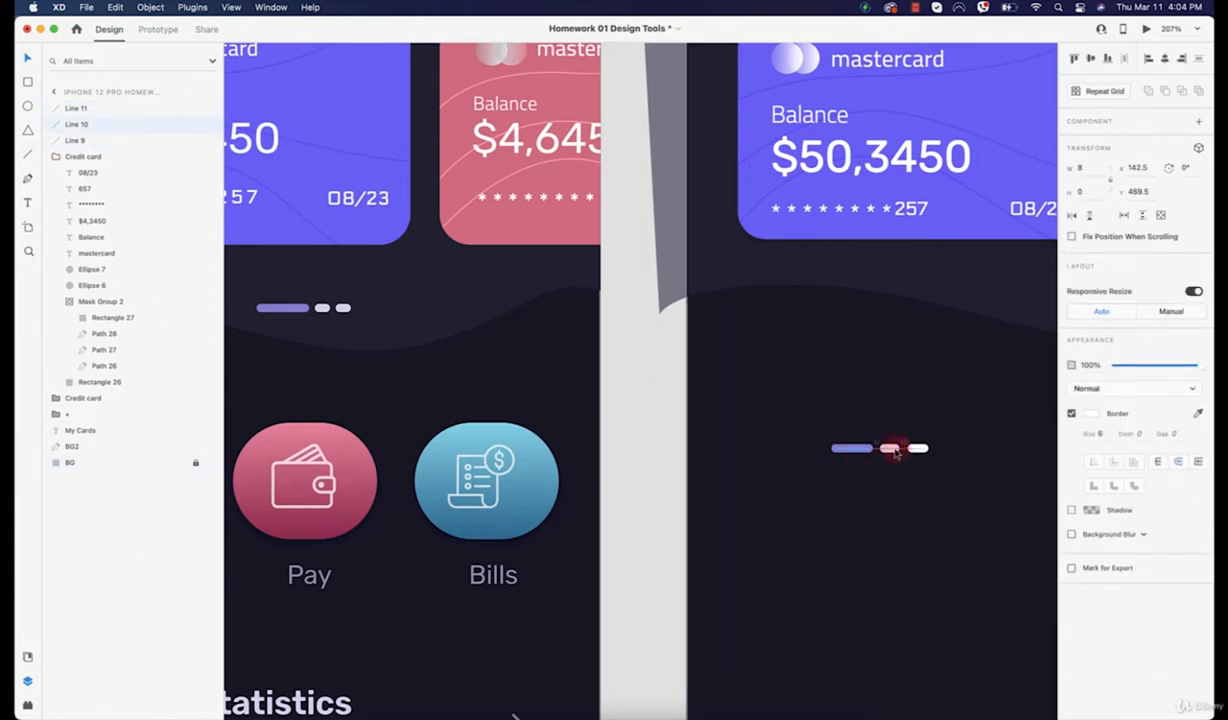
left_click(921, 452)
Step: Replace the outer white line with a copy of the shortened one and move all three lines below the cards, at about Y 354.5
left_click(921, 450)
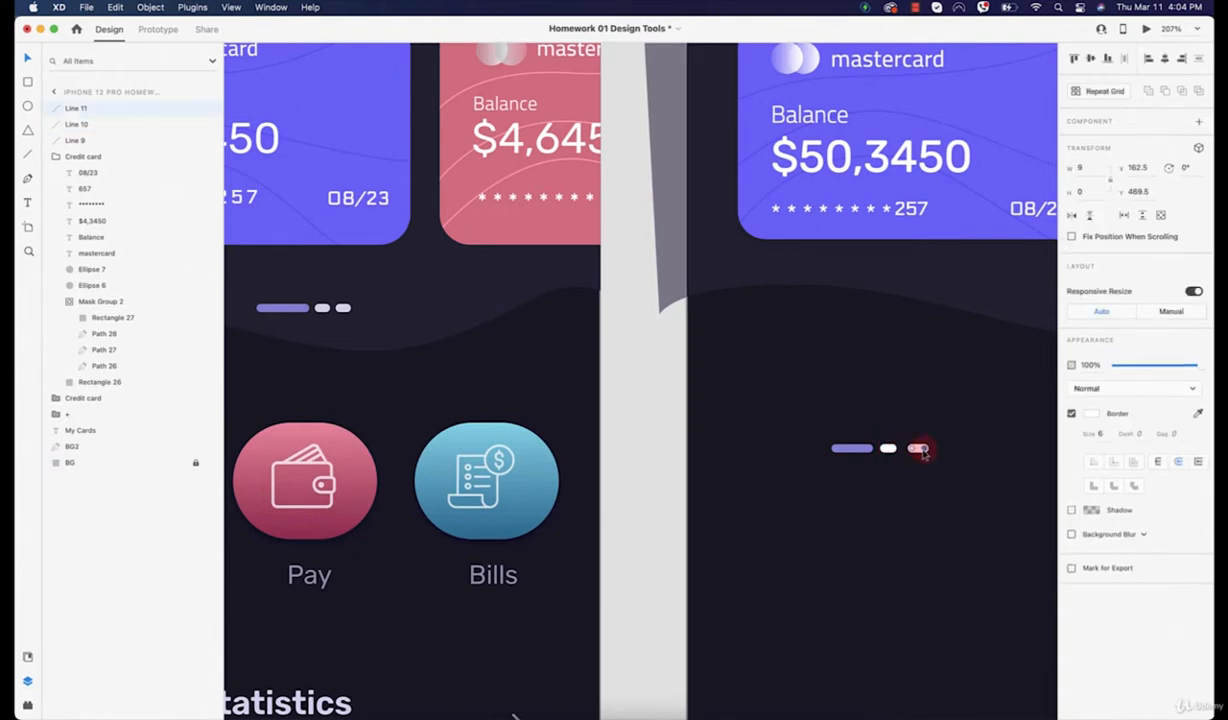
key("Delete")
left_click(888, 450)
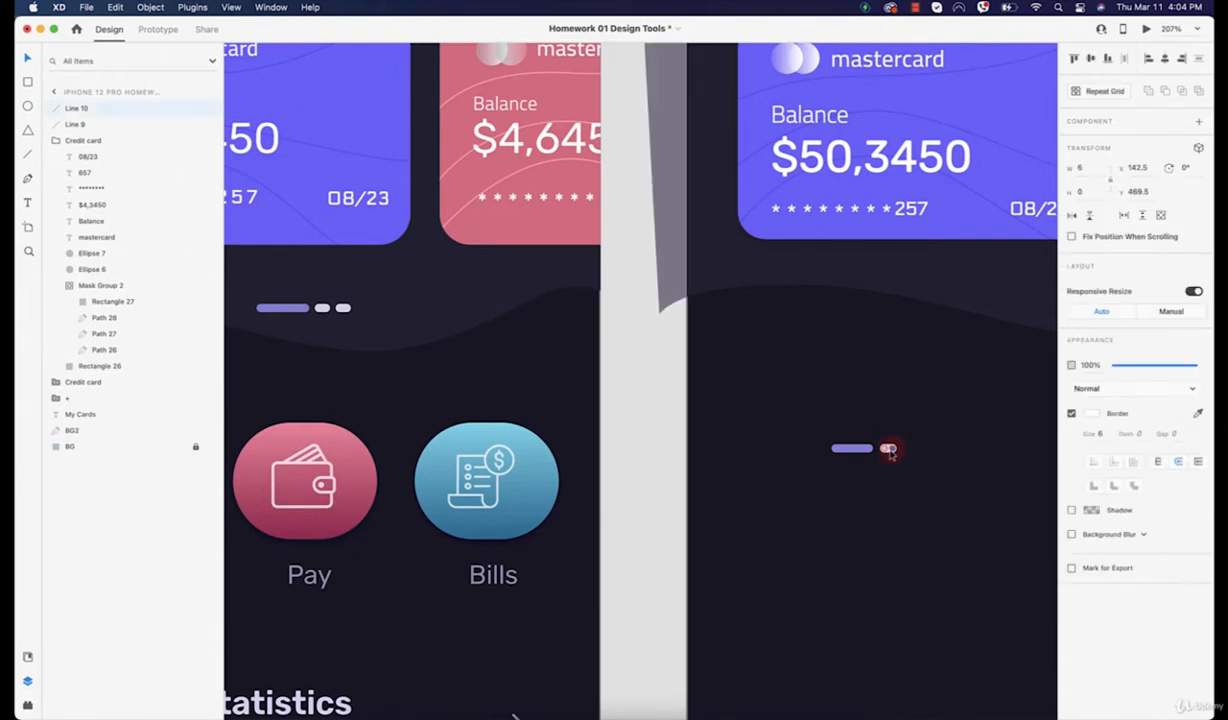
left_click_drag(888, 449, 962, 293)
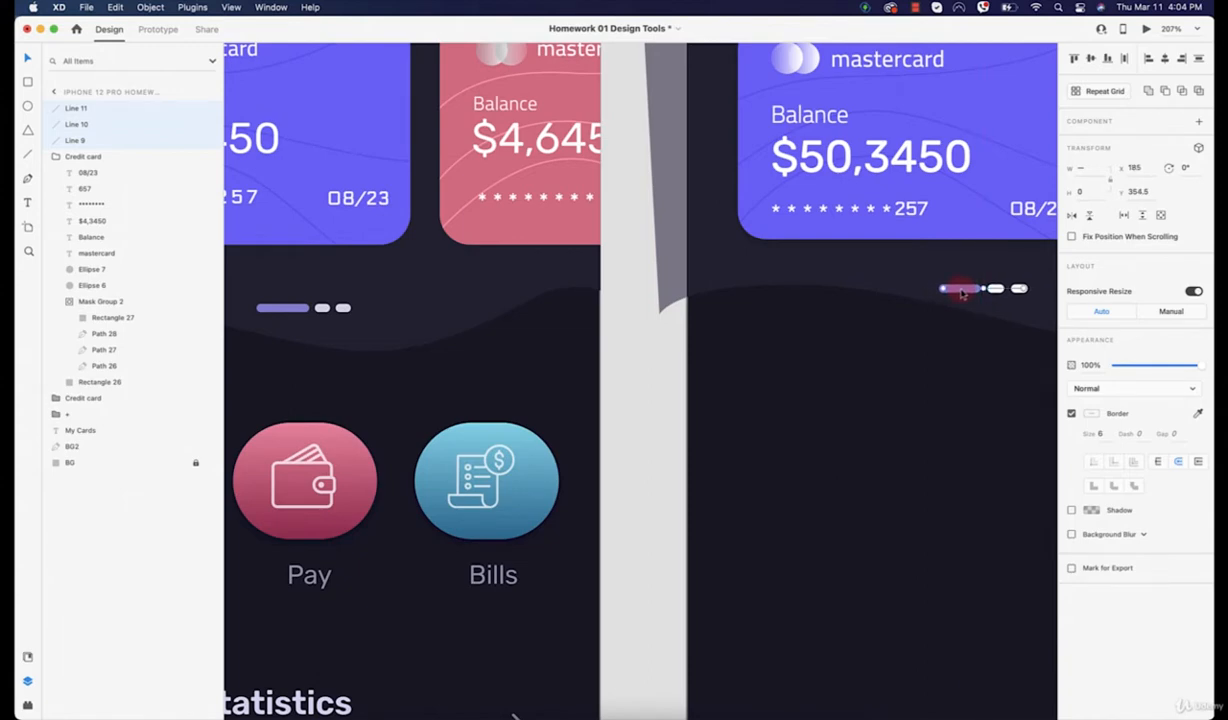
Step: Delete the wavy BG2 background shape from the iPhone 12 Pro Homework artboard
scroll(957, 297, "down", 5)
left_click_drag(908, 352, 743, 473)
left_click(743, 473)
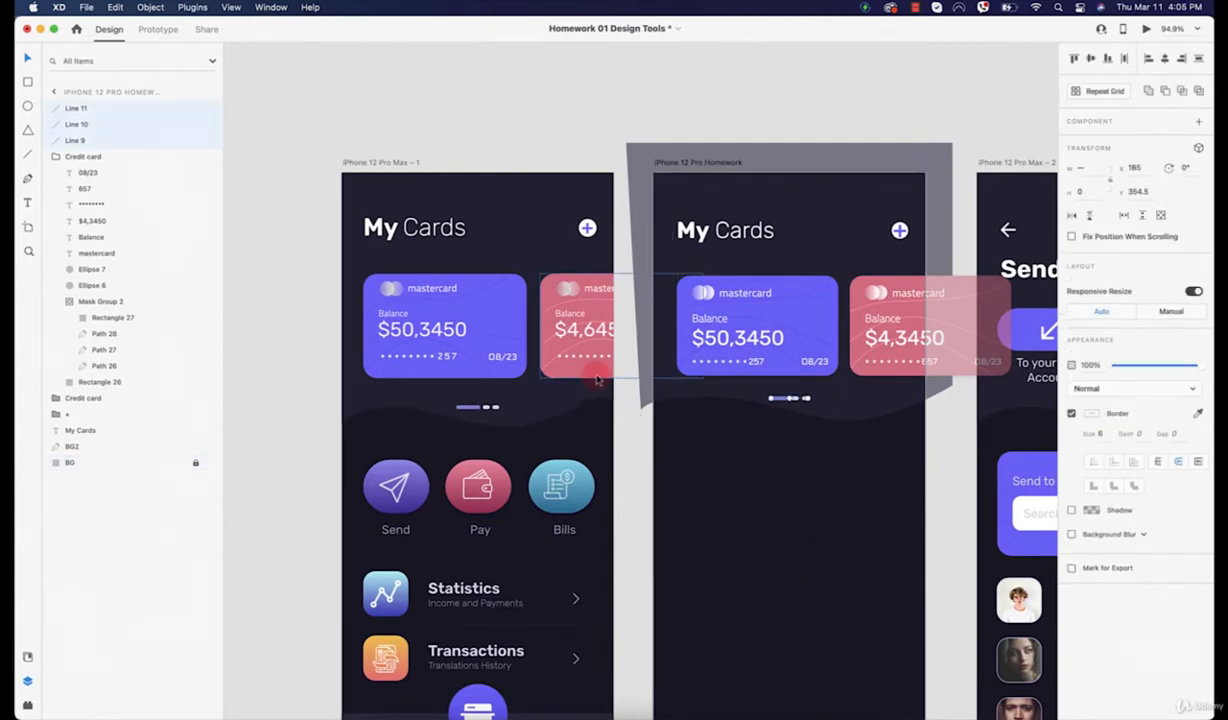
left_click(760, 430)
left_click(734, 164)
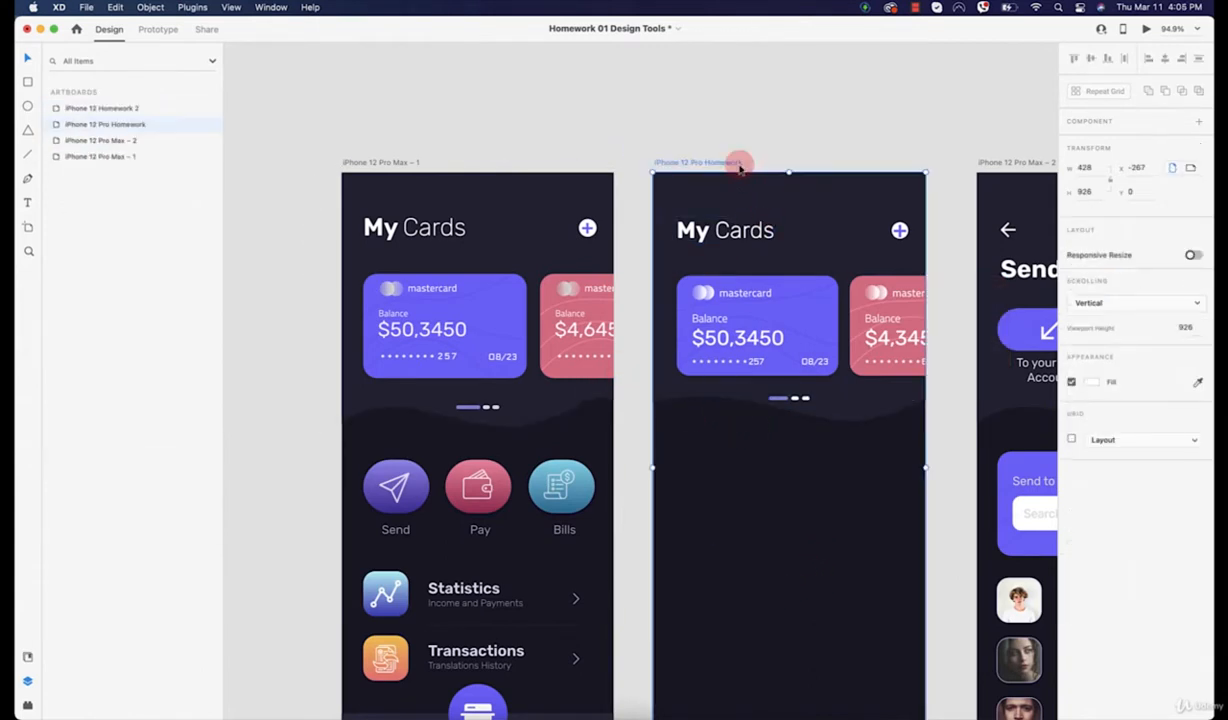
left_click(668, 367)
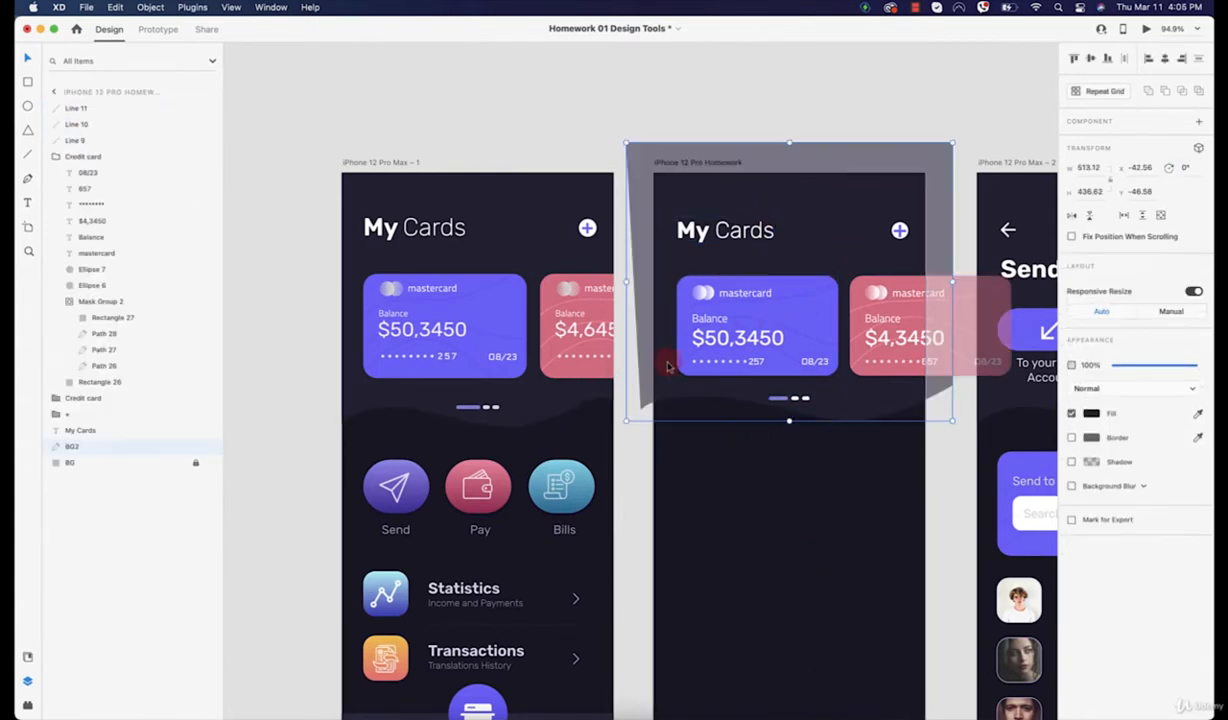
key("Delete")
Step: Move the three-line page indicator slightly down to about Y 358.5, keeping its horizontal position
scroll(808, 441, "up", 3)
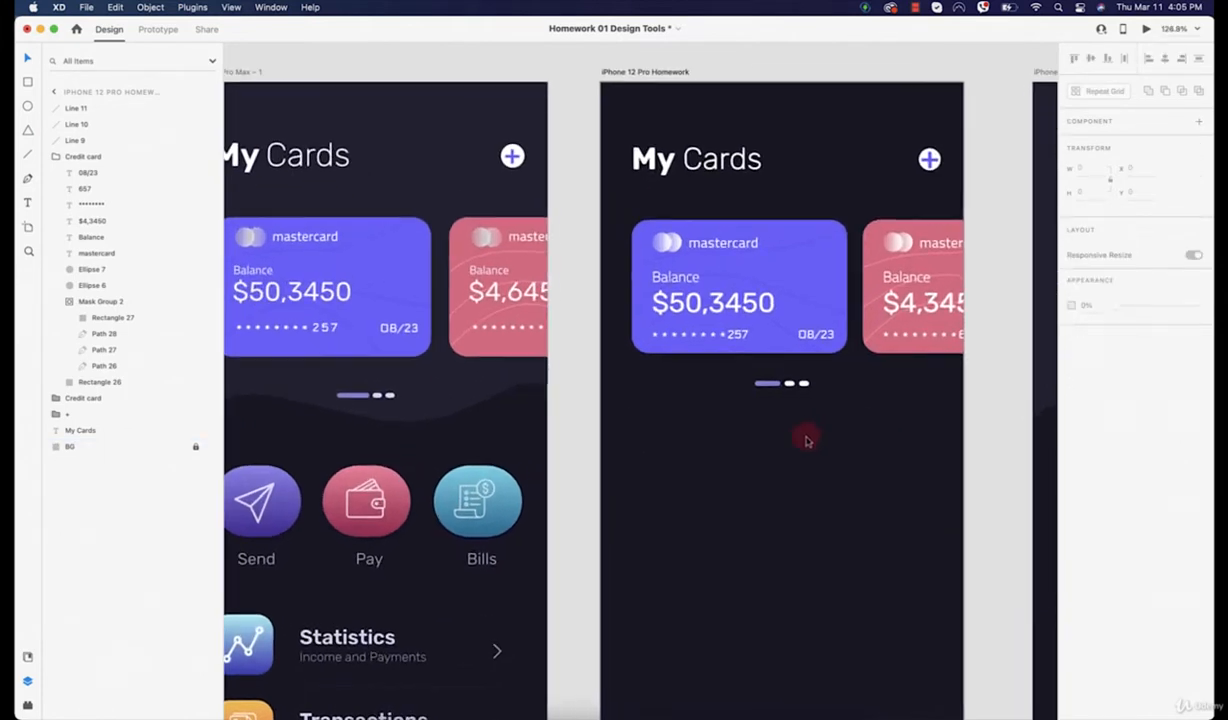
left_click_drag(822, 377, 773, 391)
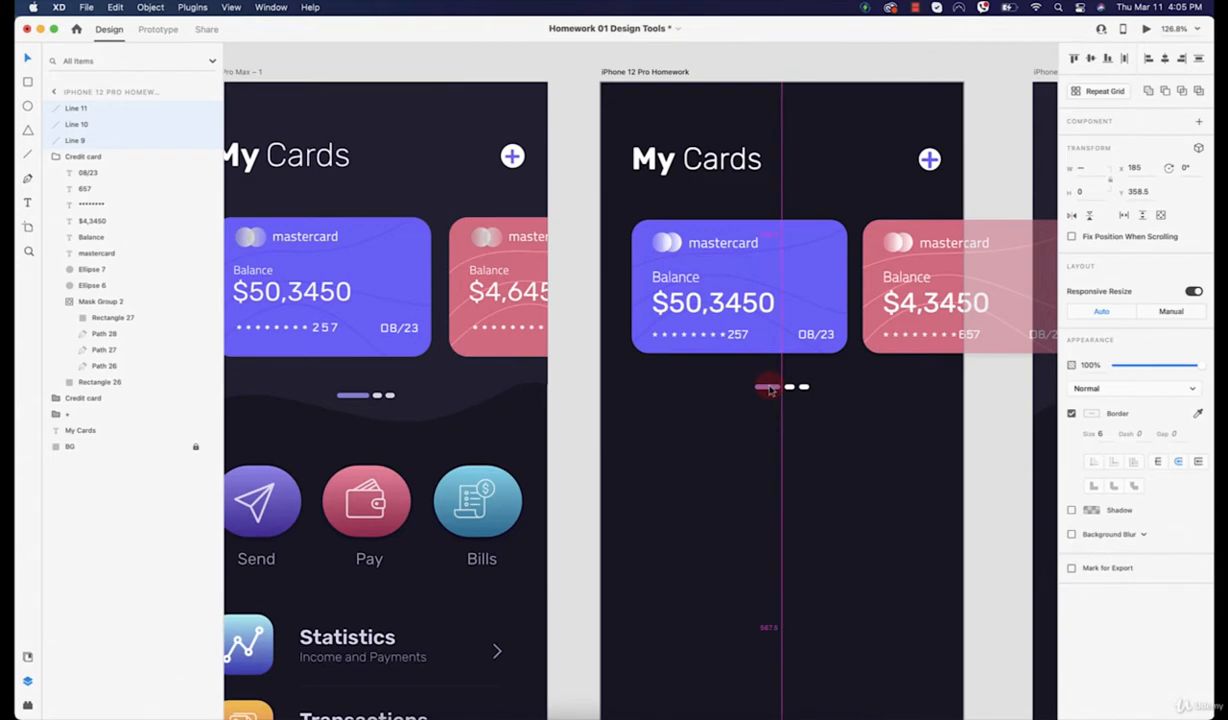
left_click(699, 379)
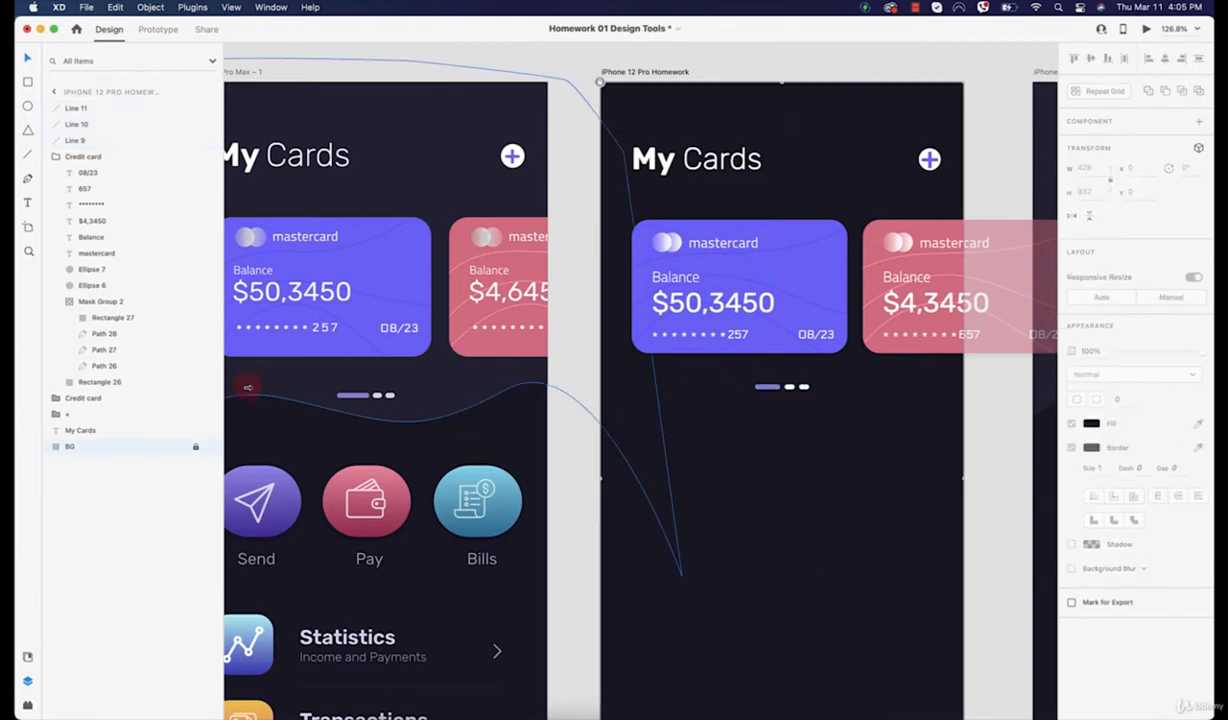
left_click(28, 180)
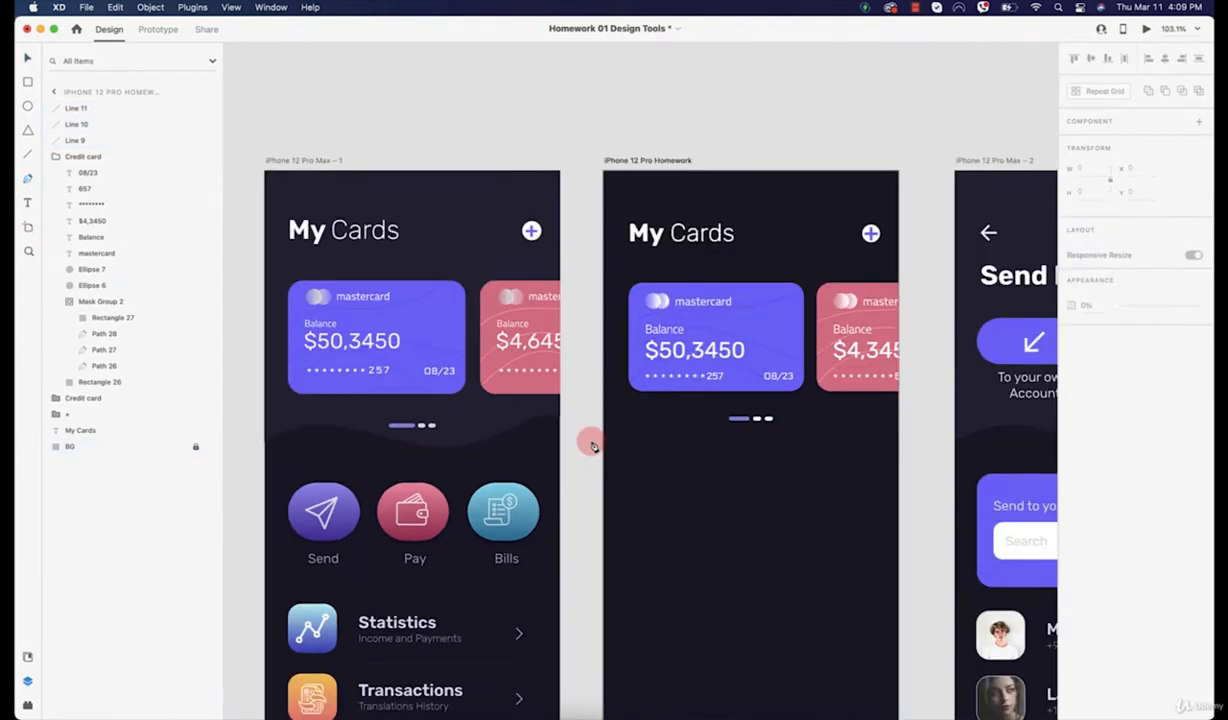
left_click(594, 441)
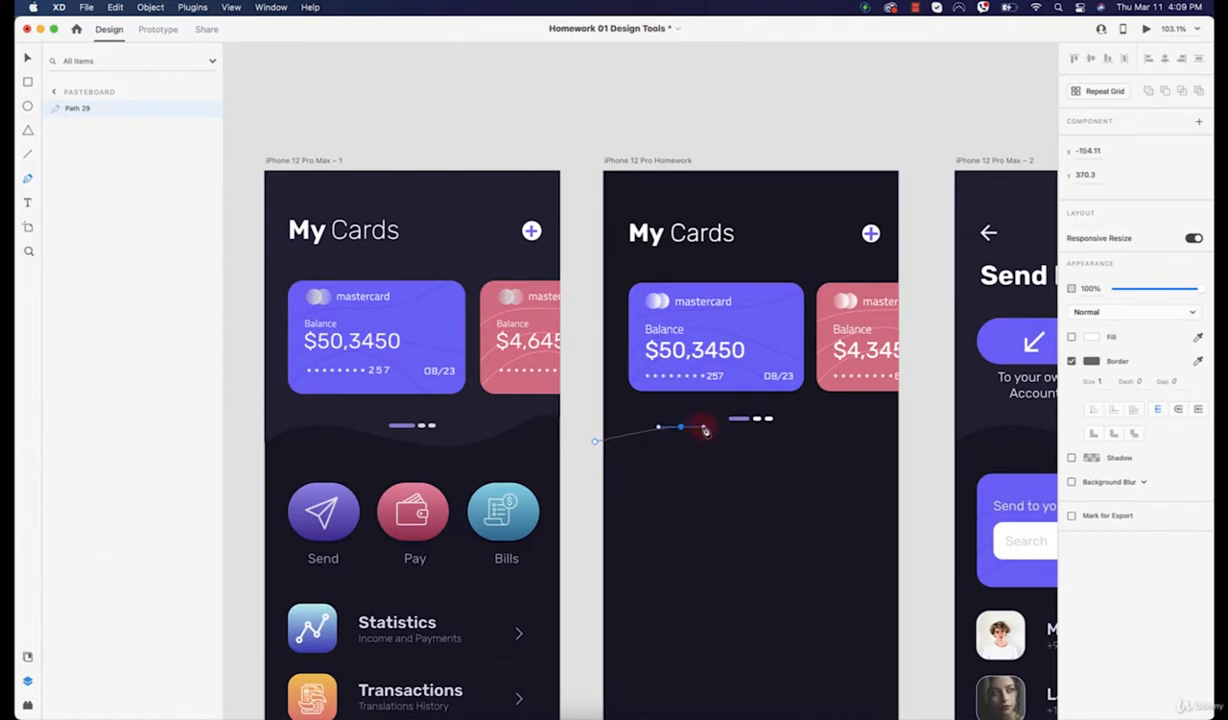
left_click_drag(681, 427, 711, 428)
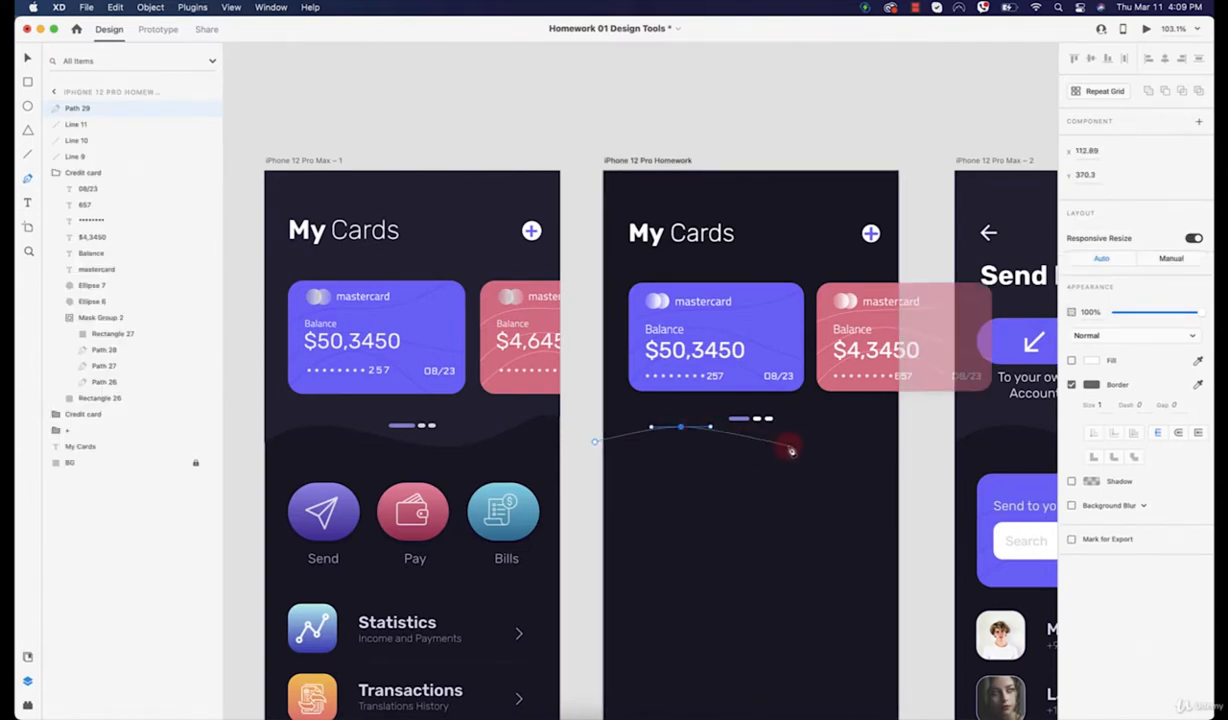
key("super+z")
key("super+z")
key("super+z")
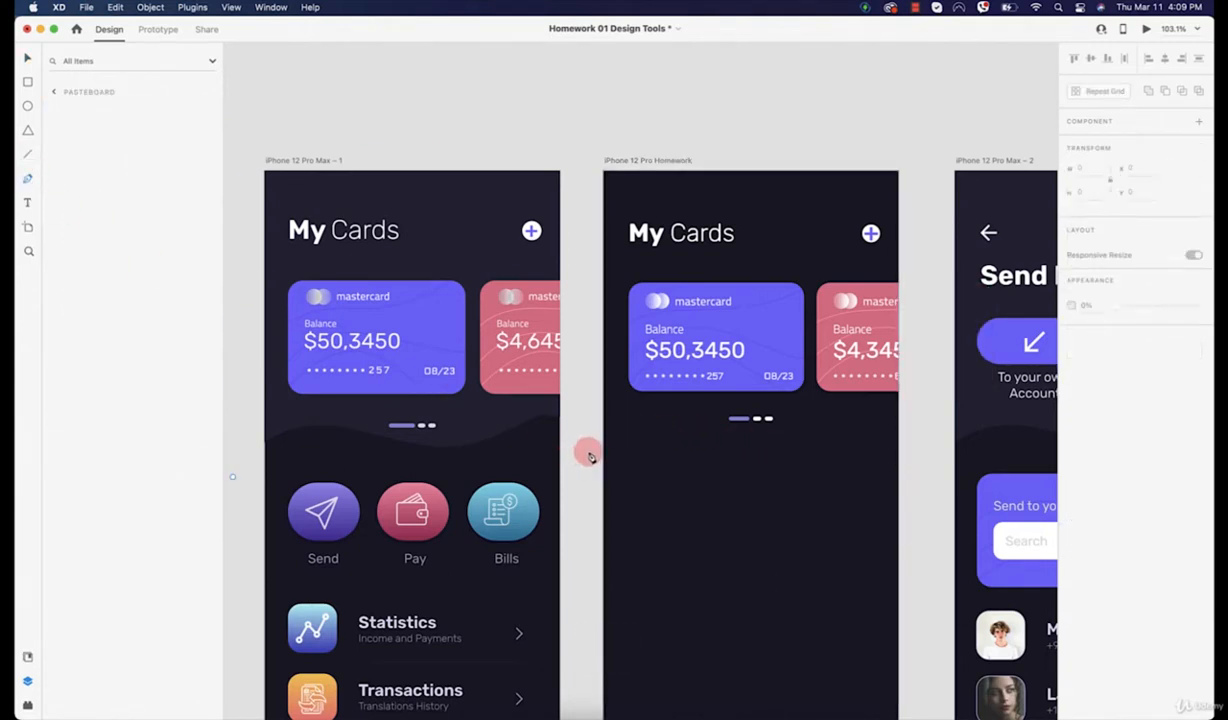
Step: Draw a wavy Pen path just below the page indicator, spanning the homework artboard and ending beyond both of its side edges
left_click(590, 451)
left_click(648, 431)
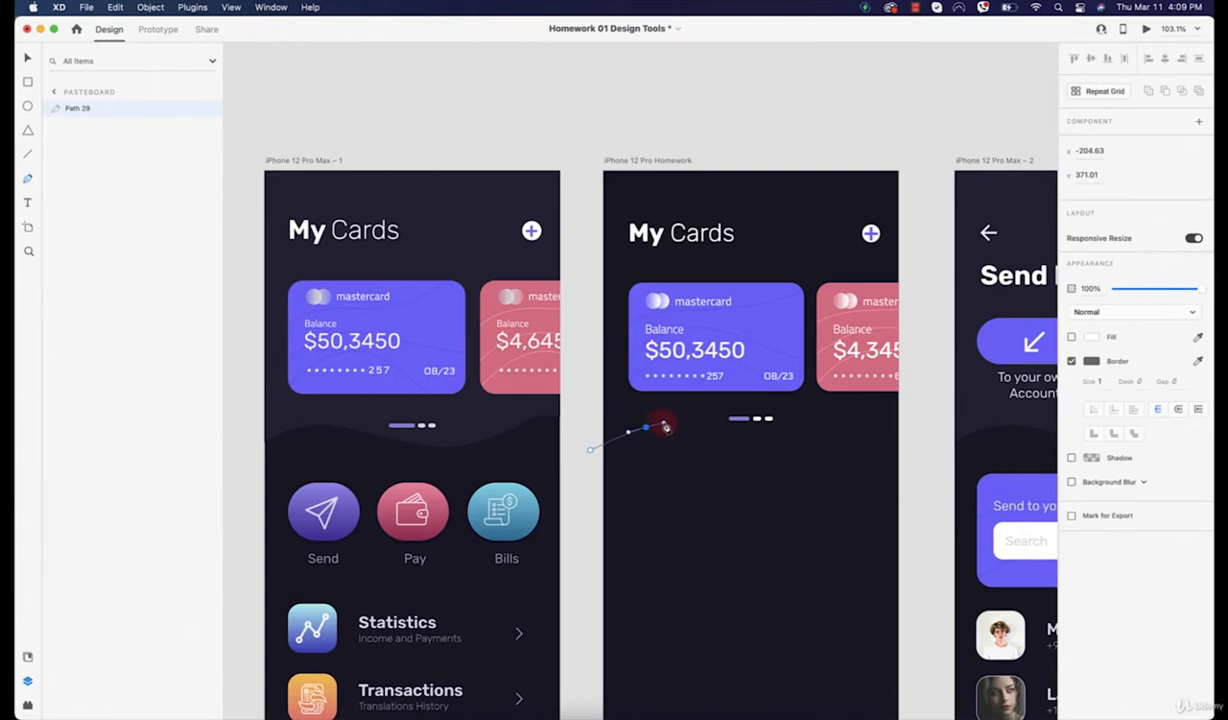
left_click_drag(664, 424, 666, 423)
left_click_drag(765, 447, 821, 447)
left_click(933, 420)
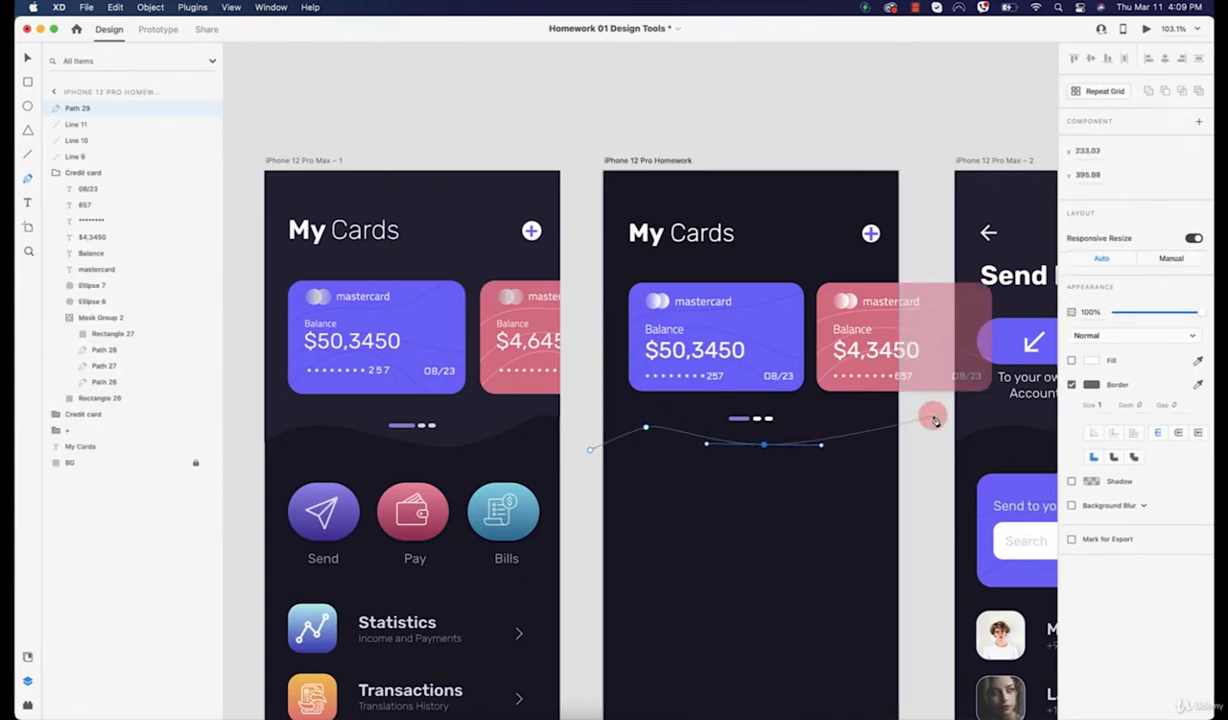
Step: Refine the wave by smoothing its first crest, lowering the trough to about Y 411, and adding and adjusting an anchor near the artboard's far edge
left_click(650, 430)
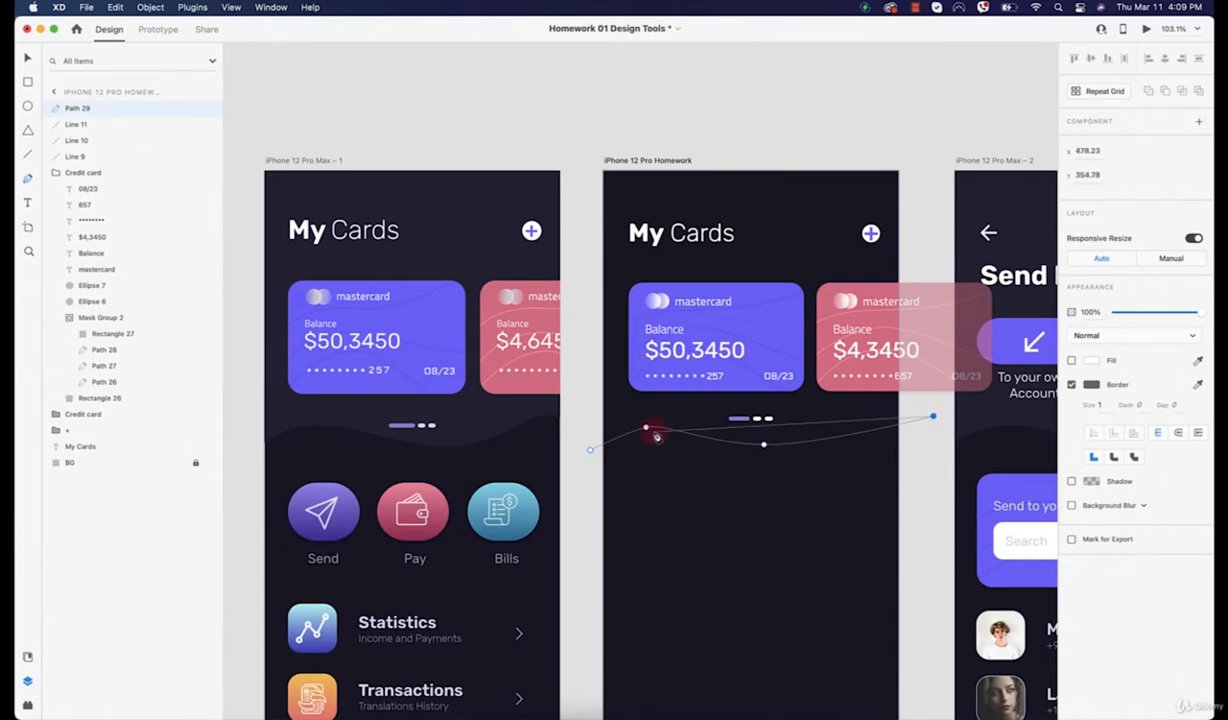
left_click_drag(647, 434, 685, 434)
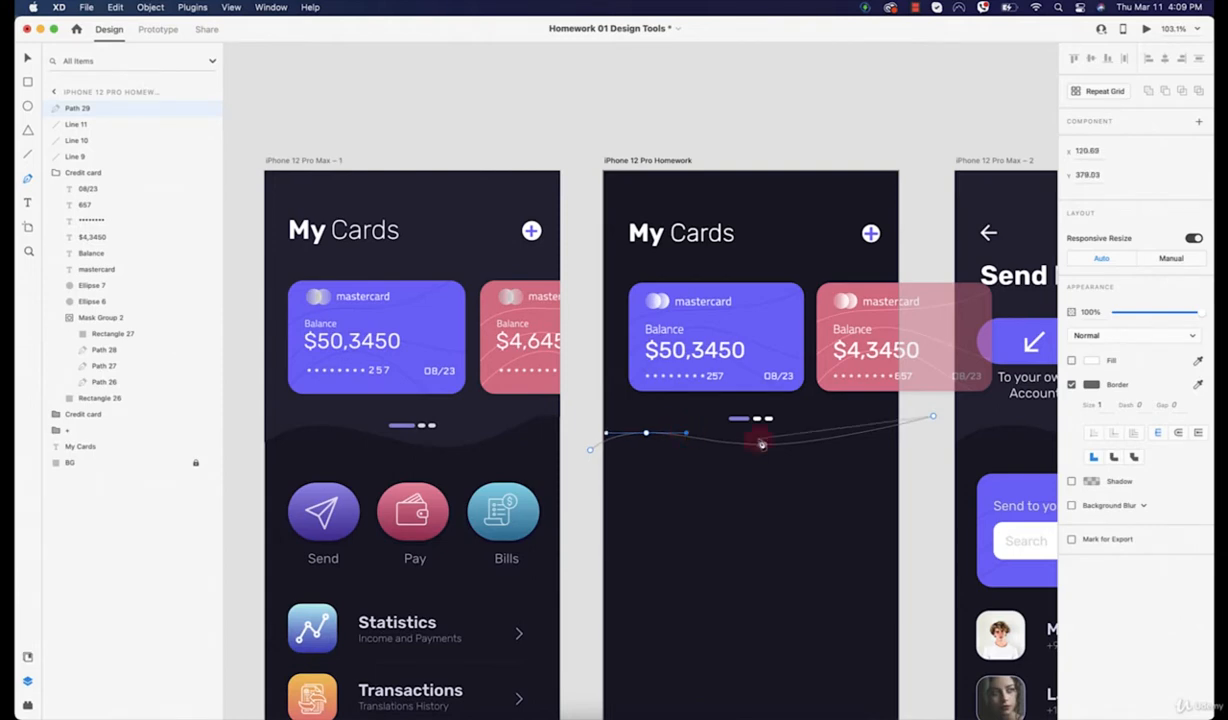
left_click_drag(763, 444, 762, 459)
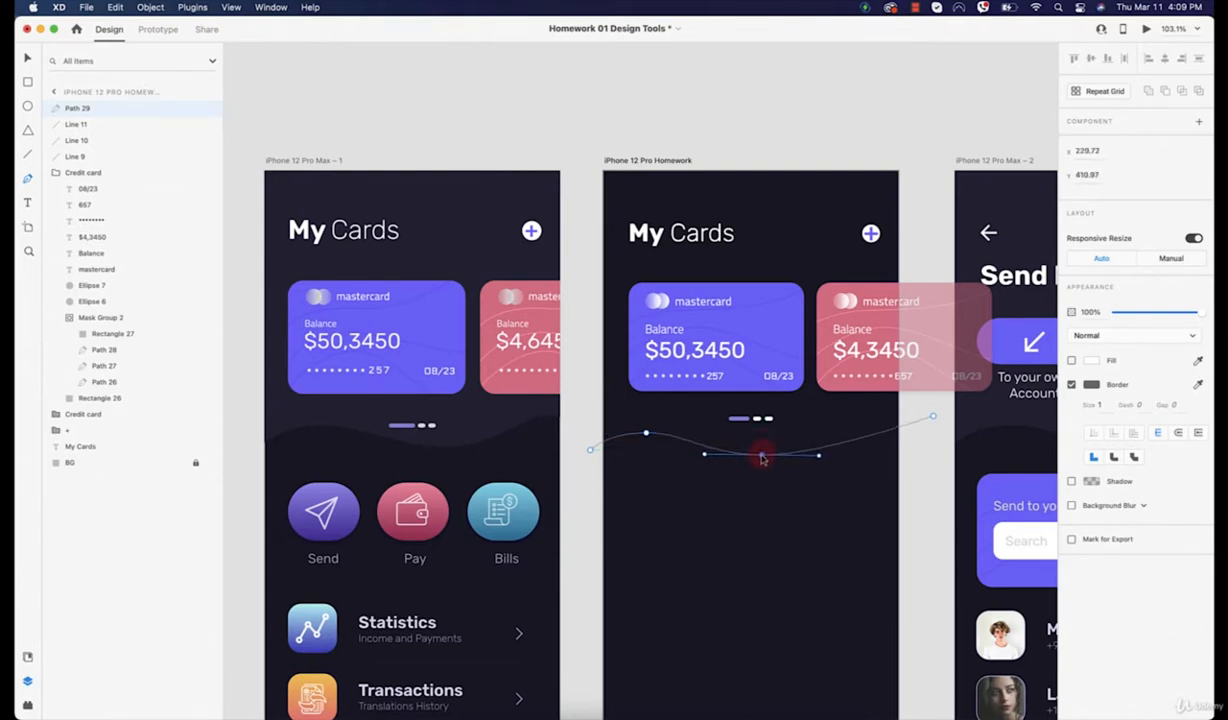
left_click(896, 433)
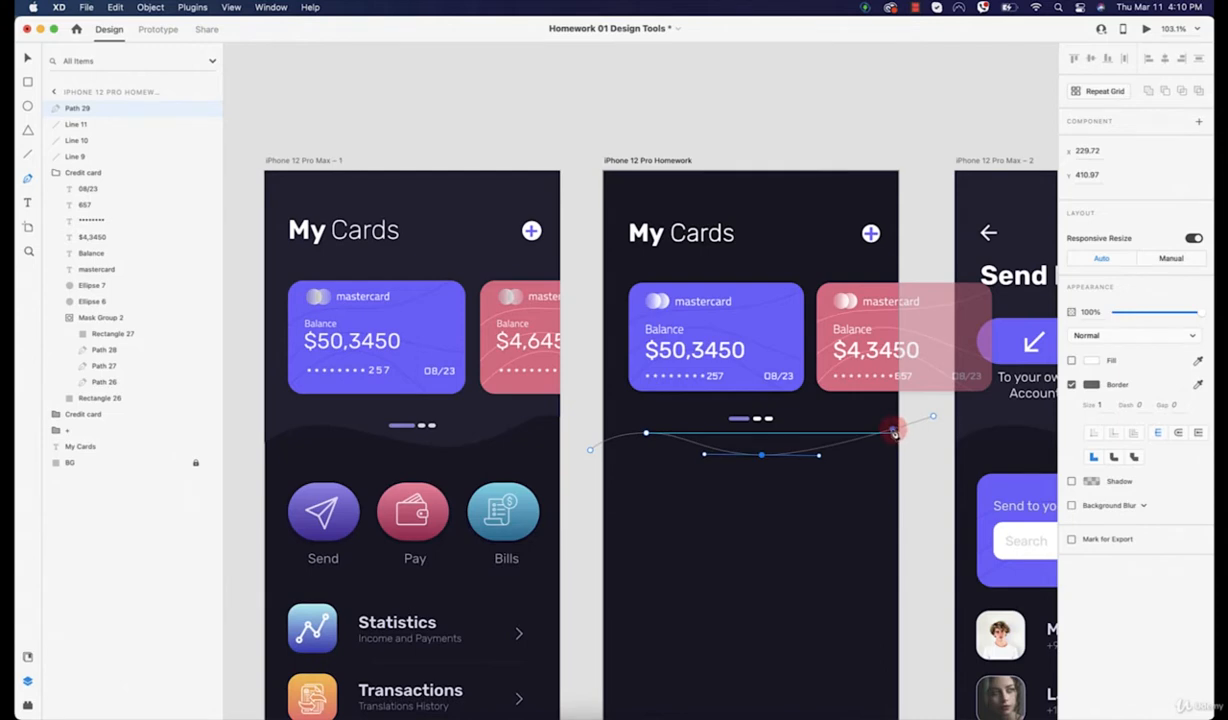
left_click(891, 433)
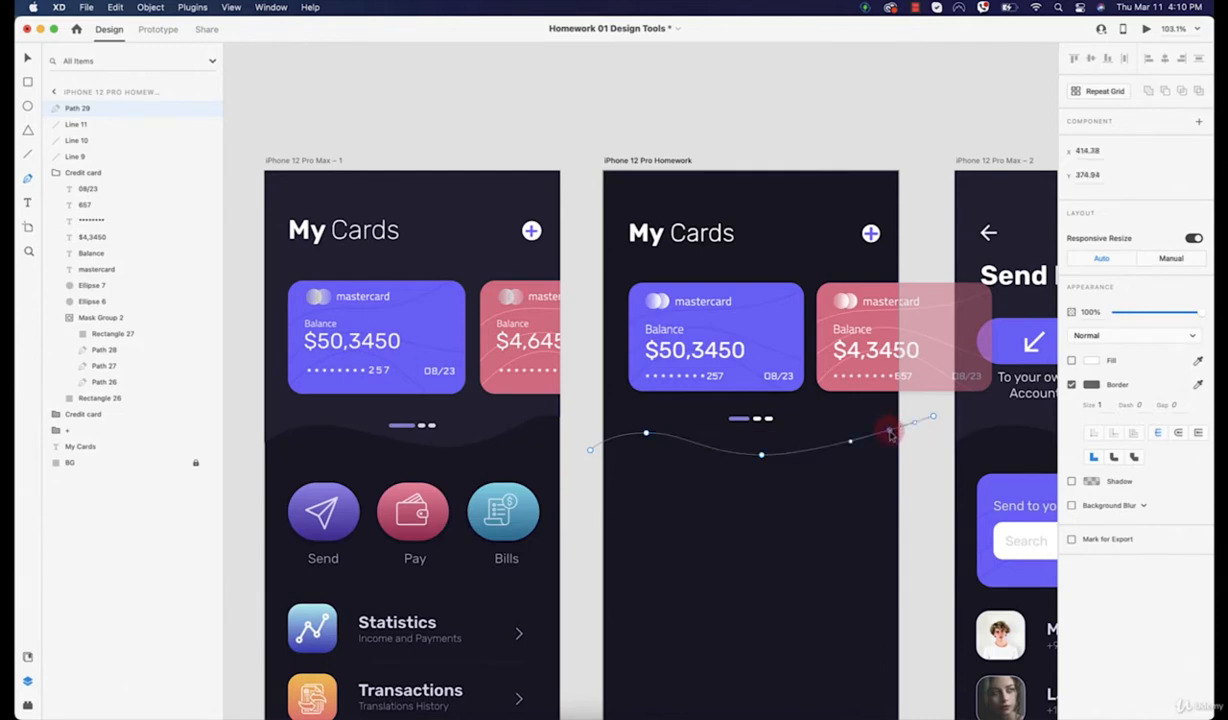
left_click_drag(891, 433, 846, 430)
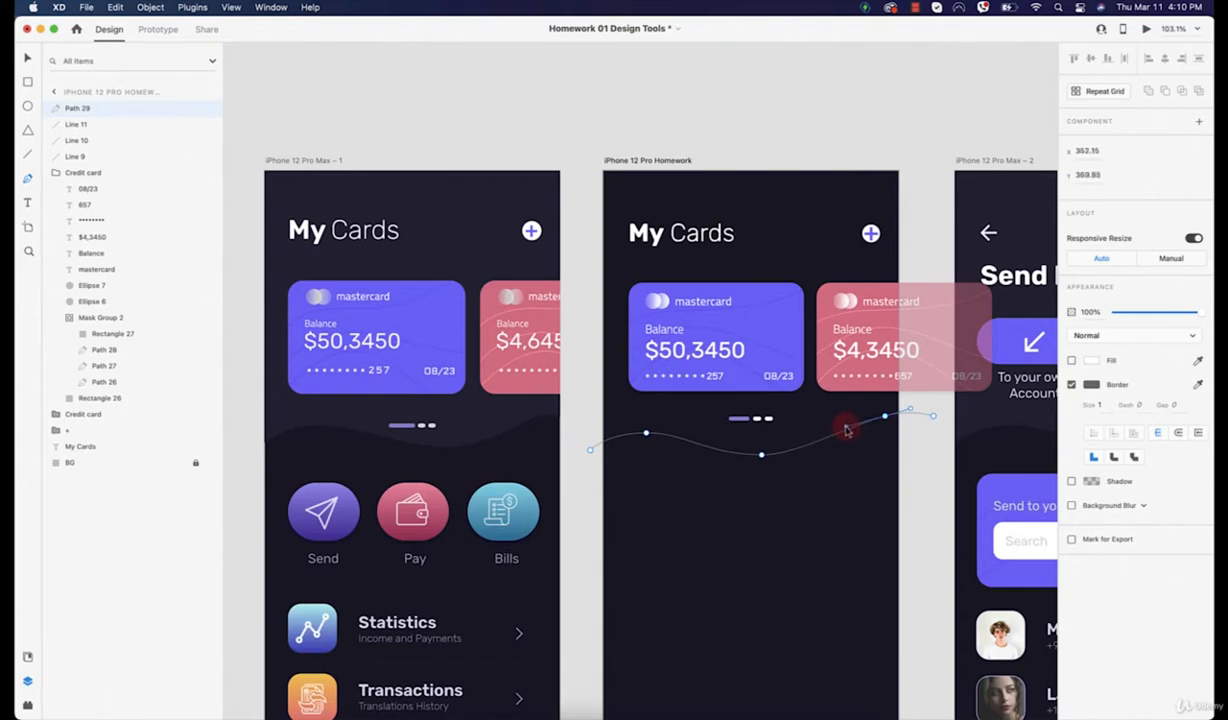
left_click_drag(893, 416, 881, 423)
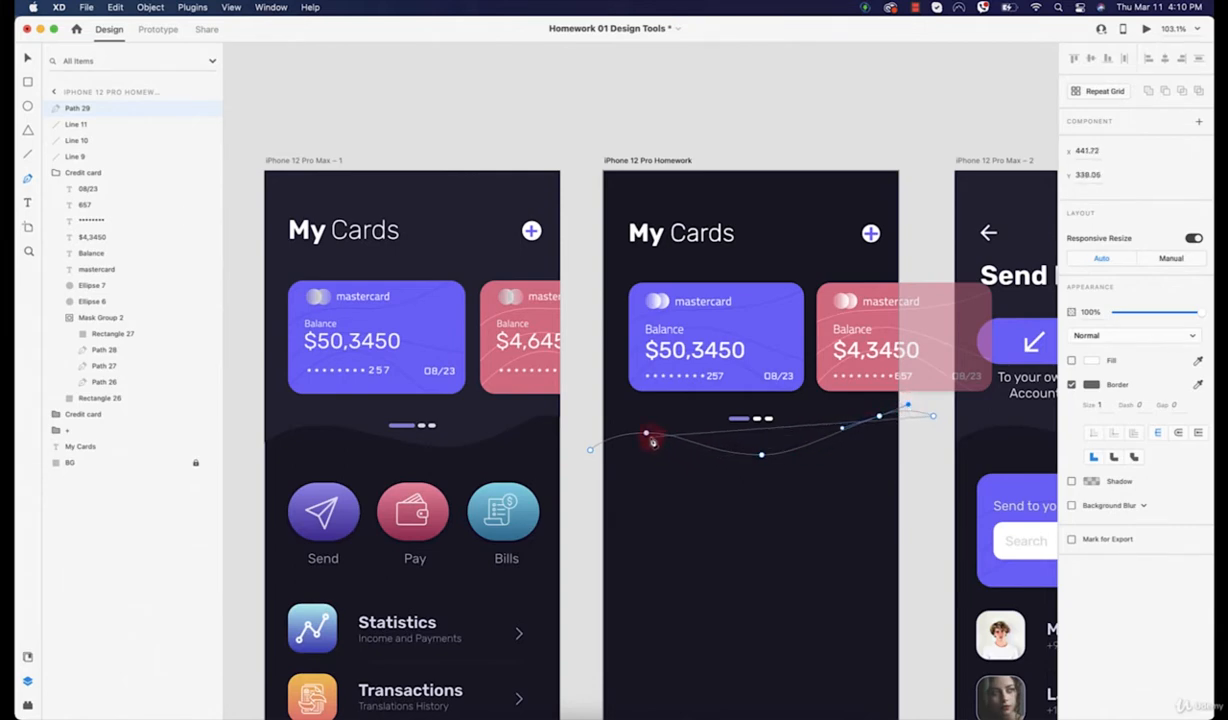
Step: Close the wave path around the area above the artboard and fill it with the dark header colour sampled from the reference artboard
left_click(918, 140)
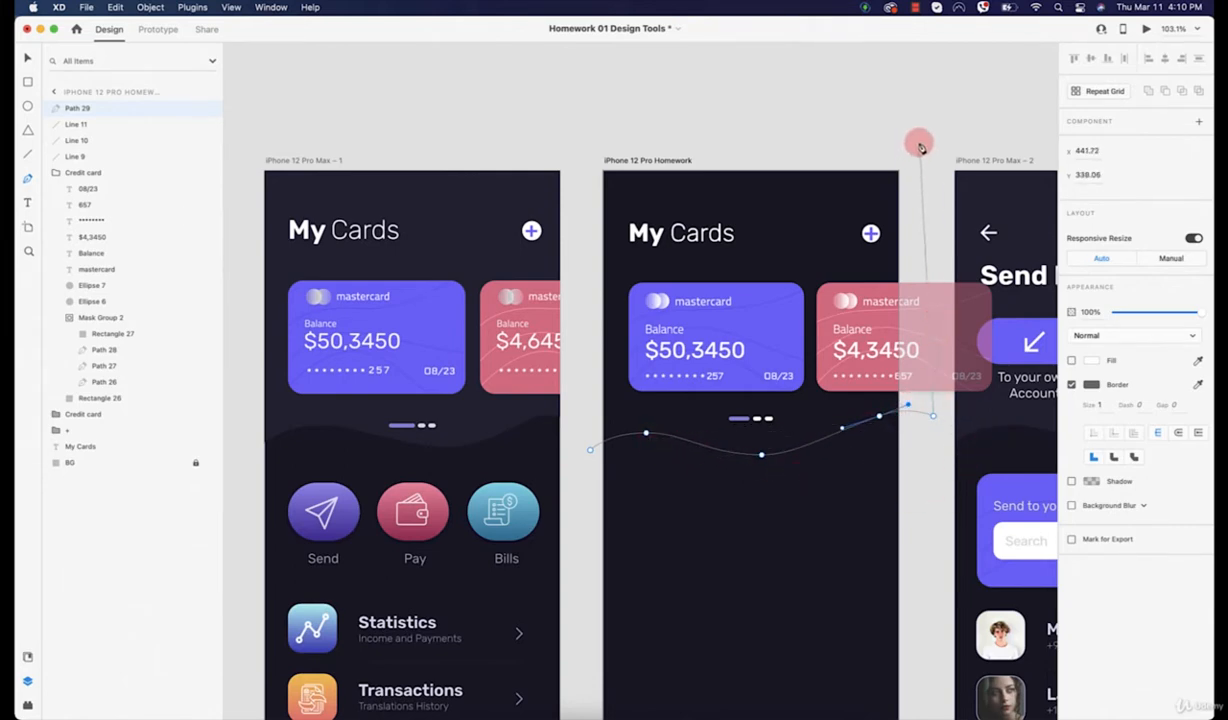
left_click(586, 146)
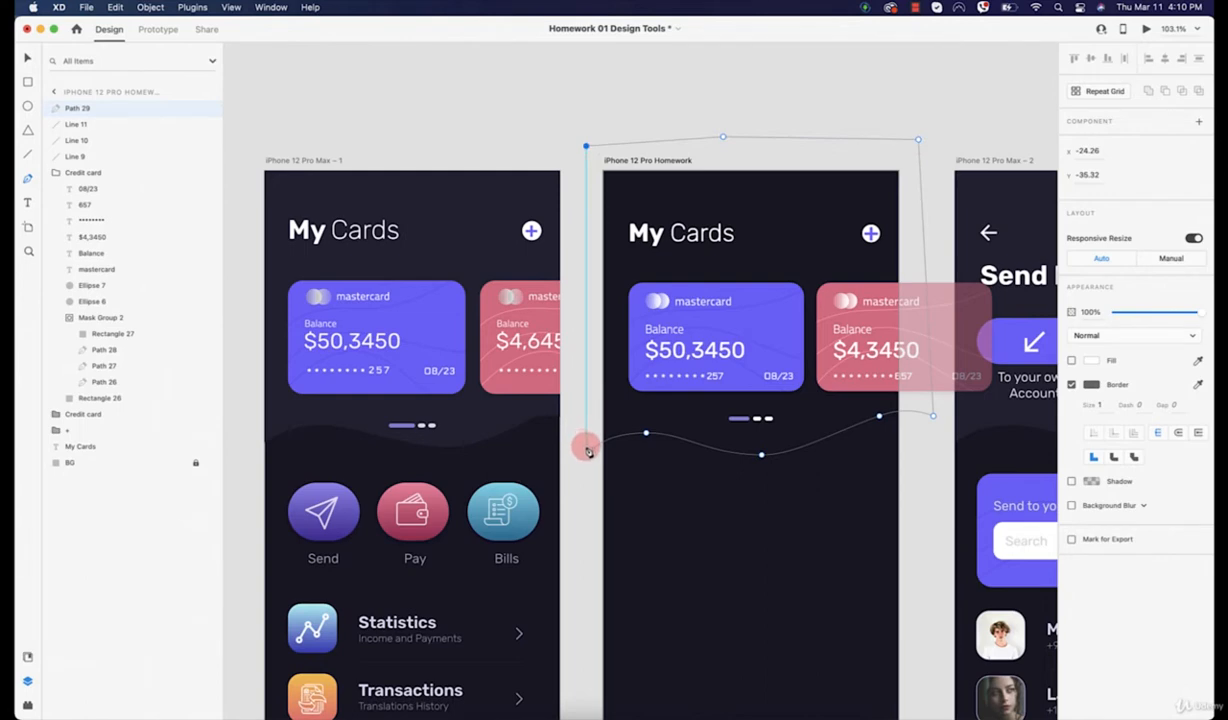
left_click(591, 449)
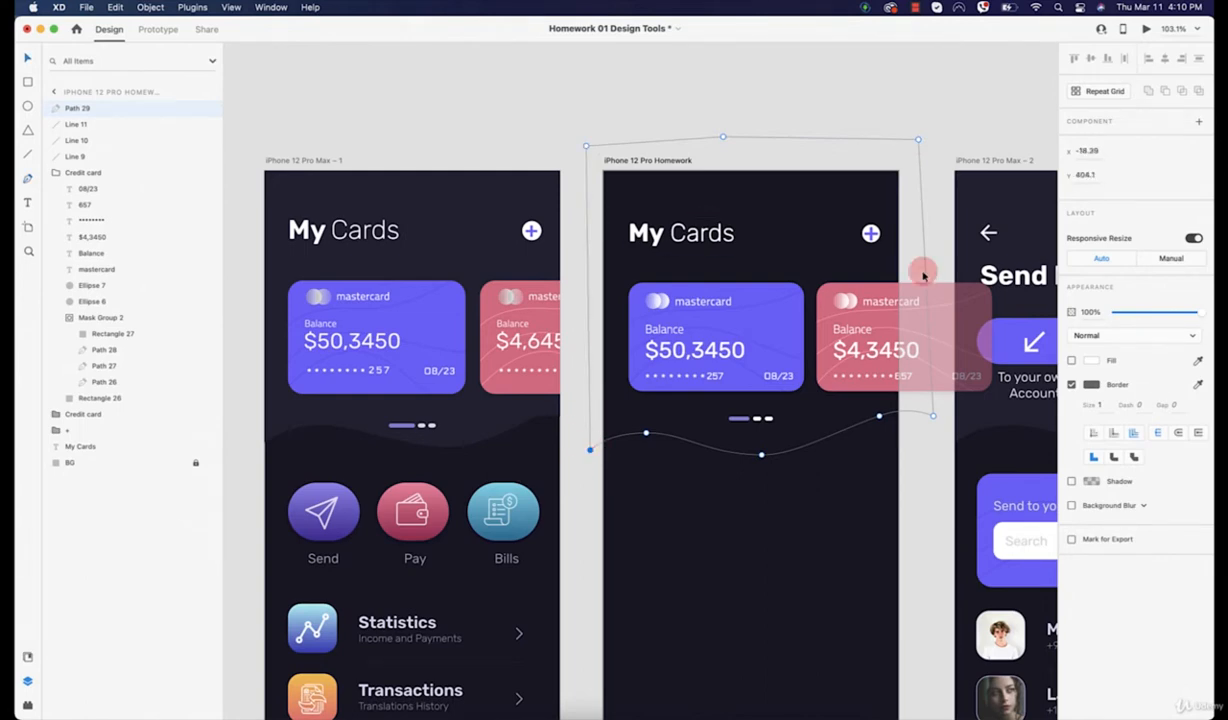
left_click(503, 224)
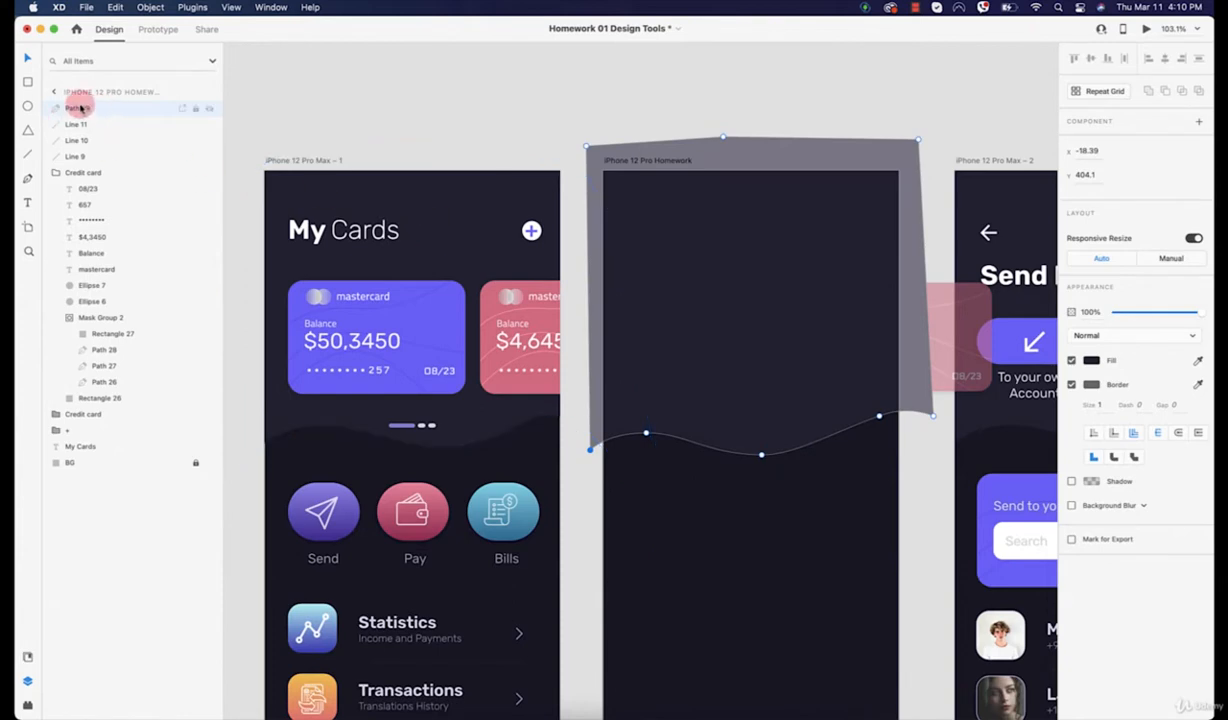
Step: Move the wavy header path to just above the BG layer in the stacking order and rename it BG2
left_click_drag(86, 110, 110, 452)
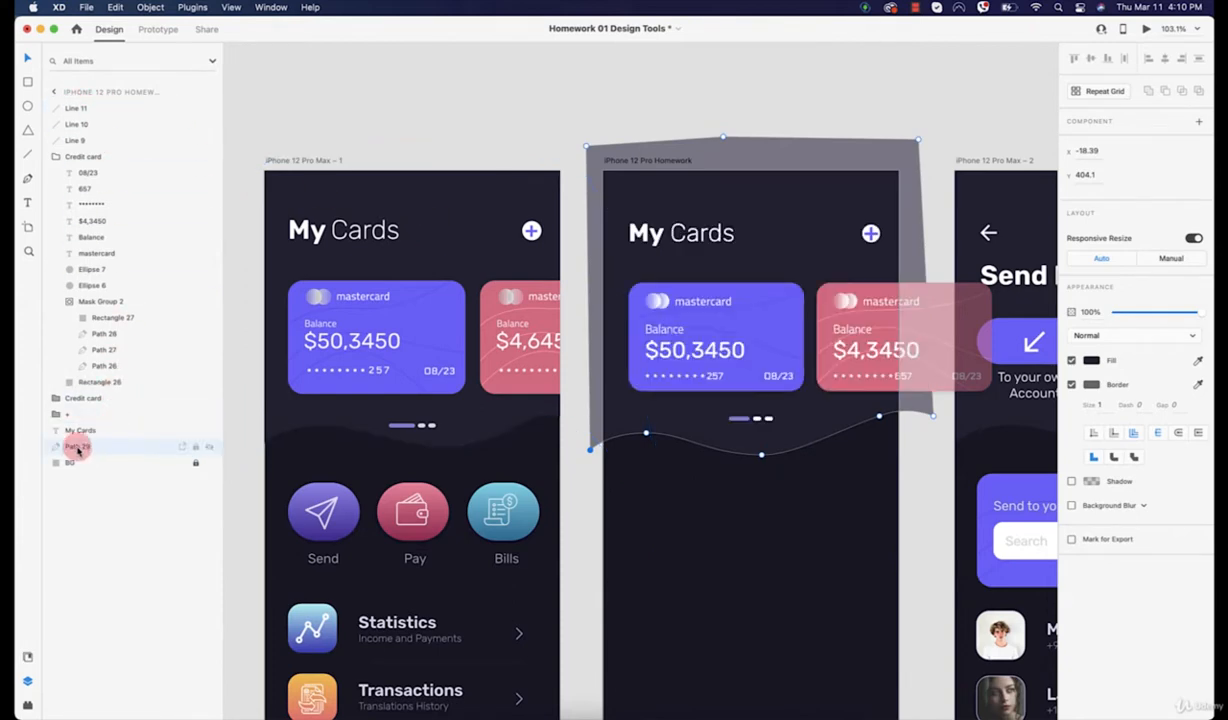
double_click(79, 448)
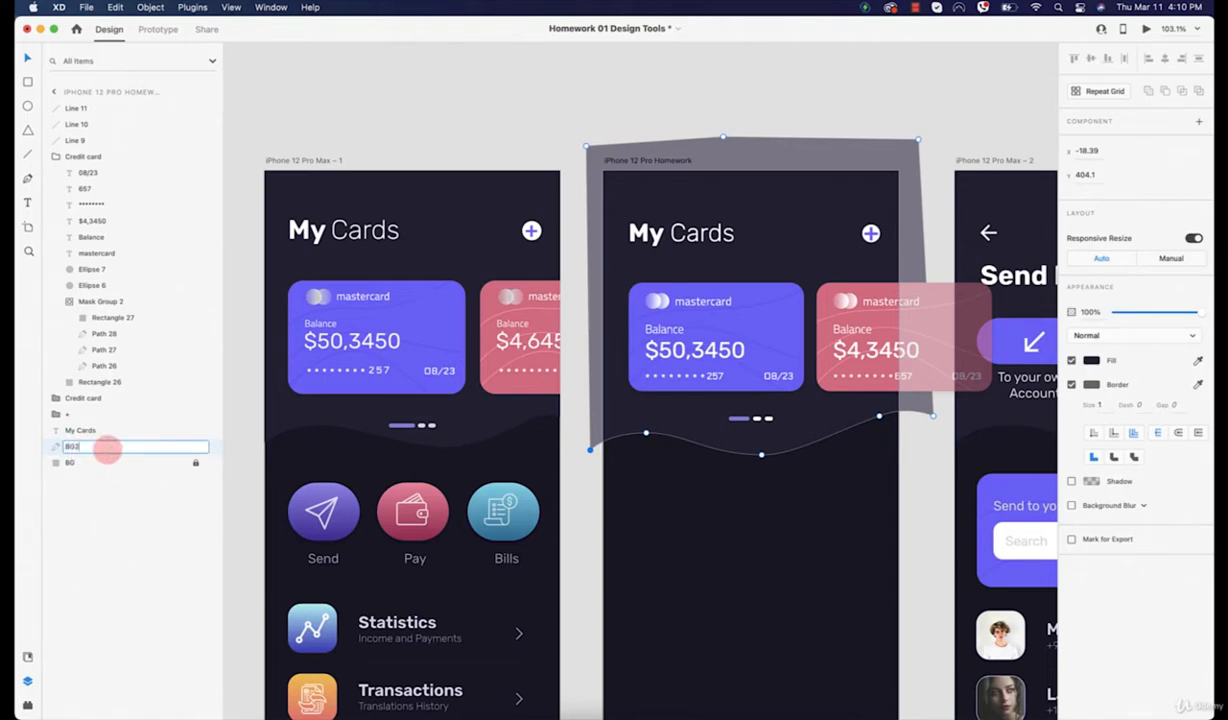
type("BG2")
key("Return")
left_click(106, 501)
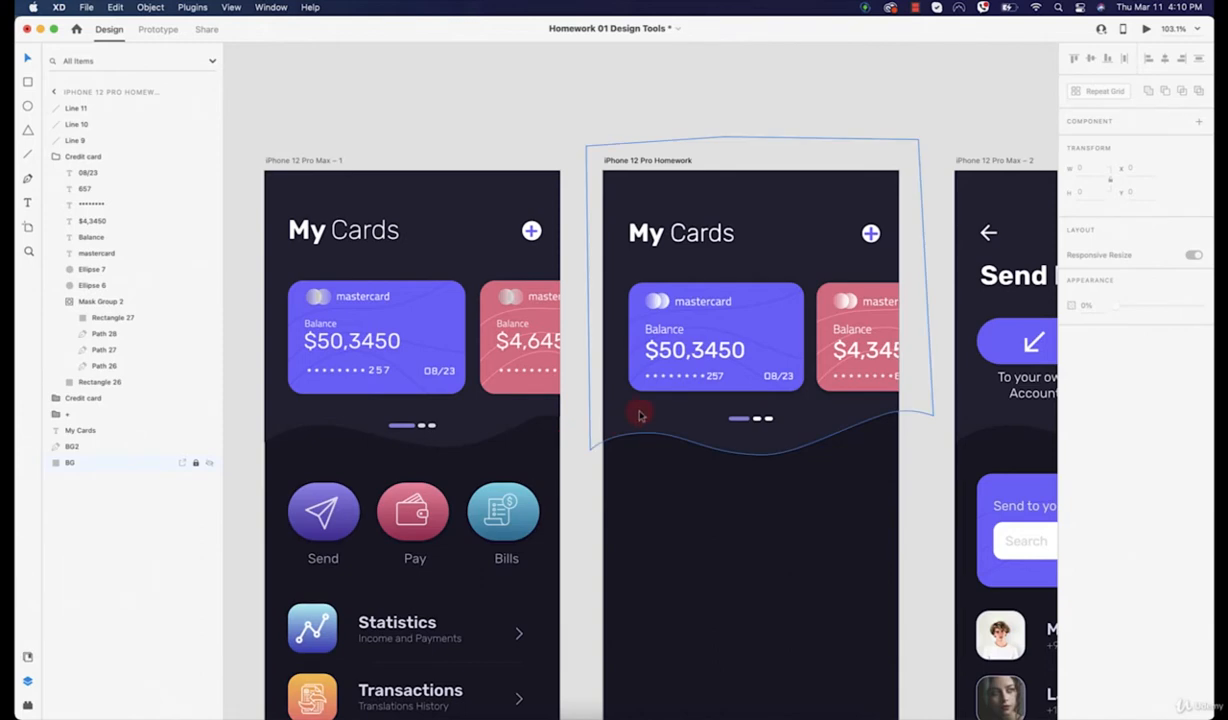
Step: Shift the BG2 wave shape up and slightly right to X -11.25, Y -67.83, and remove its border
mouse_move(640, 415)
left_mouse_down()
mouse_move(672, 422)
mouse_move(658, 417)
left_mouse_up()
left_click(692, 515)
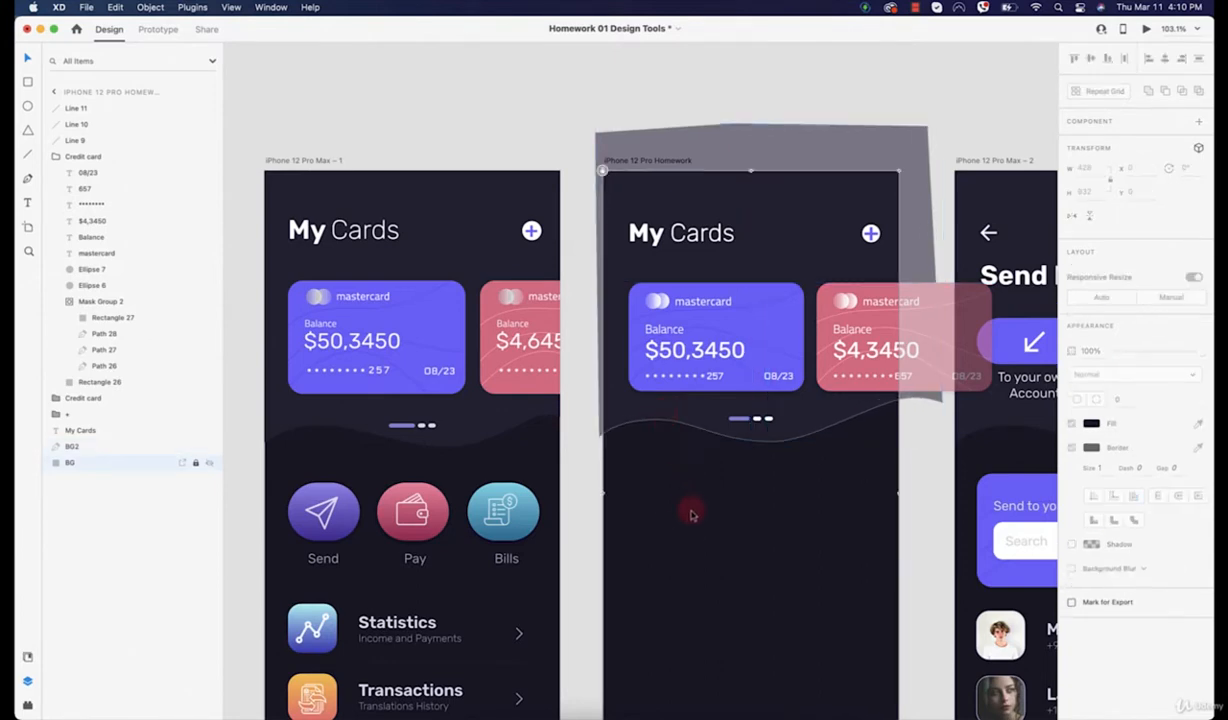
left_click(647, 407)
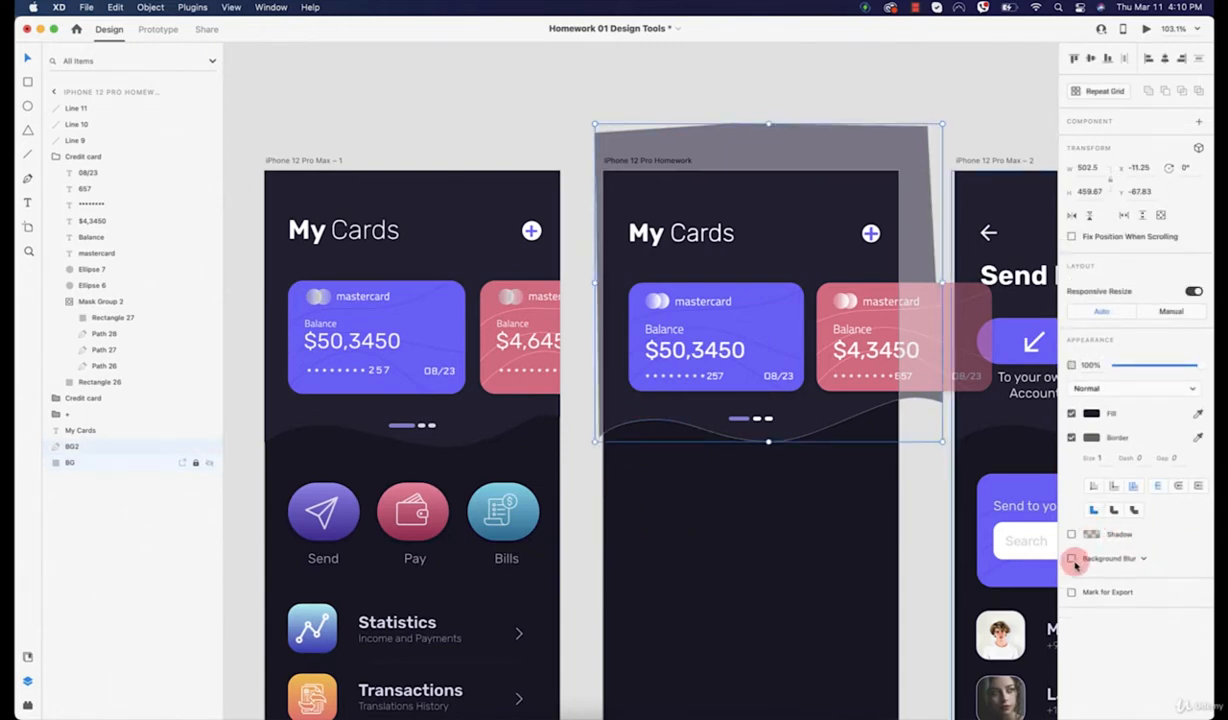
left_click(762, 548)
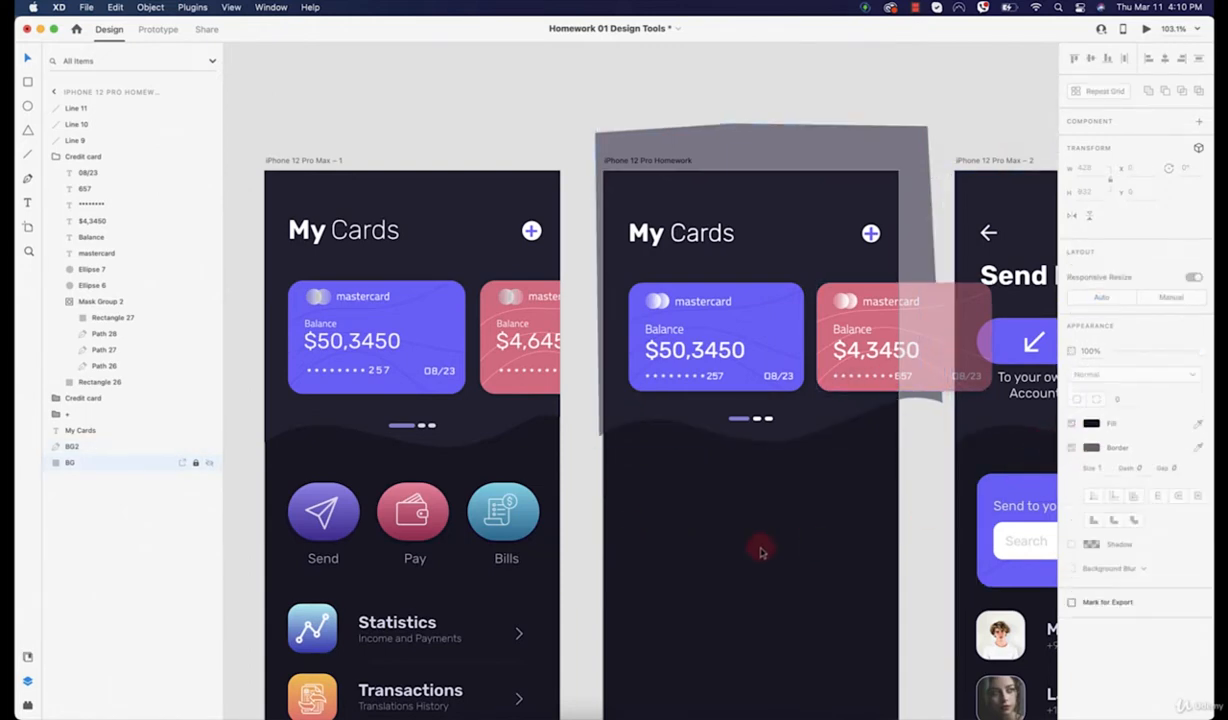
left_click(877, 93)
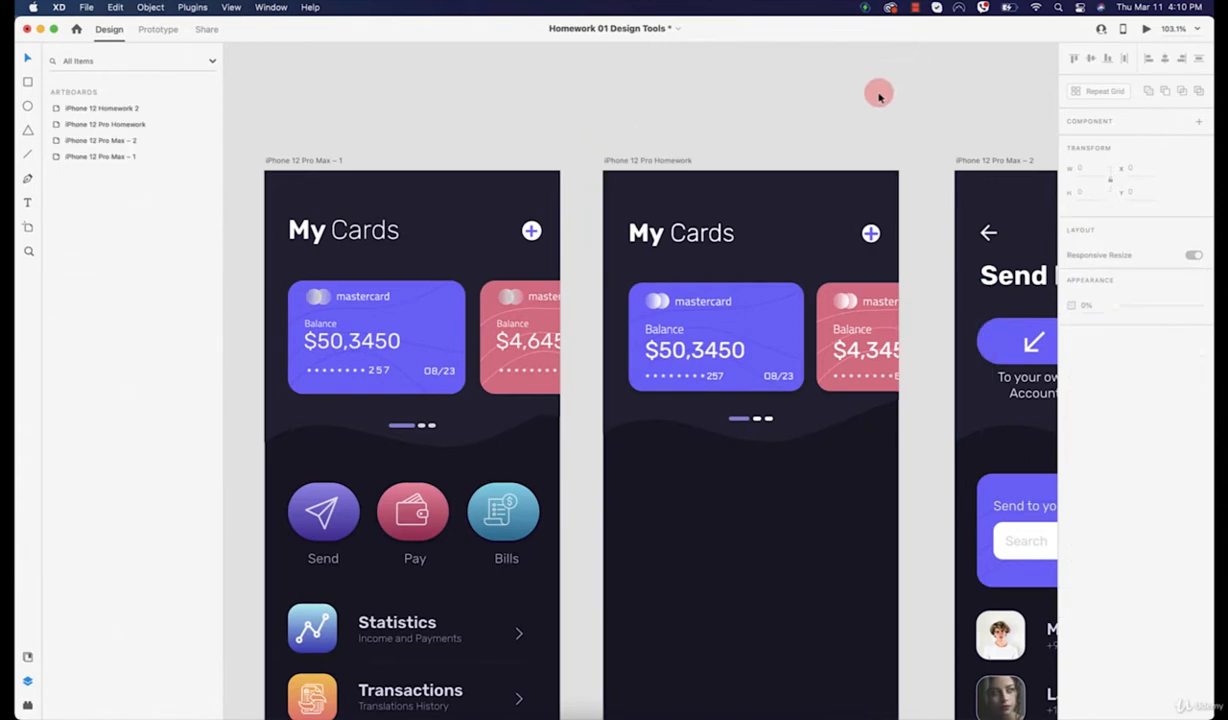
Step: Move the wave's last crest anchor outward past the artboard's far edge, to about X 448.7, Y 335.6, and adjust its curve handle
scroll(693, 547, "down", 5)
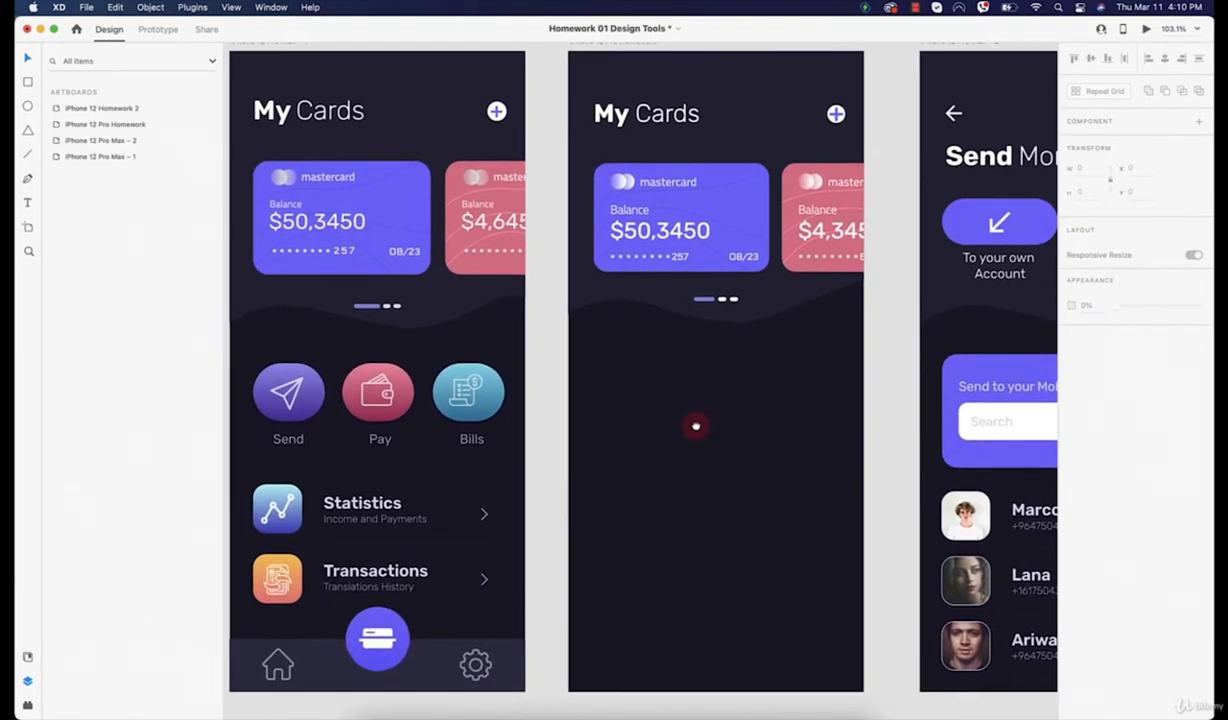
left_click(795, 310)
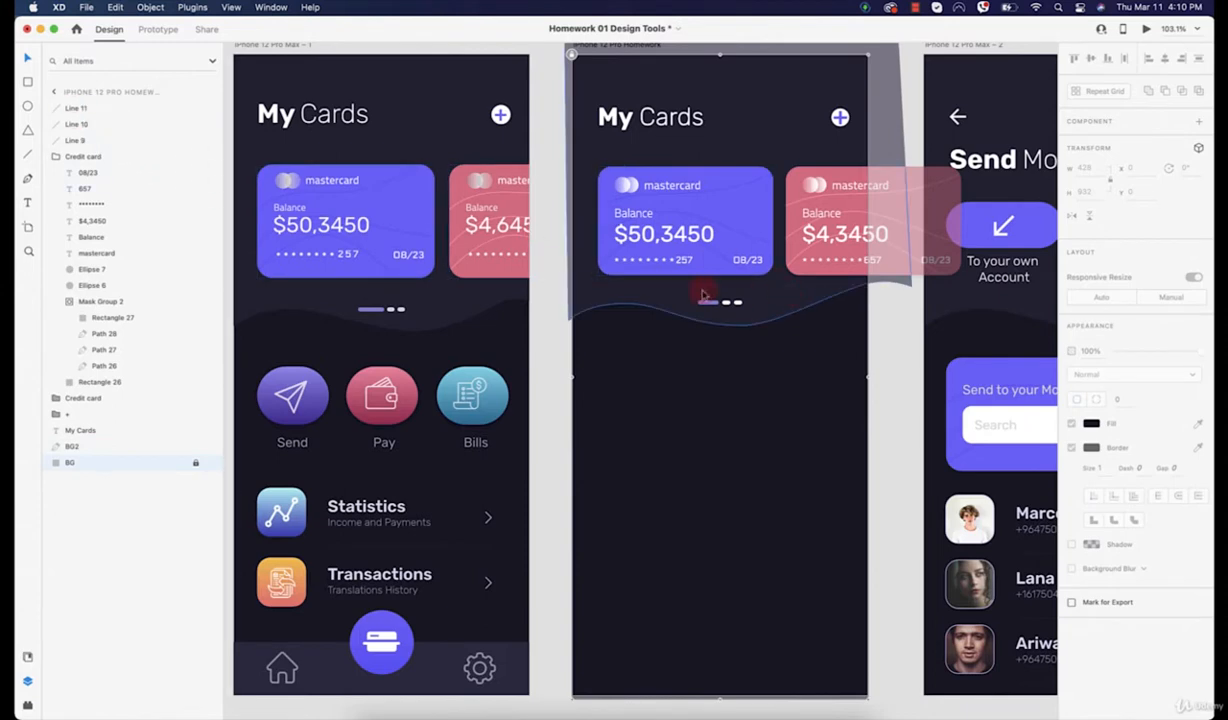
left_click(843, 292)
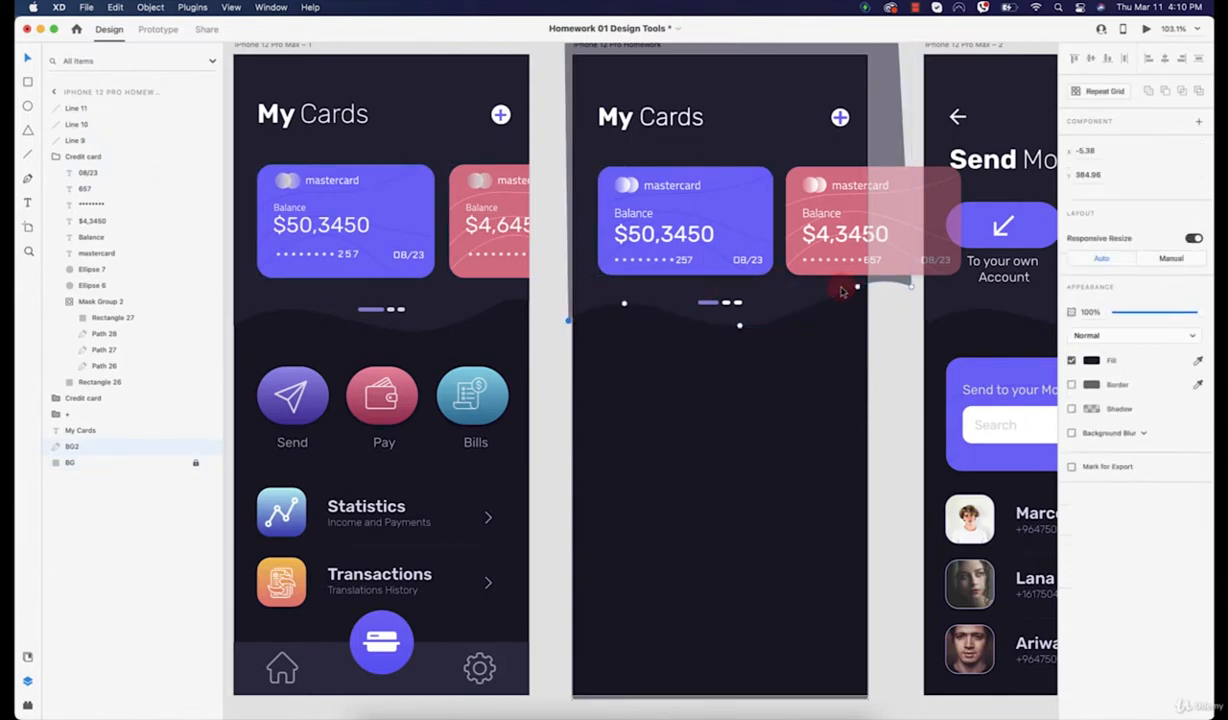
key("super+z")
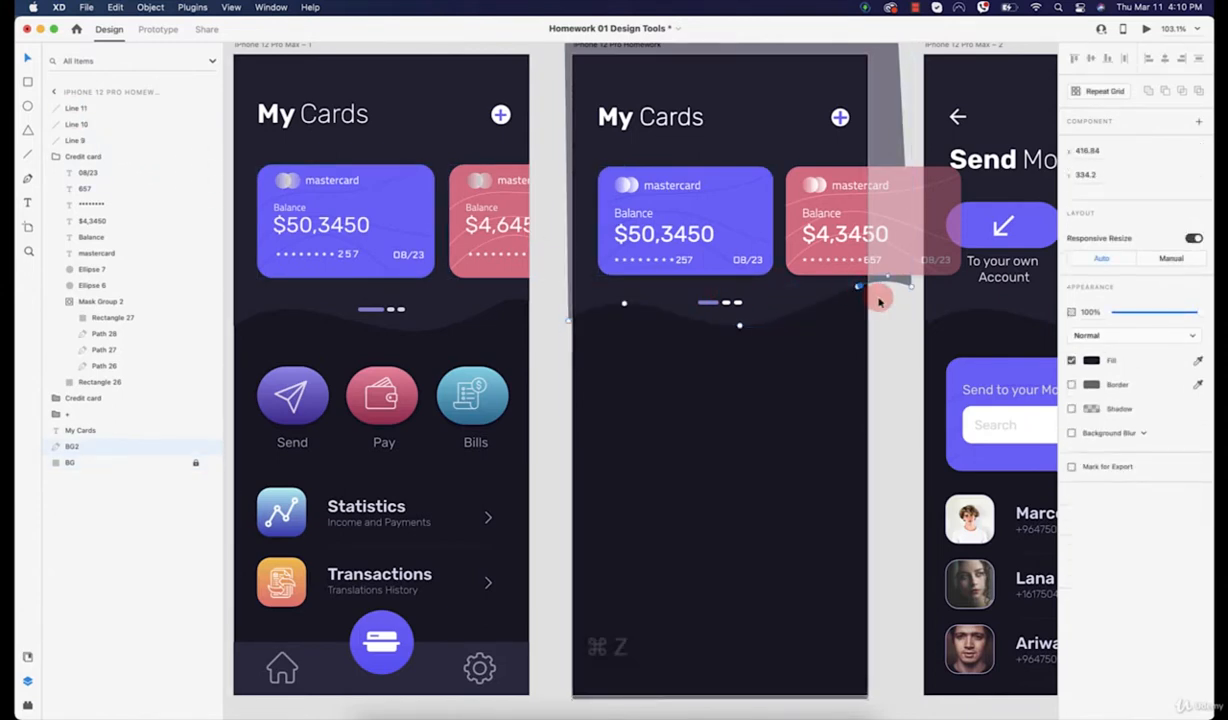
left_click(869, 292)
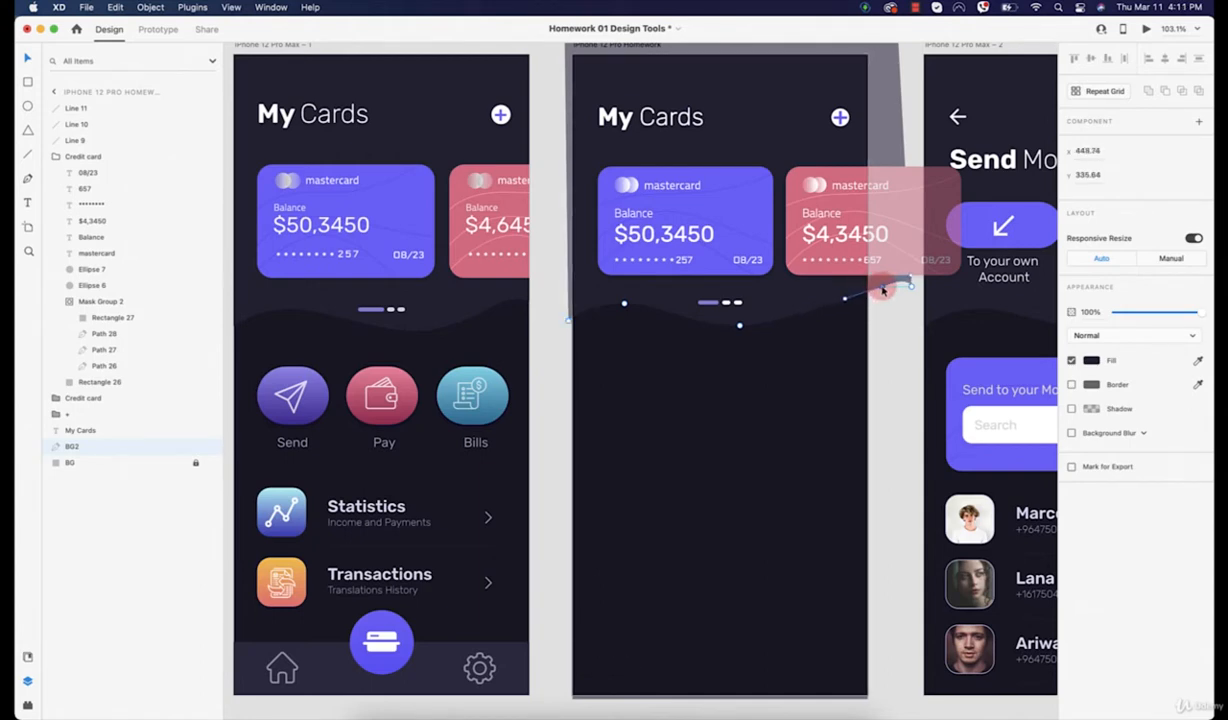
left_click(848, 302)
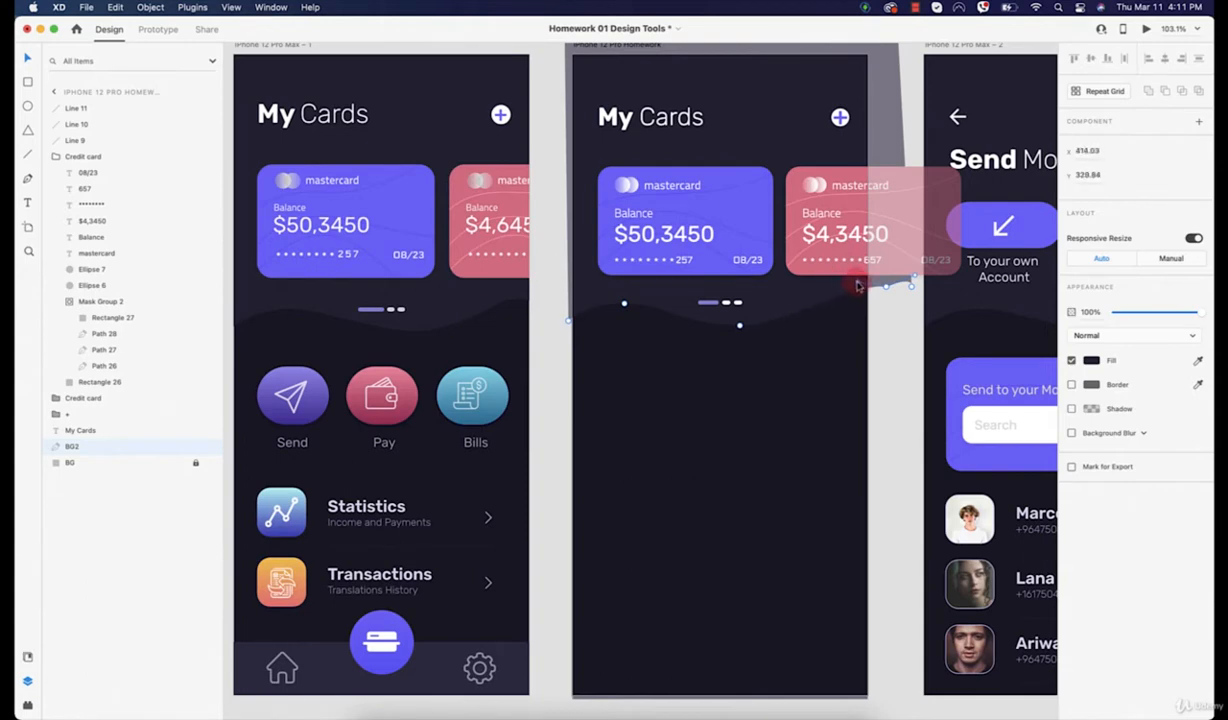
left_click(881, 344)
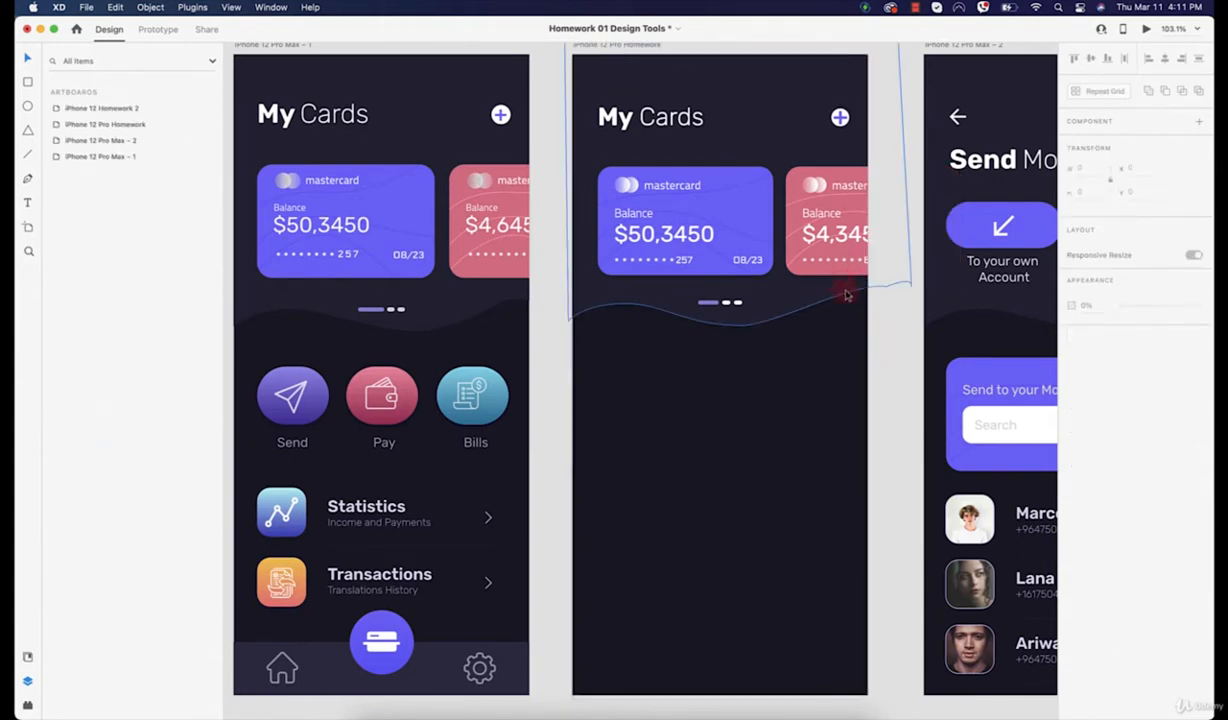
Step: Lower the BG2 anchor just outside the artboard's far edge to round off the end of the wave
left_click(825, 290)
double_click(835, 301)
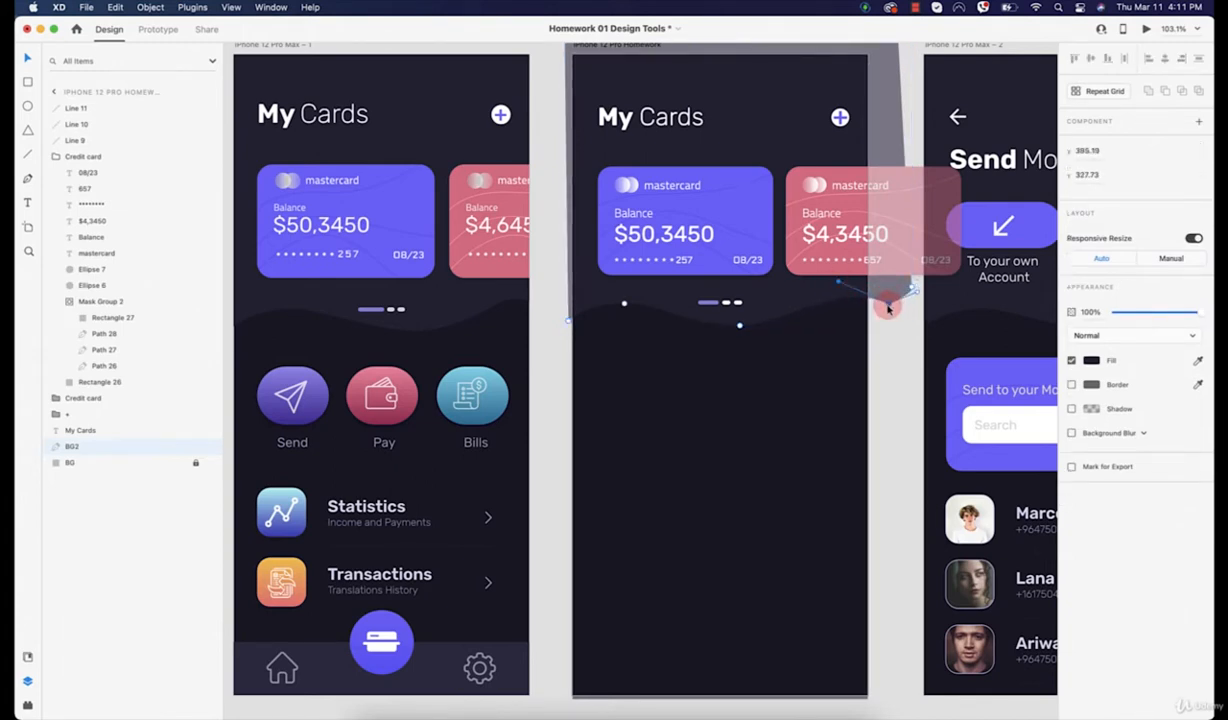
left_click(885, 368)
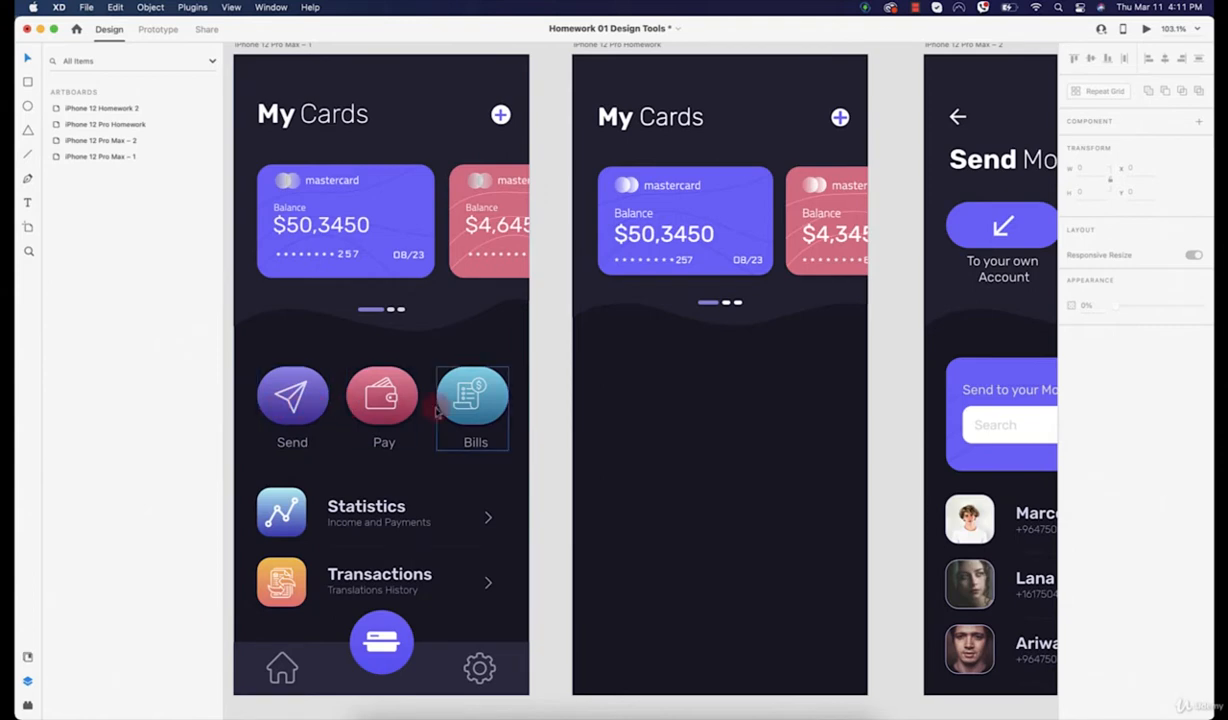
Step: Lock the BG2 wave layer on the homework artboard
left_click(620, 77)
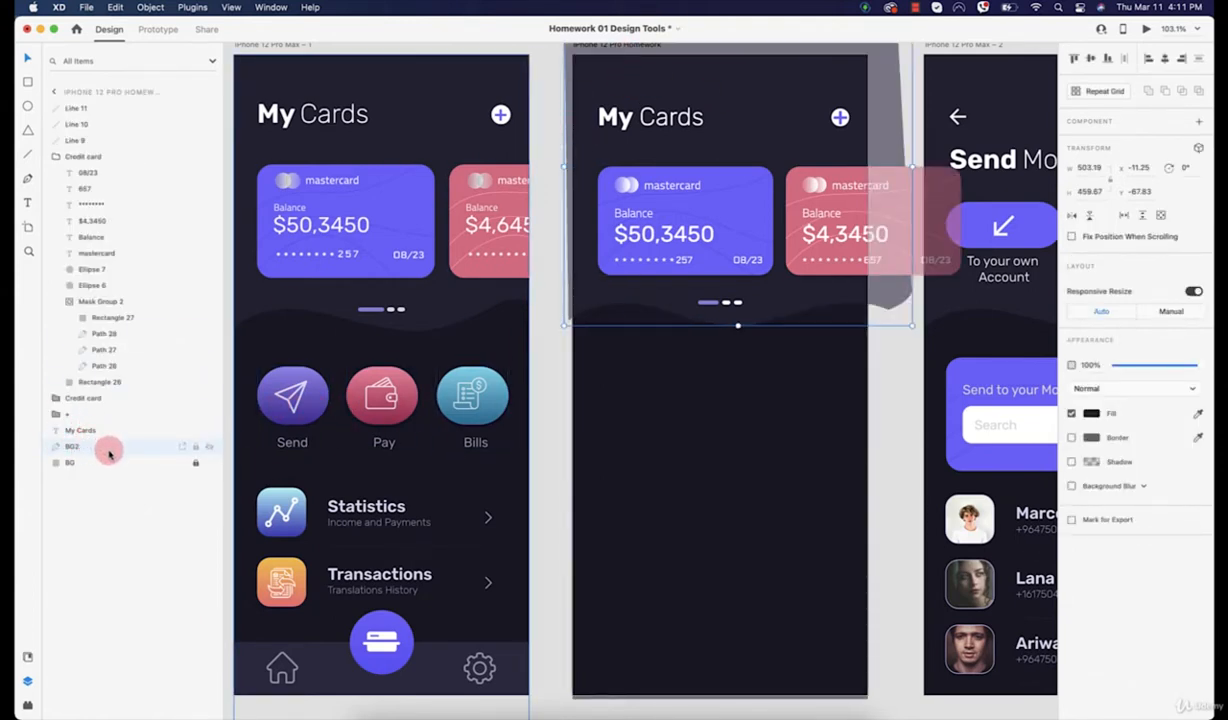
left_click(196, 446)
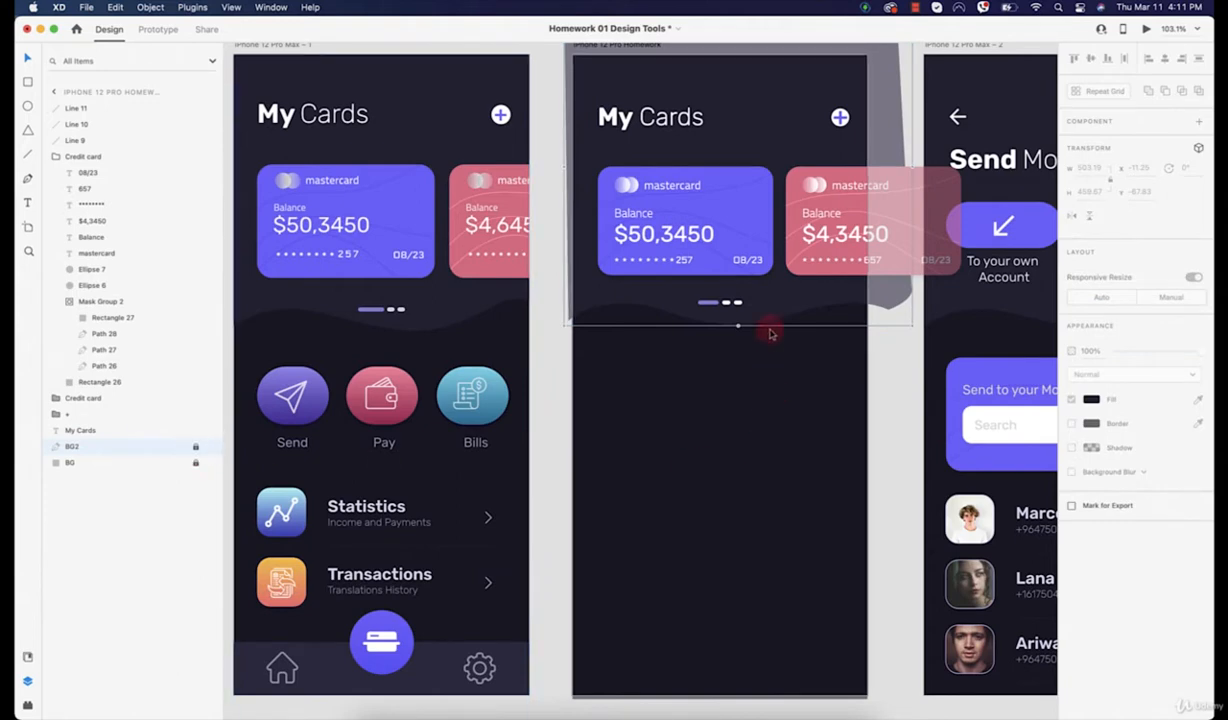
left_click(768, 402)
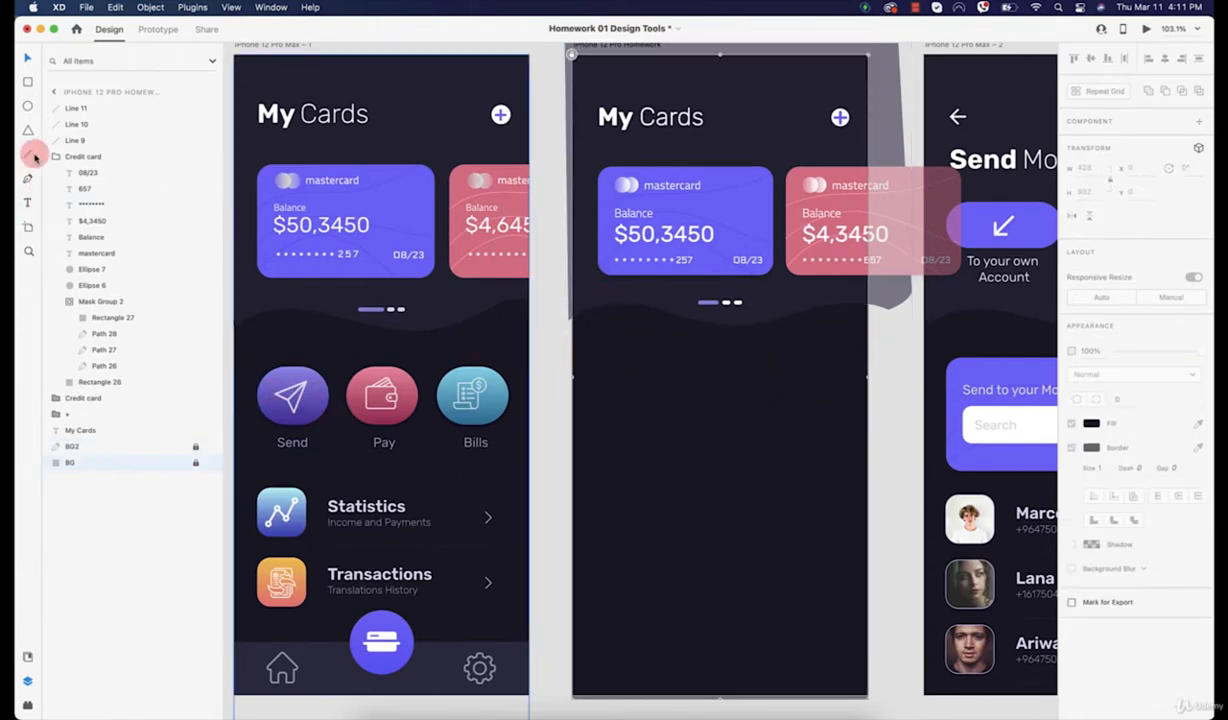
Step: Draw a 120 by 87 rectangle below the wave, round its corners to 46, and place it at X 37, Y 458
left_click(28, 82)
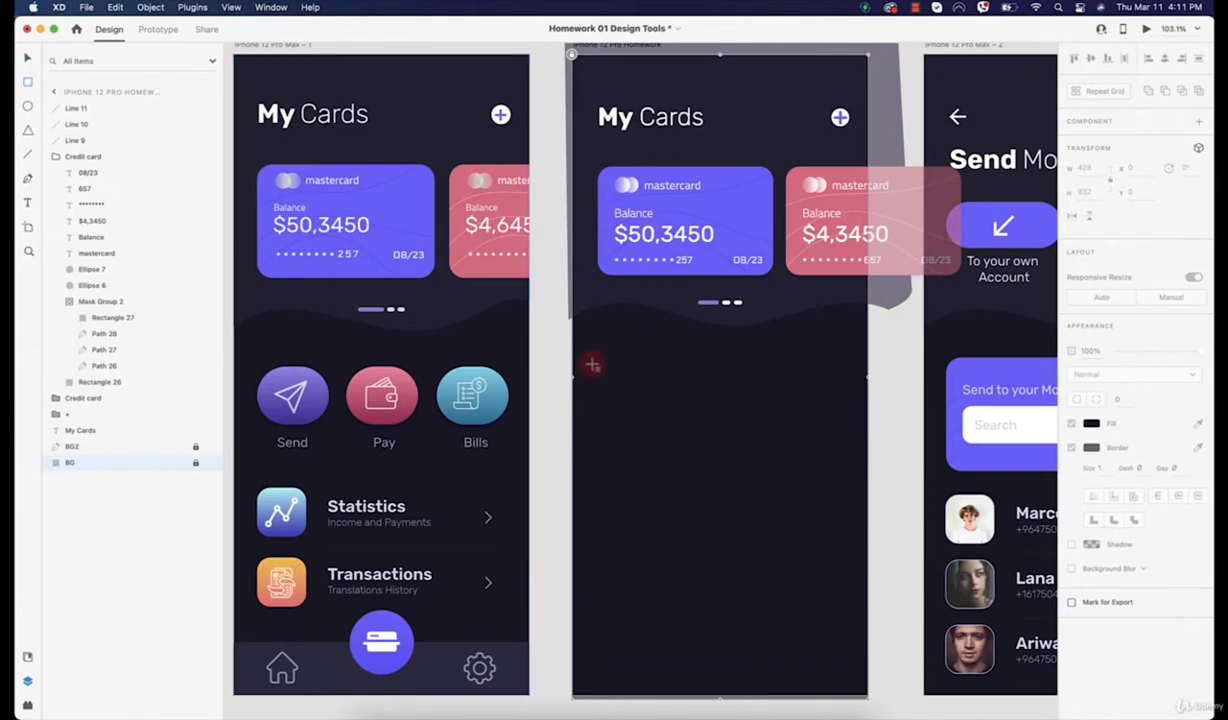
mouse_move(586, 368)
left_mouse_down()
mouse_move(685, 468)
mouse_move(691, 433)
mouse_move(673, 426)
left_mouse_up()
left_click_drag(666, 375, 595, 400)
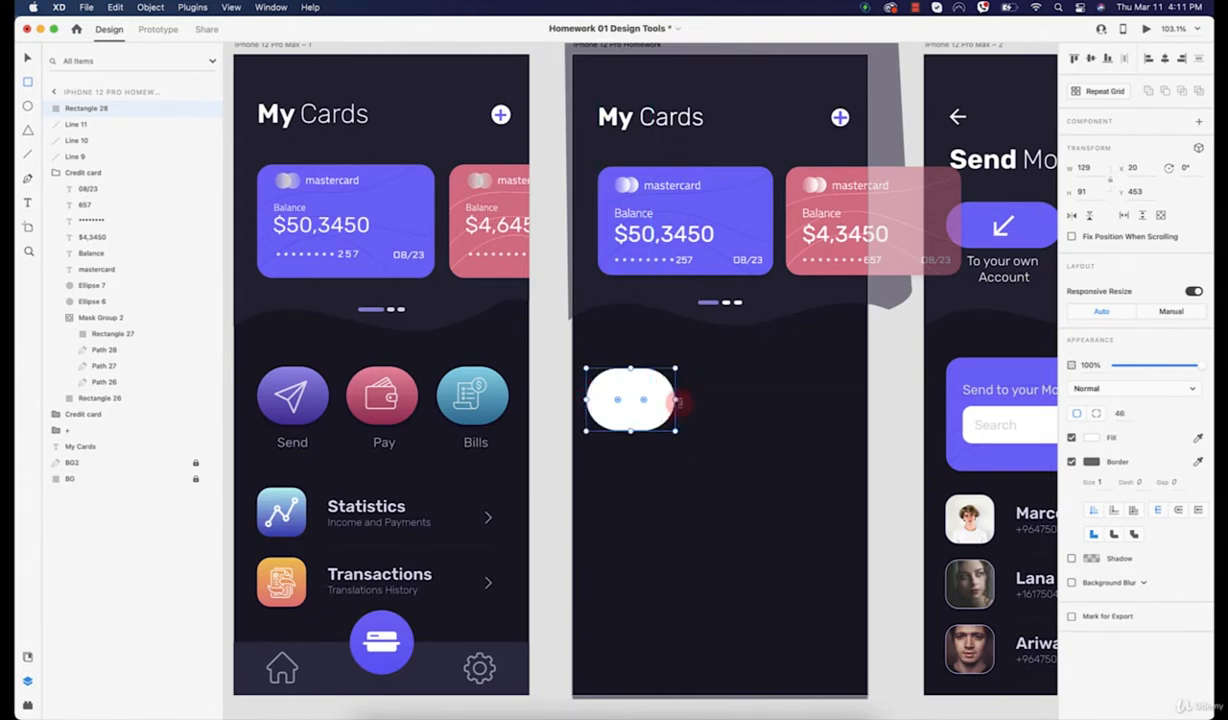
left_click_drag(676, 369, 671, 372)
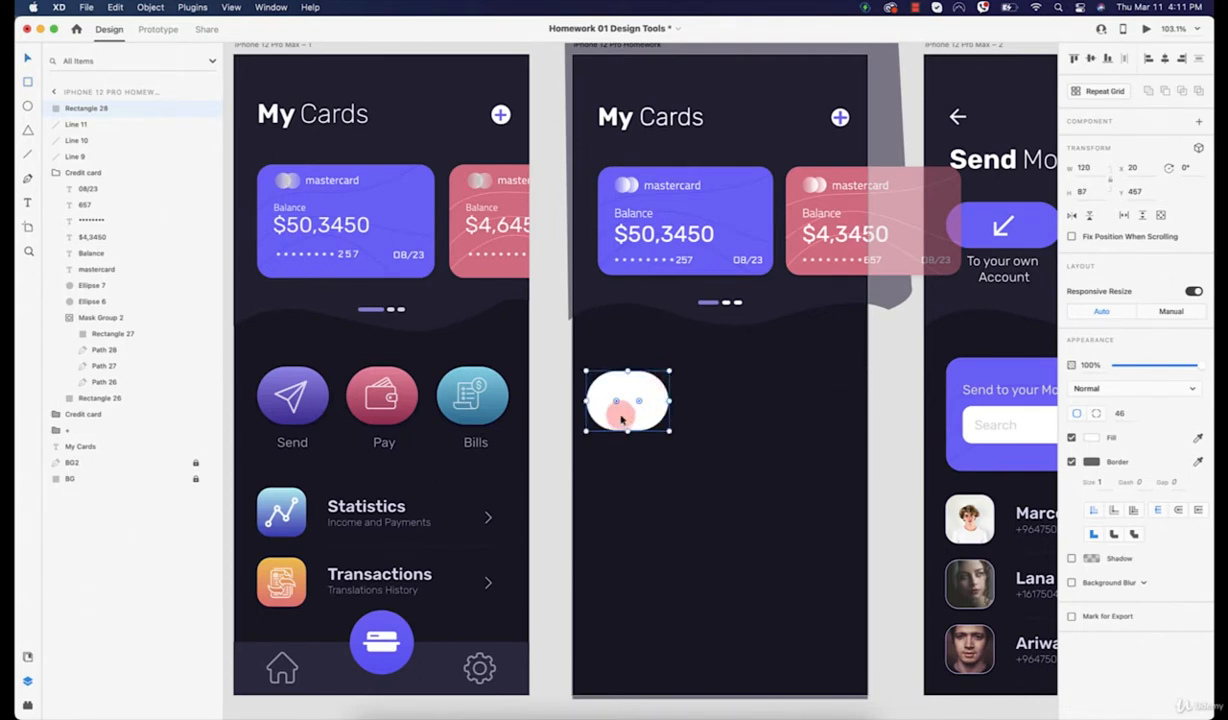
left_click_drag(625, 411, 630, 420)
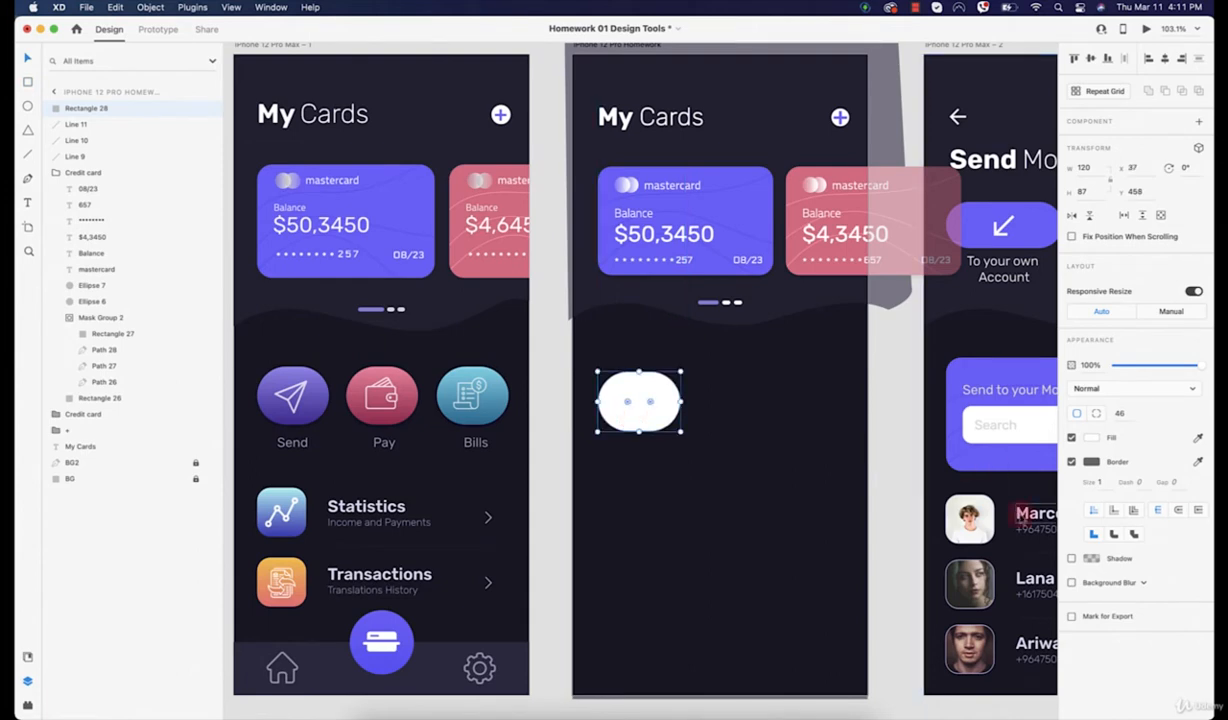
Step: Check the white pill against the homework artboard's layout grid, place it at X 37, Y 459, and hide the grid again
scroll(620, 38, "up", 1)
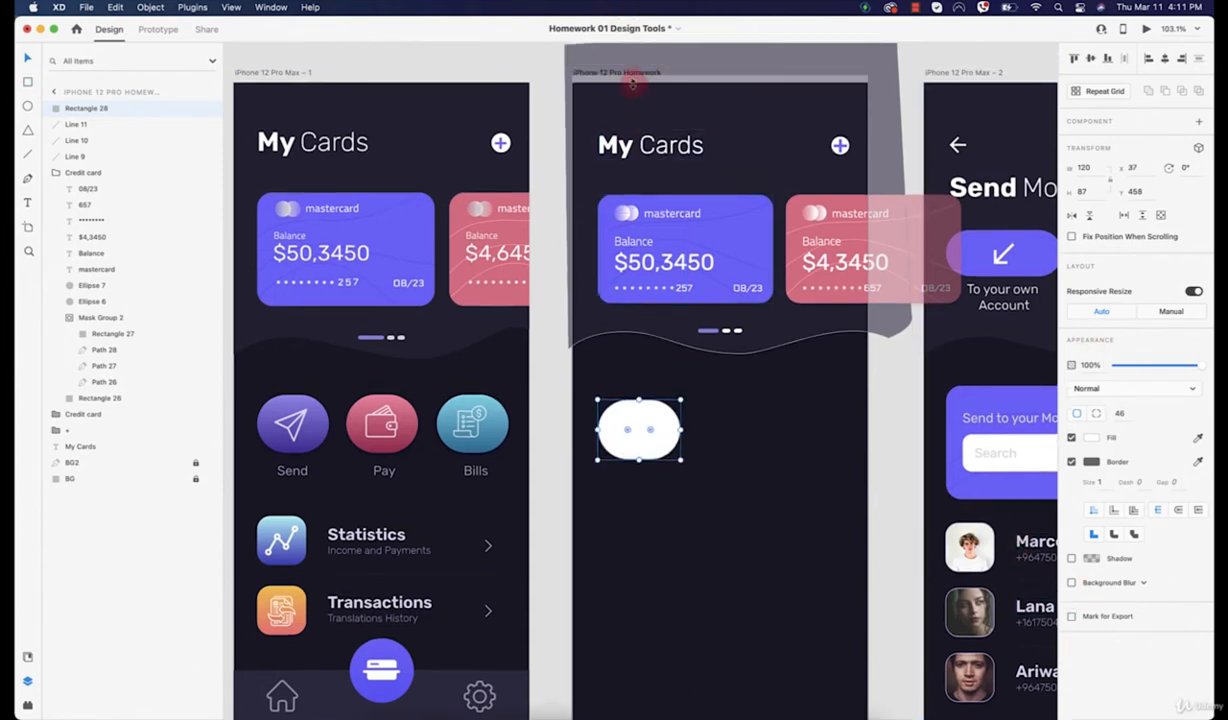
left_click(625, 76)
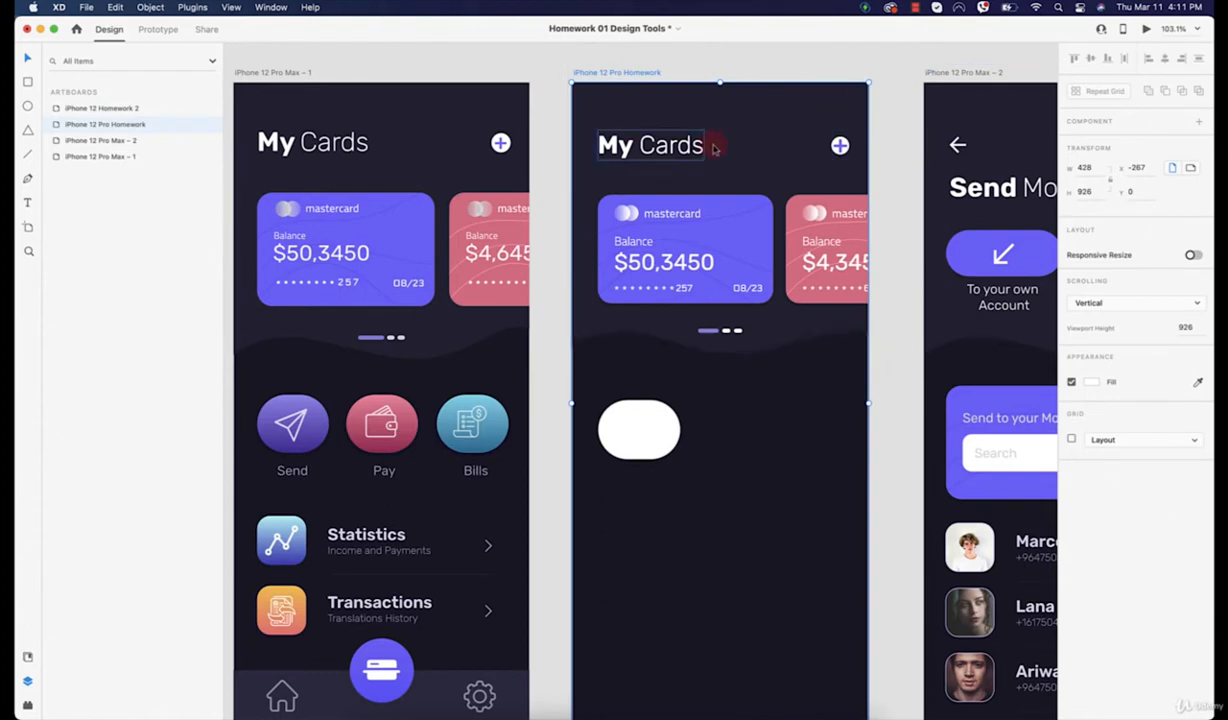
left_click(1071, 438)
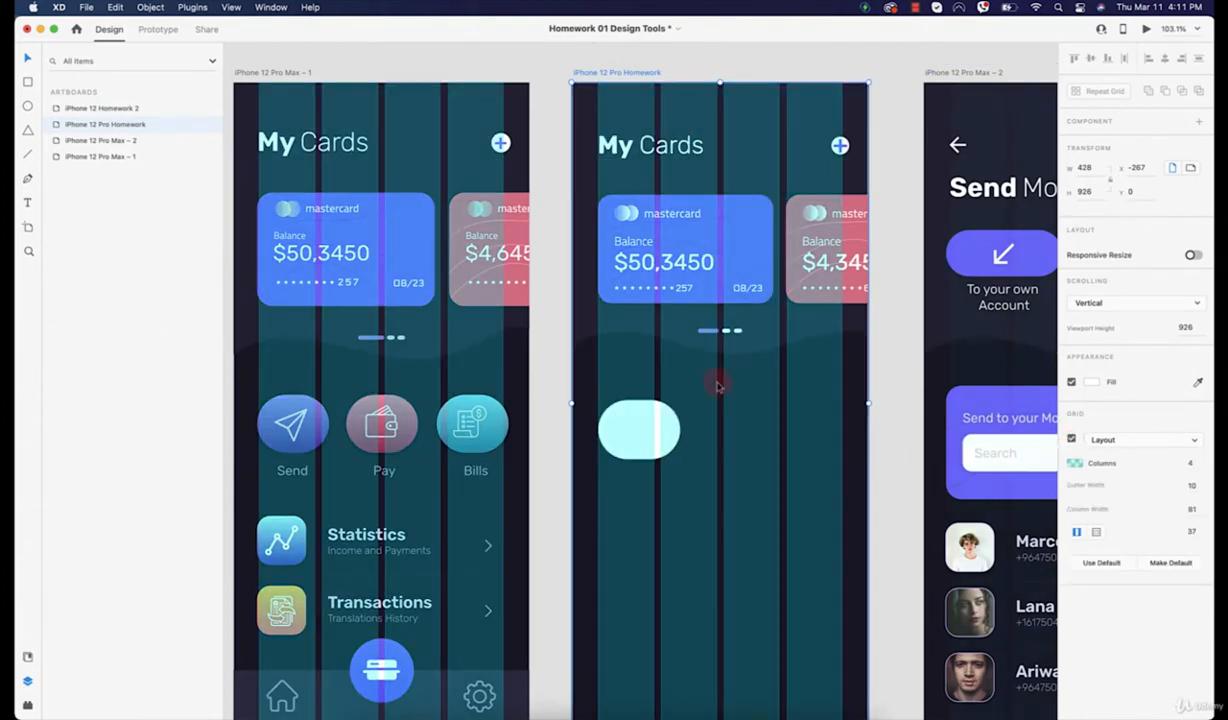
left_click(638, 433)
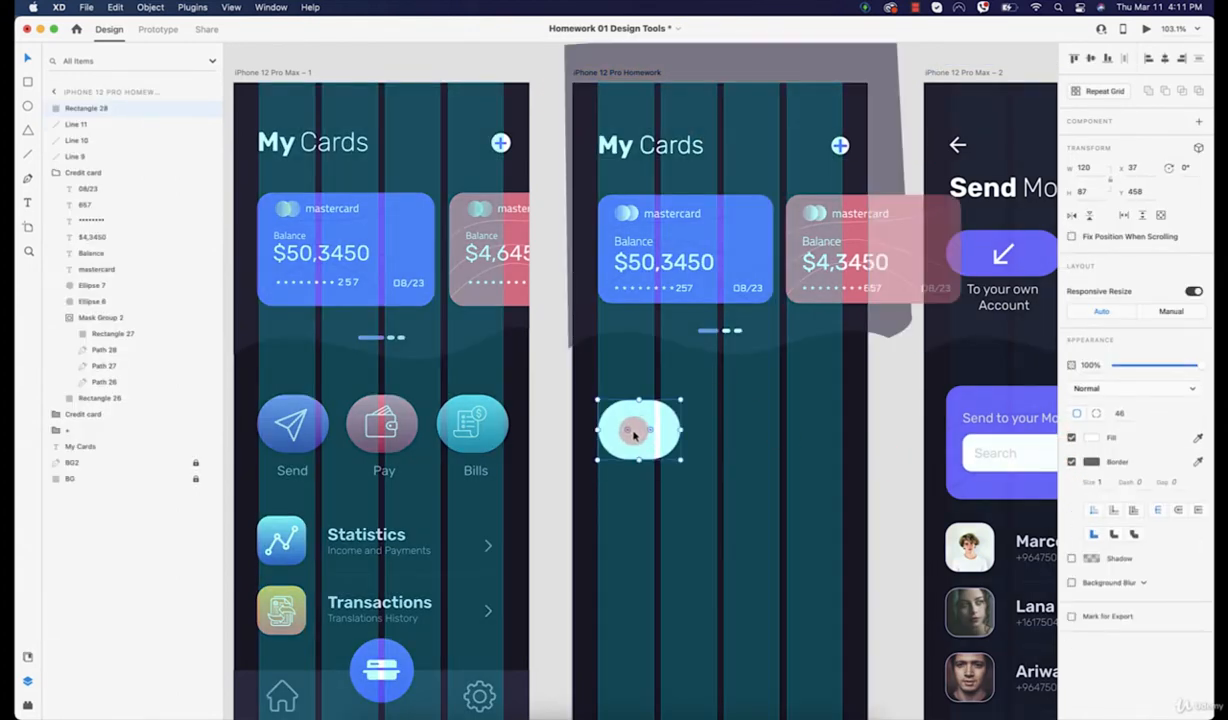
left_click_drag(634, 435, 632, 436)
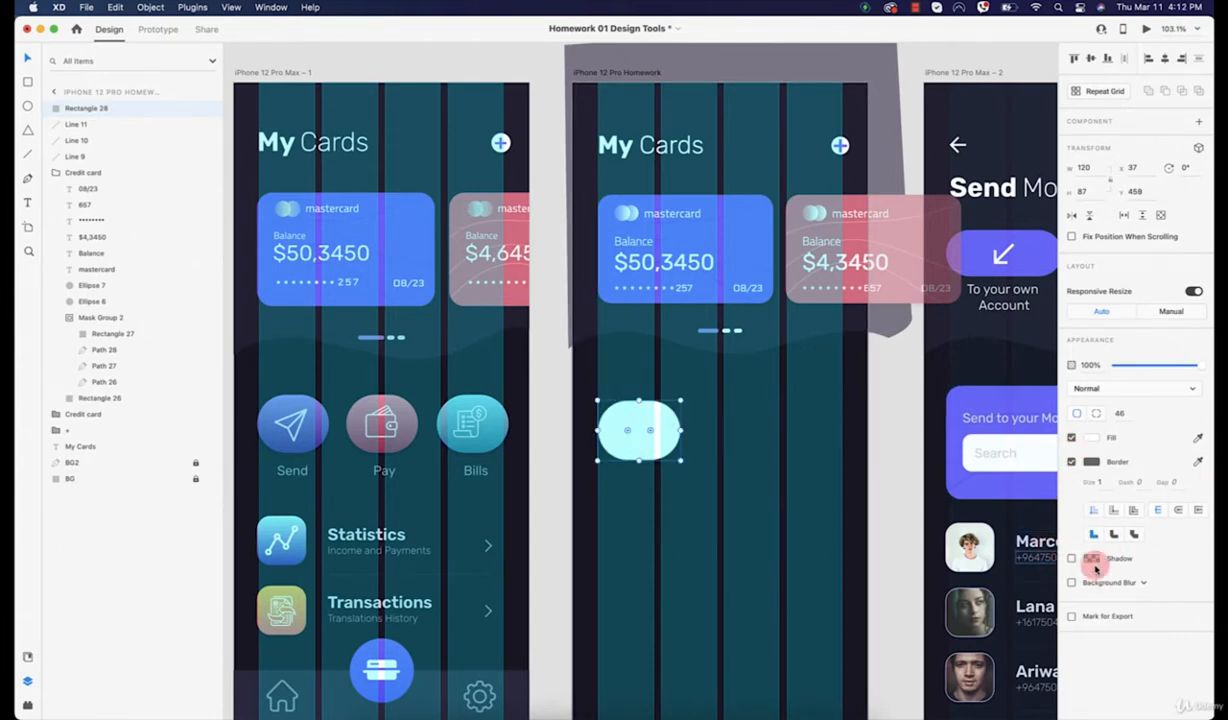
left_click(605, 70)
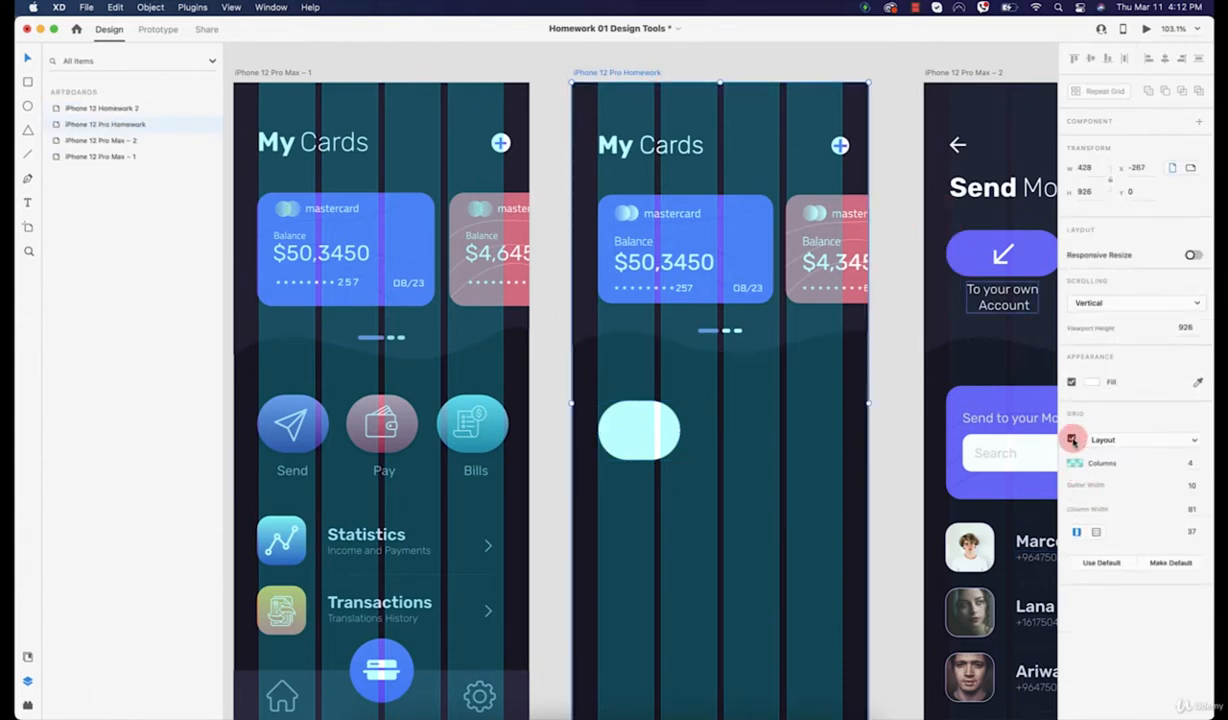
left_click(1072, 439)
Step: Give the white pill a linear gradient fill with #473497 and #958AE4, sampled from the reference Send button
left_click(655, 425)
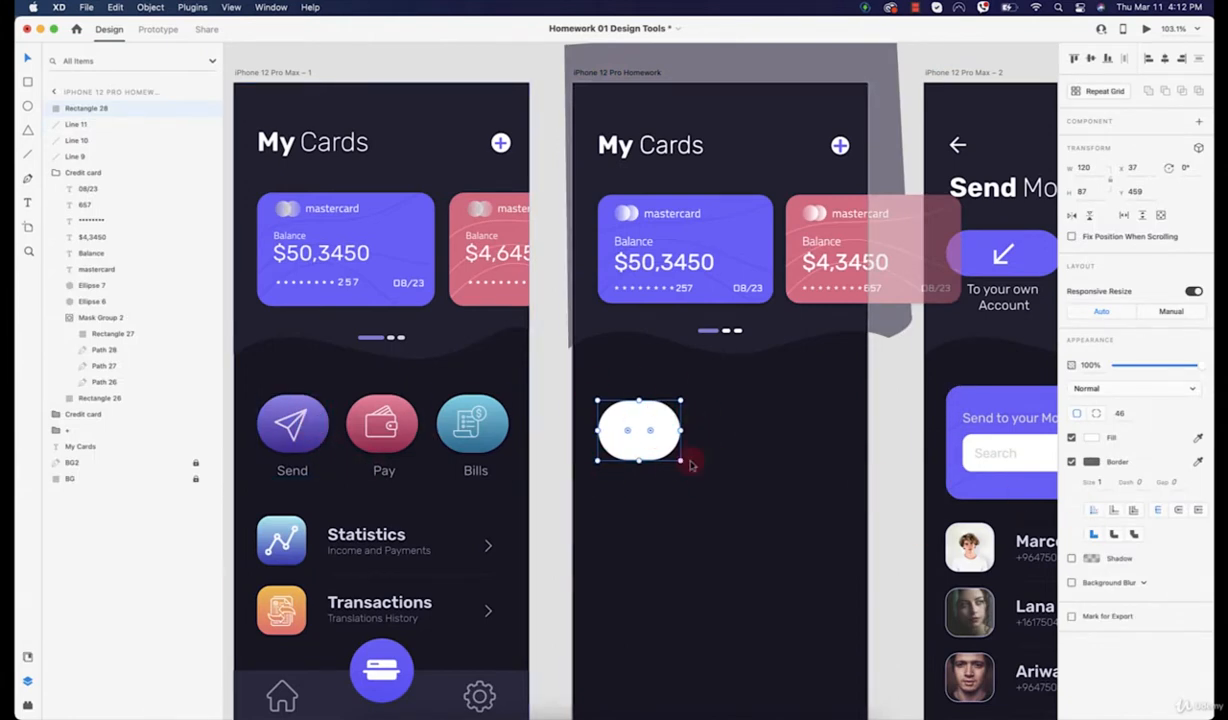
left_click(1097, 438)
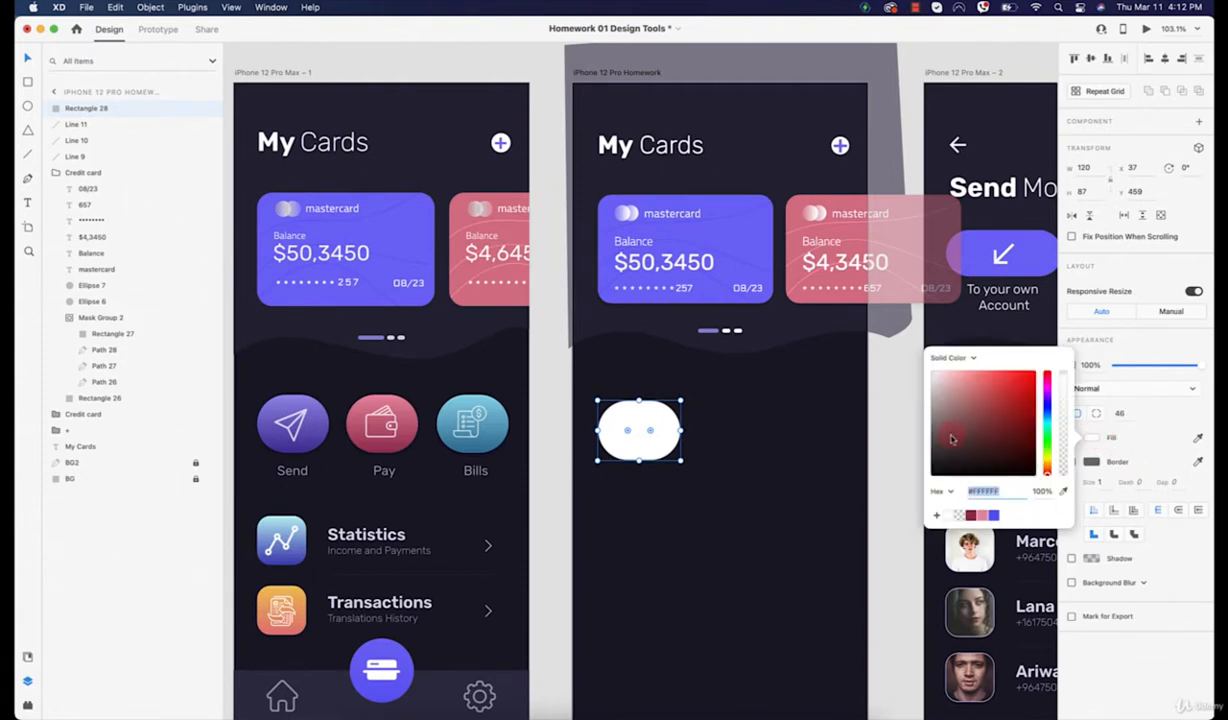
left_click(950, 358)
left_click(950, 372)
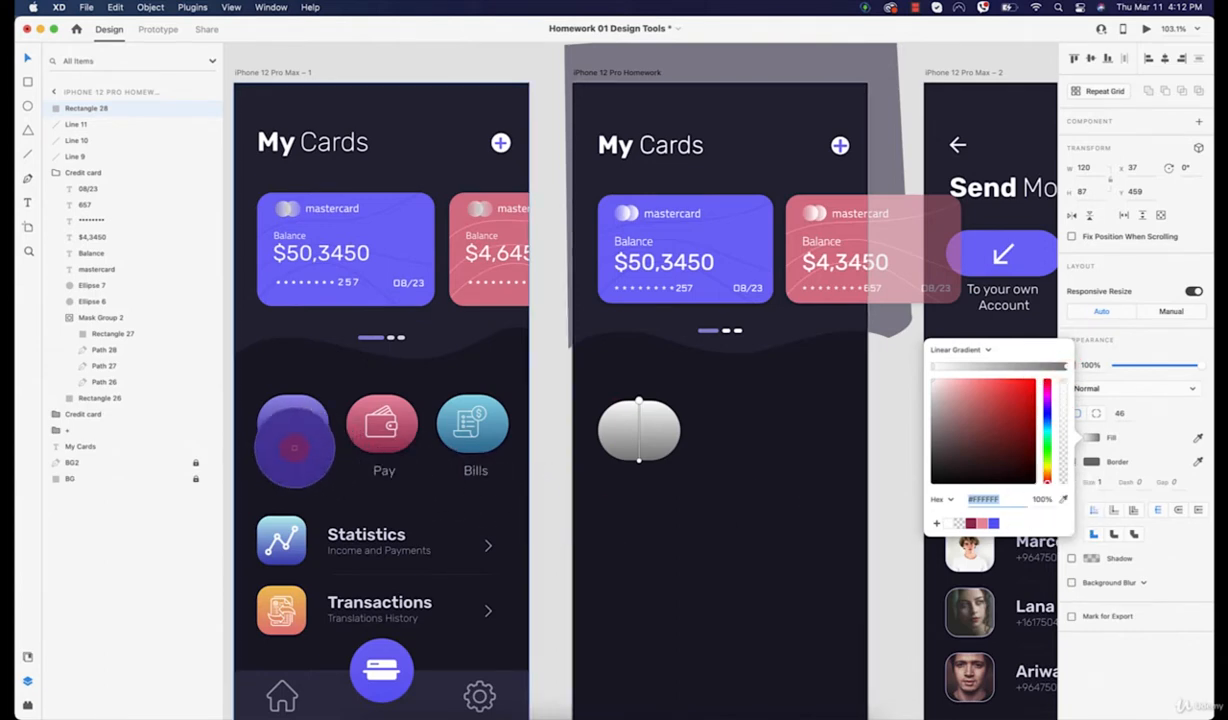
left_click(294, 455)
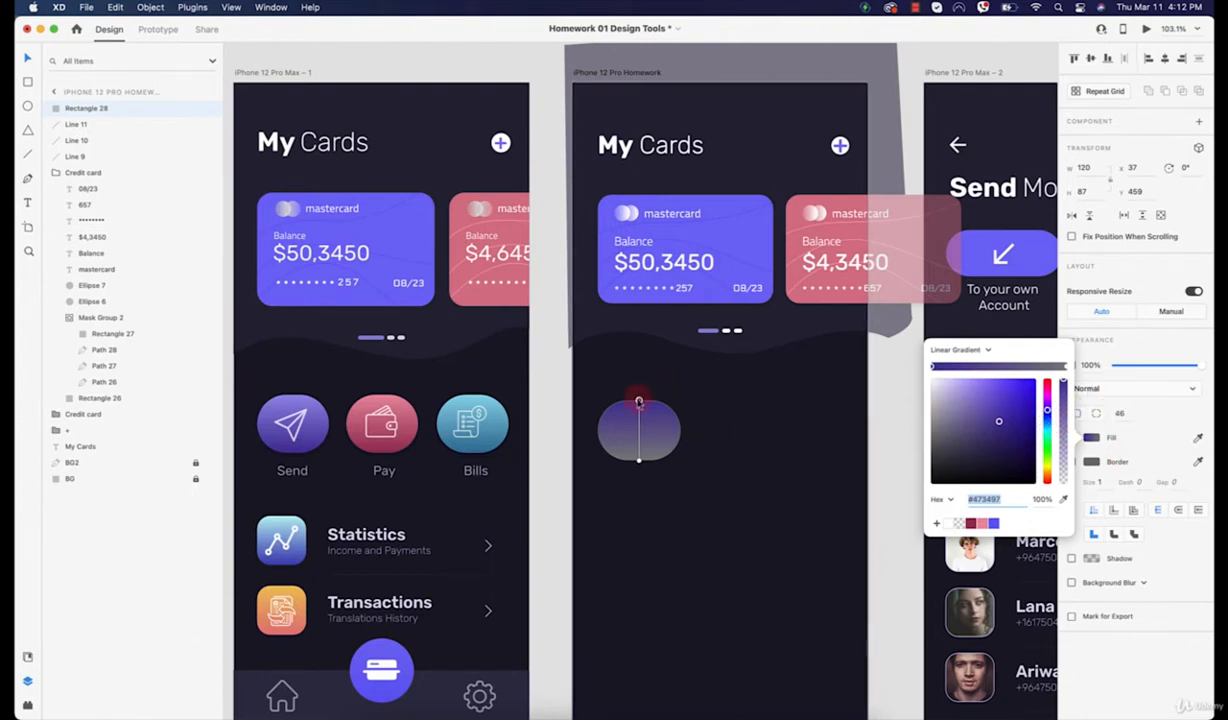
left_click(1066, 368)
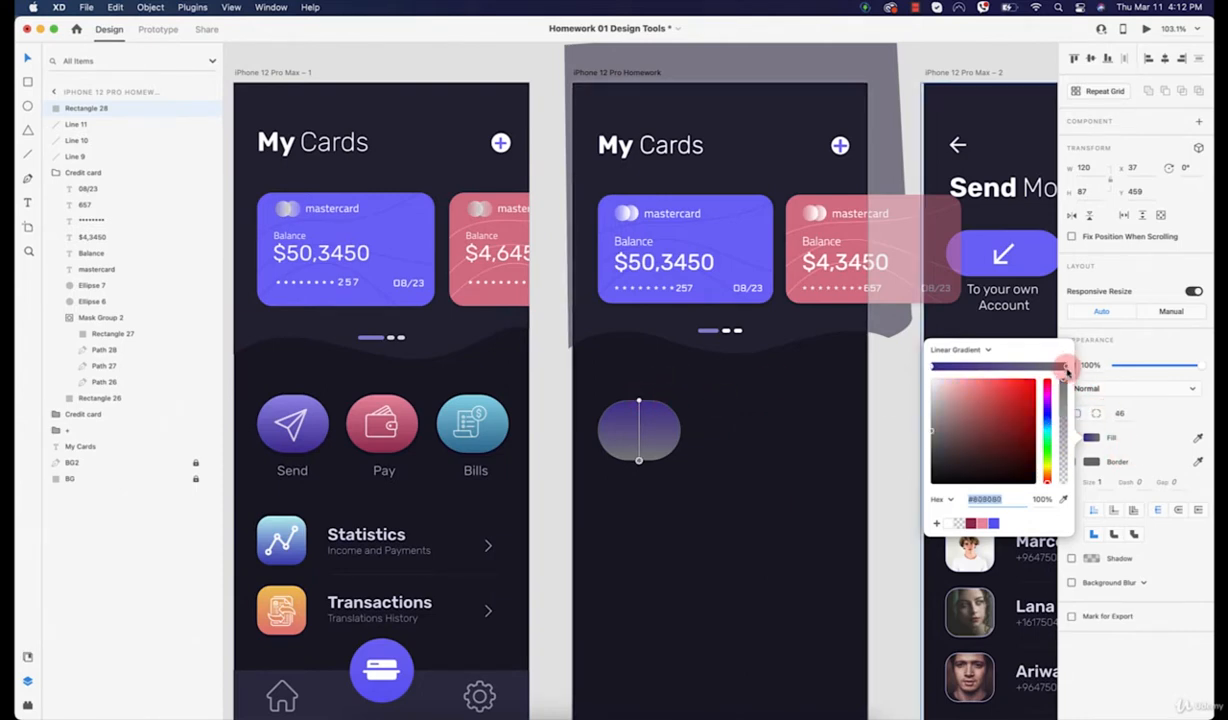
left_click(1063, 500)
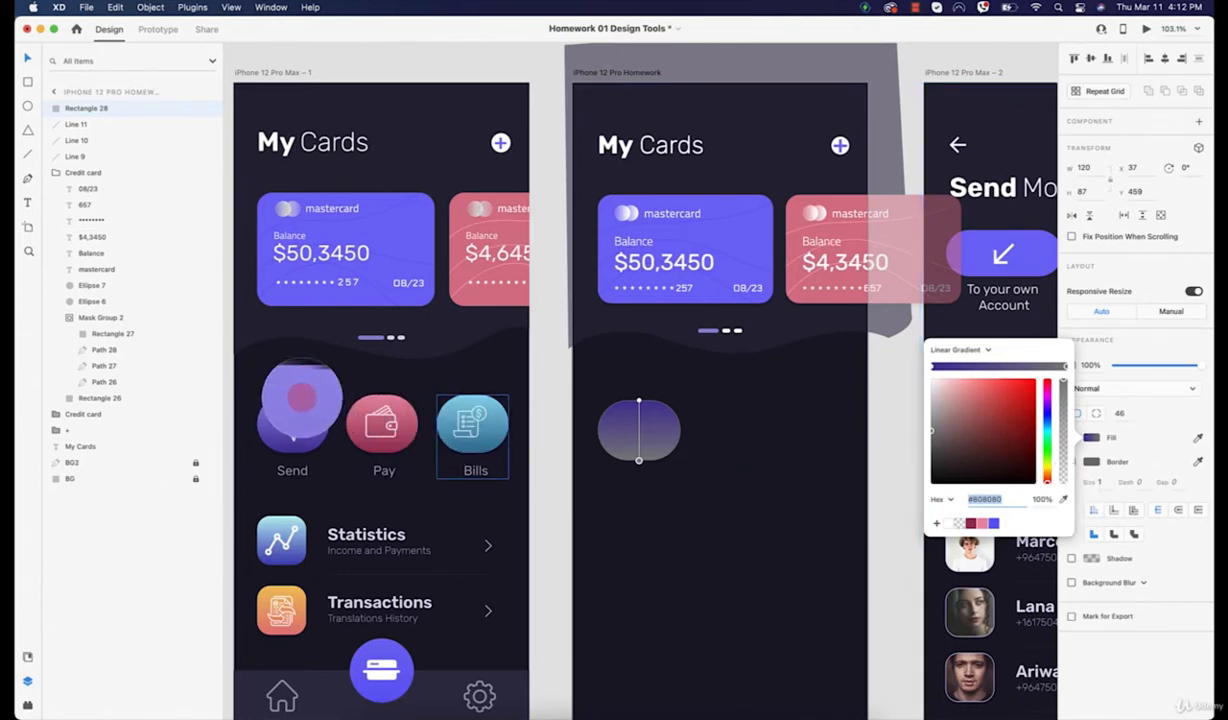
left_click(298, 398)
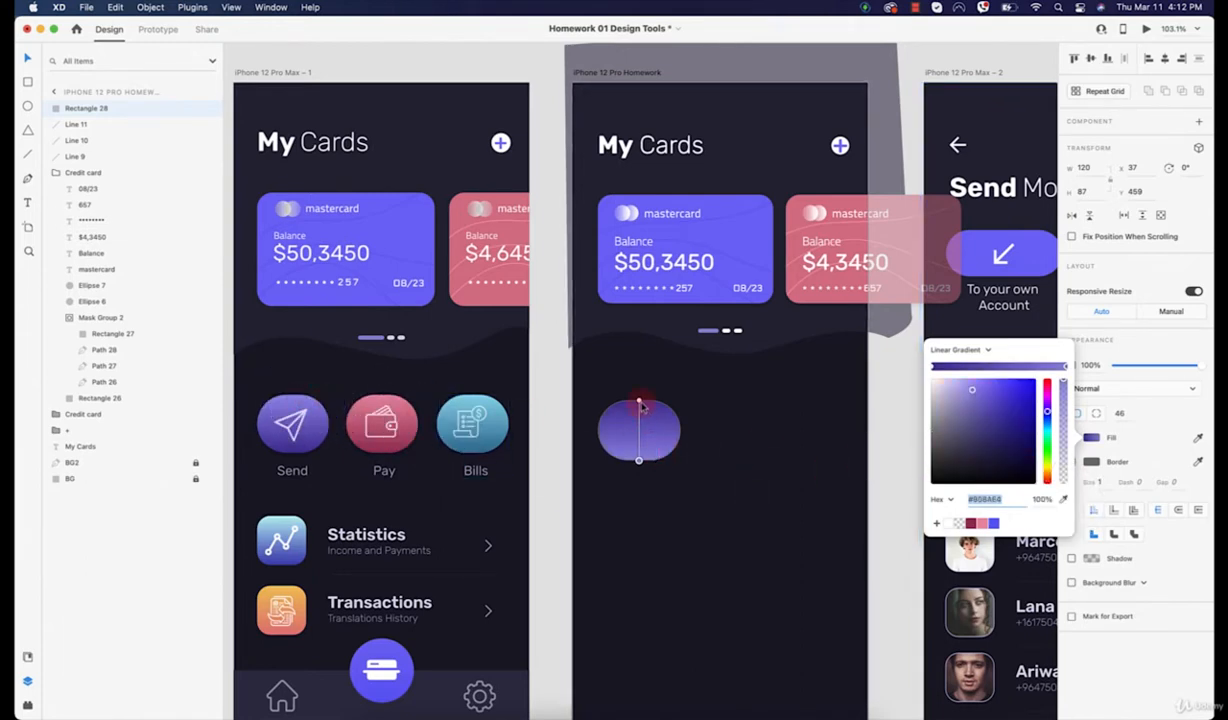
Step: Flip the pill's gradient so the light stop sits just above it and the dark stop just below, and remove the border
left_click_drag(640, 404, 637, 371)
left_click_drag(645, 490, 644, 468)
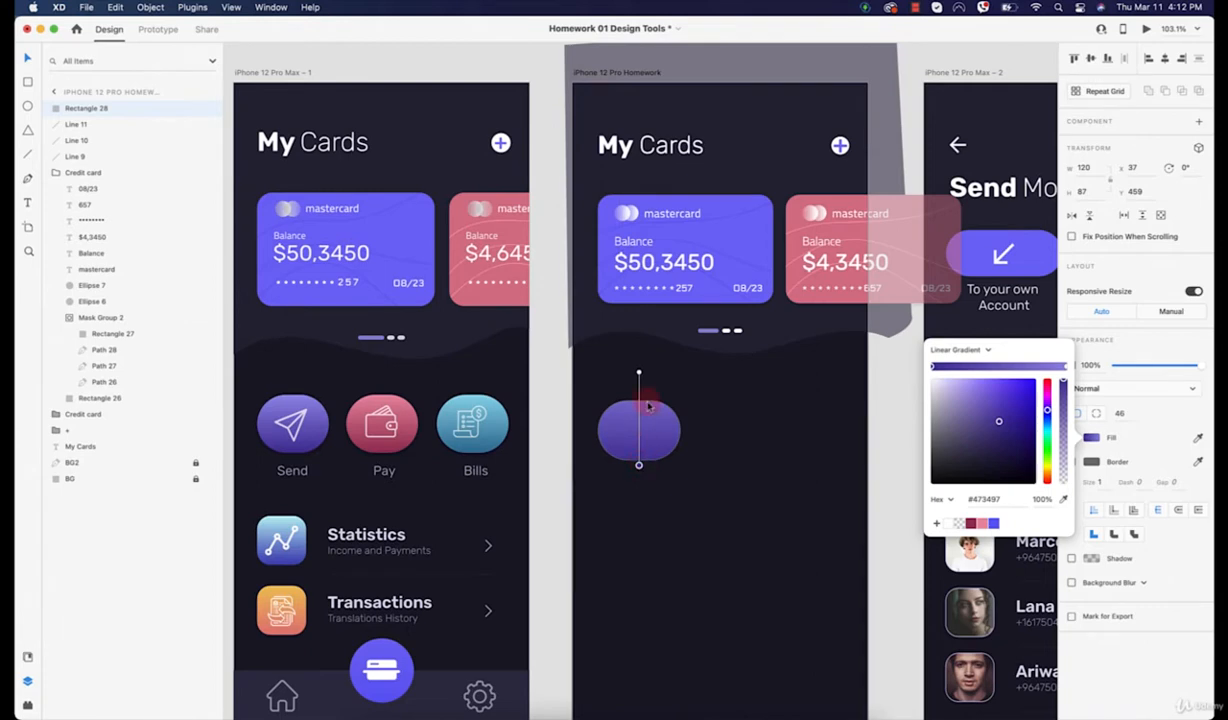
left_click_drag(639, 372, 639, 390)
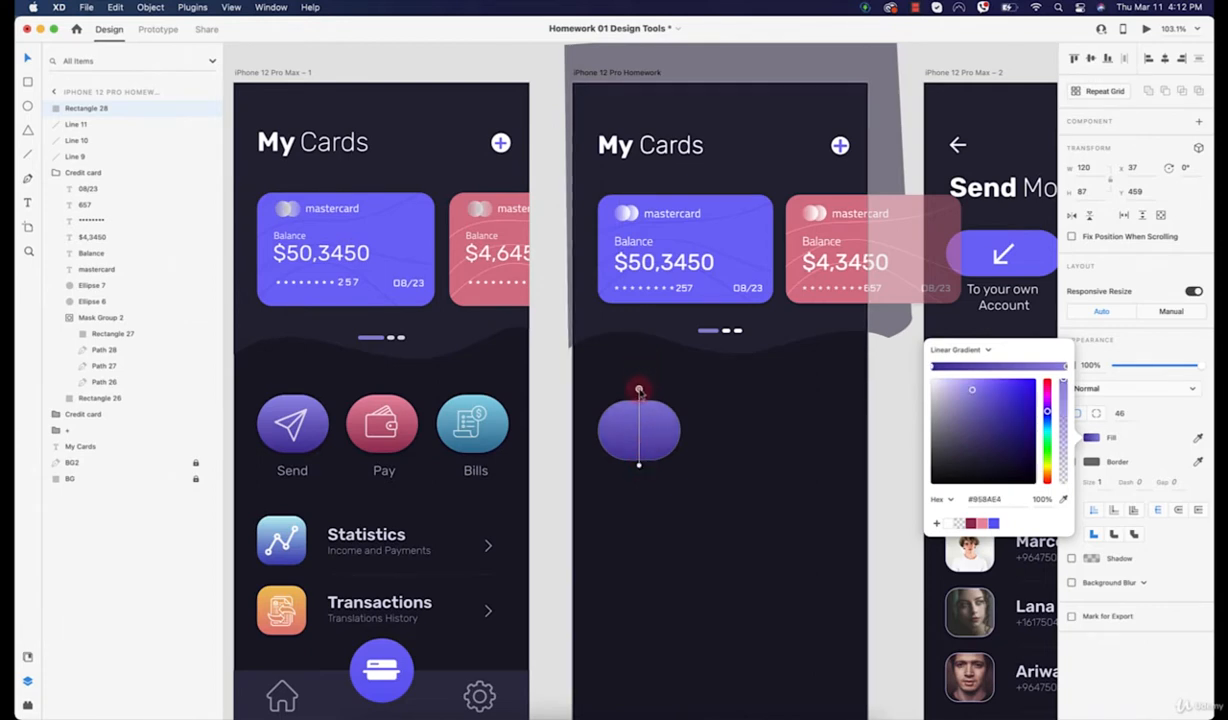
left_click(647, 443)
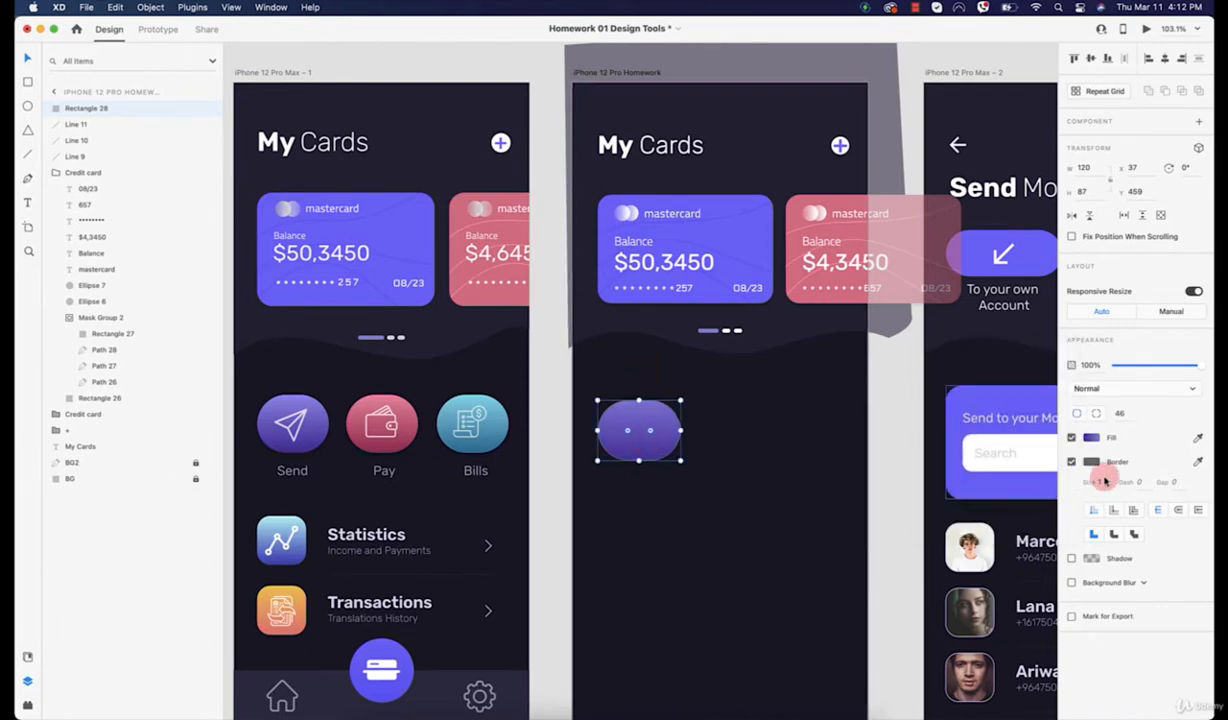
left_click(1071, 462)
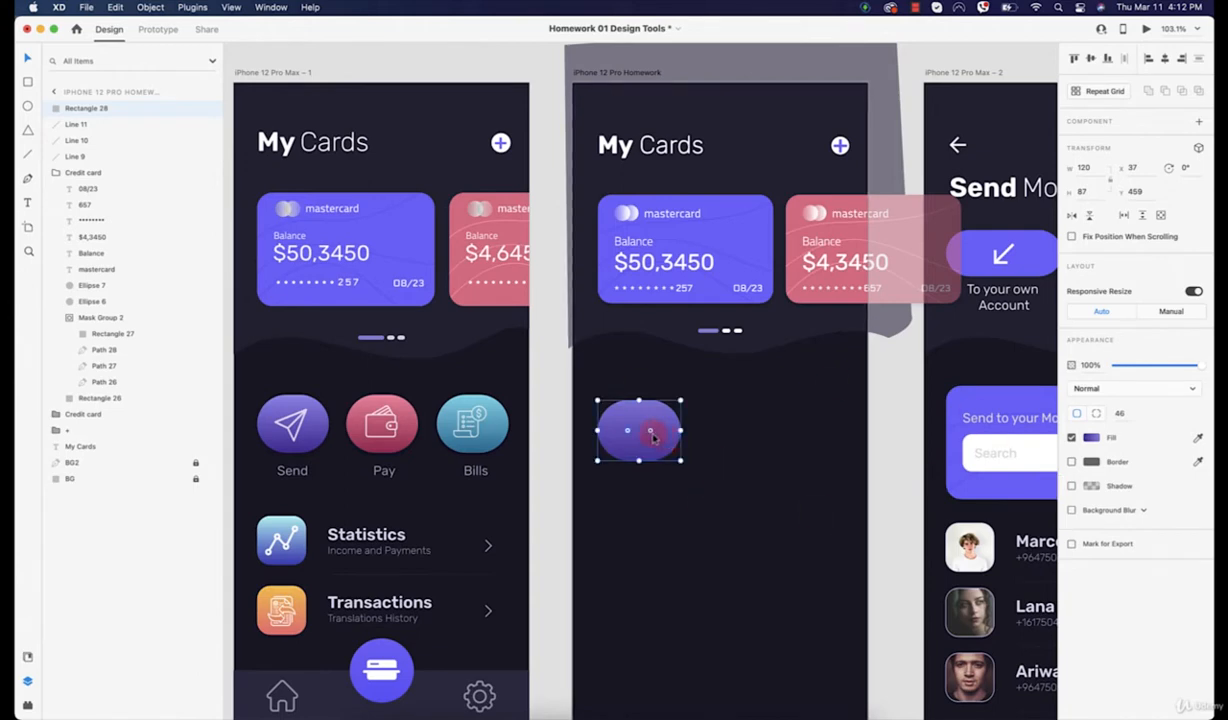
Step: Duplicate the purple pill beside the original at X 180, Y 459, and show the homework artboard's layout grid
left_click_drag(650, 440, 745, 430)
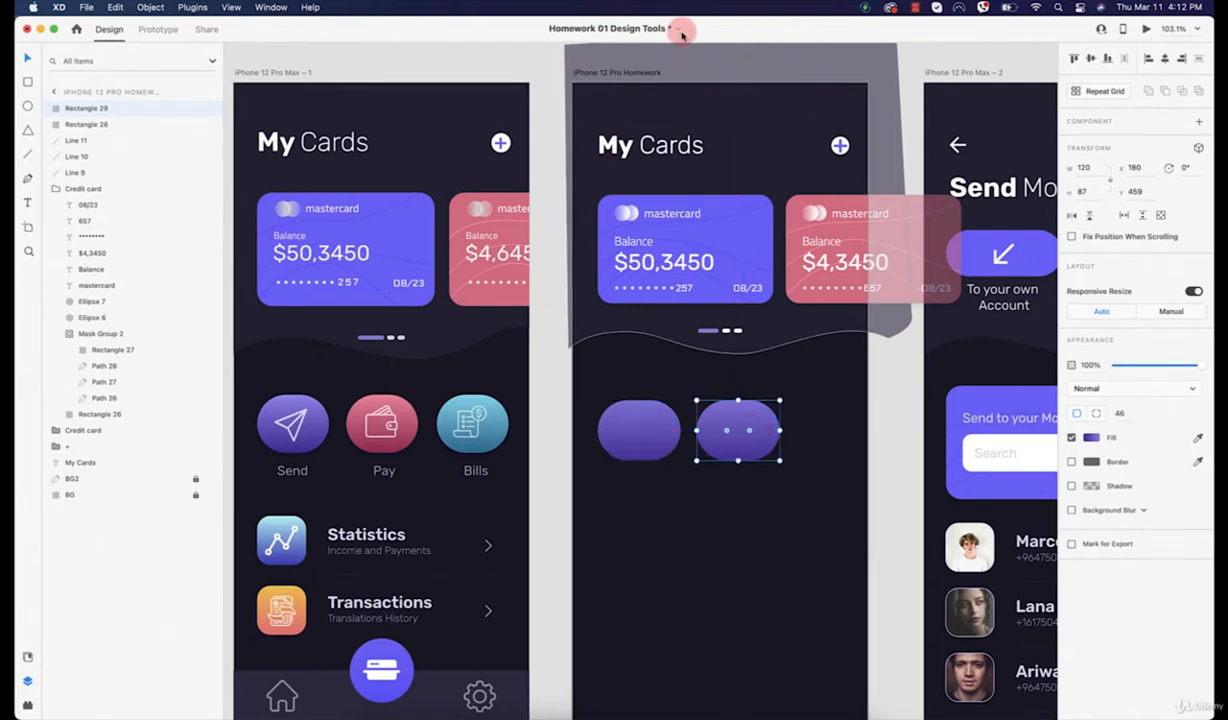
scroll(639, 82, "up", 1)
left_click(640, 83)
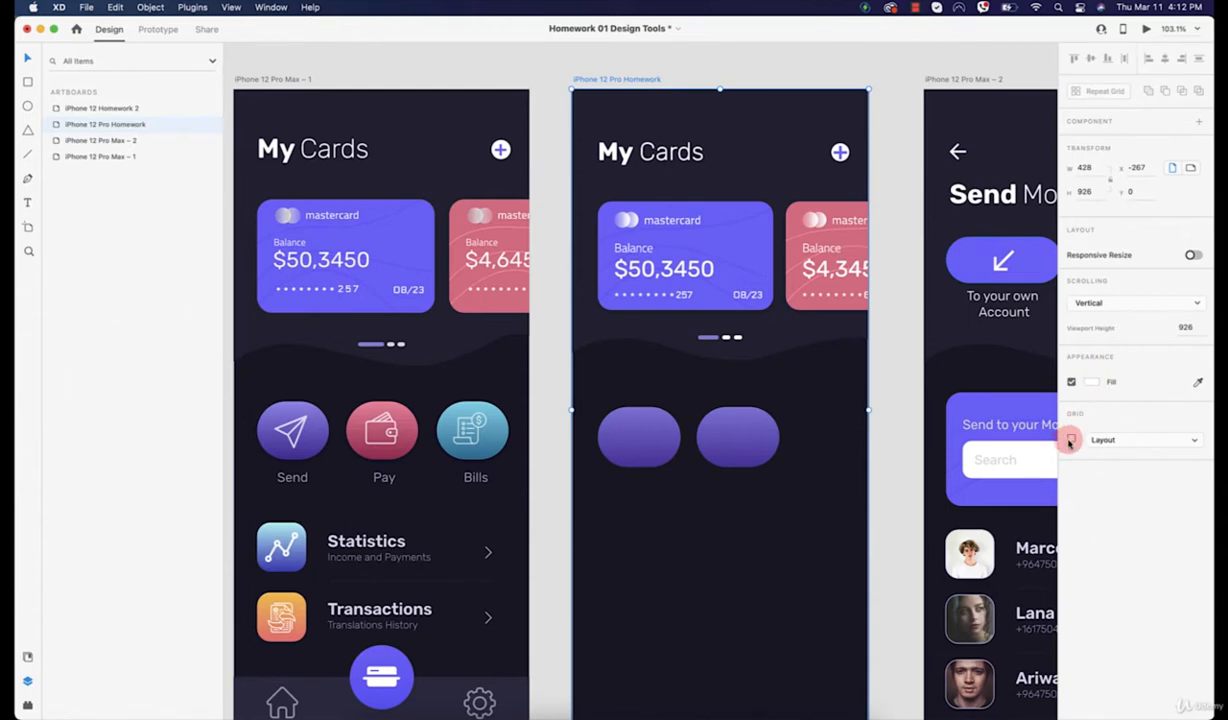
left_click(1071, 439)
left_click(762, 441)
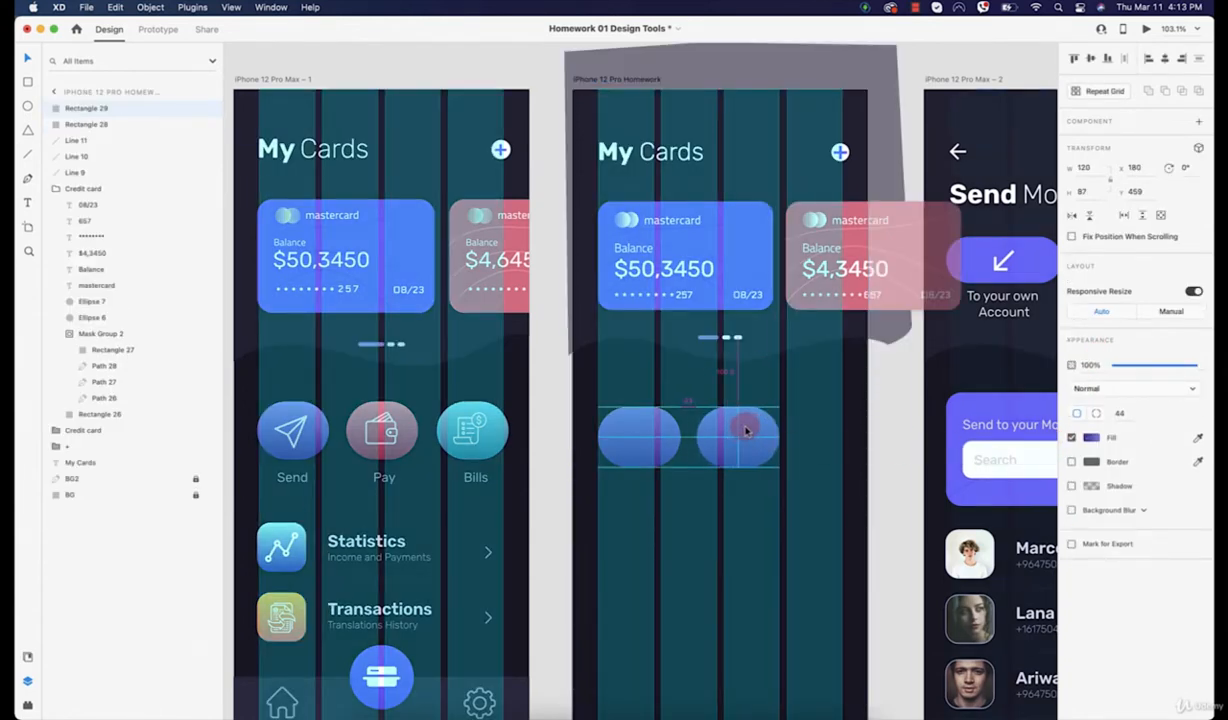
left_click_drag(740, 430, 832, 436)
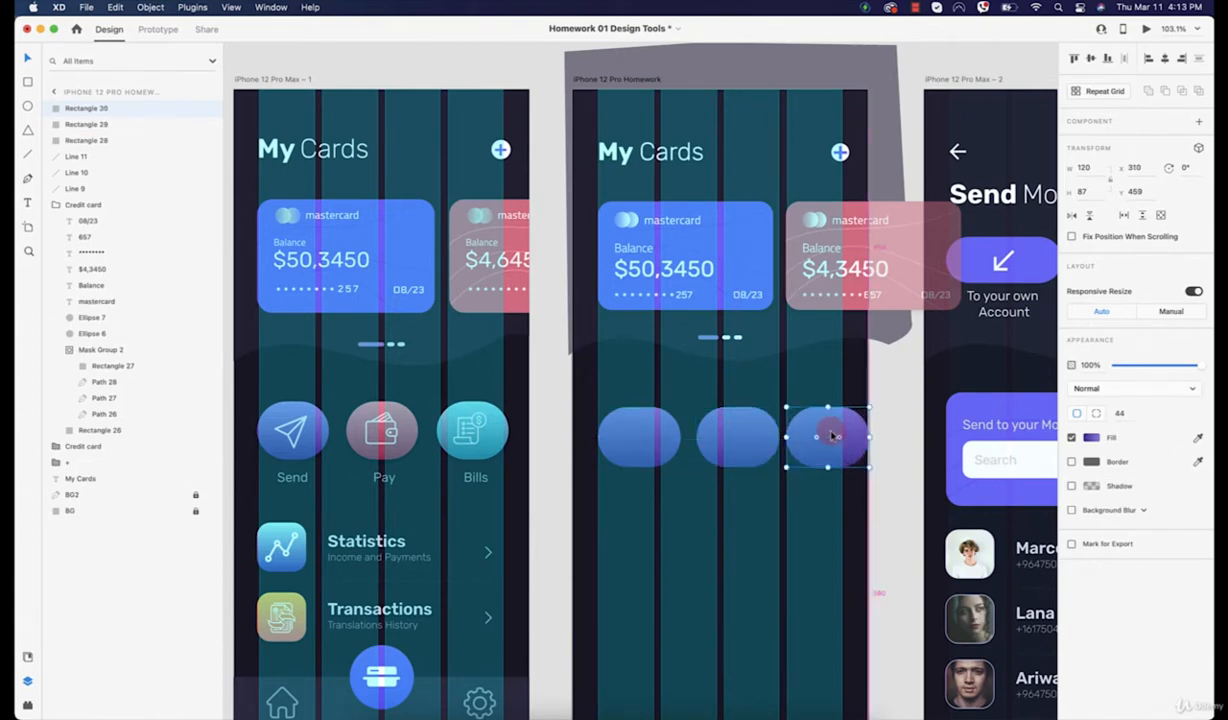
key("Delete")
Step: Resize the first pill to 103 by 83 at X 37, Y 463, with a corner radius of 39, comparing it with the reference buttons
left_click(720, 436)
left_click(653, 438)
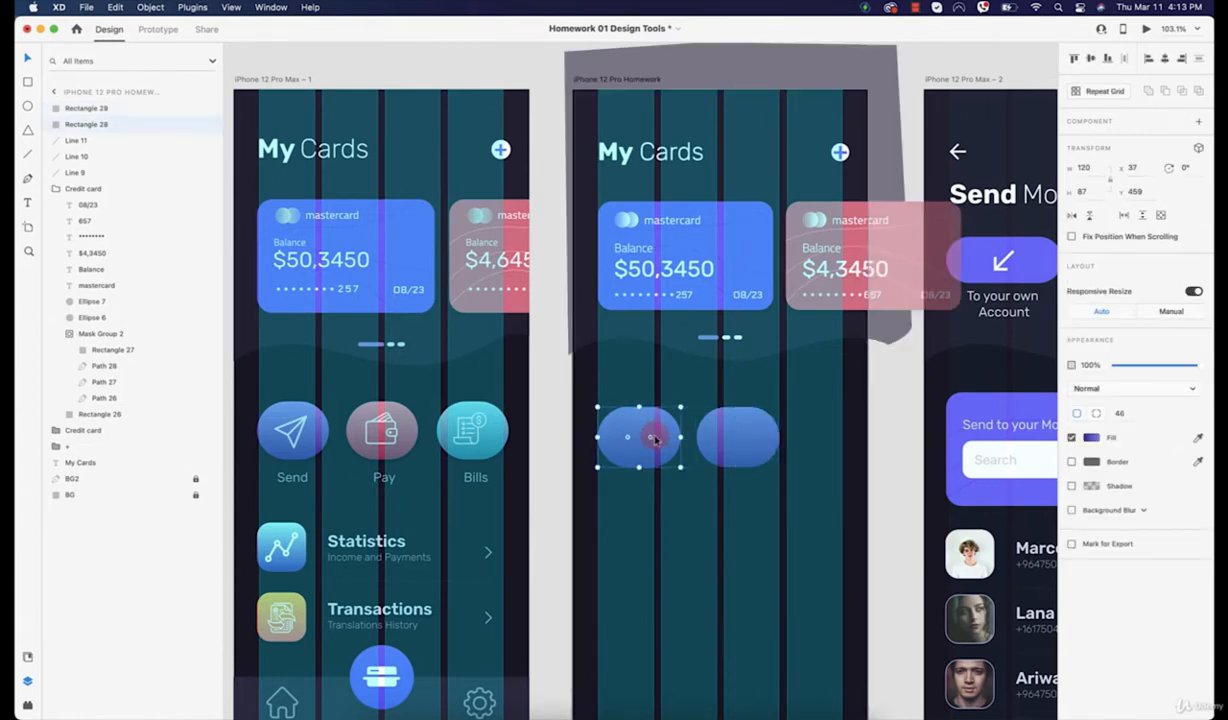
left_click_drag(679, 437, 673, 436)
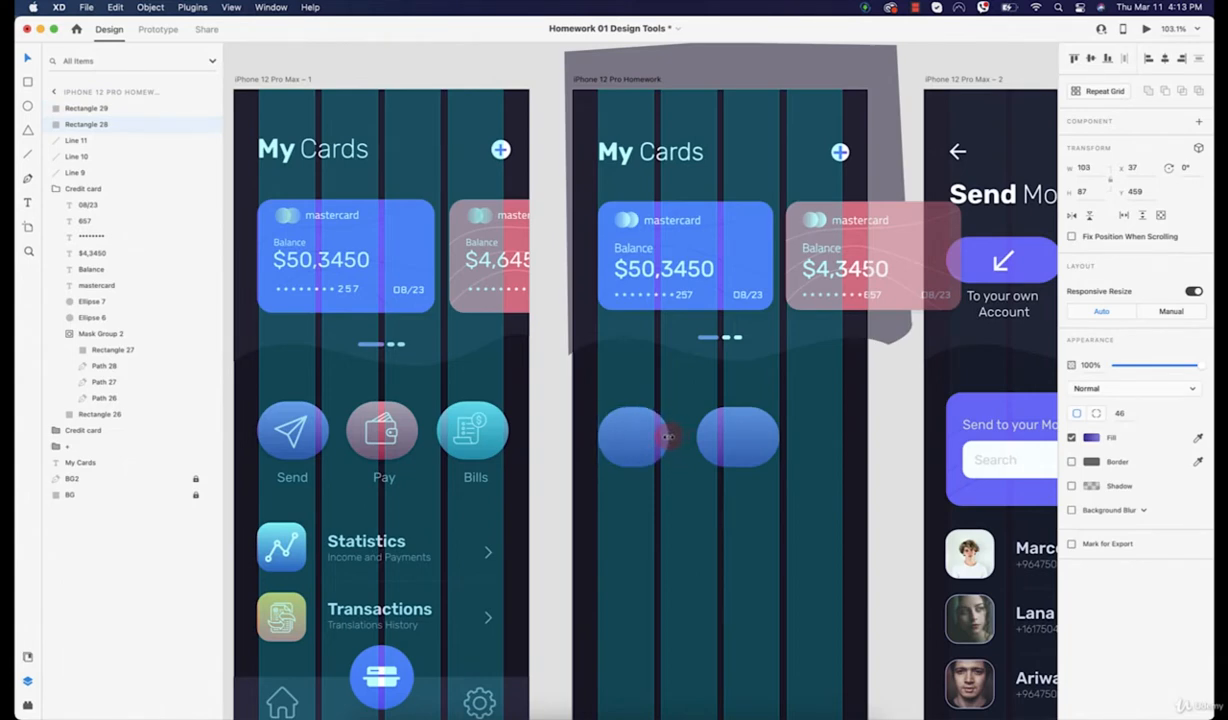
left_click_drag(668, 437, 633, 411)
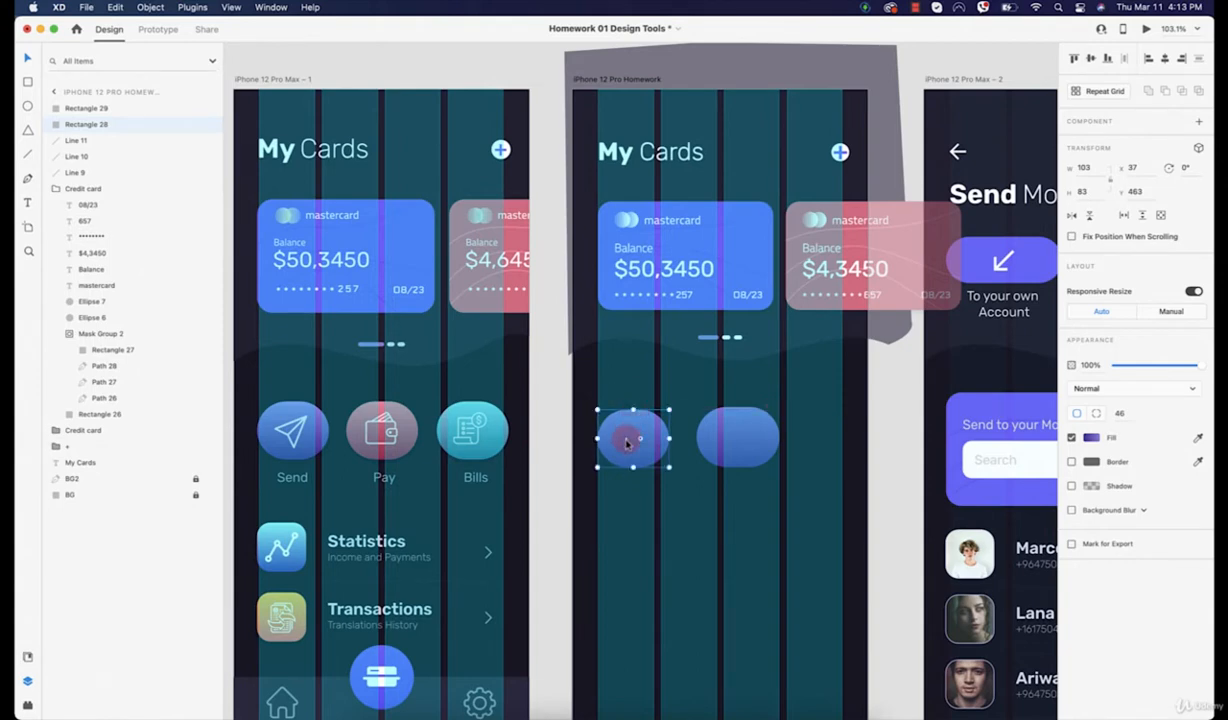
left_click_drag(627, 441, 616, 442)
scroll(639, 435, "up", 5)
left_click_drag(606, 437, 567, 433)
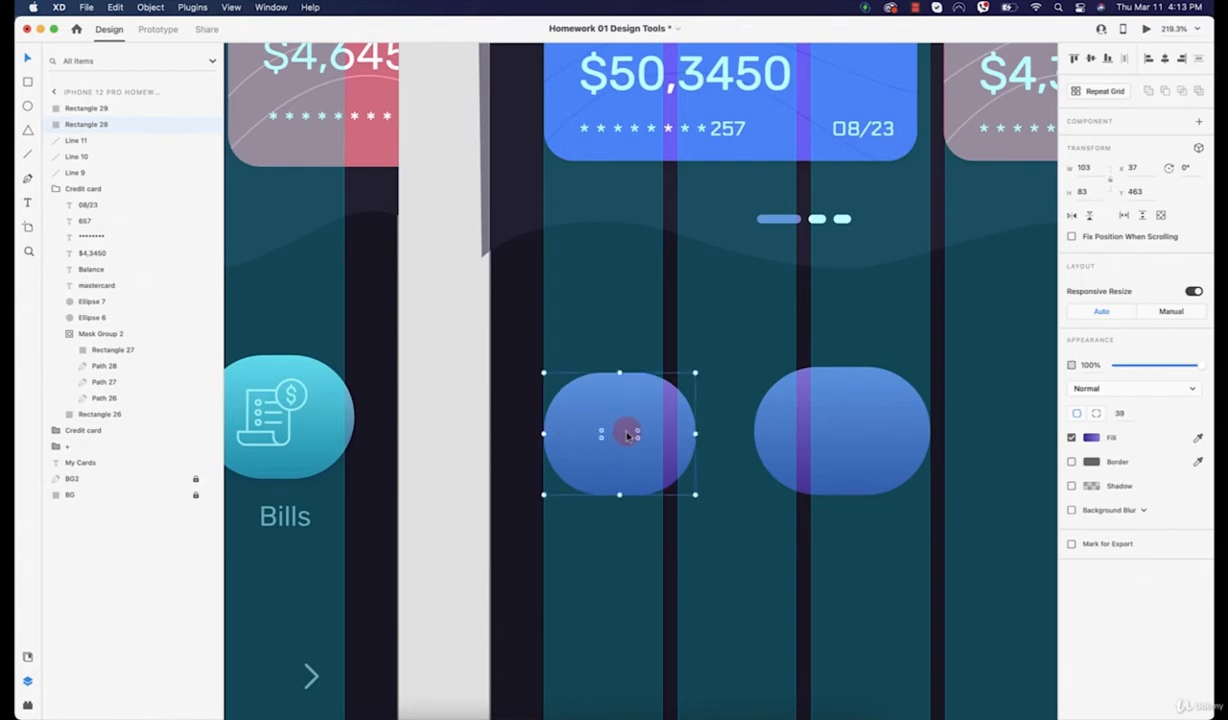
left_click_drag(365, 343, 680, 355)
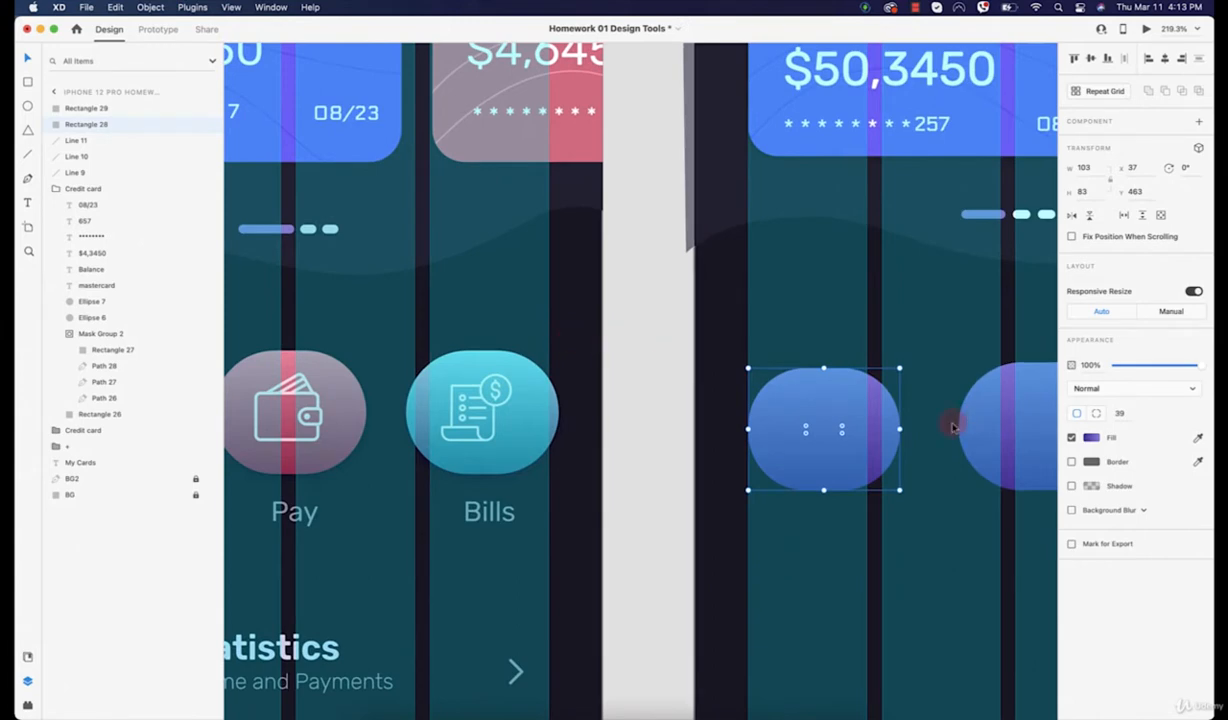
Step: Replace the oversized second pill with two copies of the resized one in the same row, the last at X 288, Y 463
scroll(778, 400, "right", 5)
left_click(770, 411)
key("Delete")
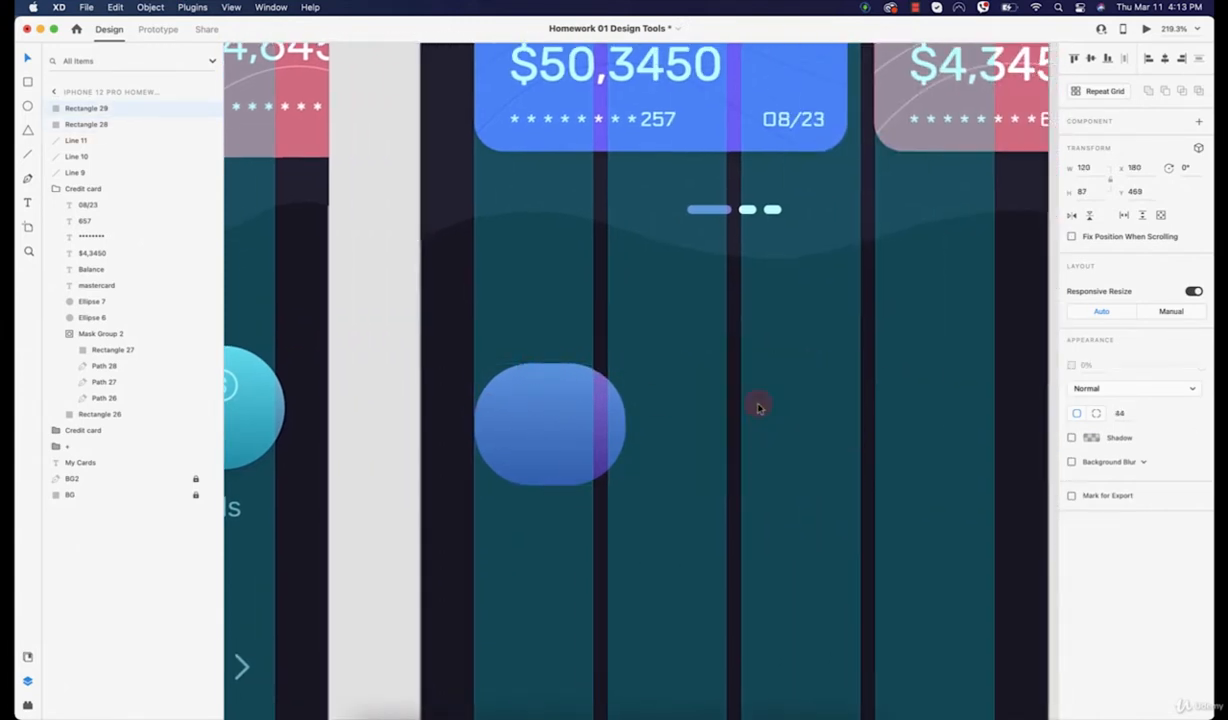
left_click(551, 417)
left_click_drag(551, 417, 885, 414)
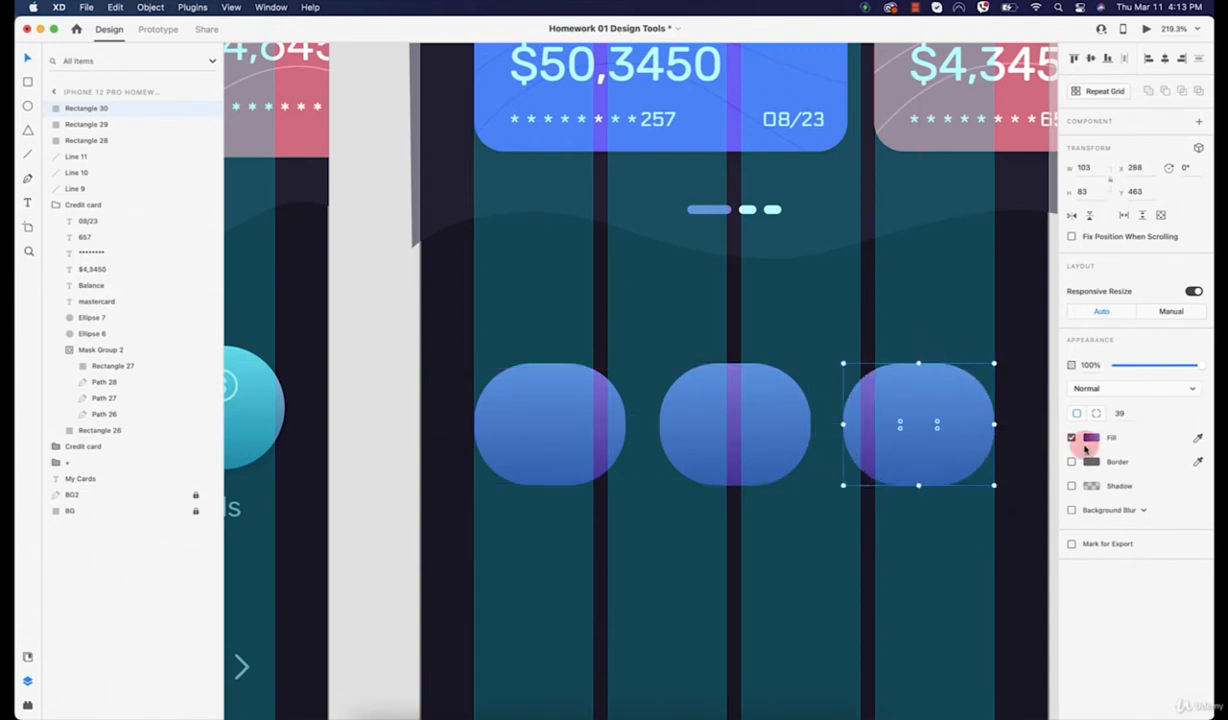
Step: Check the row of three pills against the homework artboard's layout grid and hide the grid
scroll(573, 293, "up", 2)
scroll(573, 293, "up", 6)
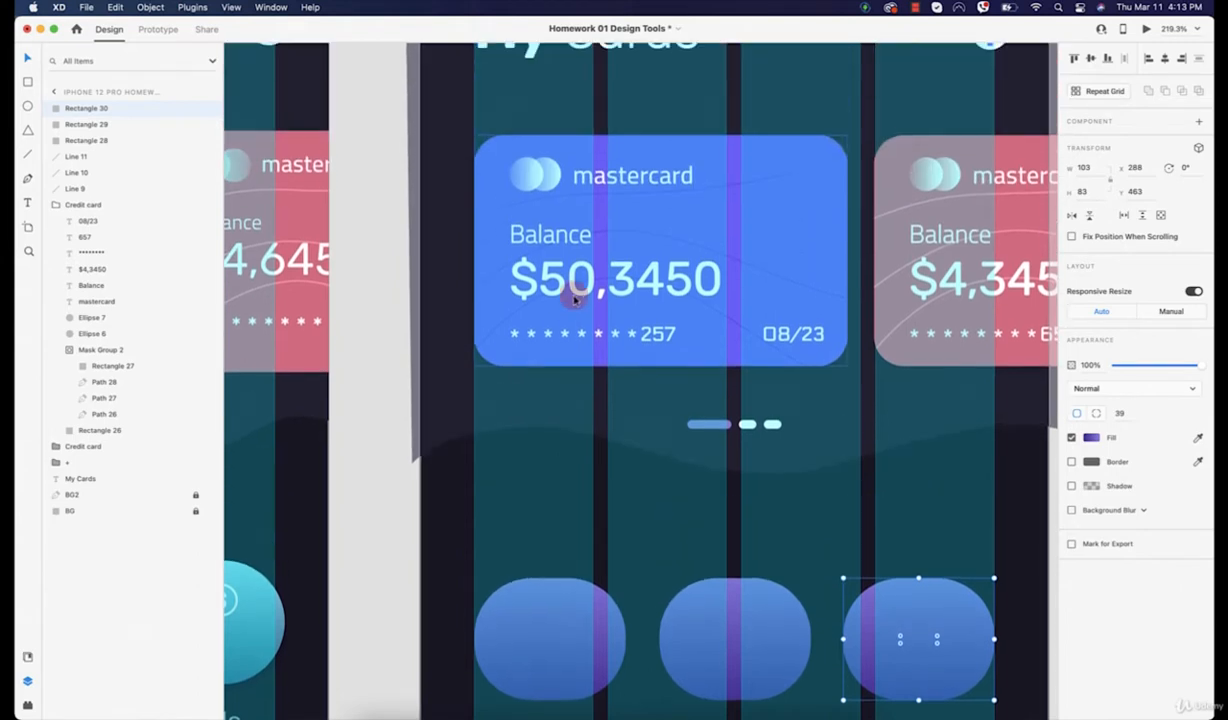
scroll(581, 310, "down", 7)
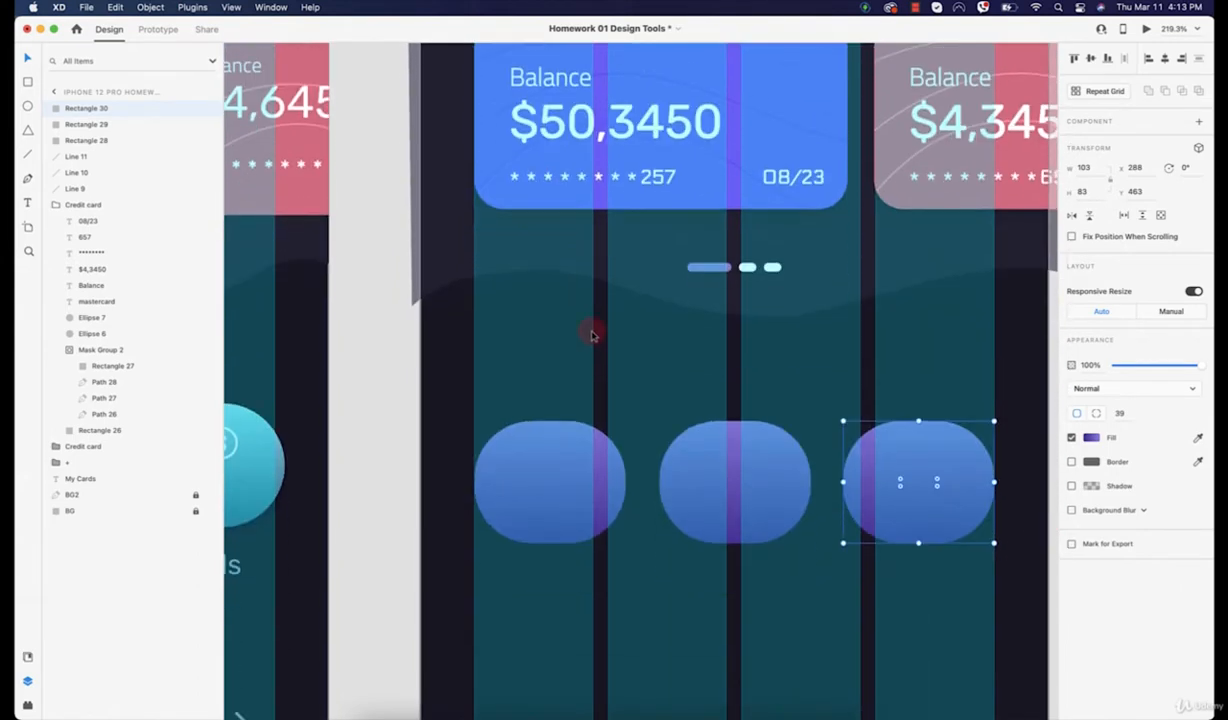
left_click(655, 451)
scroll(645, 445, "down", 8)
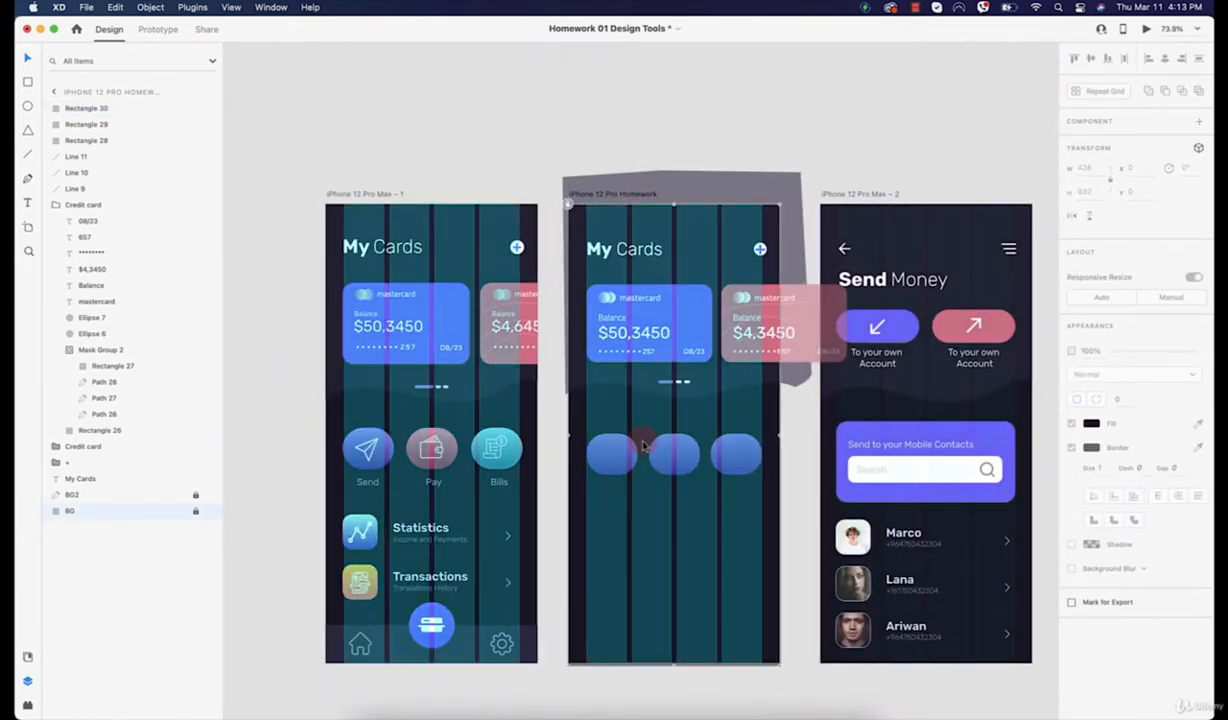
left_click(609, 195)
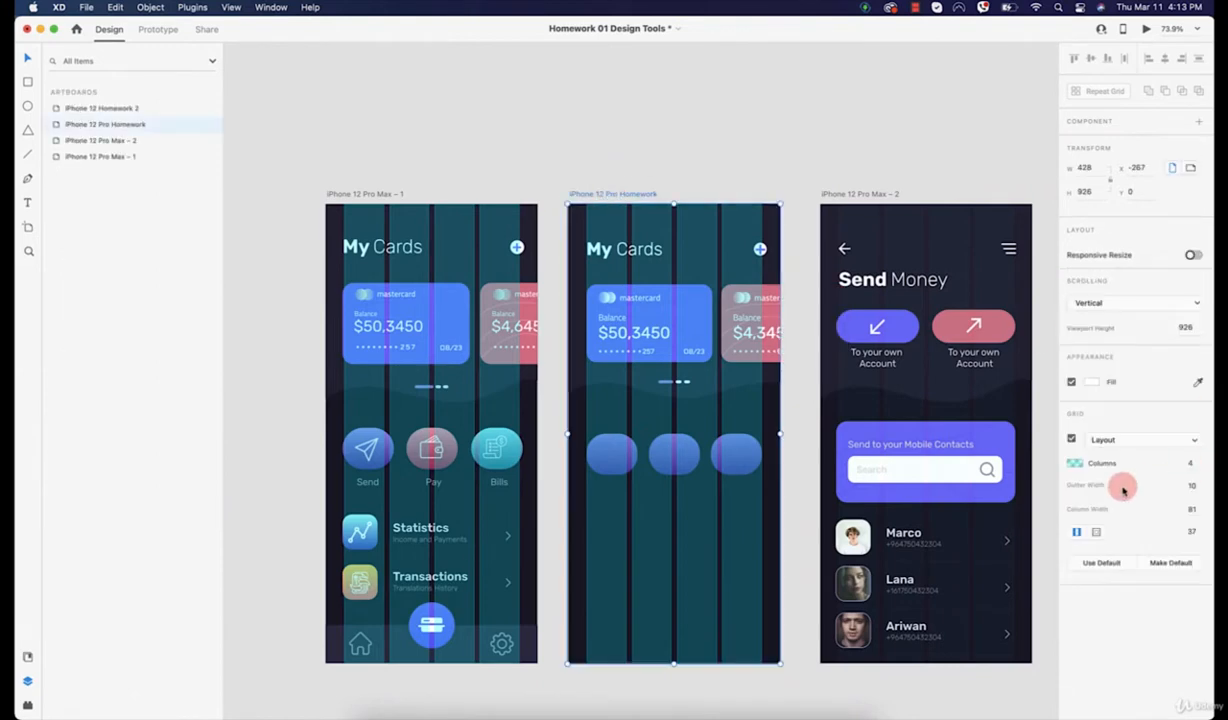
left_click(1071, 439)
left_click(676, 538)
Step: Space the three pills evenly across the row, placing the middle one at X 163, Y 463
scroll(682, 532, "up", 3)
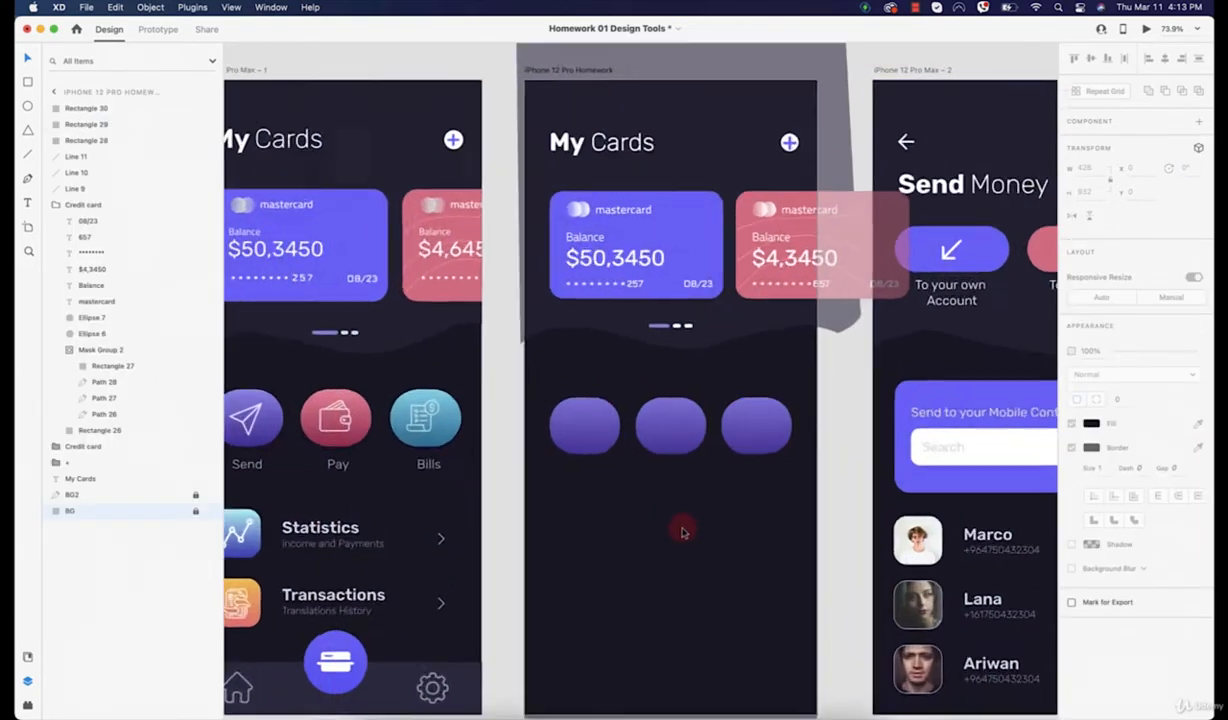
scroll(668, 470, "up", 3)
left_click(658, 410)
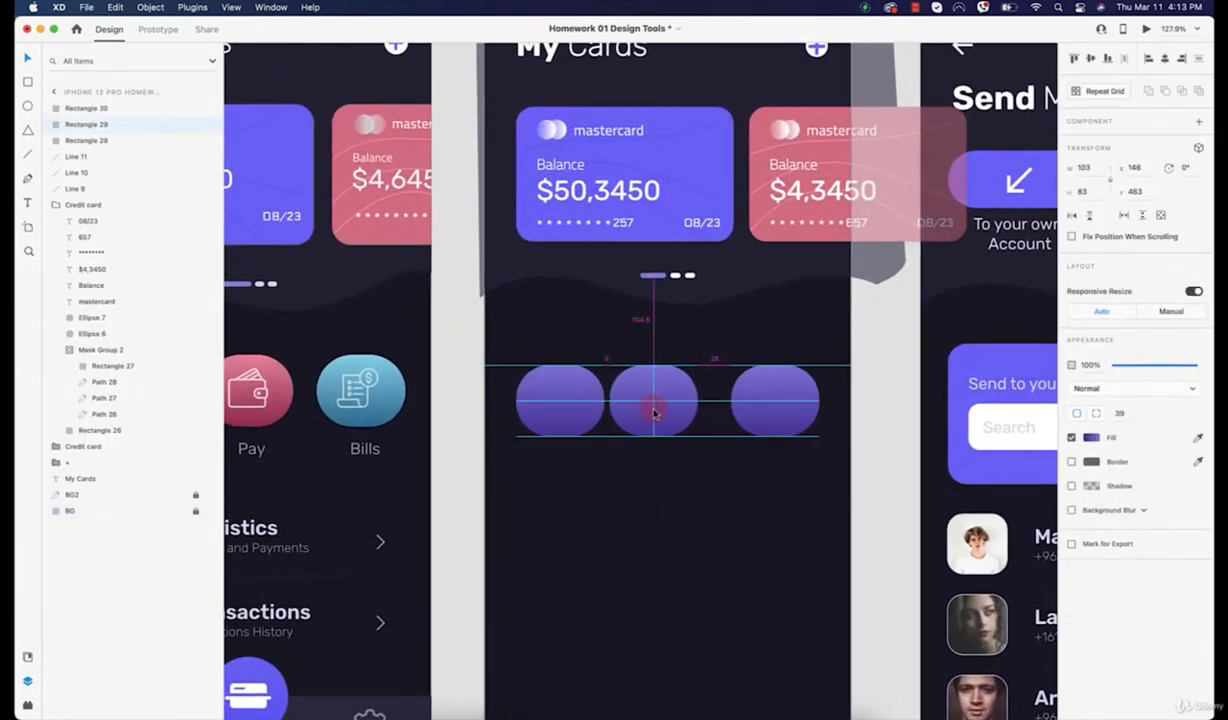
left_click_drag(654, 412, 663, 405)
mouse_move(756, 400)
left_mouse_down()
mouse_move(748, 393)
mouse_move(762, 398)
left_mouse_up()
left_click(689, 543)
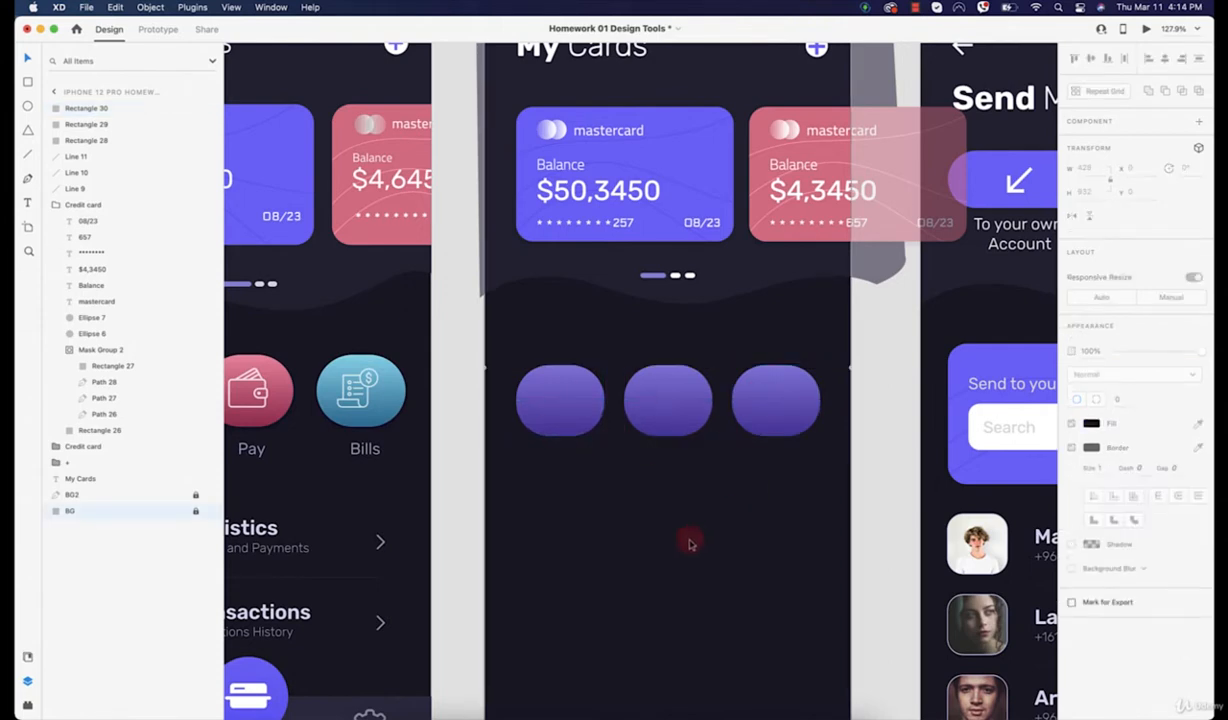
Step: Recolour the middle pill's linear gradient by sampling both colour stops, dark and light, from the reference Pay button
scroll(490, 408, "down", 4)
scroll(618, 350, "left", 2)
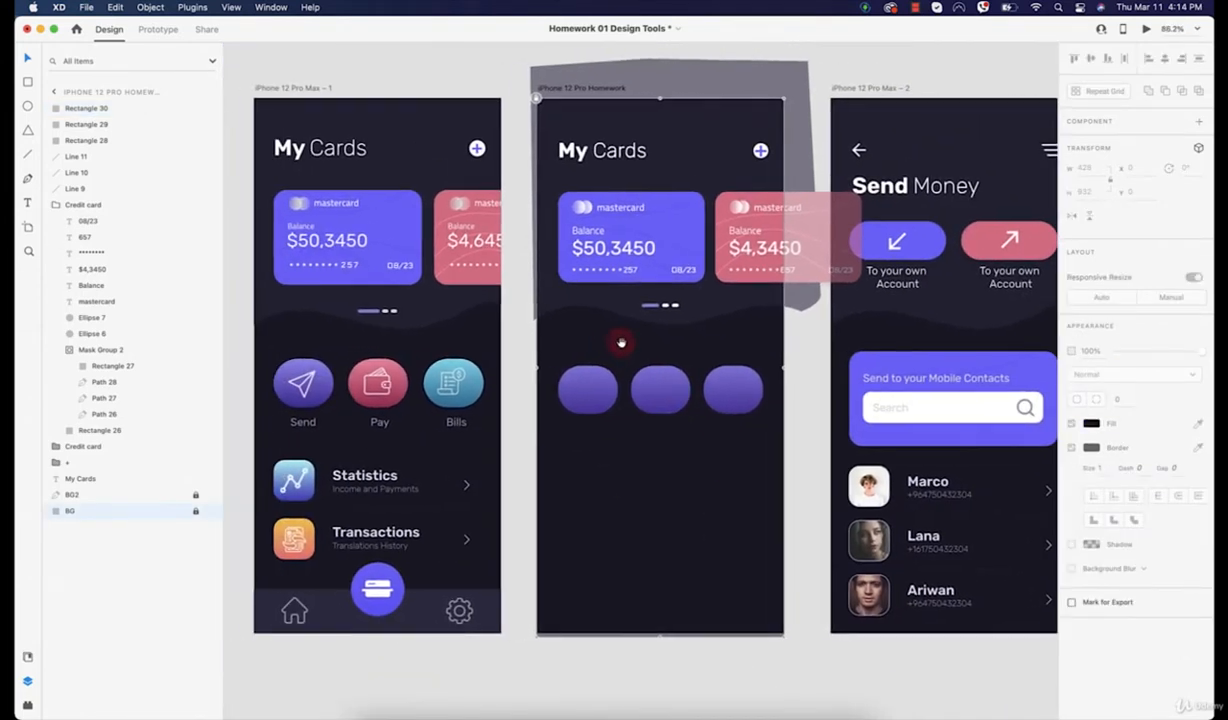
left_click(678, 397)
left_click(1091, 437)
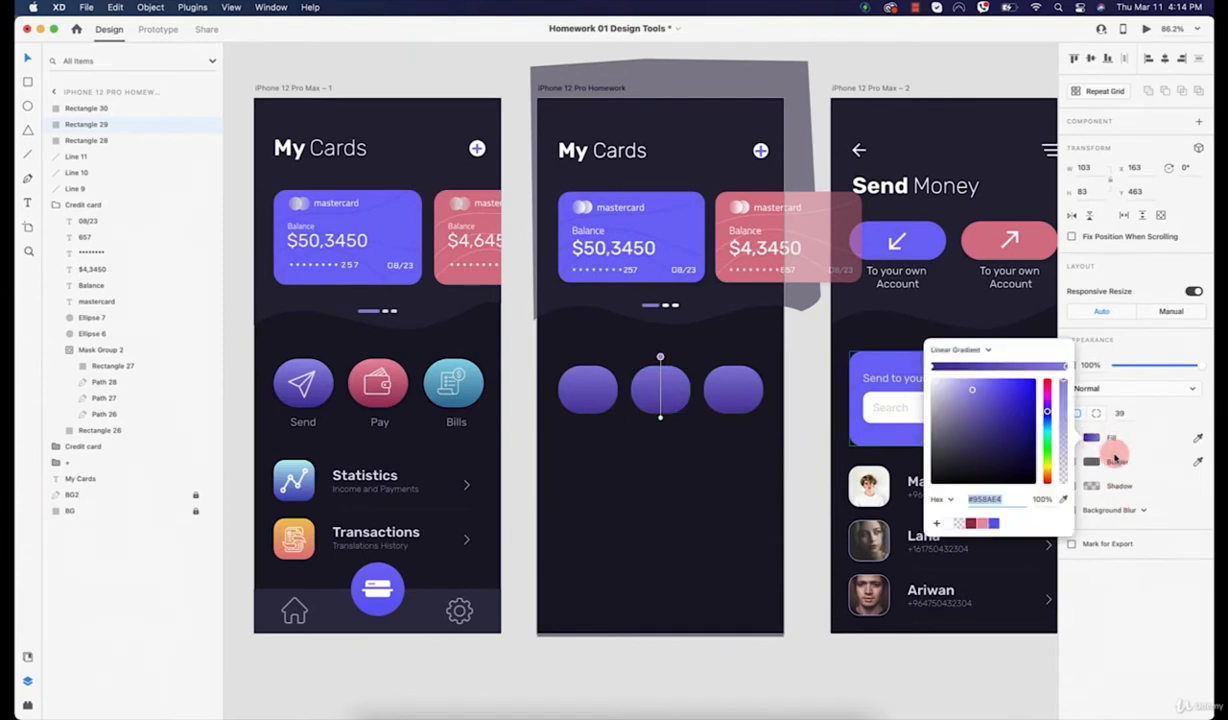
left_click(934, 367)
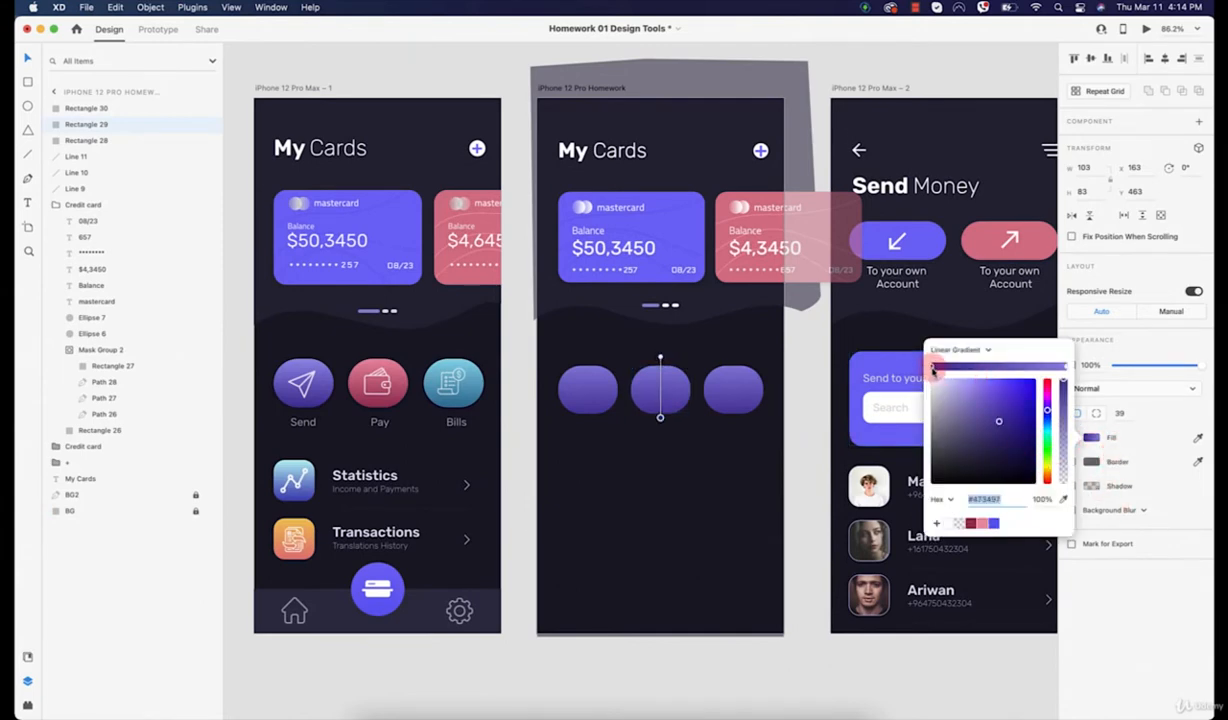
left_click(1063, 501)
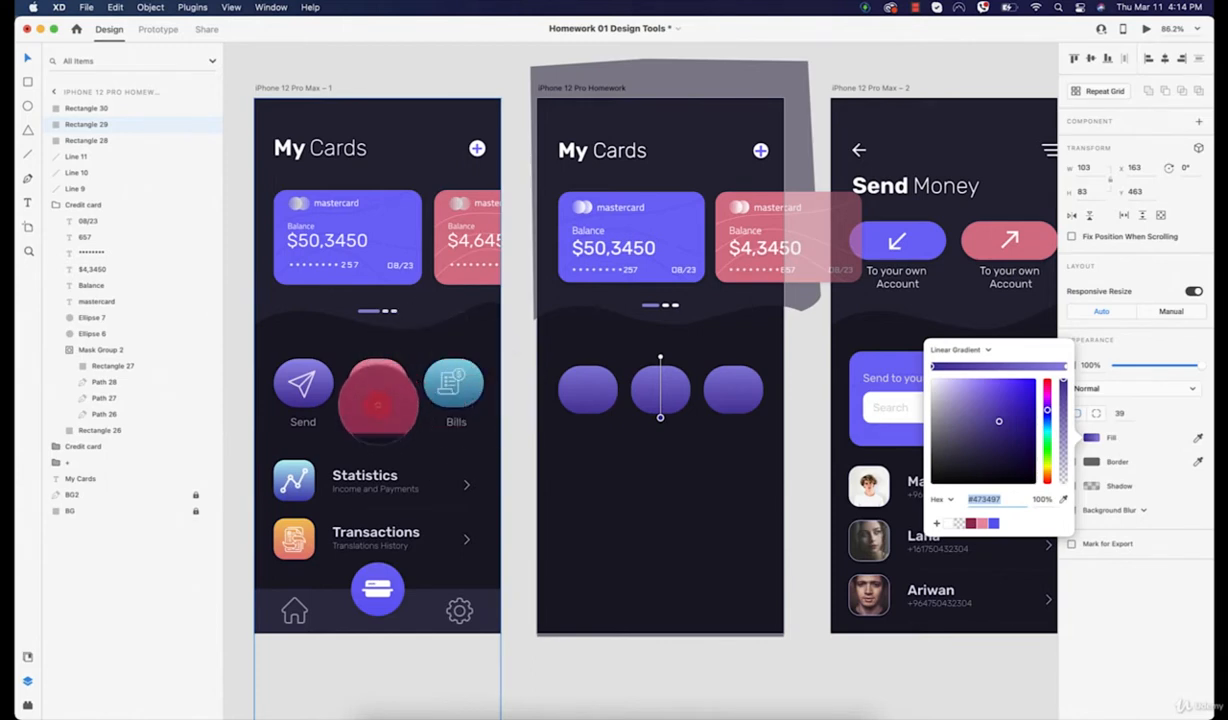
left_click(377, 406)
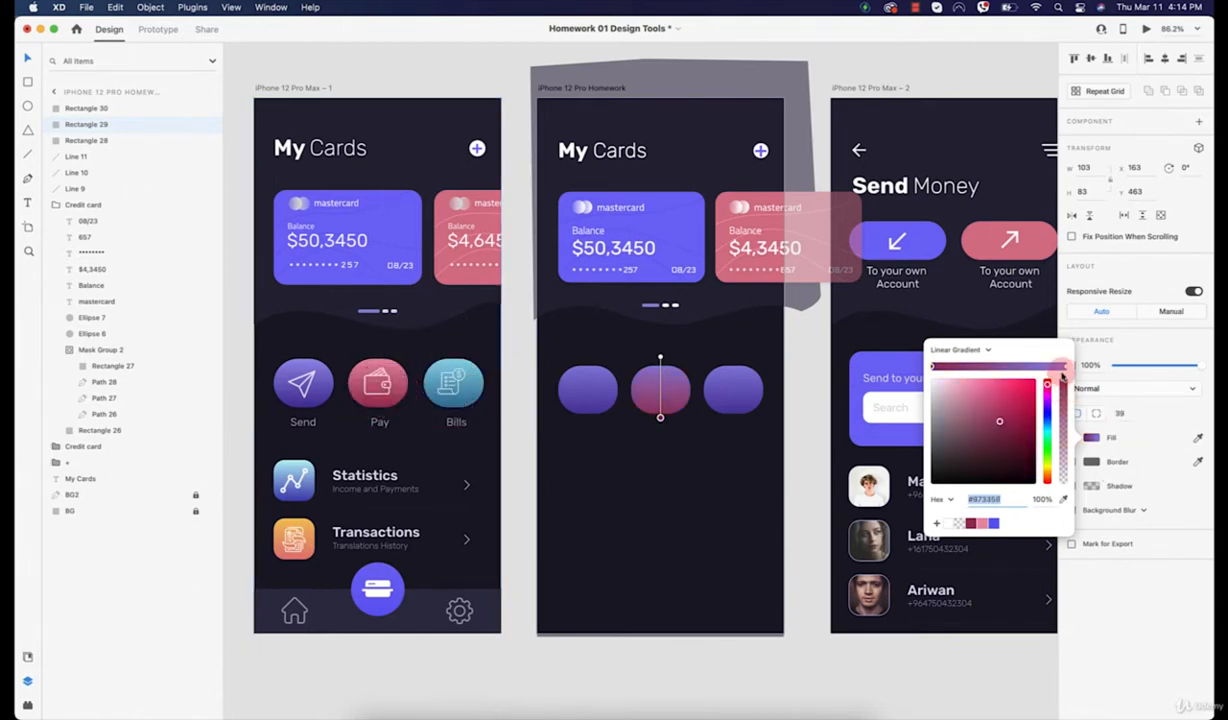
left_click(1064, 367)
left_click(1063, 500)
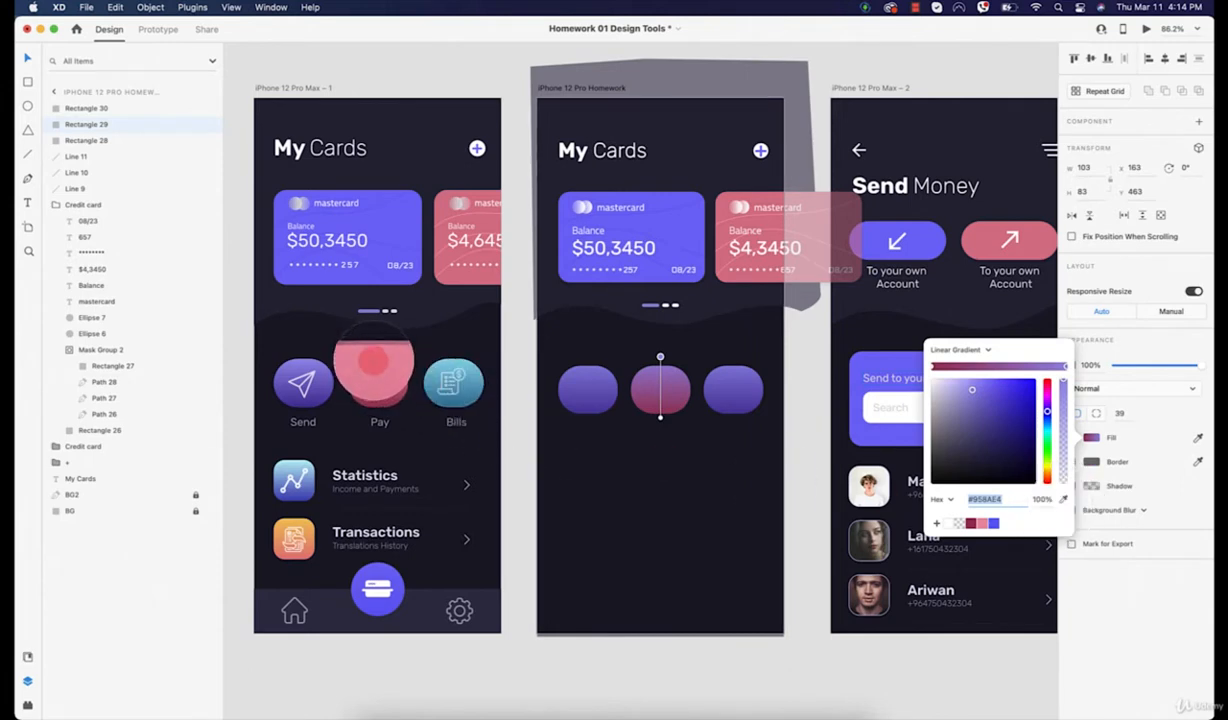
left_click(375, 365)
Step: Recolour the third pill's gradient with the light and dark blues sampled from the reference Bills button
left_click(752, 385)
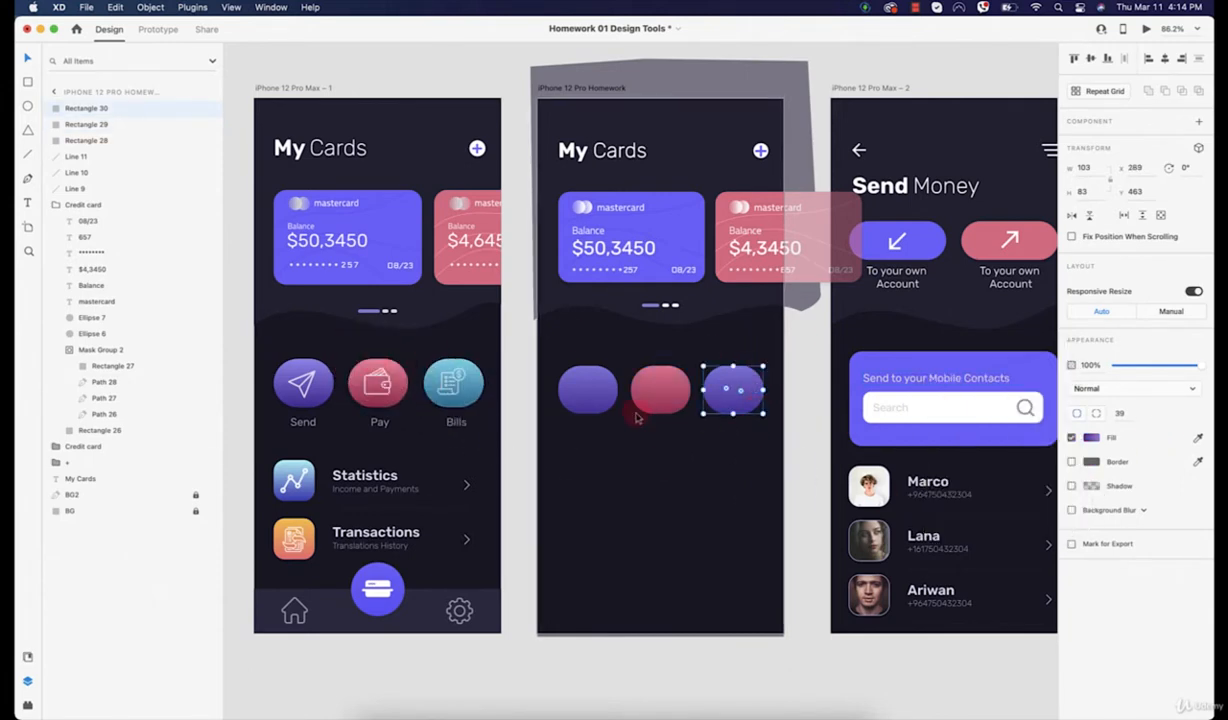
left_click(1093, 437)
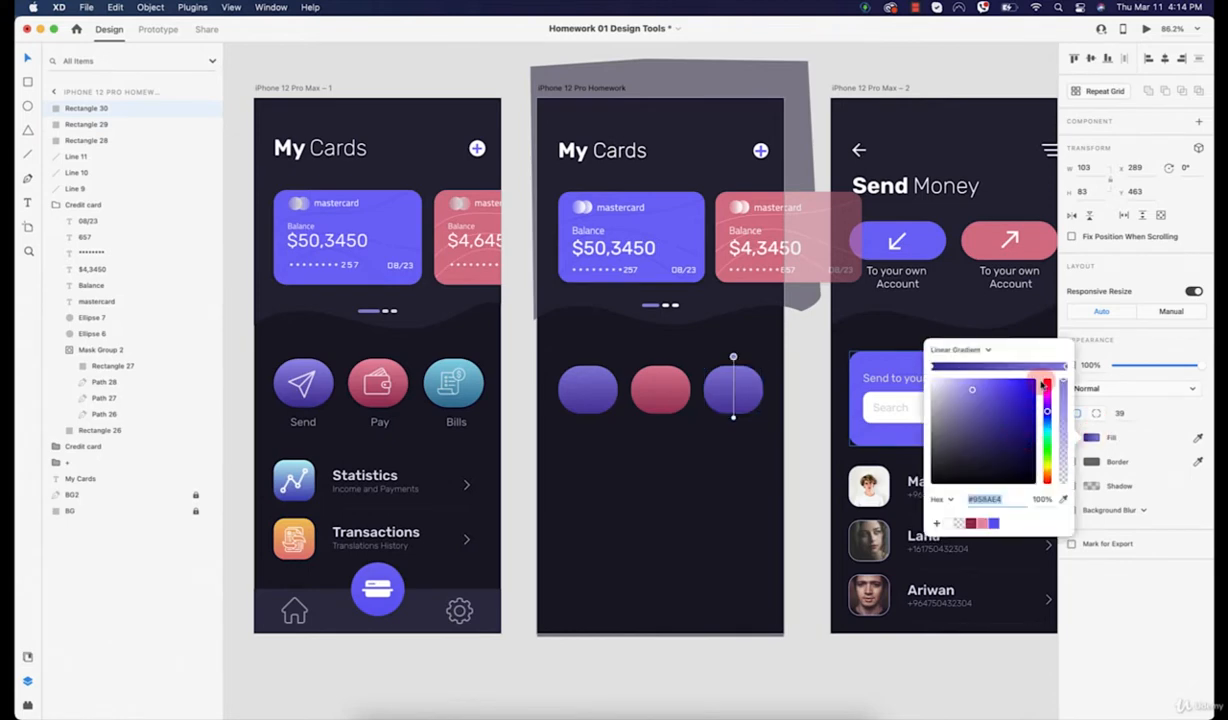
left_click(1063, 500)
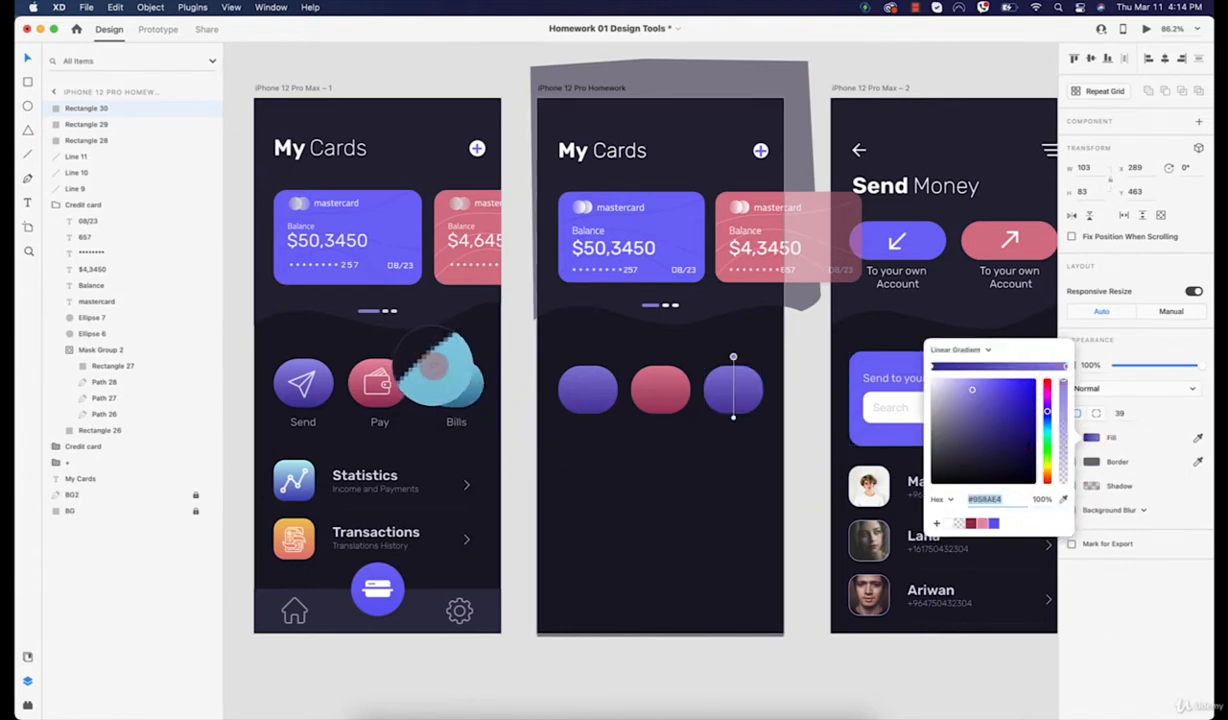
left_click(445, 360)
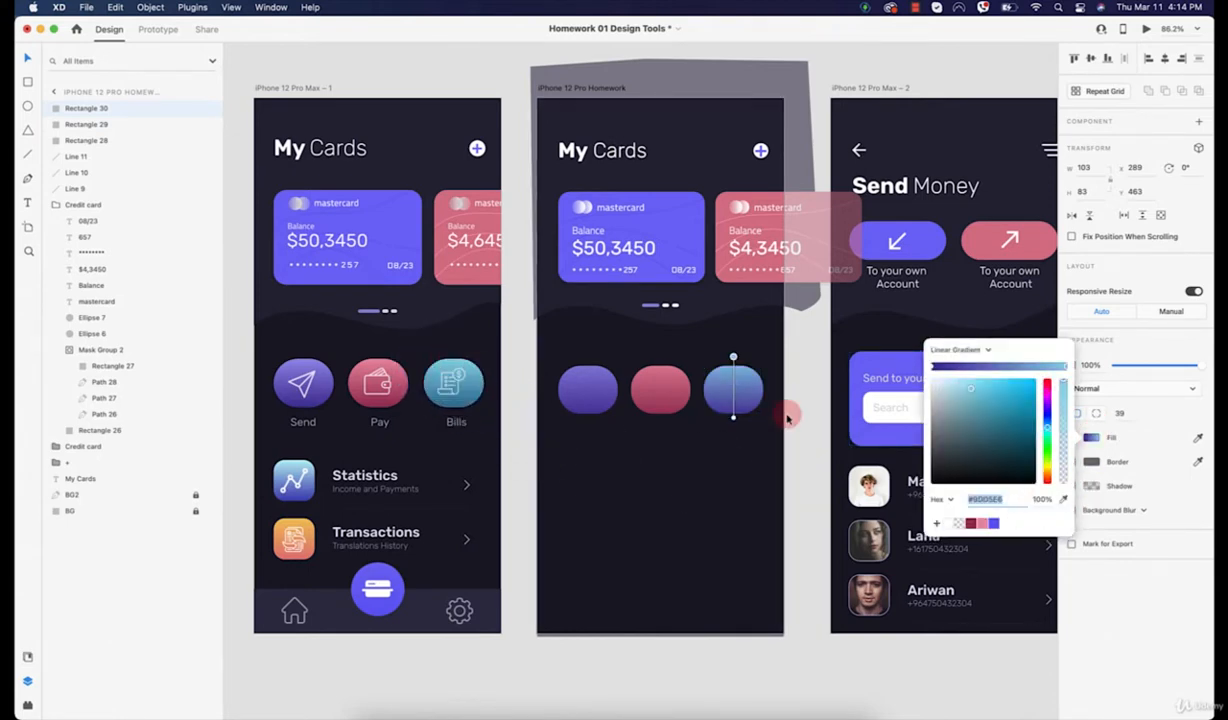
left_click(733, 357)
left_click(1063, 498)
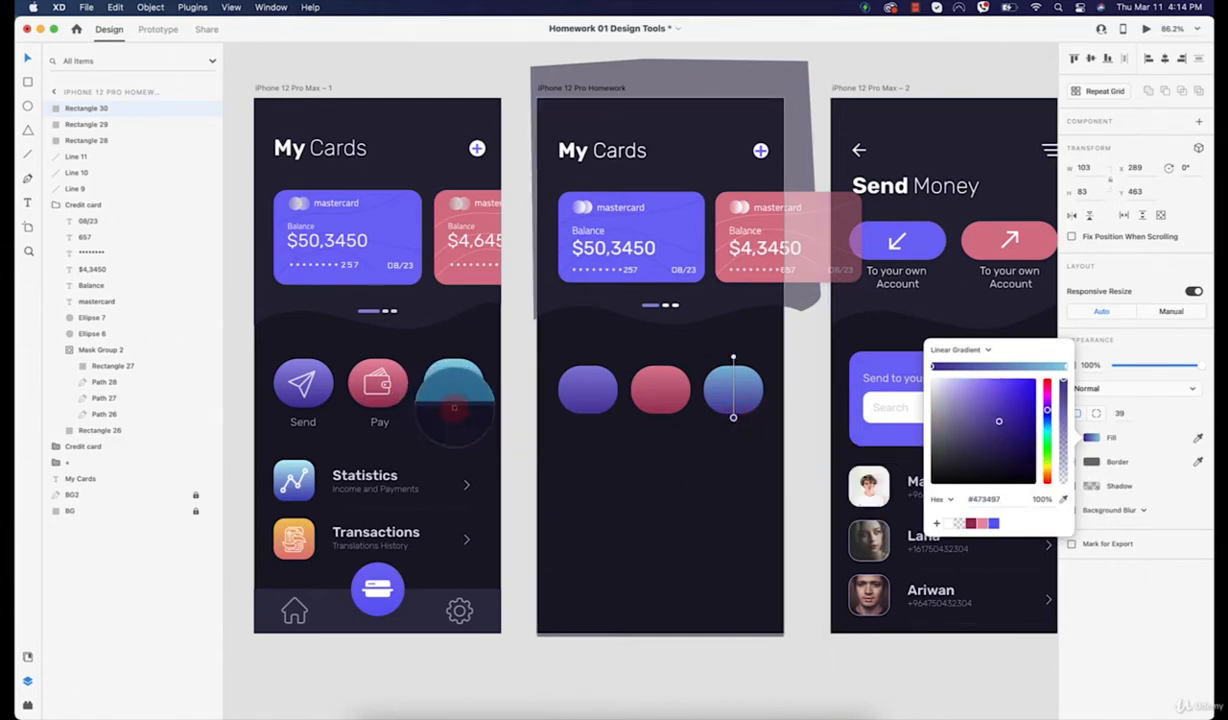
left_click(455, 403)
left_click(734, 485)
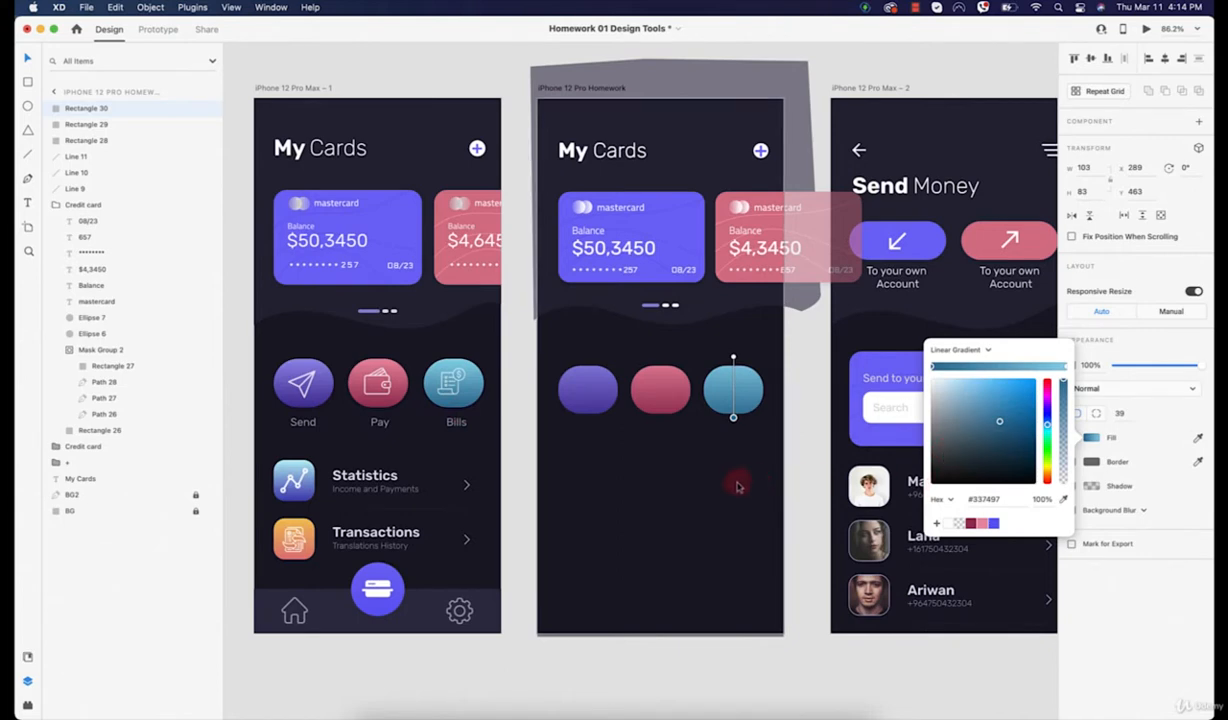
left_click(567, 441)
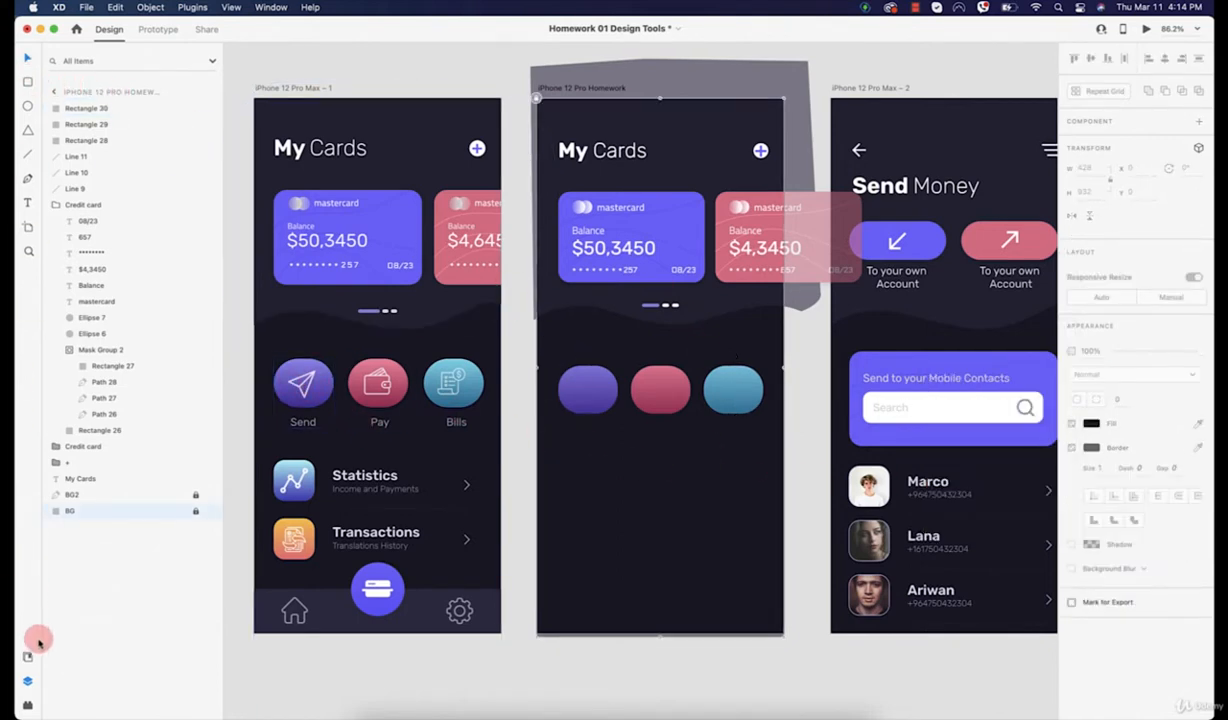
Step: Open the Icons 4 Design plugin and clear its previous icon search
left_click(28, 705)
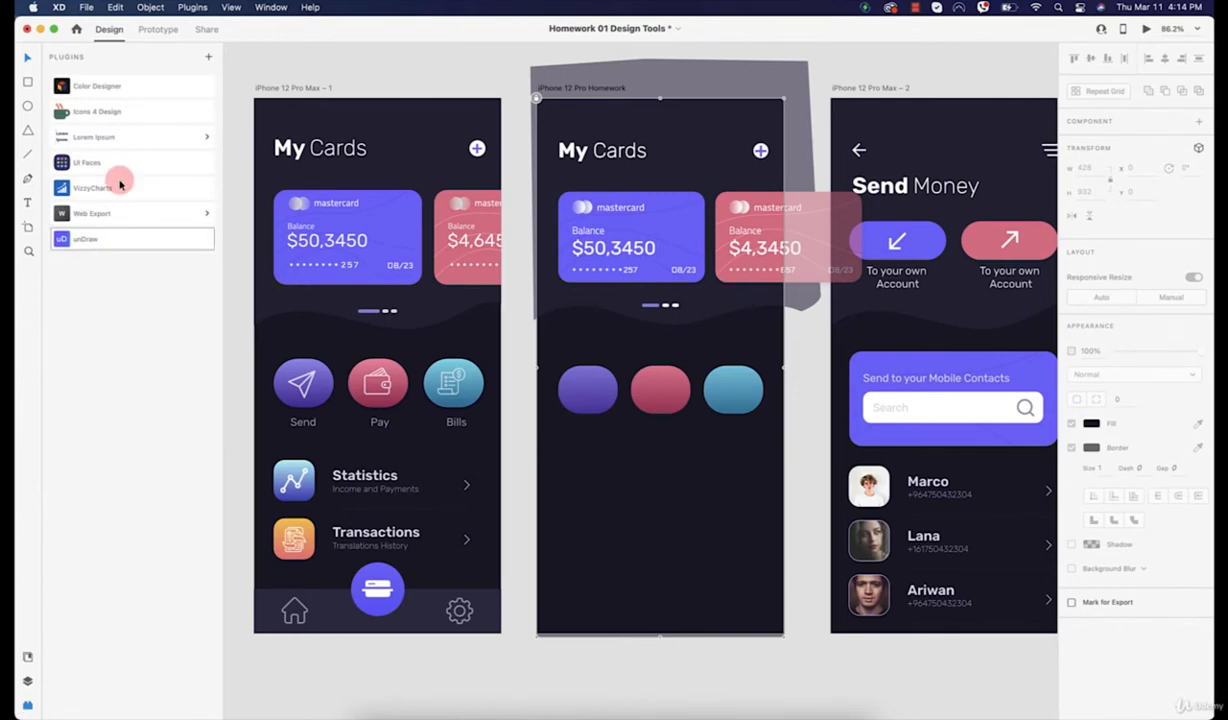
left_click(114, 114)
double_click(103, 124)
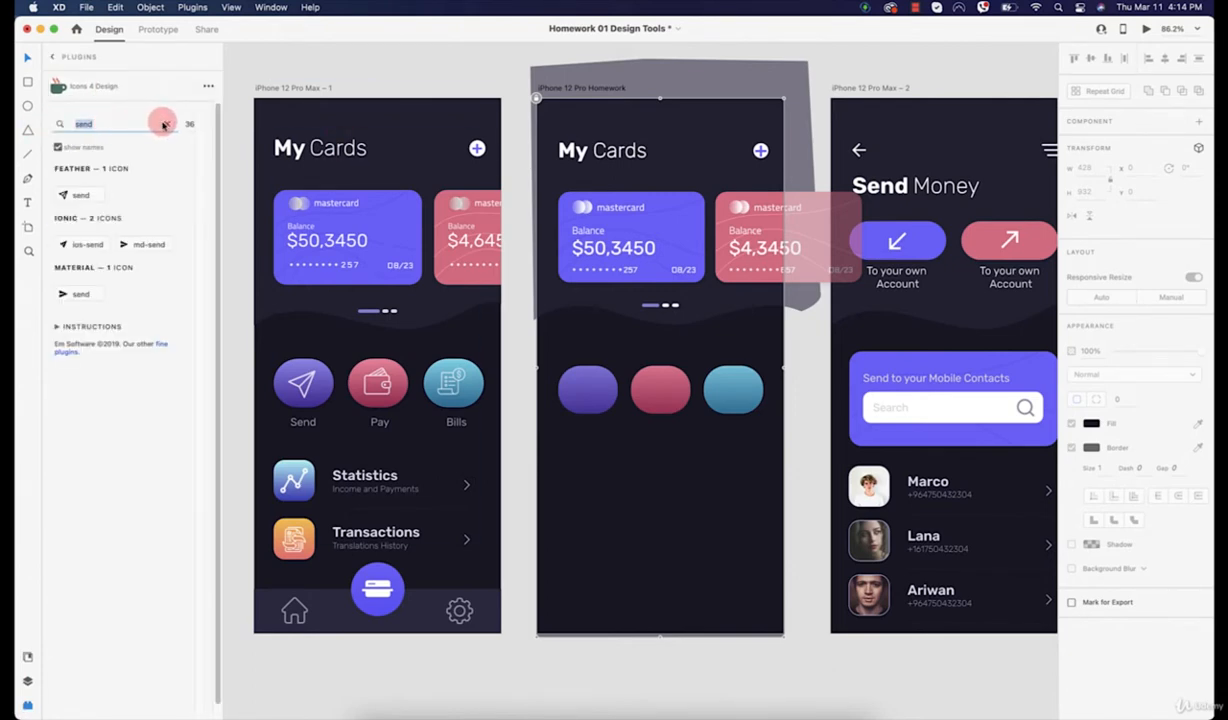
left_click(165, 124)
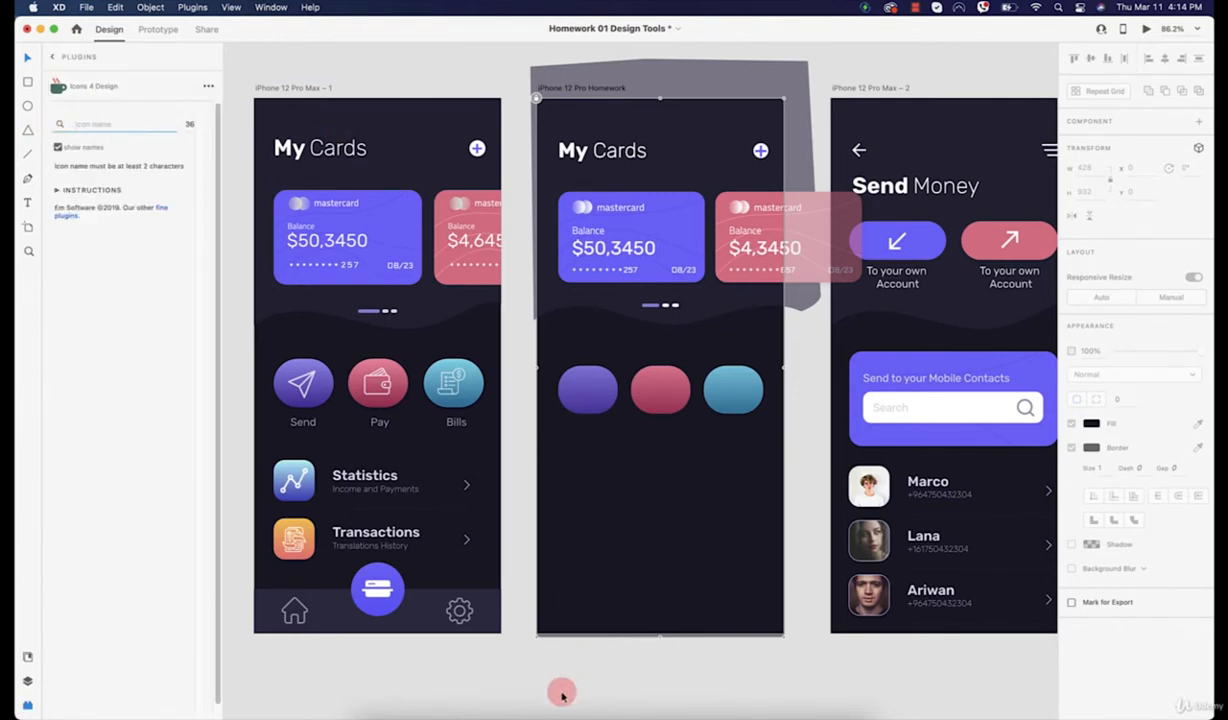
Step: Switch to Chrome, open flaticon.com in a new tab and look over its home page as an alternative icon source
left_click(611, 692)
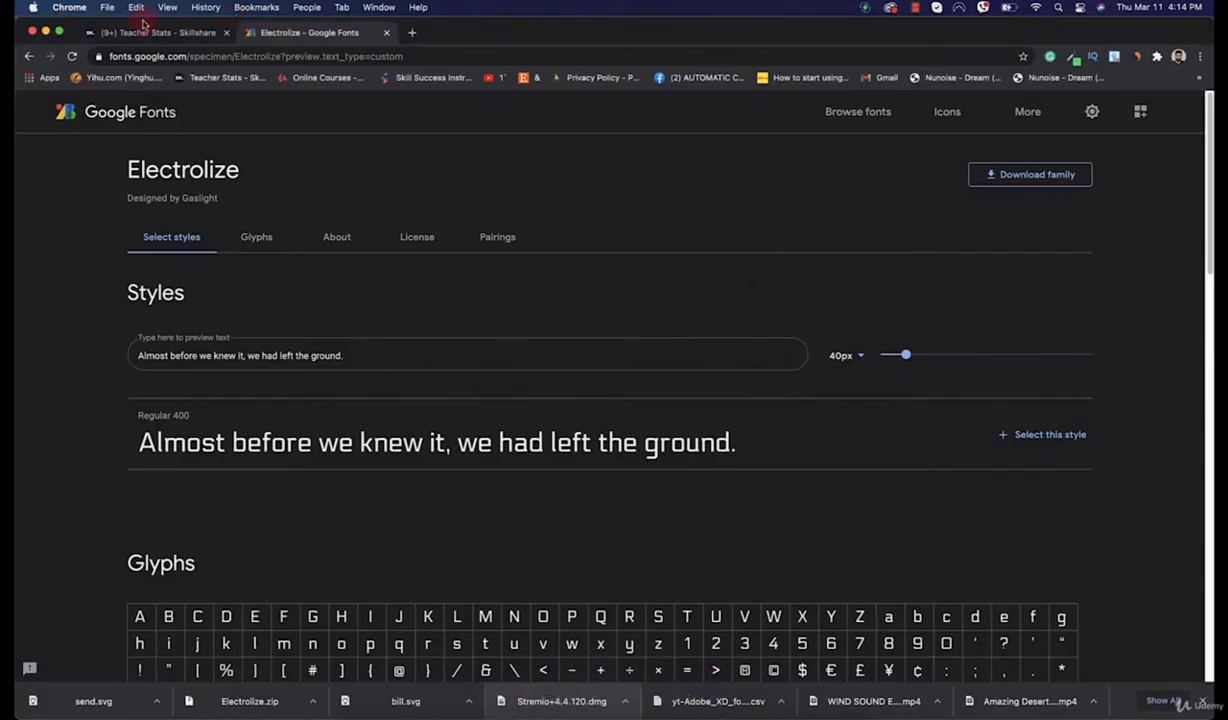
left_click(412, 34)
type("flaticon.com")
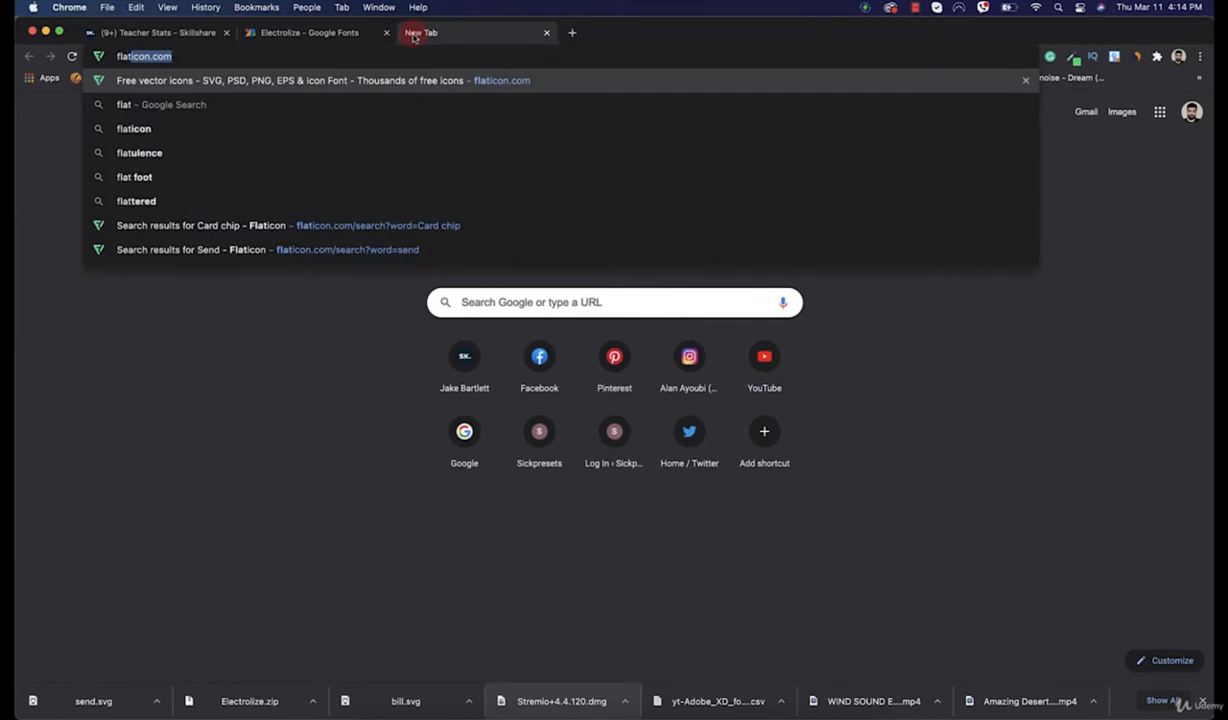
key("Return")
scroll(478, 287, "down", 5)
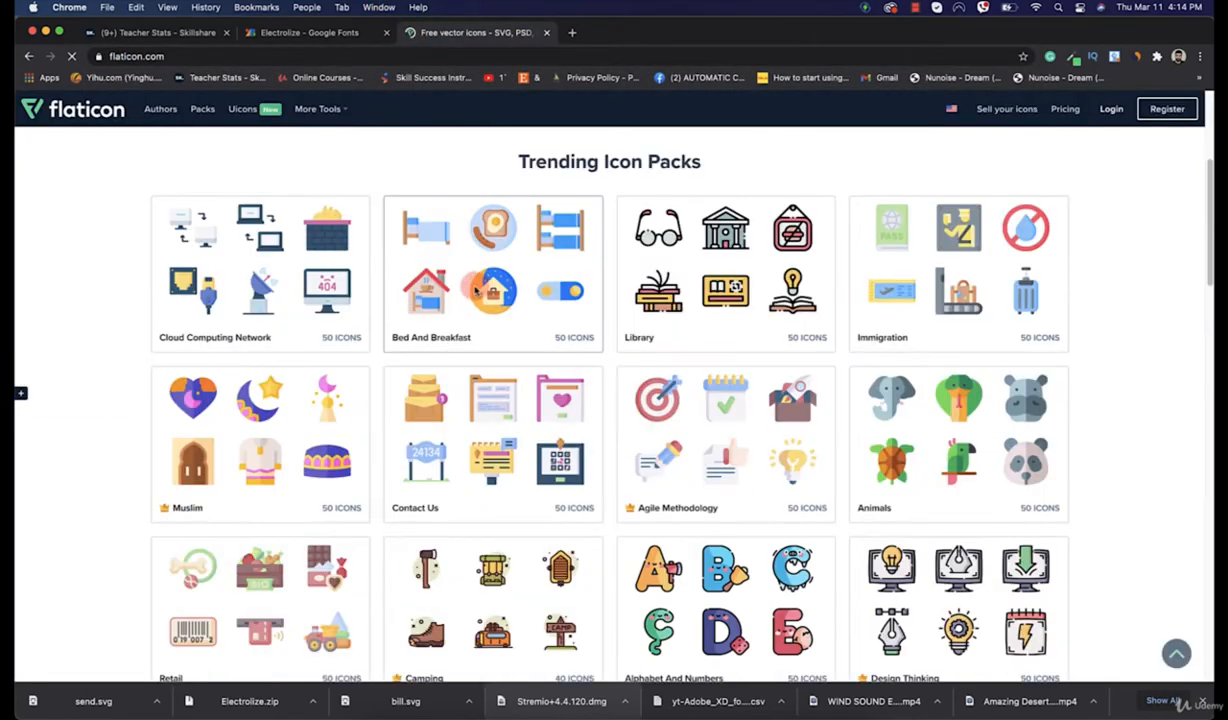
scroll(557, 344, "down", 5)
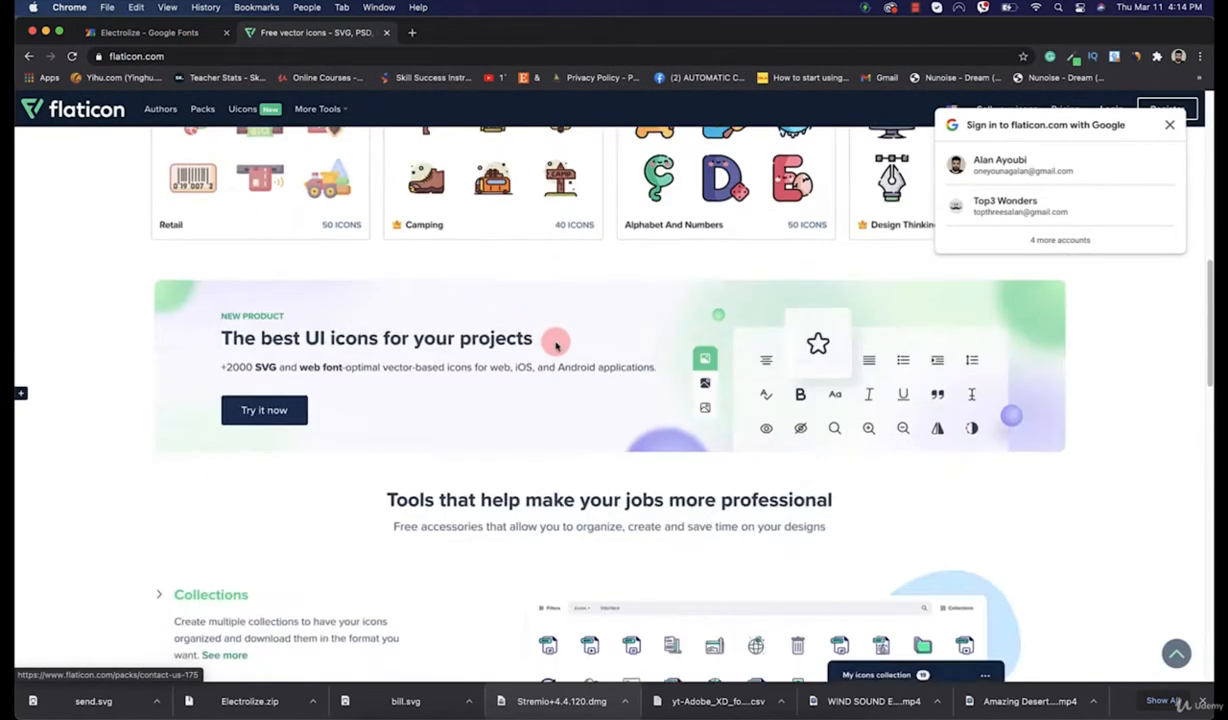
scroll(565, 356, "up", 10)
left_click(1170, 127)
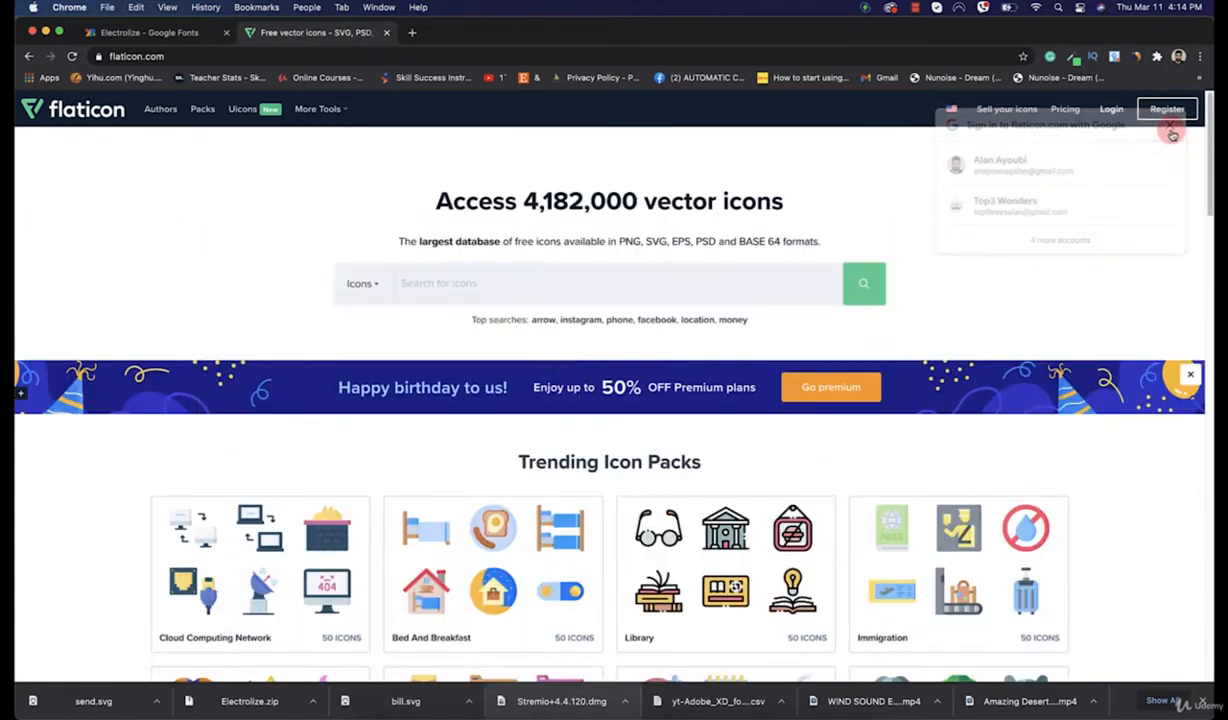
scroll(352, 290, "down", 3)
scroll(348, 315, "up", 3)
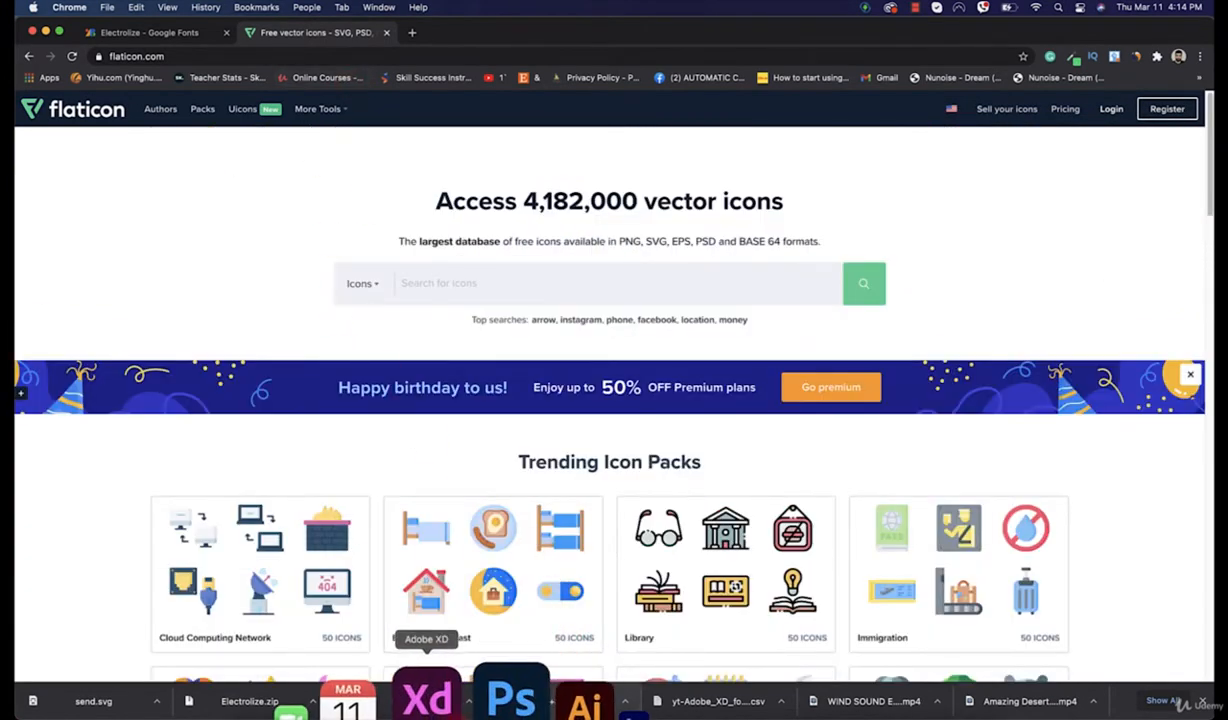
Step: Return to Adobe XD, search the icon plugin for "send" and place the Feather send icon on the purple pill
left_click(425, 692)
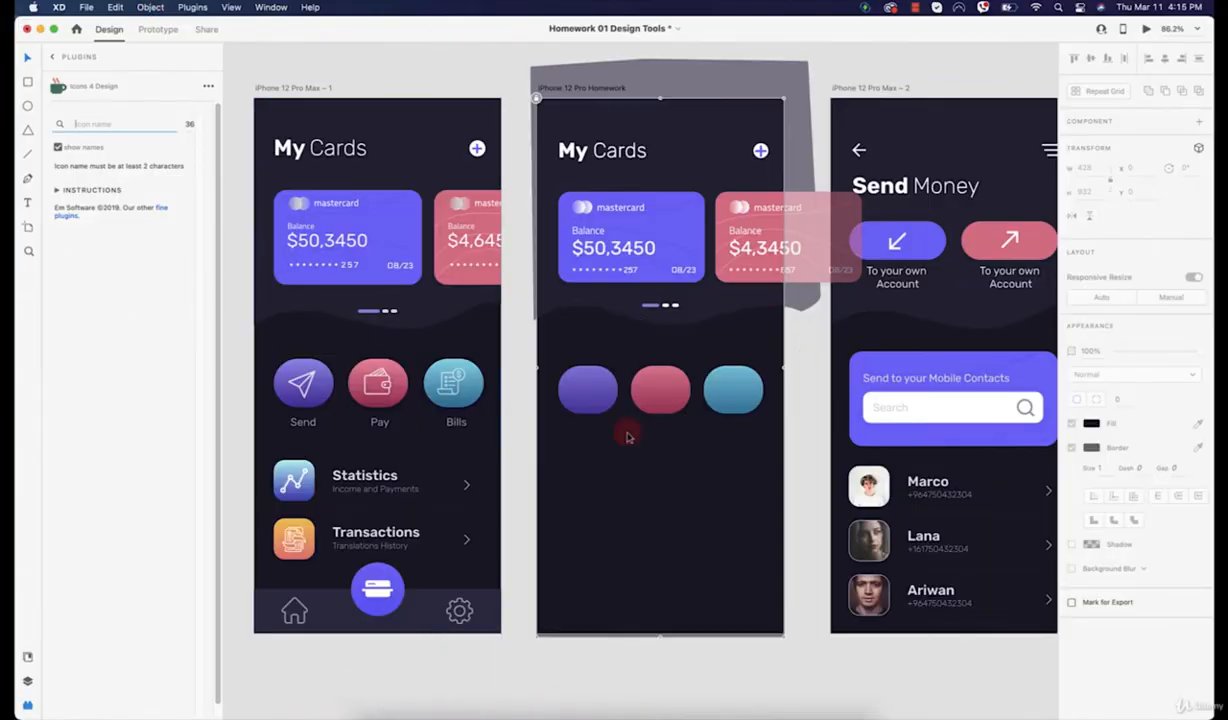
mouse_move(495, 716)
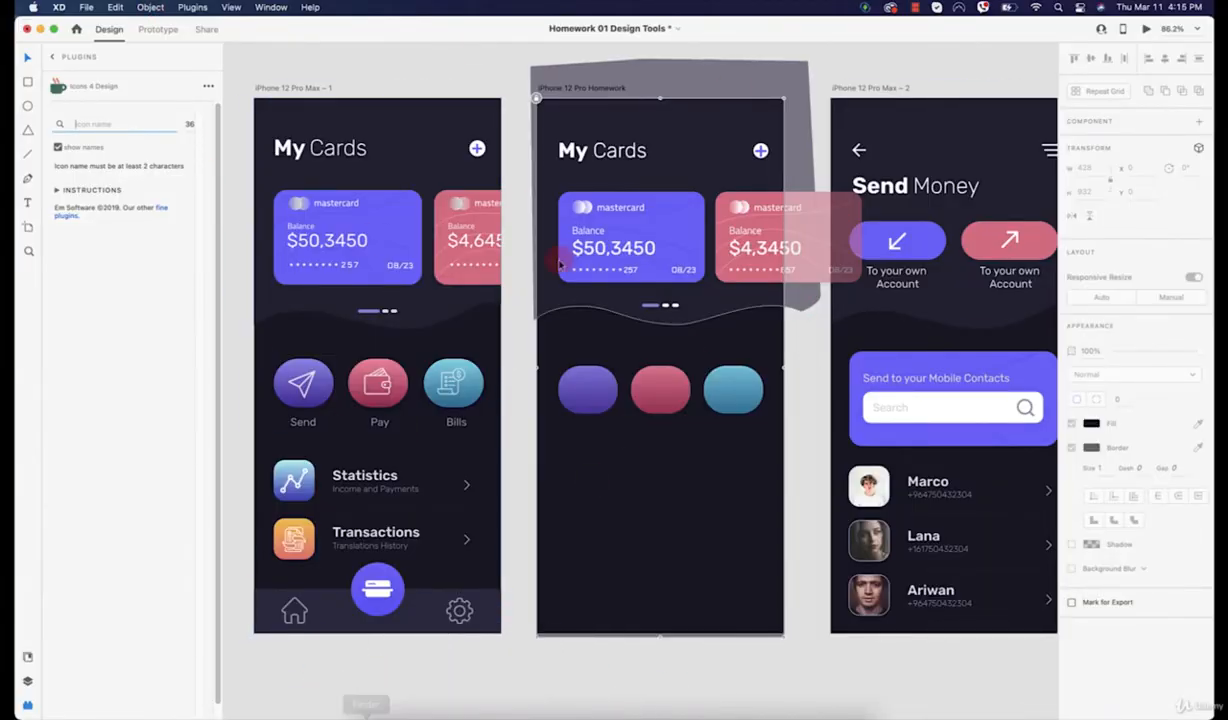
left_click(110, 126)
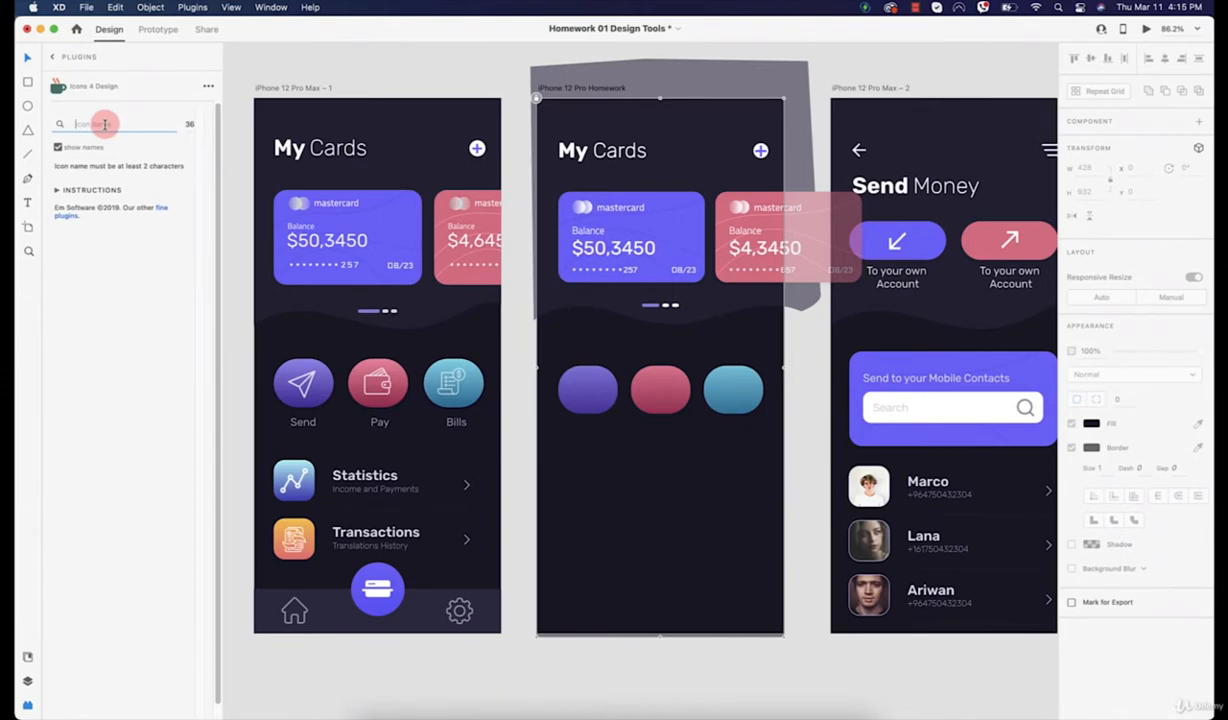
type("send")
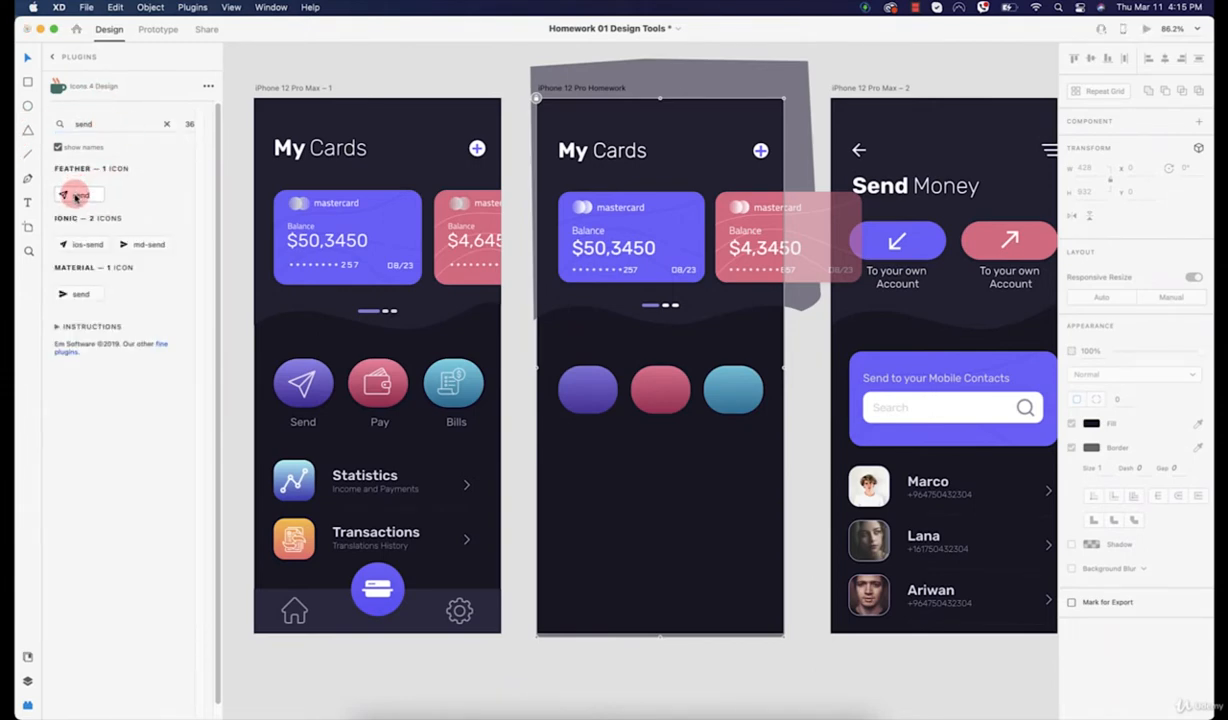
left_click_drag(75, 197, 586, 393)
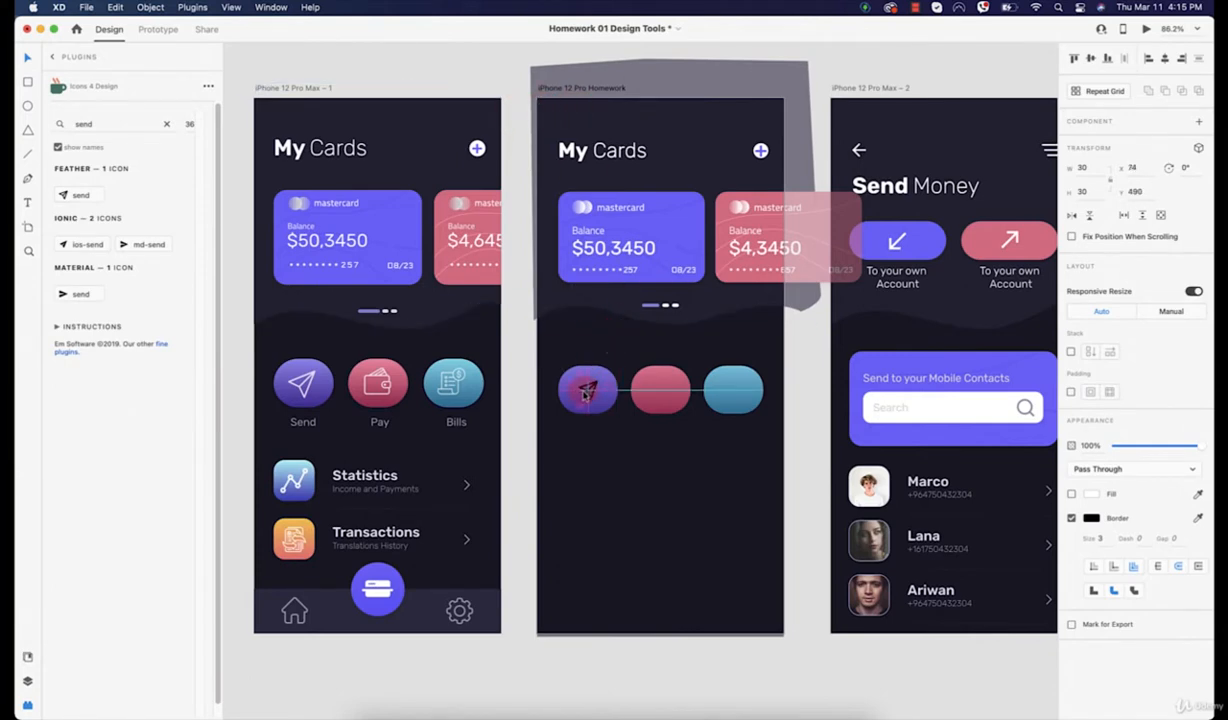
scroll(576, 397, "up", 8)
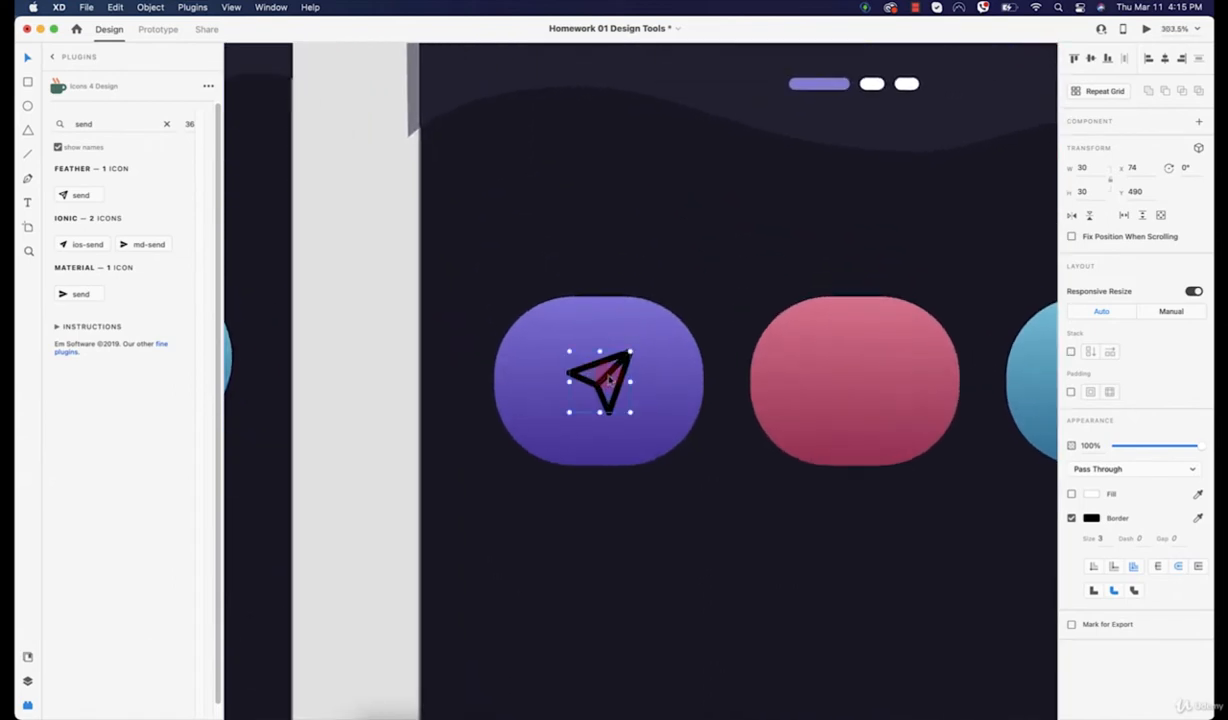
Step: Enlarge the send icon to 38.17 by 38.17, position it at about X 66, Y 488 and make its border white
mouse_move(610, 378)
left_mouse_down()
mouse_move(638, 428)
mouse_move(598, 391)
left_mouse_up()
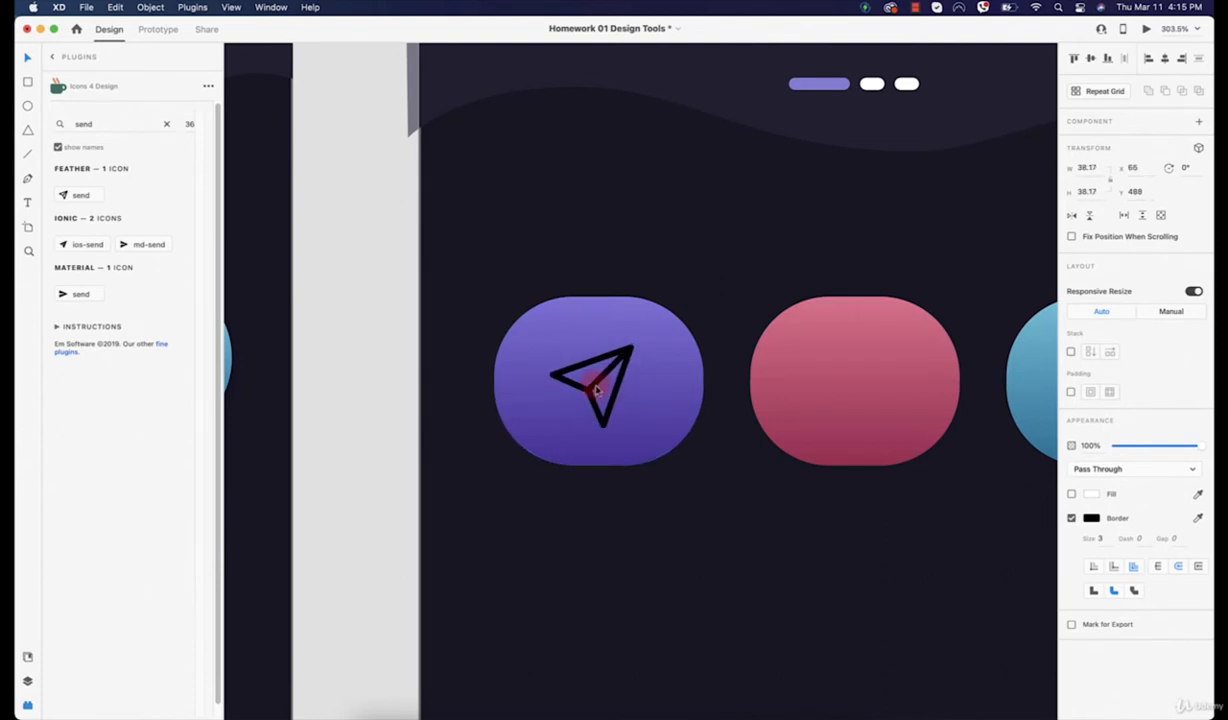
left_click(1095, 519)
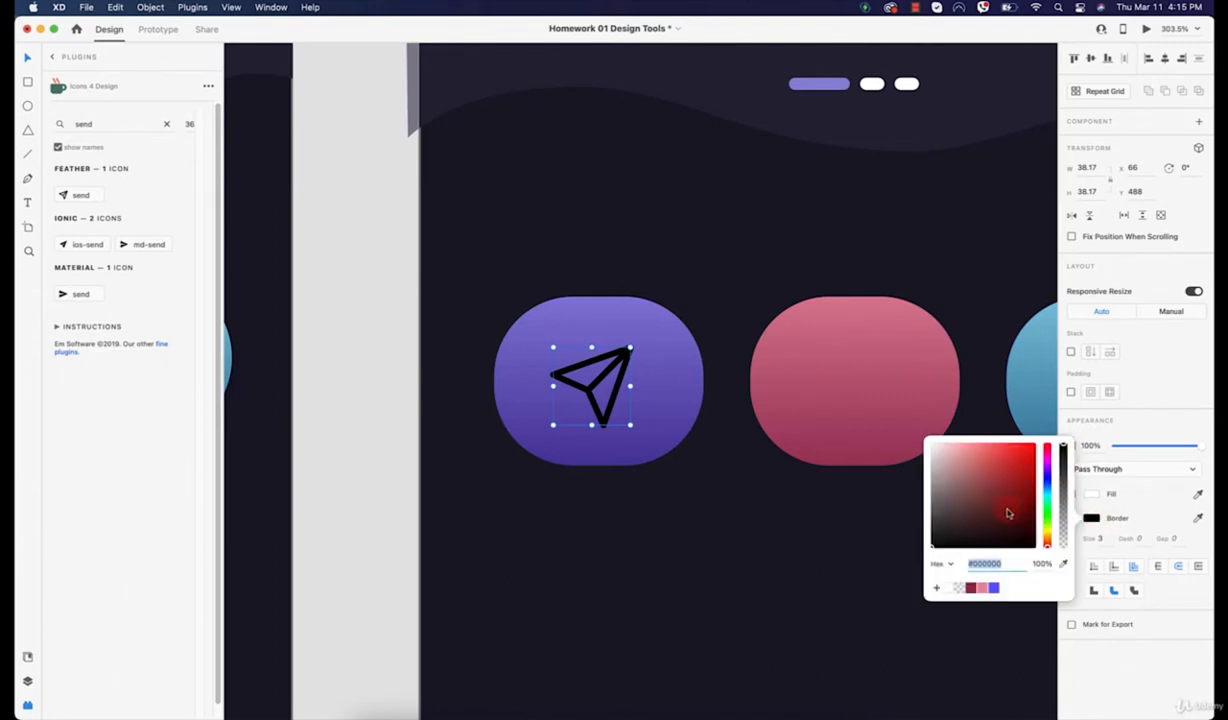
left_click_drag(1008, 512, 787, 370)
left_click(722, 514)
scroll(722, 514, "down", 5)
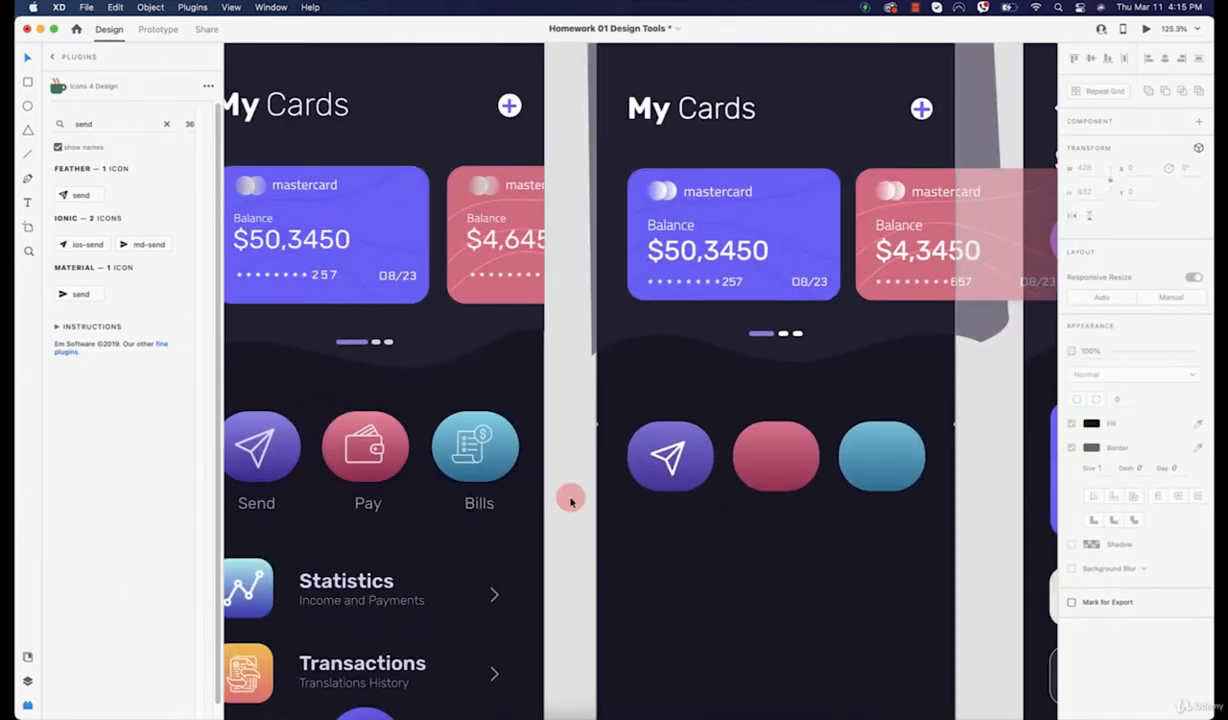
Step: Search the icon plugin for "pay" and "wallet" and insert the Ionic md-wallet icon on the homework artboard
left_click_drag(92, 123, 43, 120)
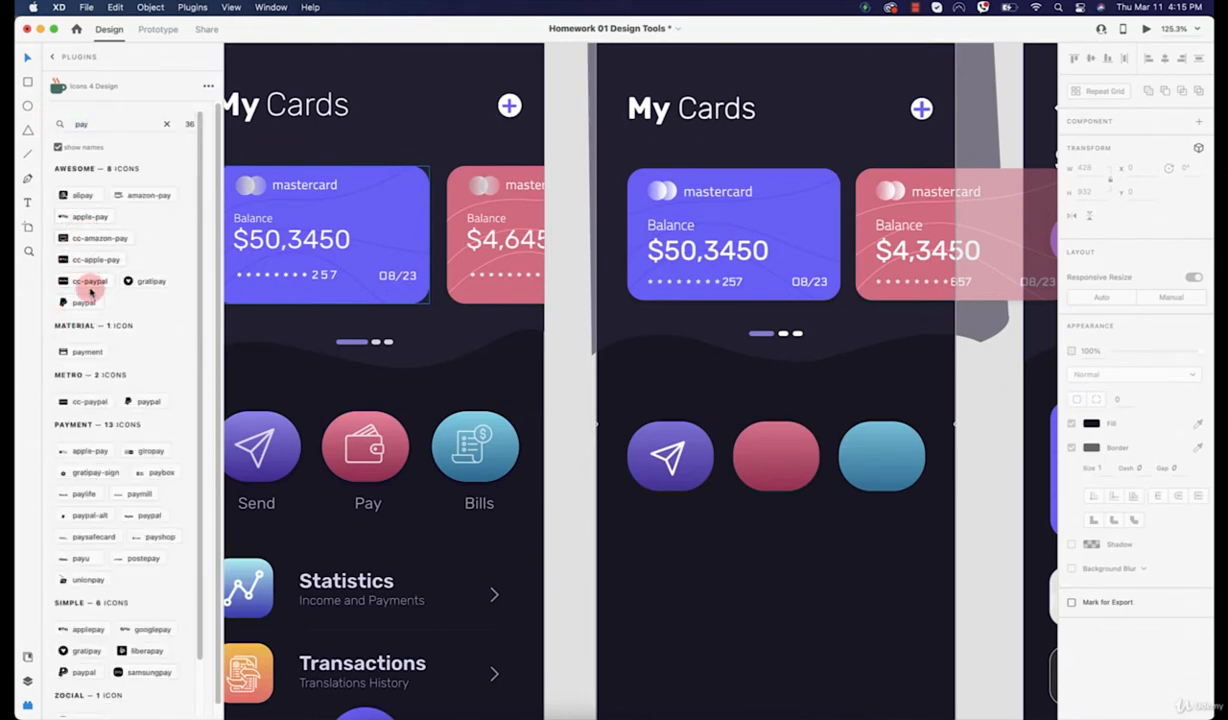
scroll(91, 292, "down", 1)
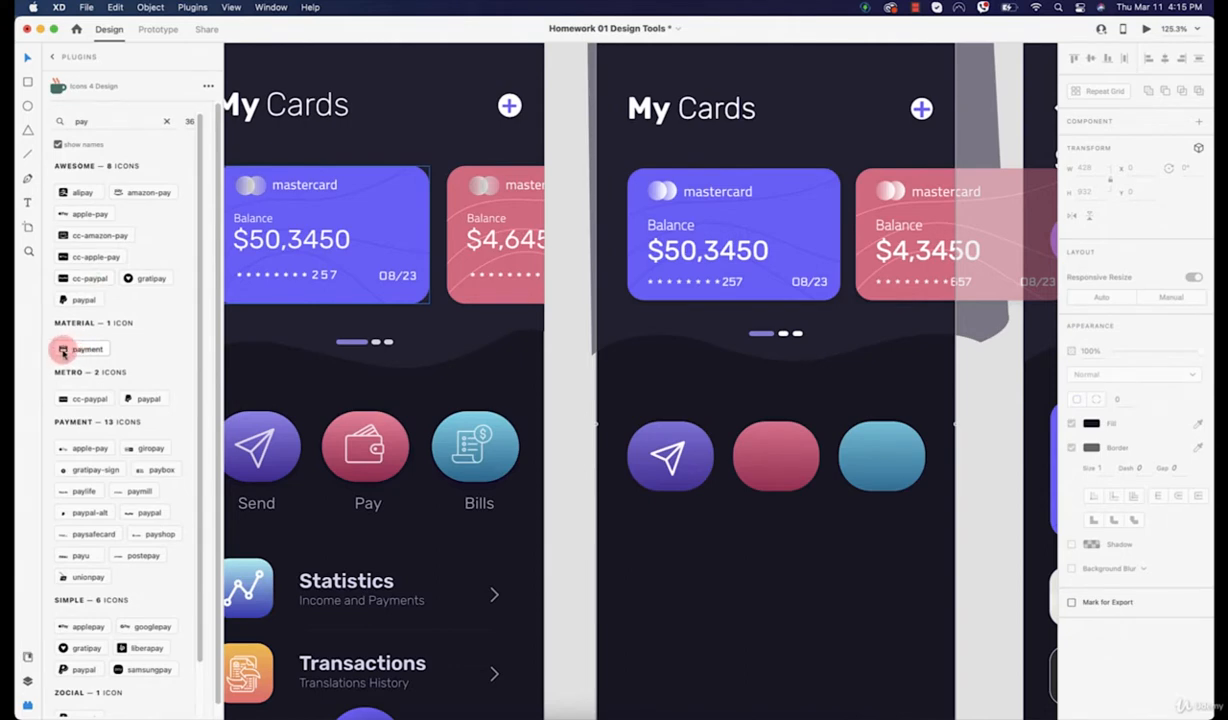
double_click(102, 122)
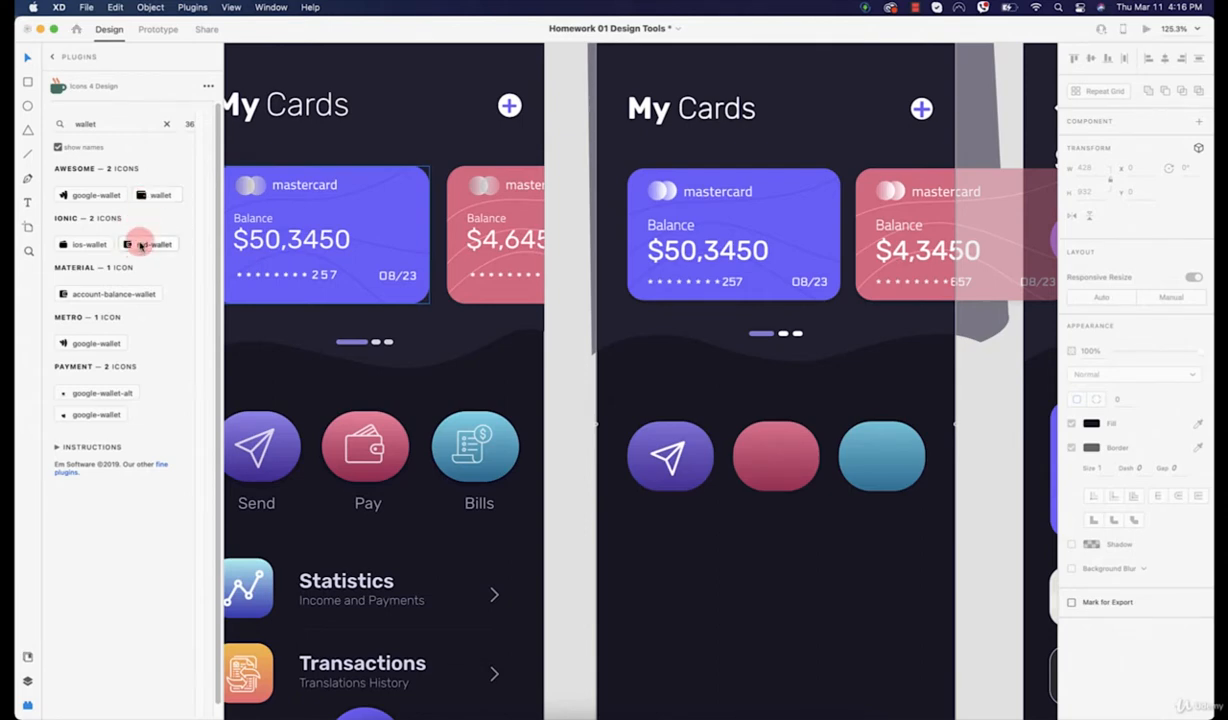
left_click(141, 246)
scroll(260, 288, "up", 7)
scroll(647, 352, "down", 3)
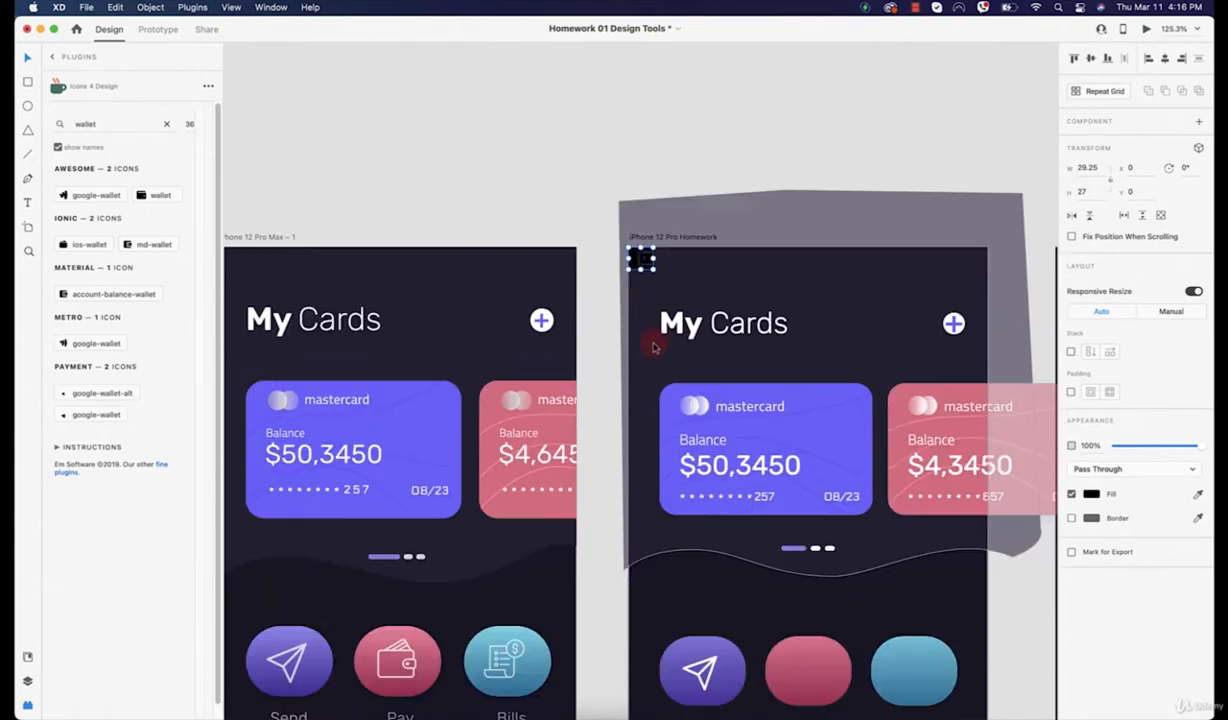
Step: Move the md-wallet icon toward the pink pill on the homework artboard and delete it
scroll(653, 347, "down", 4)
left_click_drag(638, 92, 808, 486)
scroll(820, 518, "up", 6)
key("Delete")
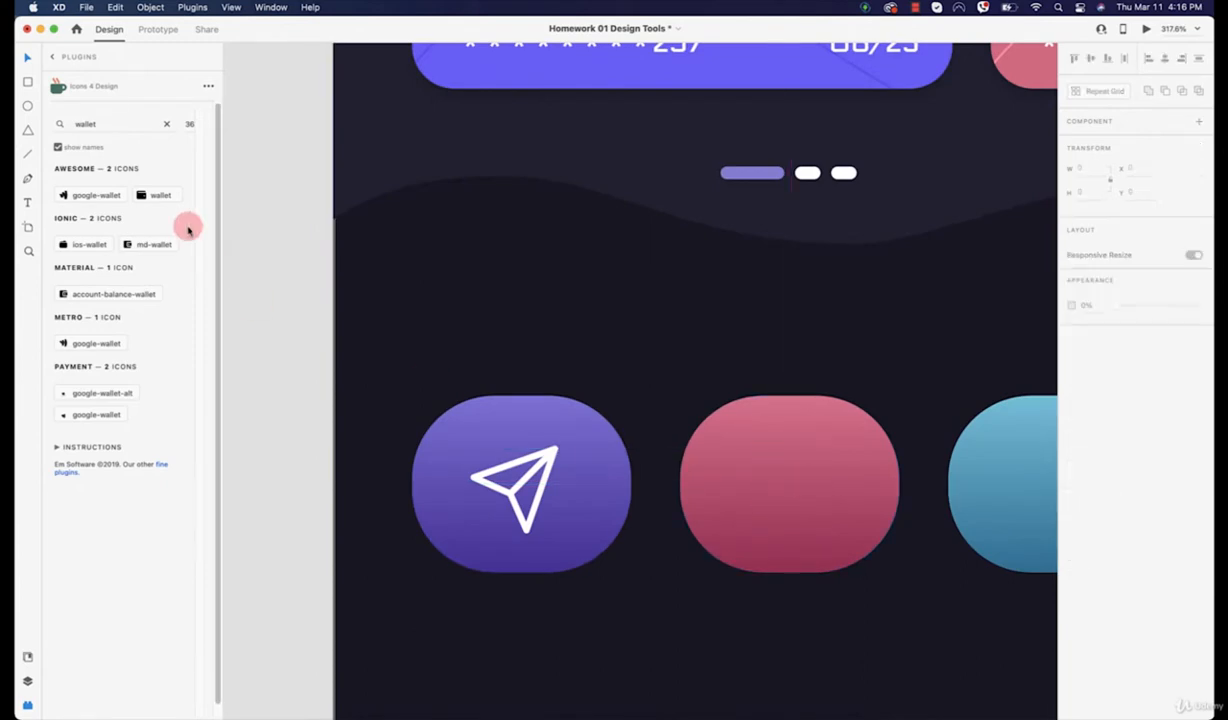
Step: Insert the Awesome wallet icon and center it on the pink pill at X 196.5, Y 488.75
left_click(162, 196)
scroll(551, 228, "up", 9)
scroll(551, 228, "left", 3)
scroll(548, 228, "down", 3)
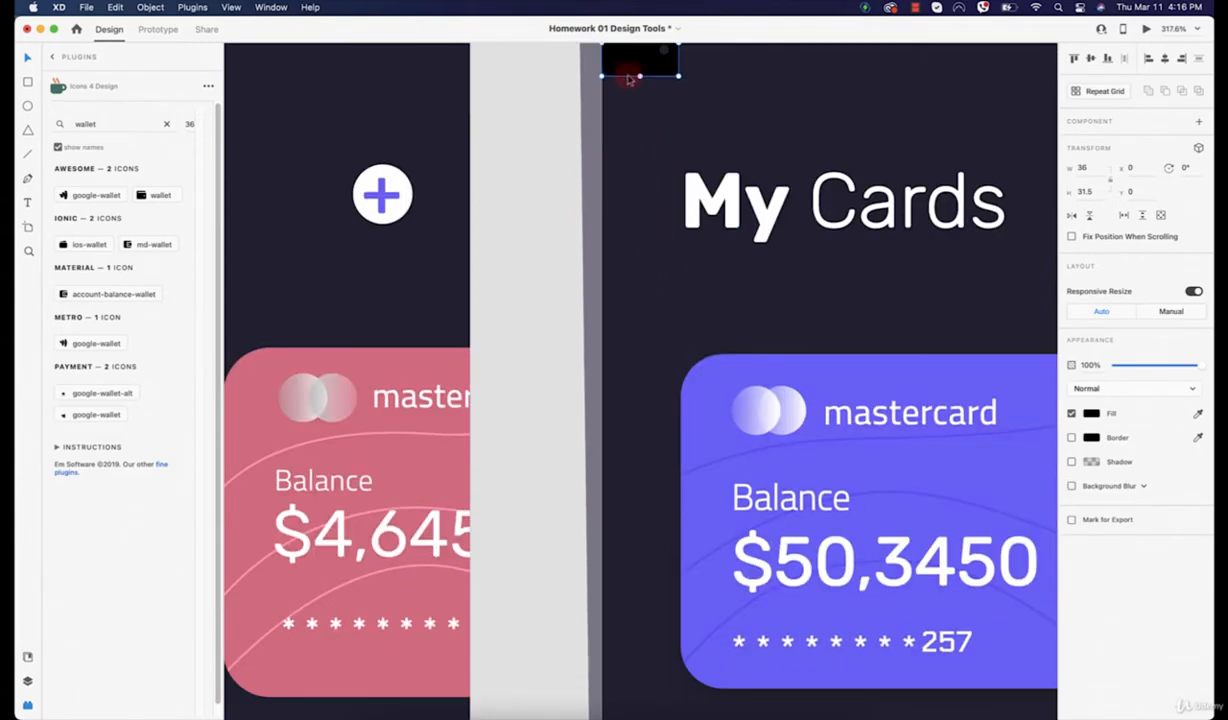
left_click_drag(628, 75, 917, 632)
left_click_drag(852, 499, 285, 159)
left_click_drag(407, 316, 545, 210)
scroll(544, 210, "down", 1)
scroll(544, 210, "left", 1)
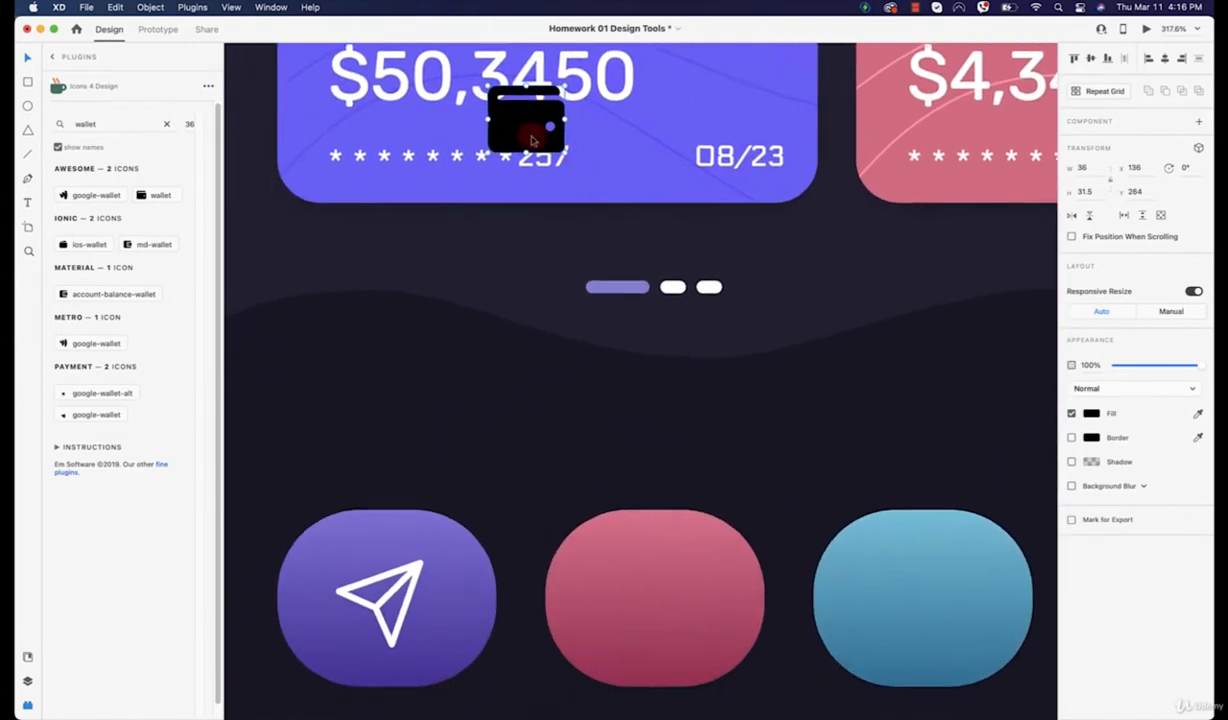
left_click_drag(534, 132, 656, 617)
left_click(682, 546)
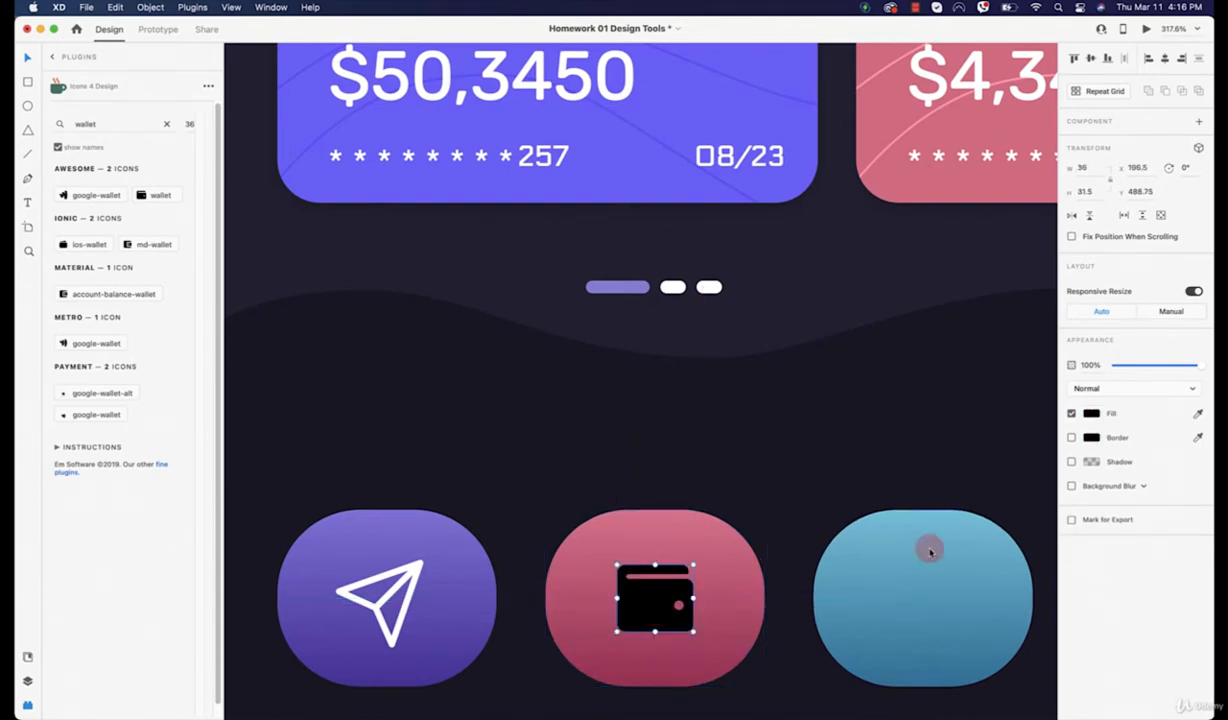
Step: Make the wallet icon's fill white
left_click(1098, 417)
left_click_drag(1000, 443, 783, 267)
left_click(648, 356)
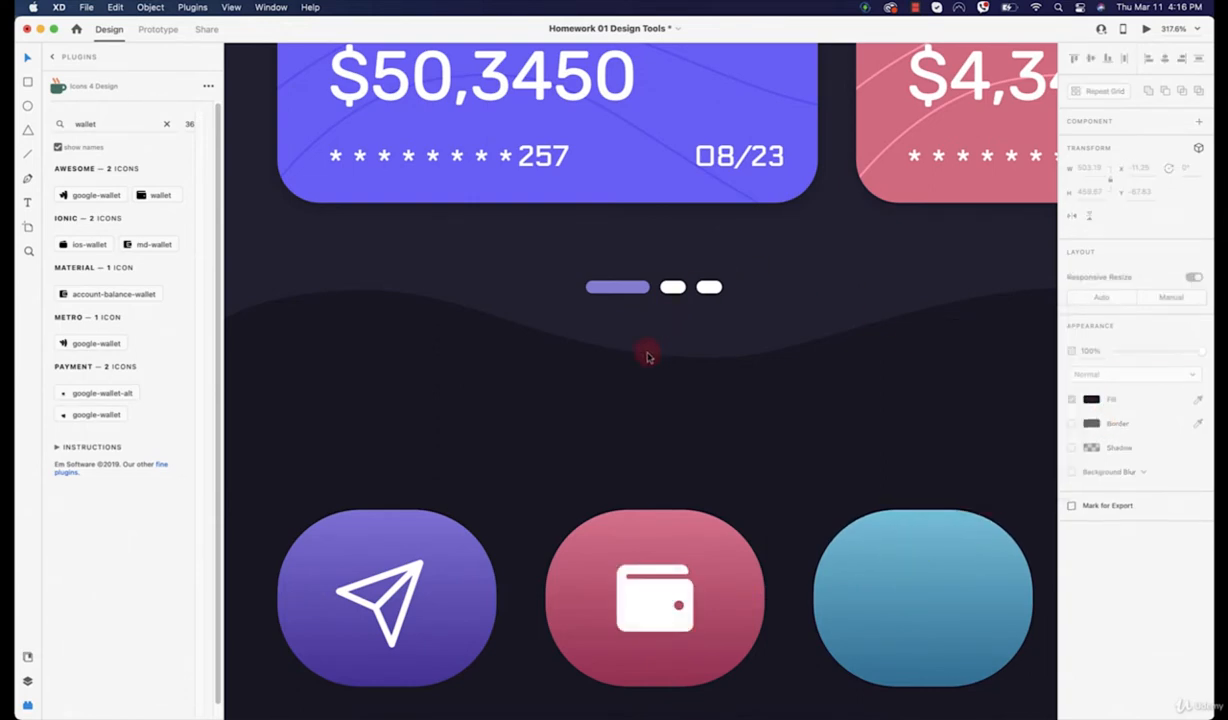
Step: Search the icon plugin for "send" and insert the Ionic ios-send icon beside the outlined send icon
key("super+minus")
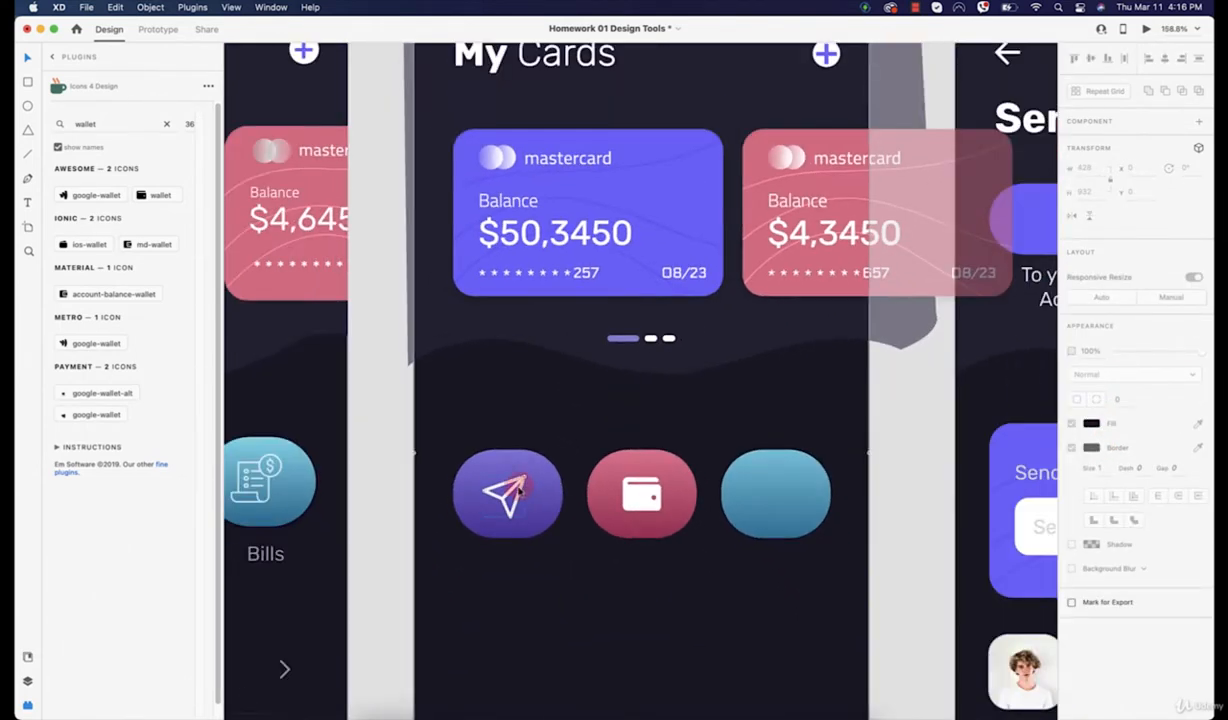
left_click(519, 489)
left_click_drag(78, 126, 165, 128)
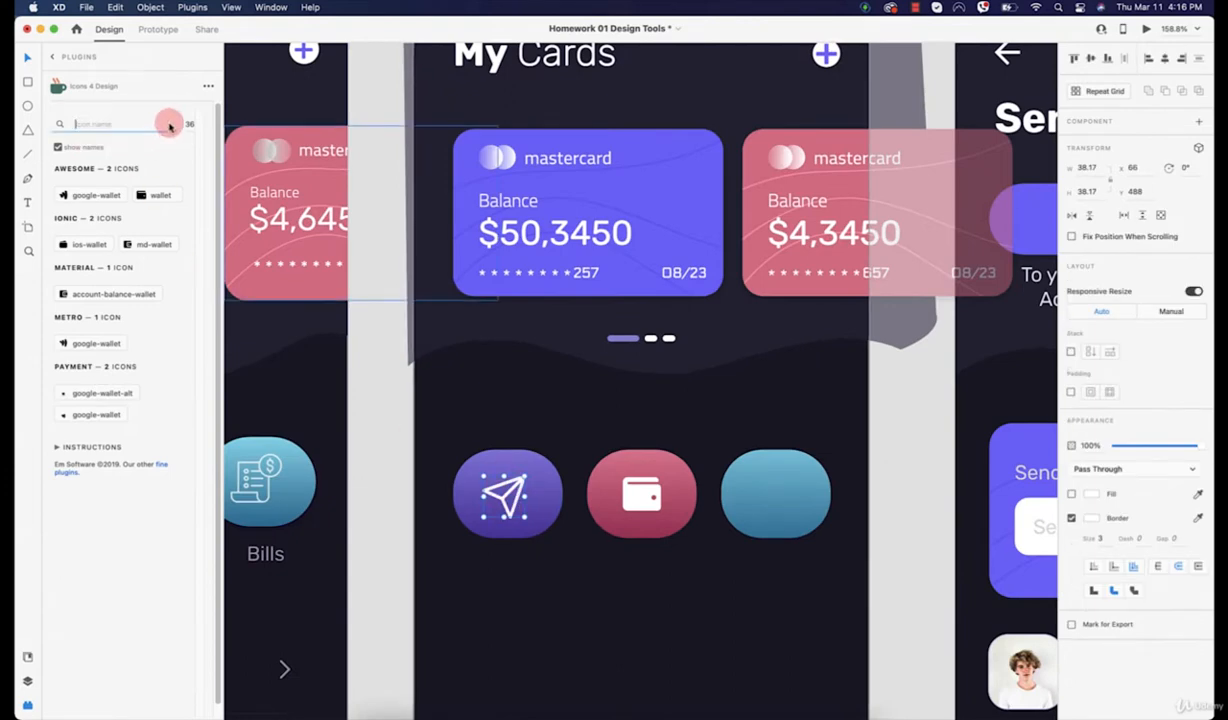
type("sen")
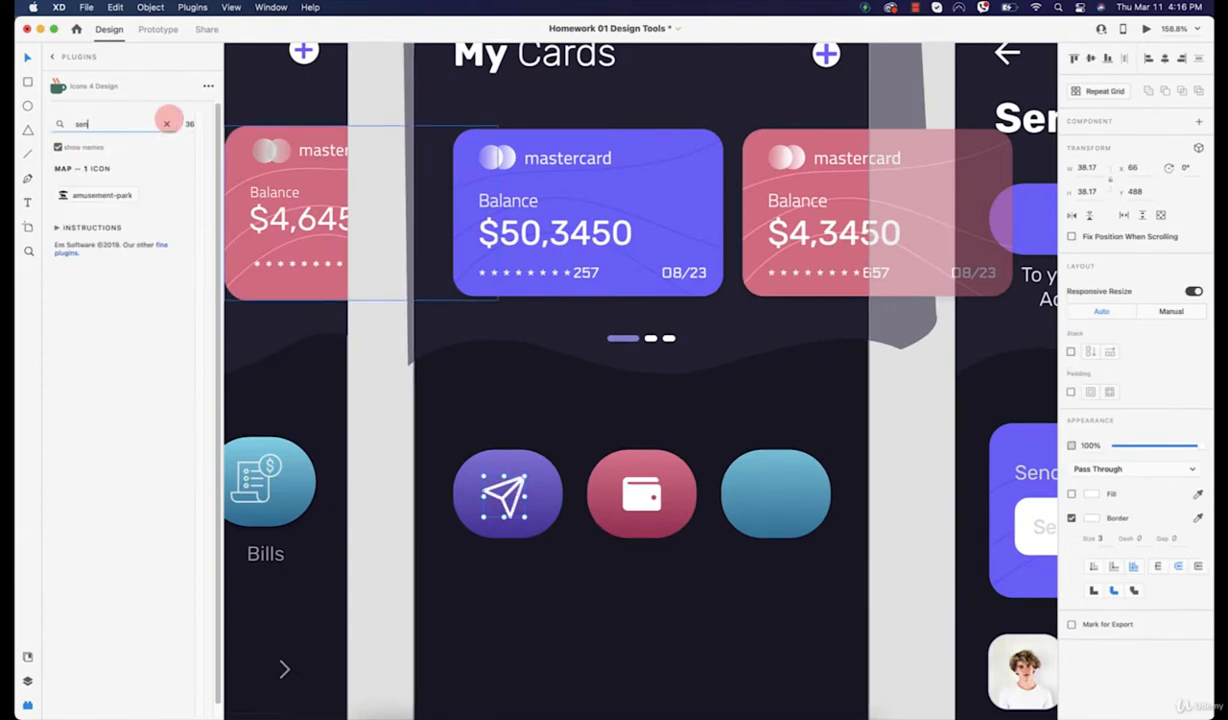
type("d")
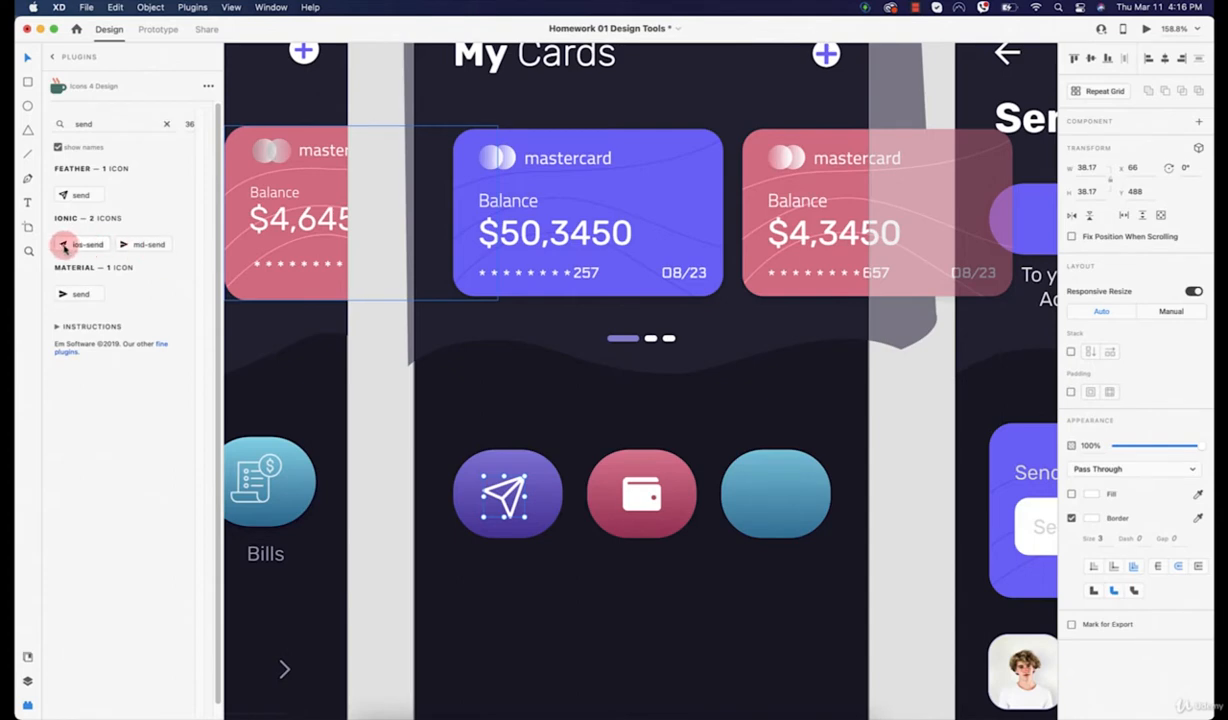
left_click(65, 248)
scroll(597, 509, "up", 5)
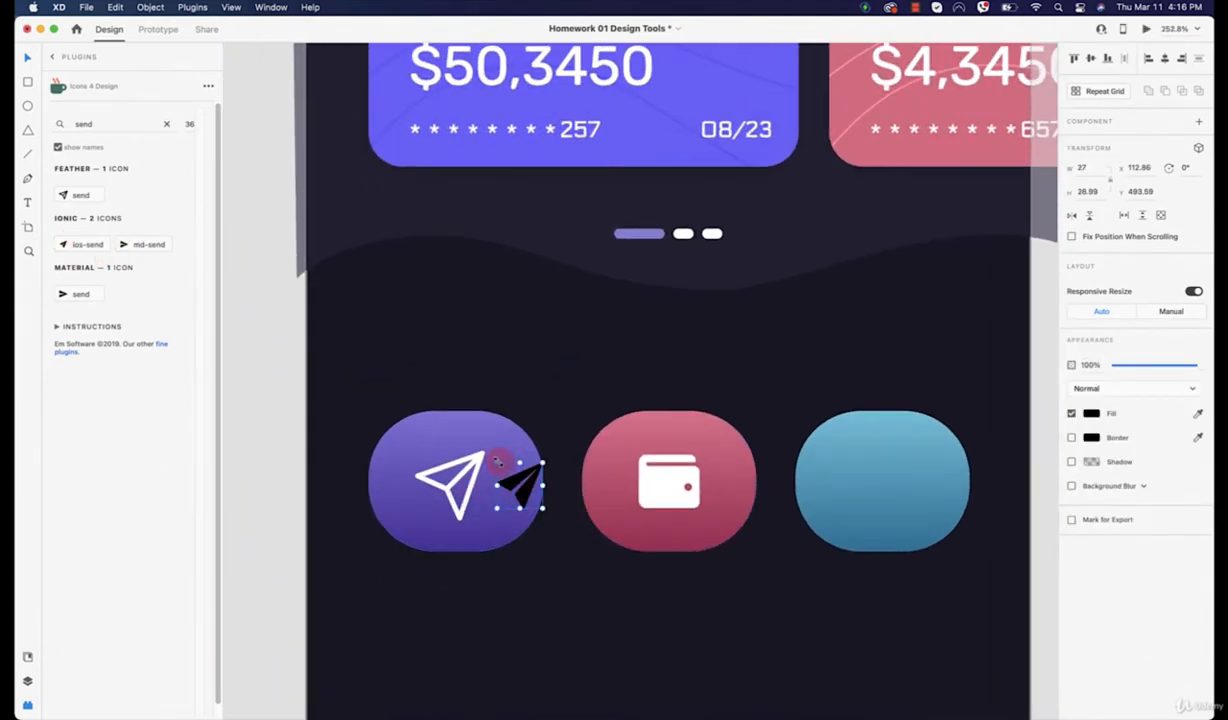
Step: Enlarge the filled send icon to 33.31 by 33.31, move it onto the purple pill and remove the outlined send icon
left_click_drag(497, 462, 469, 438)
left_click_drag(515, 480, 455, 477)
left_click(465, 475)
key("Delete")
key("ctrl+z")
Step: Center the filled send icon horizontally on the purple pill
left_click(511, 487)
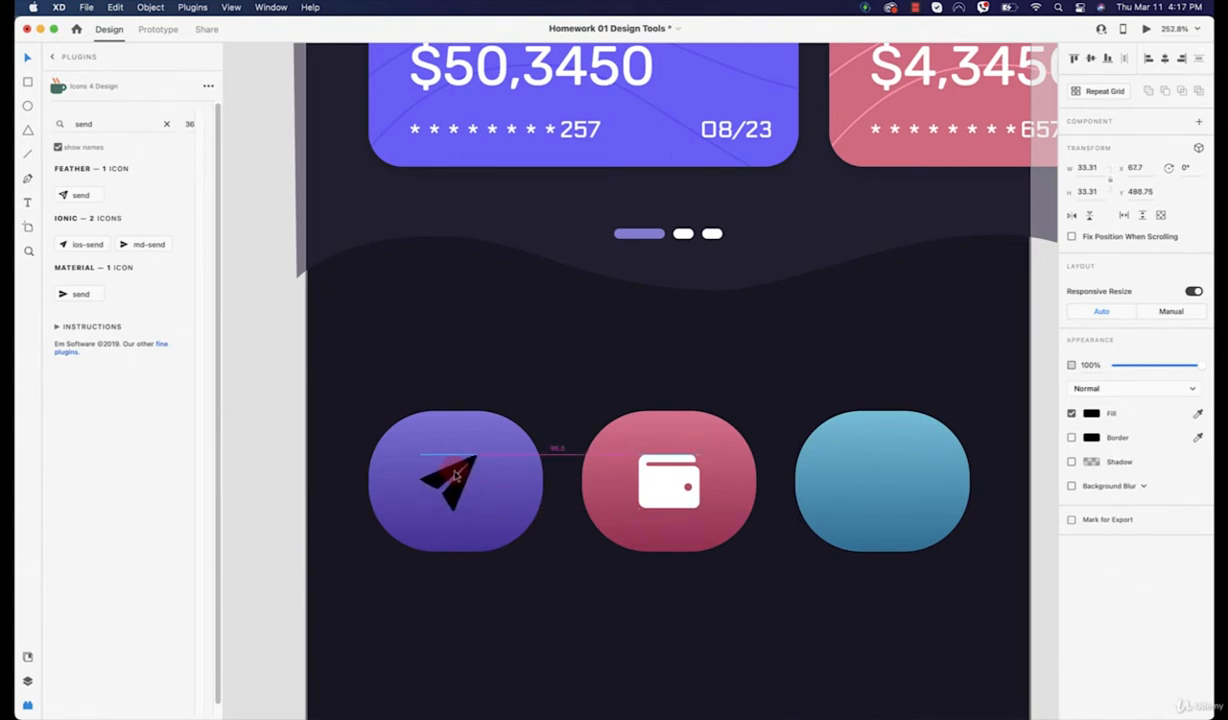
left_click(410, 510)
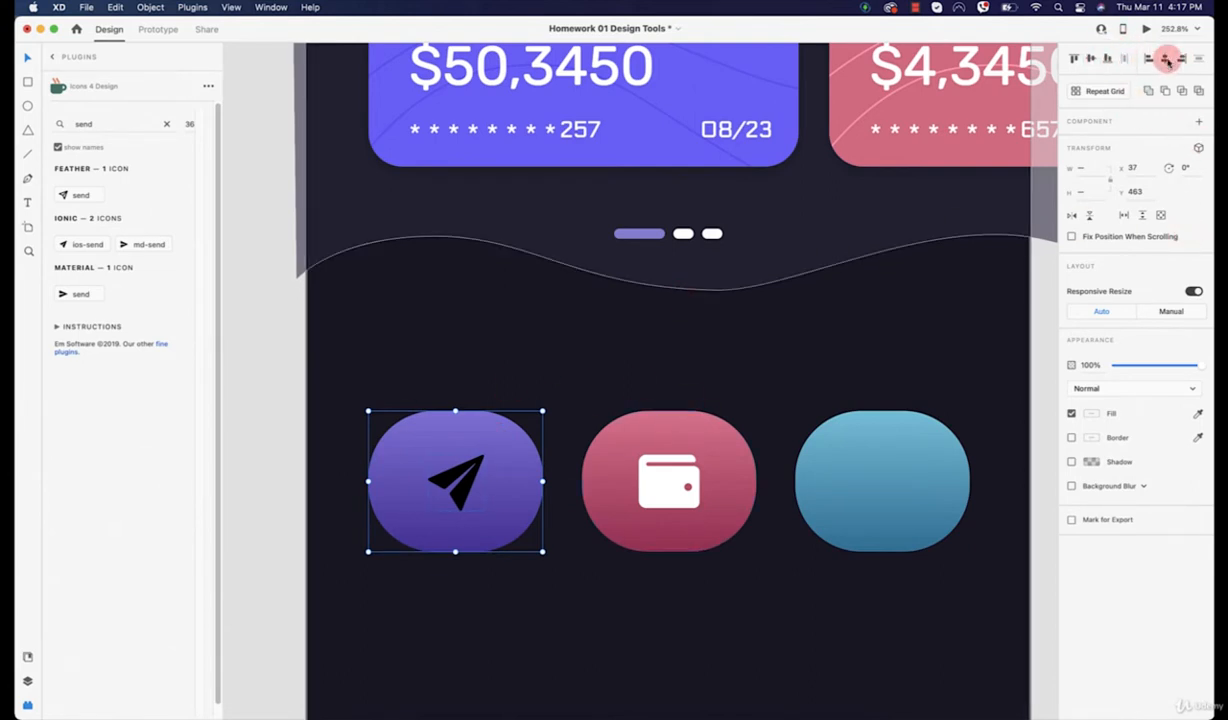
left_click(1166, 60)
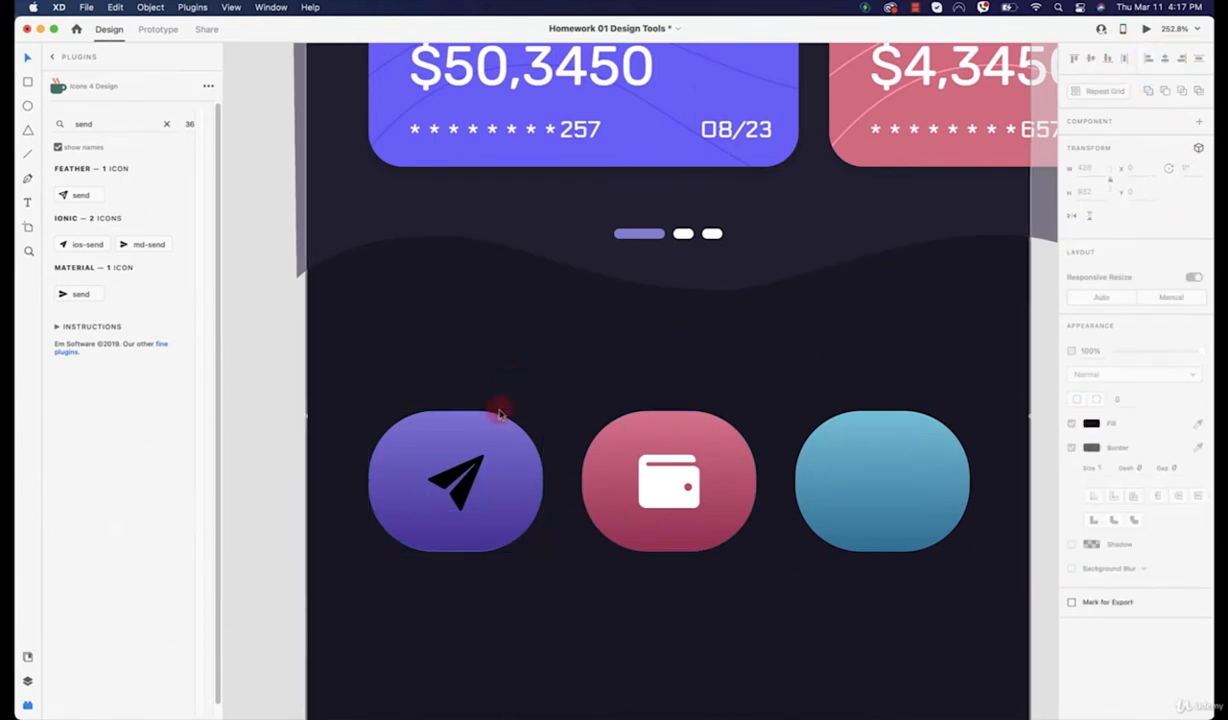
Step: Set the send icon's fill to white, hex FFFFFF
double_click(468, 478)
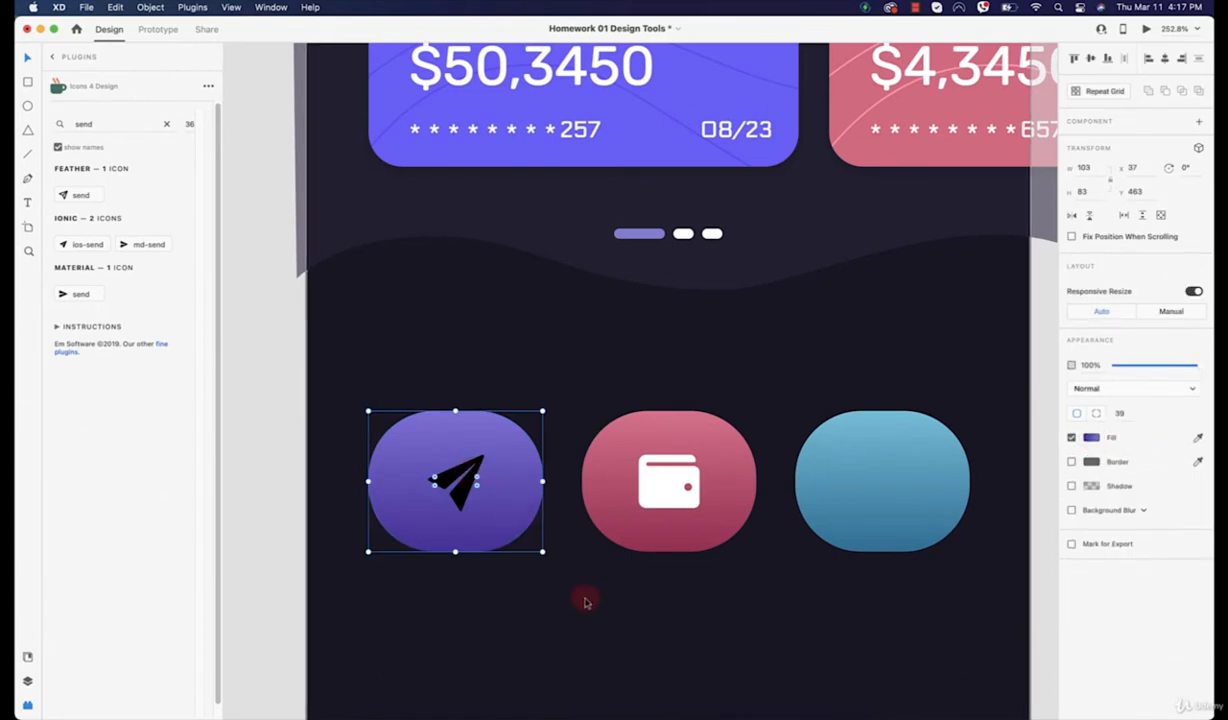
double_click(455, 480)
left_click(1091, 413)
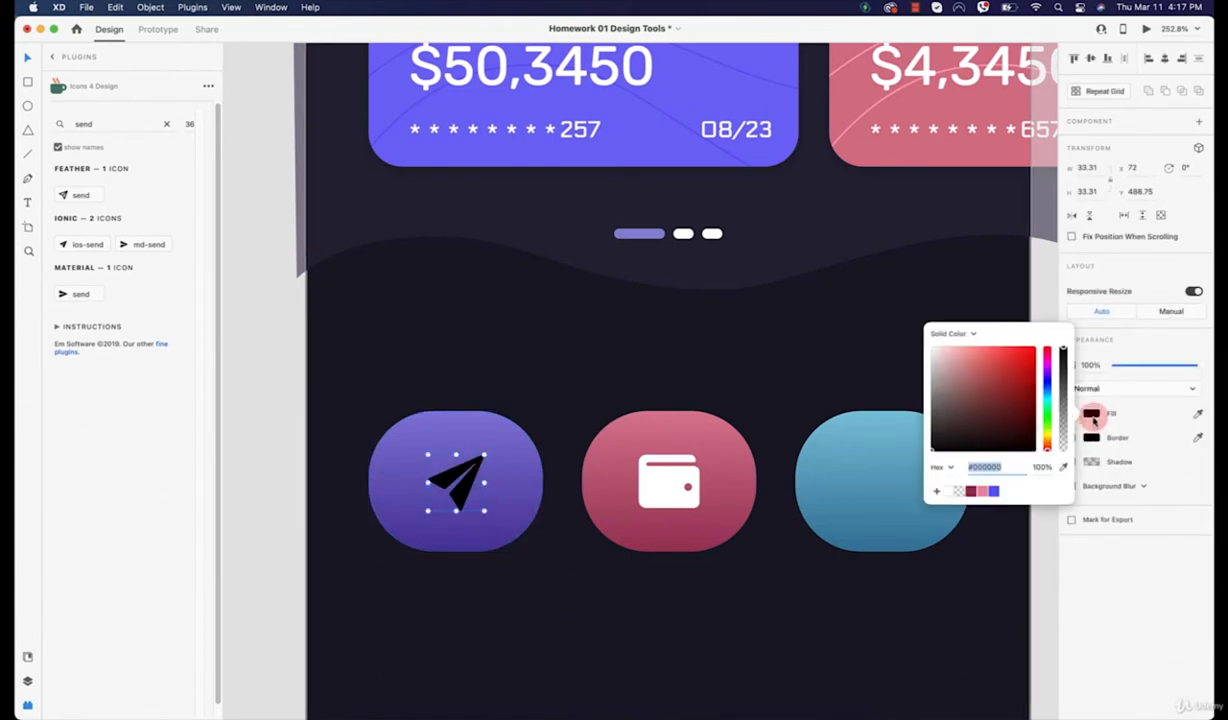
type("ffffff")
key("Return")
left_click(624, 605)
Step: Search the icon plugin for "bill" and "money" and place the Awesome money-check-alt icon on the blue pill at X 318, Y 488.75
scroll(624, 605, "down", 5)
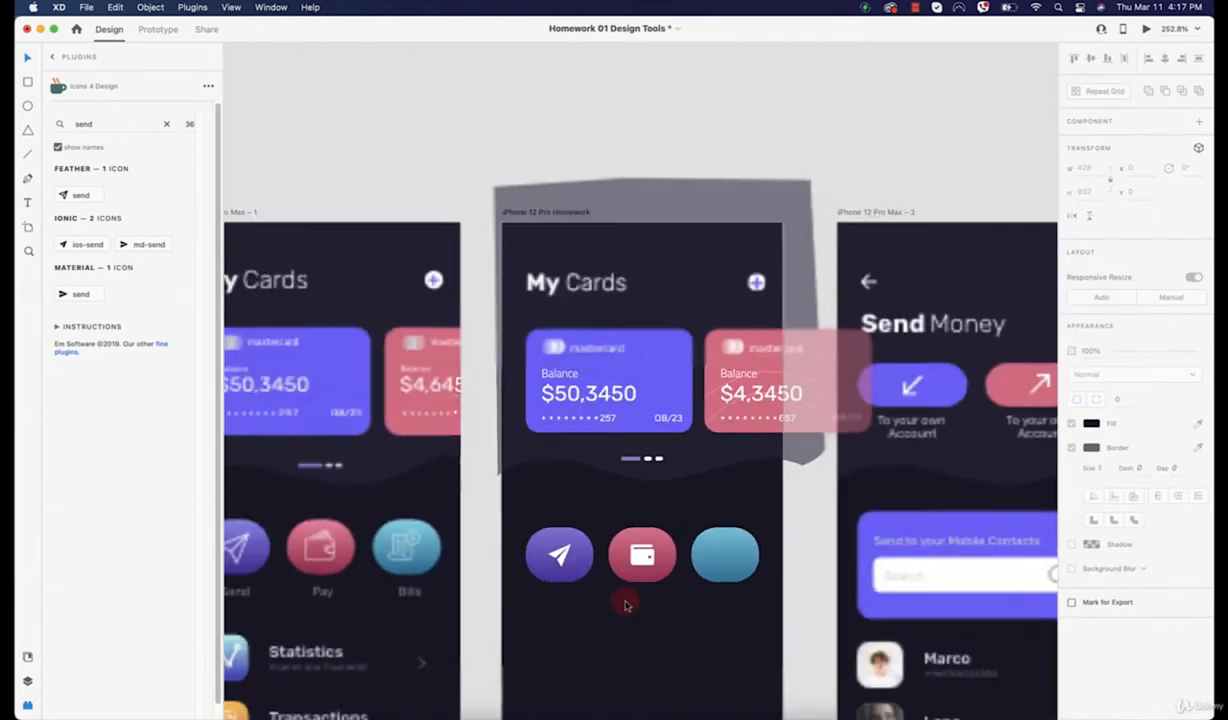
scroll(594, 565, "down", 5)
scroll(594, 565, "right", 3)
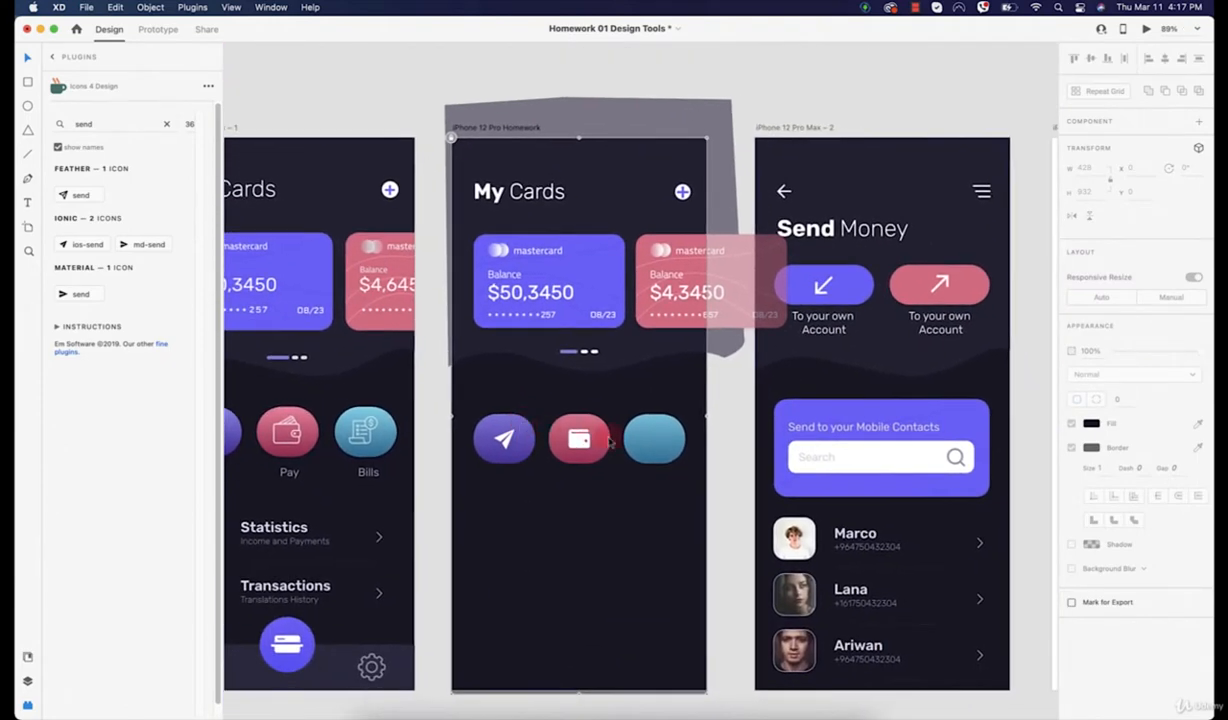
left_click(648, 428)
double_click(160, 123)
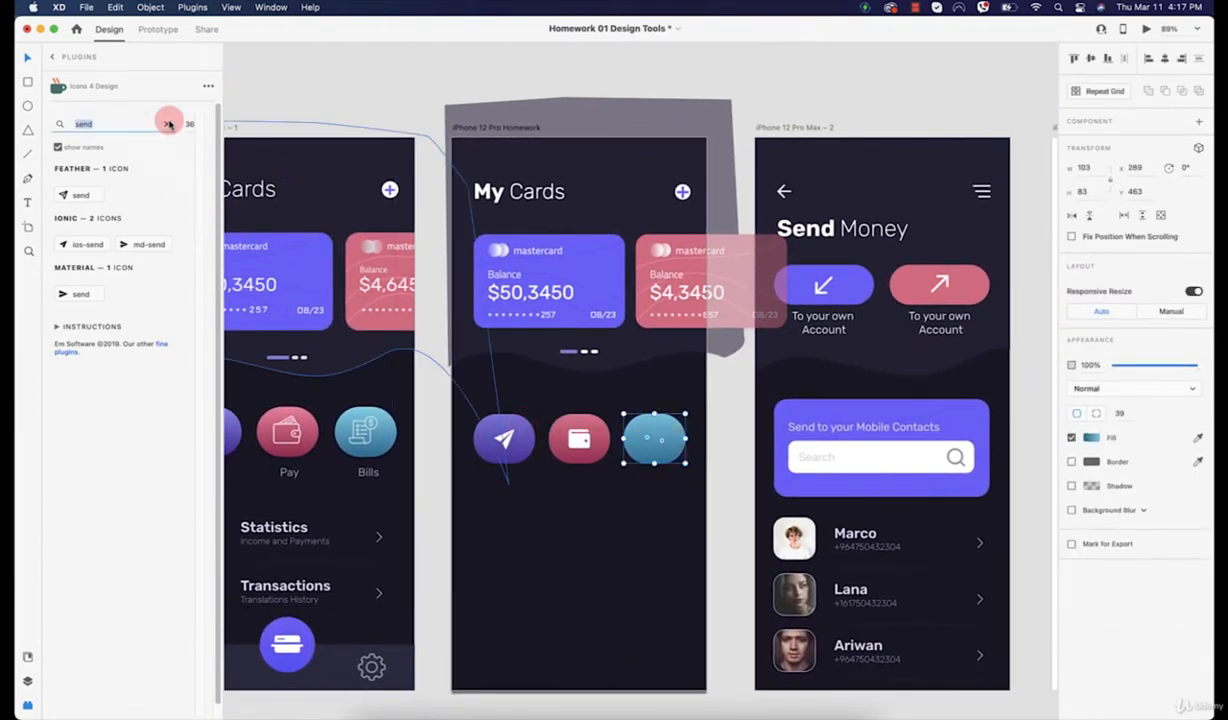
key("BackSpace")
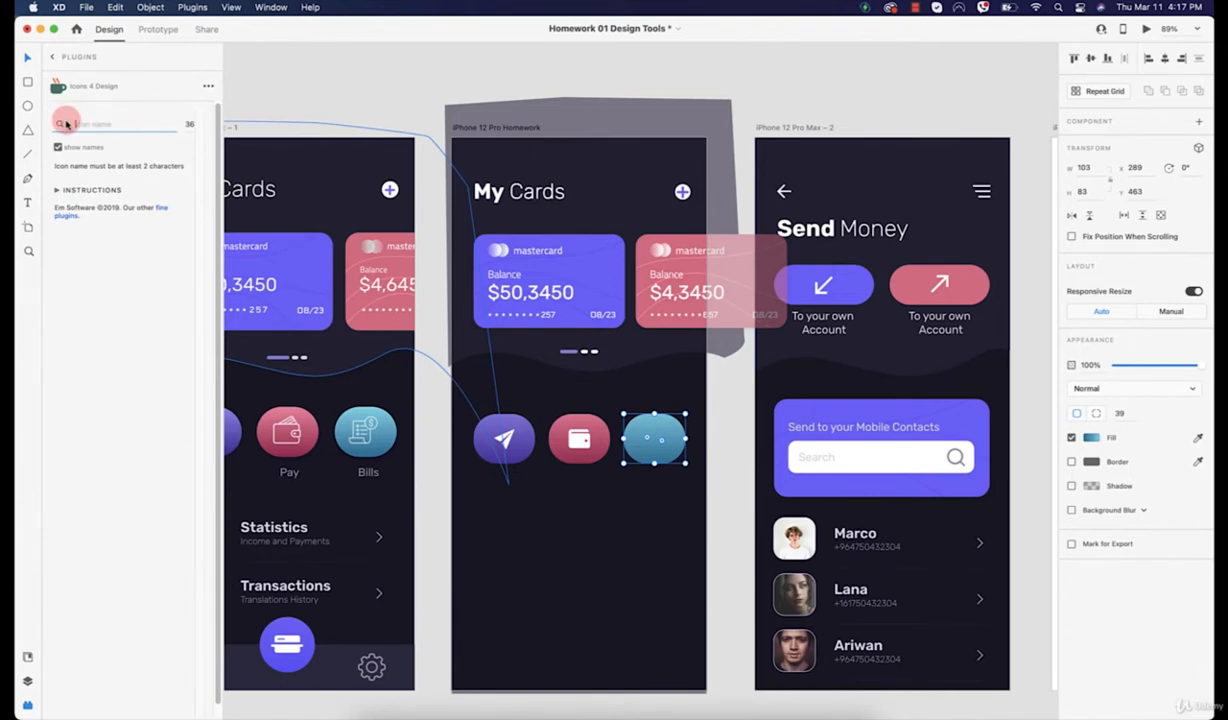
type("bill")
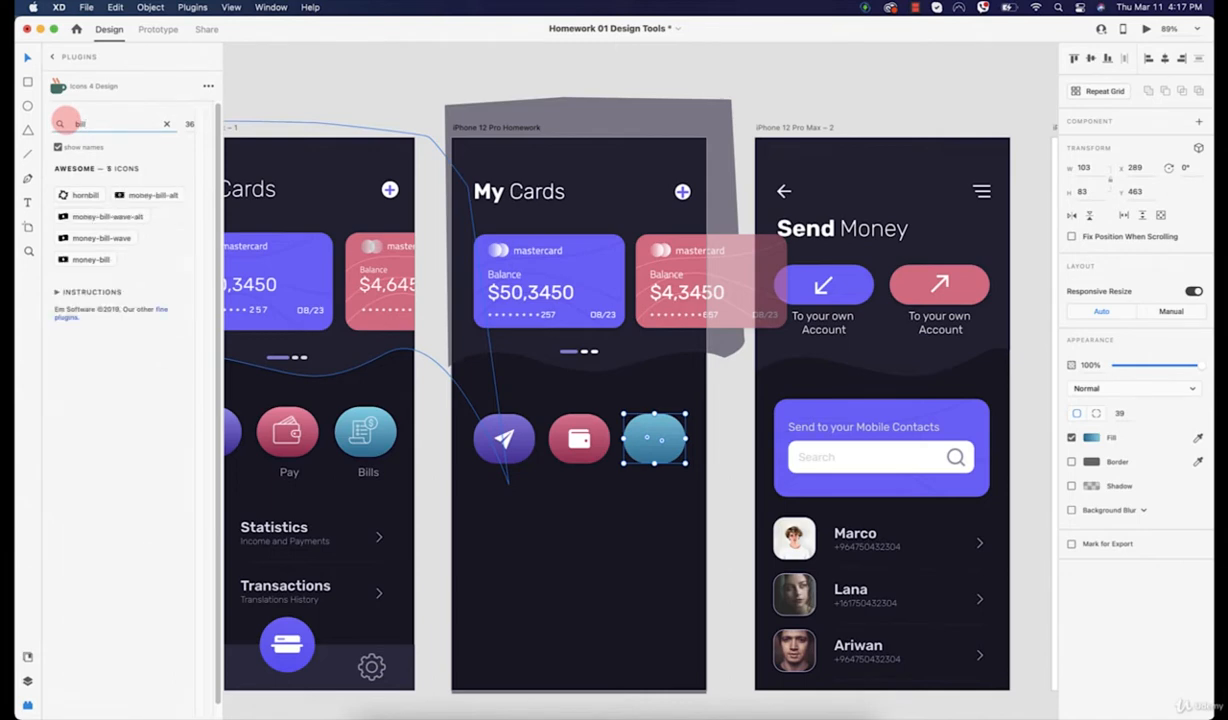
key("BackSpace")
key("BackSpace")
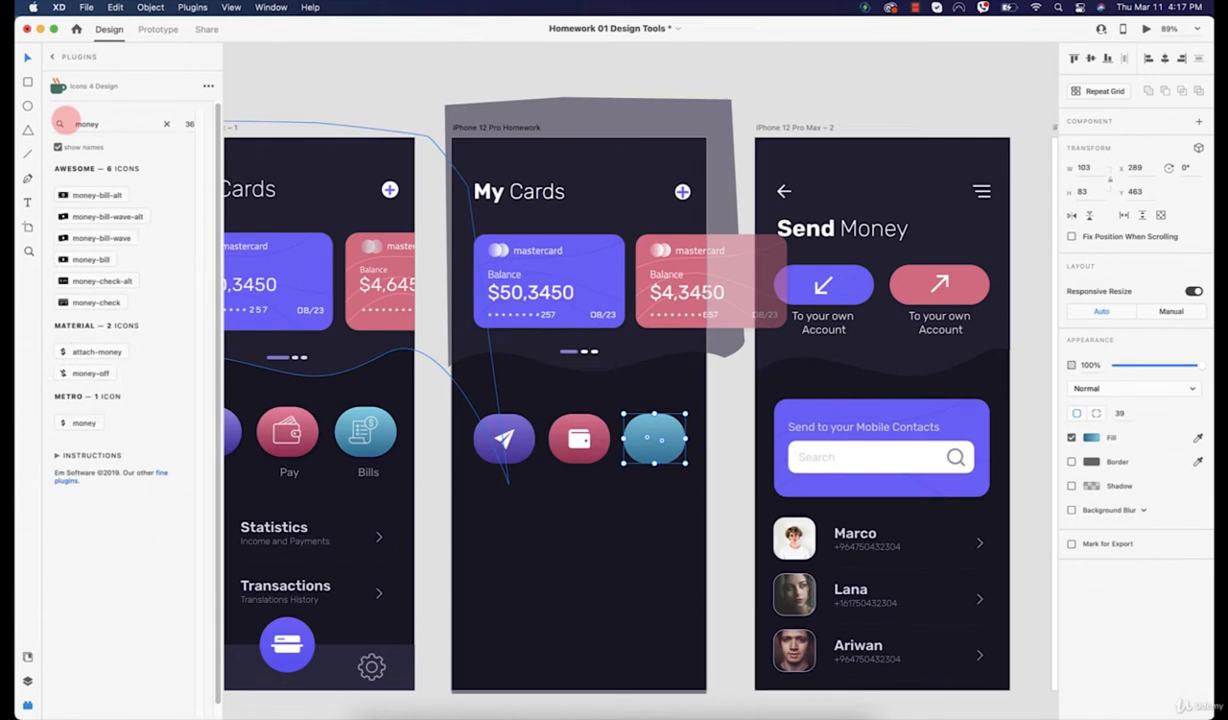
left_click(80, 281)
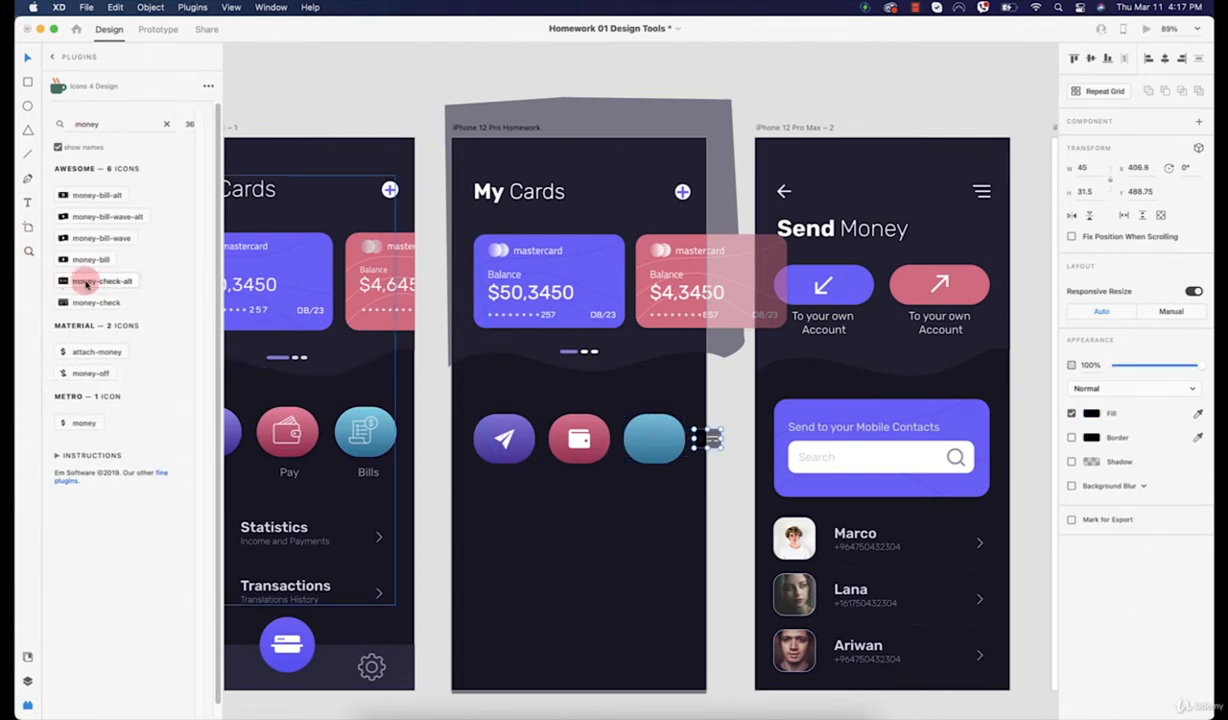
scroll(757, 466, "up", 3)
left_click_drag(700, 432, 629, 438)
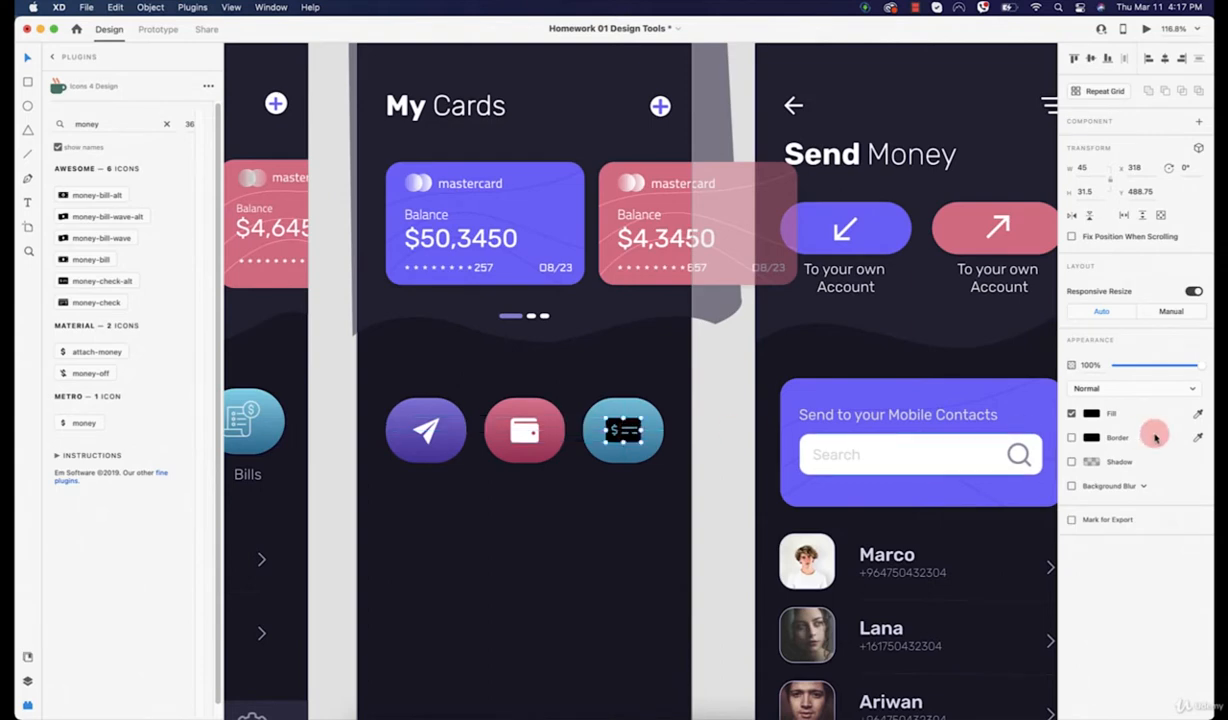
Step: Make the money-check icon's fill white
left_click(1093, 414)
left_click_drag(976, 438, 845, 305)
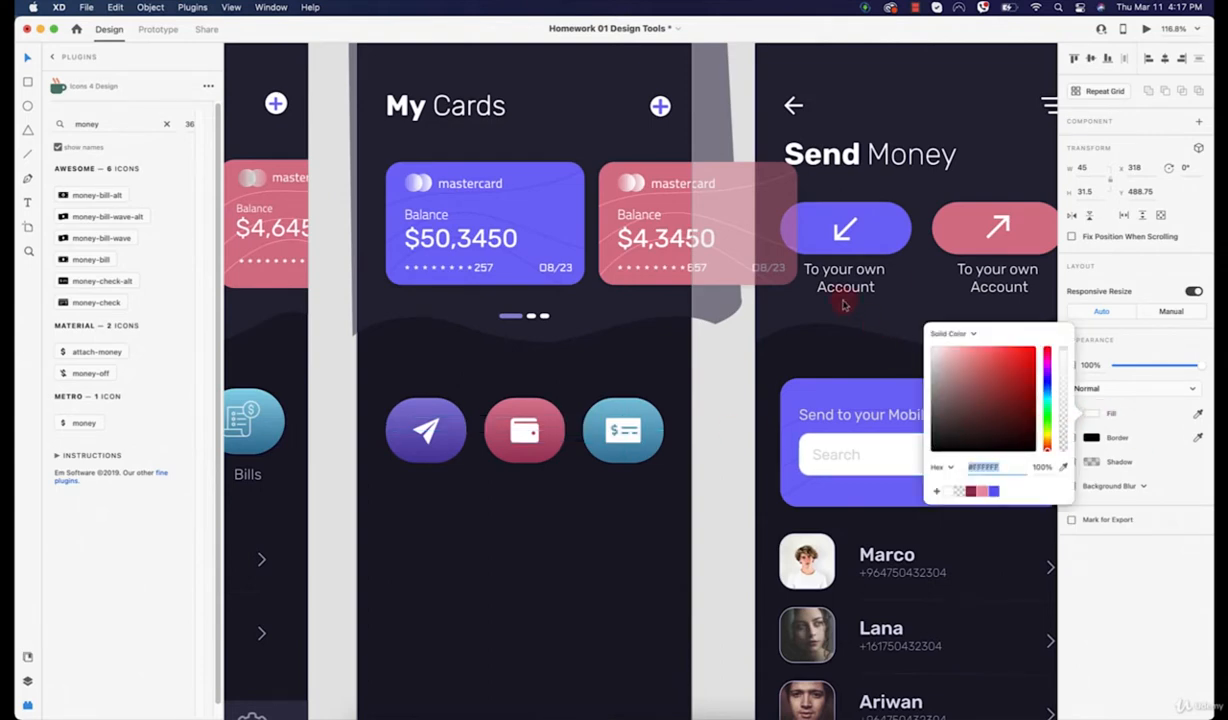
left_click(606, 536)
Step: Import wallet.svg from the Icons folder in Finder and move it over the pill buttons on the homework artboard
scroll(606, 536, "down", 5)
left_click_drag(601, 571, 661, 456)
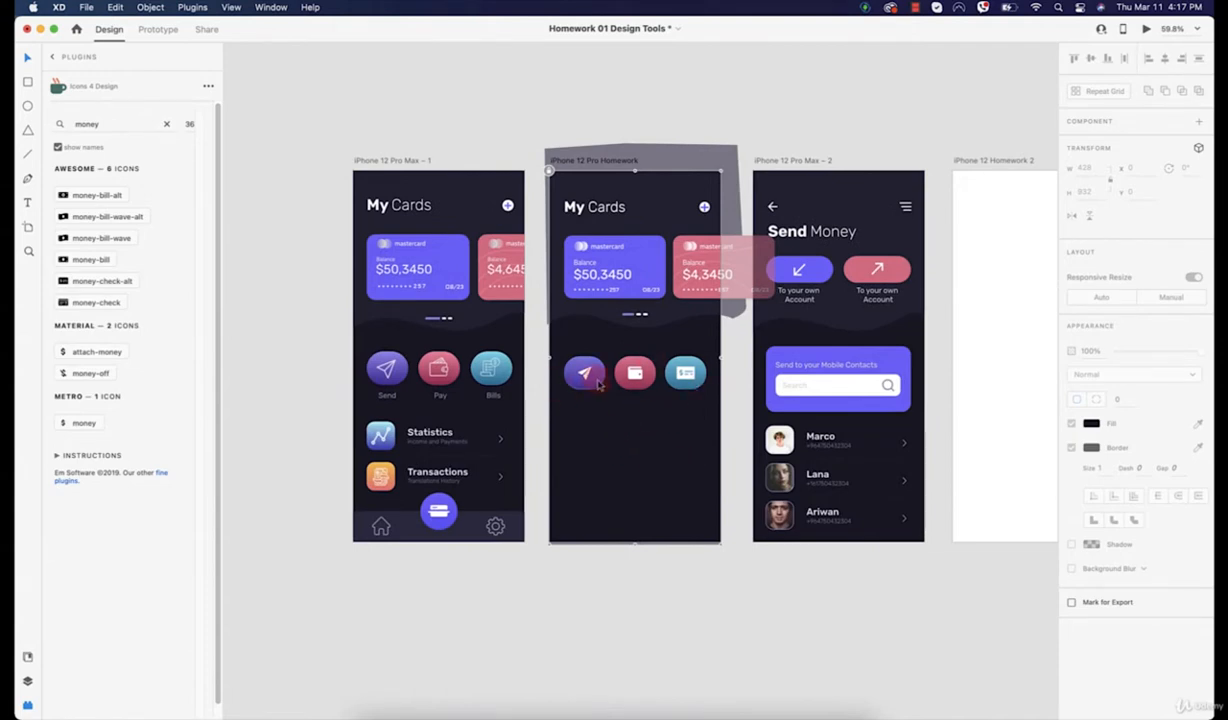
scroll(598, 385, "up", 3)
mouse_move(667, 700)
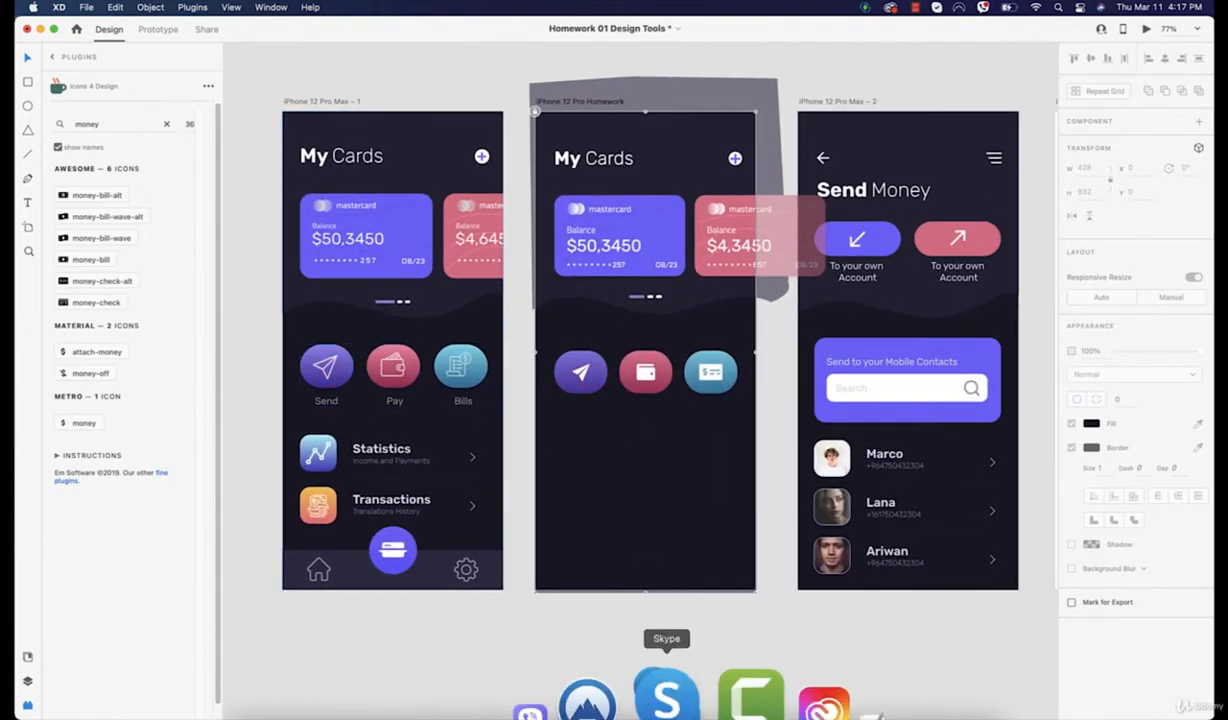
left_click(350, 700)
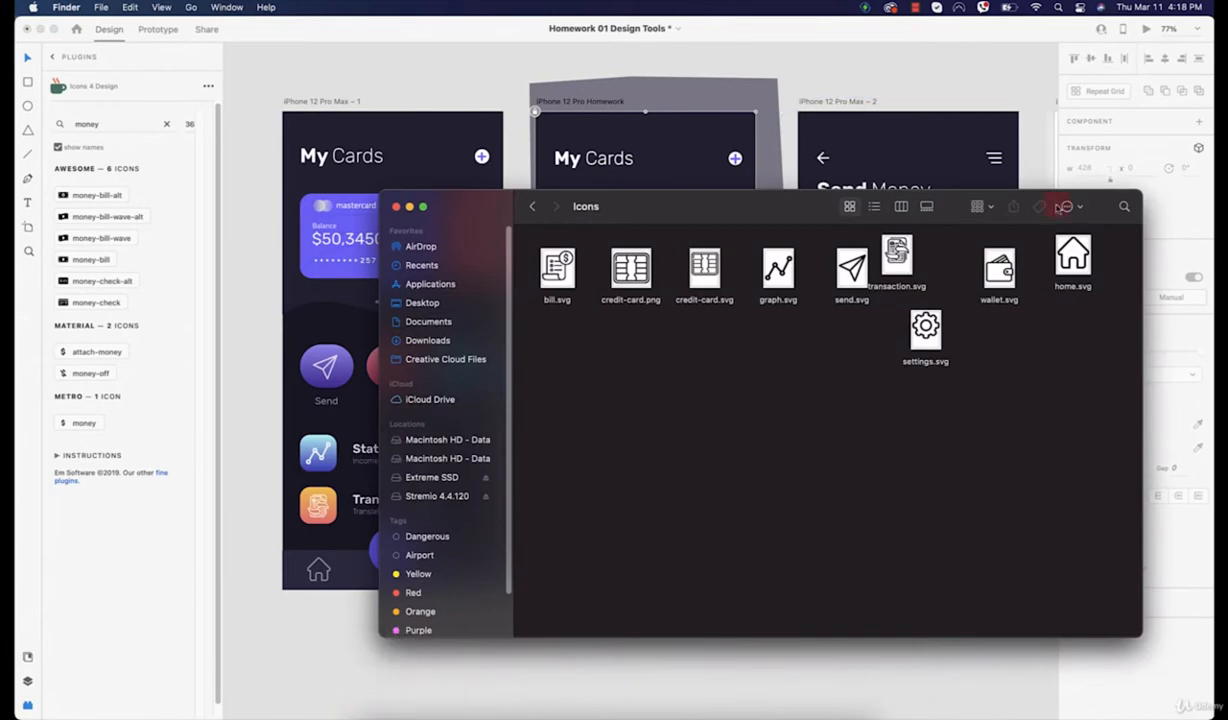
left_click_drag(787, 205, 553, 456)
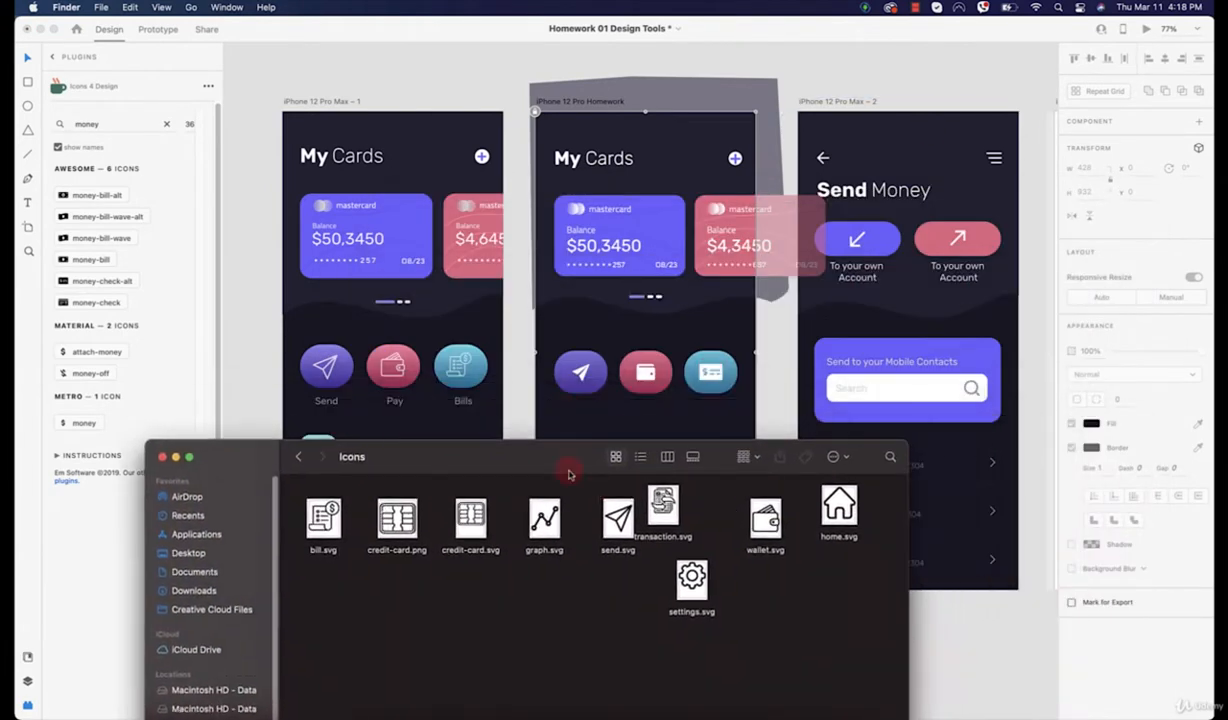
left_click_drag(773, 520, 718, 425)
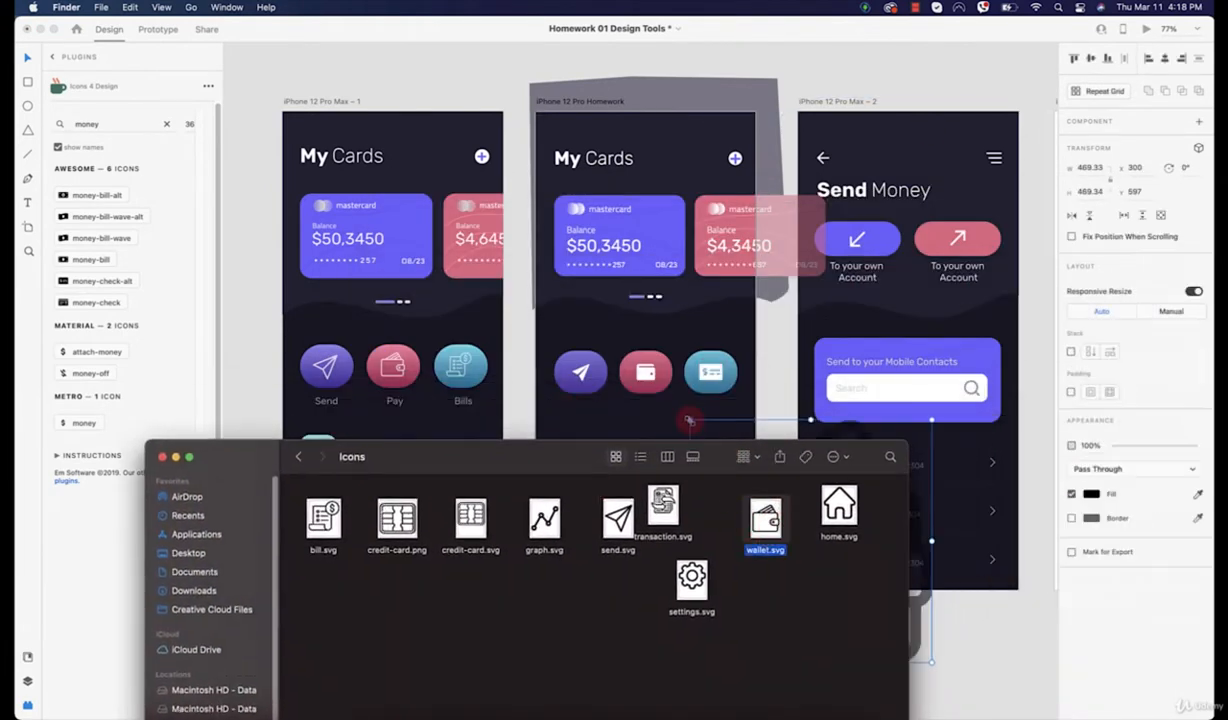
left_click_drag(740, 480, 608, 412)
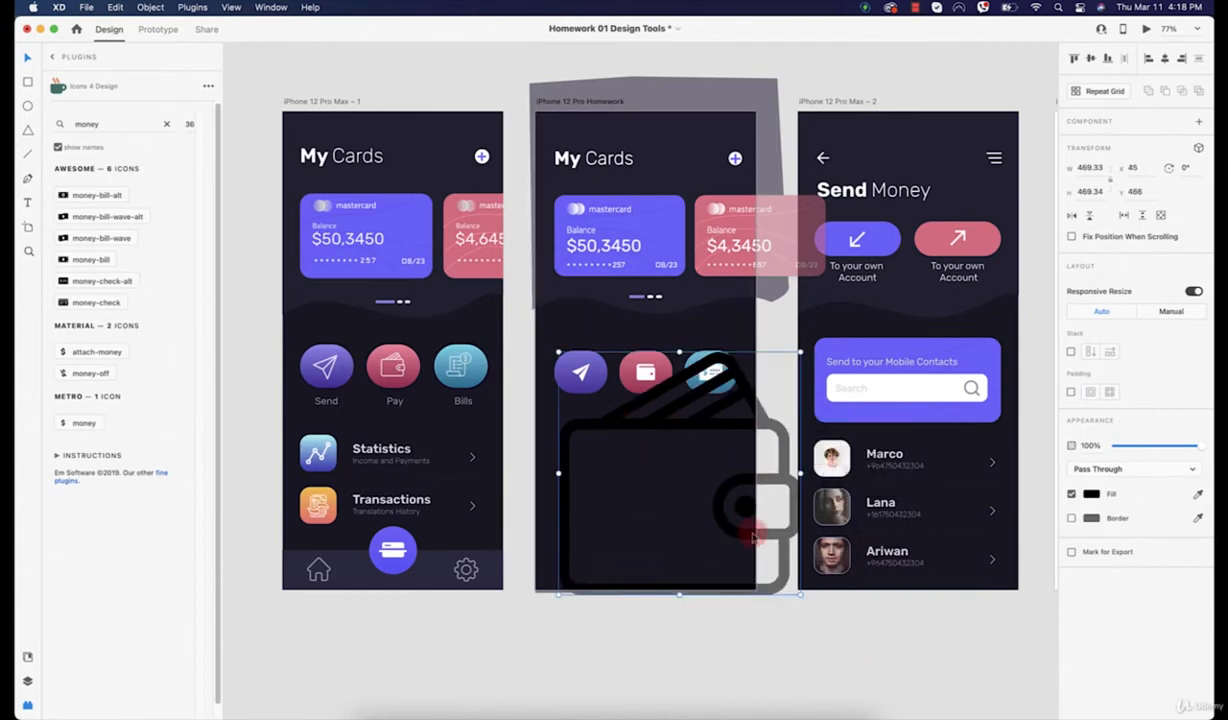
Step: Shrink the imported wallet icon to about 56 by 56 and make its fill white
left_click_drag(800, 592, 588, 386)
left_click(1092, 494)
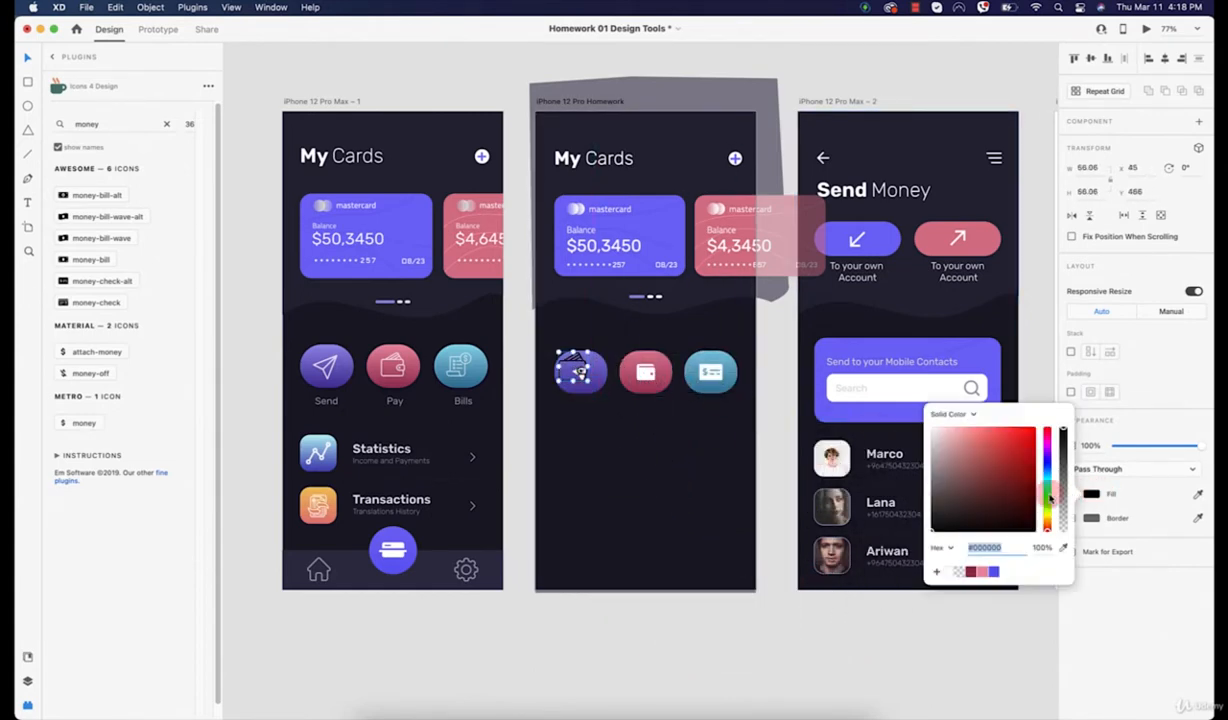
left_click(585, 416)
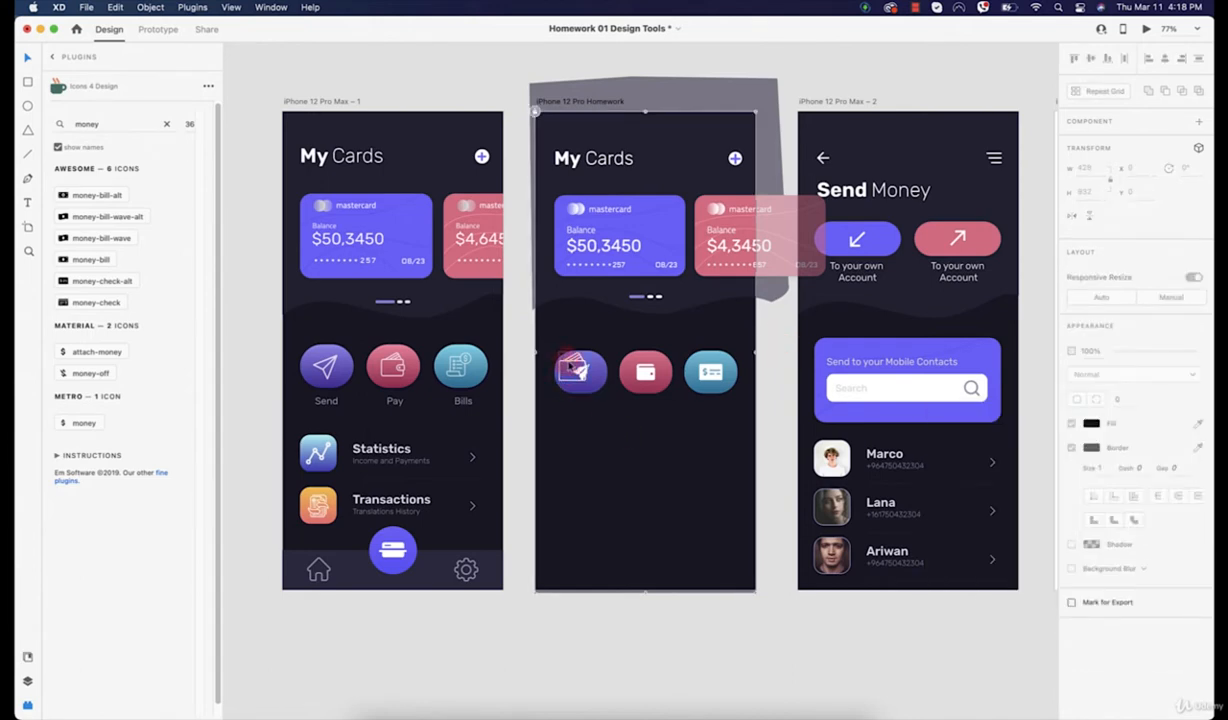
Step: Delete the imported wallet icon from the purple pill
left_click(571, 366)
key("Delete")
left_click(643, 398)
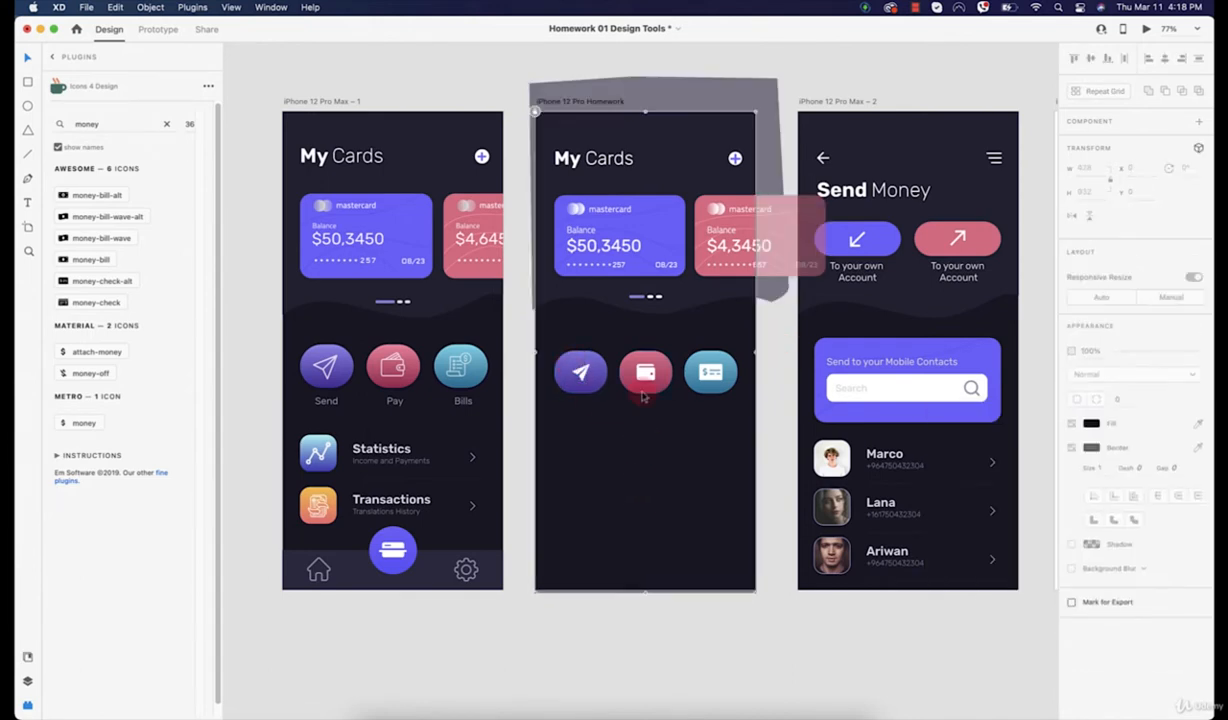
left_click_drag(684, 464, 691, 362)
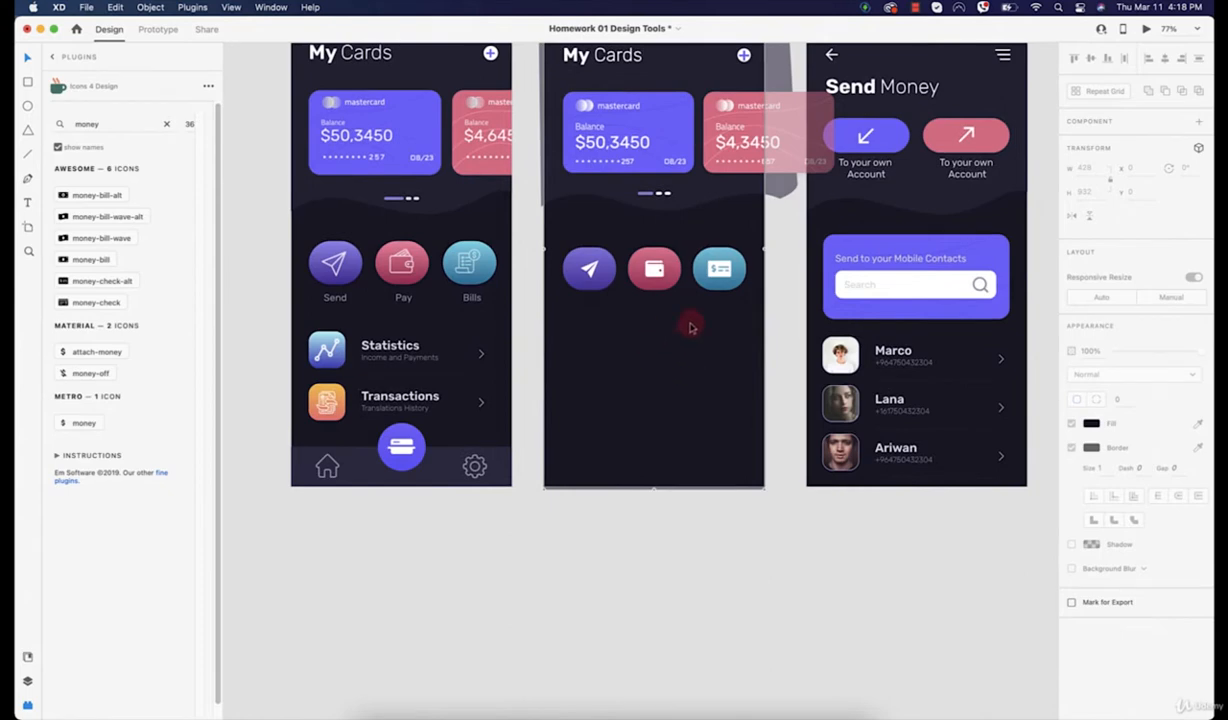
scroll(595, 311, "up", 5)
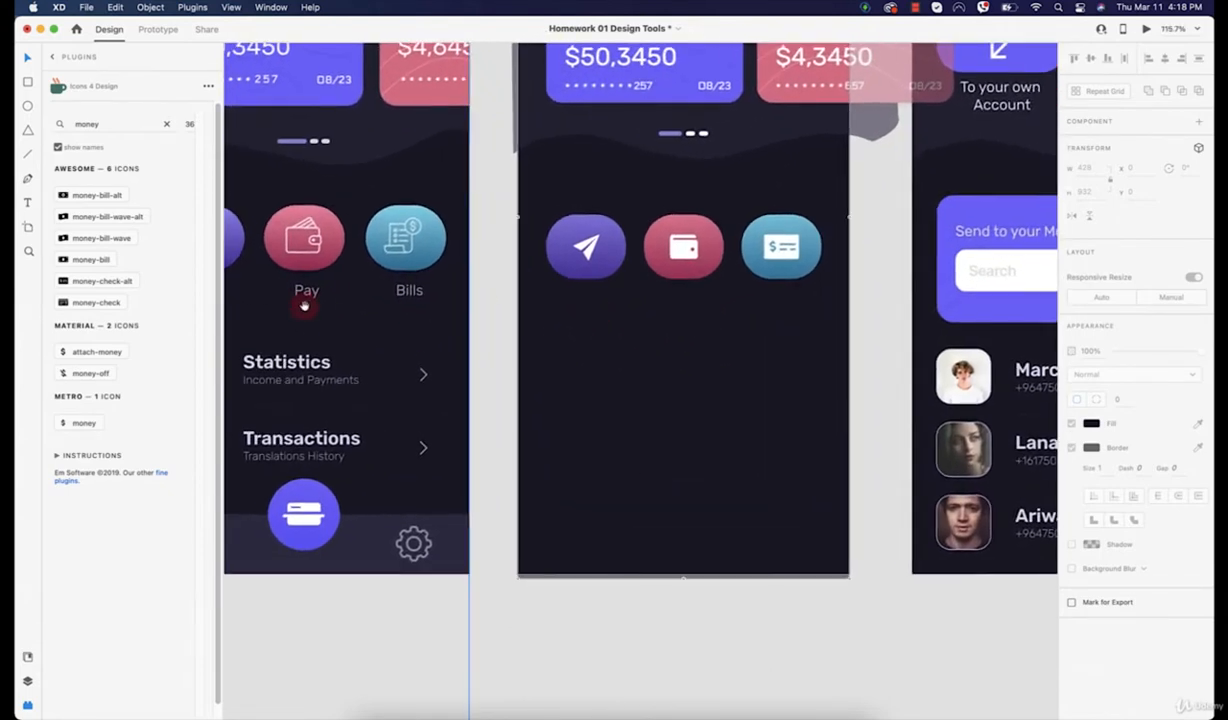
Step: Add the text "Send" in the Rubik font below the purple button on the homework artboard
scroll(304, 306, "left", 4)
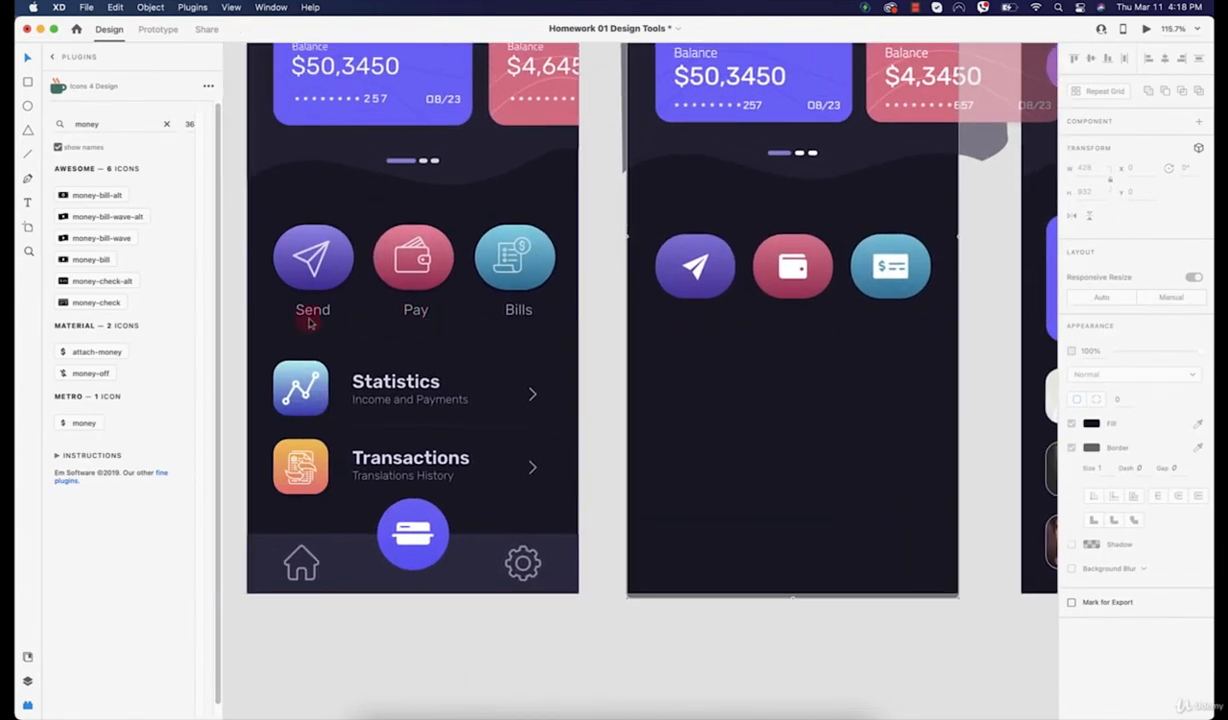
left_click(24, 200)
left_click(679, 348)
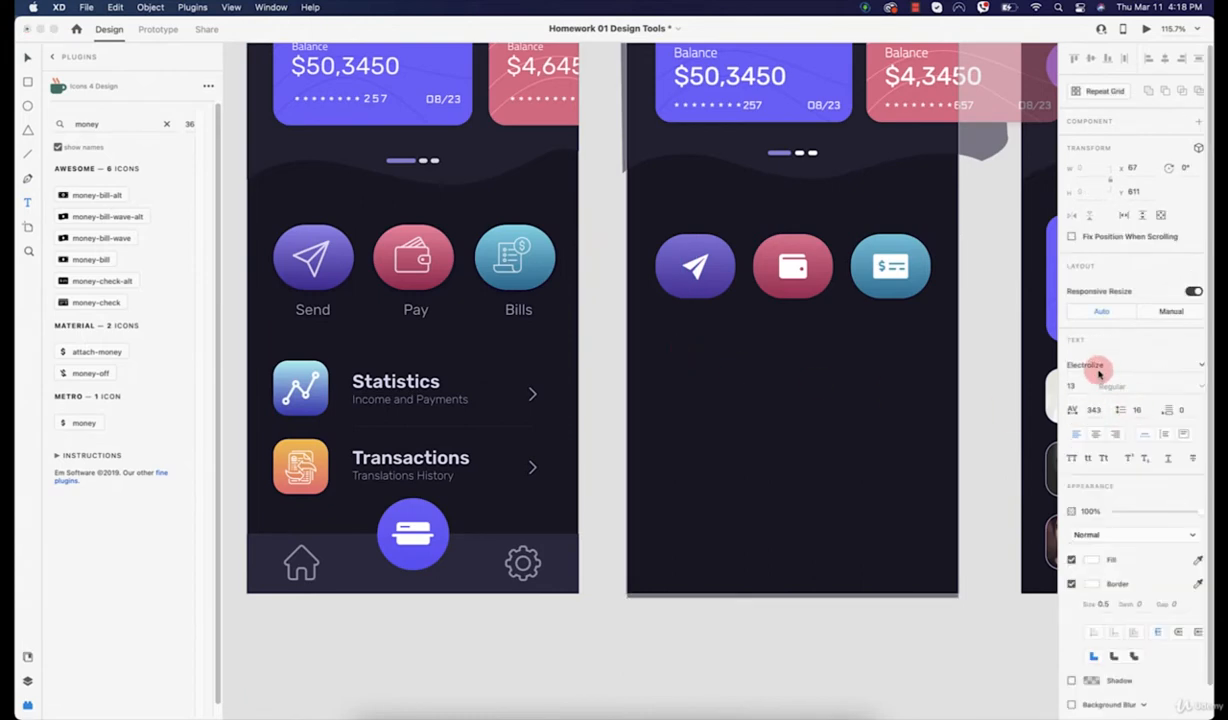
left_click(1101, 366)
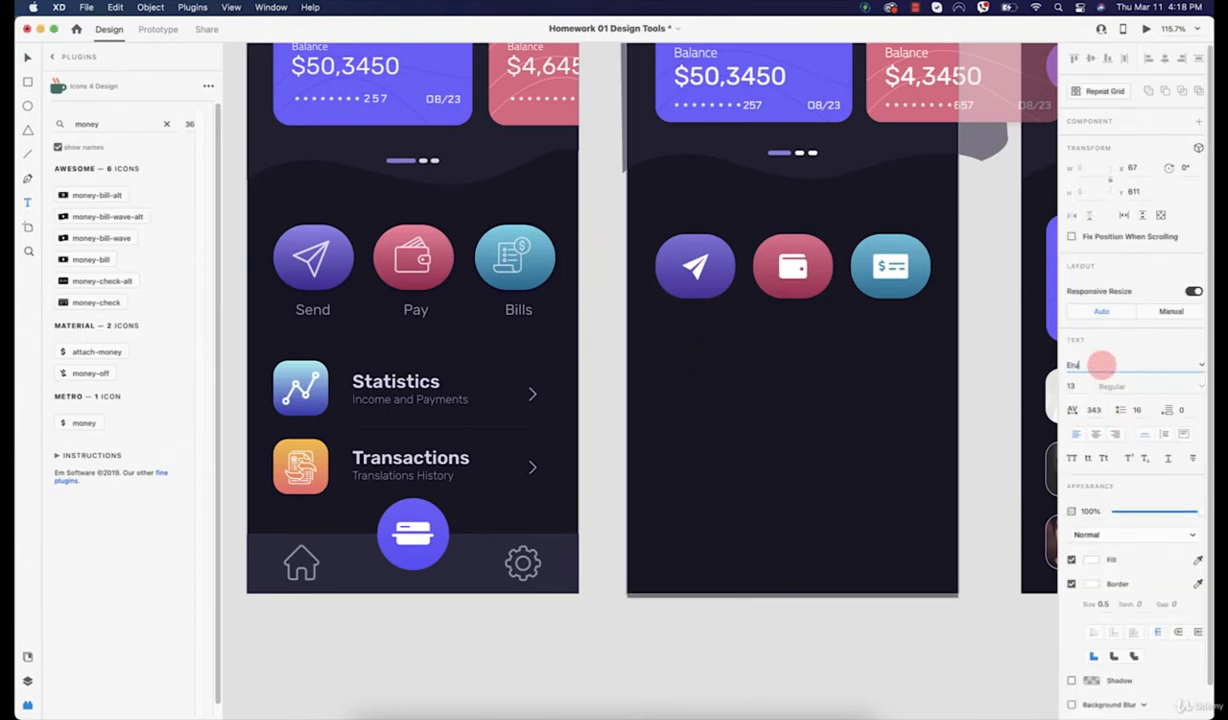
key("Return")
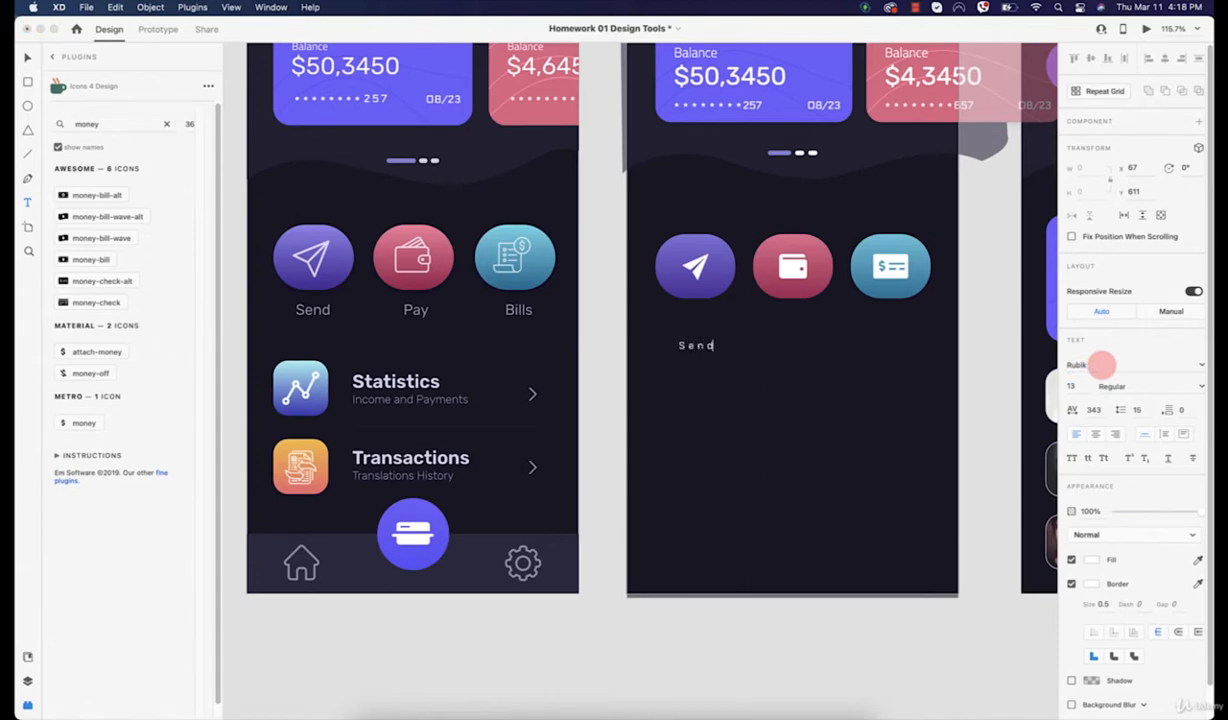
Step: Set the whole "Send" label's character spacing to 0 and its font size to 25
key("super+a")
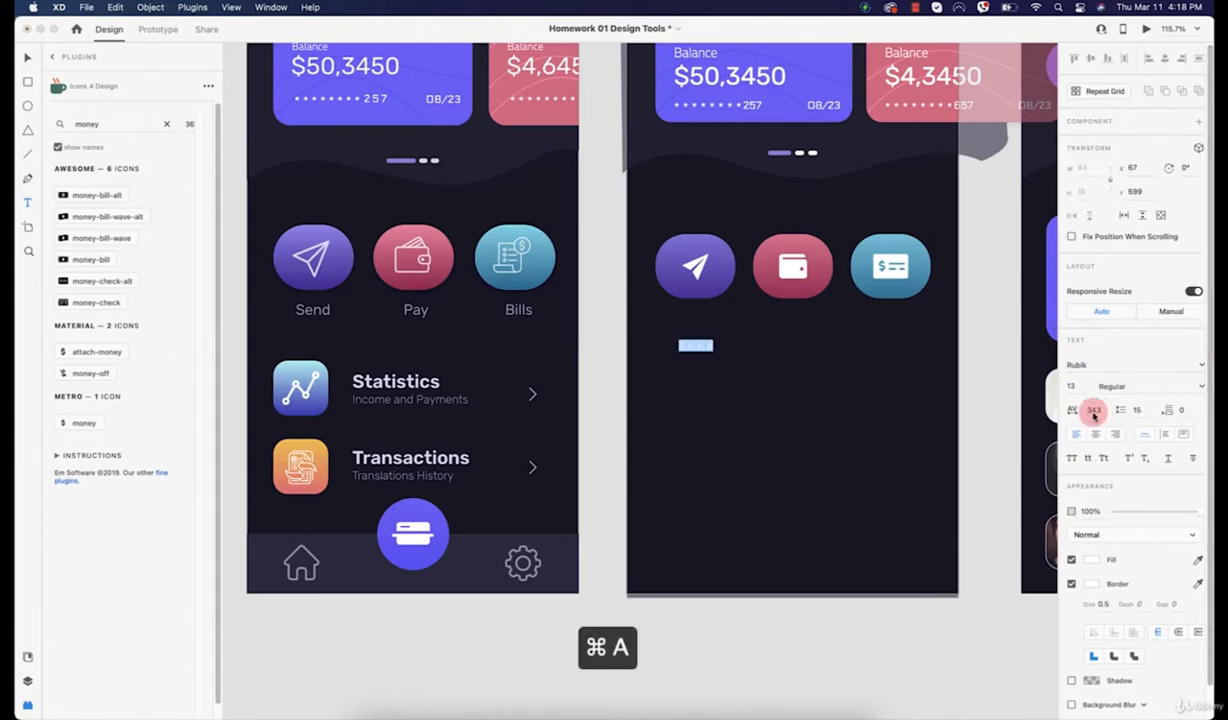
left_click(1094, 410)
type("0")
key("Return")
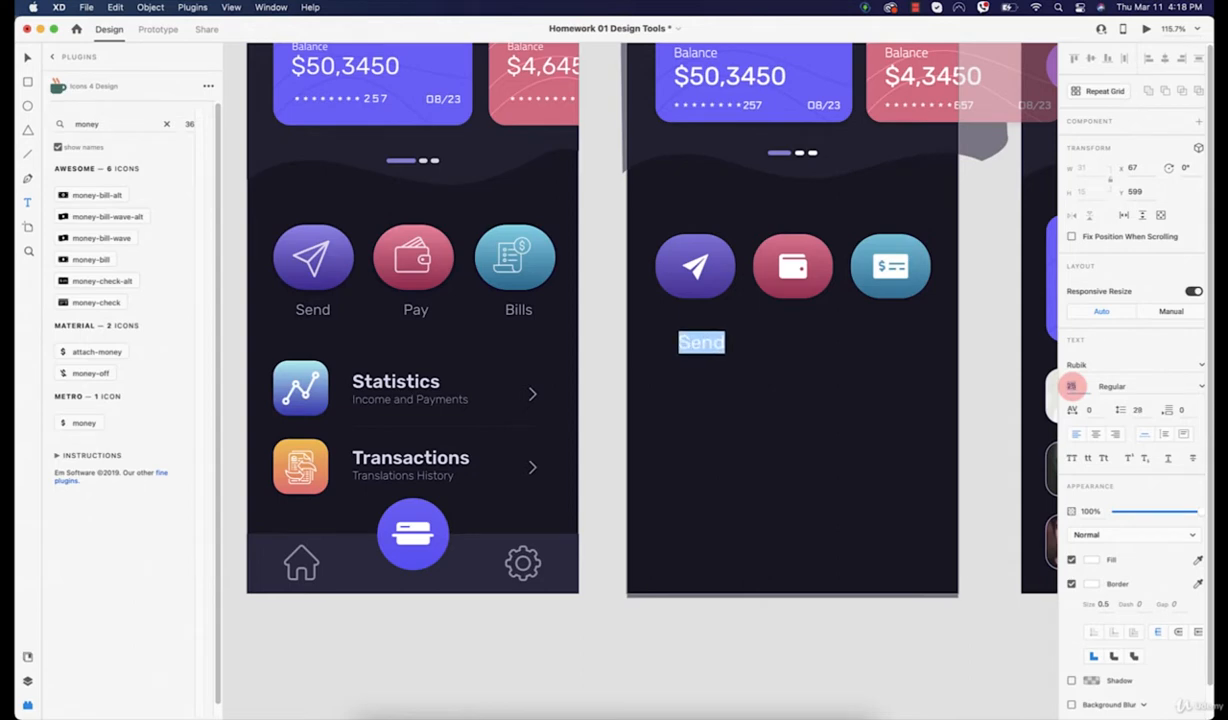
left_click(1071, 386)
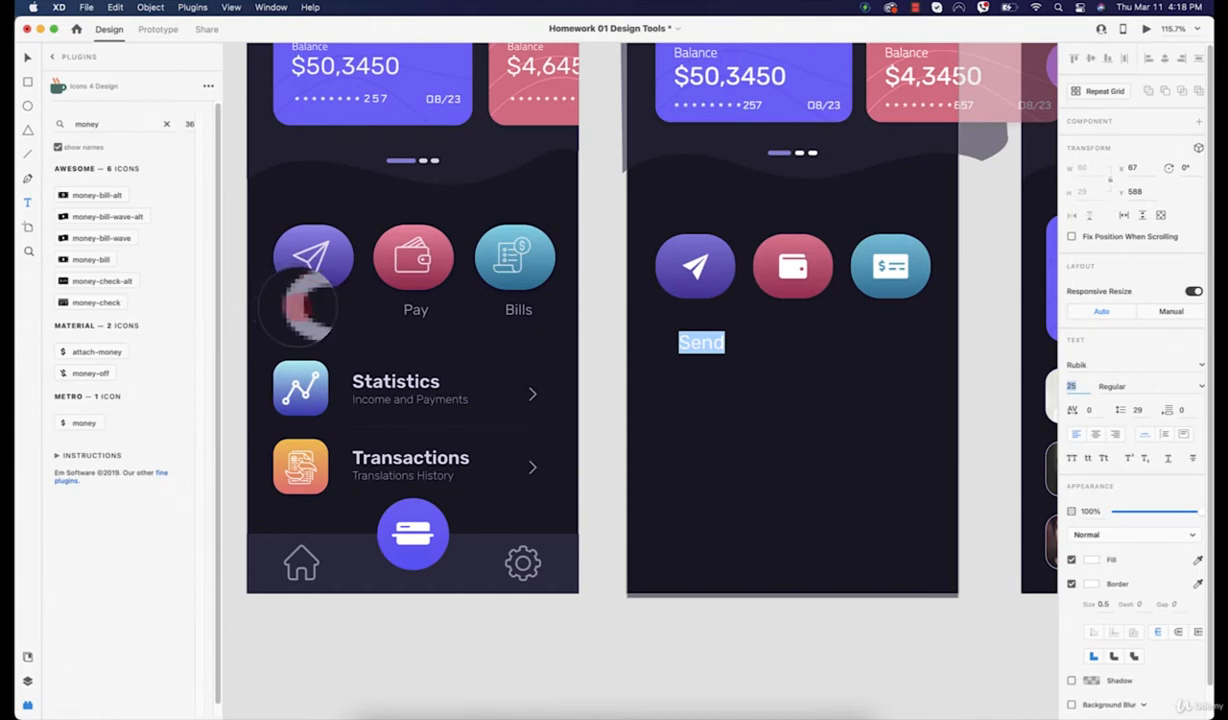
Step: Fill the "Send" label with the grey sampled from the reference label and remove its border
left_click(299, 310)
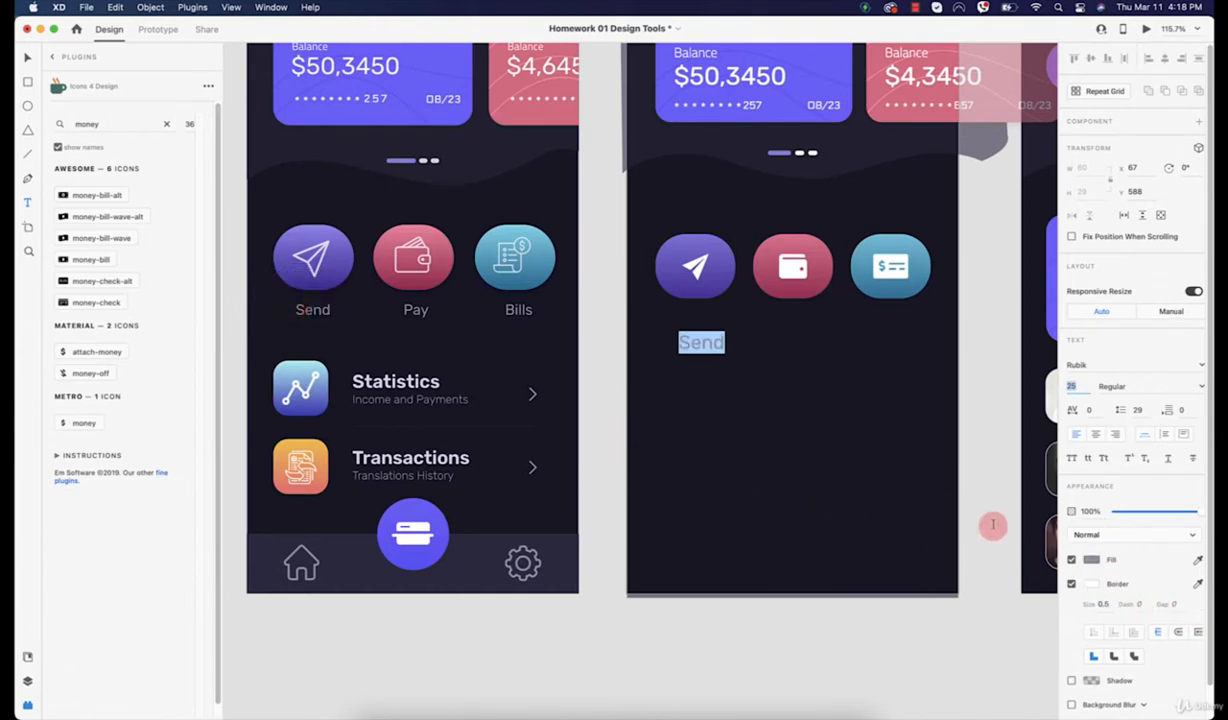
left_click(28, 58)
key("Escape")
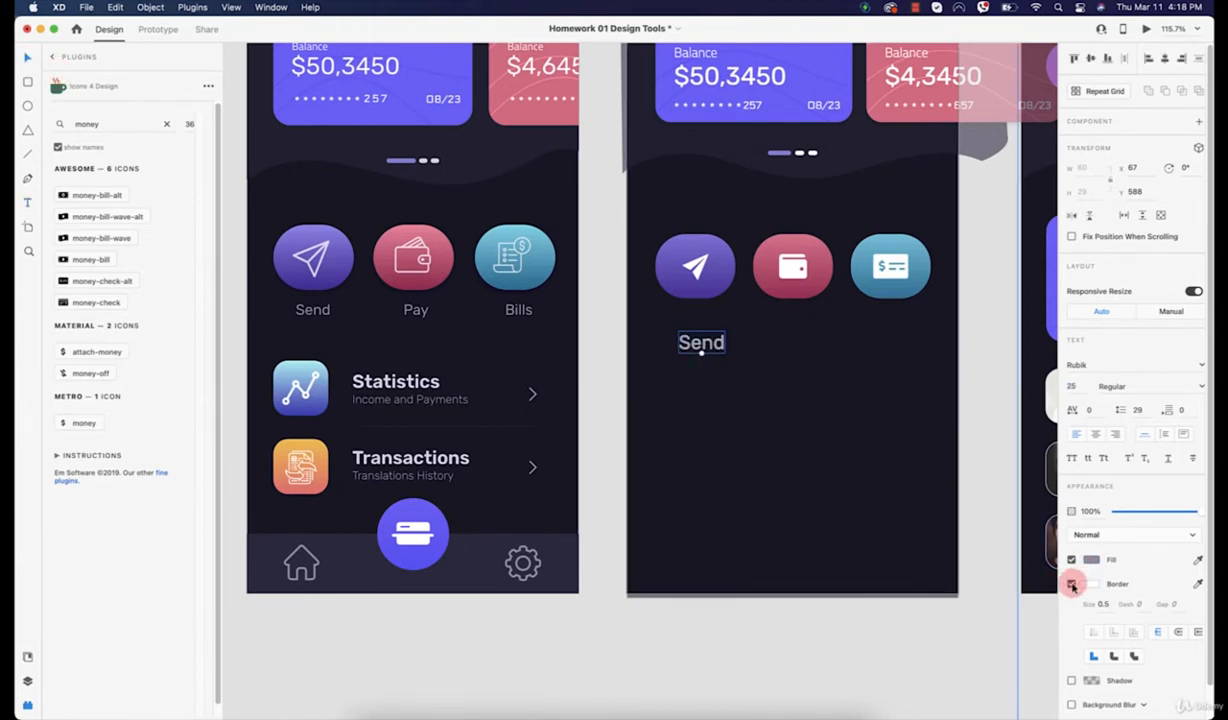
left_click(1071, 584)
Step: Centre the "Send" label just under the purple button and scale its text down to size 21
scroll(695, 348, "up", 5)
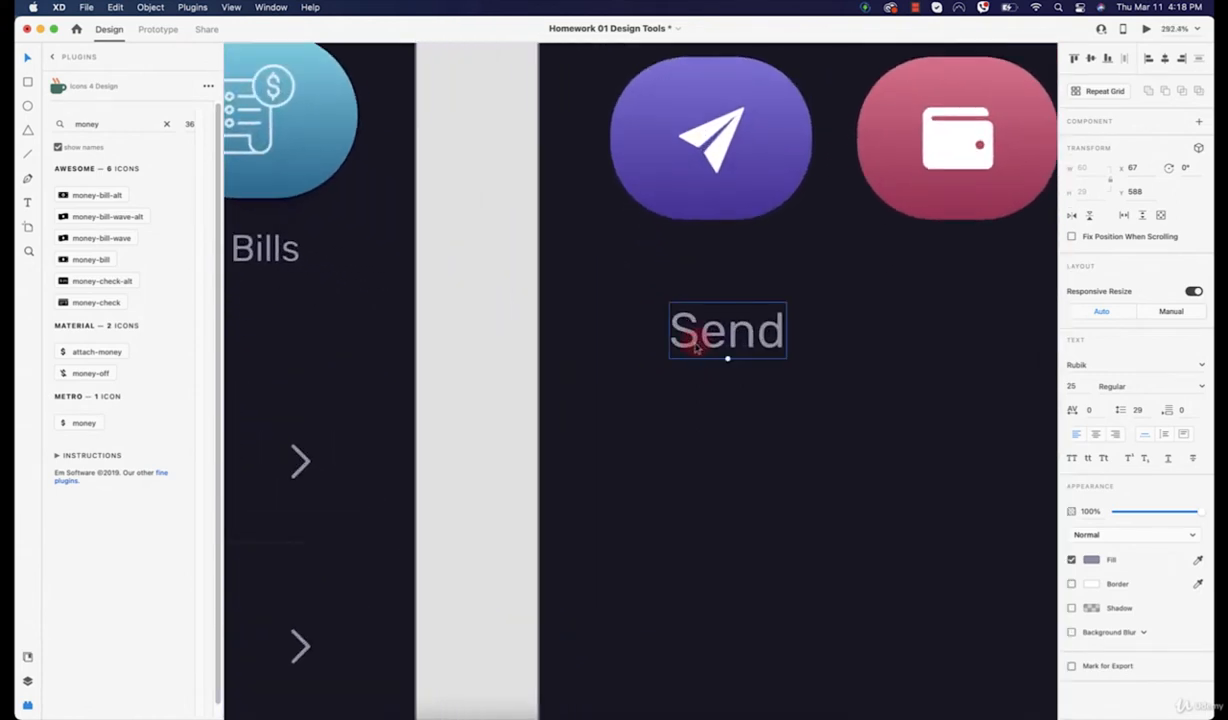
left_click_drag(693, 345, 718, 259)
left_click_drag(798, 216, 423, 326)
Step: Duplicate the "Send" label under the pink wallet button and change the copy's text to "Pay"
key("alt")
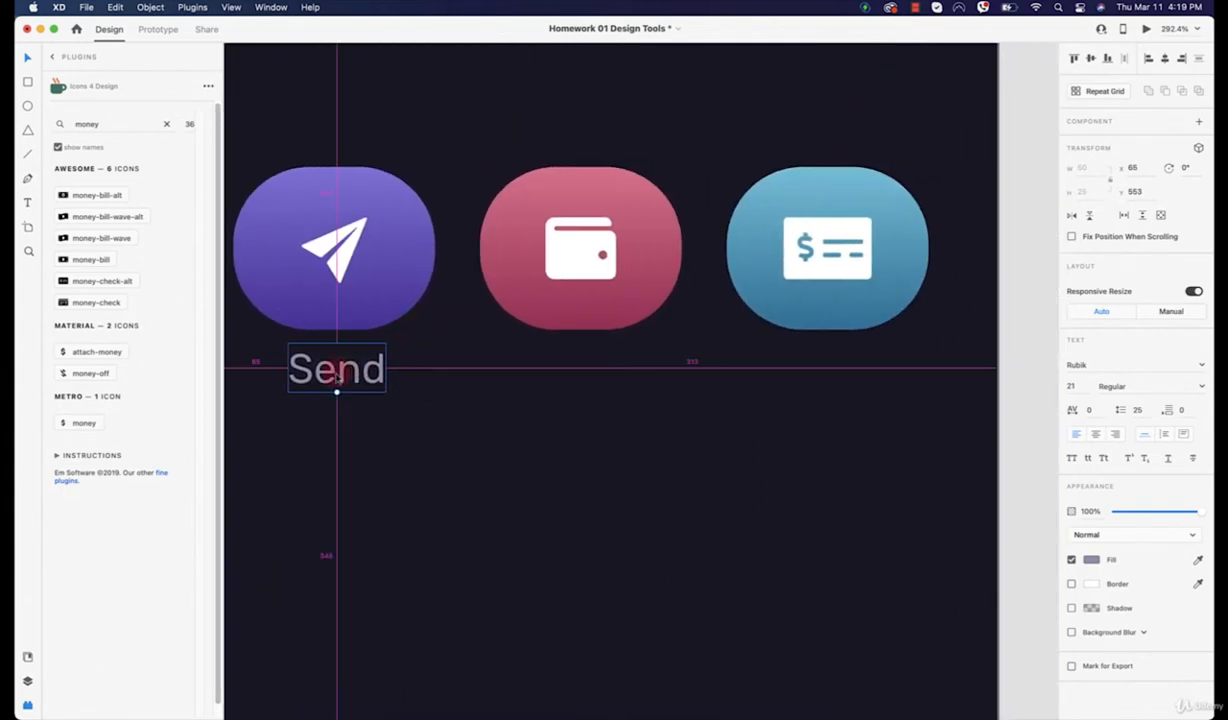
left_click_drag(337, 372, 582, 369)
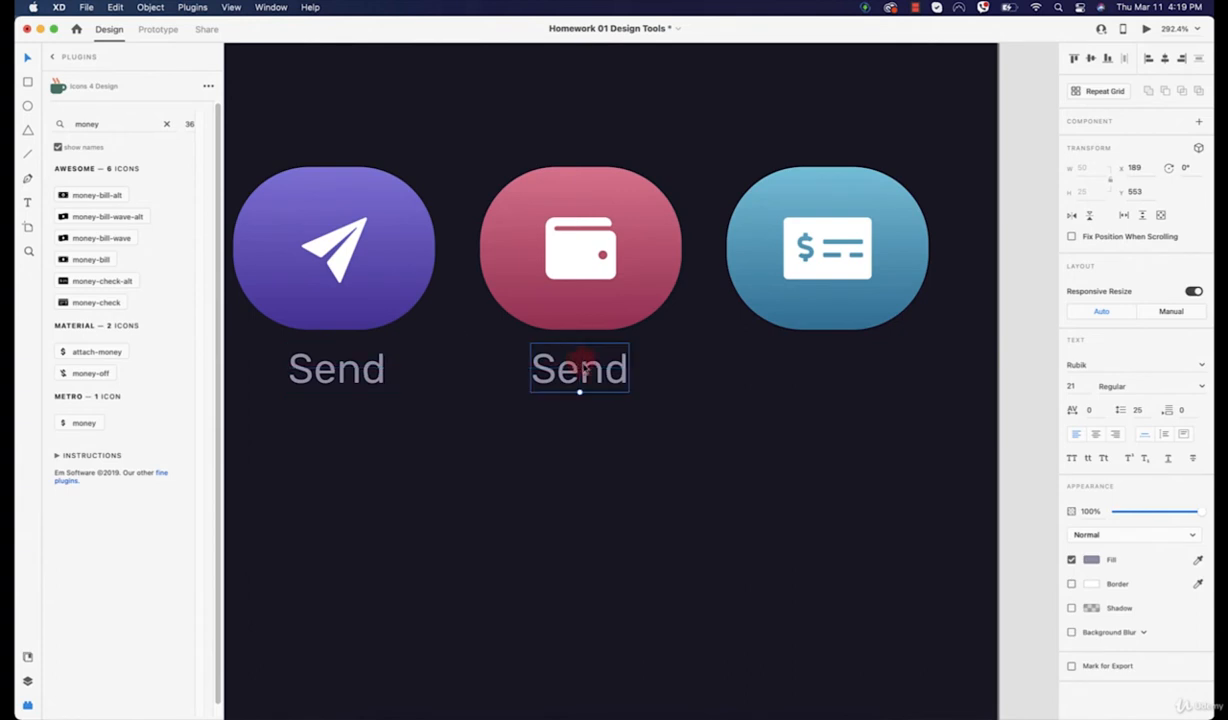
scroll(583, 369, "down", 5)
double_click(645, 362)
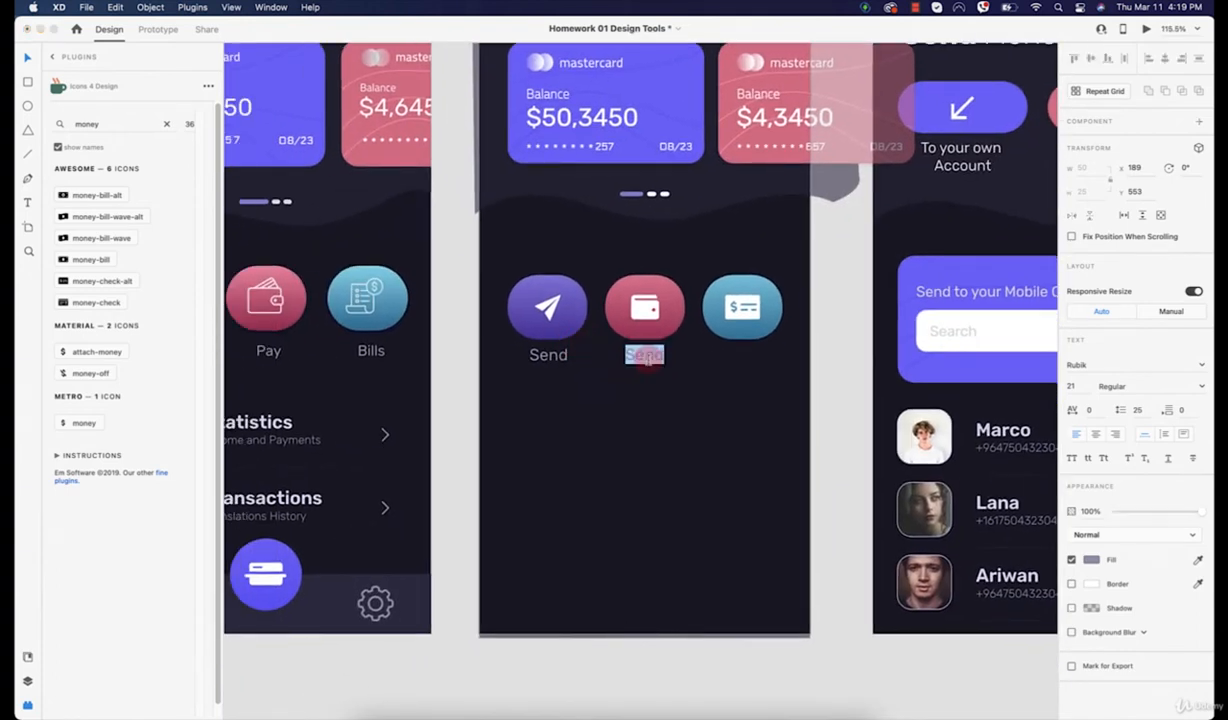
type("Pay")
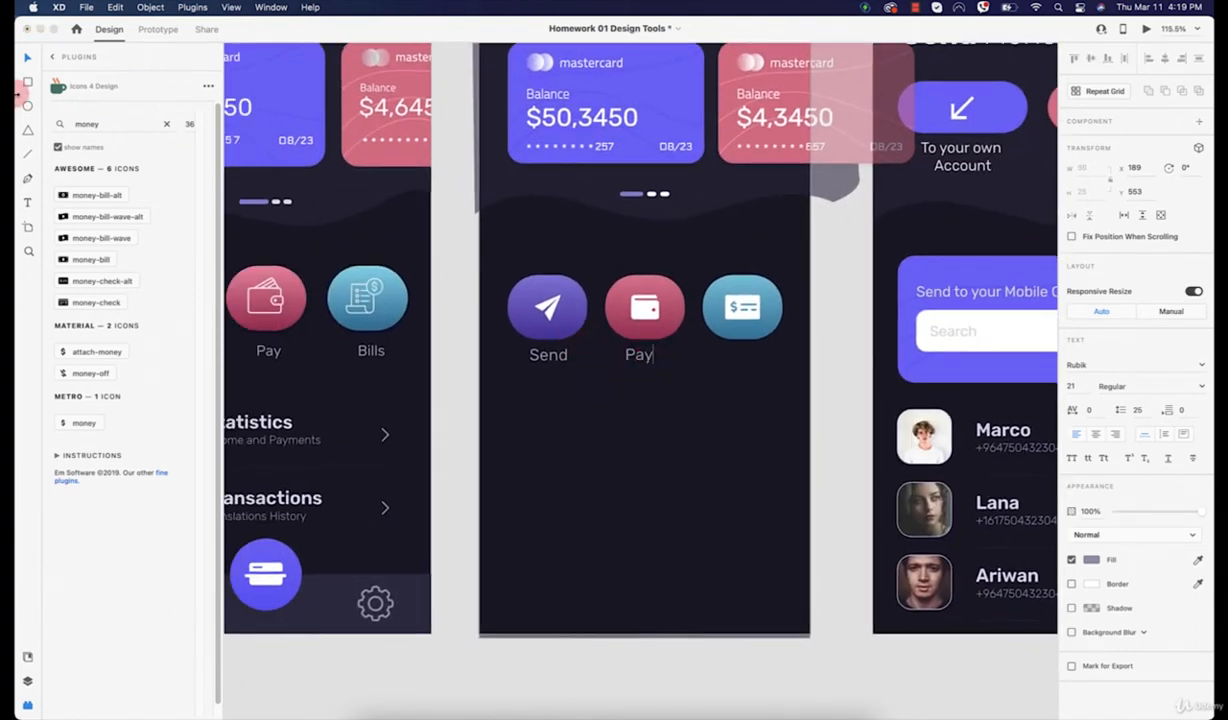
left_click(27, 57)
Step: Duplicate the "Pay" label under the blue money-check button and change the copy's text to "Bills"
scroll(646, 359, "up", 3)
left_click_drag(647, 363, 790, 355)
double_click(790, 355)
type("Bills")
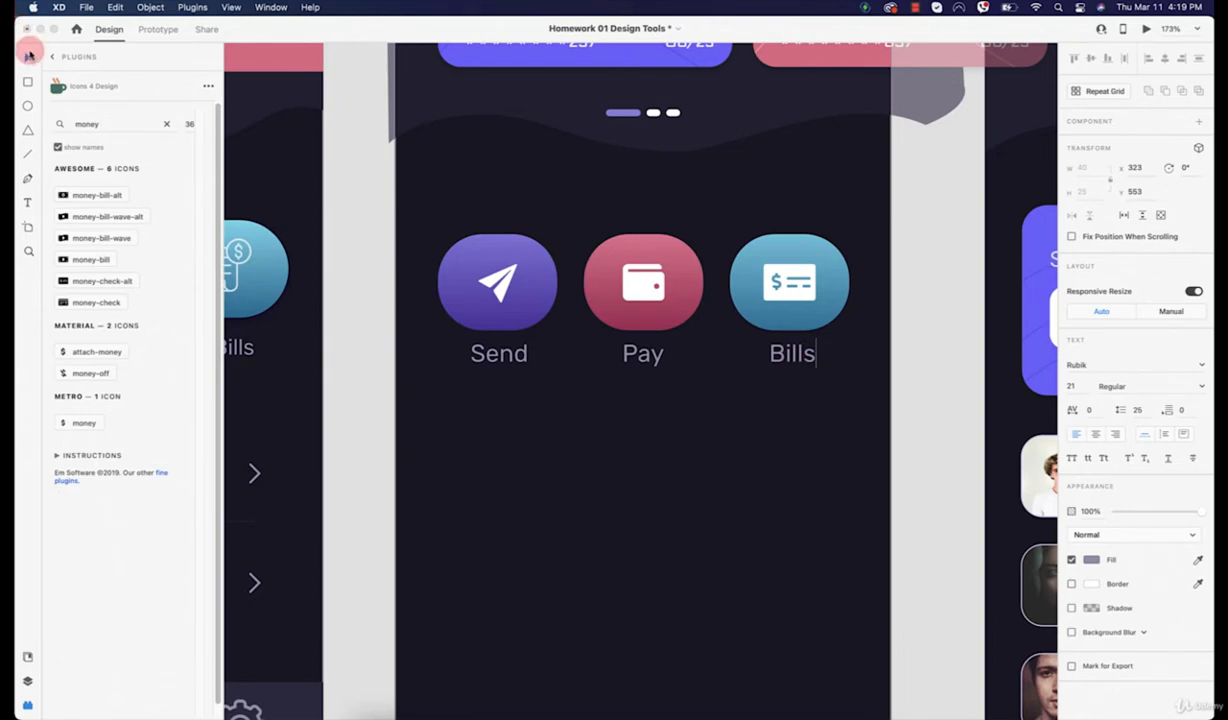
left_click(658, 457)
Step: Reduce the opacity of the three white button icons together to 87%
scroll(658, 457, "down", 5)
scroll(658, 460, "down", 3)
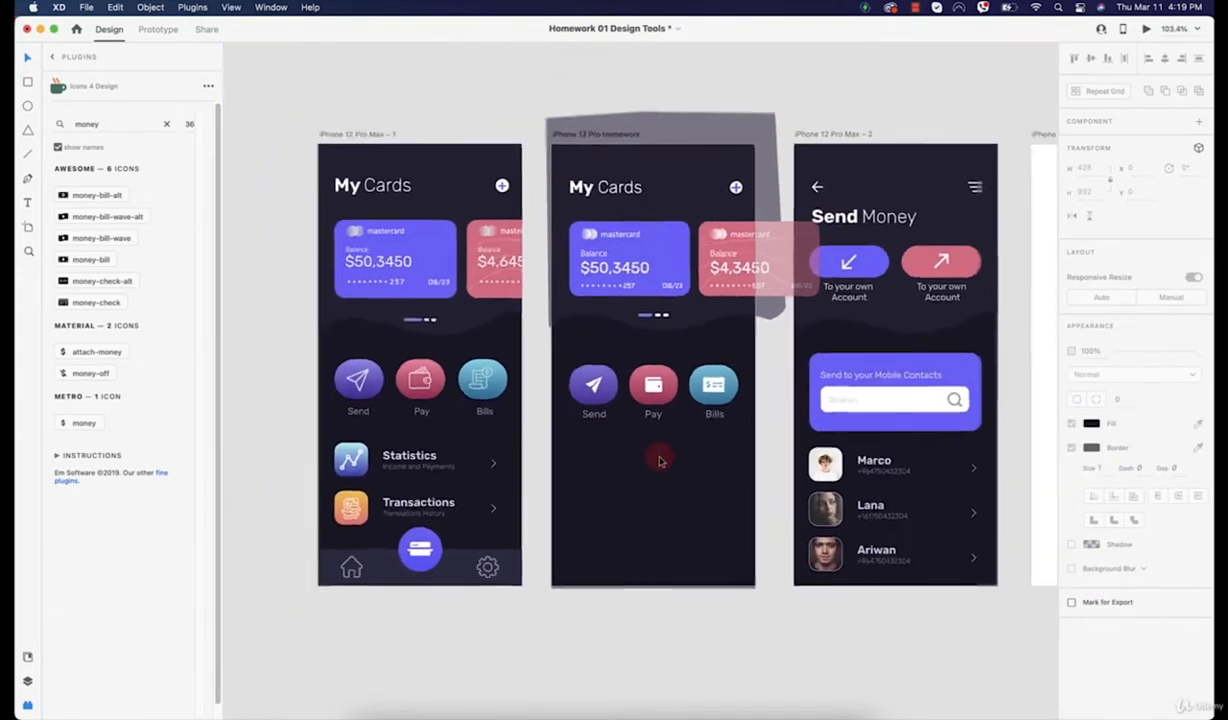
scroll(658, 460, "up", 3)
scroll(659, 461, "up", 3)
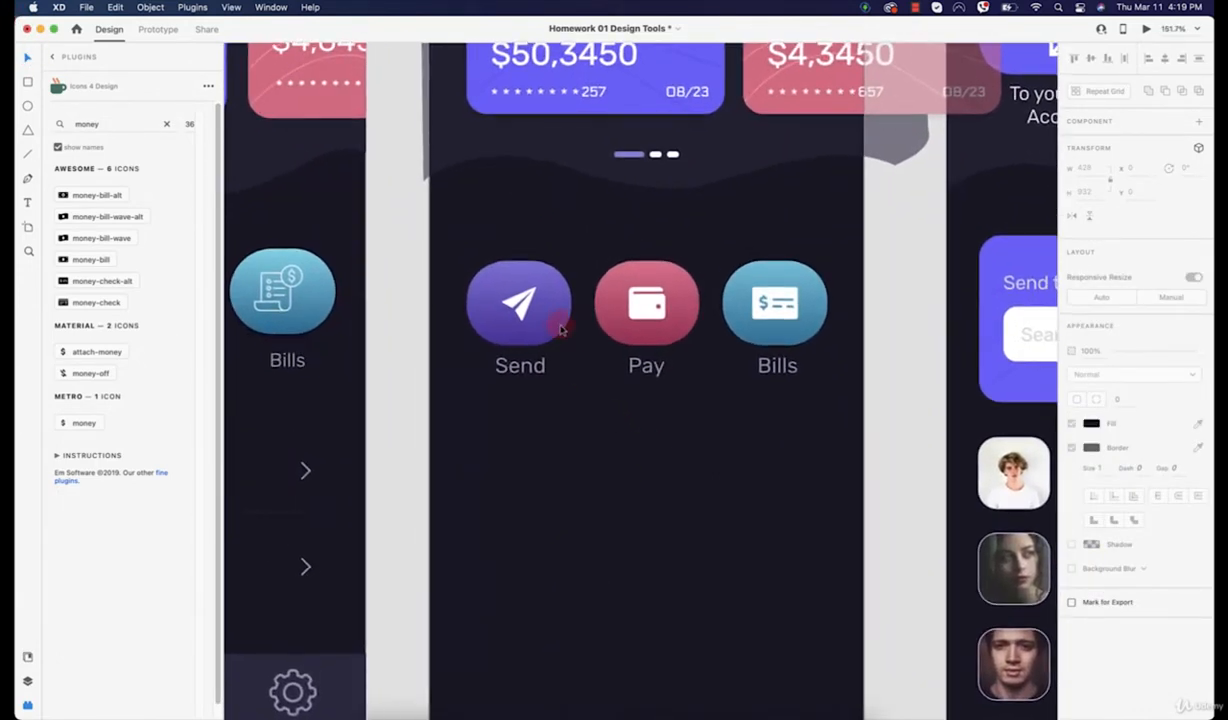
left_click(528, 303)
left_click(646, 303, "shift")
left_click(775, 303, "shift")
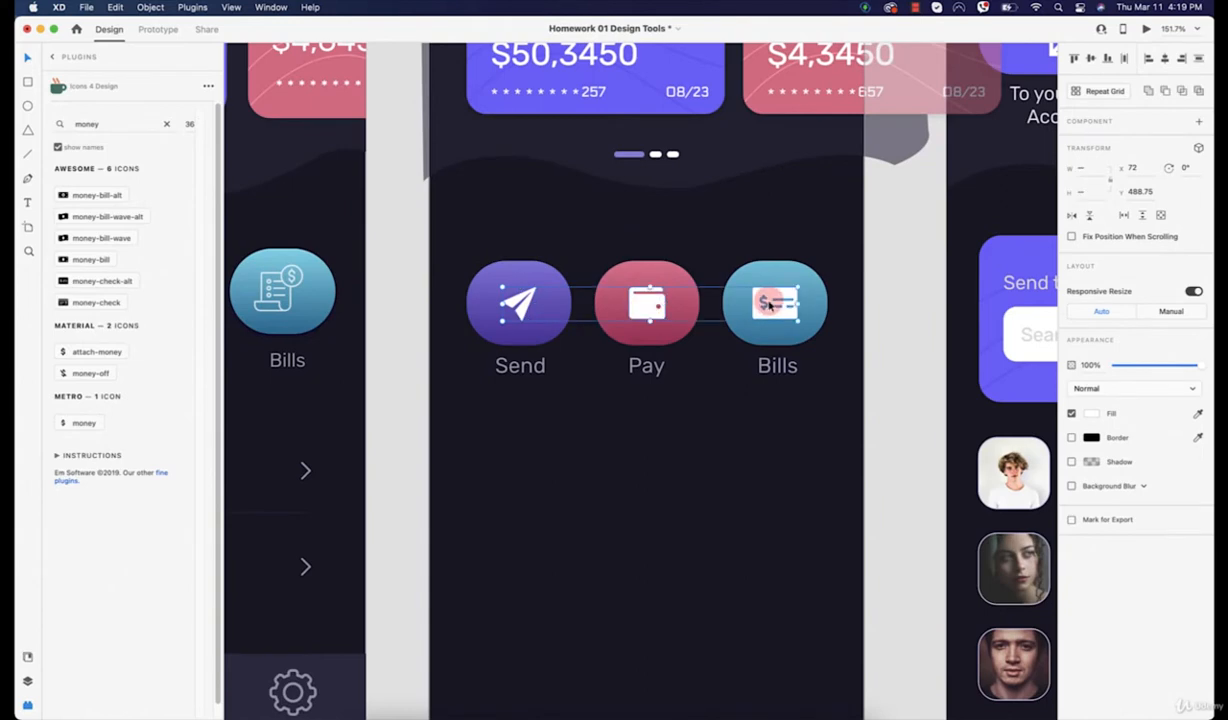
left_click_drag(1180, 375, 1191, 368)
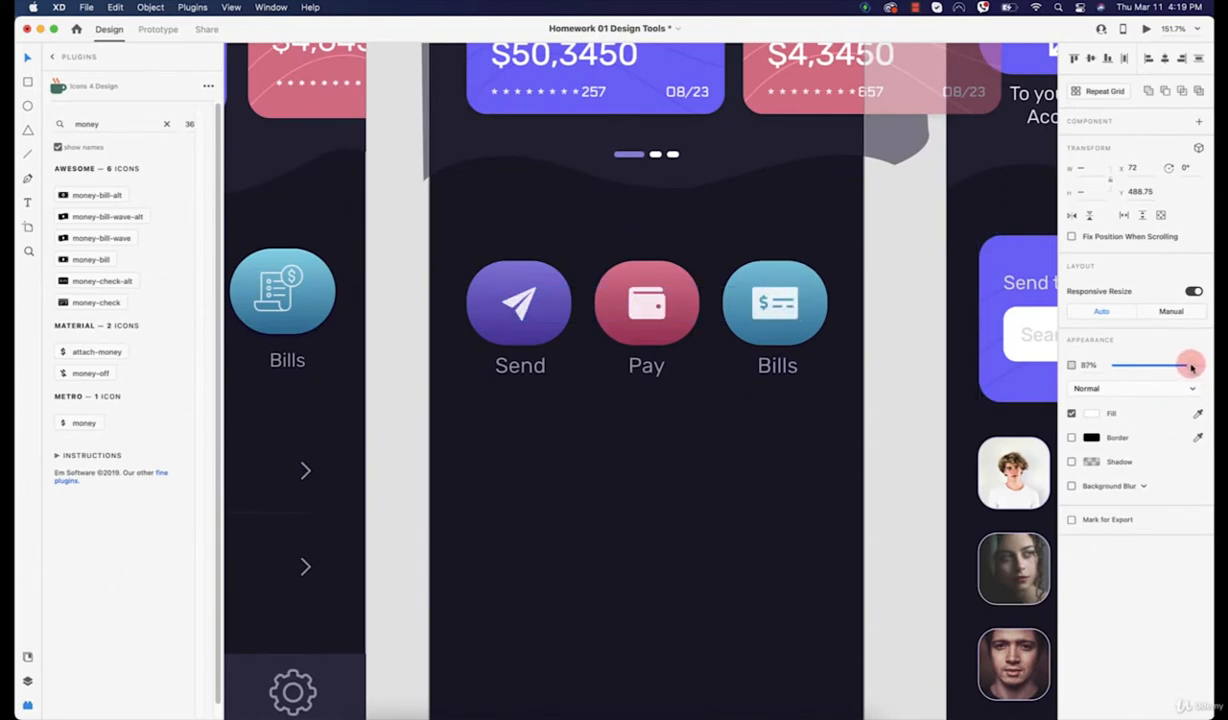
left_click(734, 465)
Step: Draw an 84 by 84 square below the "Send" label on the homework artboard
scroll(735, 467, "down", 5)
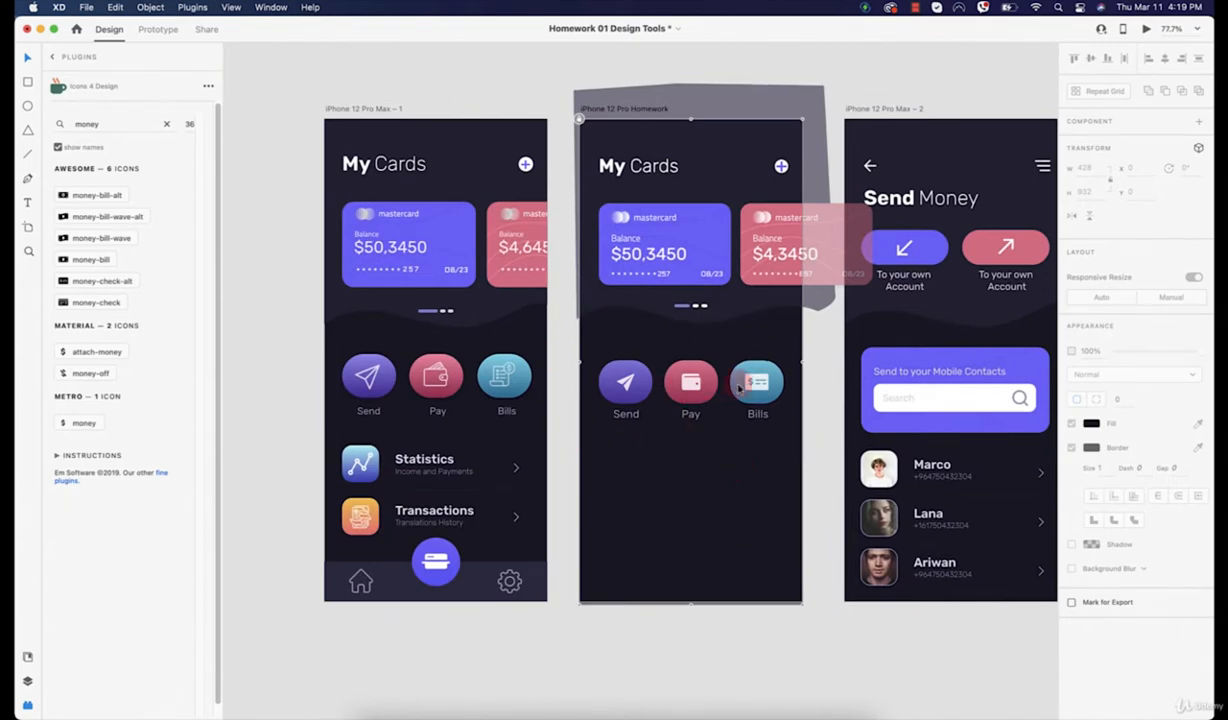
scroll(689, 344, "down", 5)
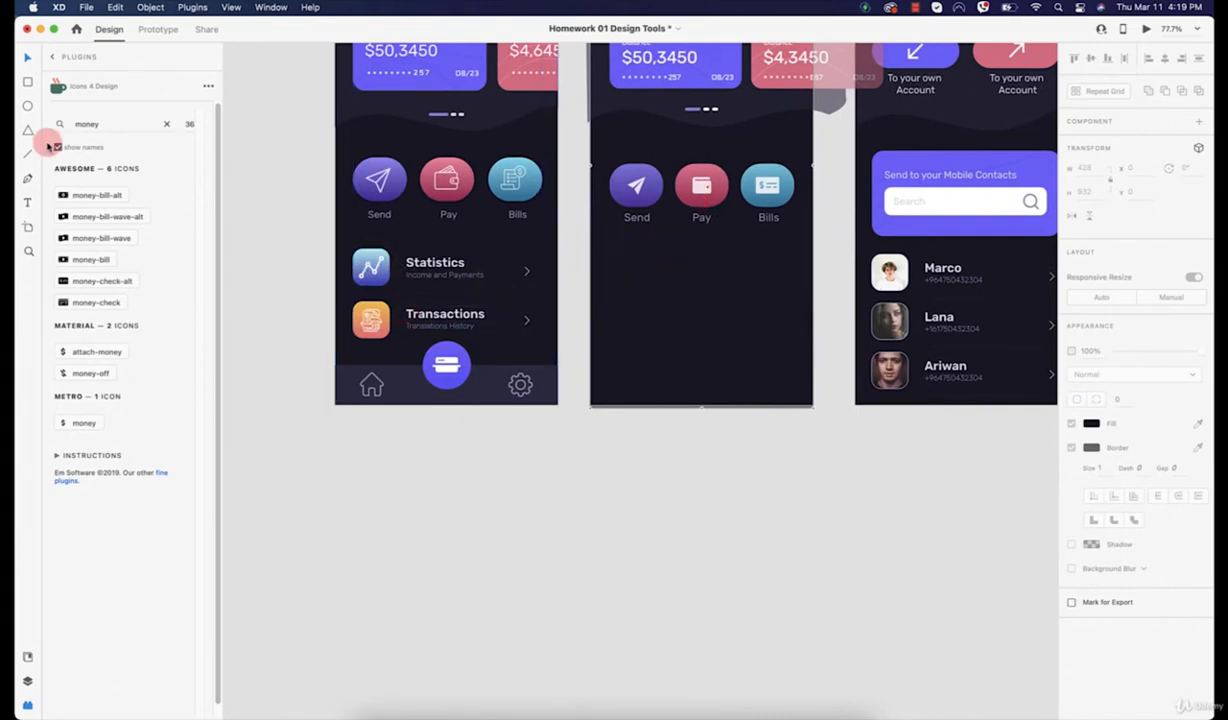
left_click(28, 81)
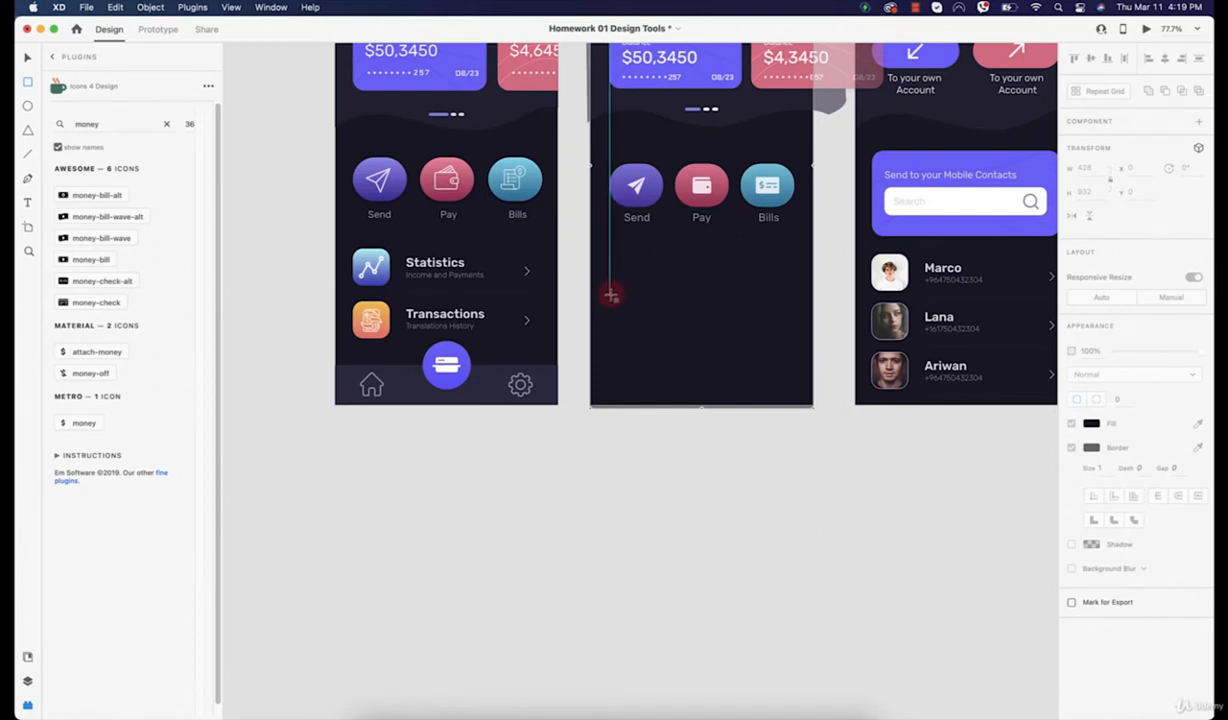
mouse_move(610, 295)
left_mouse_down()
mouse_move(658, 323)
mouse_move(659, 342)
left_mouse_up()
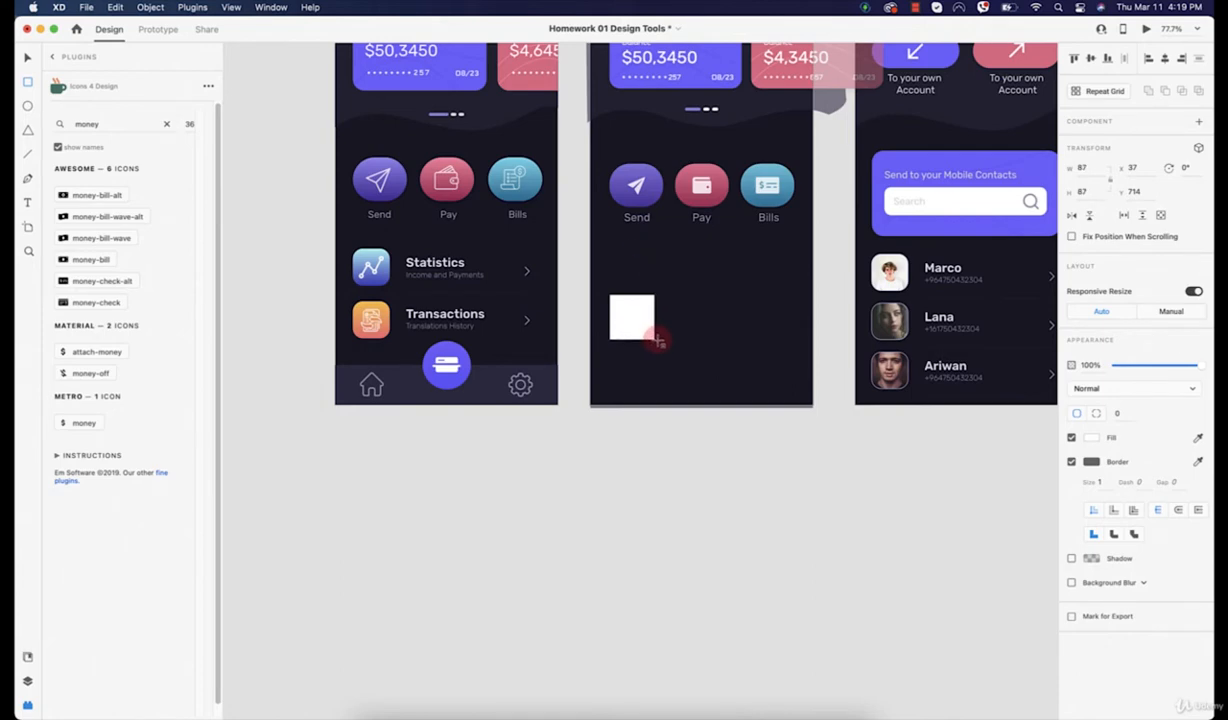
left_click_drag(657, 340, 652, 338)
Step: Round the square's corners to 21, remove its border and move it up to Y 636
scroll(638, 312, "up", 5)
left_click_drag(659, 291, 644, 296)
left_click_drag(518, 266, 652, 268)
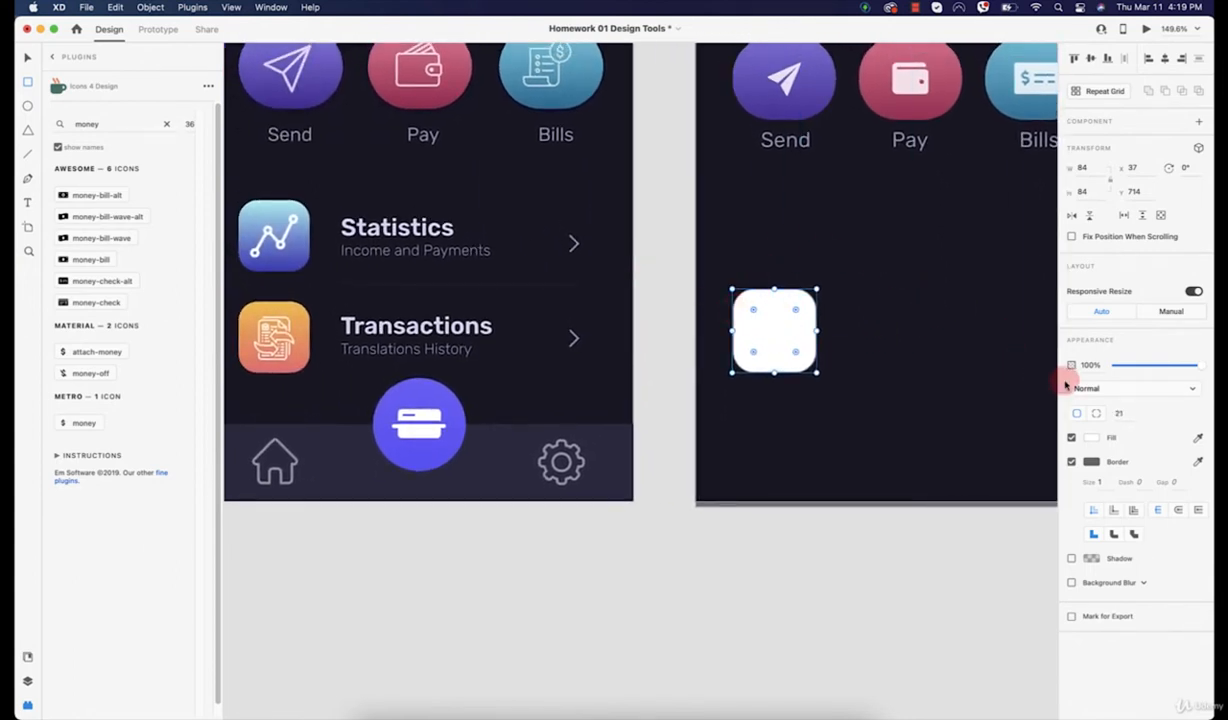
left_click(1070, 462)
left_click(766, 333)
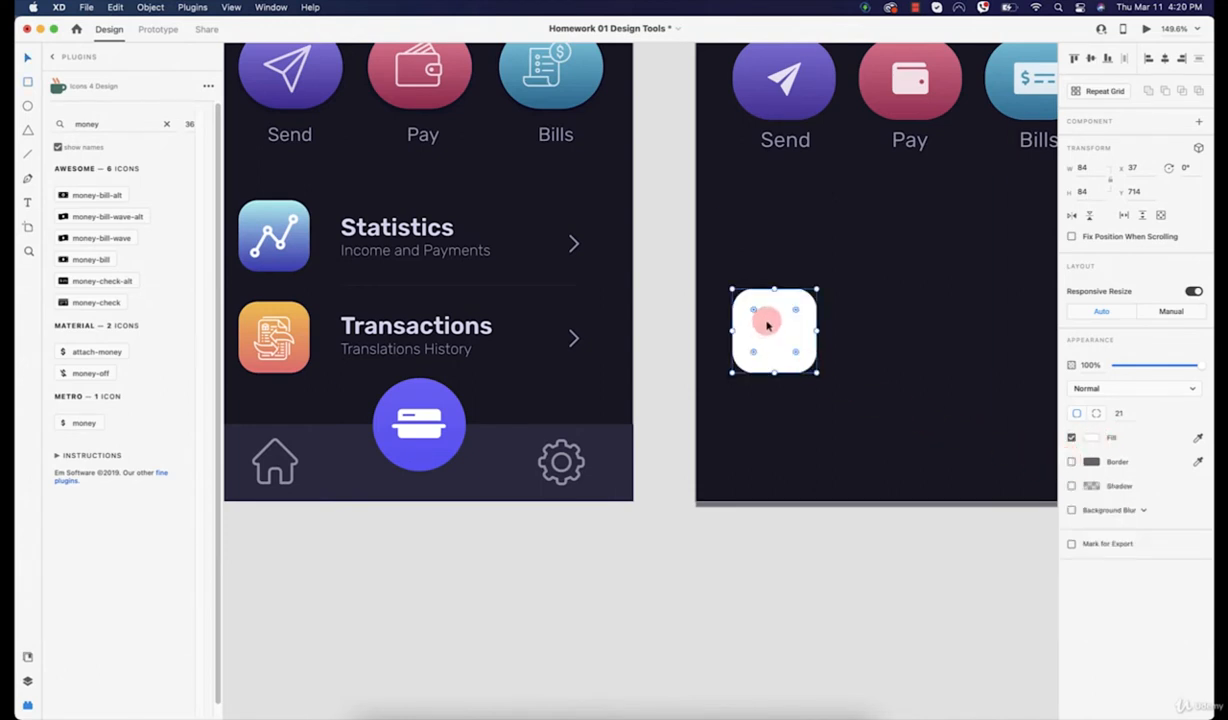
left_click_drag(768, 325, 765, 246)
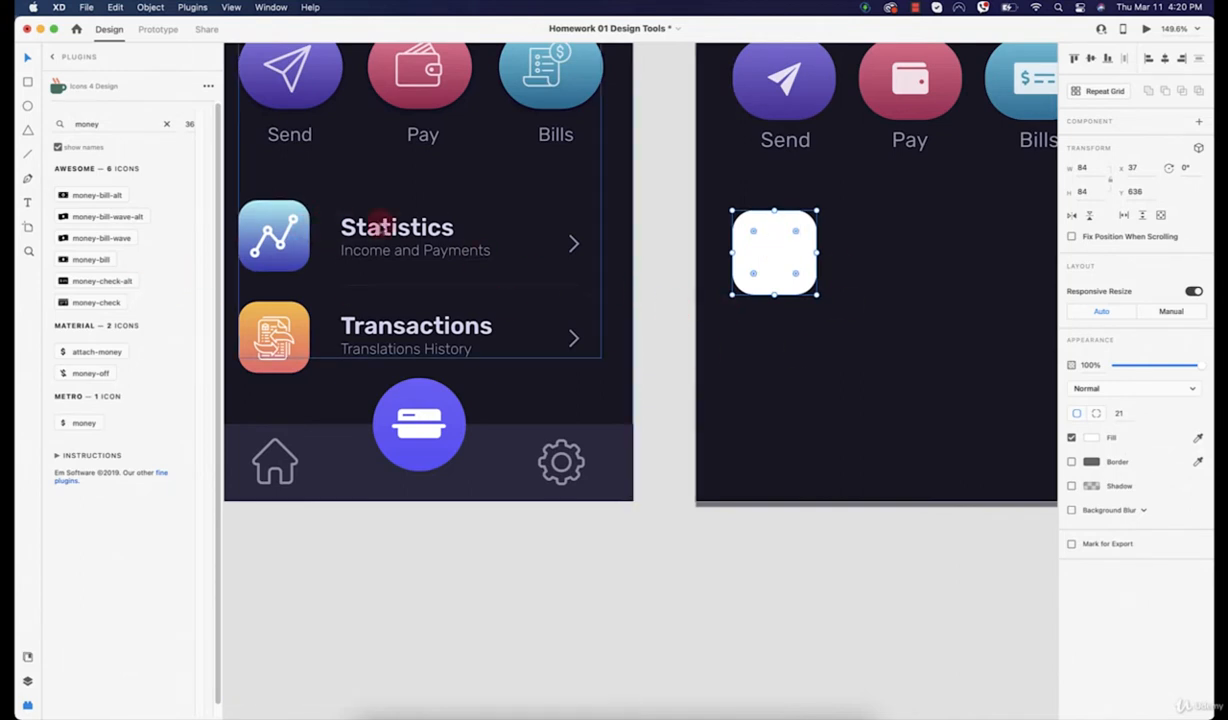
Step: Give the square a linear gradient fill from light cyan to dark blue, sampled from the reference Statistics icon
left_click(1094, 443)
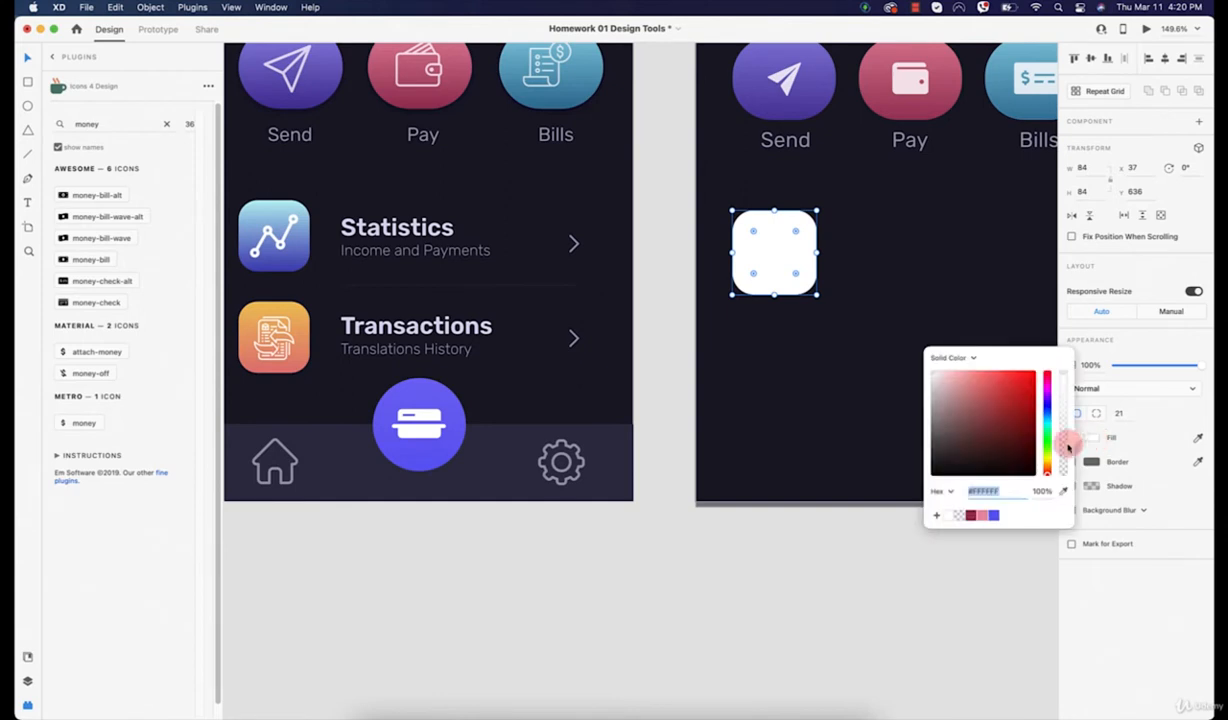
left_click(950, 358)
left_click(966, 374)
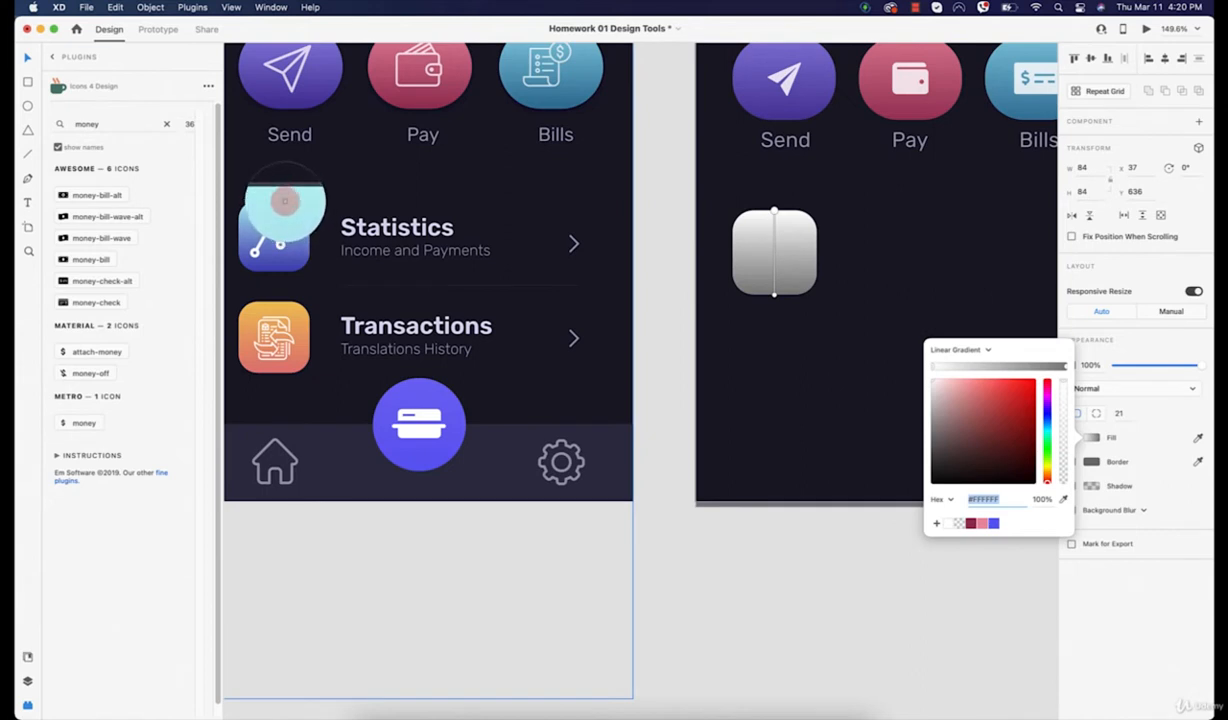
left_click(286, 202)
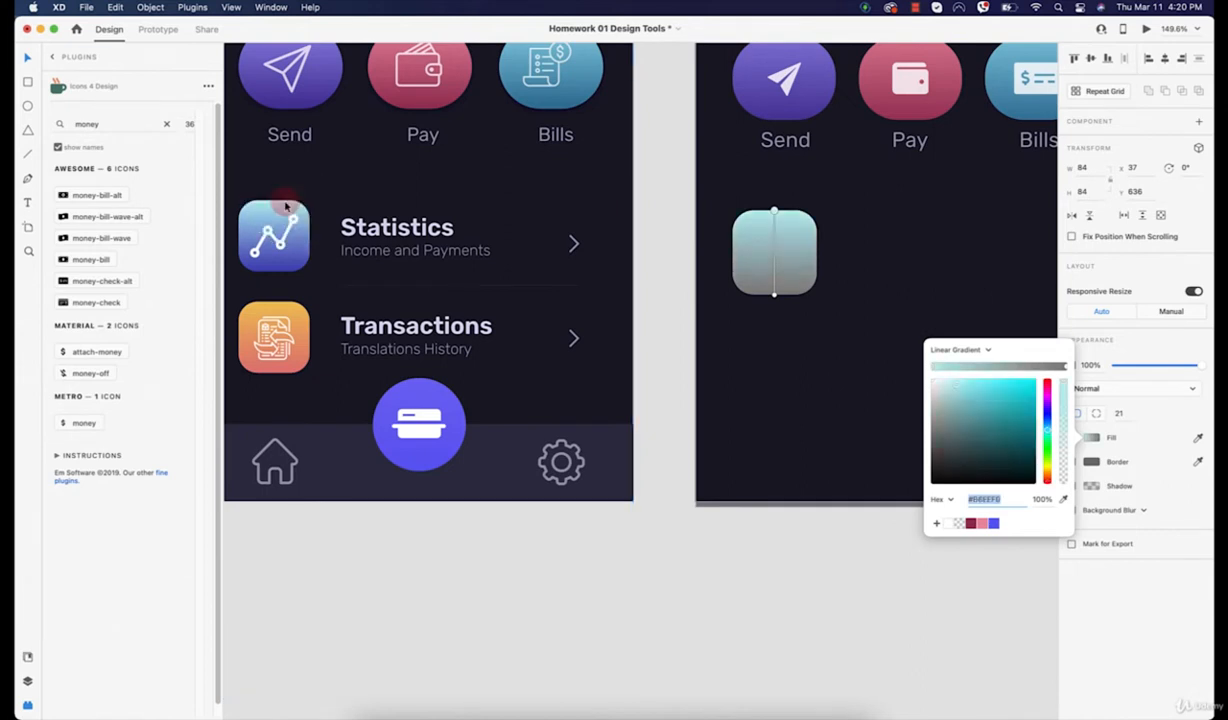
left_click(1063, 366)
left_click(1062, 498)
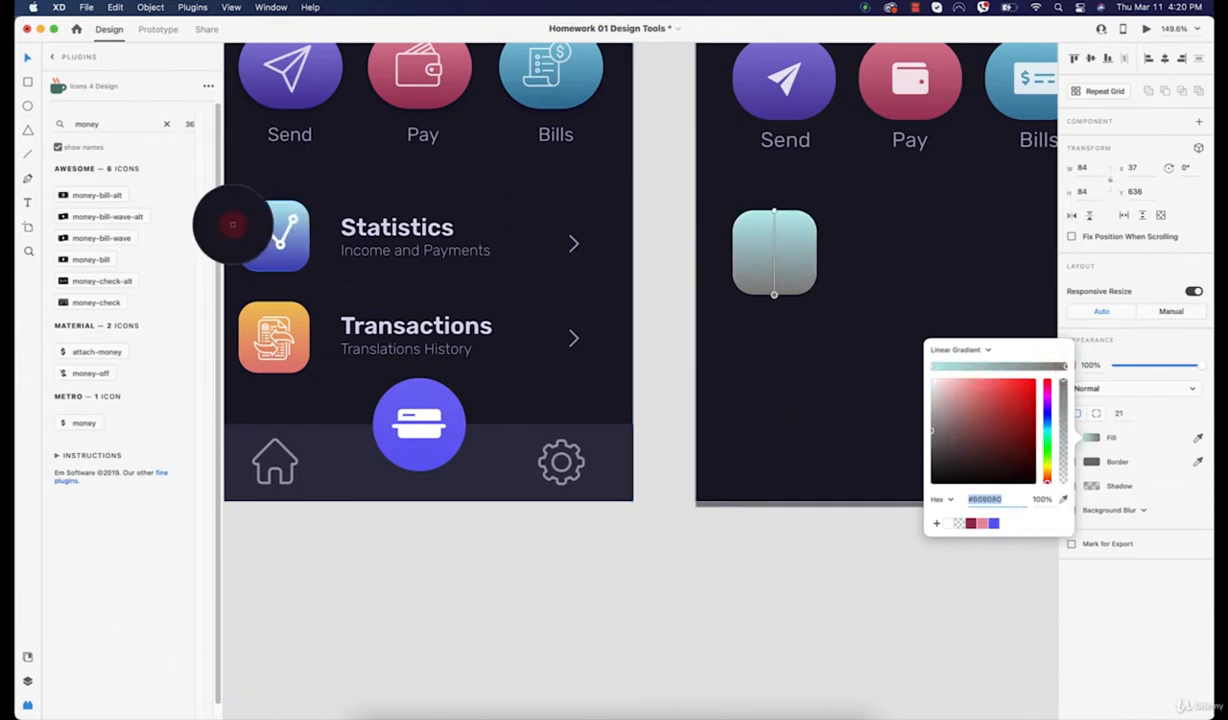
left_click(282, 268)
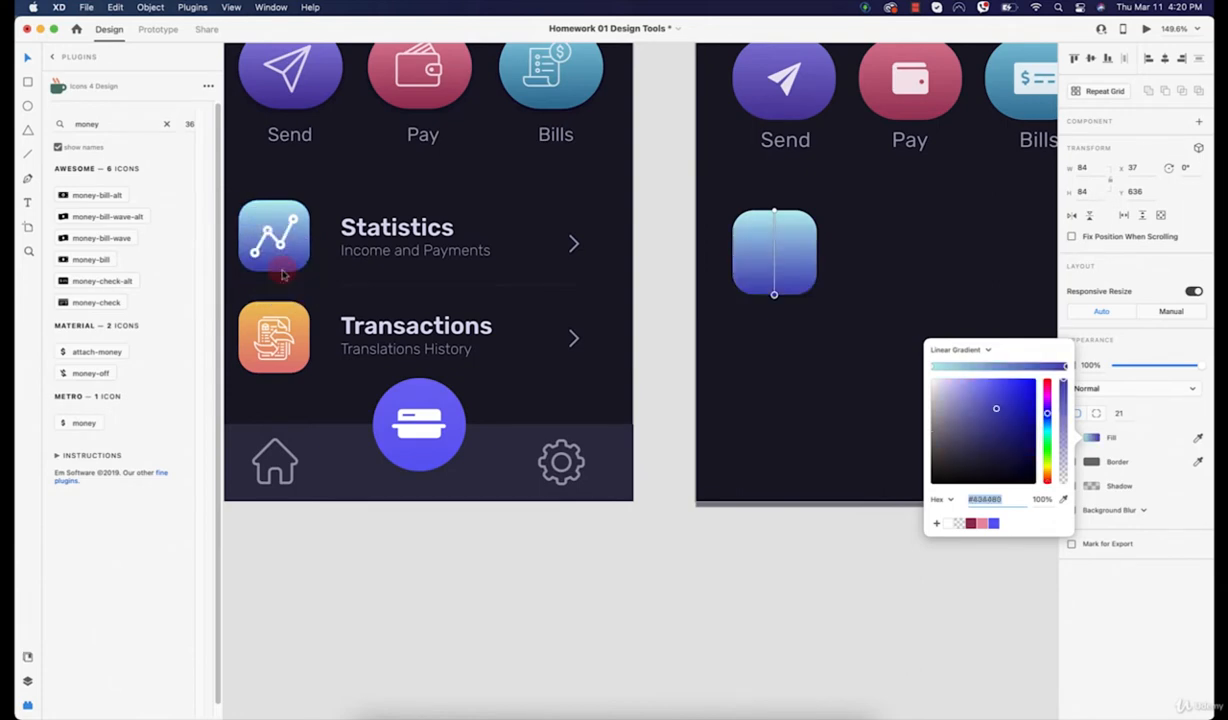
Step: Extend the light cyan end of the gradient slightly above the square's upper edge
left_click(764, 227)
left_click_drag(773, 215, 773, 190)
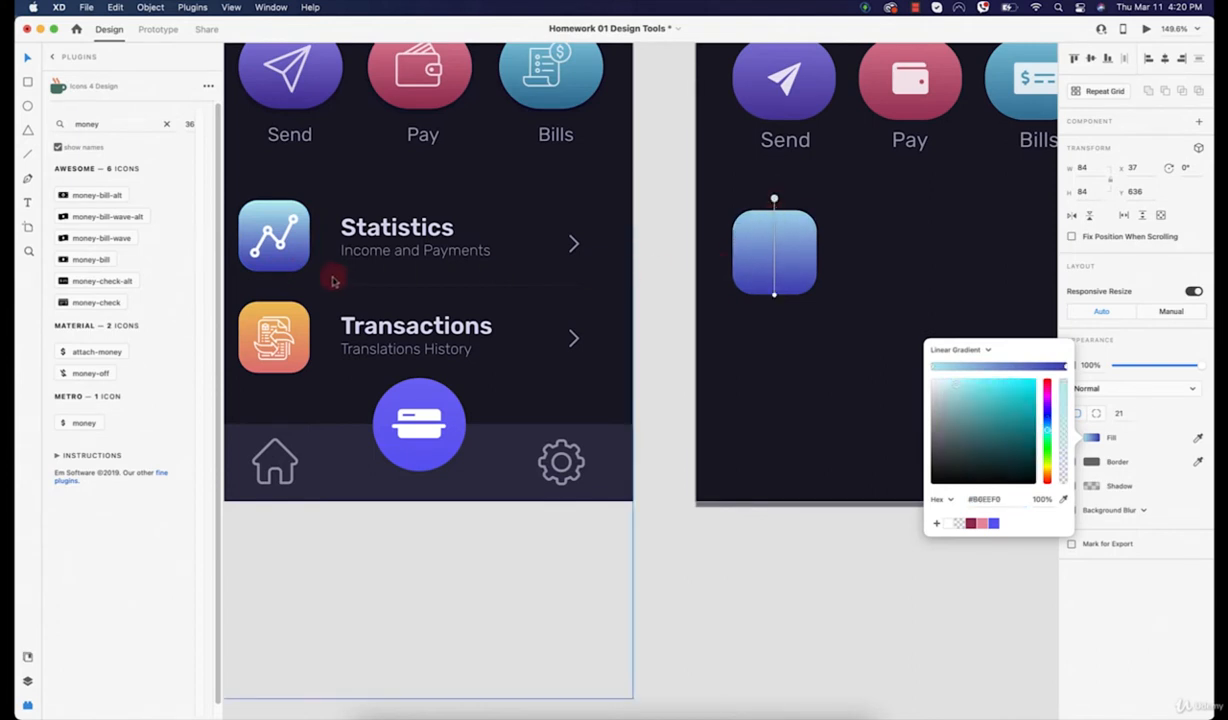
left_click(809, 250)
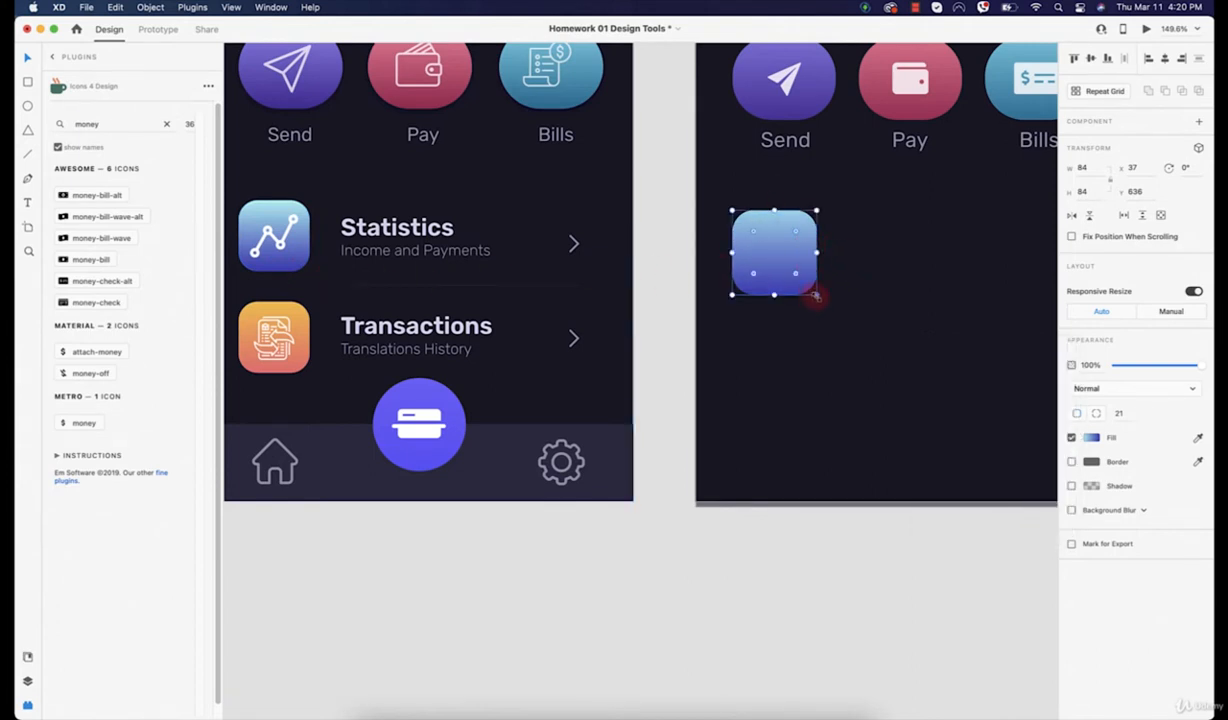
Step: Resize the gradient square to 78 by 78 and place a duplicate directly below it at X 50, Y 729
left_click_drag(817, 296, 778, 372)
left_click_drag(759, 245, 759, 240)
left_click_drag(776, 345, 777, 337)
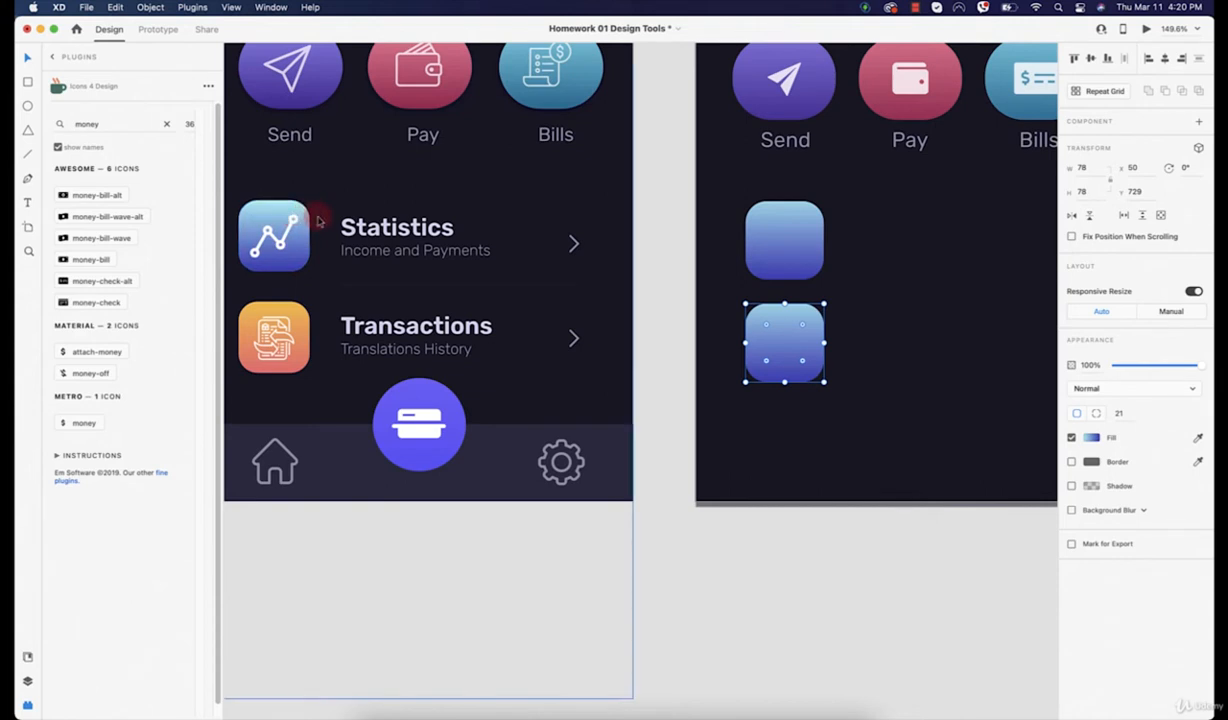
Step: Recolour the lower square's linear gradient from orange-yellow to coral red, sampling both colours from the reference Transactions icon
left_click(1113, 438)
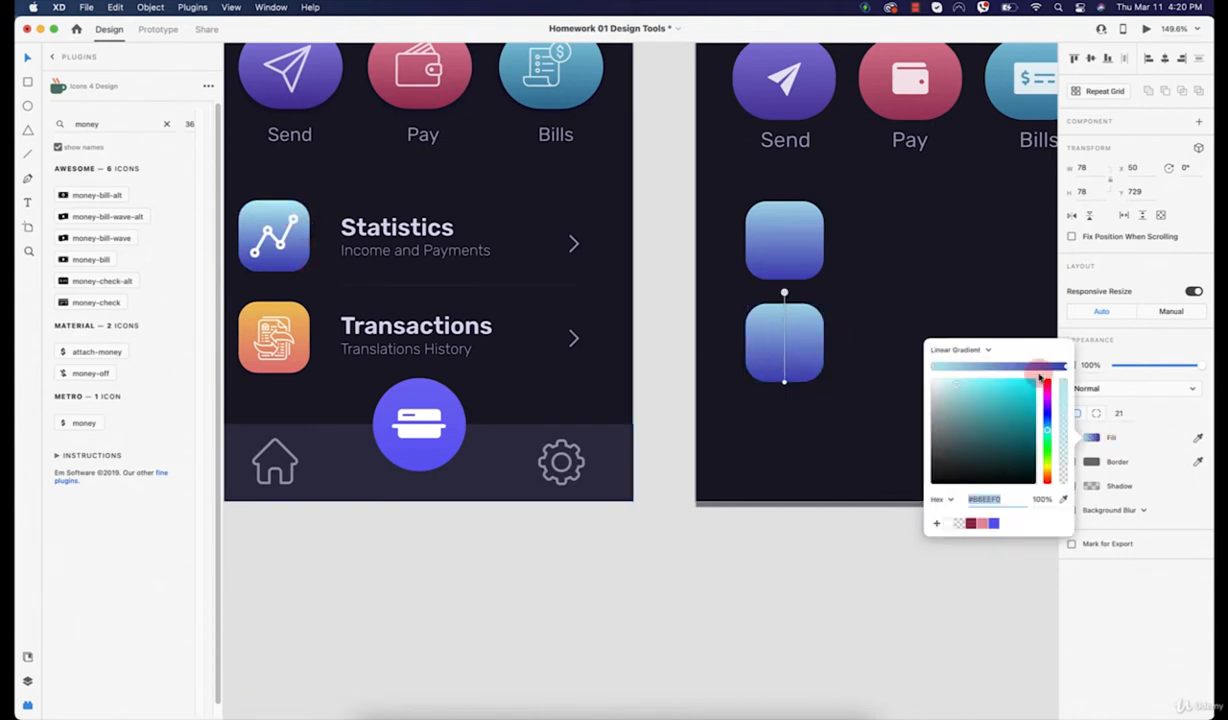
left_click(1063, 499)
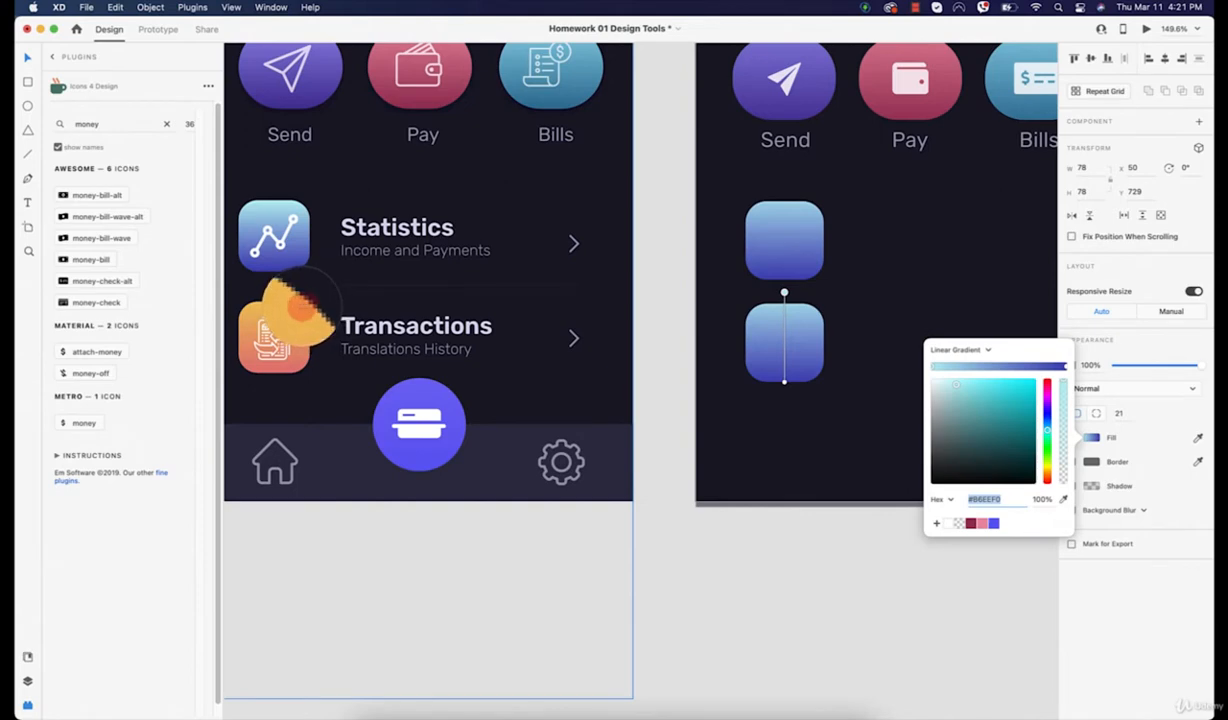
left_click(301, 308)
left_click(1063, 368)
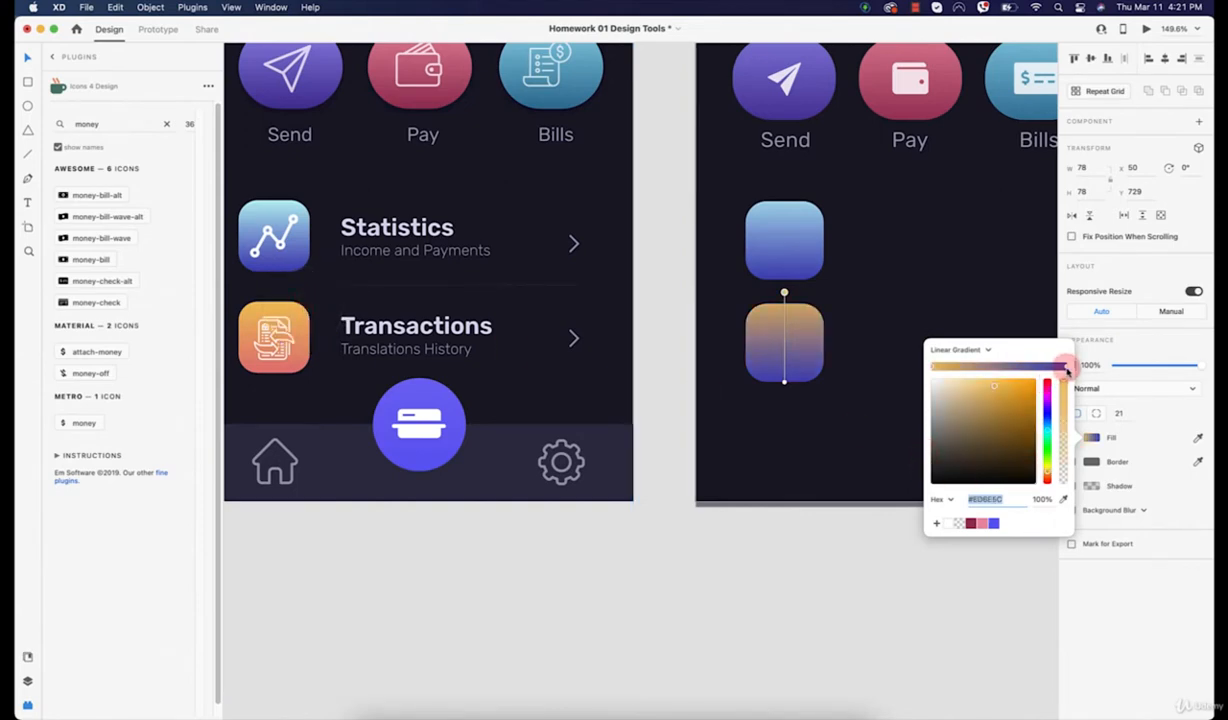
left_click(1063, 499)
left_click(292, 372)
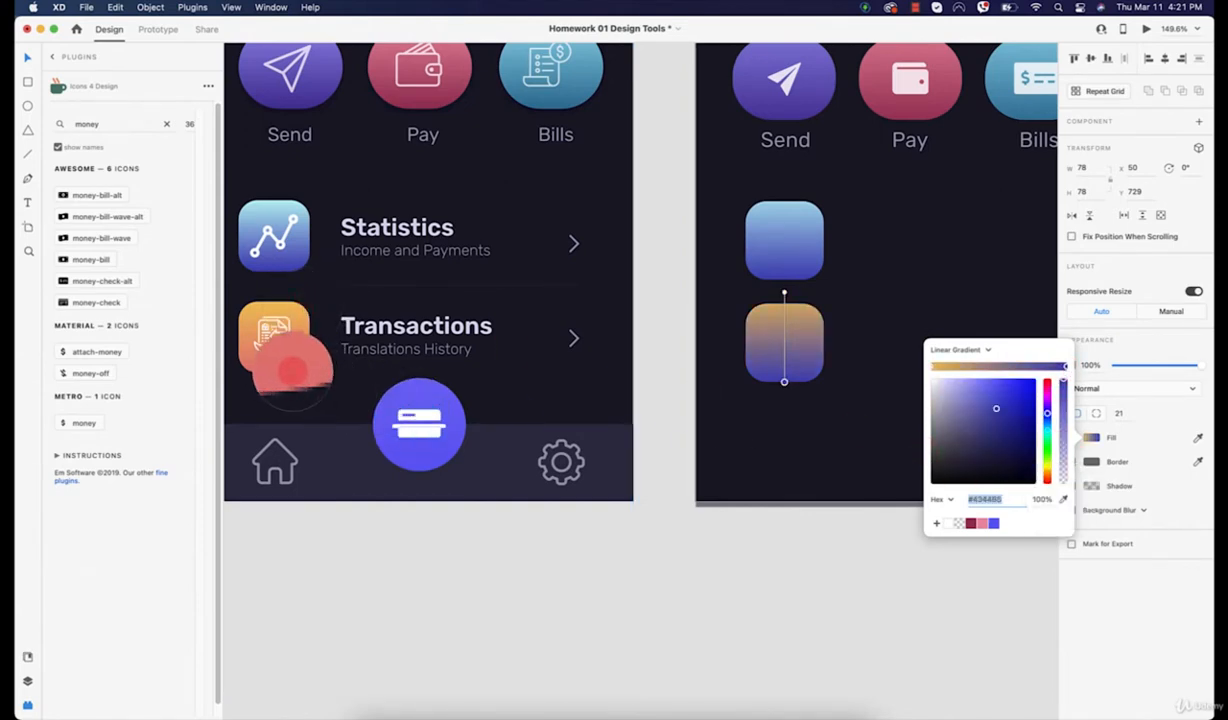
left_click(292, 374)
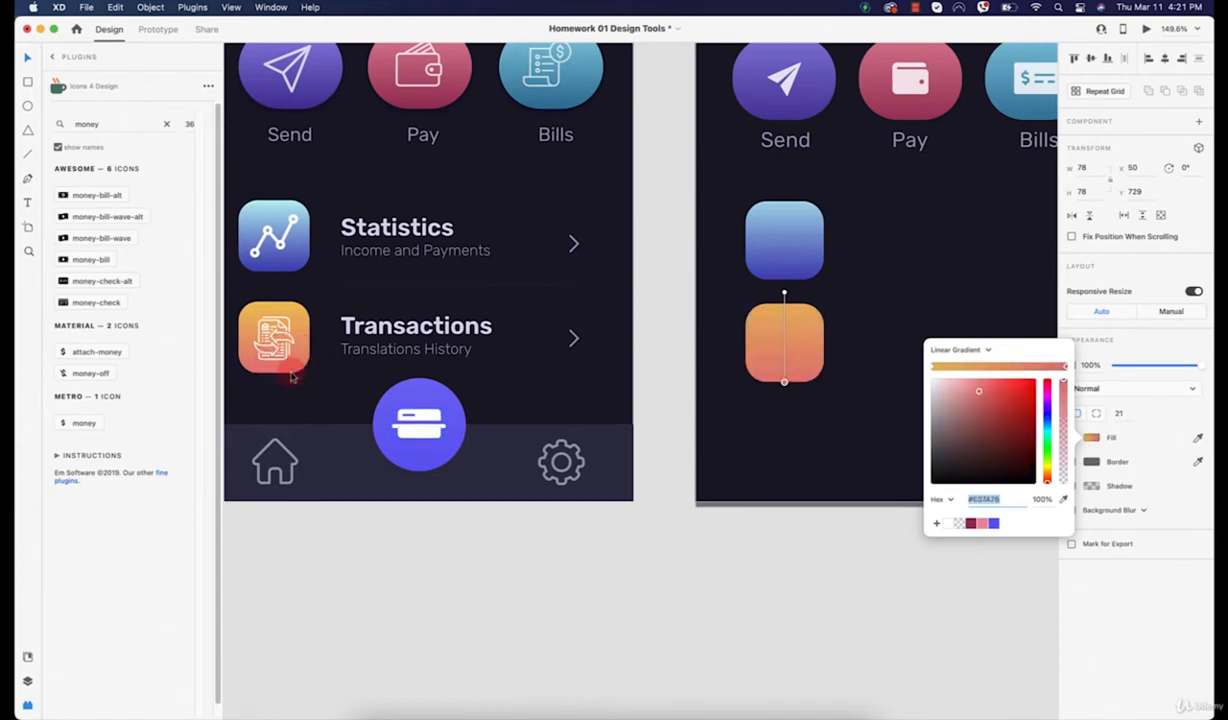
left_click(736, 648)
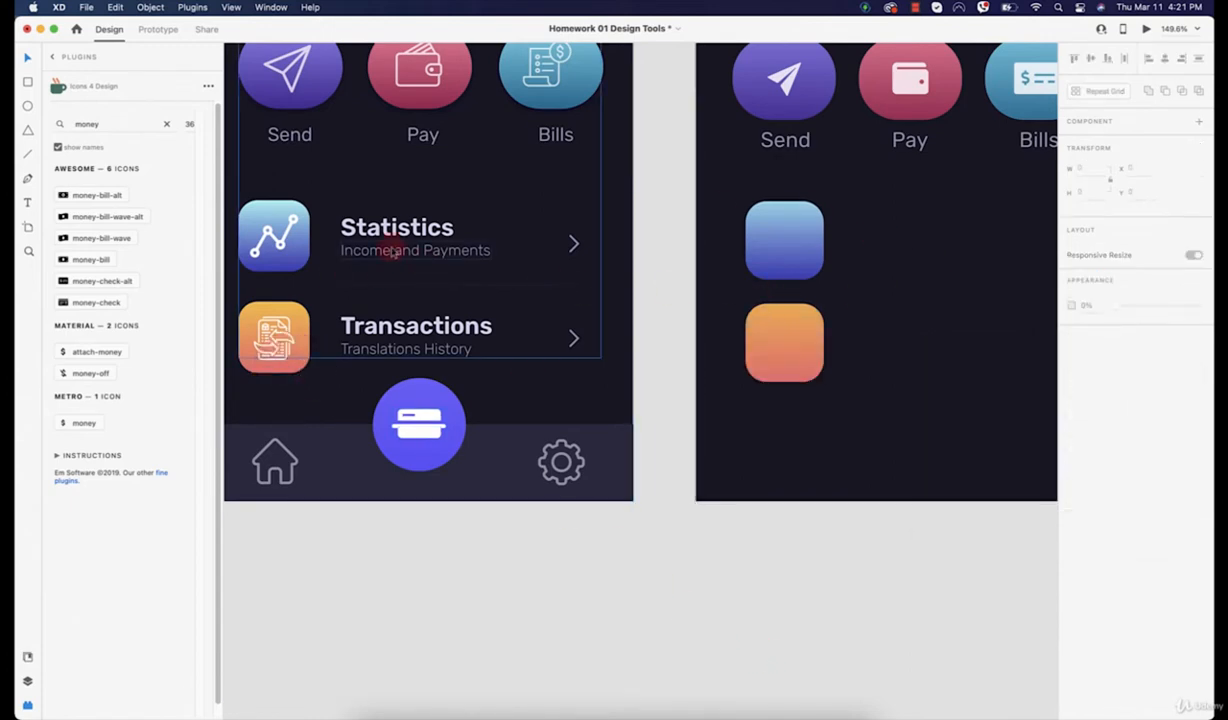
Step: Search the icon library for the copied word Statistics, shorten the search to Stat and browse the icons
double_click(381, 232)
double_click(381, 232)
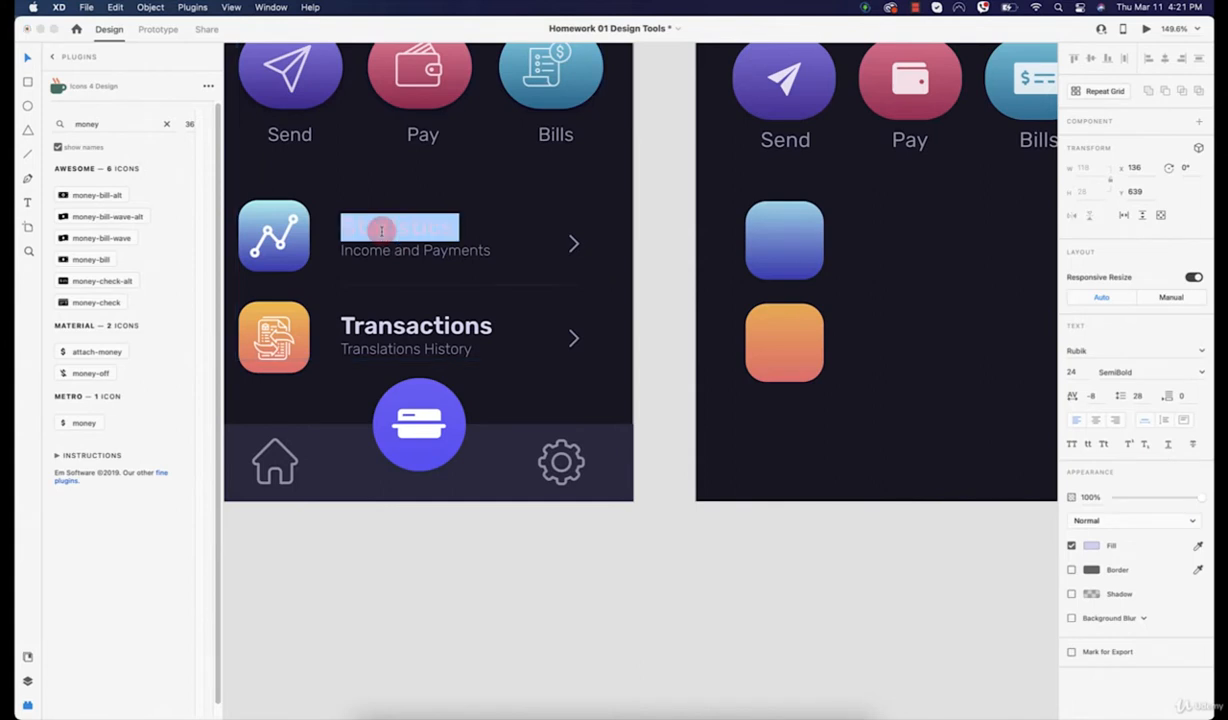
key("super+c")
left_click(165, 125)
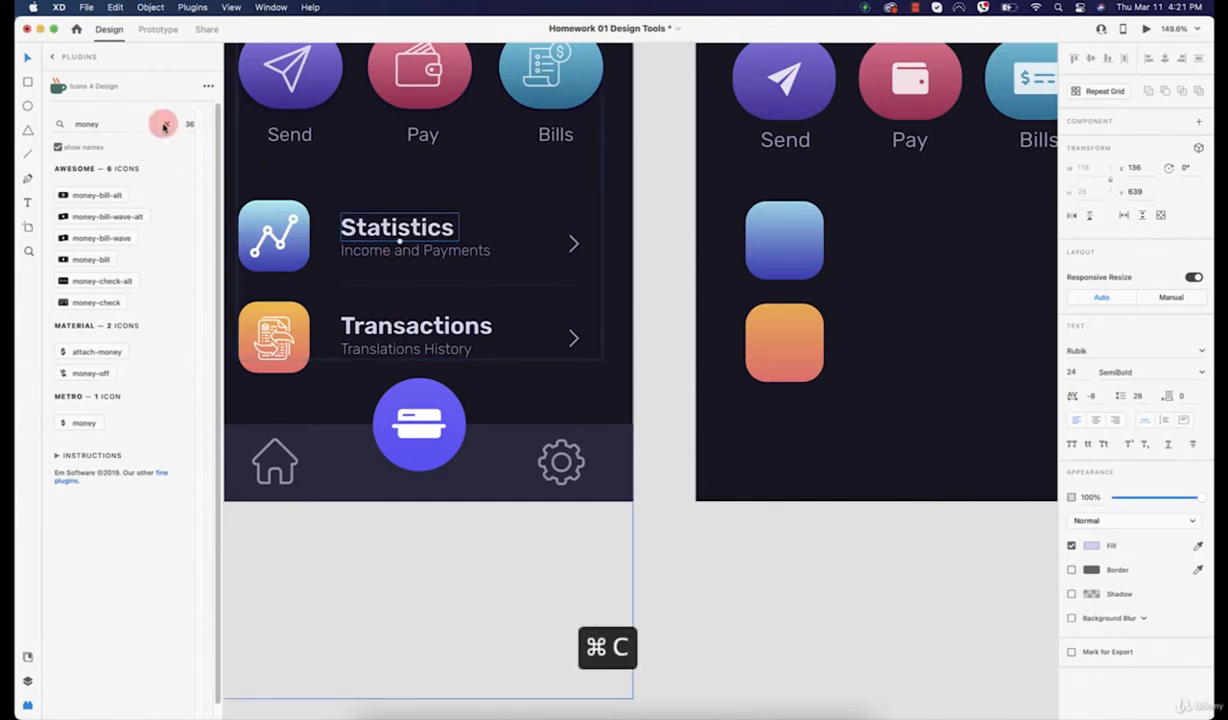
left_click(130, 123)
key("super+v")
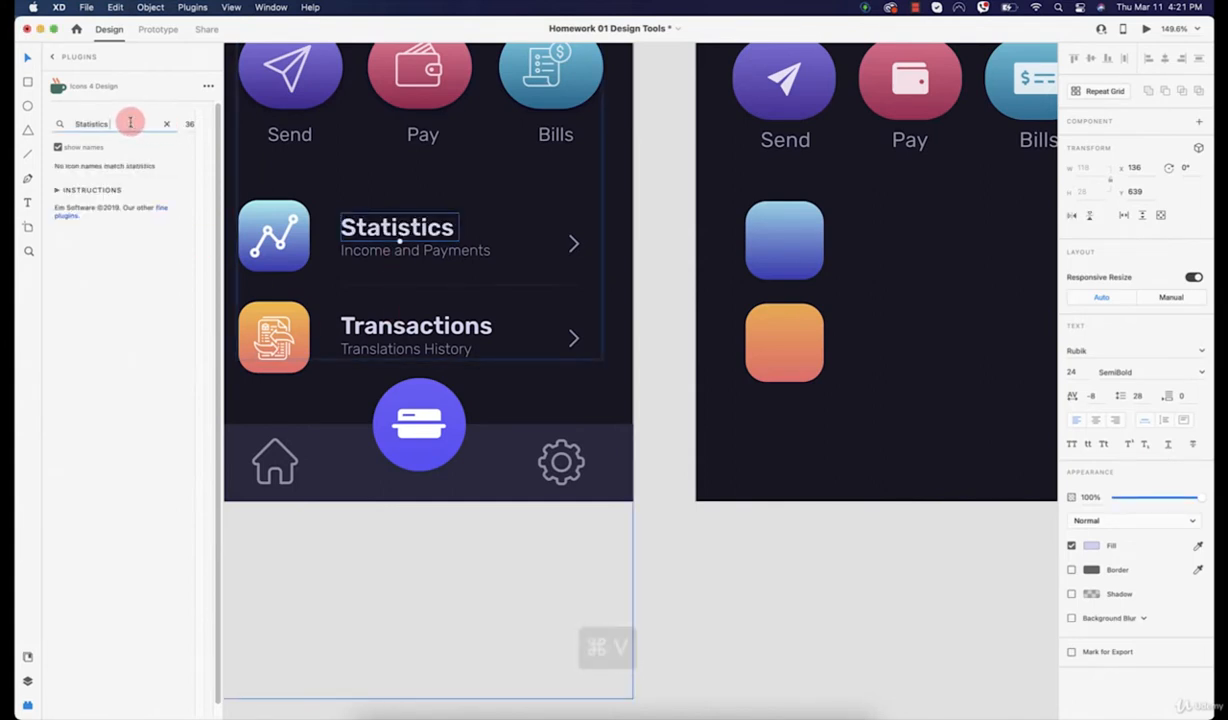
key("BackSpace")
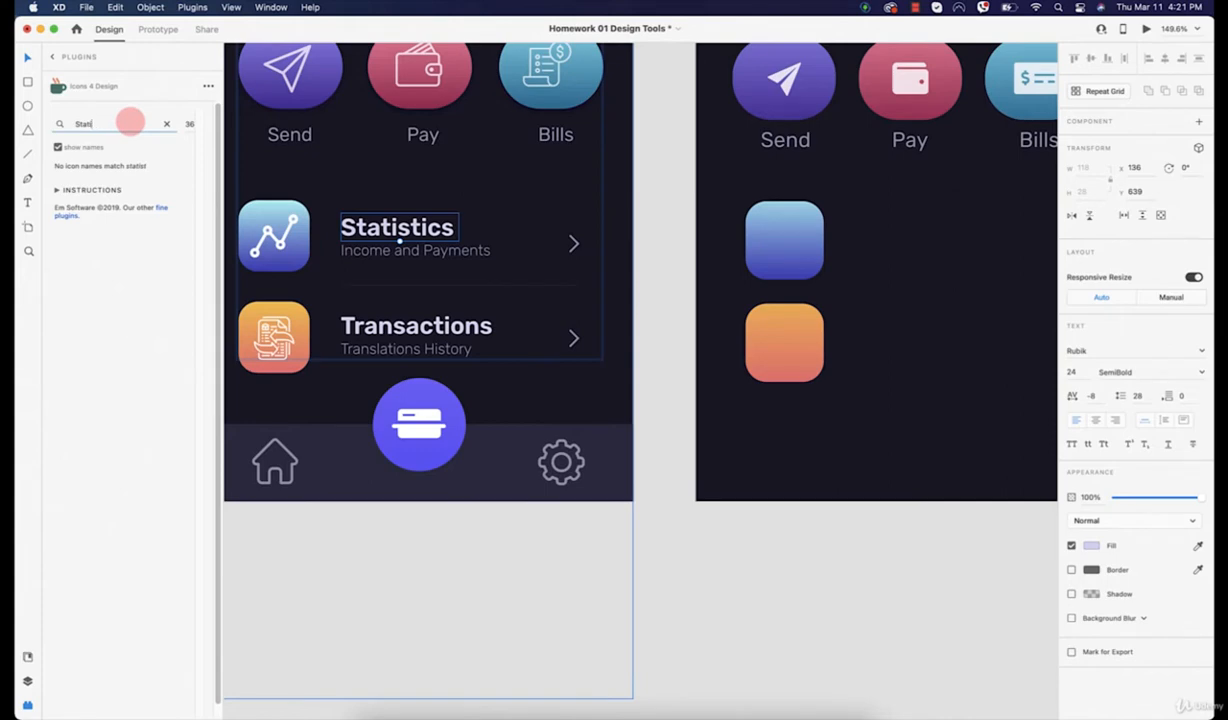
key("BackSpace")
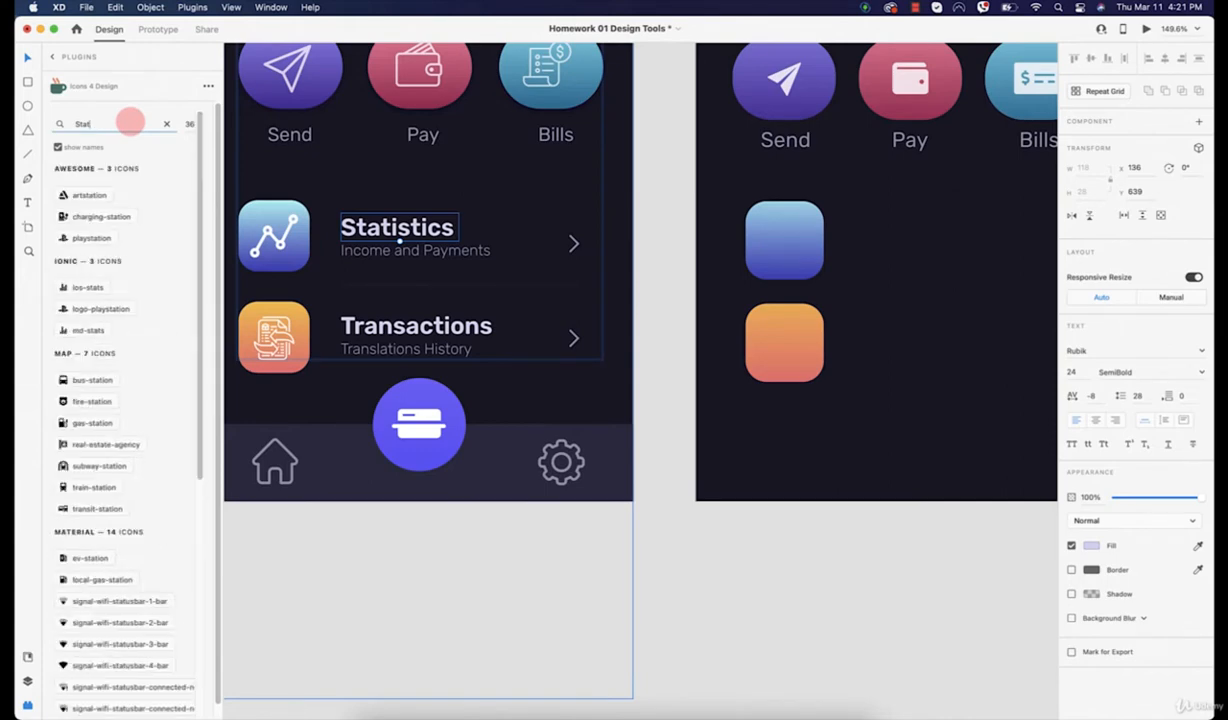
type("s")
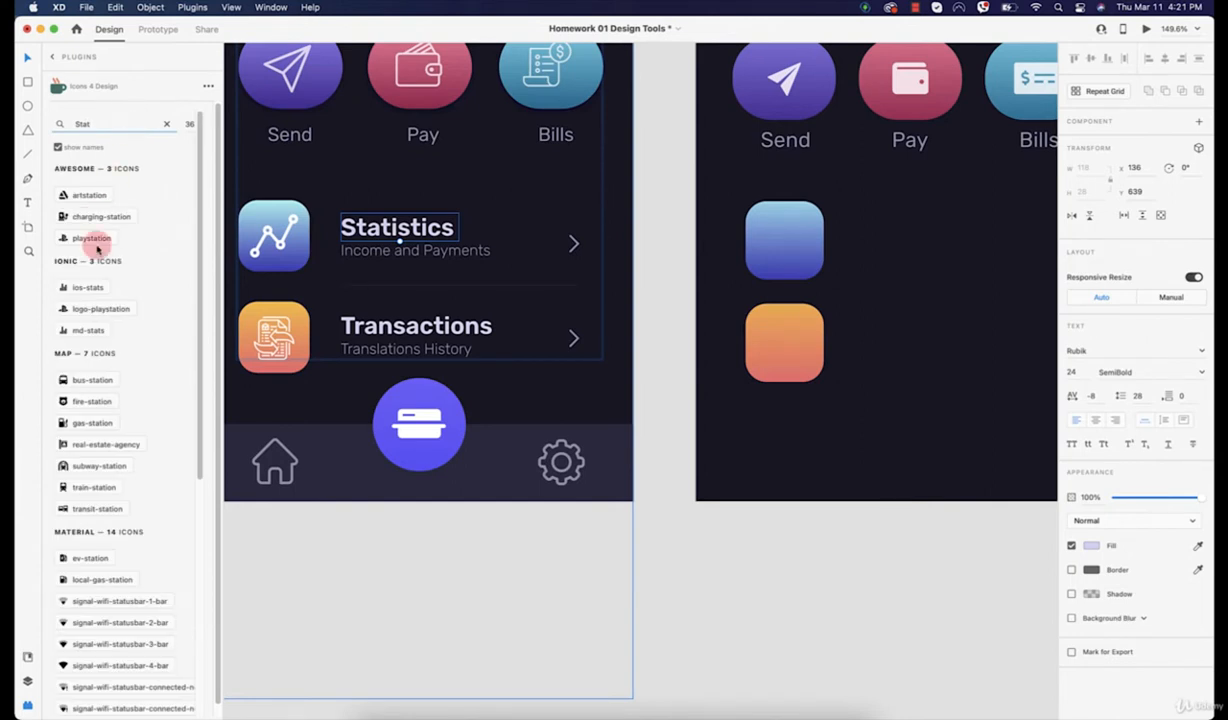
scroll(85, 318, "down", 10)
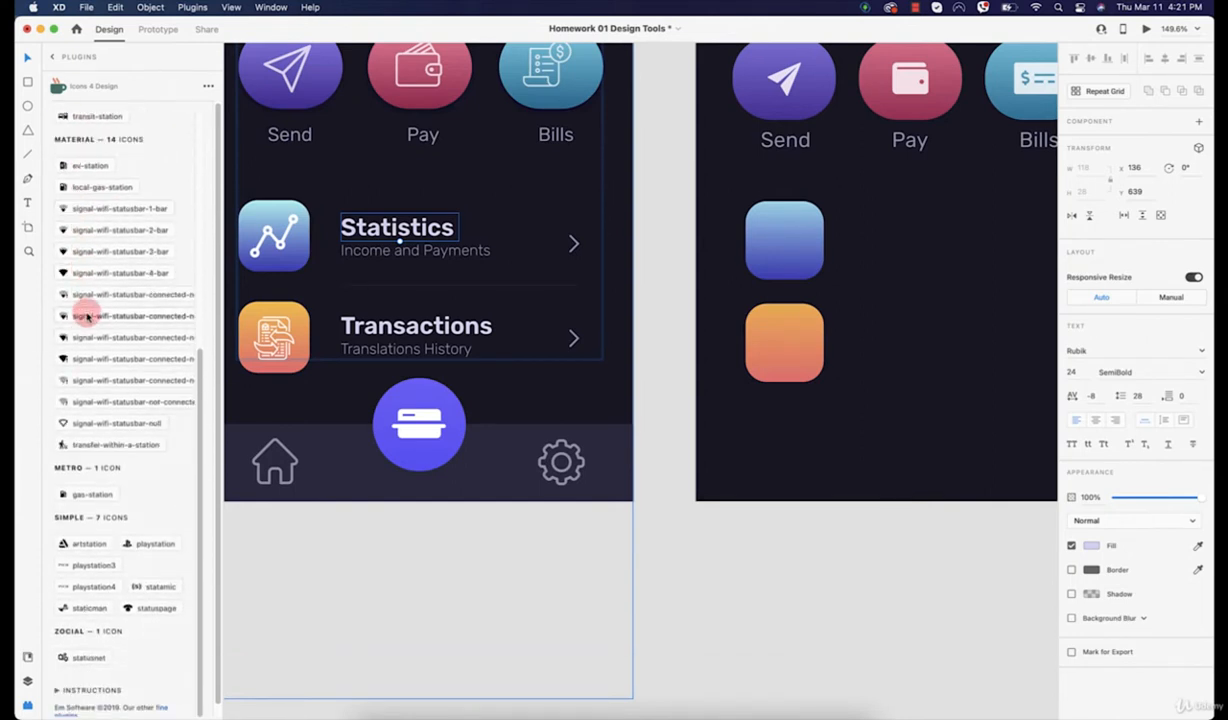
scroll(88, 316, "up", 10)
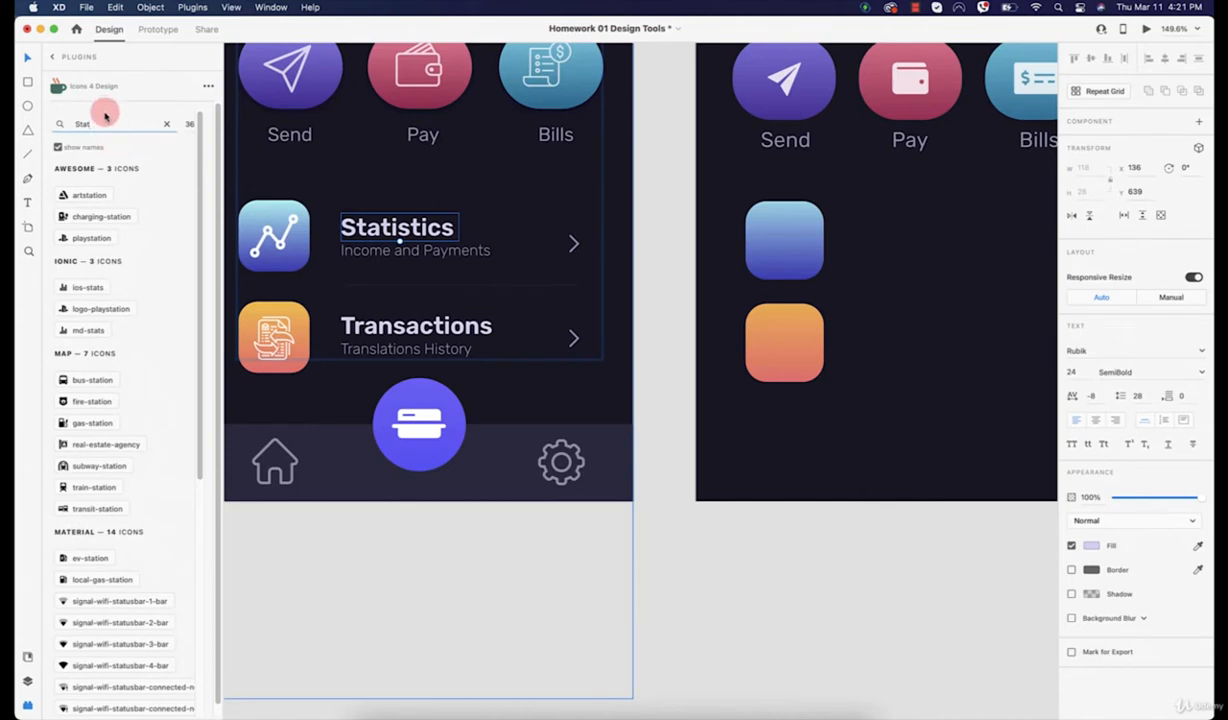
Step: Search the icon library for chart and insert the bar-chart-2 and show-chart icons on the iPhone 12 Pro Homework artboard
left_click_drag(105, 117, 40, 127)
type("char")
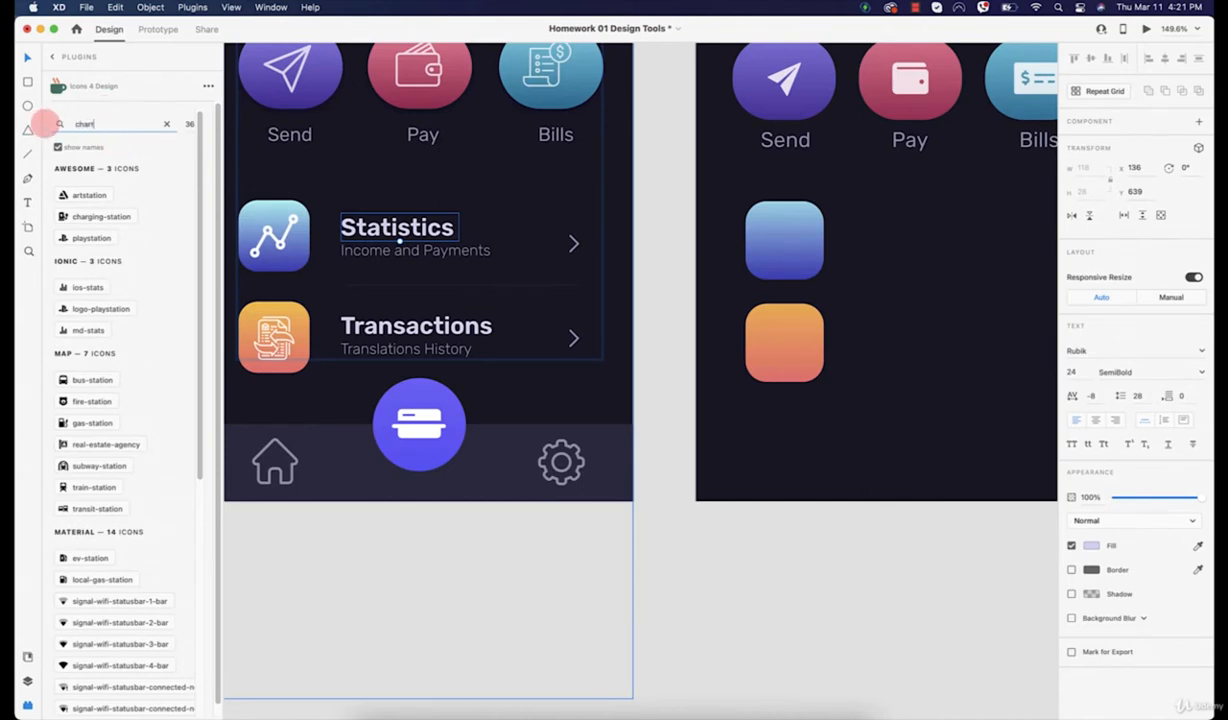
type("t")
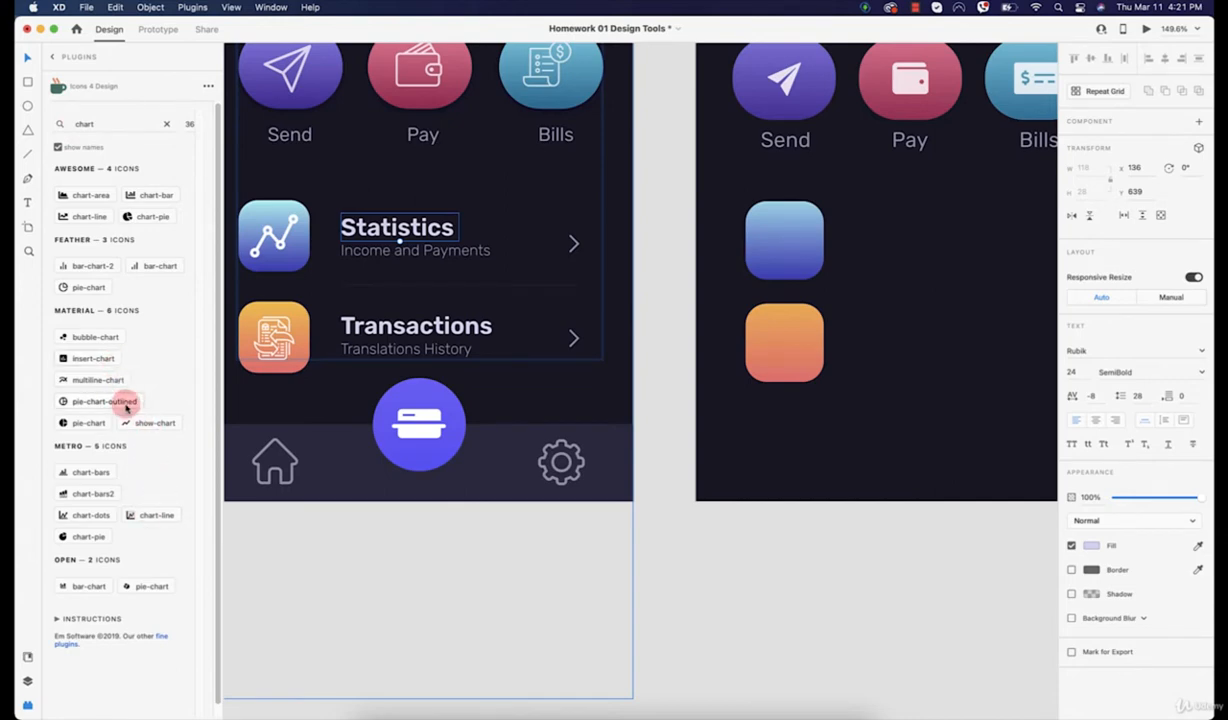
scroll(285, 230, "up", 10)
scroll(285, 230, "right", 2)
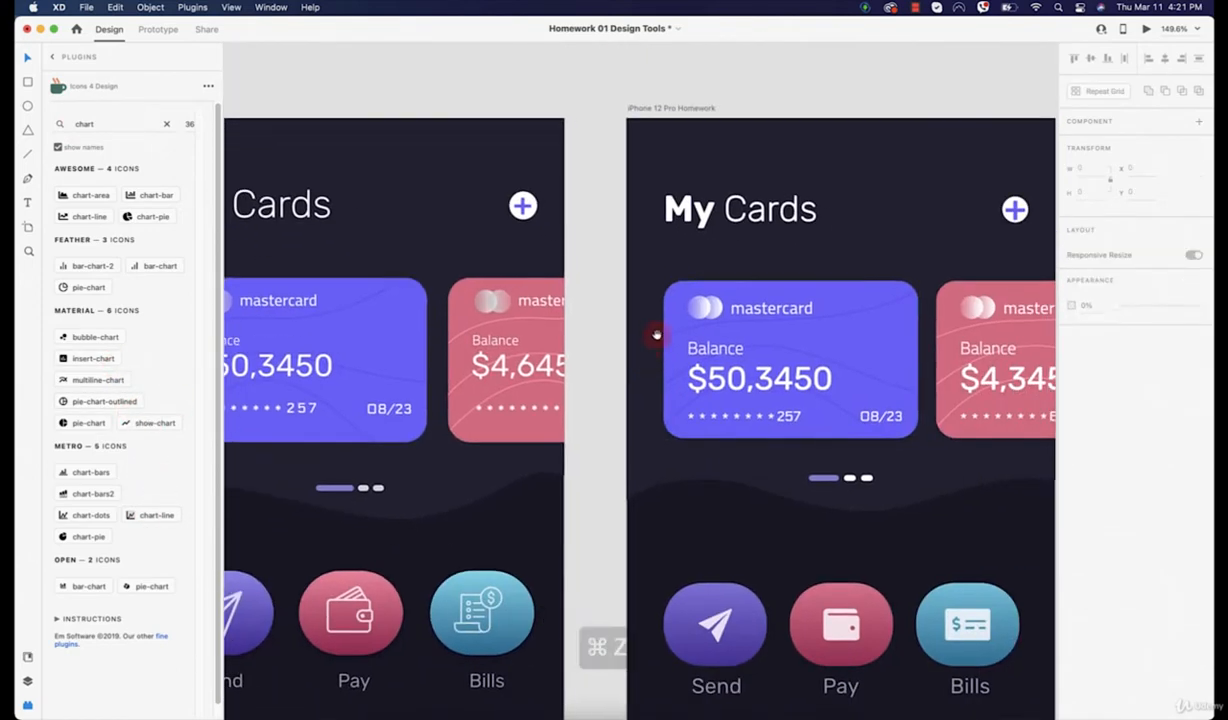
left_click(707, 120)
left_click(700, 545)
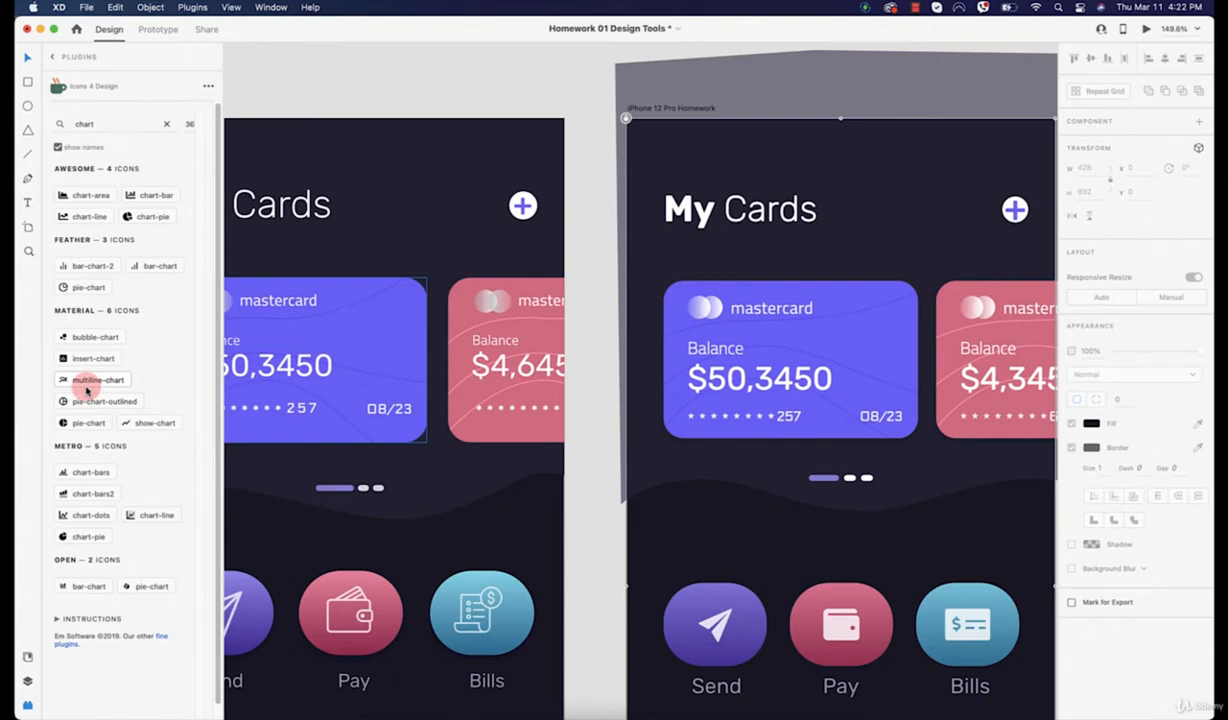
left_click(85, 266)
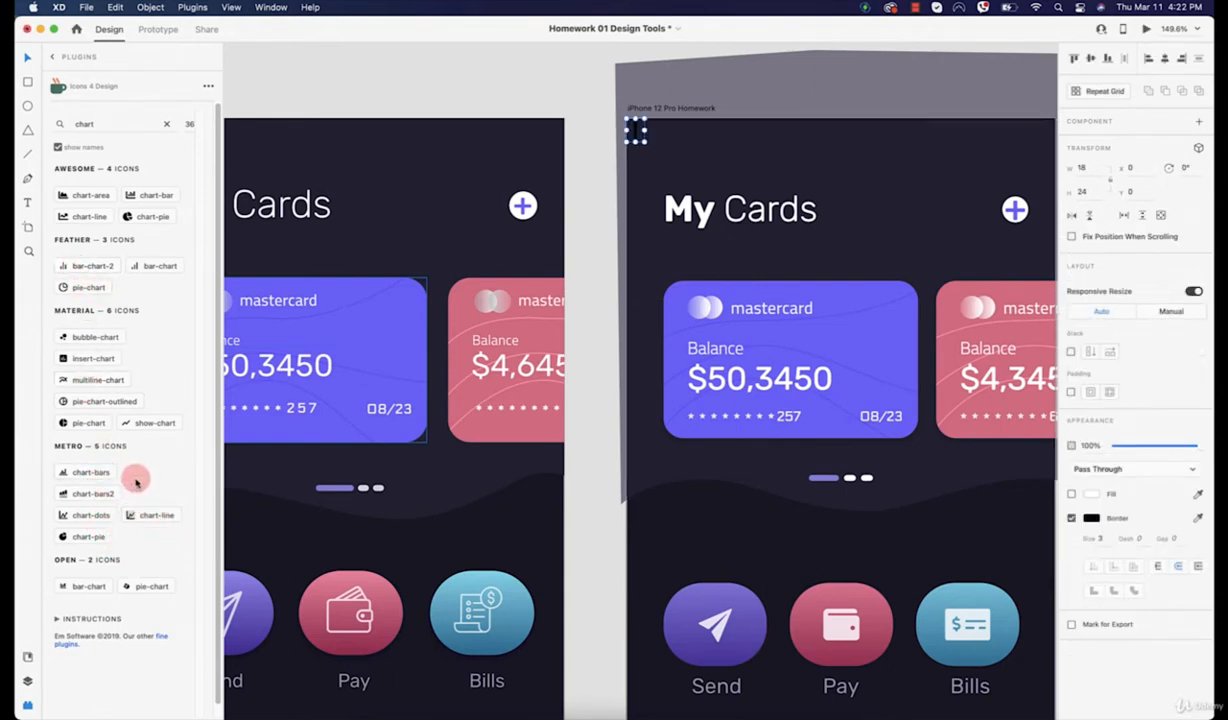
left_click(168, 423)
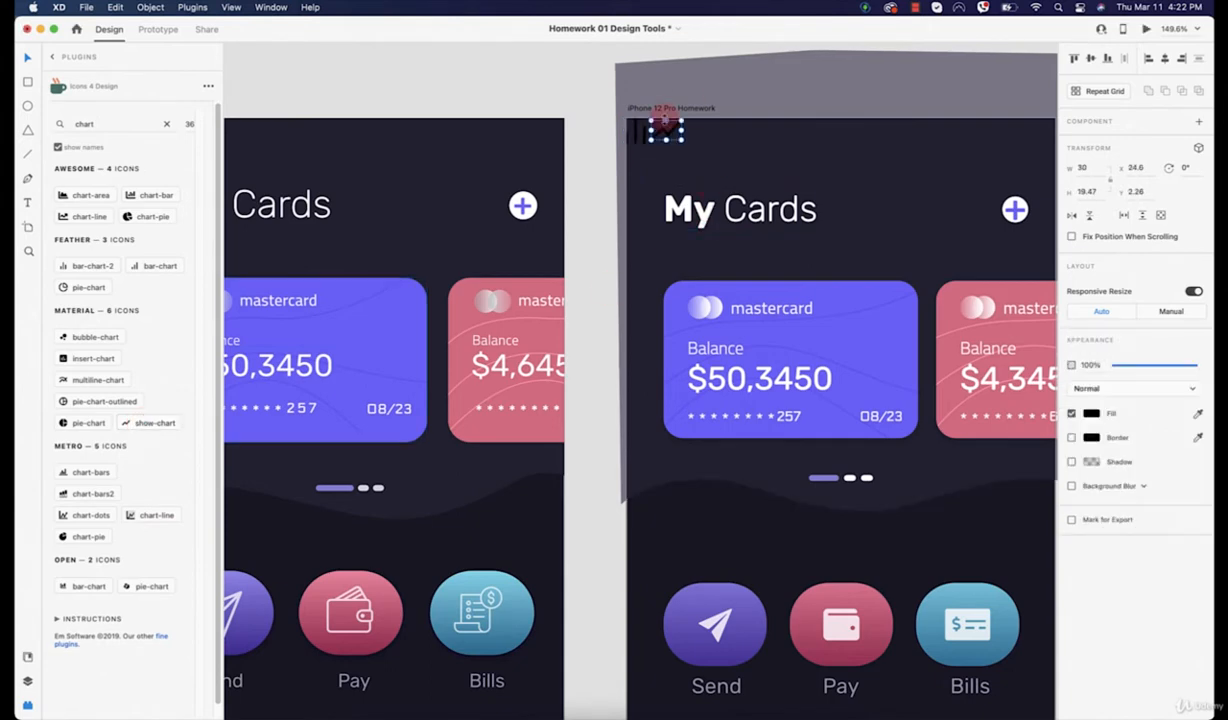
Step: Move the two inserted chart icons together from the artboard's upper corner down to the area beside the gradient squares
left_click_drag(663, 124, 725, 585)
left_click(741, 116)
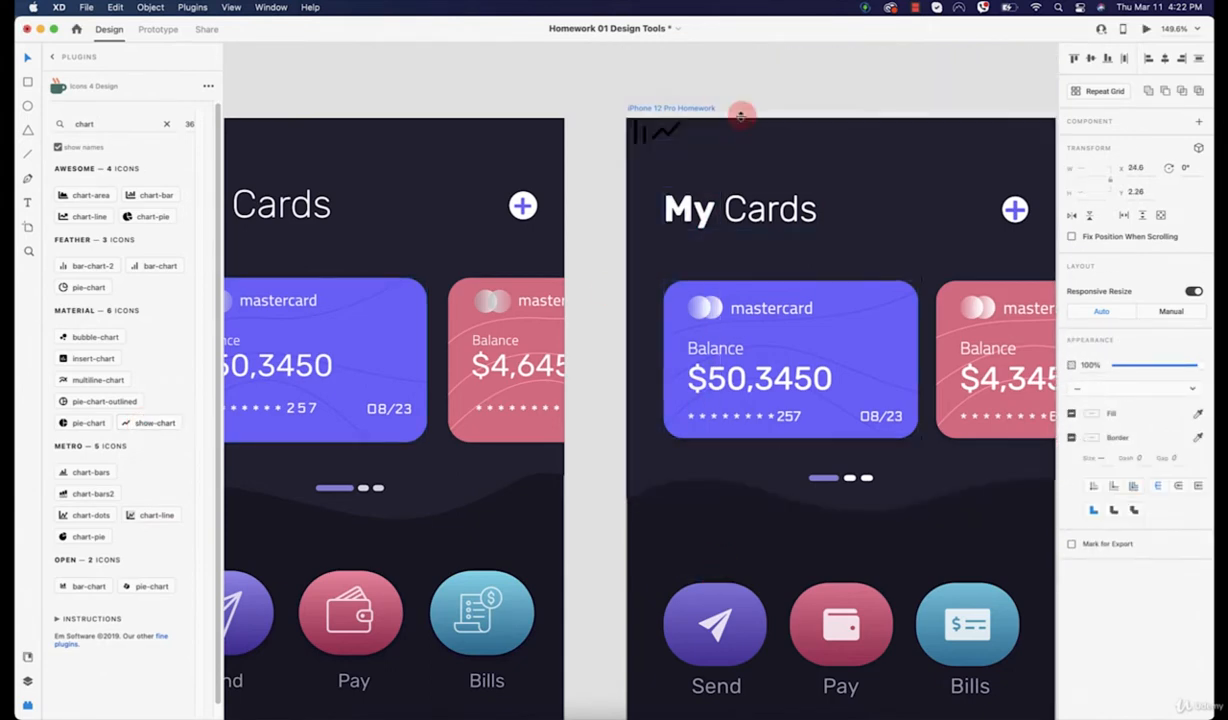
left_click(662, 133)
left_click(662, 133)
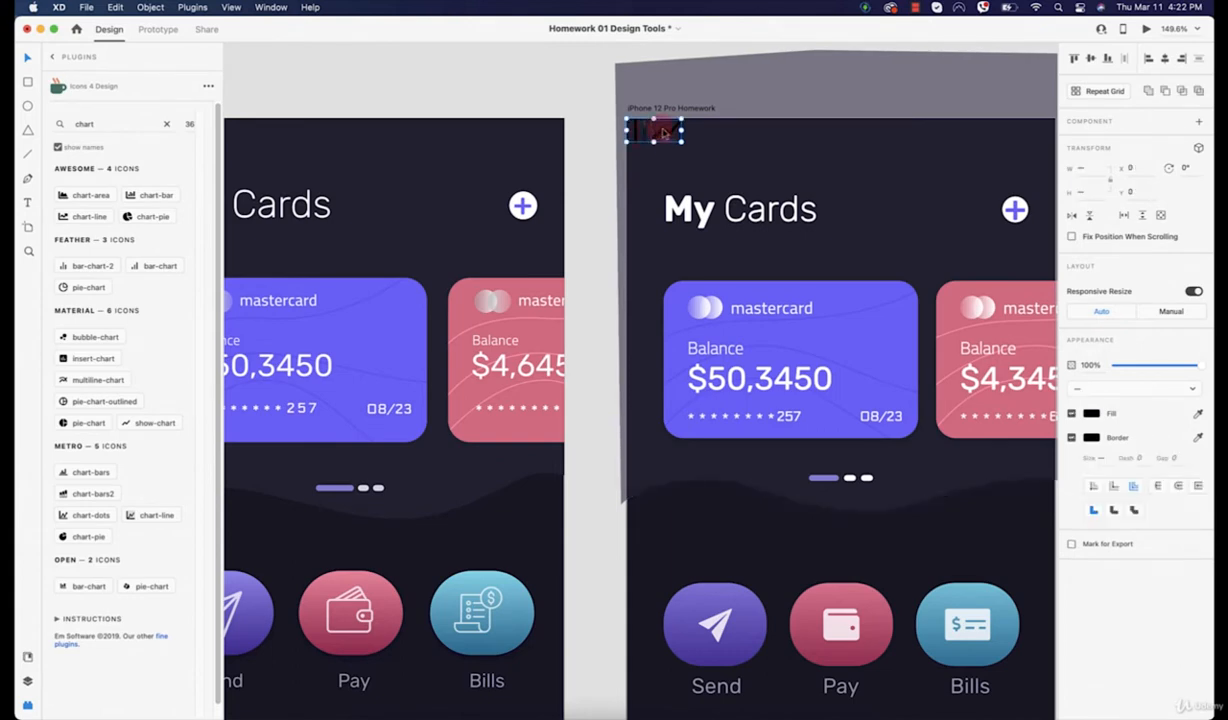
left_click_drag(660, 133, 726, 584)
scroll(724, 367, "down", 10)
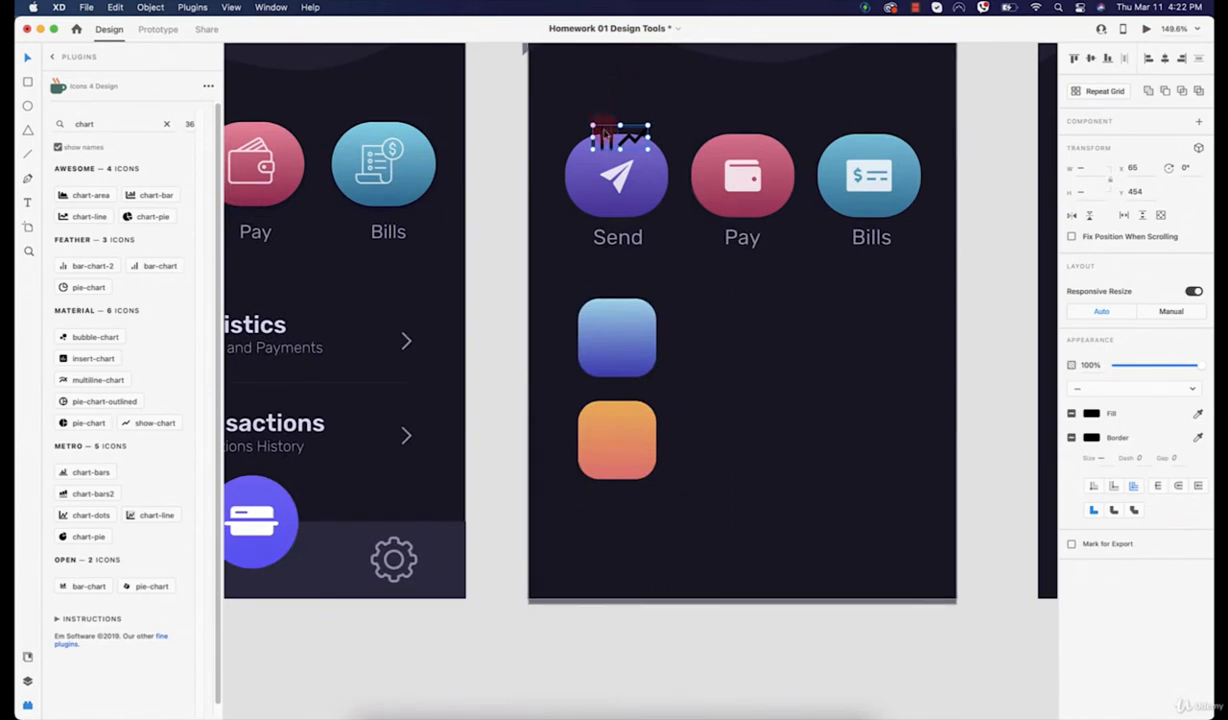
left_click_drag(604, 142, 728, 381)
Step: Place the bar chart icon in the centre of the blue square and enlarge it to about 23 by 31
left_click(667, 344)
left_click(651, 342)
left_click(647, 342)
left_click(619, 342)
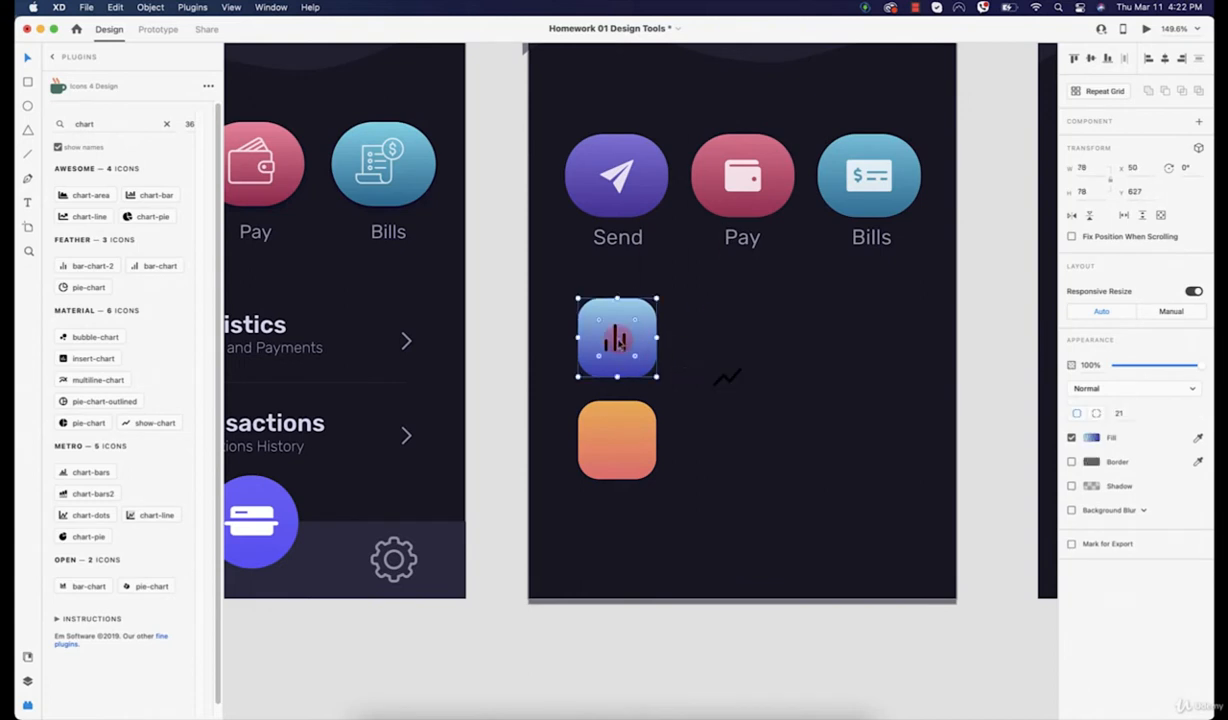
left_click(620, 342)
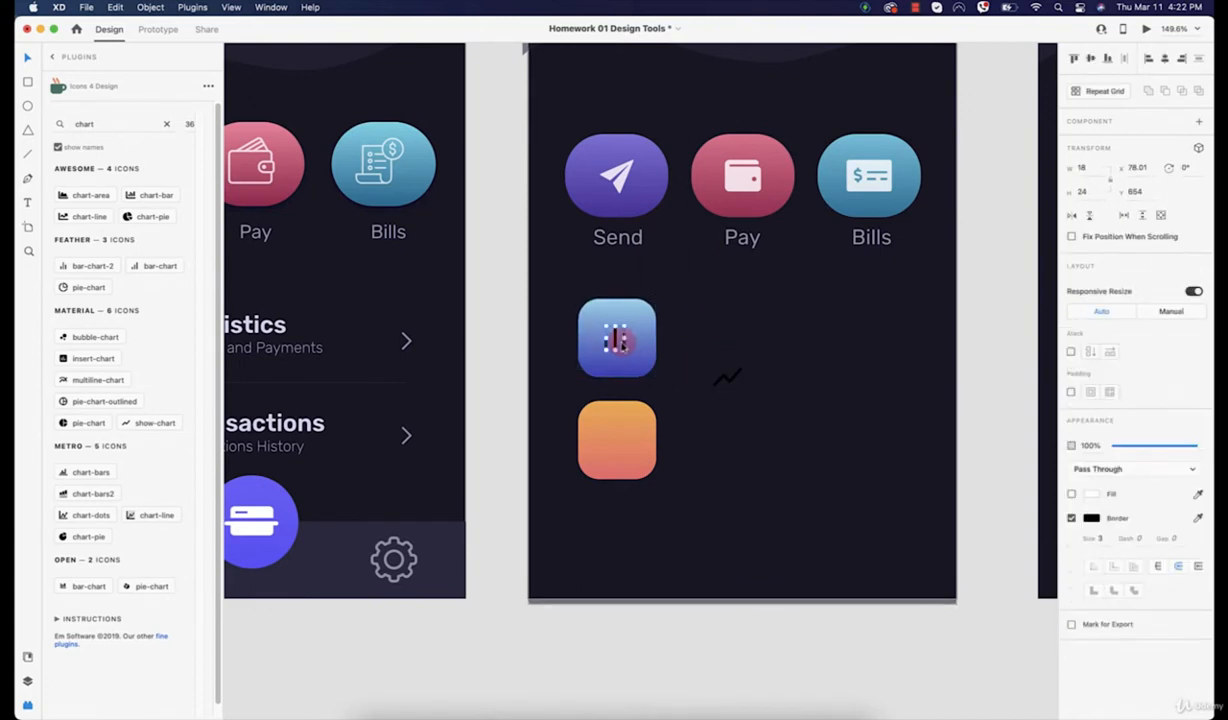
mouse_move(624, 353)
left_mouse_down()
mouse_move(630, 361)
mouse_move(616, 345)
left_mouse_up()
Step: Make the bar chart icon's border white and set its border size to 4
left_click(1091, 518)
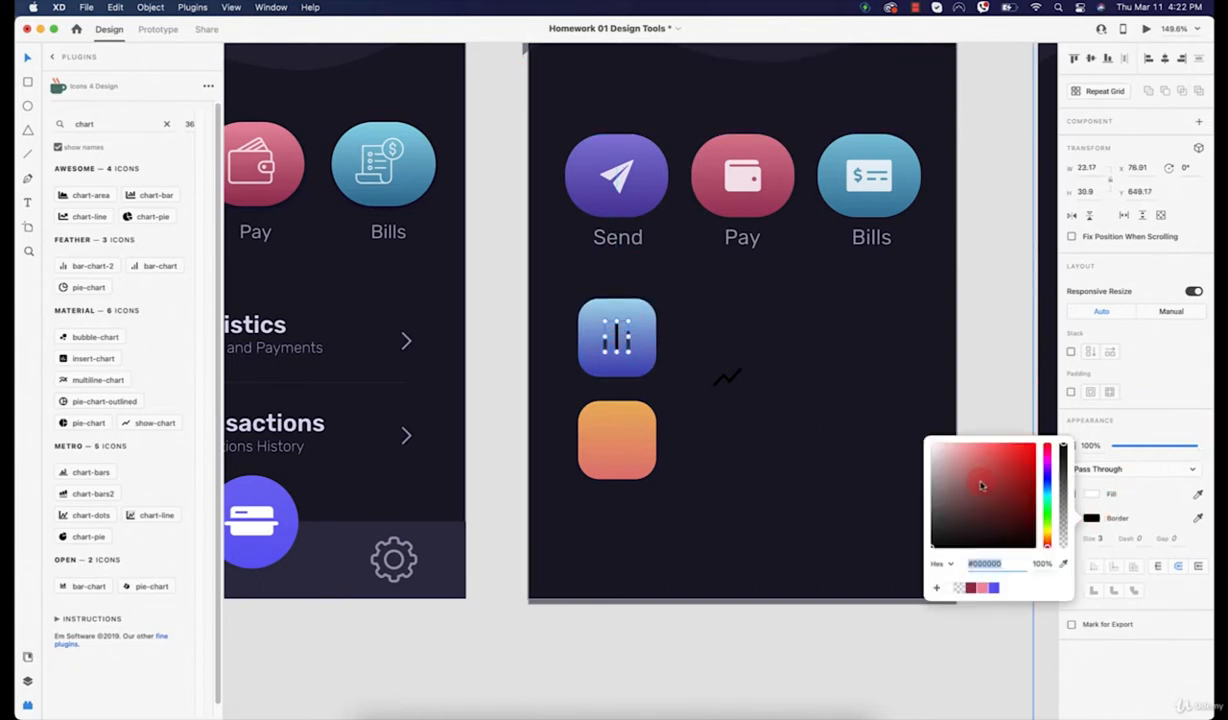
left_click_drag(980, 485, 836, 384)
left_click(743, 468)
left_click_drag(555, 250, 643, 194)
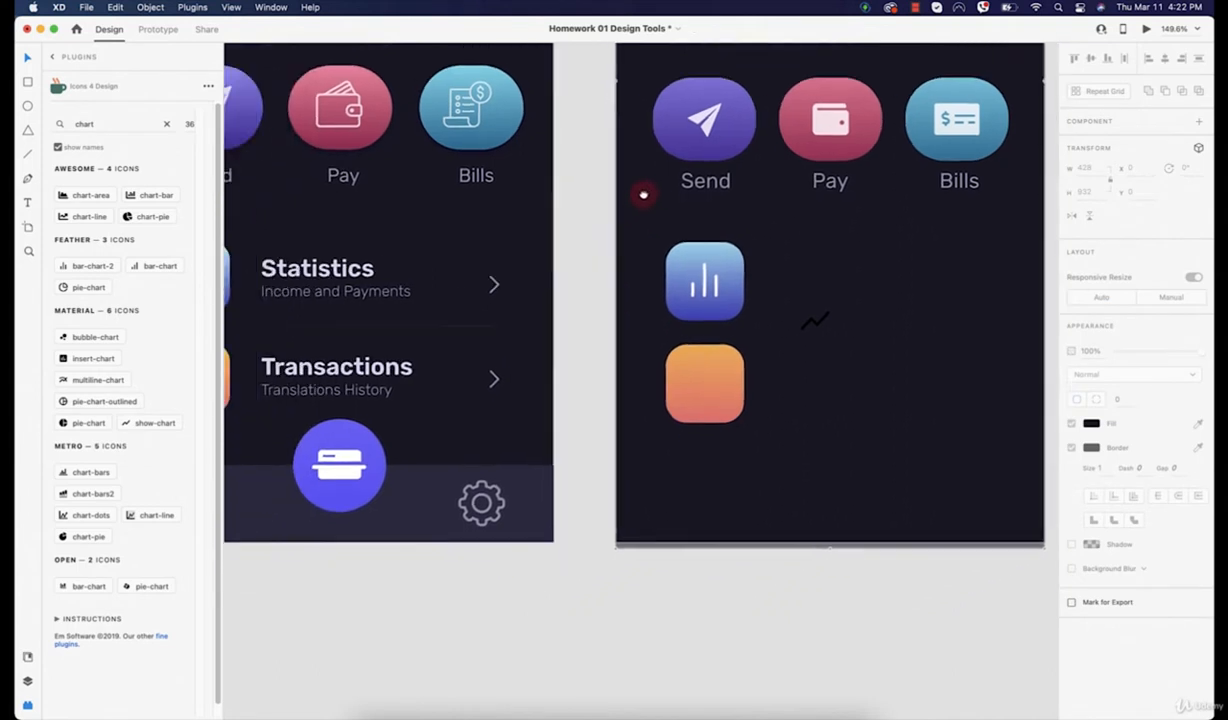
scroll(643, 194, "left", 4)
scroll(643, 194, "down", 2)
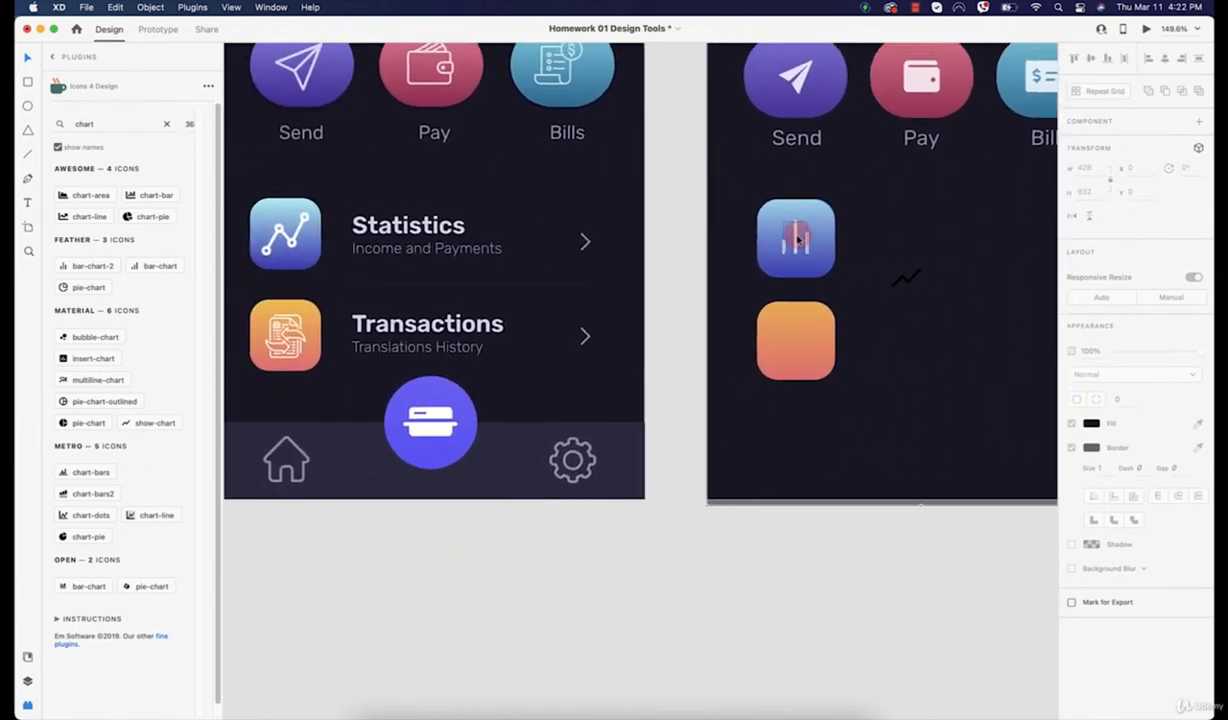
left_click(797, 237)
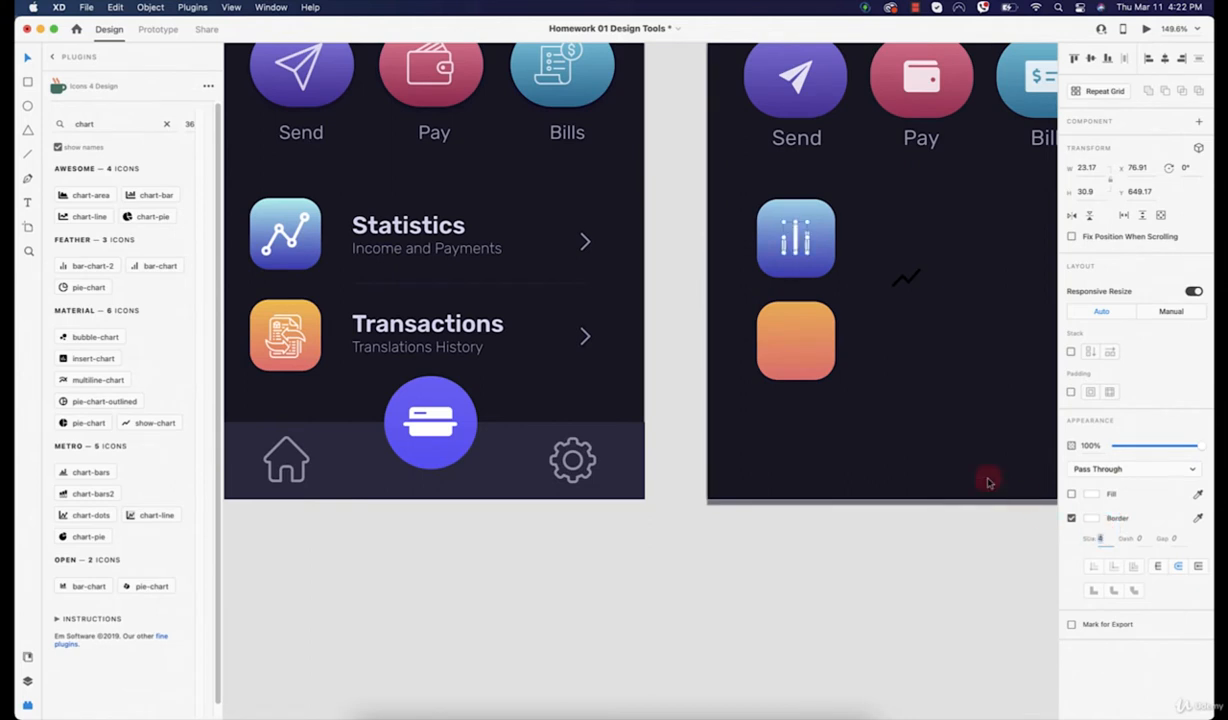
left_click(924, 480)
Step: Delete the unused black show-chart icon beside the squares
left_click(903, 280)
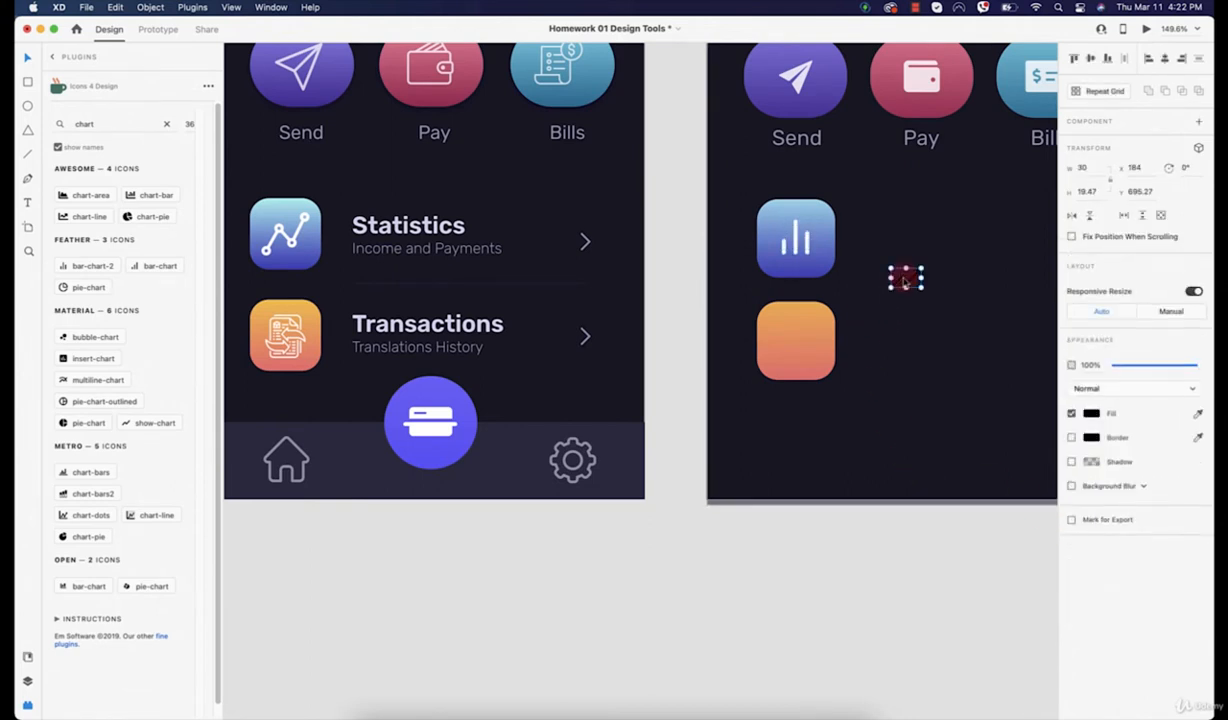
key("Delete")
mouse_move(848, 227)
left_mouse_down()
mouse_move(549, 332)
mouse_move(868, 225)
left_mouse_up()
Step: Search the icon plugin for "arrow" and look through the results down to the Material set for a Transactions icon
left_click(298, 348)
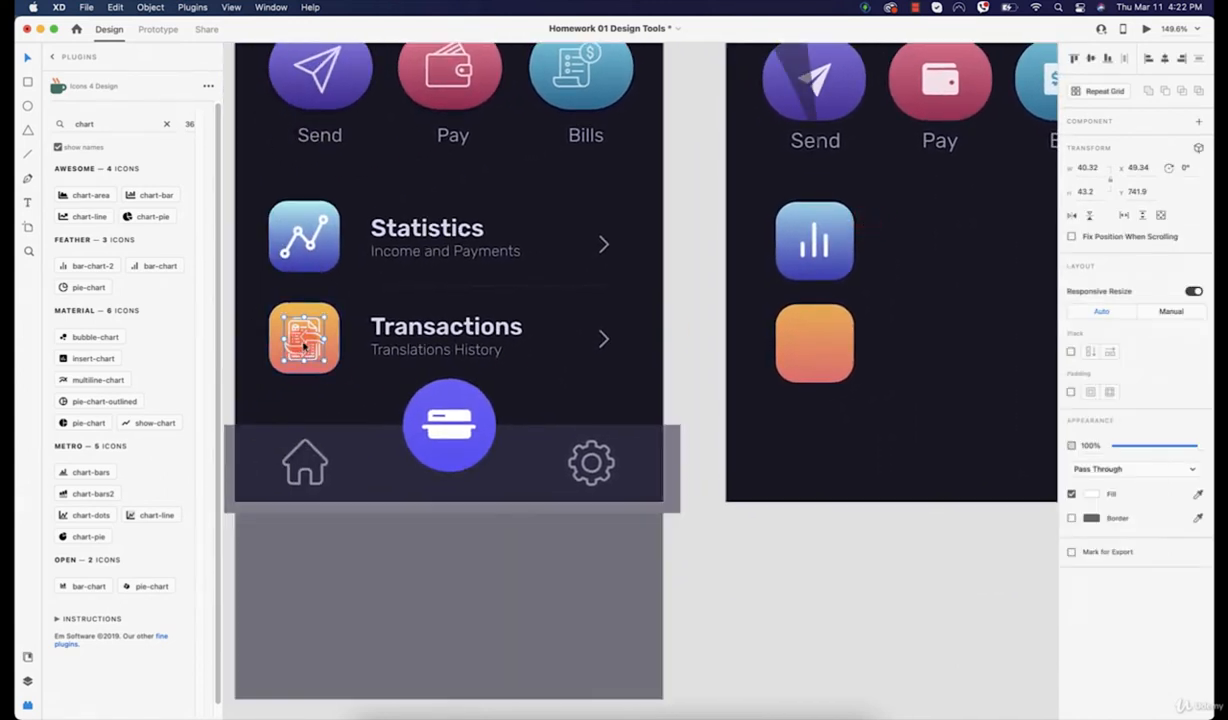
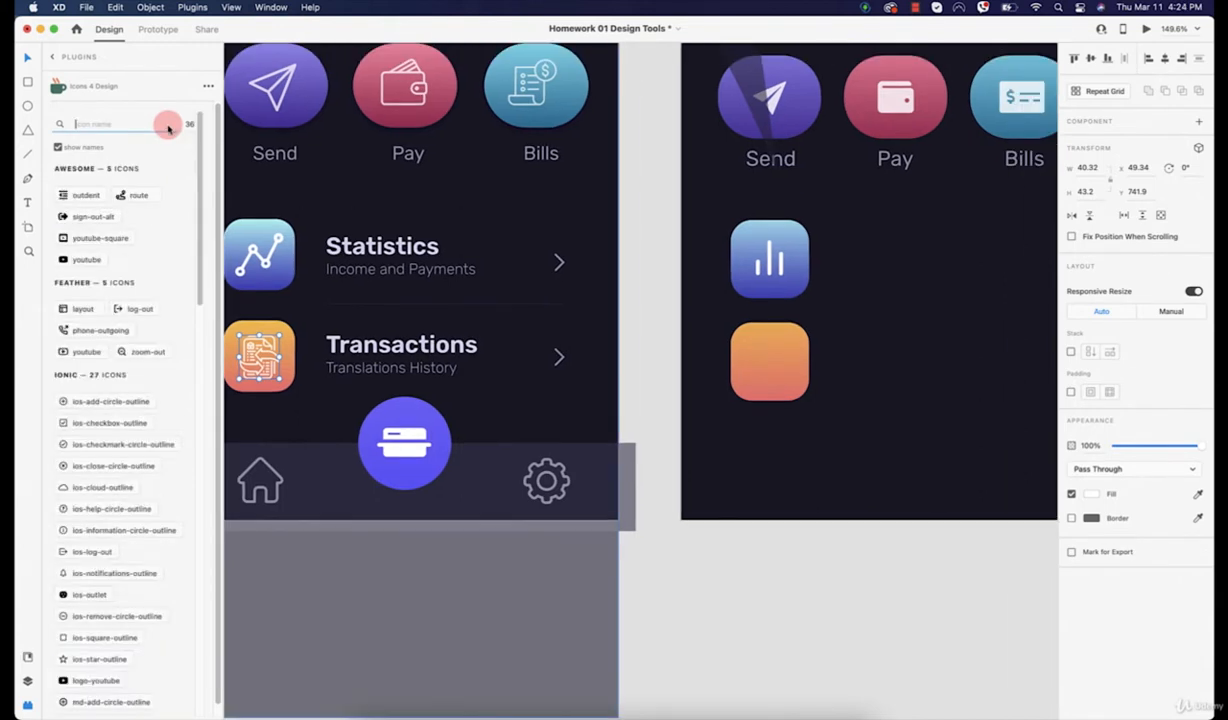
left_click(166, 123)
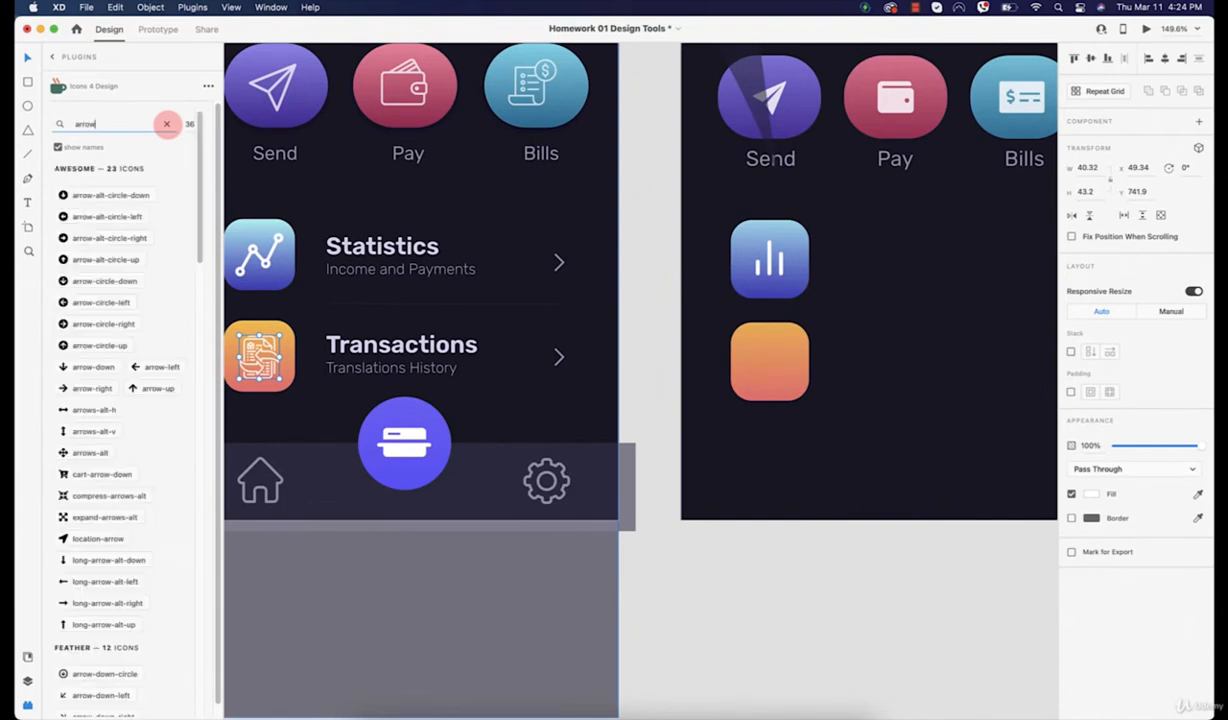
scroll(91, 425, "down", 2)
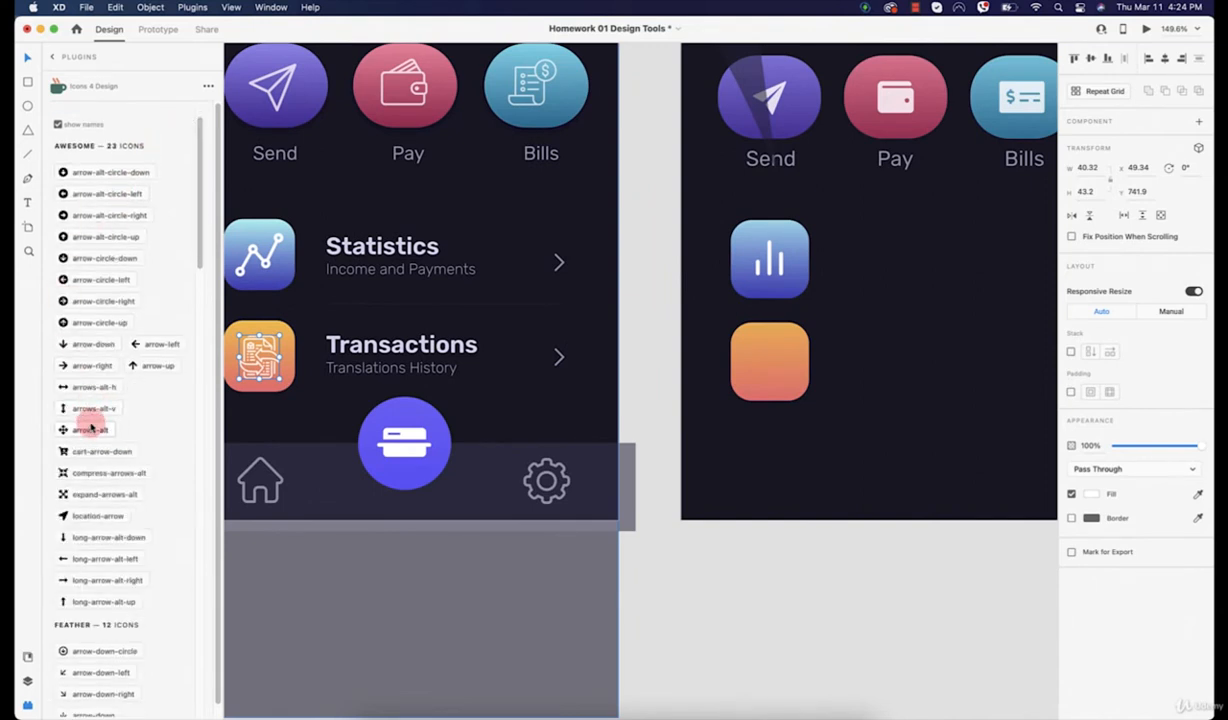
scroll(91, 425, "down", 8)
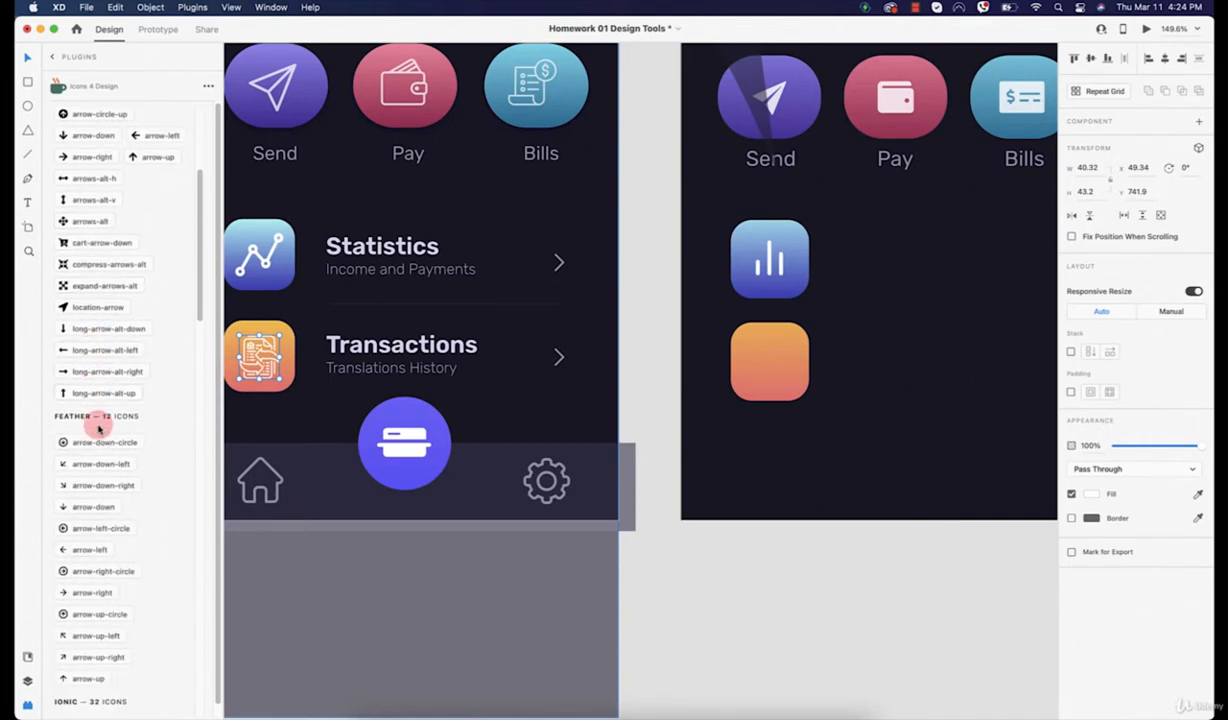
scroll(99, 428, "down", 15)
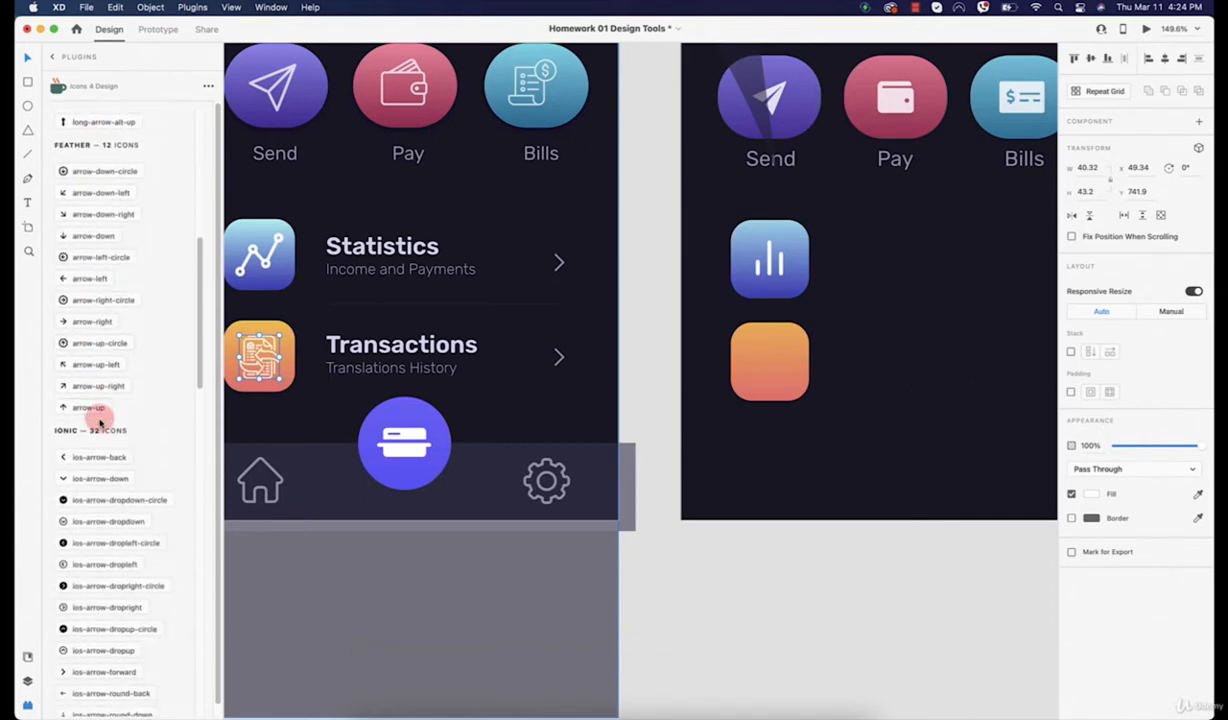
scroll(101, 424, "down", 15)
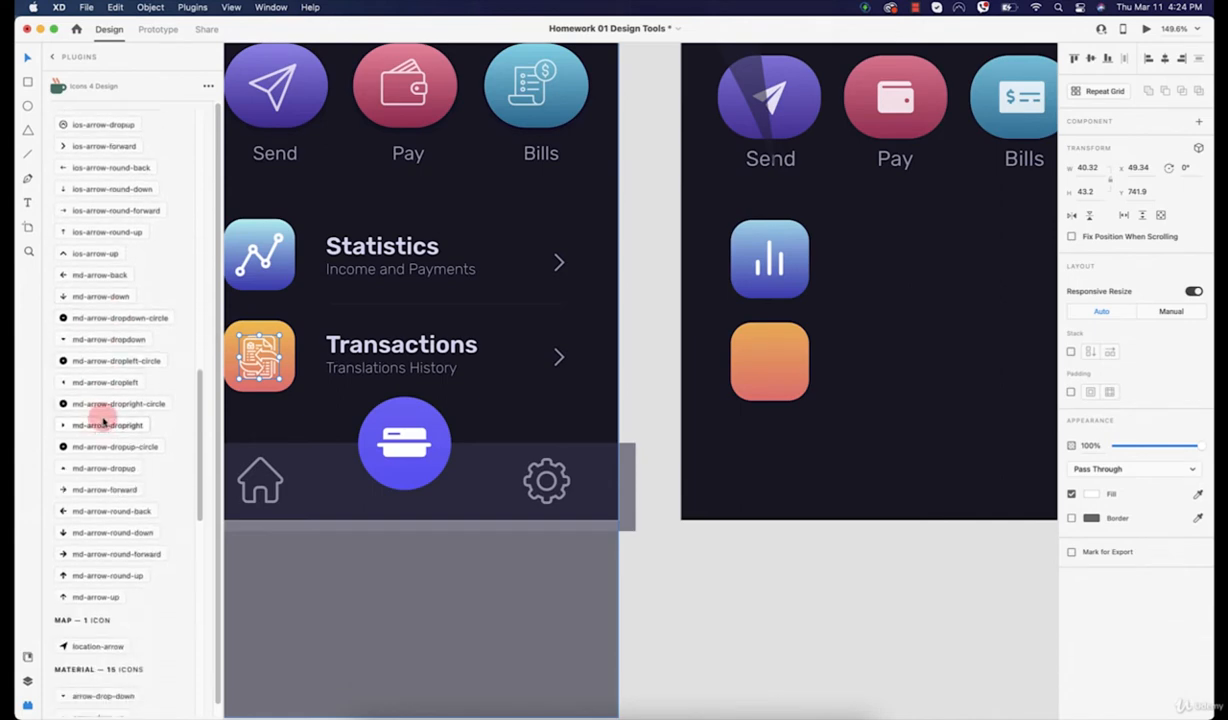
scroll(103, 422, "down", 13)
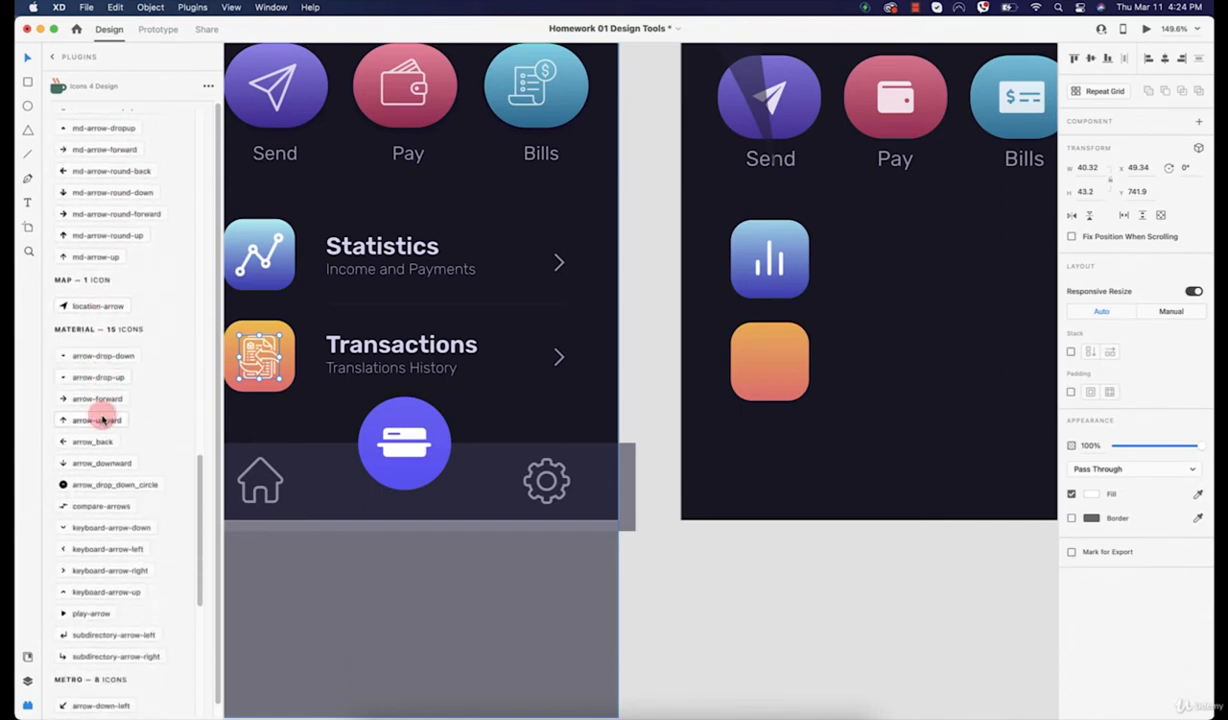
scroll(103, 421, "down", 3)
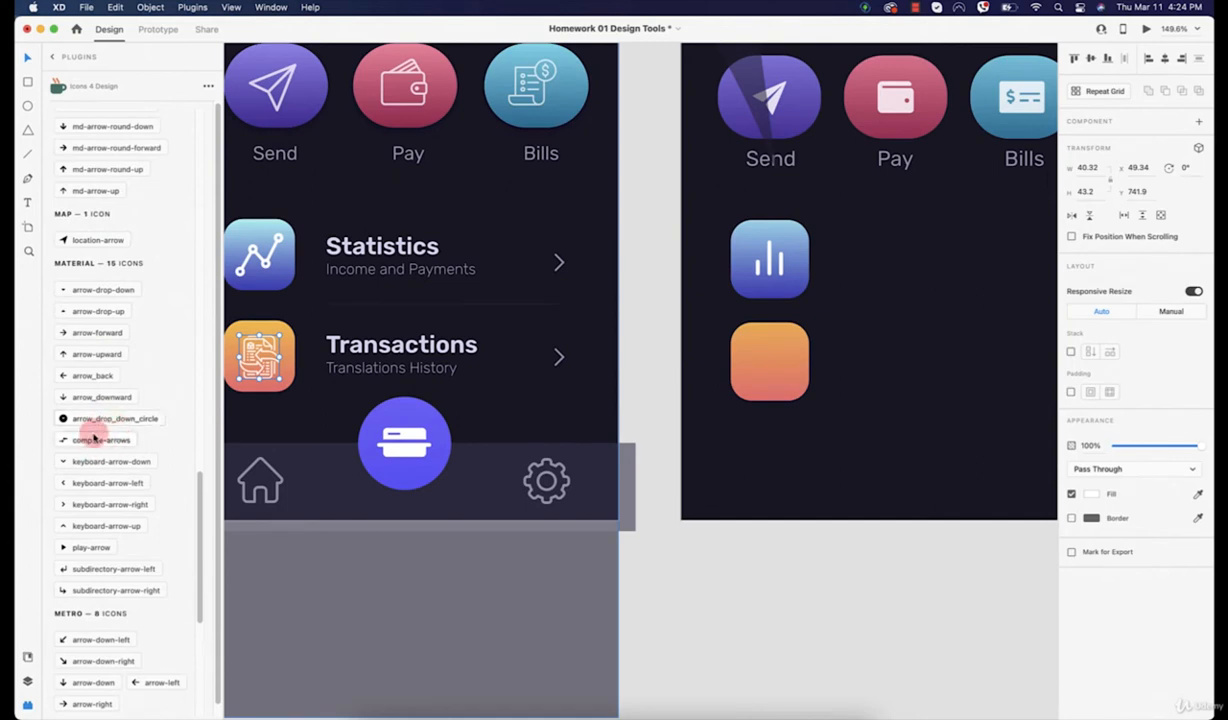
Step: Try inserting the Material compare-arrows icon for the Transactions row, and undo its placement on the reference artboard
left_click(97, 437)
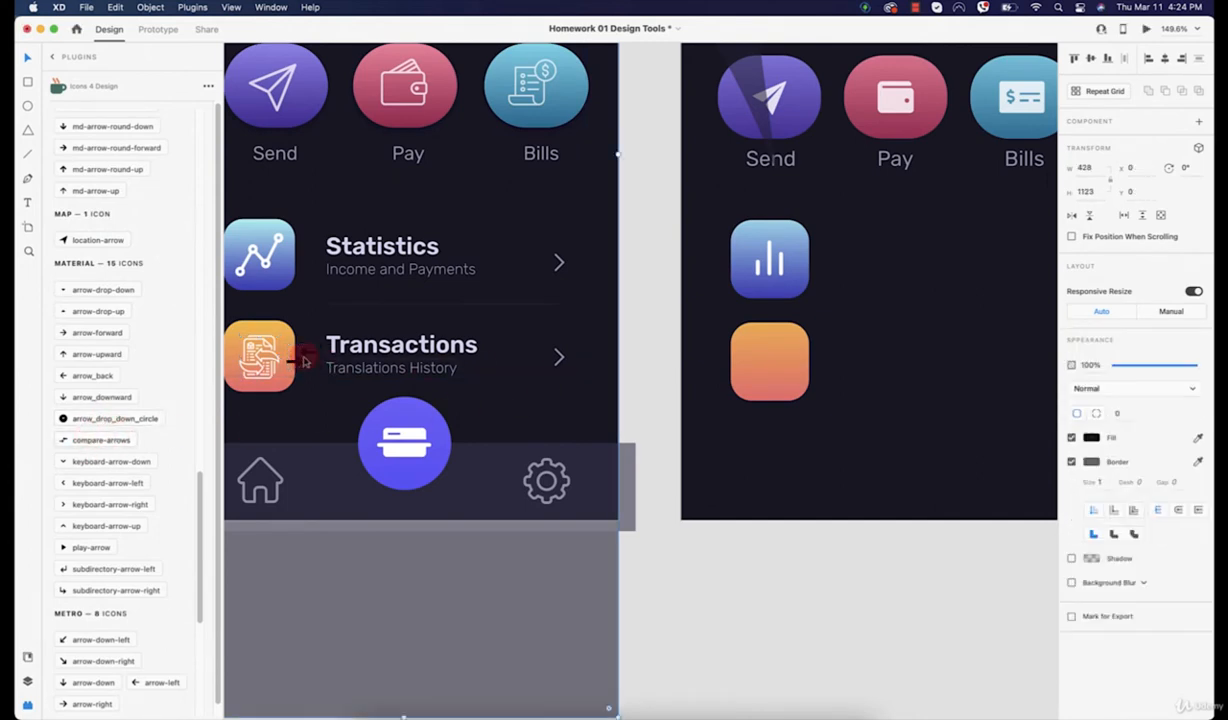
key("super+z")
key("super+z")
key("super+z")
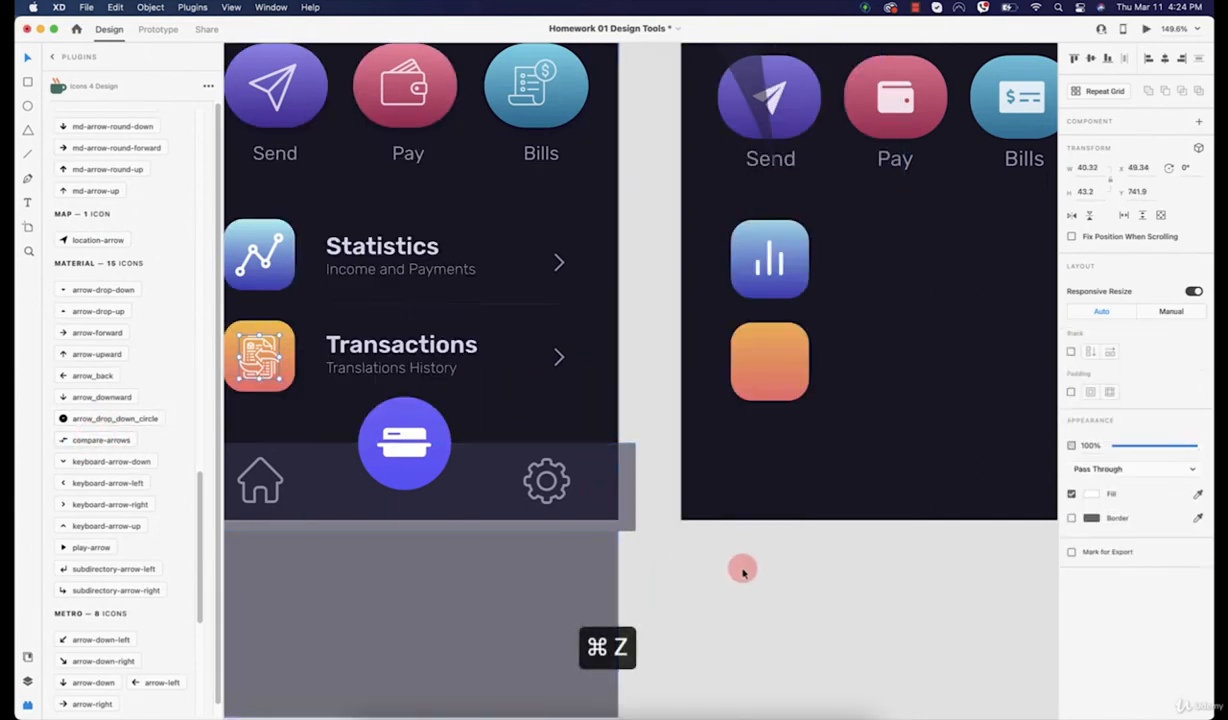
Step: Insert the Material compare-arrows icon, place it on the empty orange tile and enlarge it to about 44 by 31
left_click(743, 573)
left_click(778, 480)
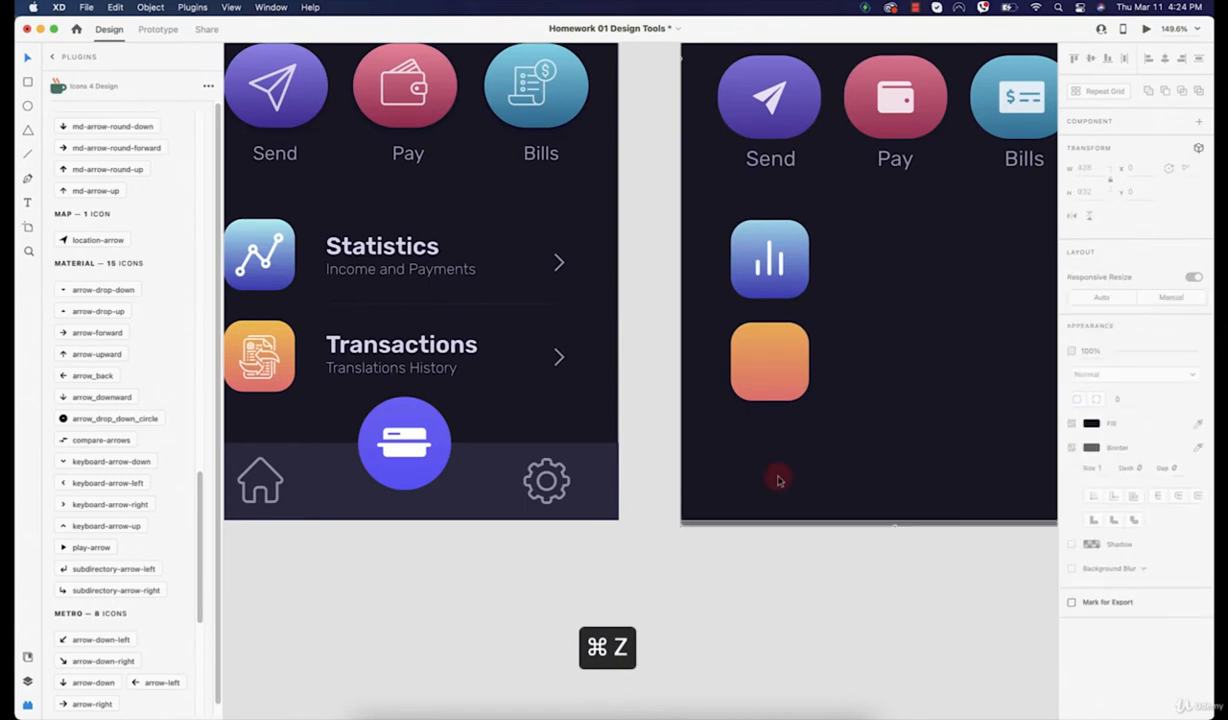
left_click(97, 437)
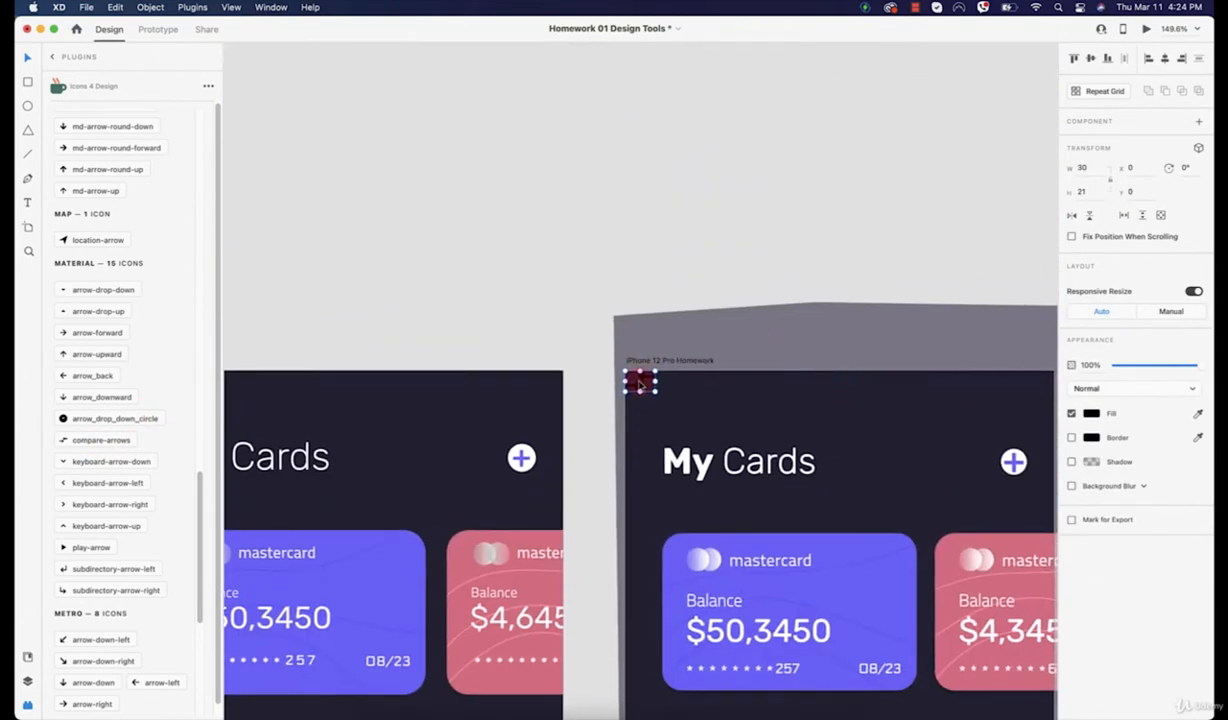
left_click_drag(640, 382, 722, 636)
scroll(735, 518, "down", 10)
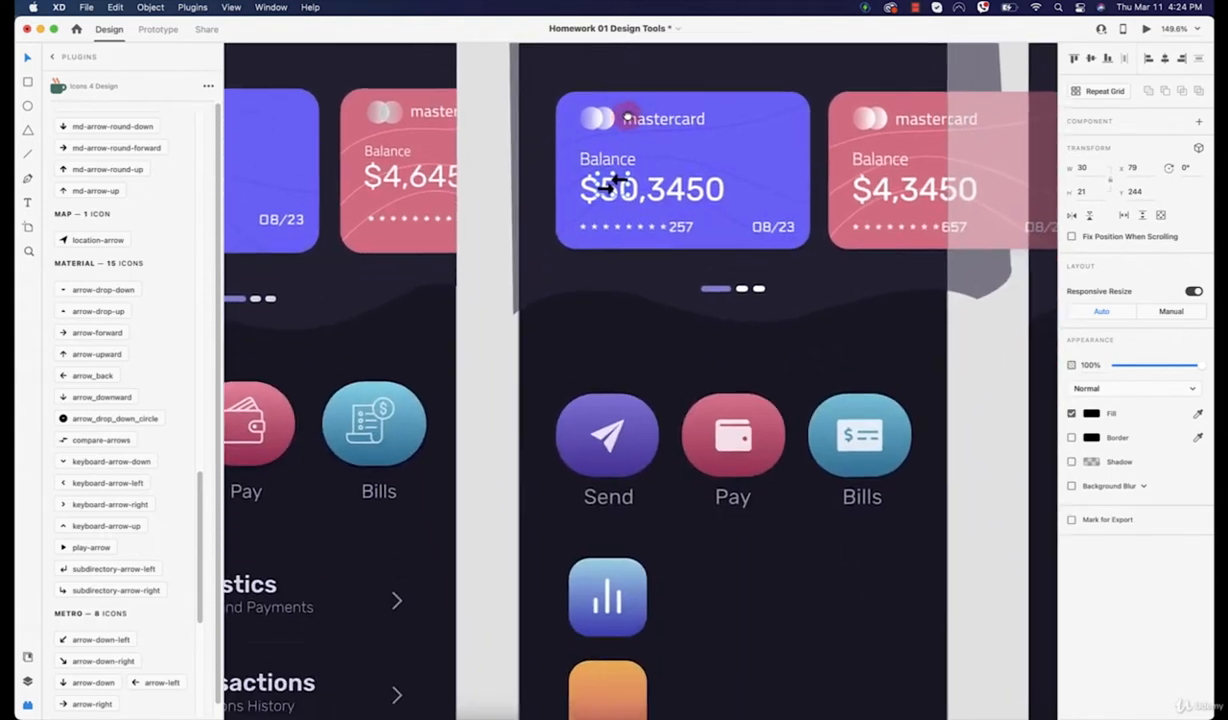
scroll(612, 182, "down", 2)
left_click_drag(590, 115, 601, 637)
scroll(602, 638, "down", 6)
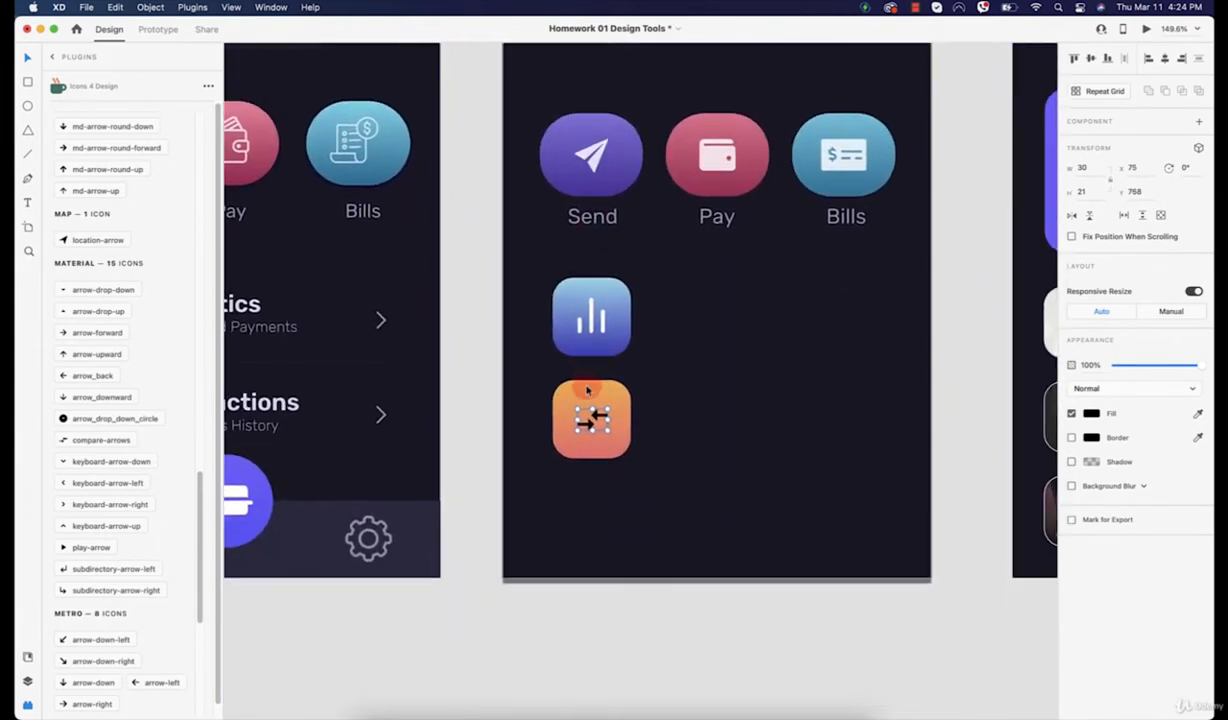
left_click_drag(591, 430, 591, 422)
scroll(593, 436, "up", 5)
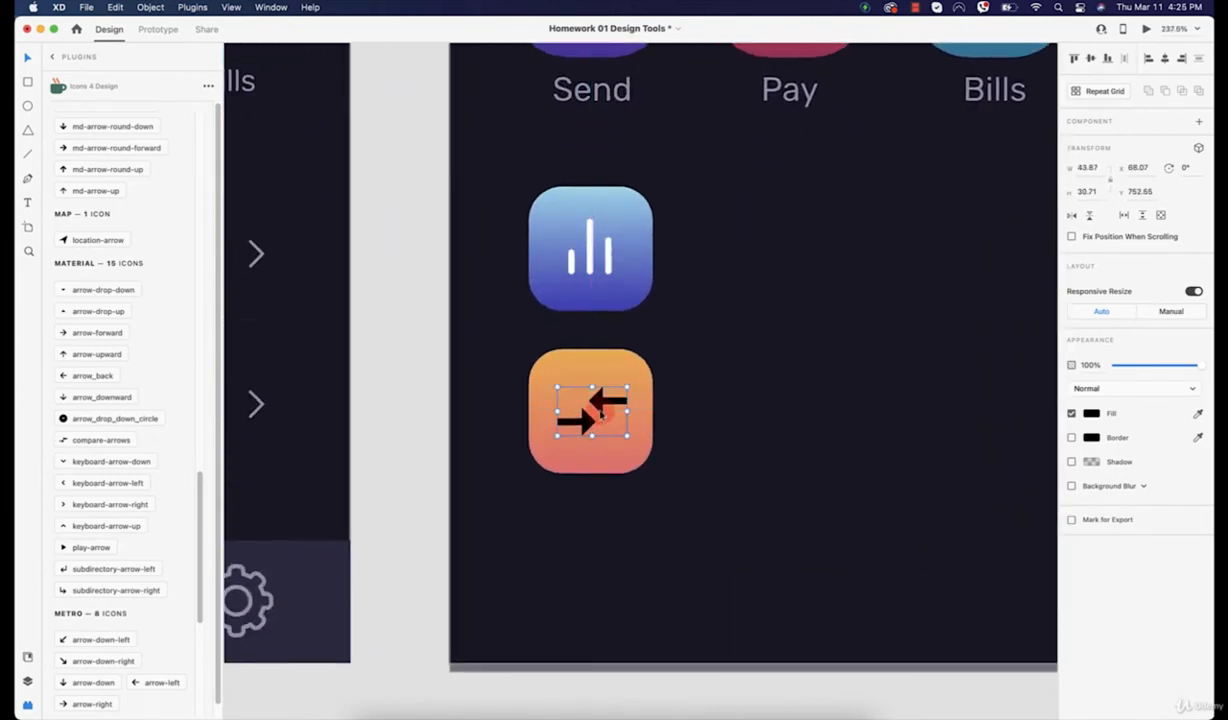
Step: Try to reshape the upper arrow of the icon by moving the corner anchor point at its shaft's end
double_click(601, 414)
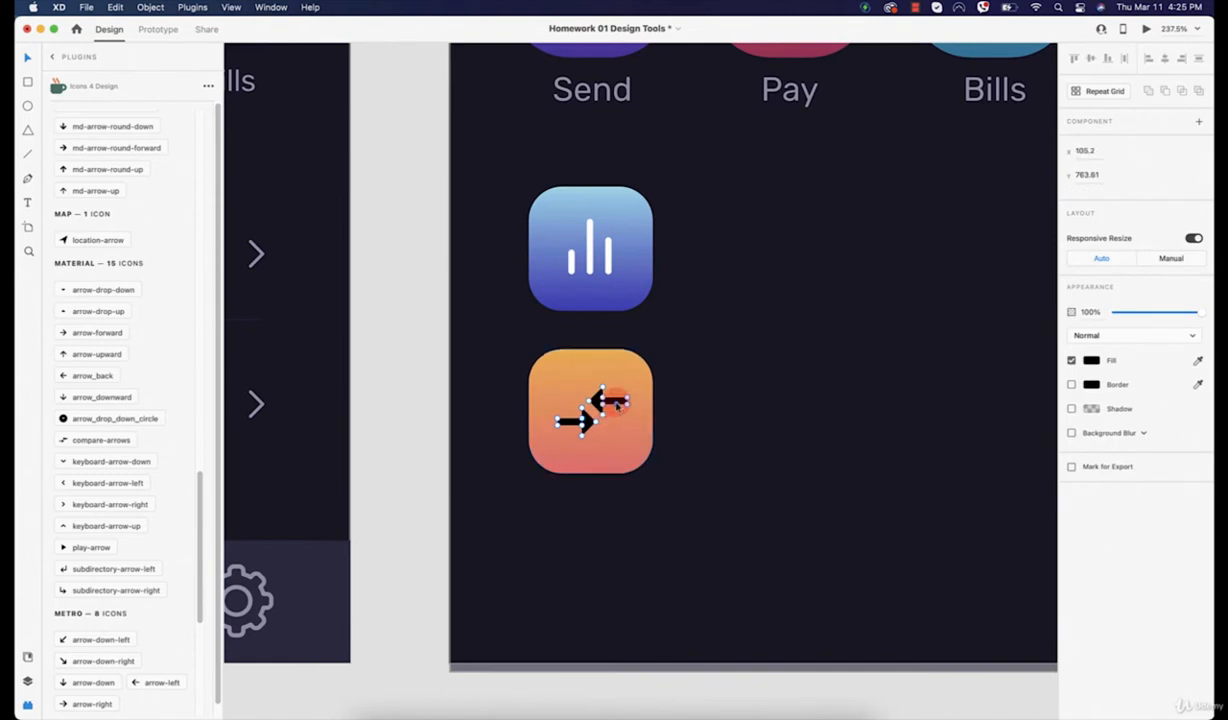
scroll(617, 402, "up", 10)
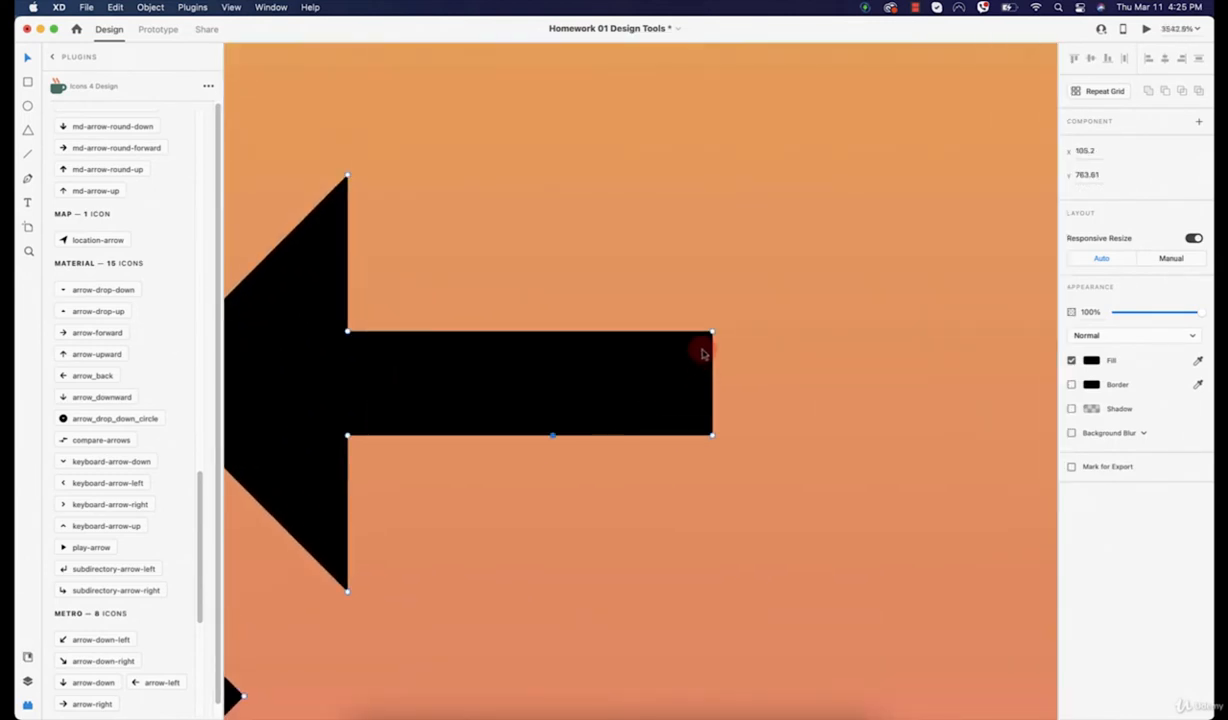
key("Escape")
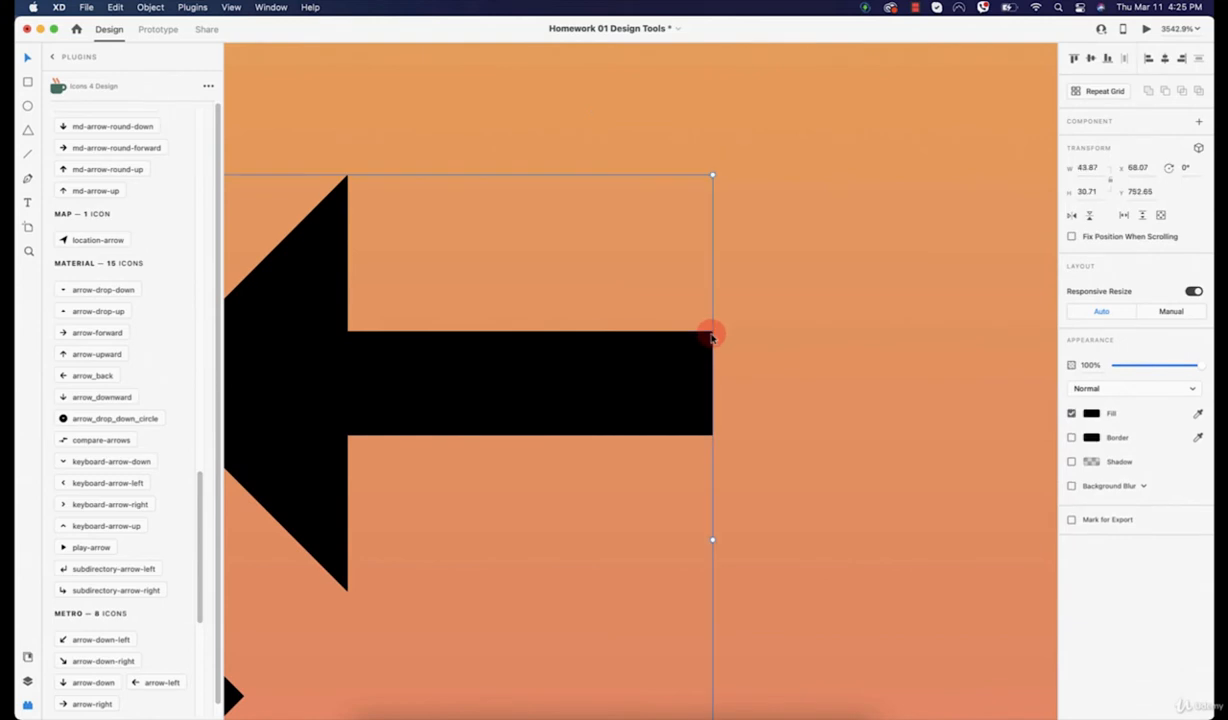
double_click(697, 348)
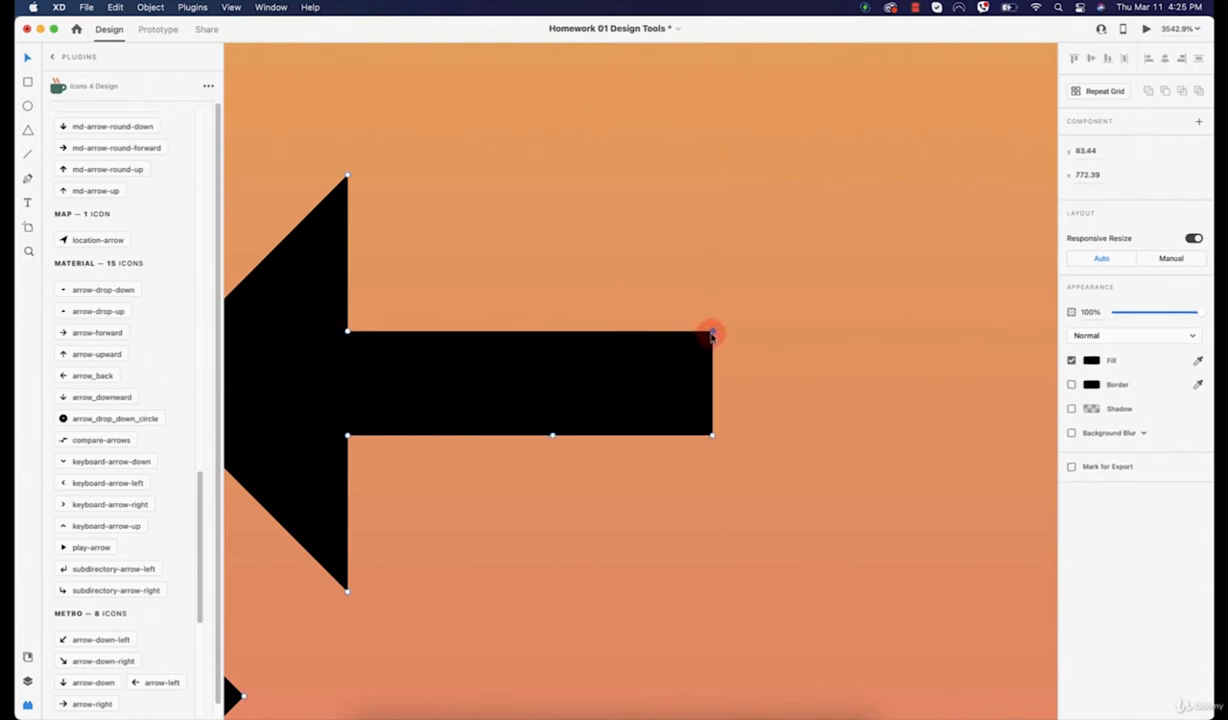
left_click_drag(713, 335, 691, 345)
key("super+z")
scroll(669, 495, "down", 10)
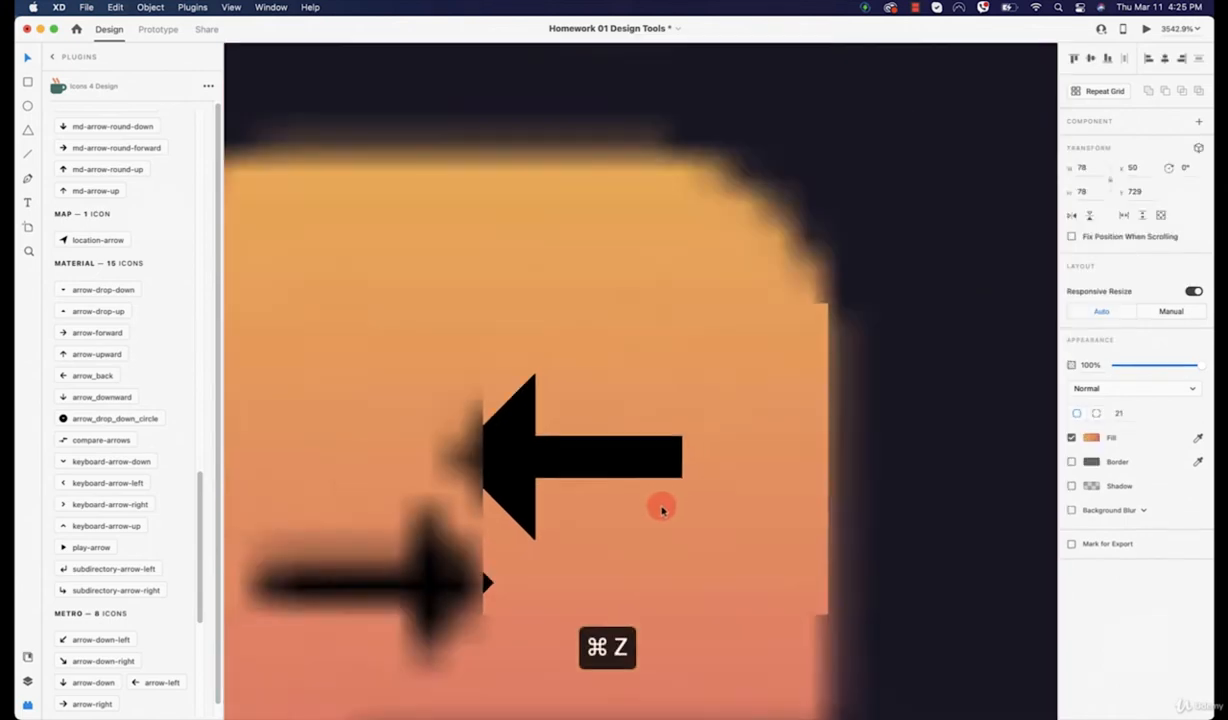
left_click(665, 510)
scroll(825, 450, "down", 3)
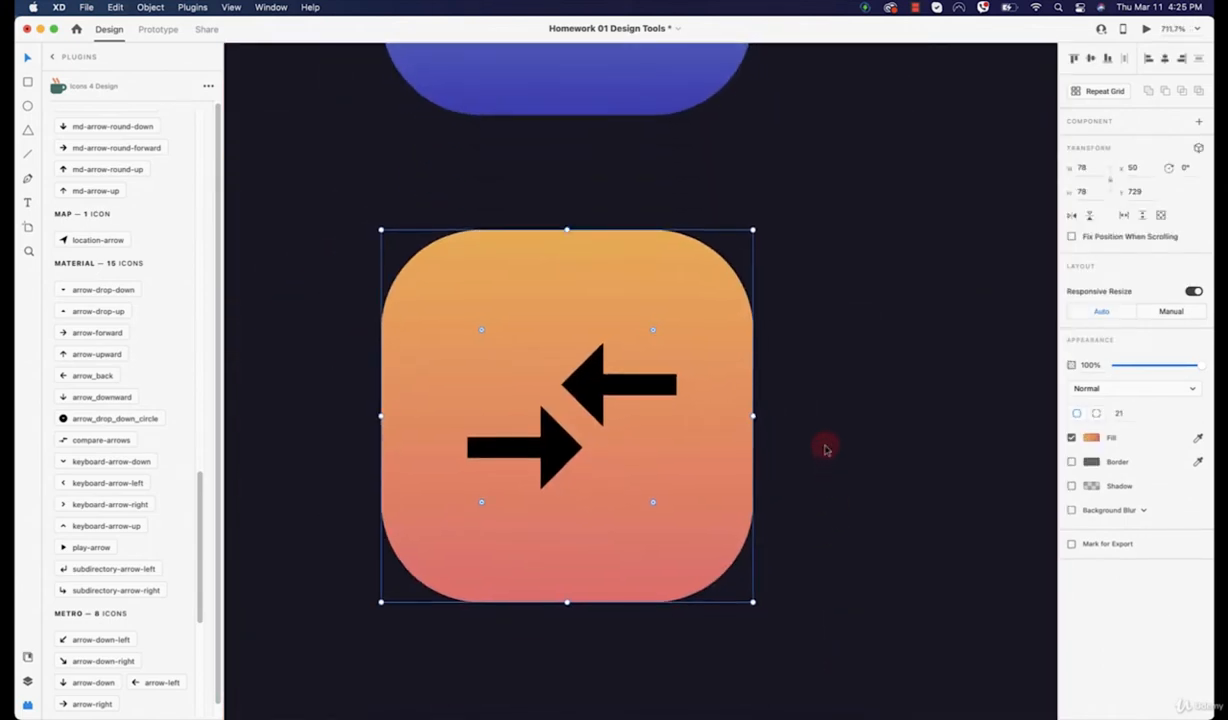
scroll(815, 481, "down", 5)
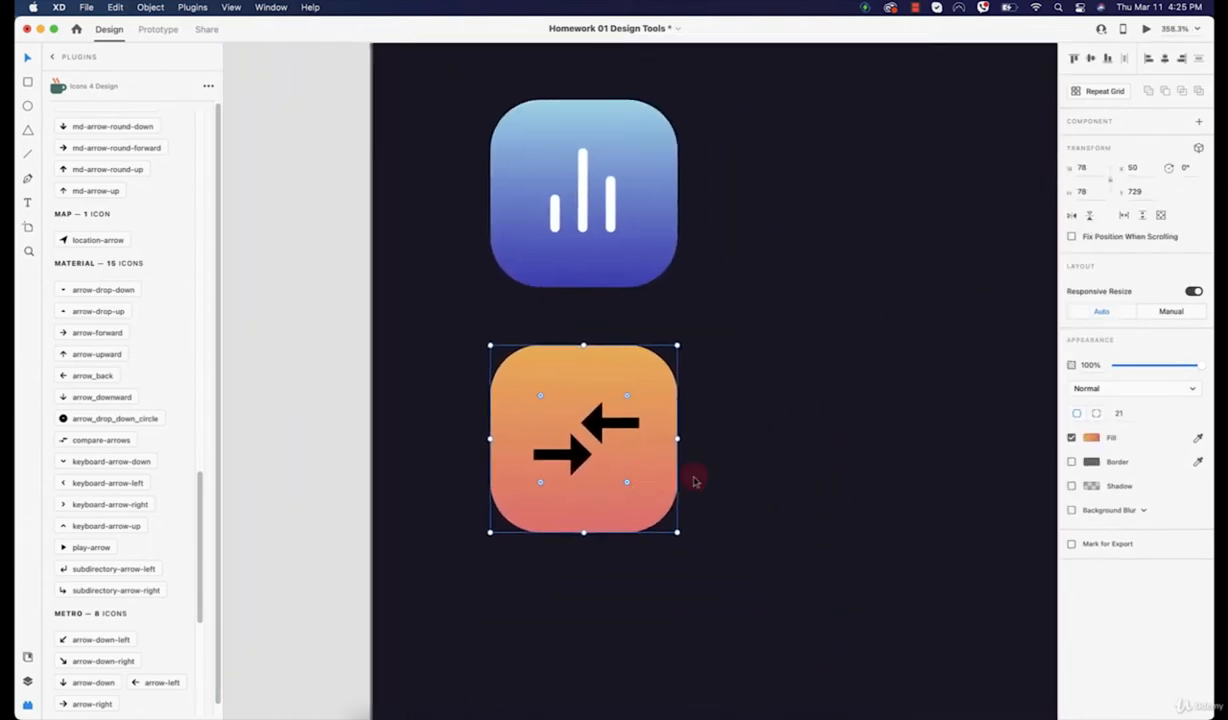
Step: Draw a short horizontal line about 13 long beside the orange tile and set its border size to 4
left_click(647, 434)
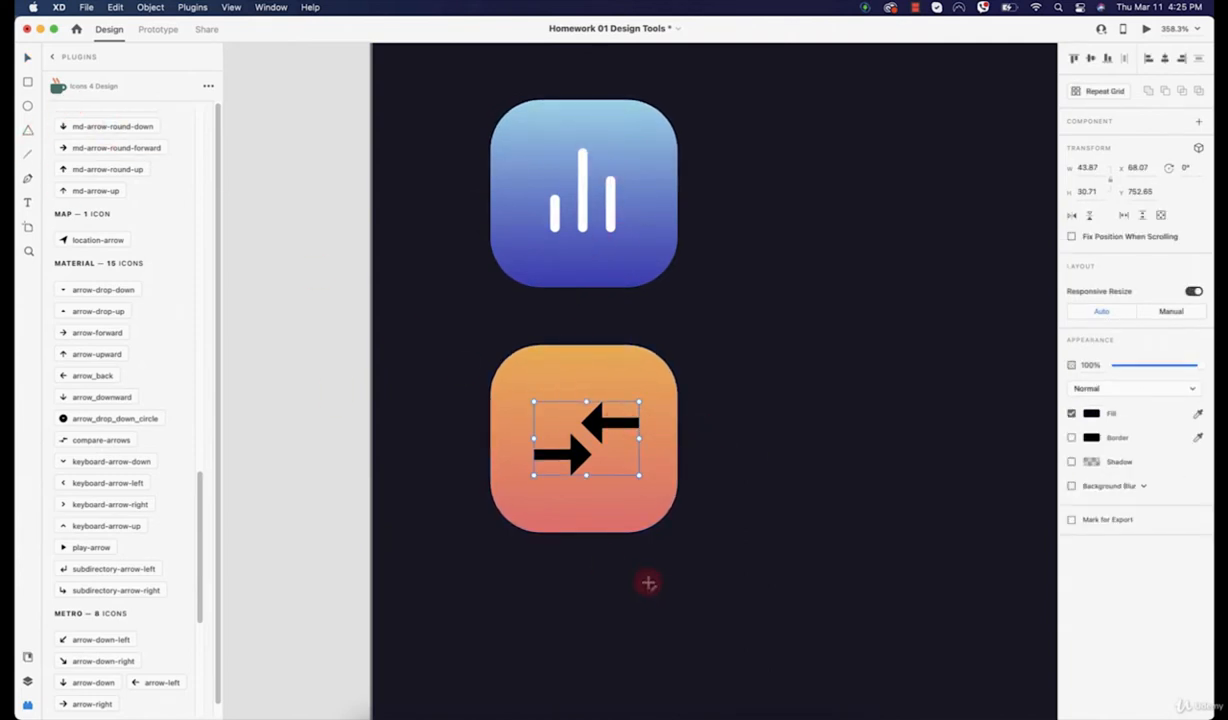
left_click_drag(751, 395, 797, 396)
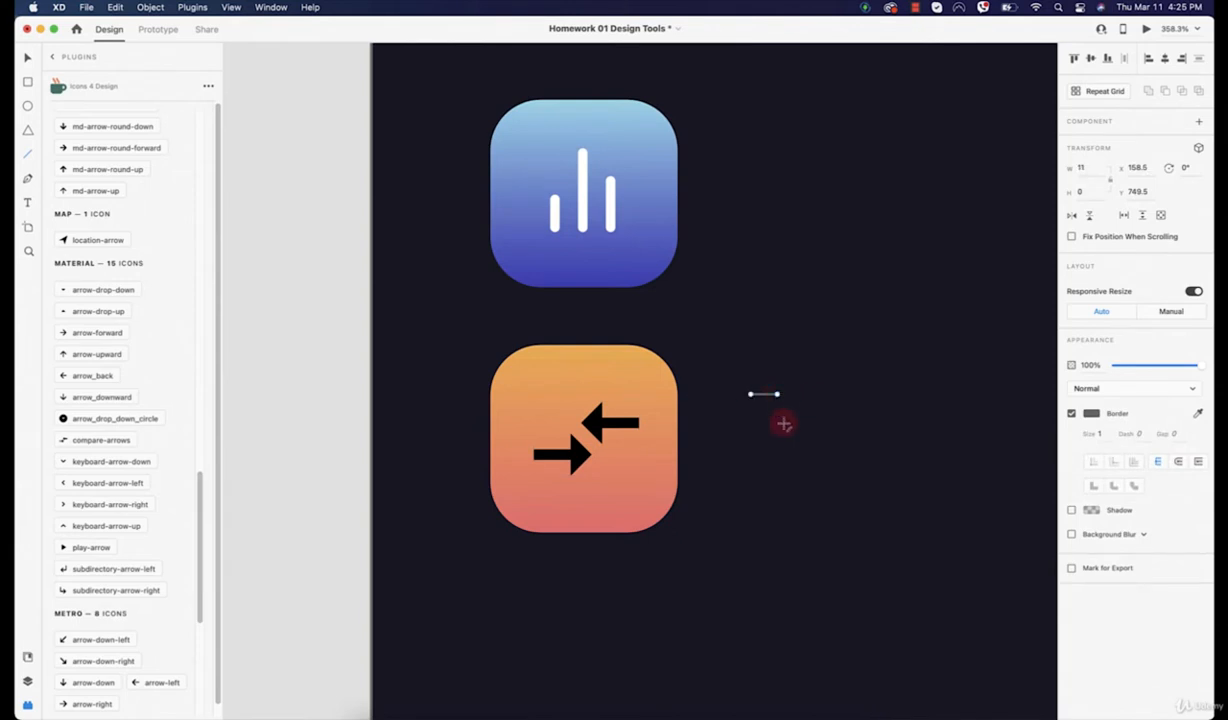
scroll(783, 423, "up", 5)
scroll(772, 353, "up", 3)
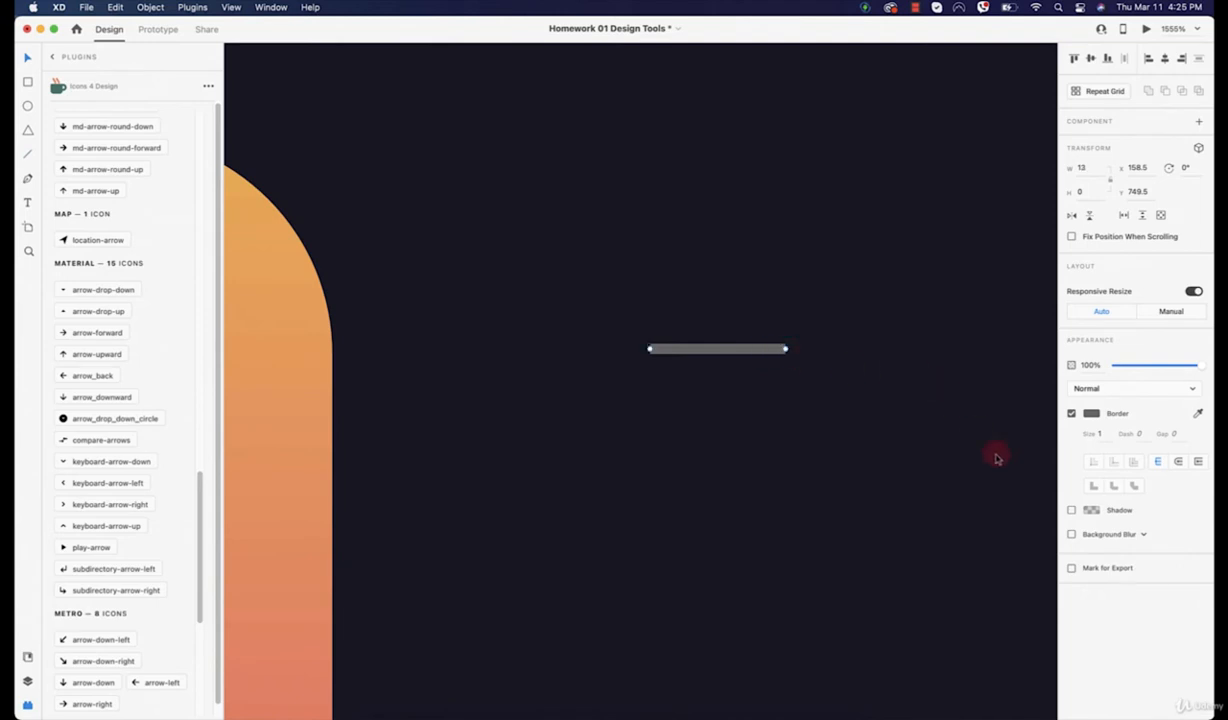
left_click_drag(1100, 433, 1100, 433)
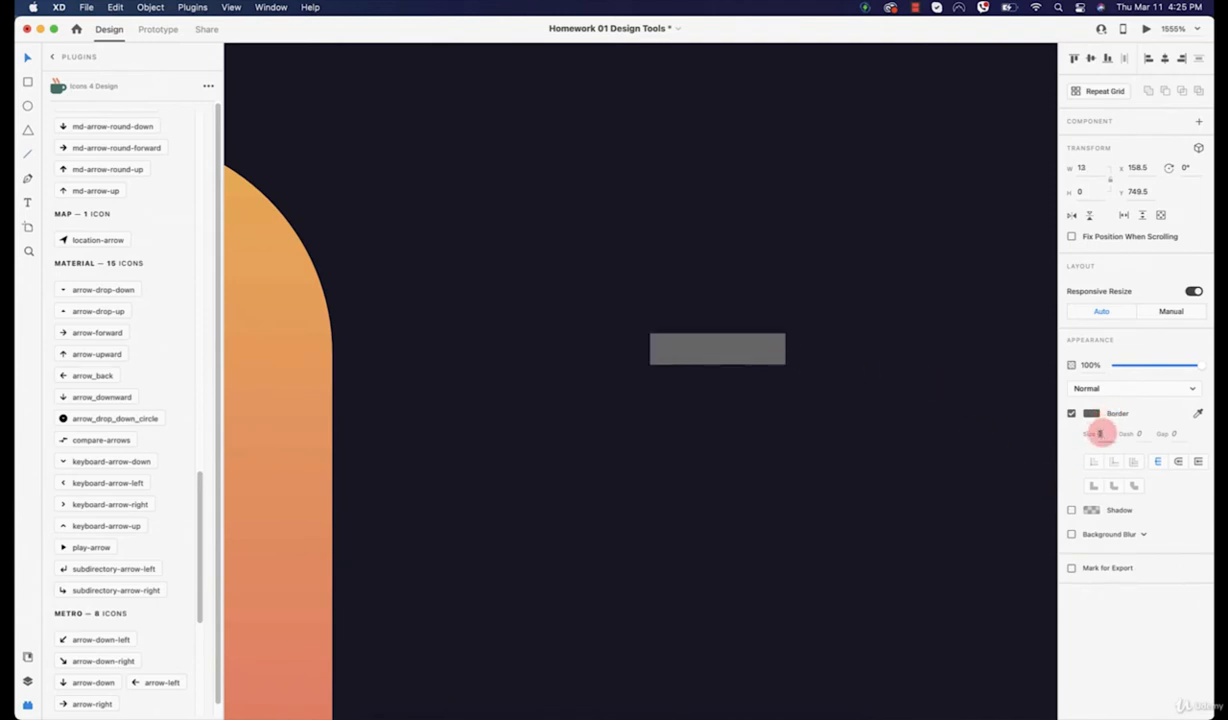
scroll(650, 365, "down", 5)
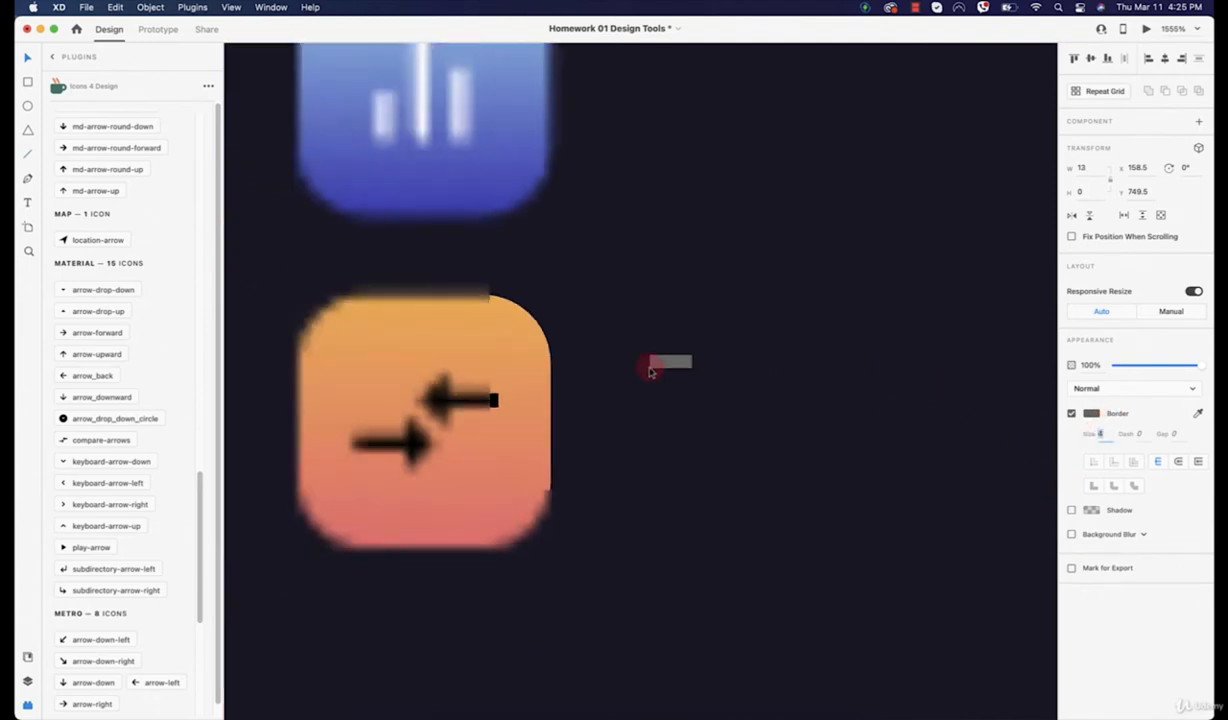
Step: Lengthen the line to about 24 and give it round caps with a white #FFFFFF border
scroll(650, 368, "up", 3)
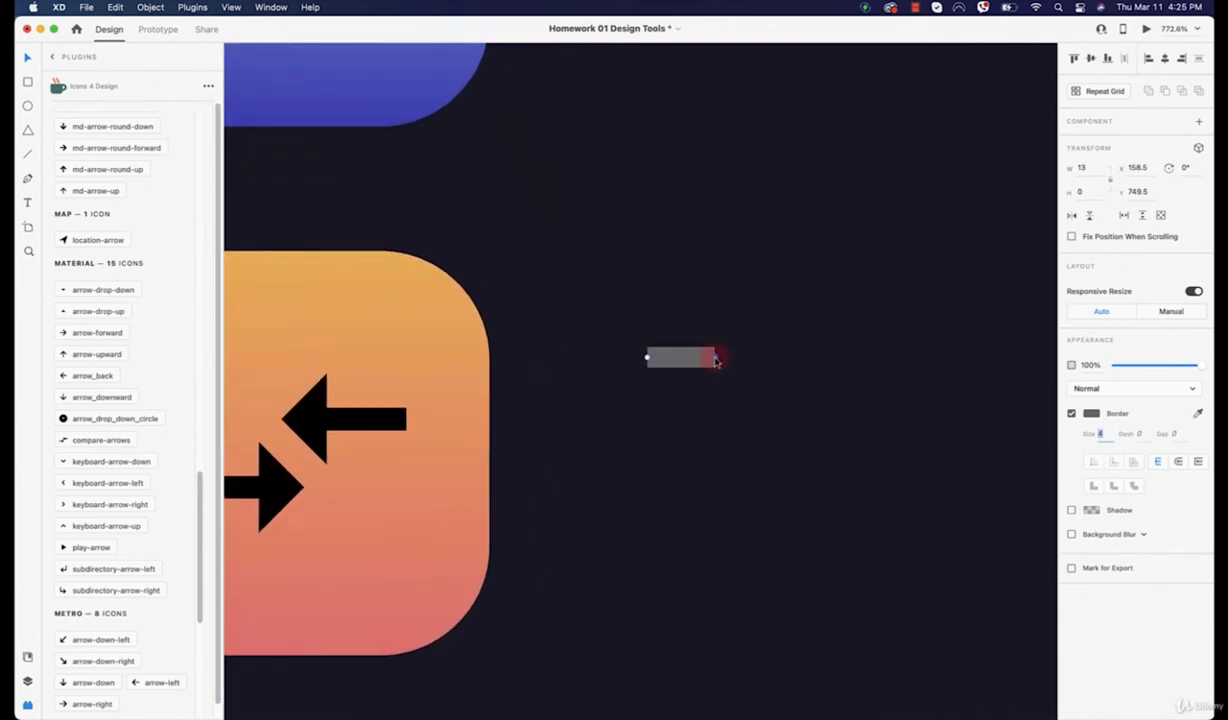
left_click(1178, 461)
left_click(1091, 413)
left_click_drag(1000, 434, 911, 324)
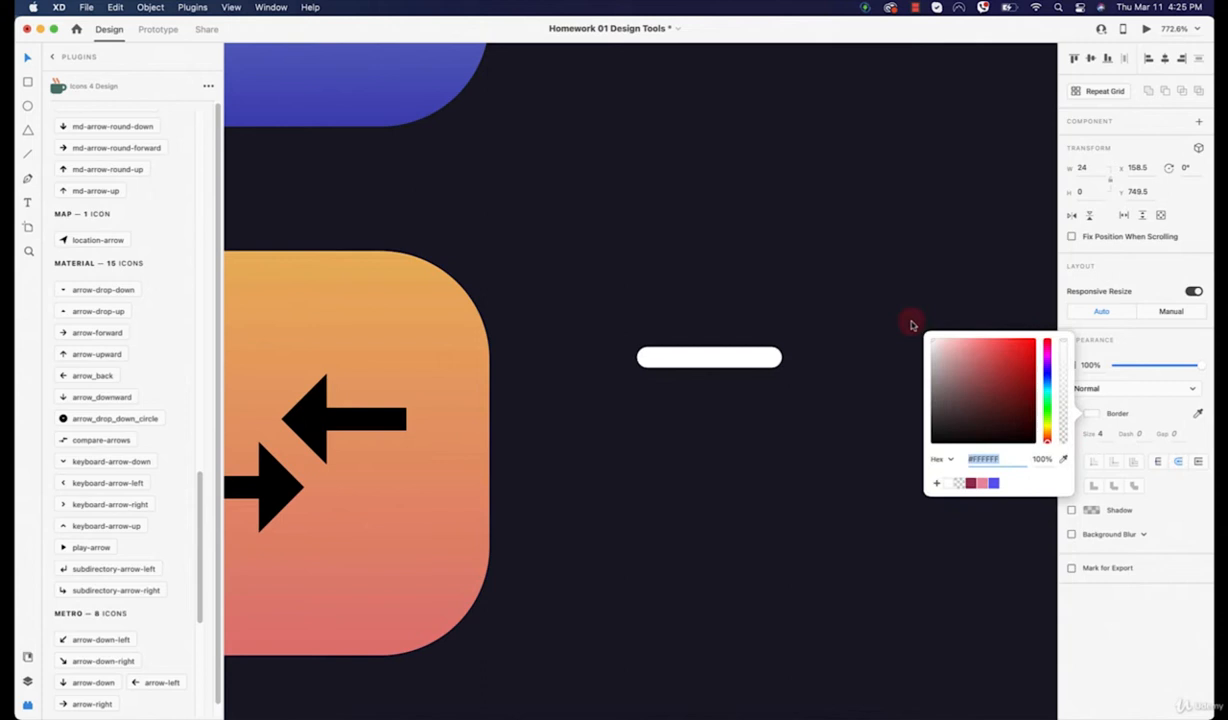
left_click(793, 295)
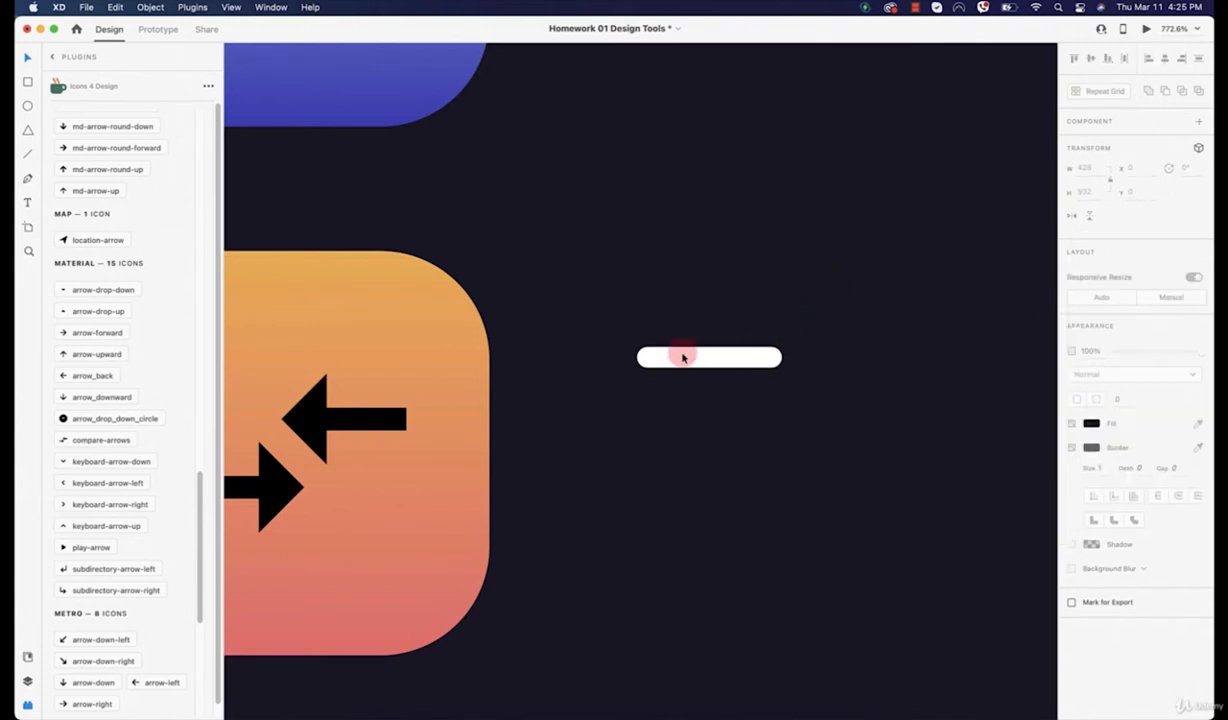
Step: Draw a triangle about 16 by 14 above the line and rotate it to -90° so it points left
left_click(26, 132)
mouse_move(536, 236)
left_mouse_down()
mouse_move(603, 301)
mouse_move(619, 346)
left_mouse_up()
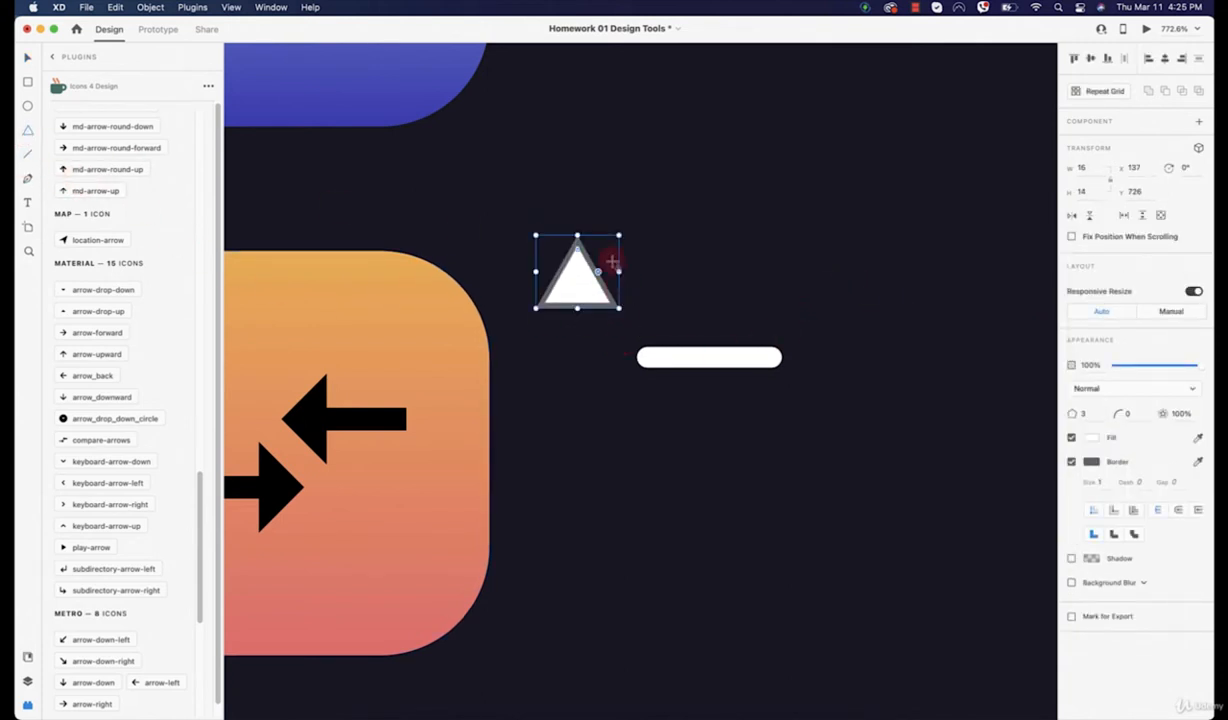
left_click_drag(620, 233, 545, 225)
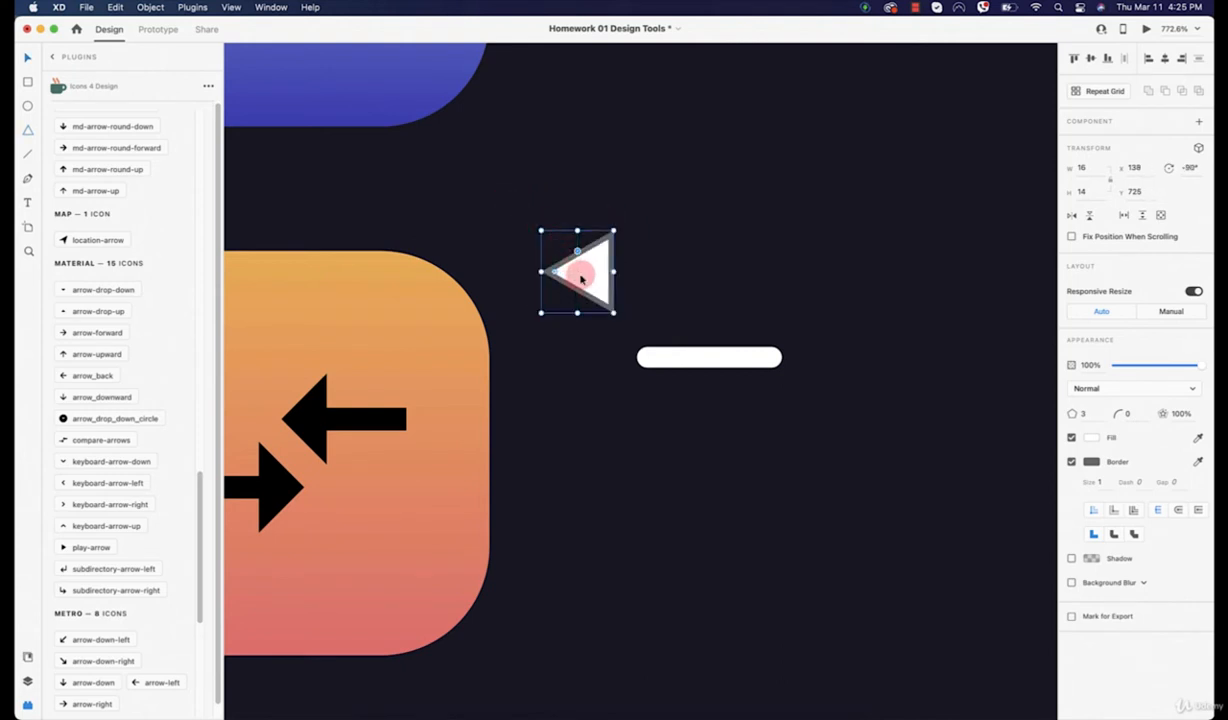
Step: Move the triangle onto the line's left end as an arrowhead and remove its border
left_click_drag(581, 279, 627, 368)
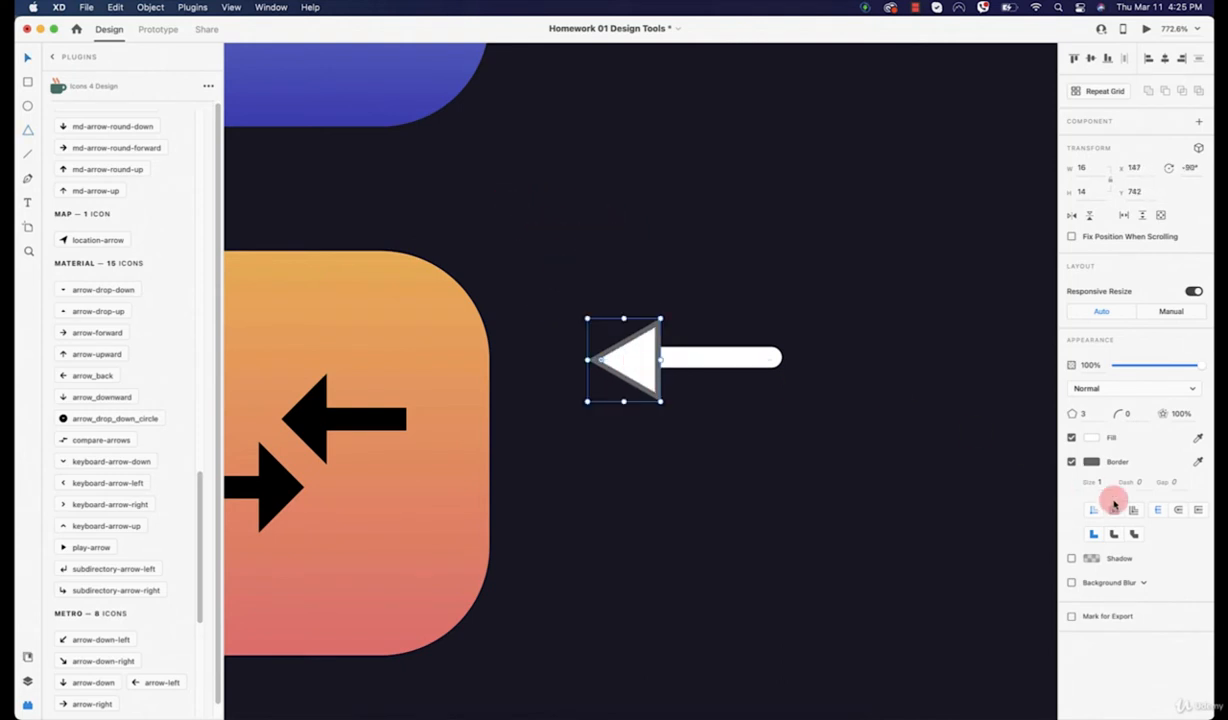
left_click(1072, 462)
left_click(632, 338)
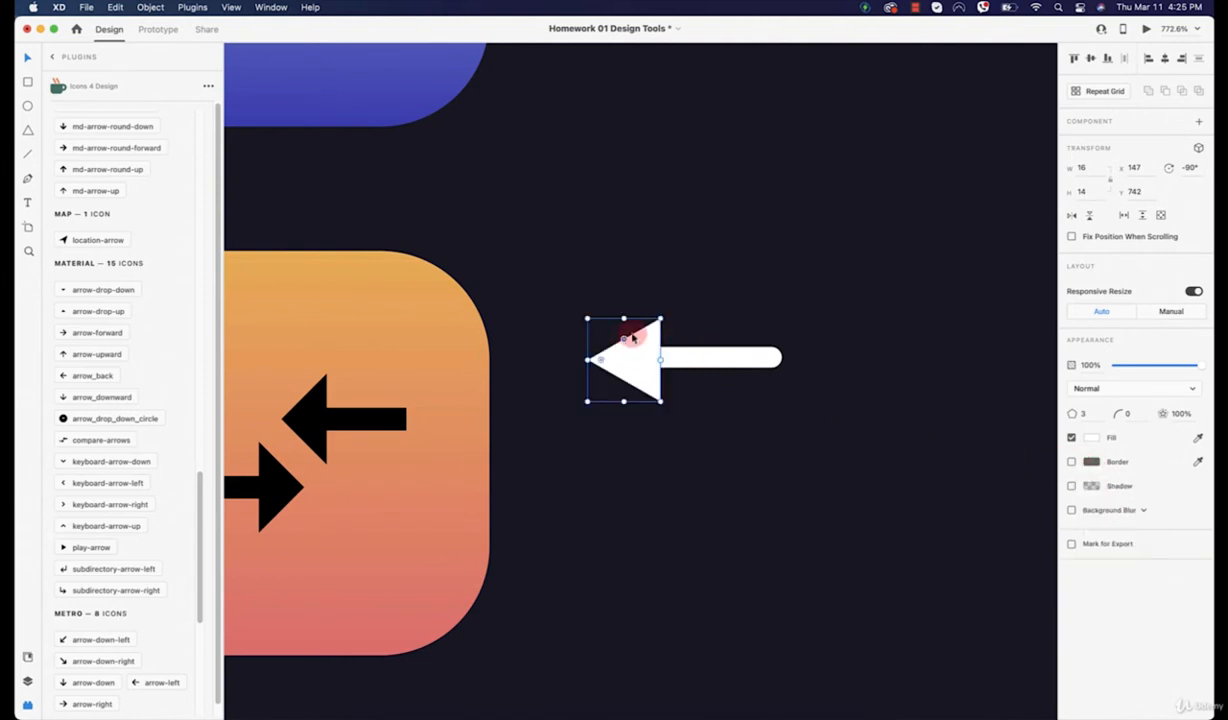
Step: Widen the arrowhead to 21, centred on the shaft, and extend the shaft line to 26
left_click_drag(624, 318, 622, 303)
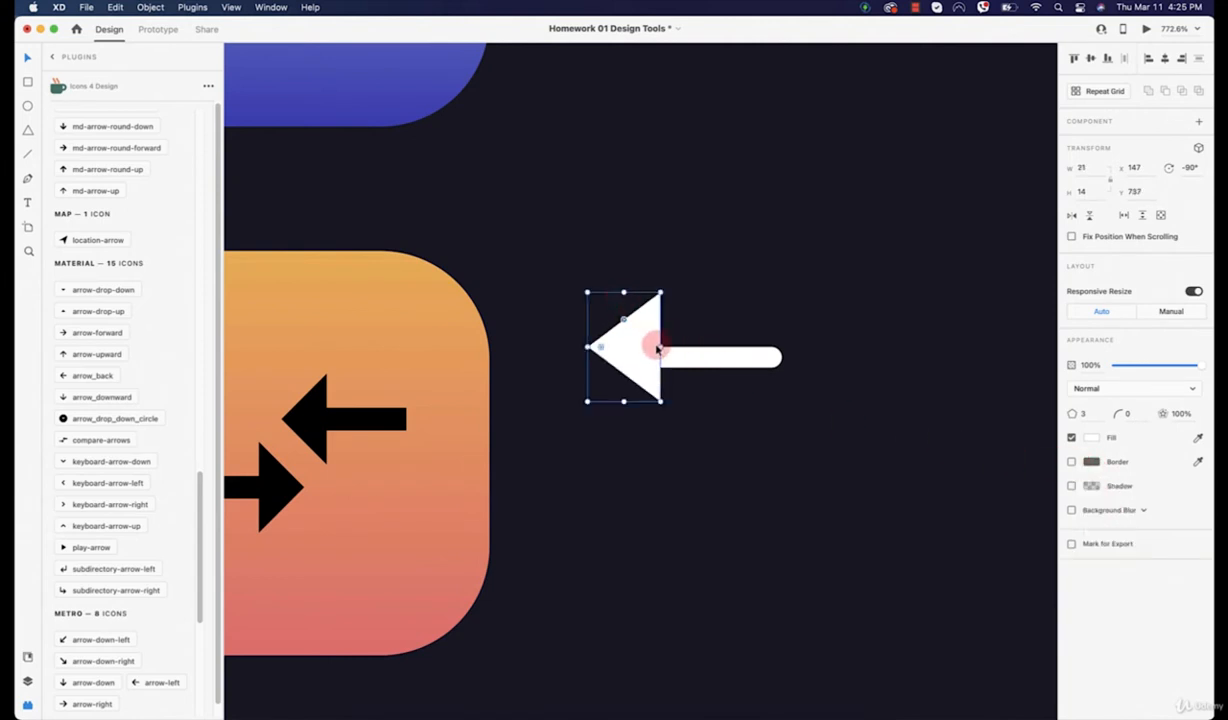
left_click(765, 360)
left_click_drag(770, 360, 785, 358)
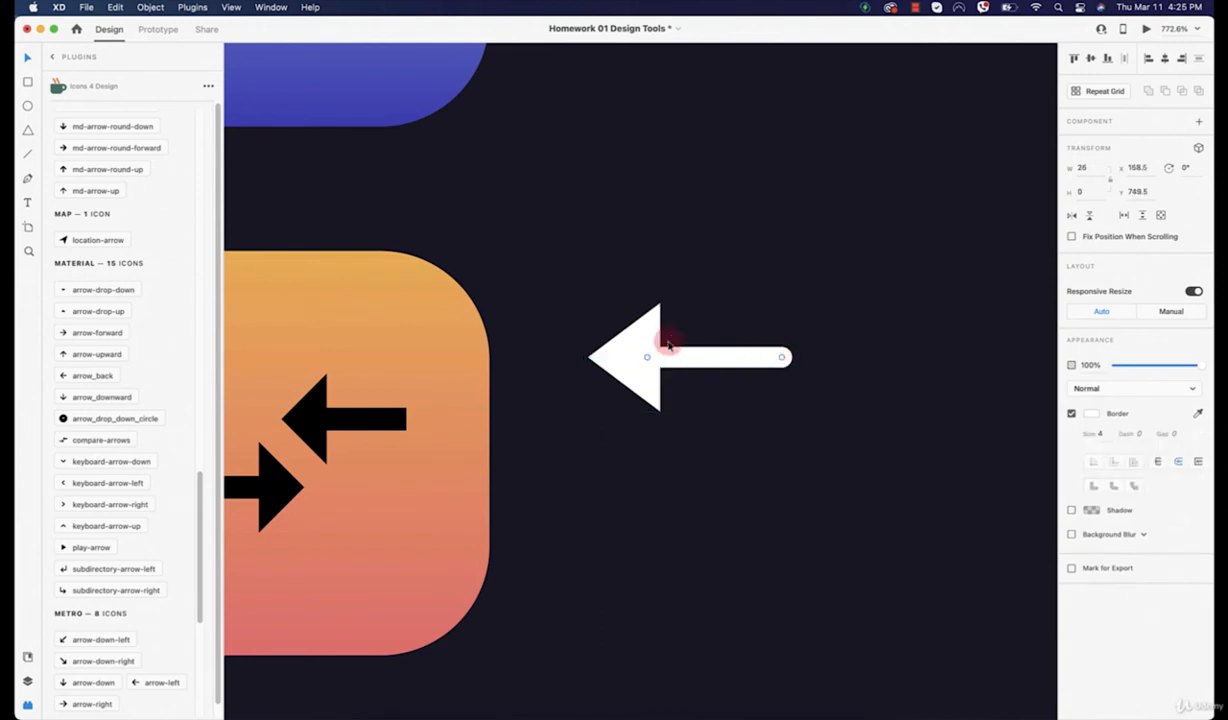
left_click(714, 375)
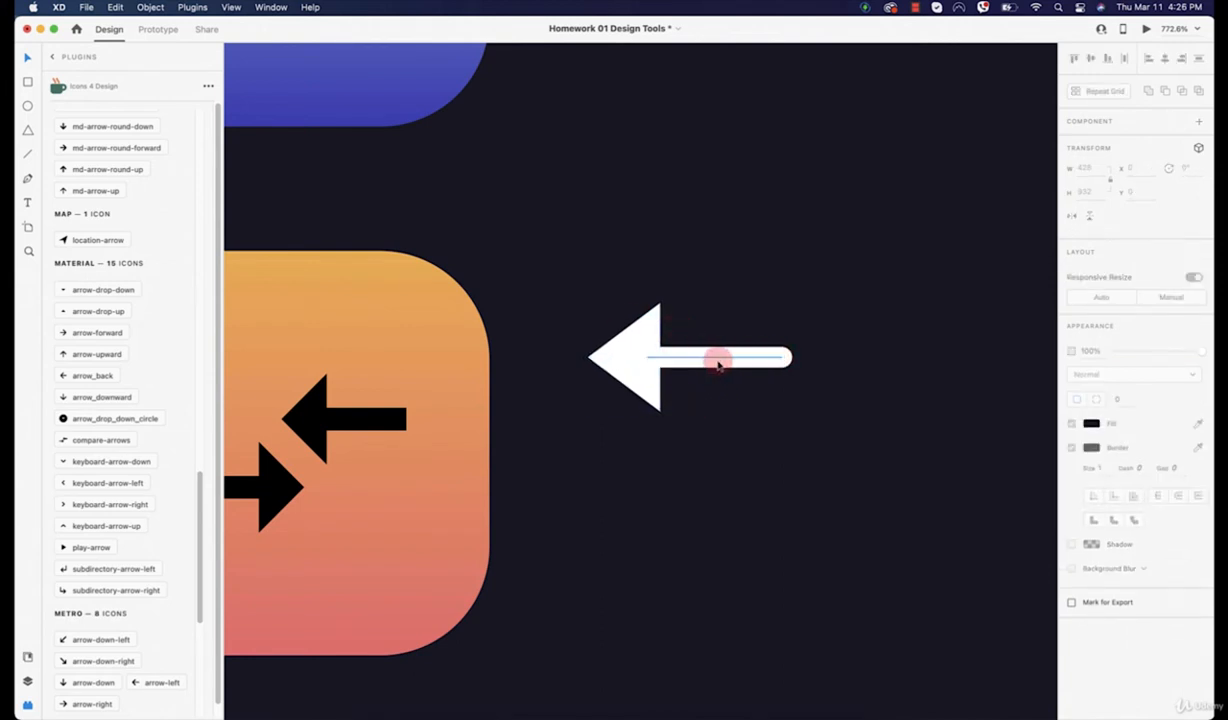
Step: Round the corners of the triangular arrowhead slightly
left_click(630, 362)
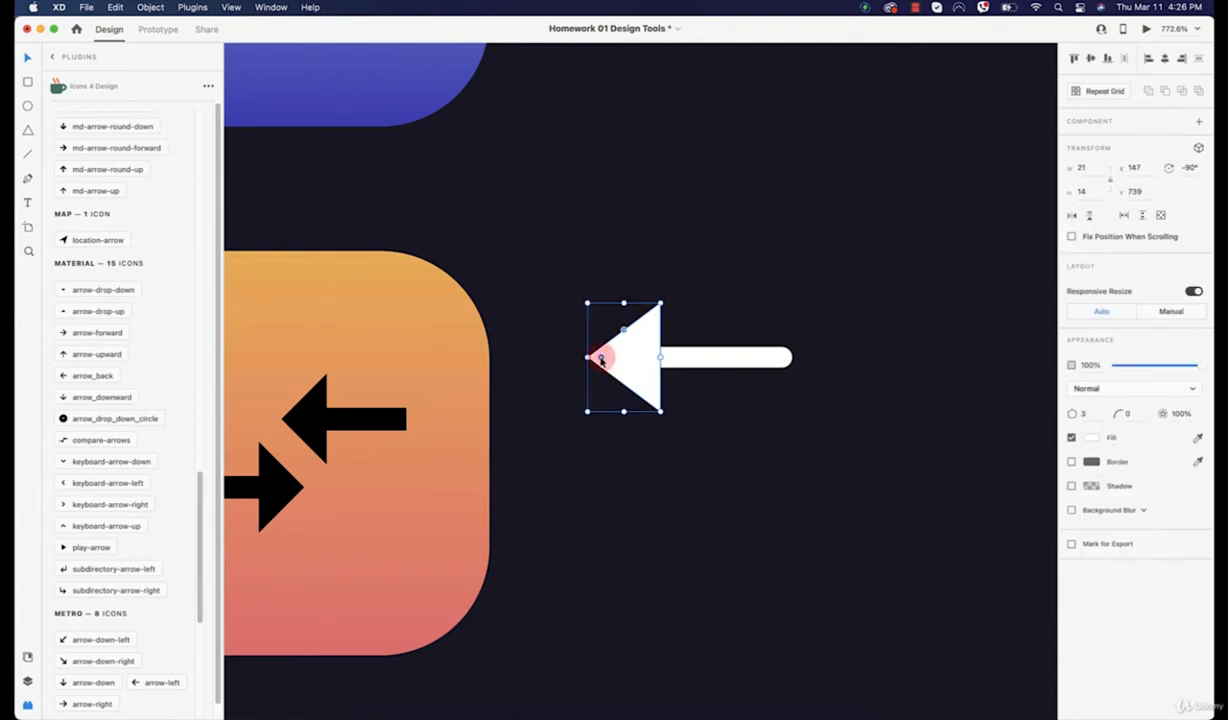
left_click_drag(600, 360, 604, 359)
left_click(576, 325)
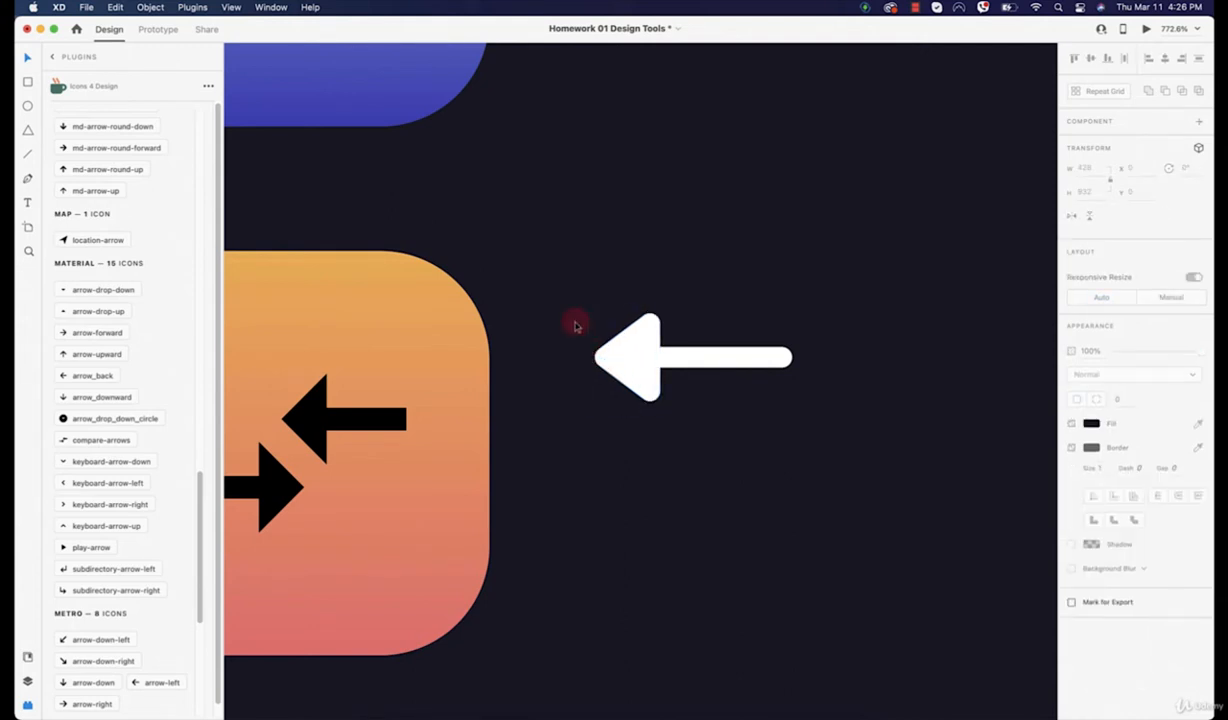
Step: Select the arrowhead together with its shaft line and group them into one arrow
left_click_drag(563, 300, 795, 440)
left_click(760, 421)
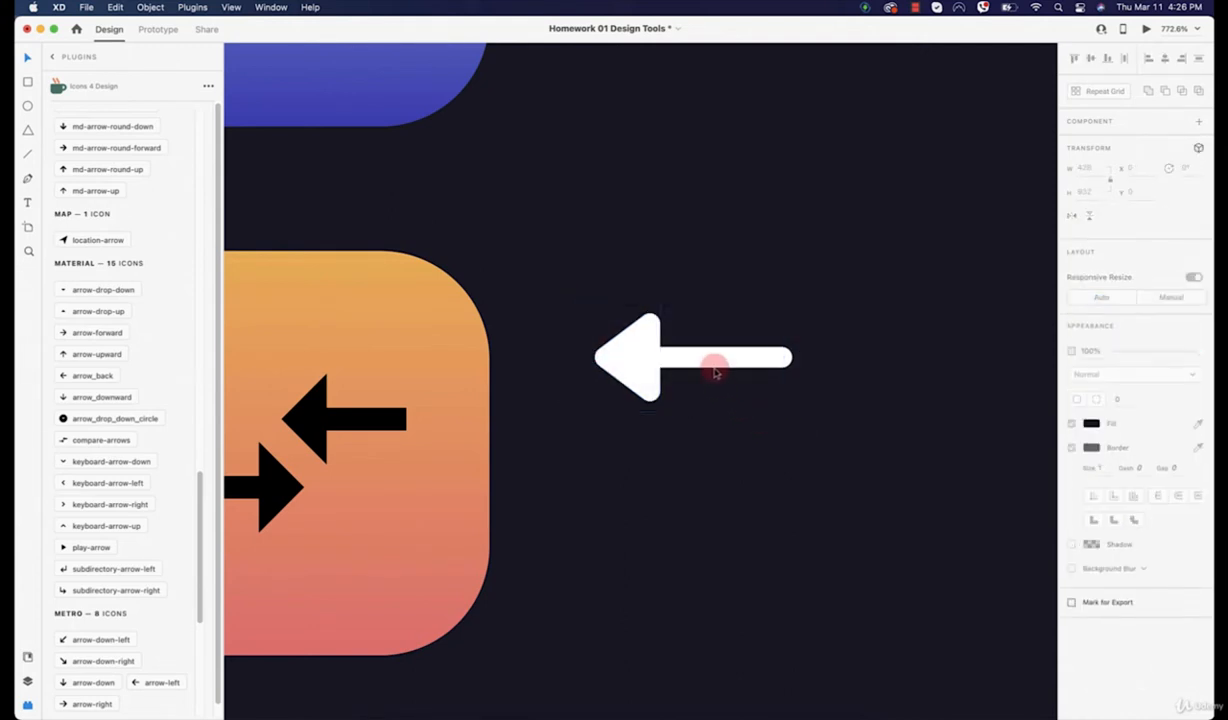
scroll(680, 364, "up", 5)
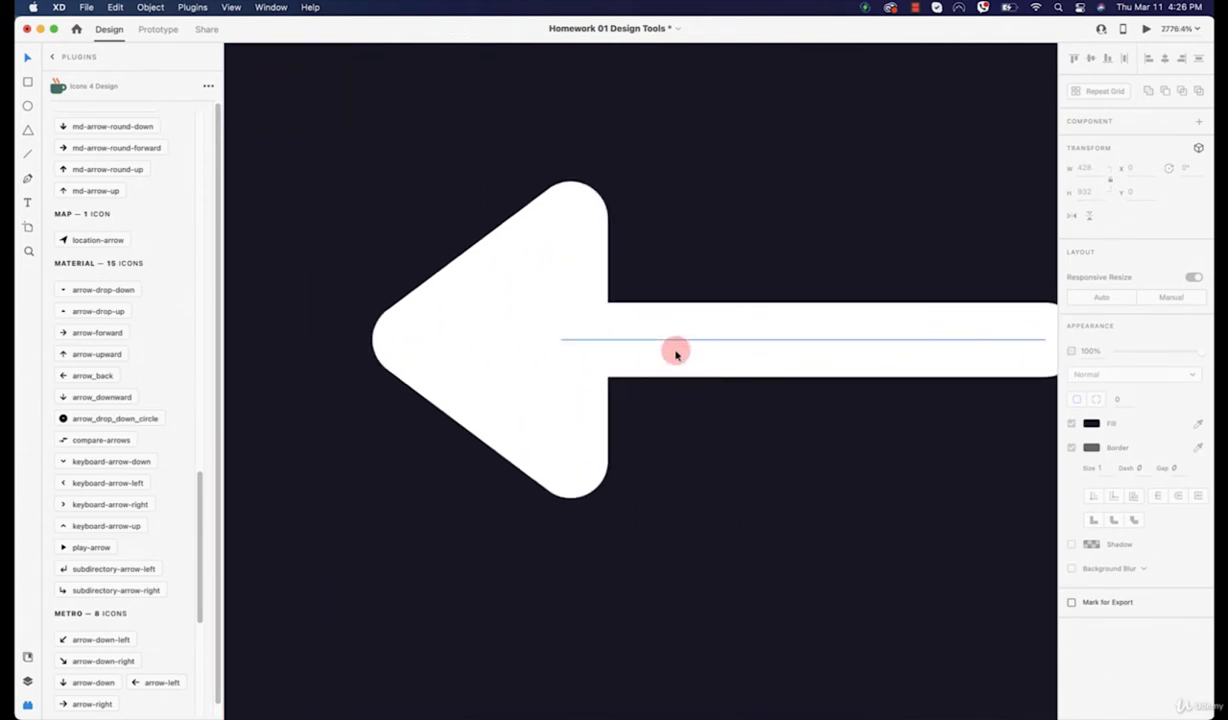
scroll(676, 354, "down", 5)
left_click(645, 360)
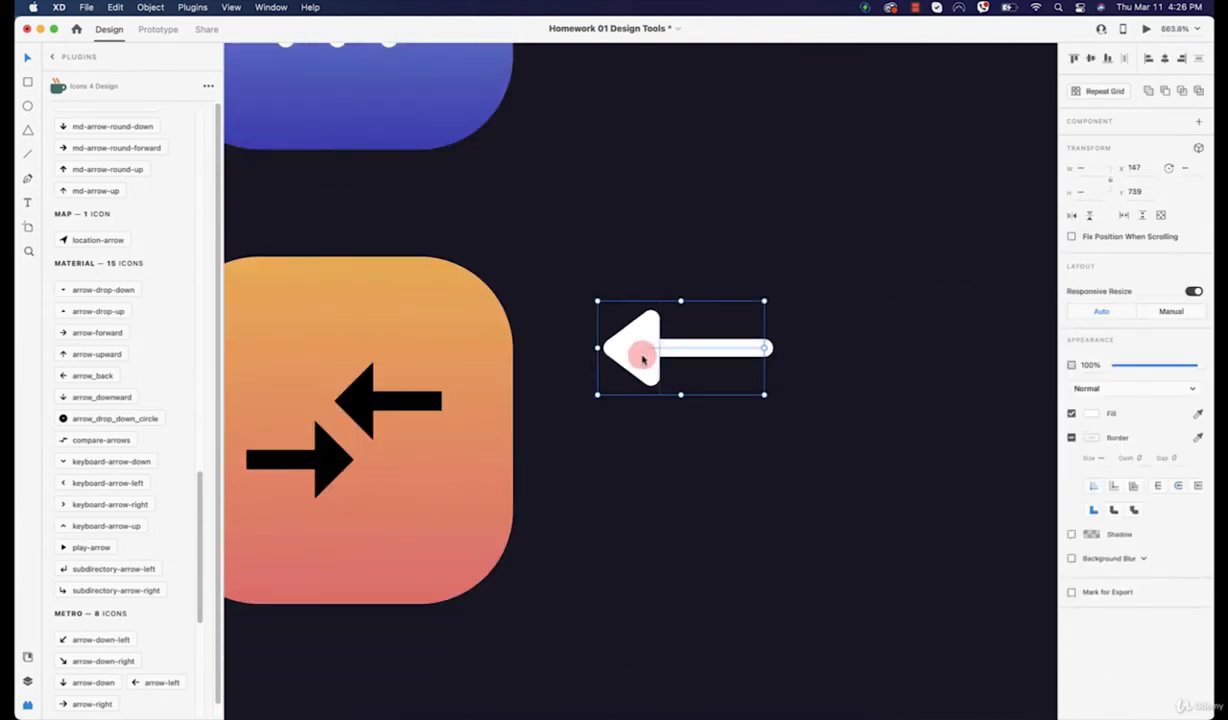
right_click(643, 358)
left_click(655, 473)
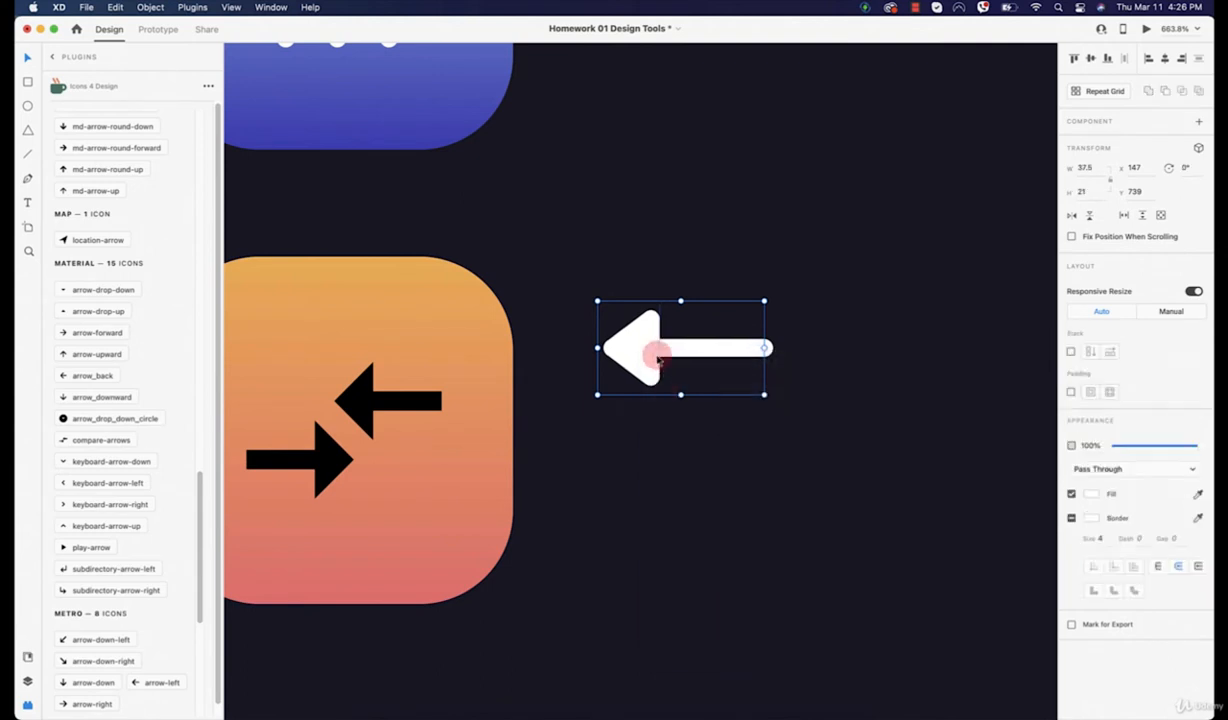
Step: Duplicate the arrow group directly below the original and flip the copy horizontally so it points right
left_click_drag(649, 358, 622, 440)
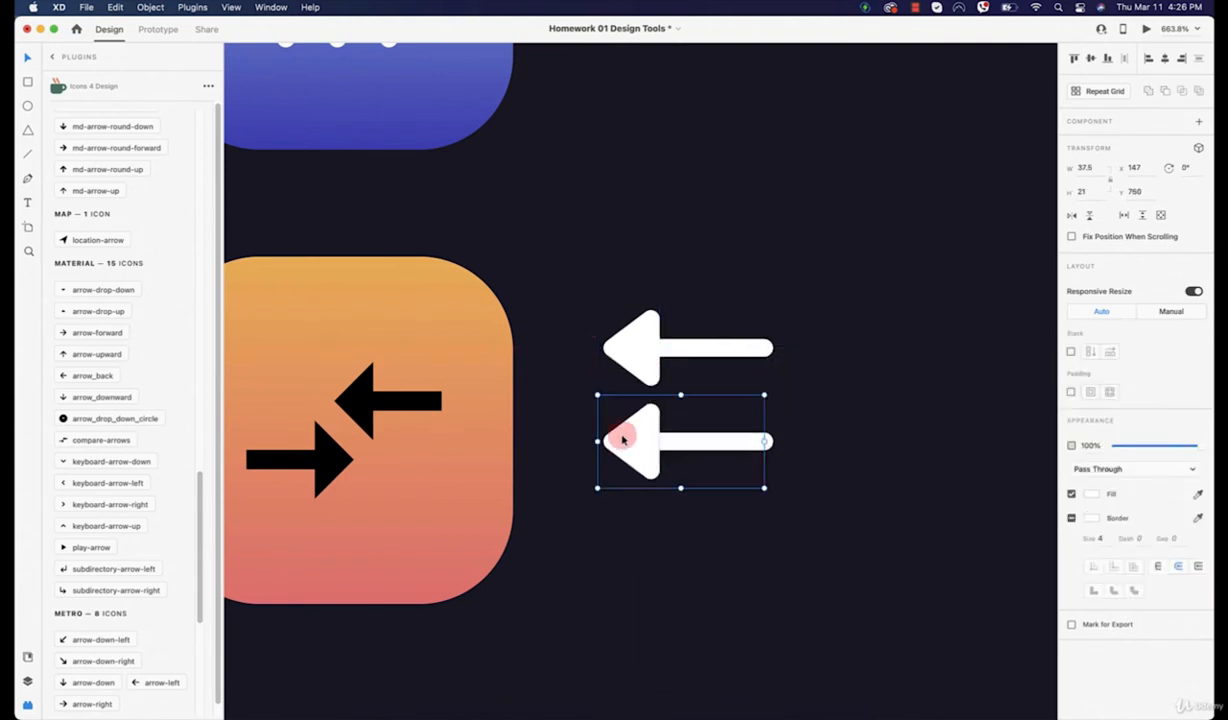
left_click(1071, 215)
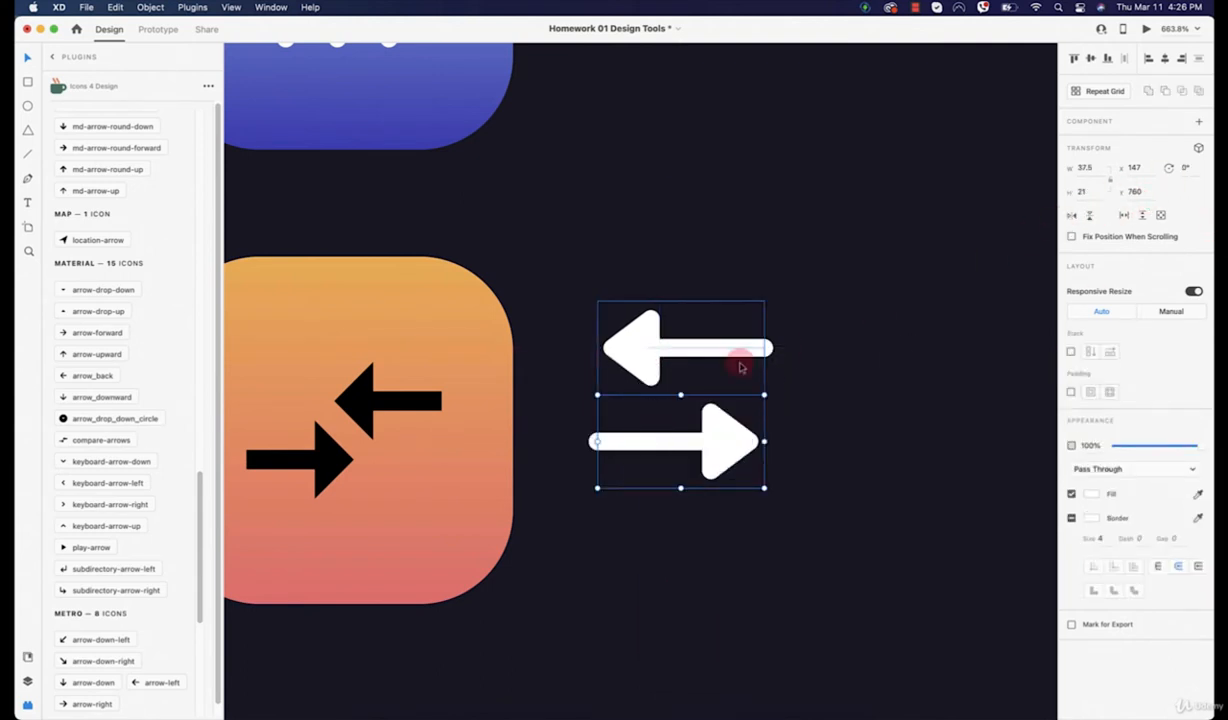
Step: Move the upper white arrow closer to the lower one and delete the black placeholder arrows from the orange tile
left_click_drag(661, 365, 657, 392)
left_click(710, 447, "shift")
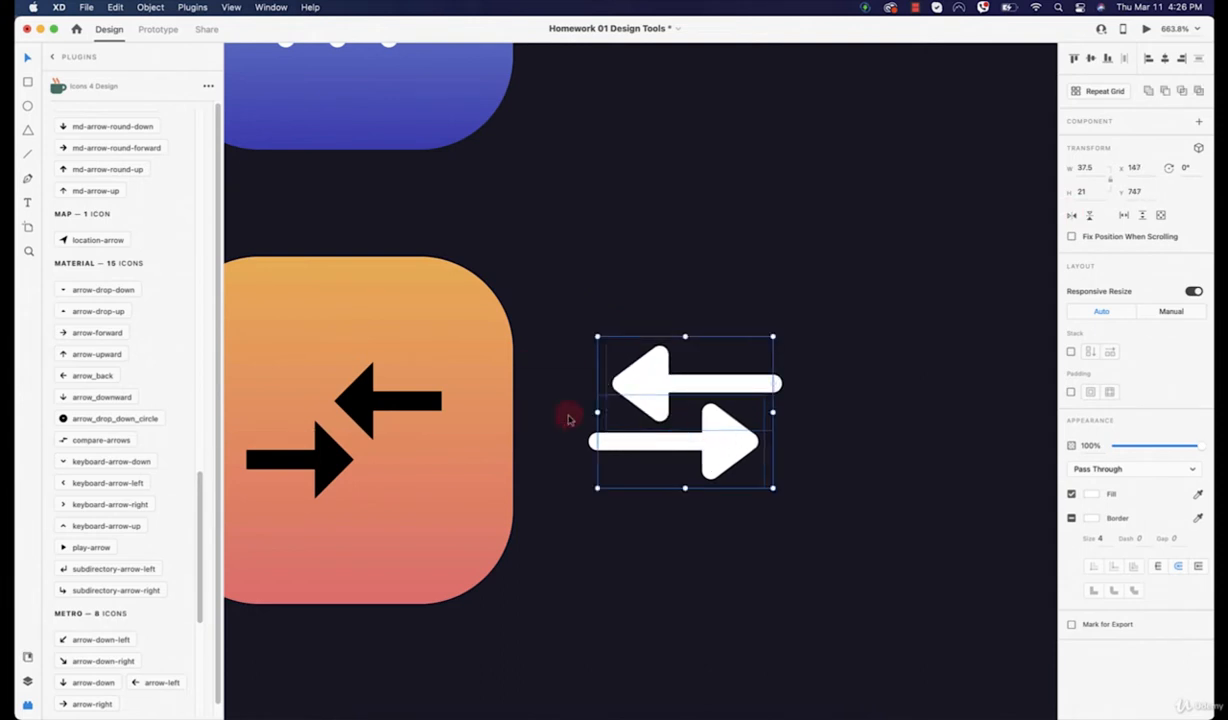
left_click(378, 403)
key("Delete")
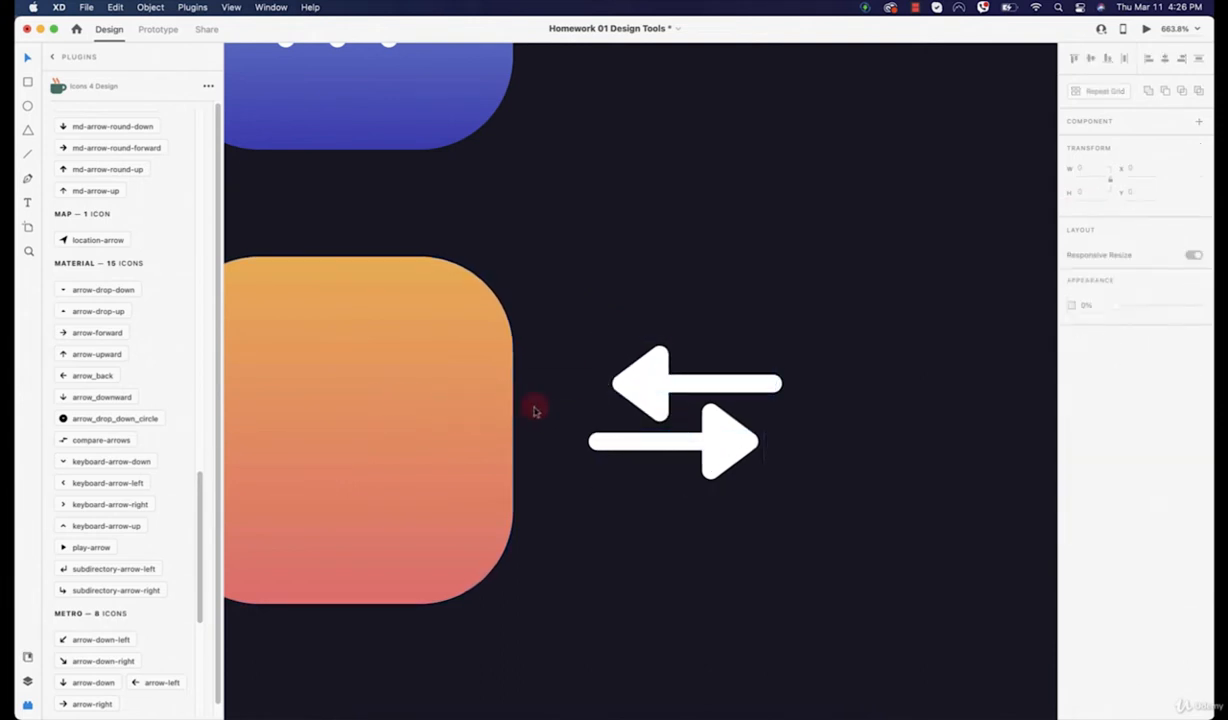
Step: Move both white arrows onto the middle of the orange tile and scale them down to about 34.7 wide each
scroll(540, 405, "down", 5)
left_click(666, 411)
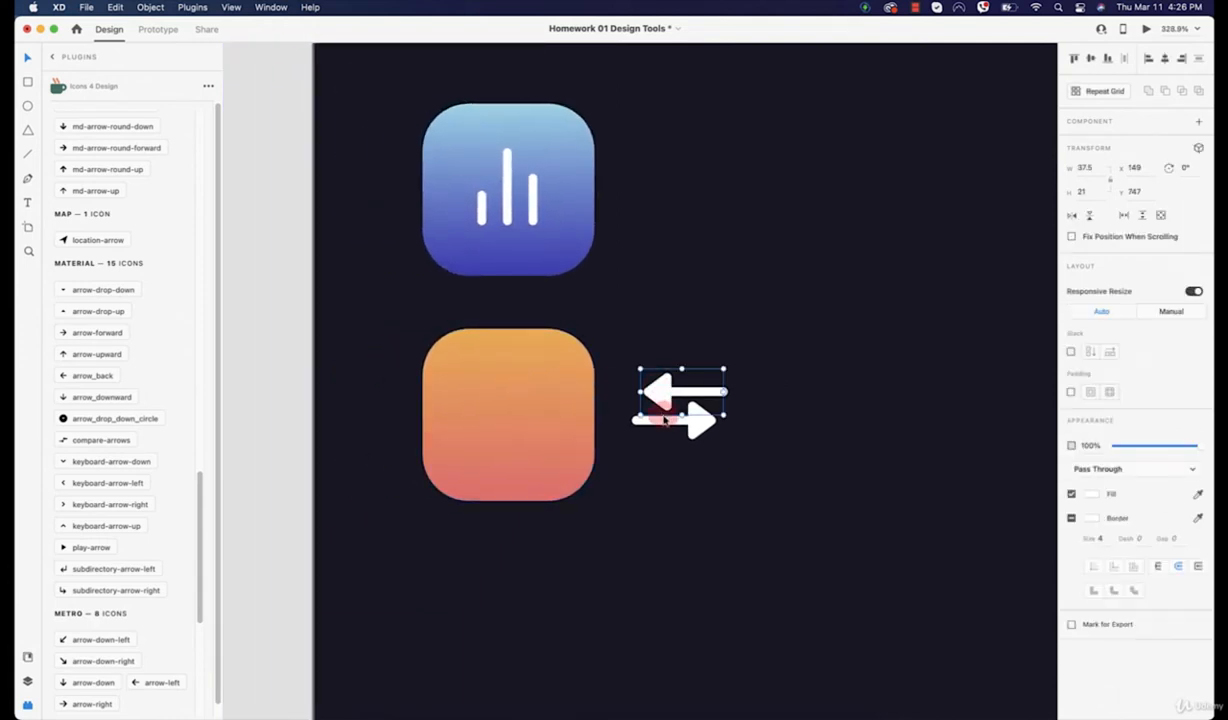
mouse_move(699, 419)
left_mouse_down()
mouse_move(525, 415)
mouse_move(548, 458)
mouse_move(516, 434)
left_mouse_up()
left_click(509, 402)
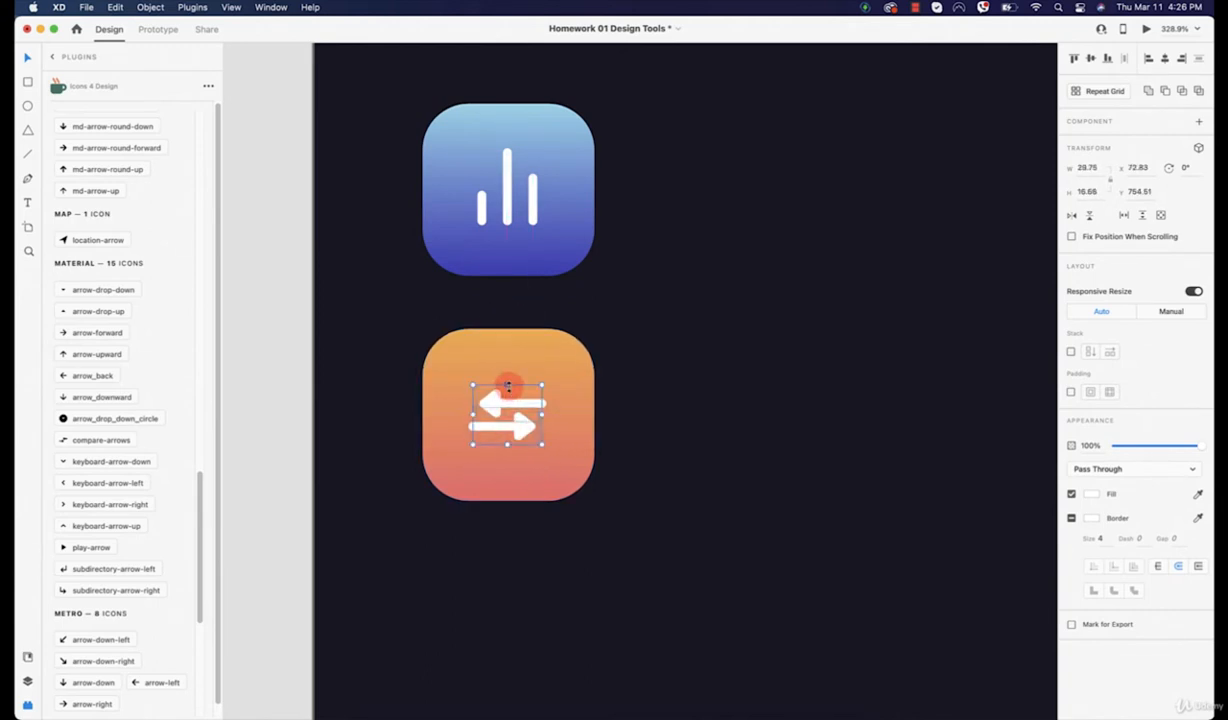
key("super+z")
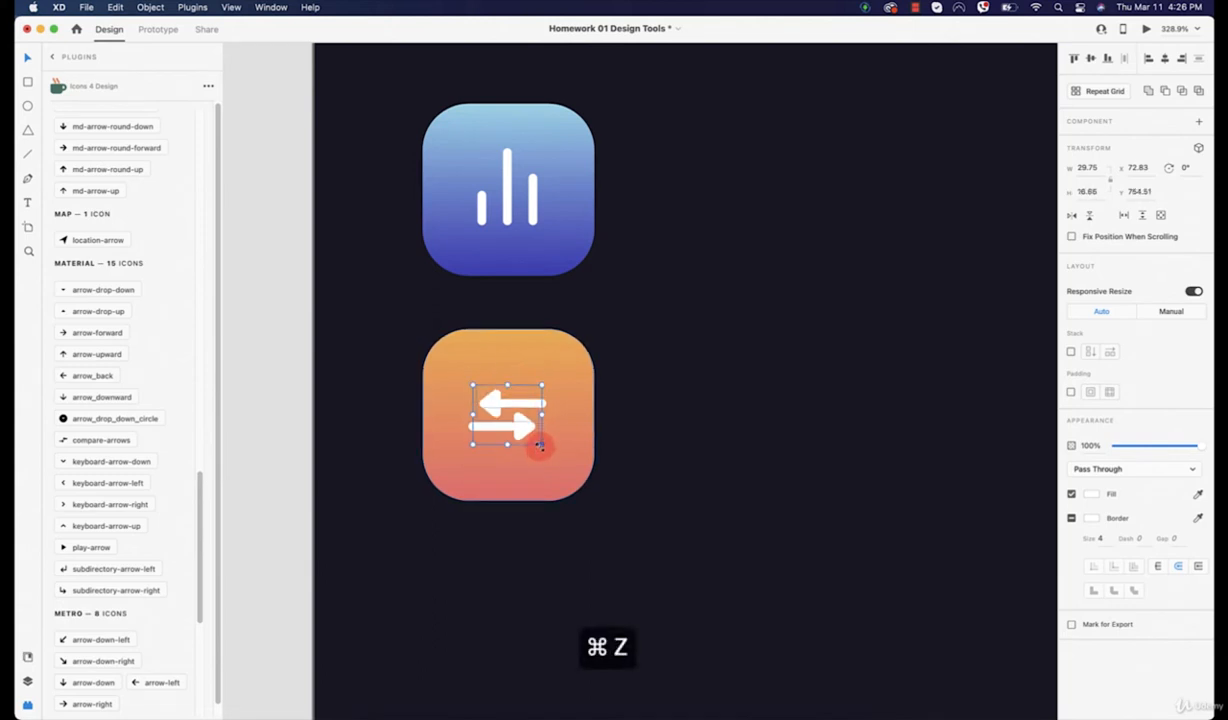
left_click_drag(540, 446, 549, 456)
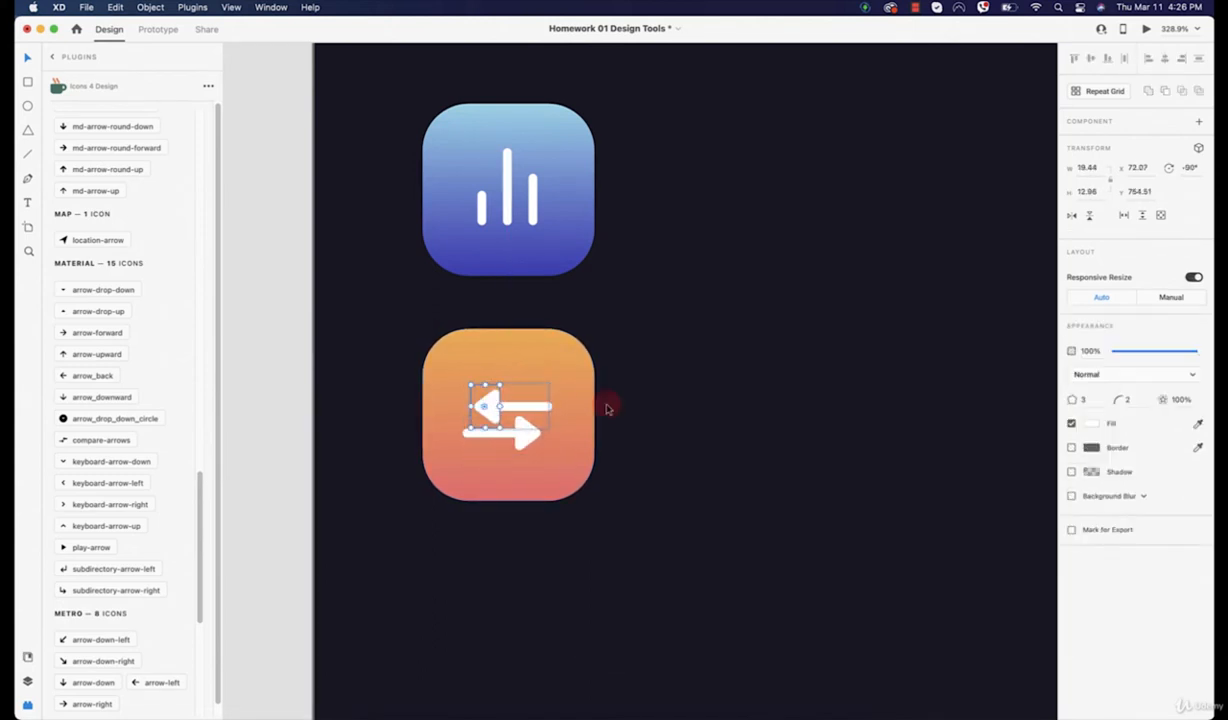
Step: Widen the vertical gap between the two arrows and recentre the pair on the orange tile
left_click(578, 405)
double_click(494, 407)
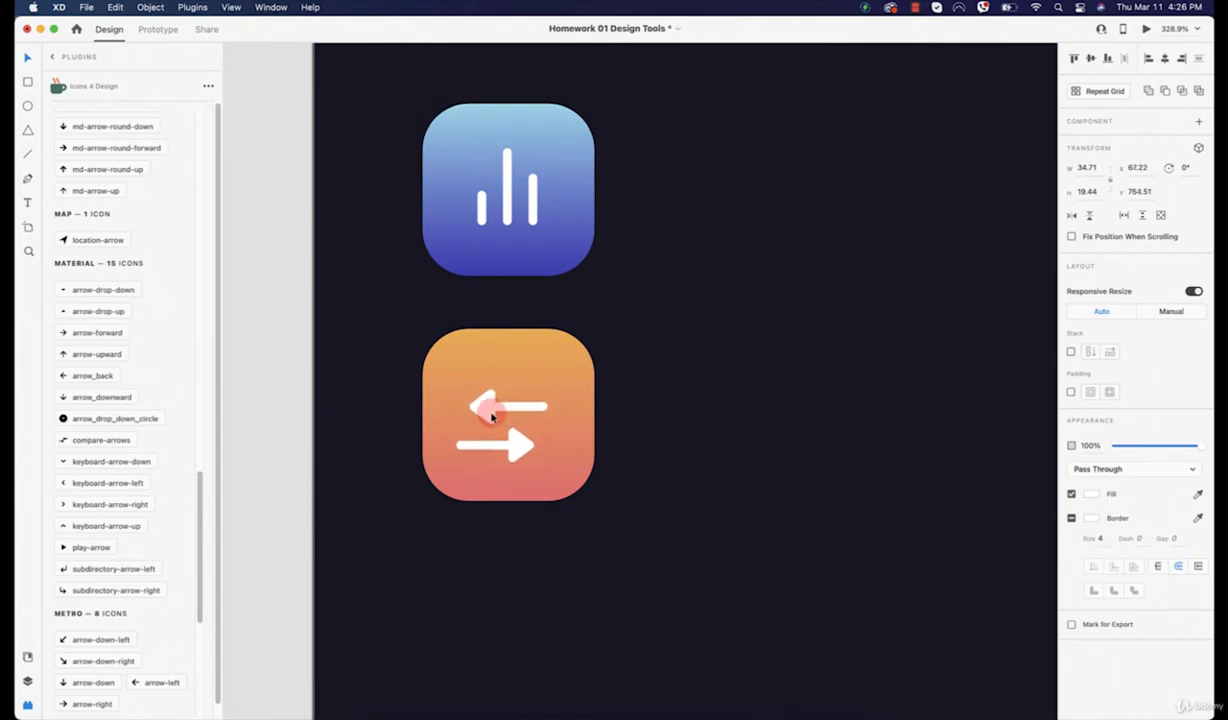
left_click_drag(492, 416, 497, 407)
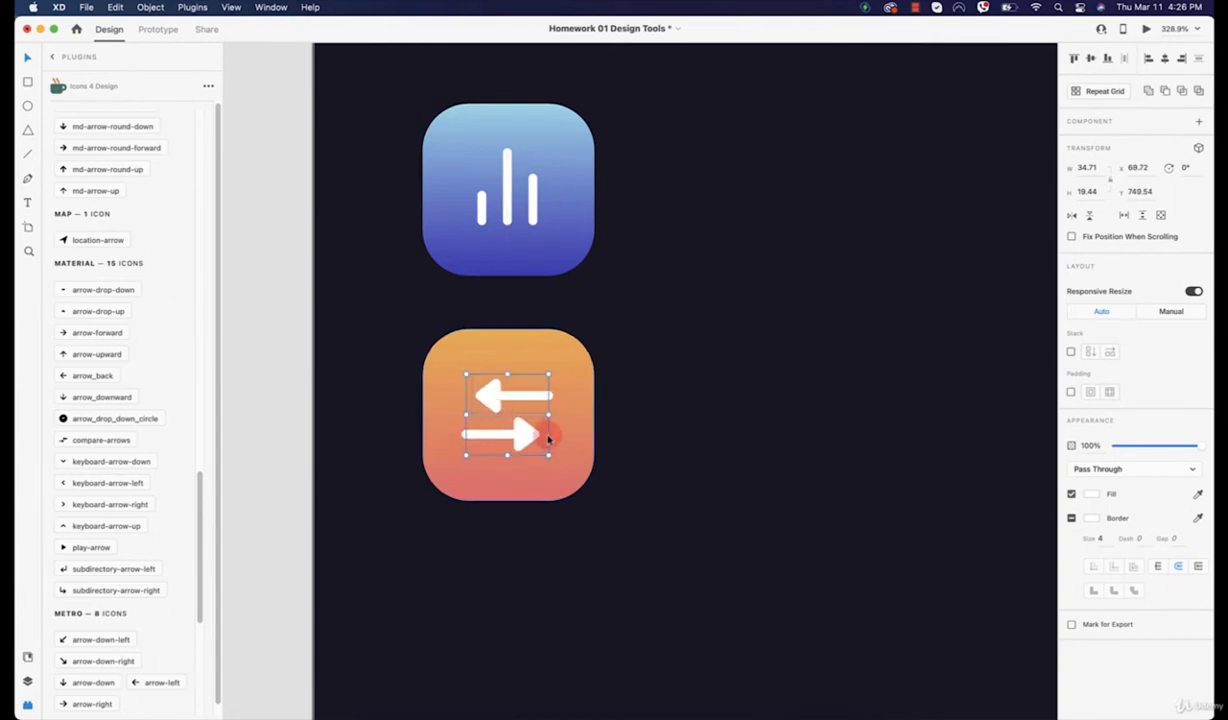
left_click(691, 455)
Step: Scale the arrow pair on the orange tile down slightly, to about 32.9 wide per arrow
scroll(691, 455, "down", 5)
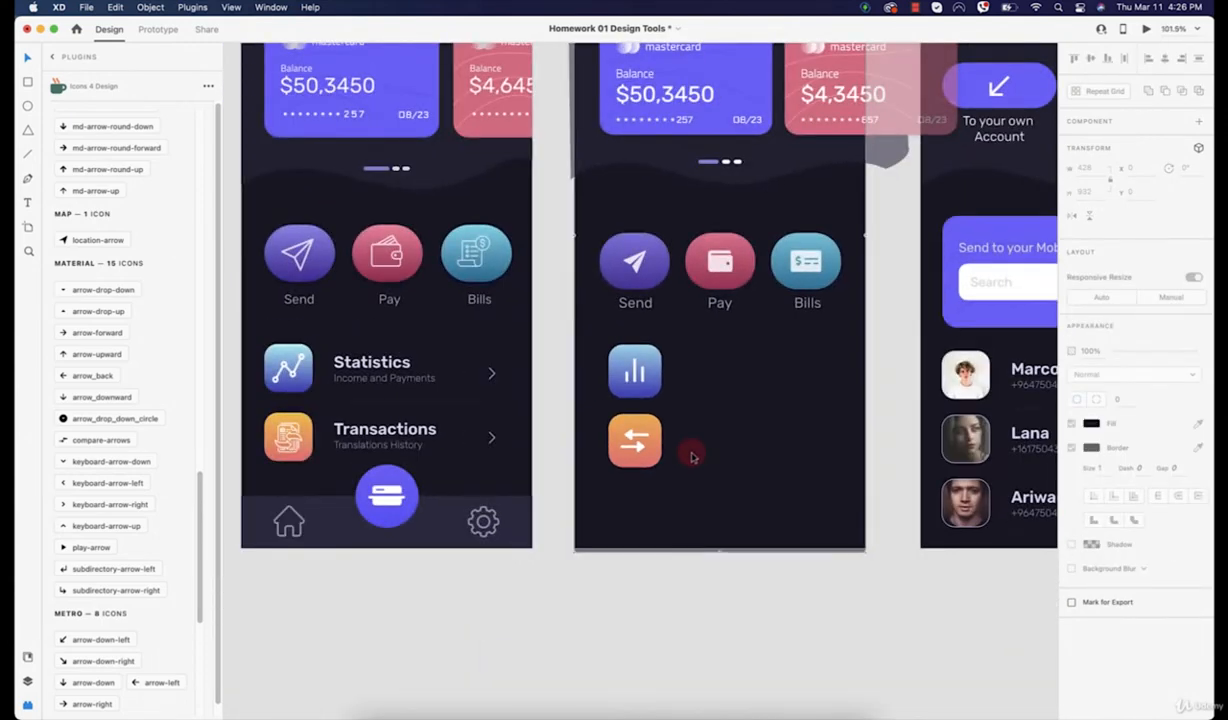
scroll(691, 456, "up", 7)
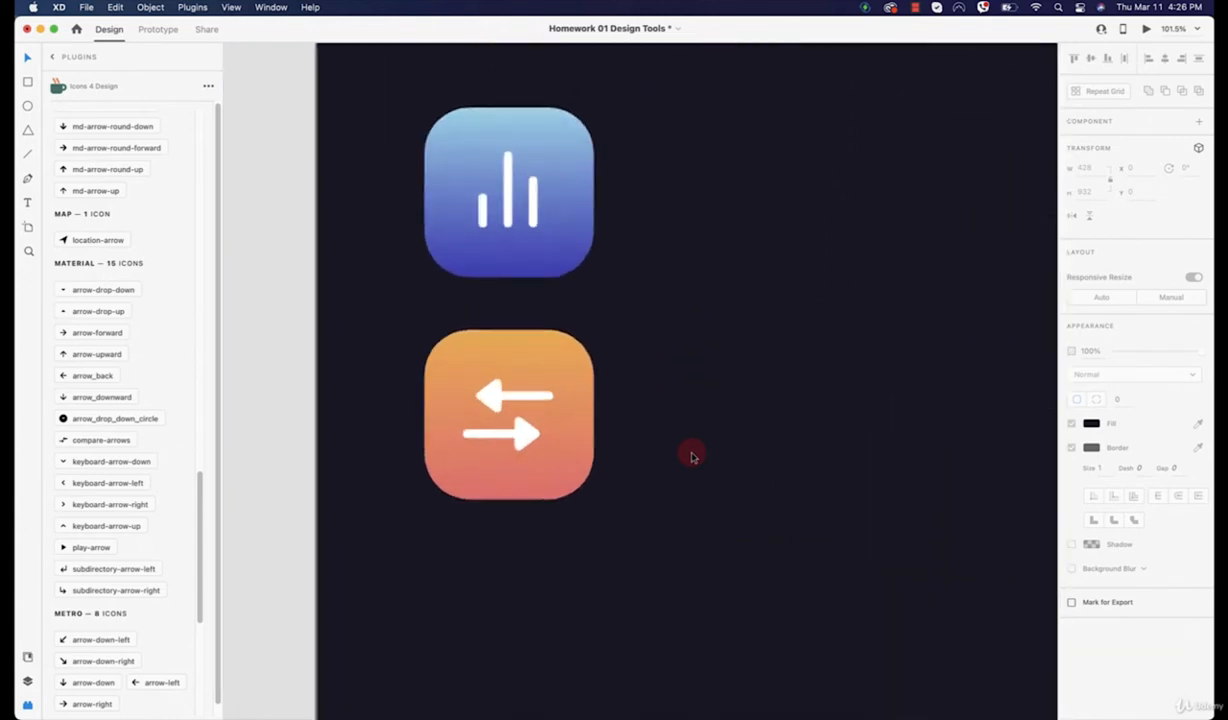
left_click(433, 421)
left_click(410, 374, "shift")
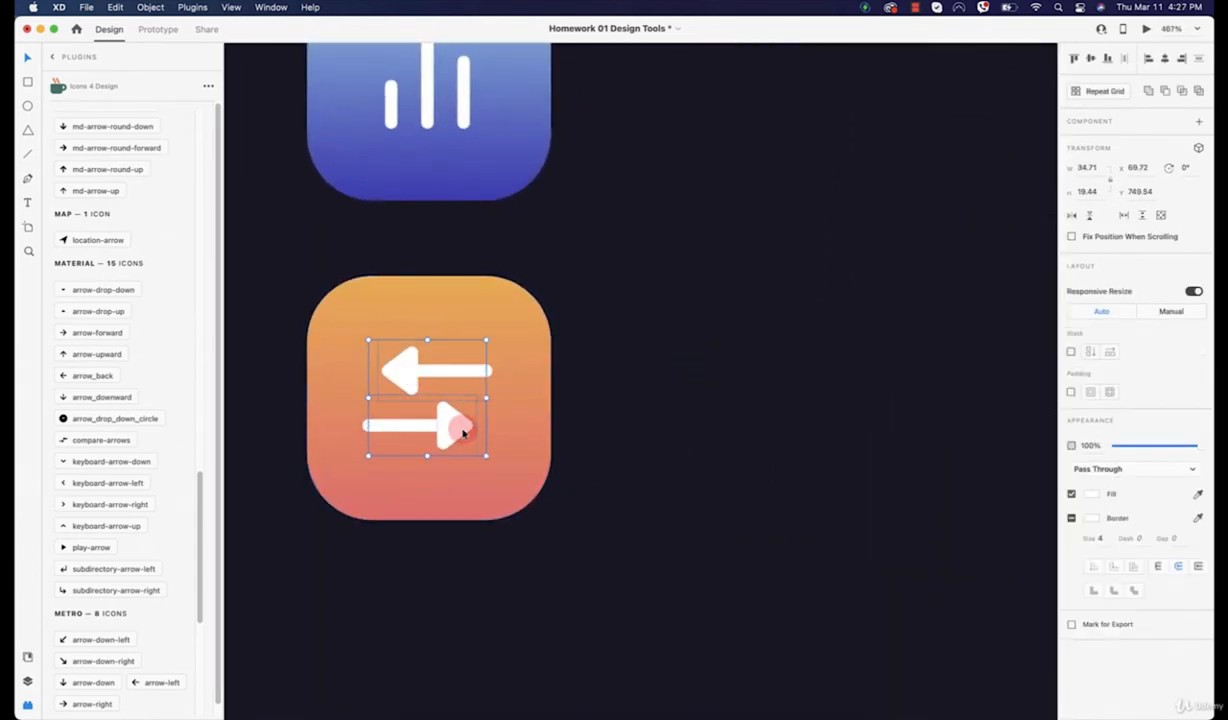
left_click_drag(487, 455, 447, 424)
left_click(707, 446)
scroll(708, 450, "down", 5)
scroll(711, 453, "down", 5)
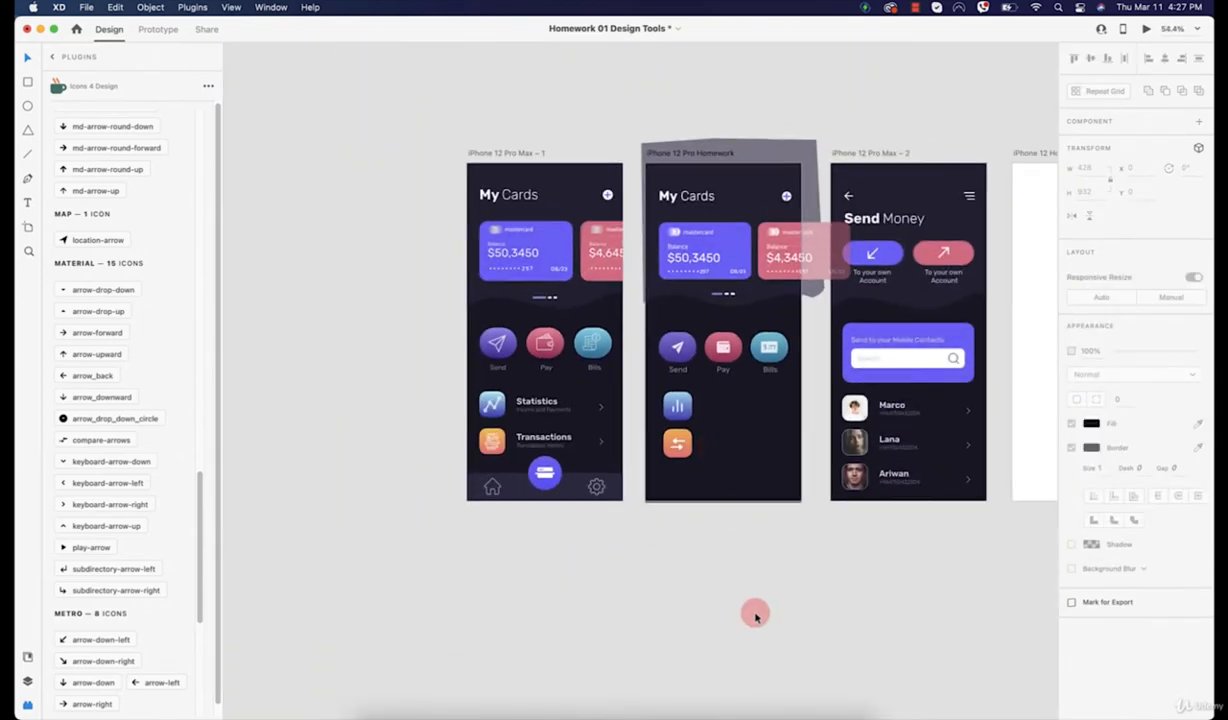
Step: Draw a rectangle about 496 × 204 across the homework artboard's bottom edge and fill it with the reference navigation bar's colour
left_click(720, 590)
left_click_drag(682, 564, 596, 496)
scroll(596, 496, "up", 3)
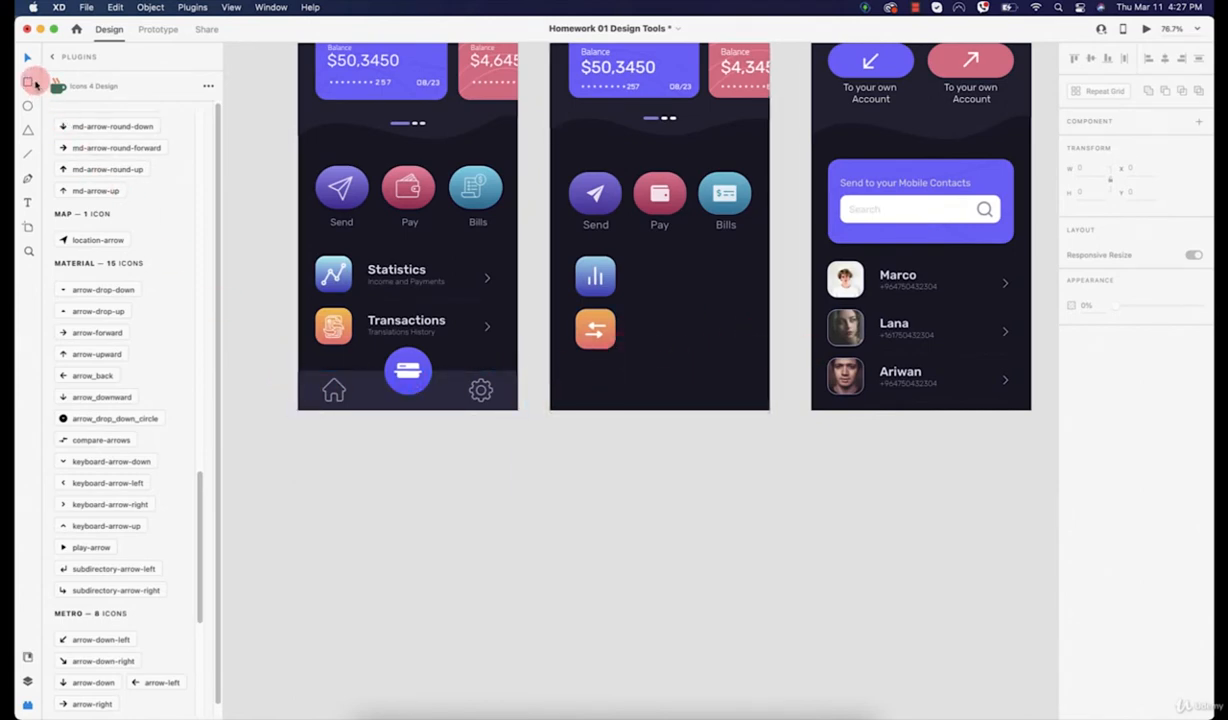
left_click(30, 82)
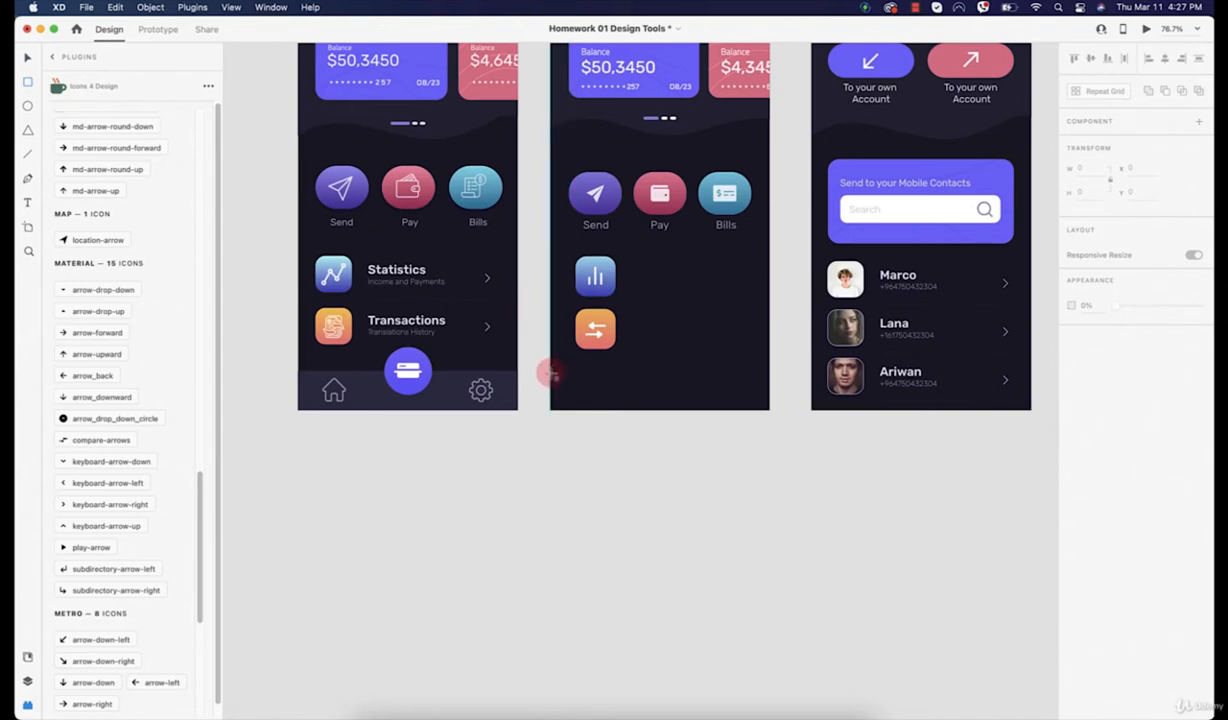
left_click_drag(545, 375, 797, 478)
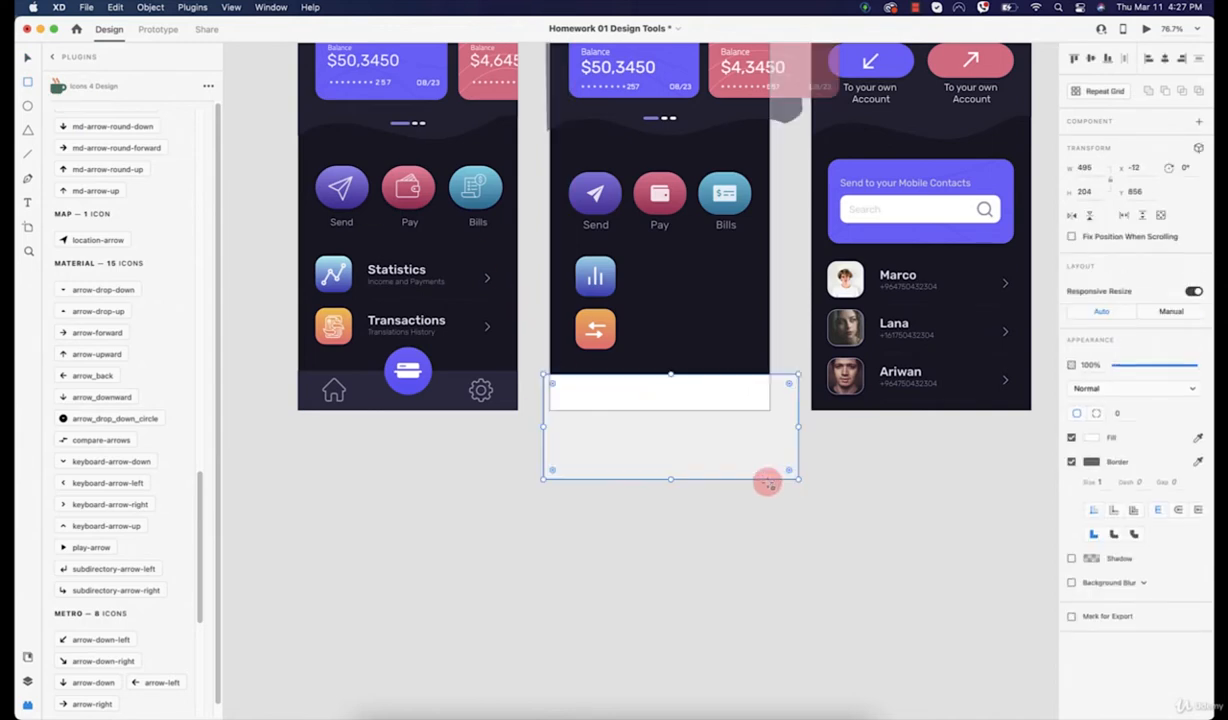
key("i")
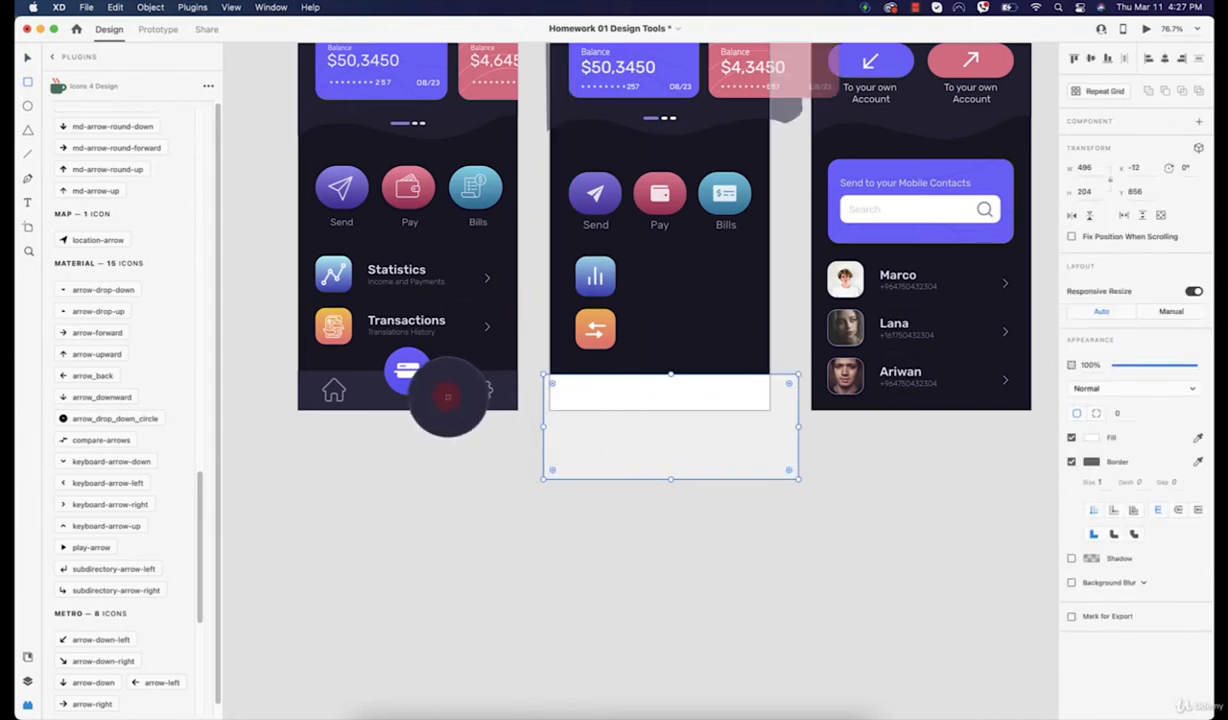
left_click(447, 397)
Step: Nudge the navigation bar rectangle up to Y 850 to line up with the reference bar and remove its border
scroll(525, 410, "up", 5)
key("Up")
key("Up")
key("Up")
key("Up")
key("Up")
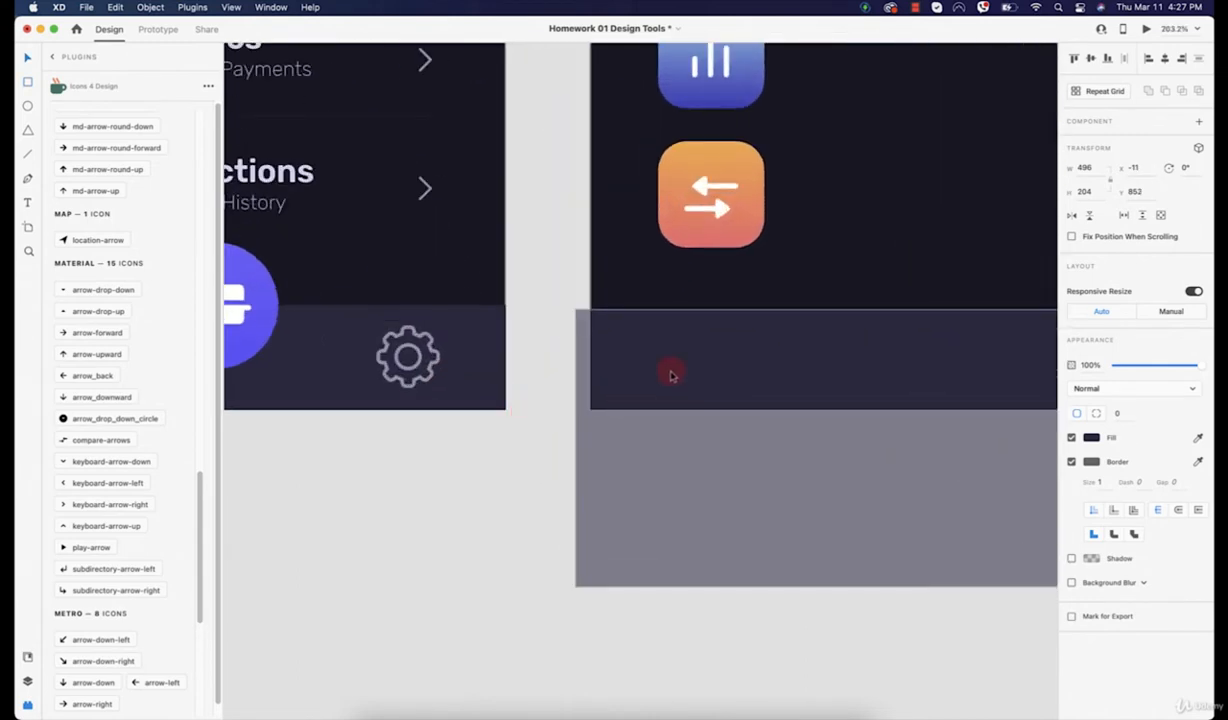
left_click_drag(671, 374, 672, 373)
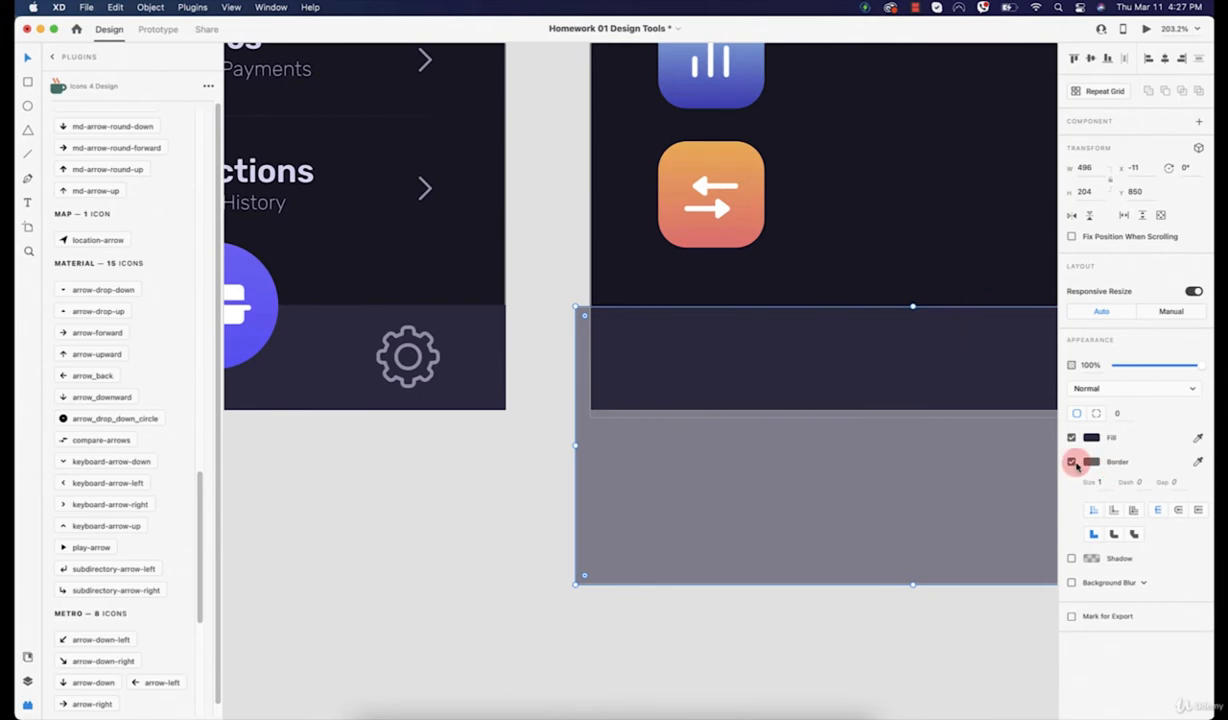
left_click(1072, 462)
left_click(888, 592)
scroll(850, 583, "down", 4)
scroll(807, 493, "right", 3)
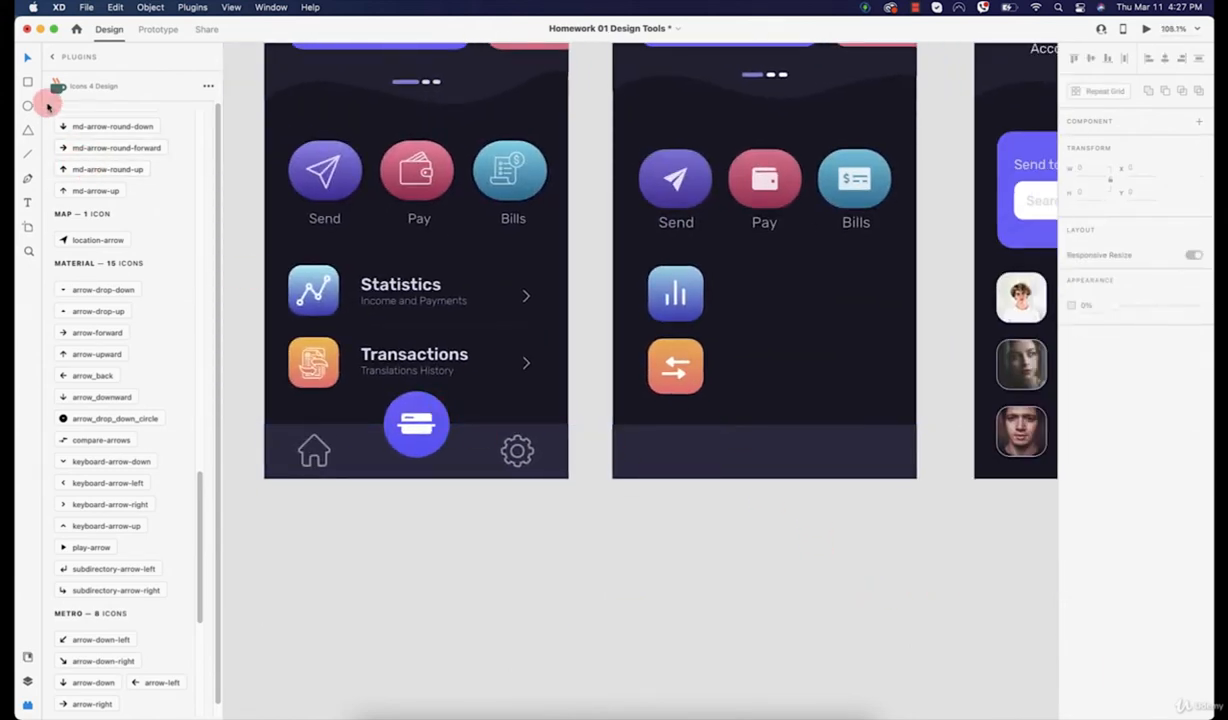
Step: Draw a circle about 92 × 92 centred on the navigation bar's upper edge
left_click(29, 105)
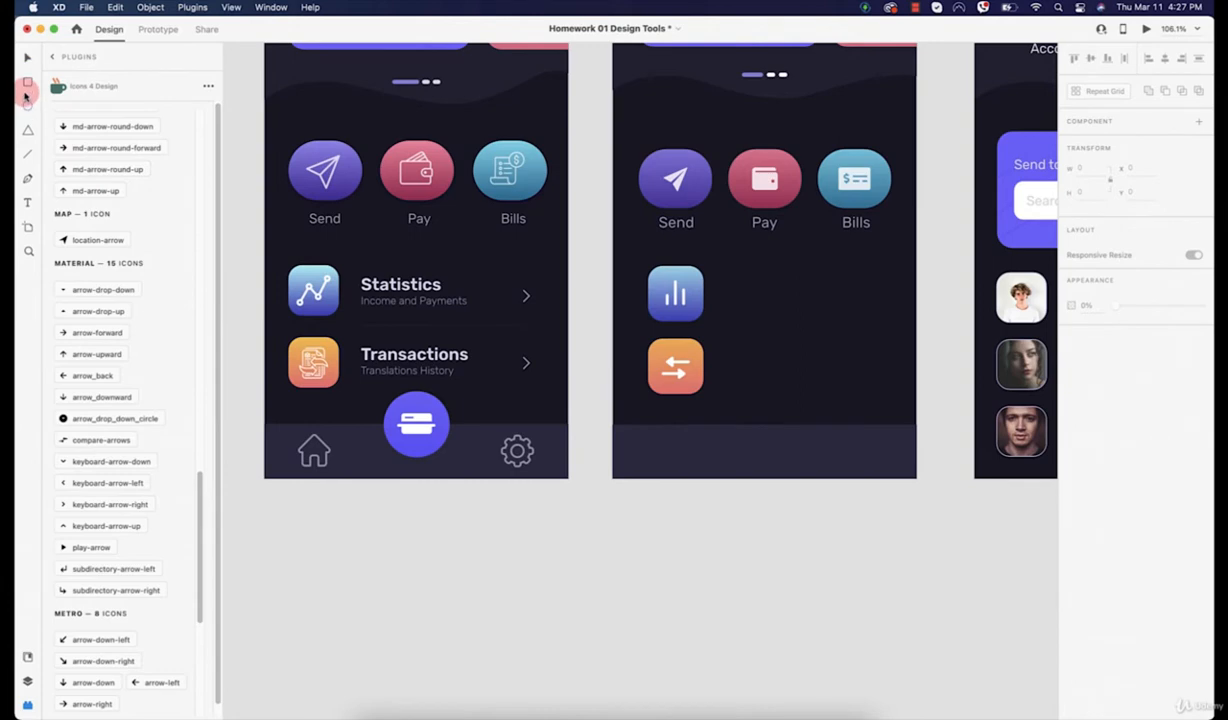
left_click(762, 423)
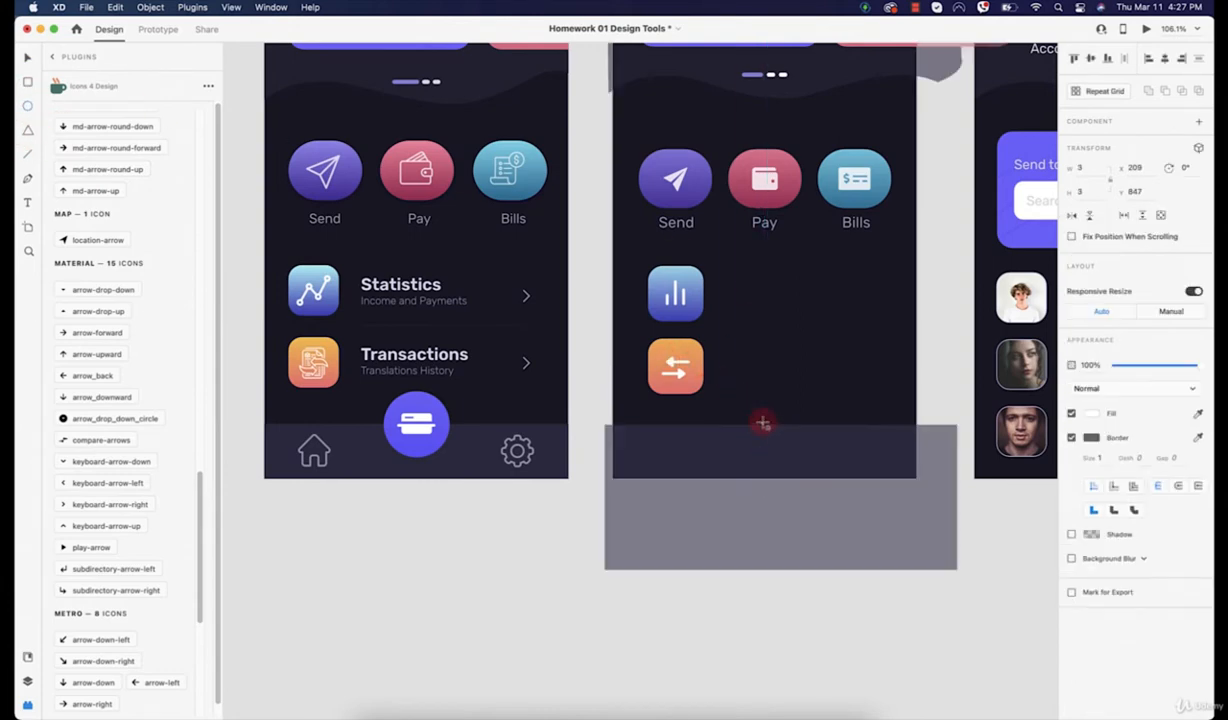
left_click_drag(762, 423, 795, 372)
key("v")
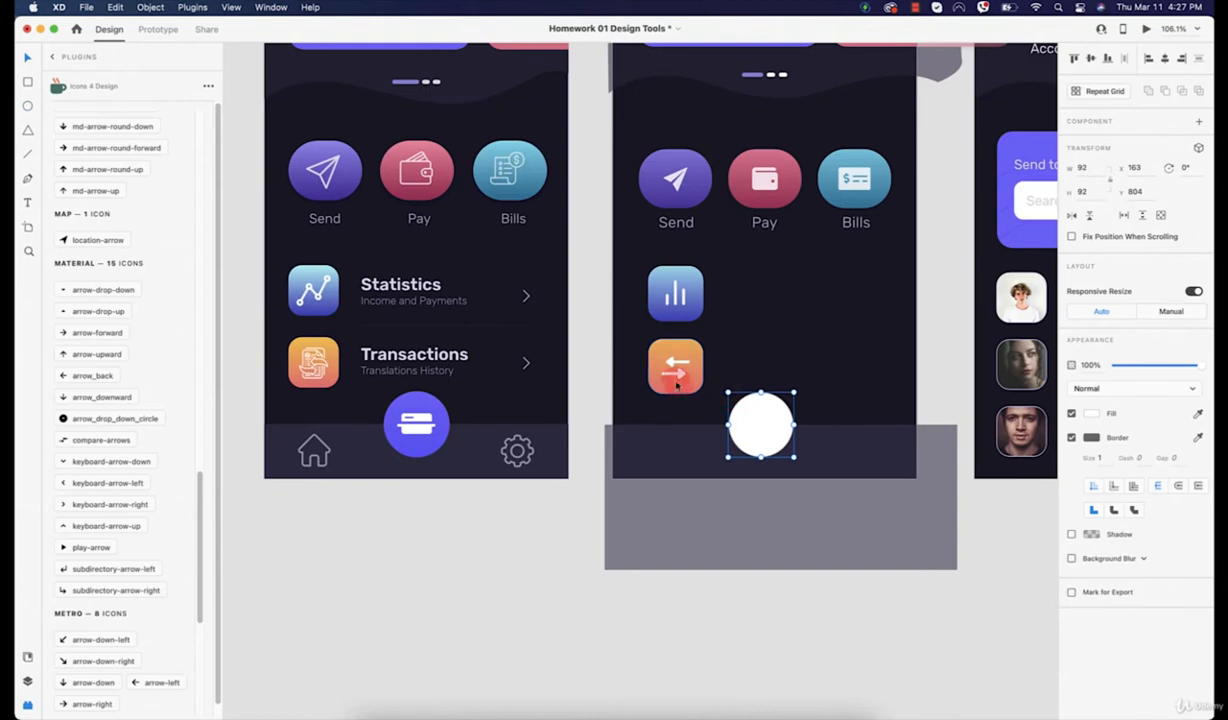
Step: Select the blue and orange tiles together with their icons and move them up slightly, clear of the circle
left_click(674, 366)
double_click(676, 368)
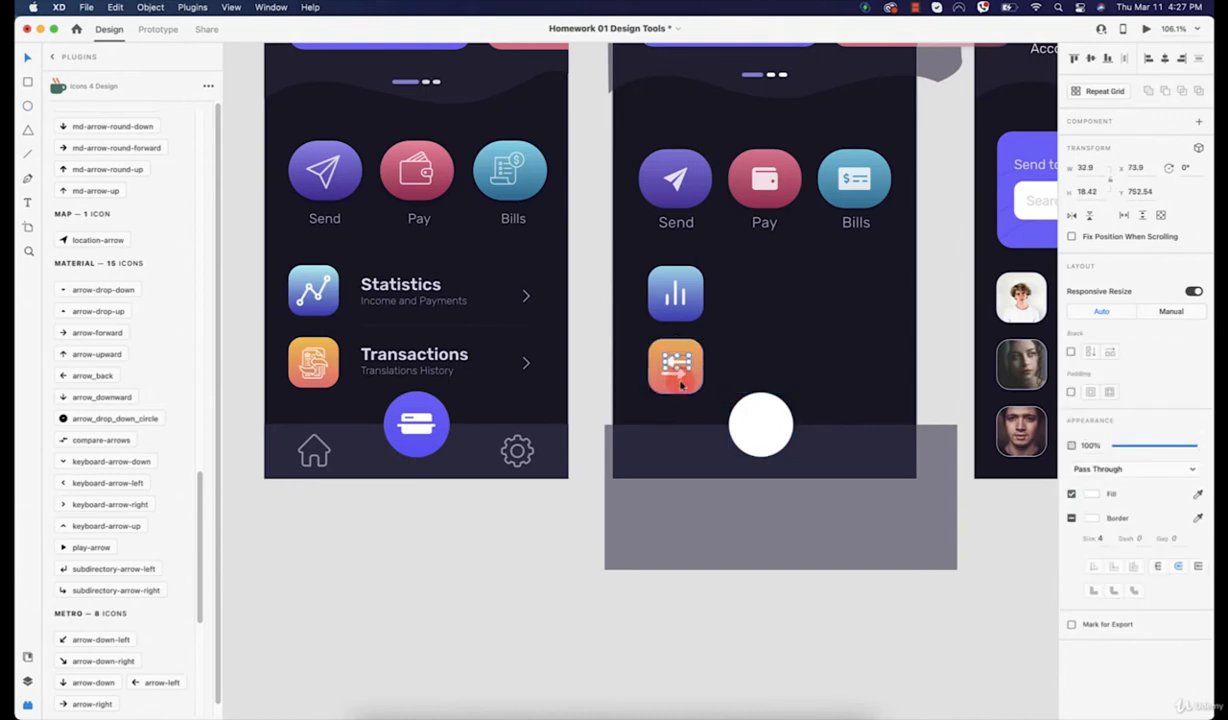
left_click(680, 377, "shift")
left_click(697, 381, "shift")
left_click(686, 302, "shift")
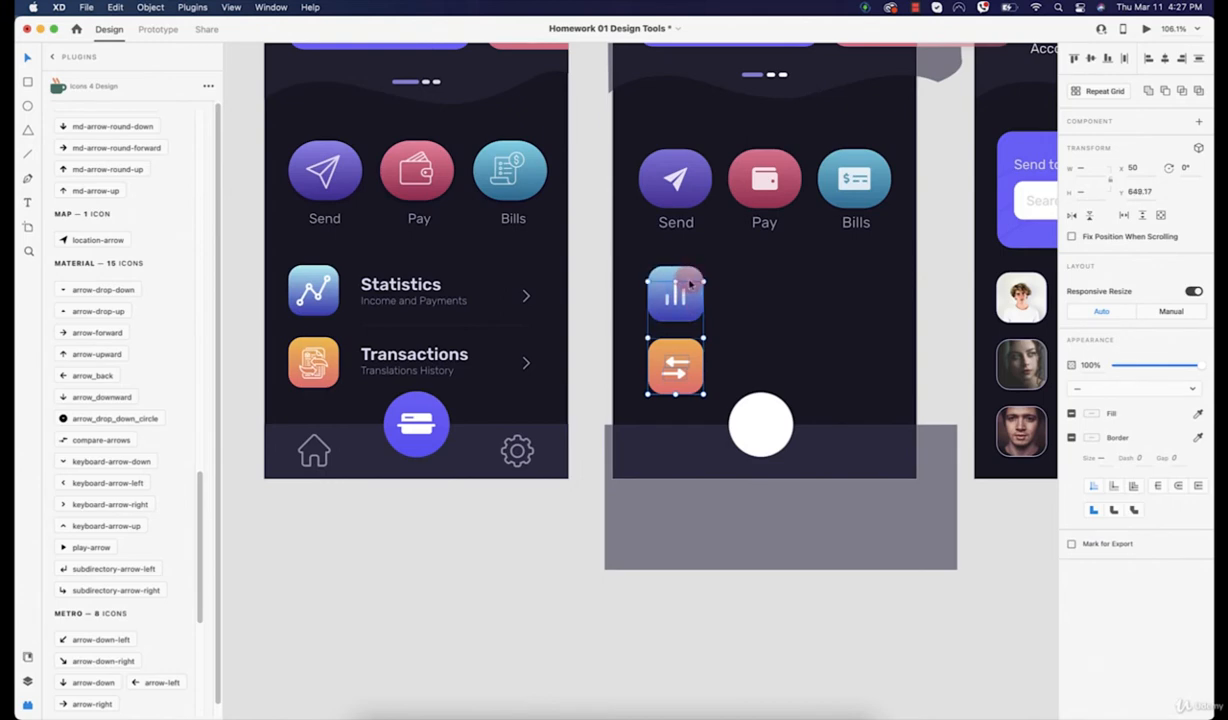
left_click(688, 280, "shift")
left_click_drag(690, 274, 690, 272)
left_click(759, 617)
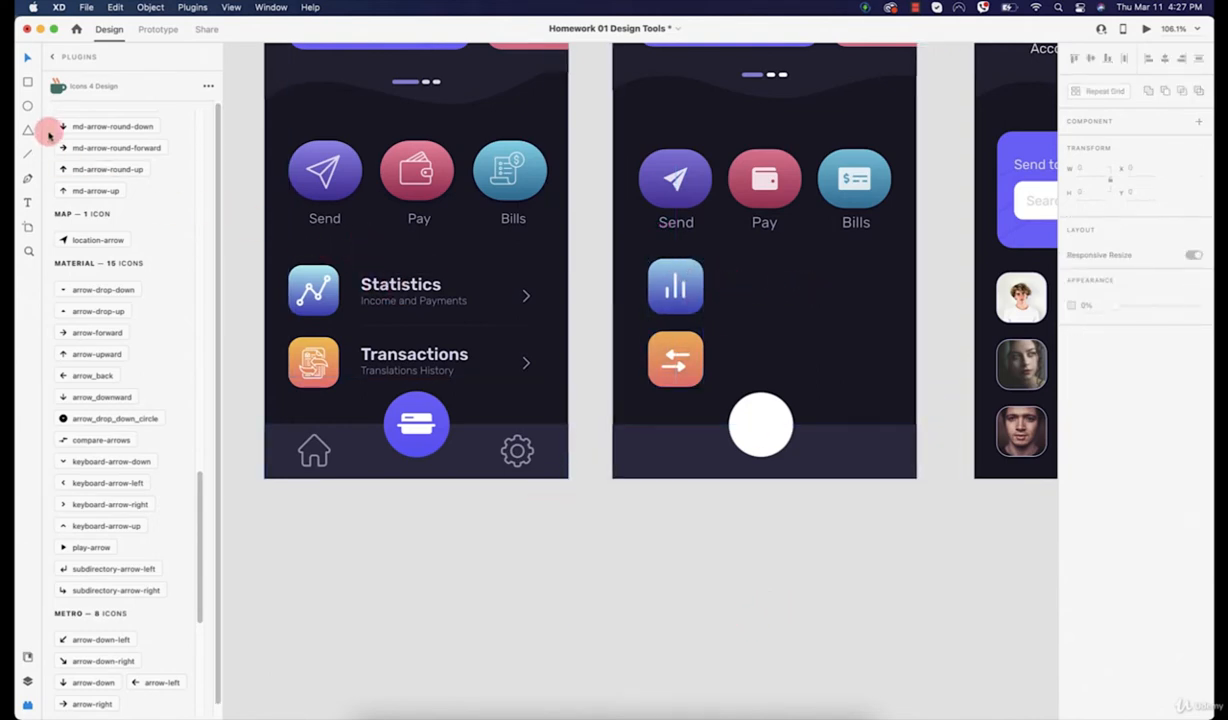
Step: Add the text "Statistics" beside the blue tile and position it at about X 159, Y 627
left_click(28, 202)
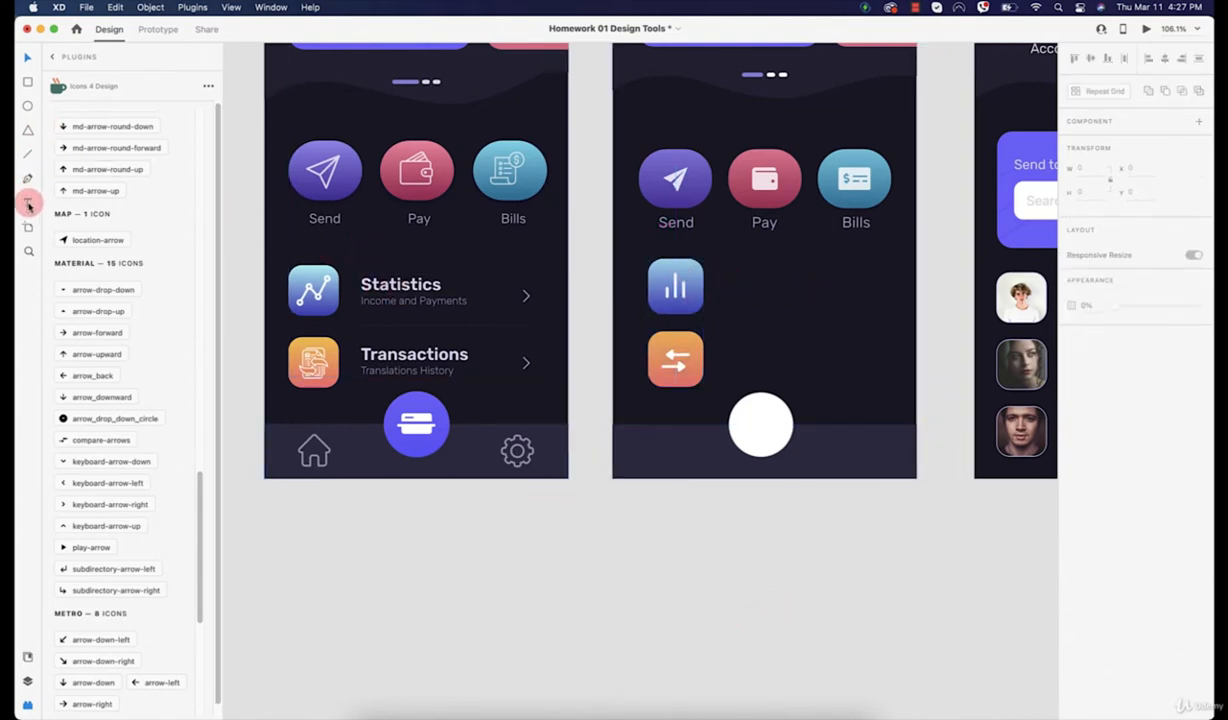
left_click(768, 284)
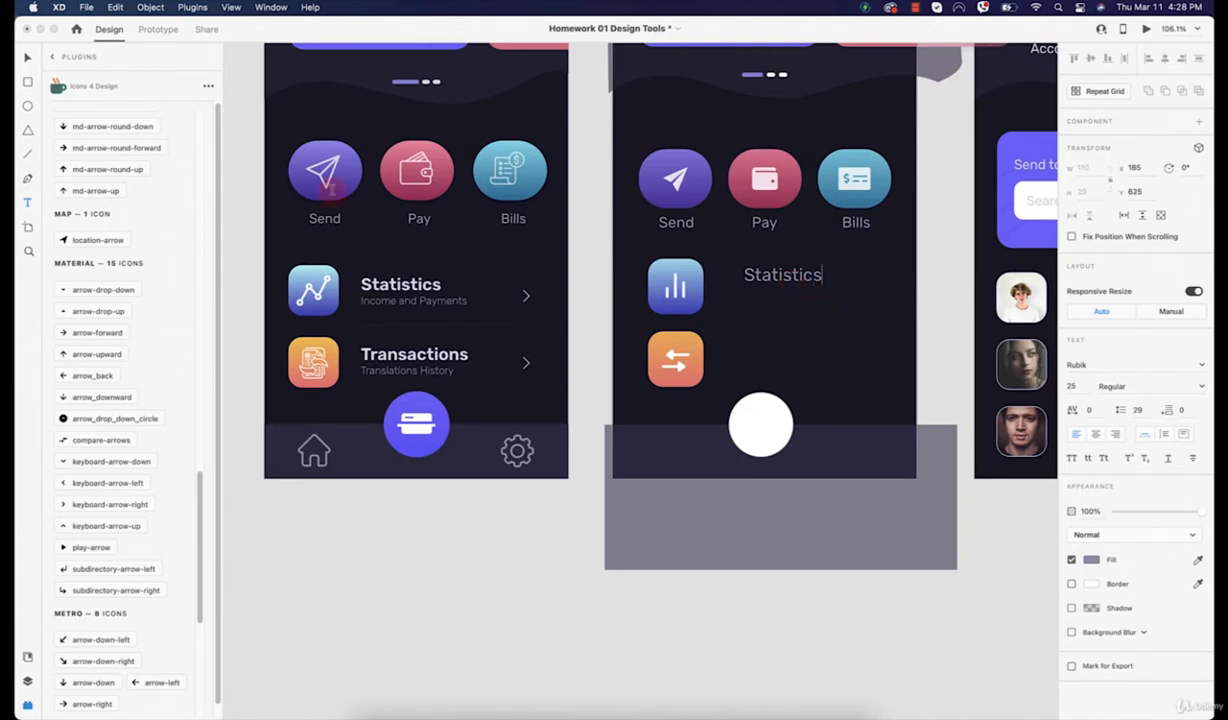
left_click(28, 57)
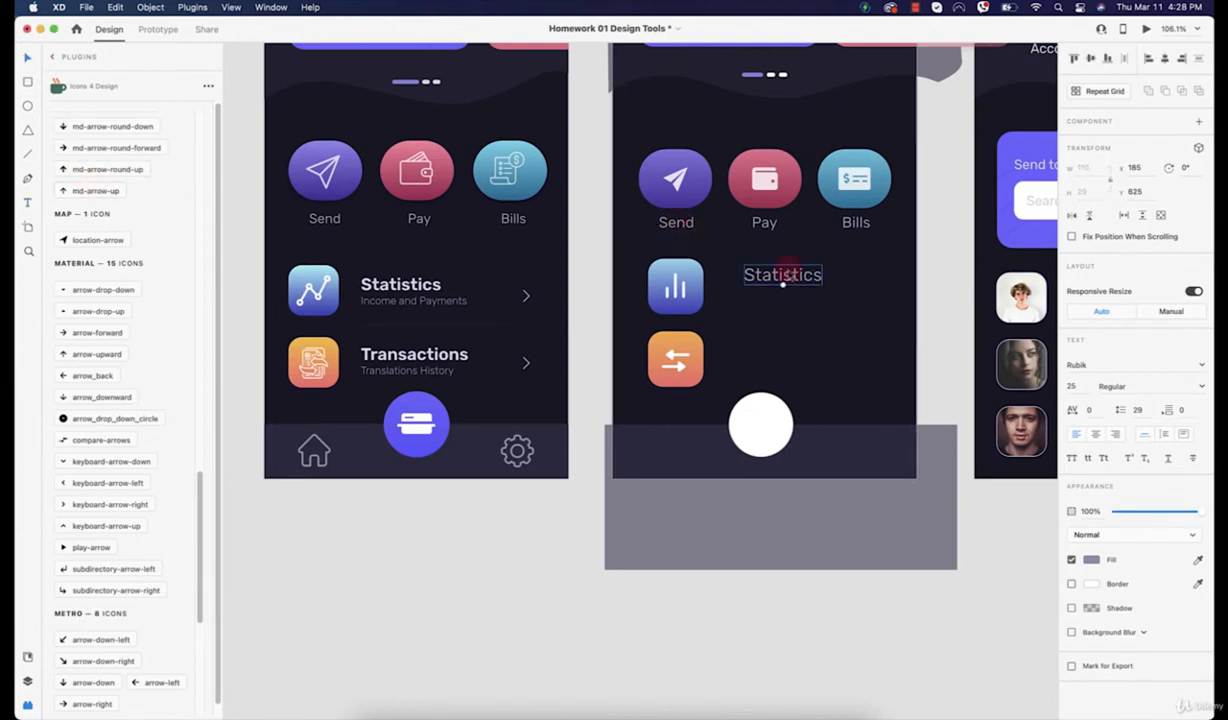
left_click_drag(770, 286, 760, 285)
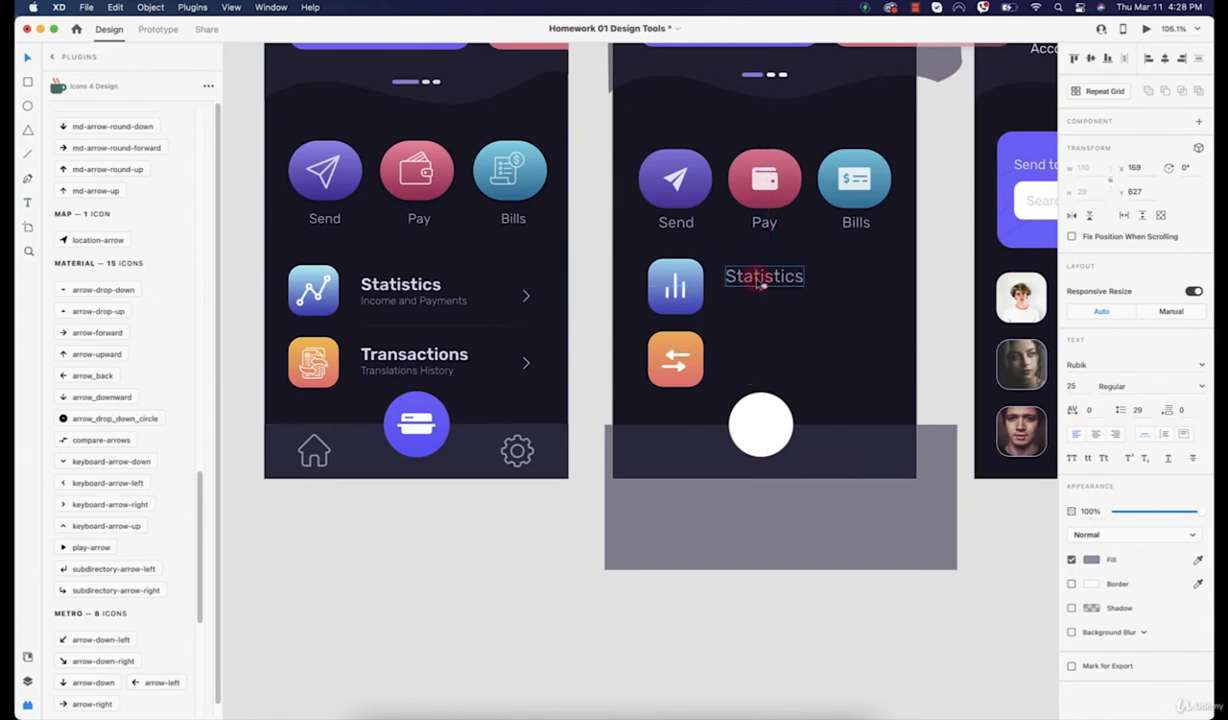
Step: Set the Statistics label's font weight to Medium and fill it with the colour sampled from the reference Statistics heading
left_click(1198, 385)
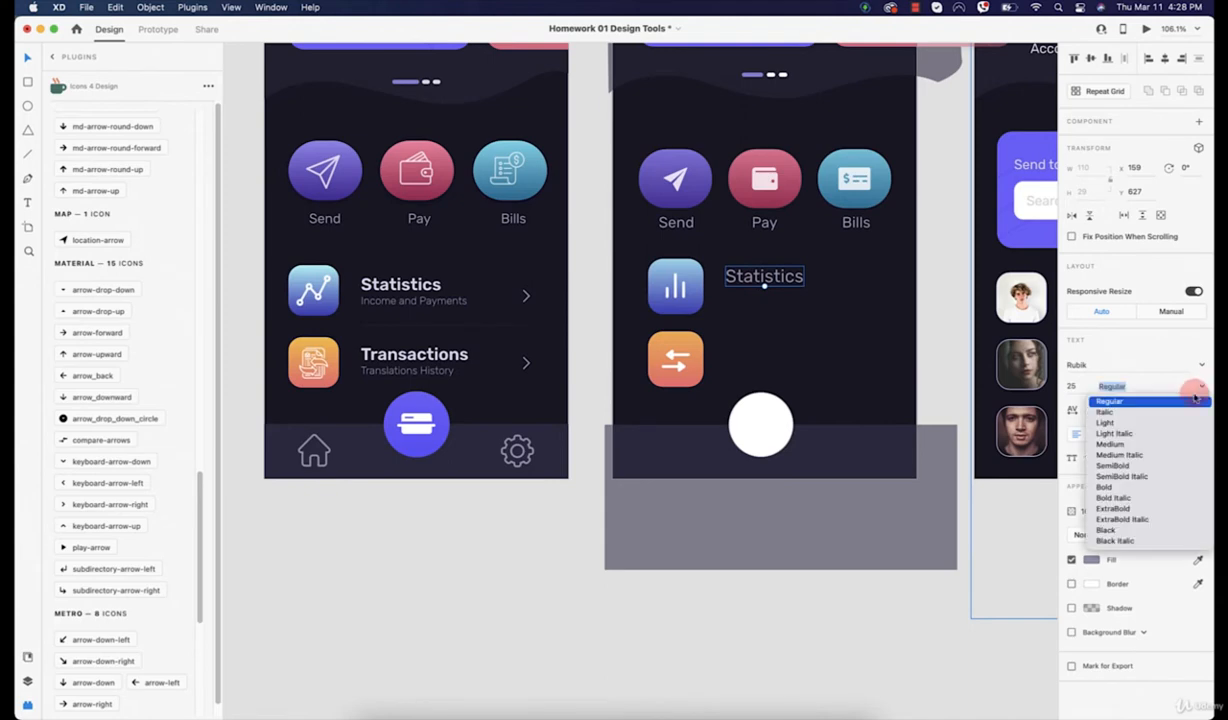
left_click(1118, 446)
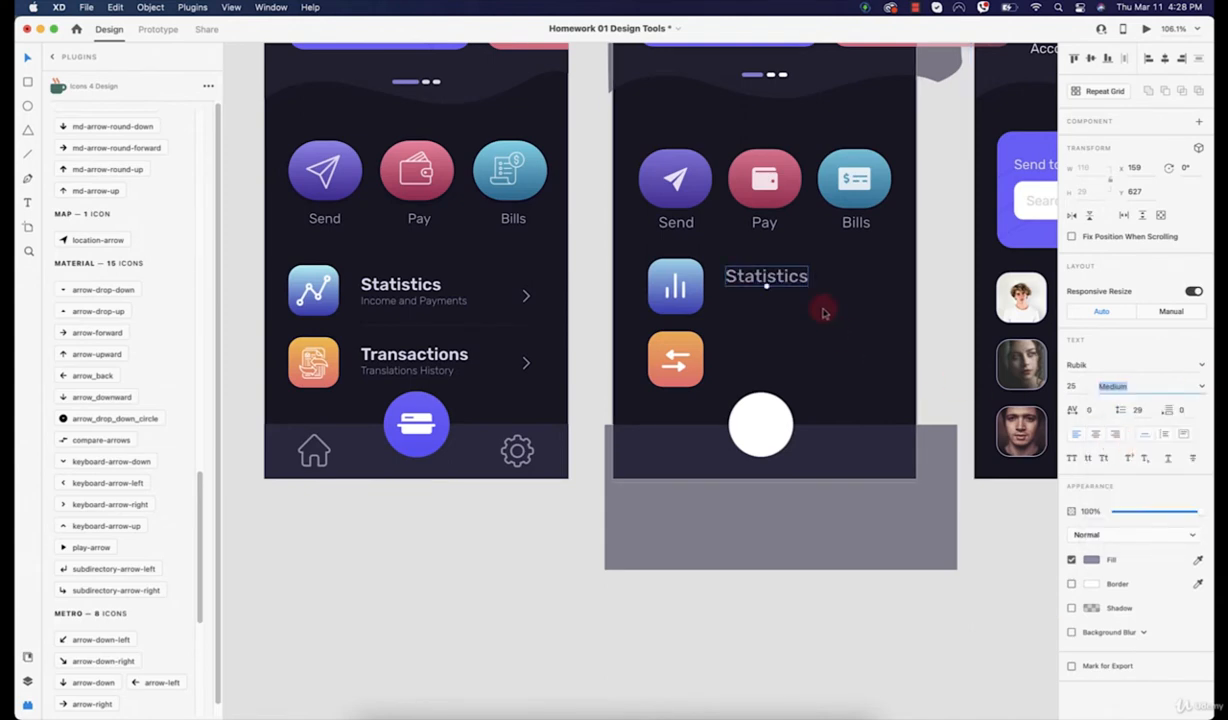
scroll(728, 277, "up", 5)
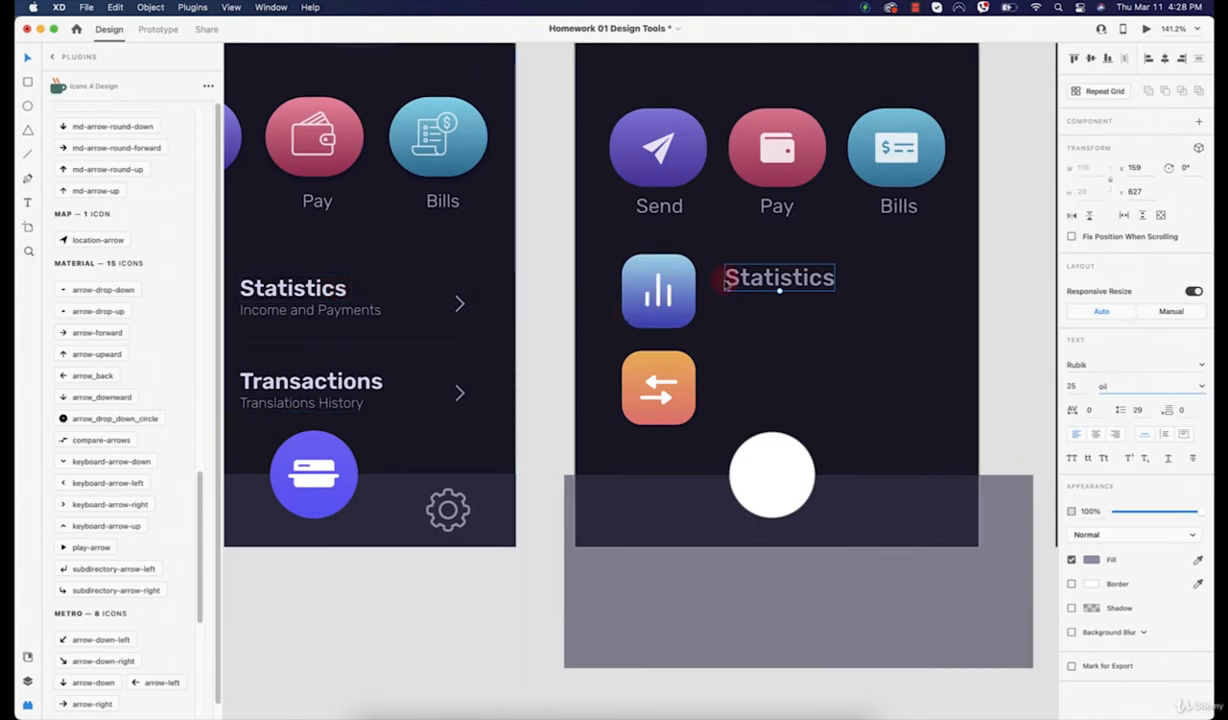
key("i")
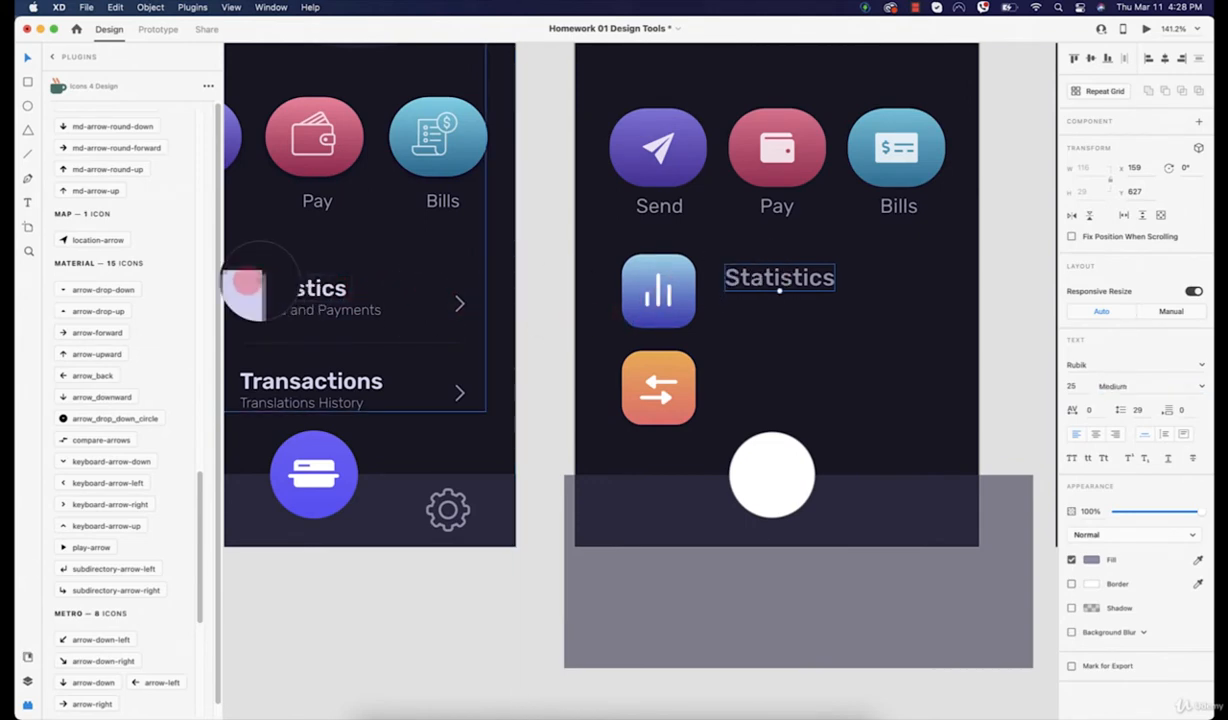
left_click(276, 288)
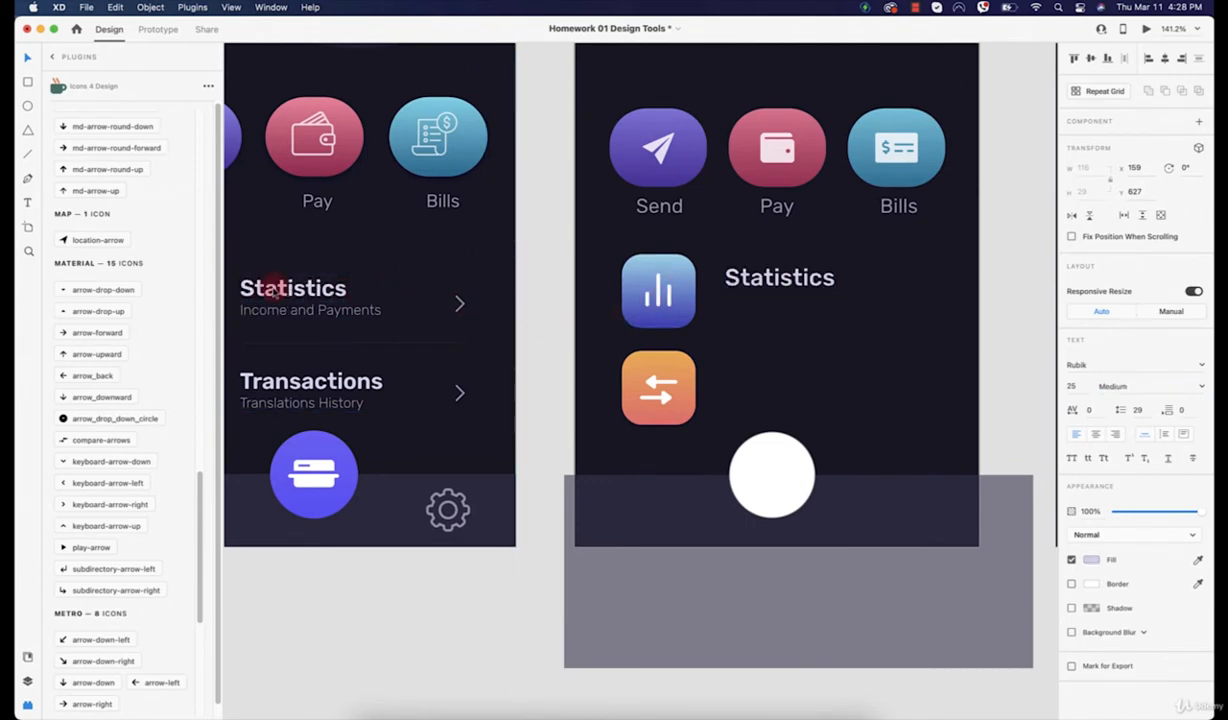
Step: Duplicate the Statistics label directly below itself and change the copy's text to "Income and Payments"
left_click(285, 288)
double_click(288, 290)
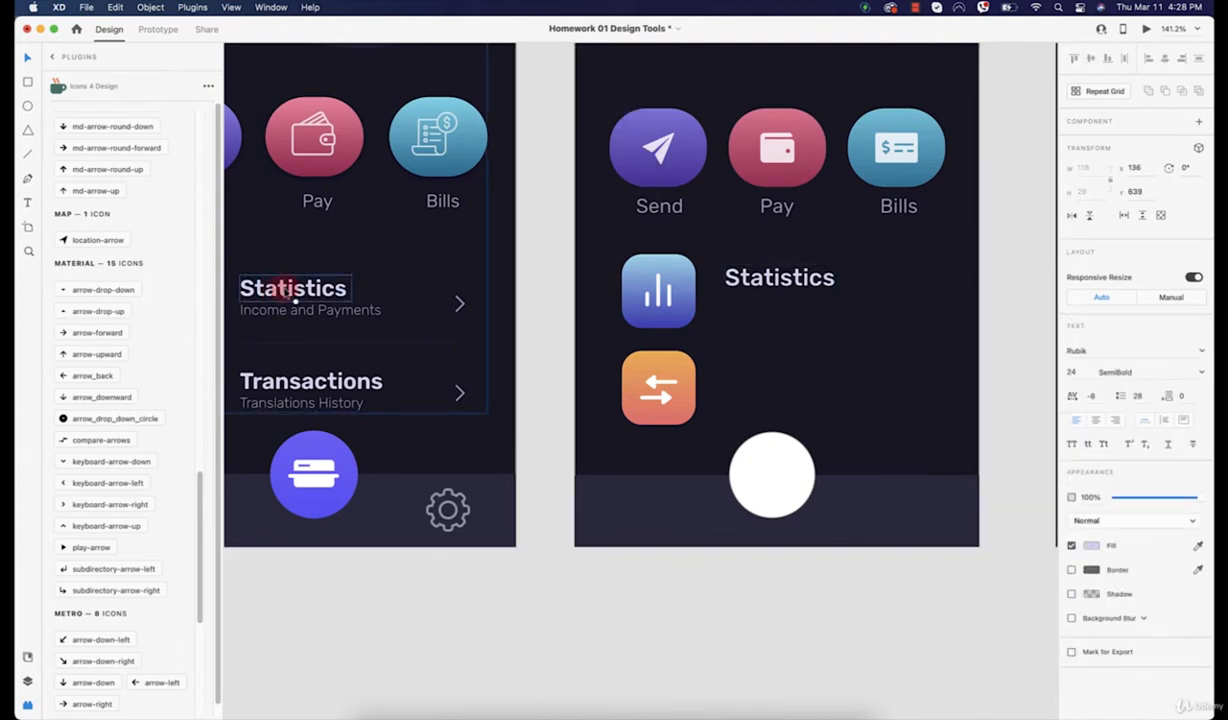
left_click(778, 284)
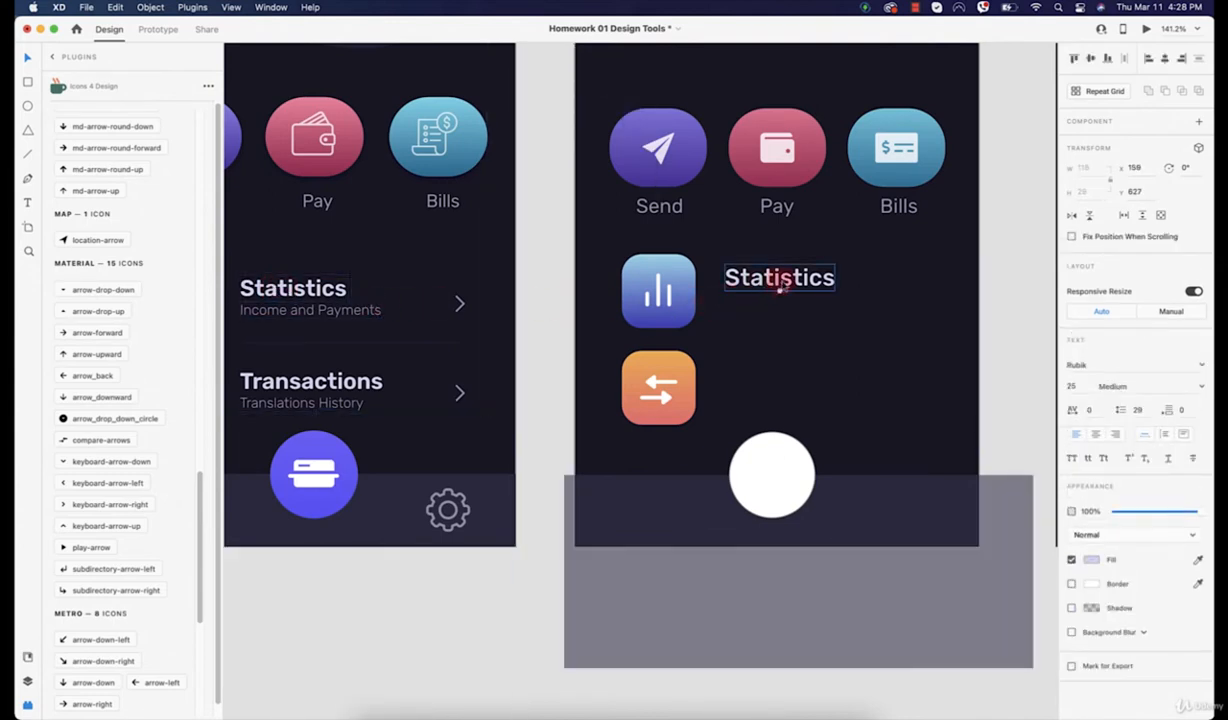
left_click_drag(768, 283, 762, 310)
double_click(760, 306)
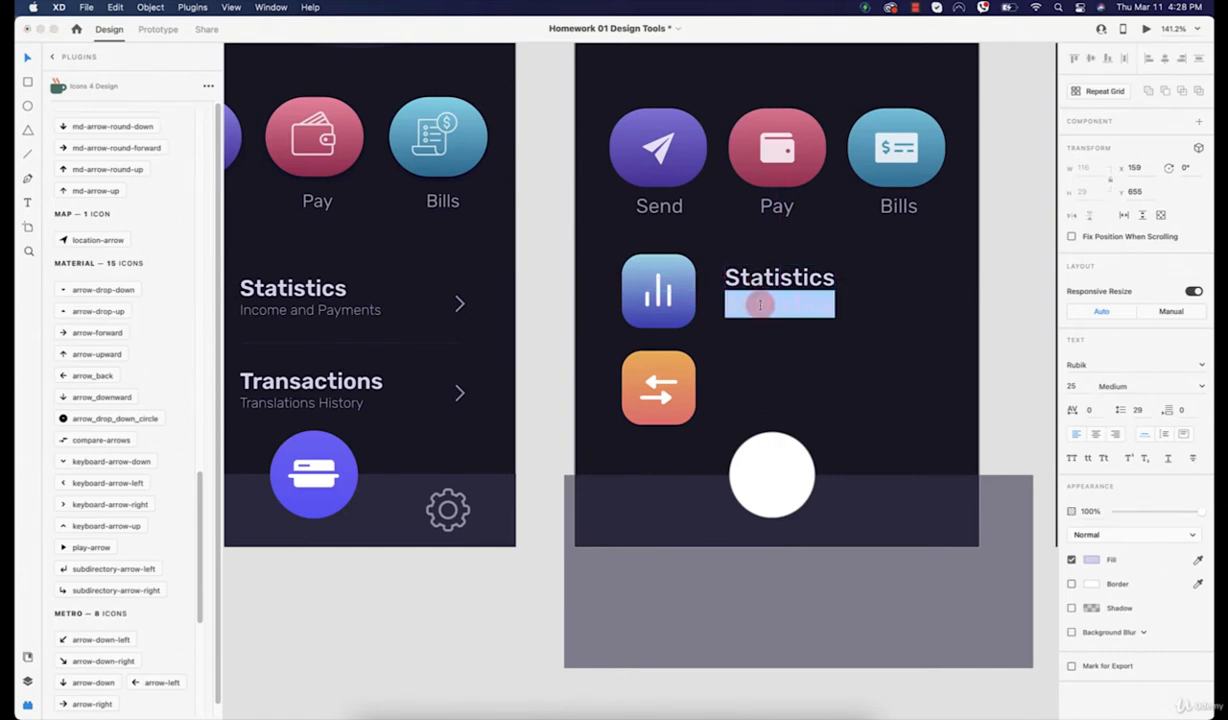
type("Income and Payments")
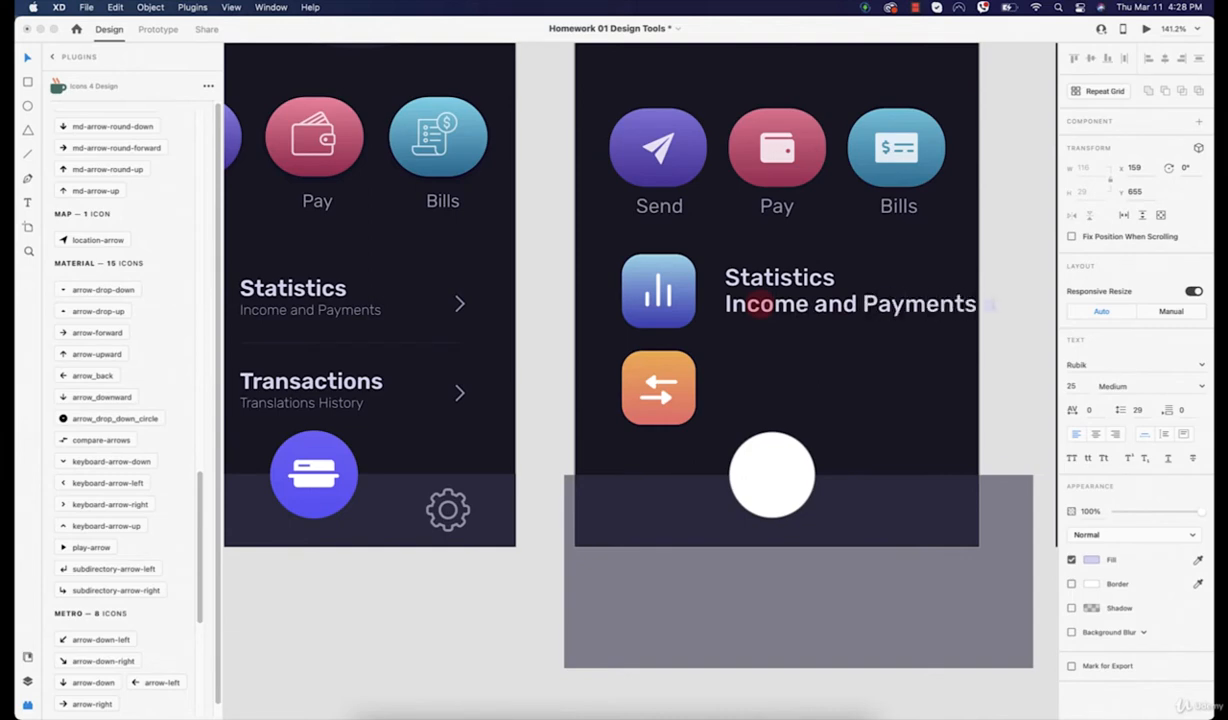
Step: Set the Income and Payments caption's font size to 17 and its weight to Light
key("super+a")
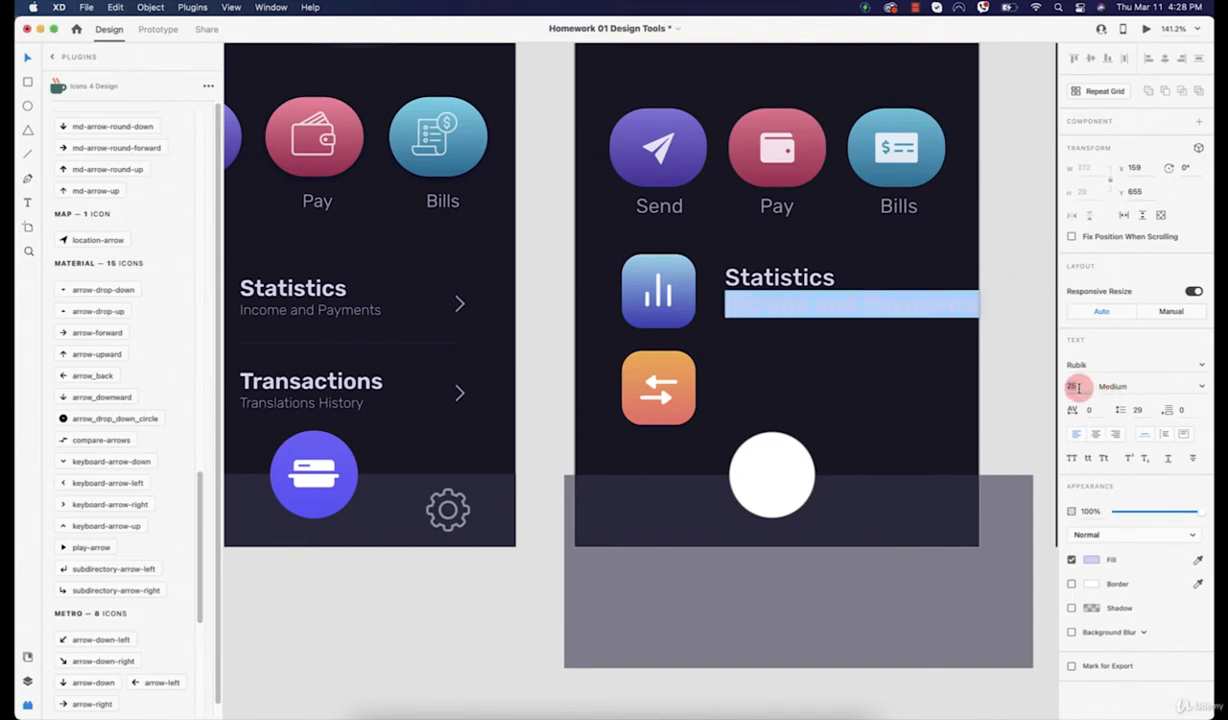
key("Down")
key("Down")
key("Down")
key("Down")
key("Down")
key("Down")
key("Down")
key("Down")
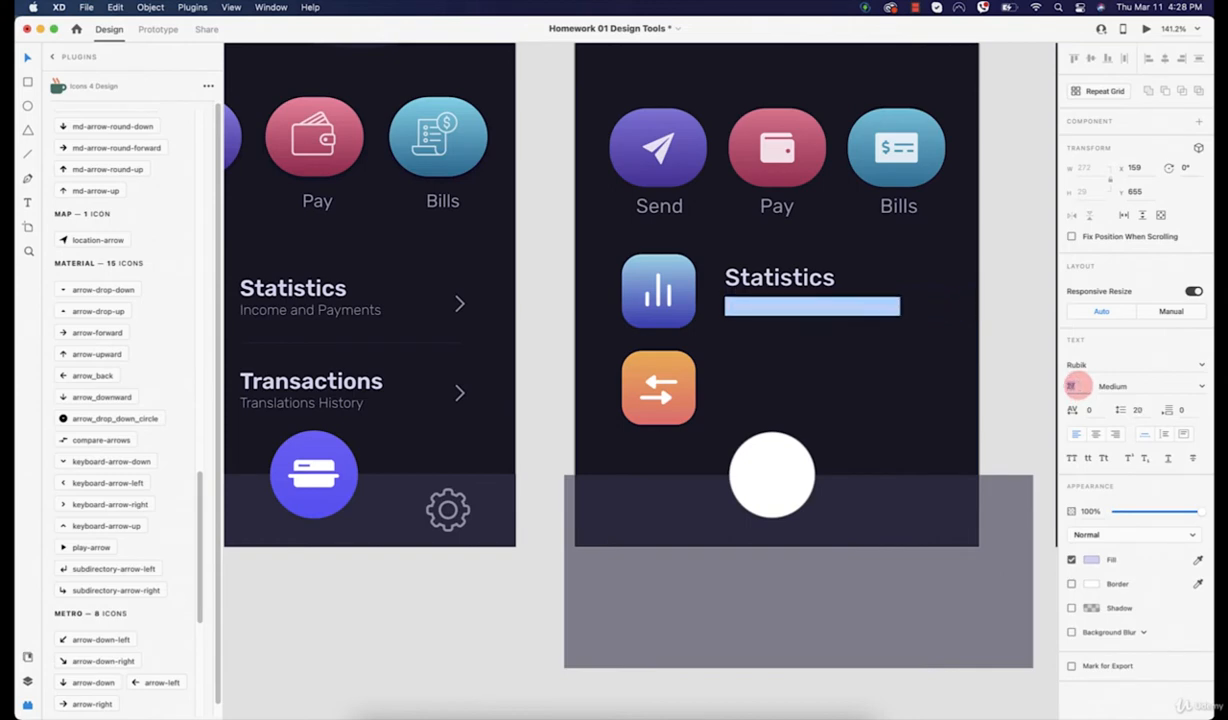
left_click(1190, 386)
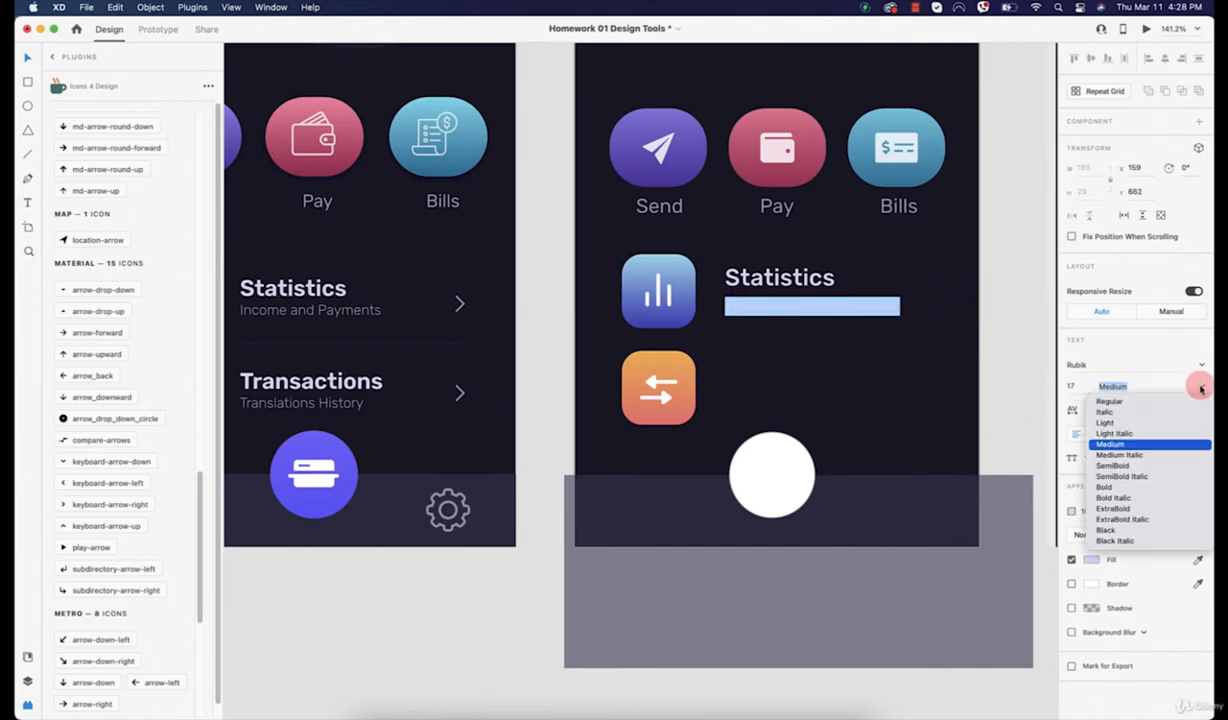
left_click(1110, 420)
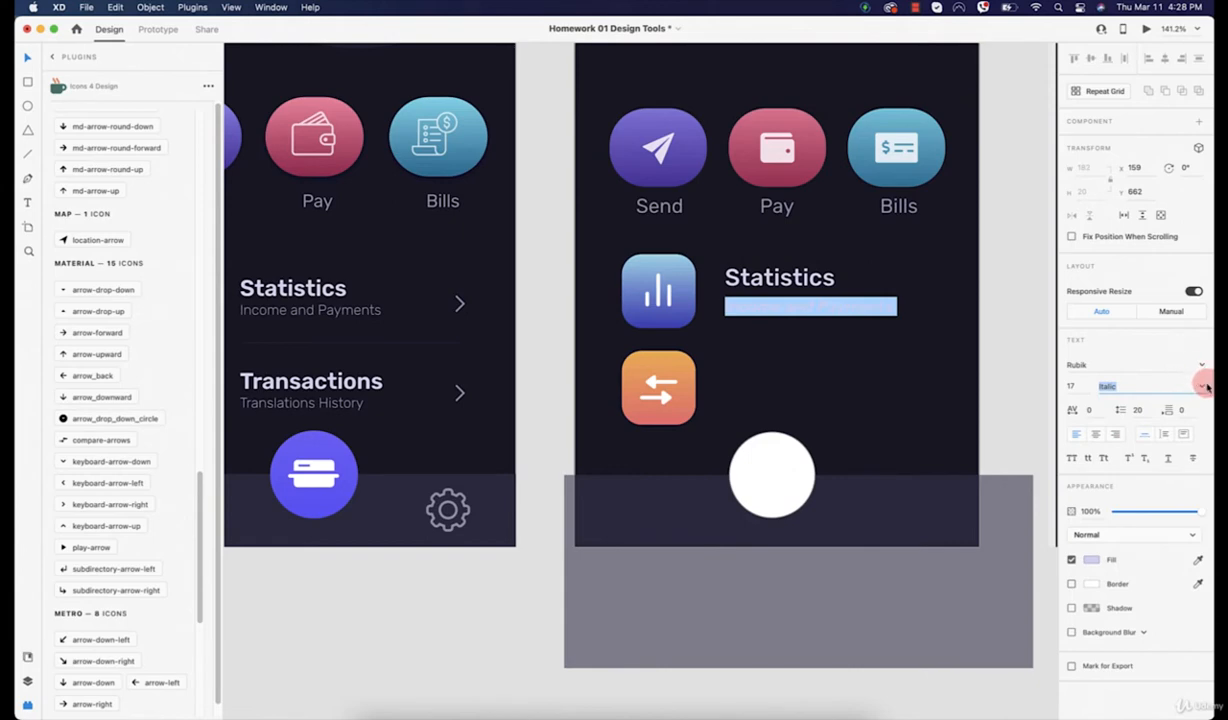
left_click(1148, 388)
left_click(1105, 423)
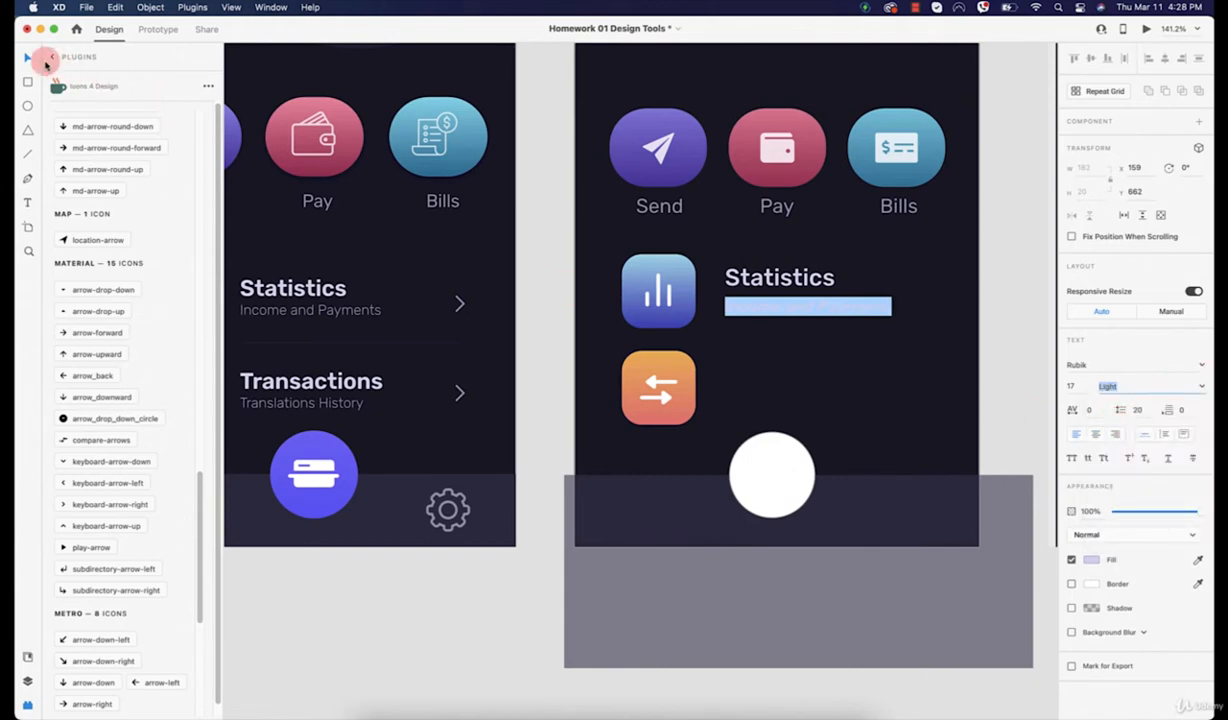
Step: Fill the Income and Payments caption with the colour sampled from the reference caption and place it at about X 159, Y 656
left_click(29, 58)
left_click(769, 317)
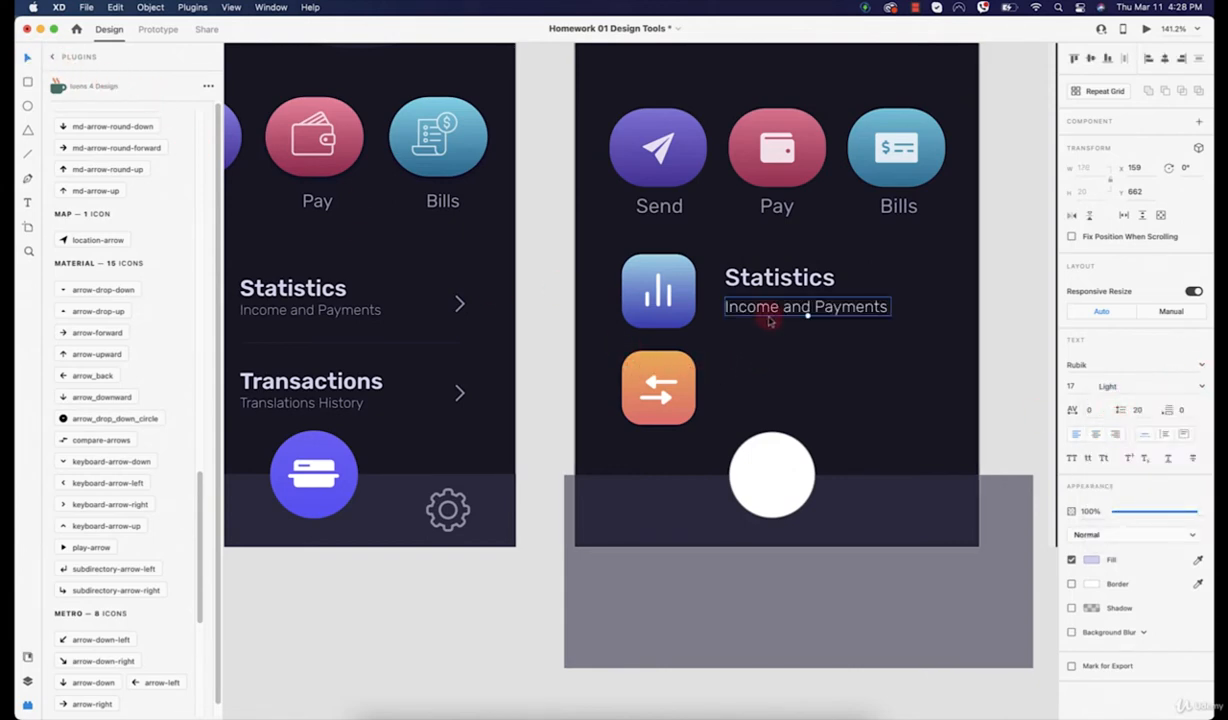
left_click_drag(763, 311, 766, 311)
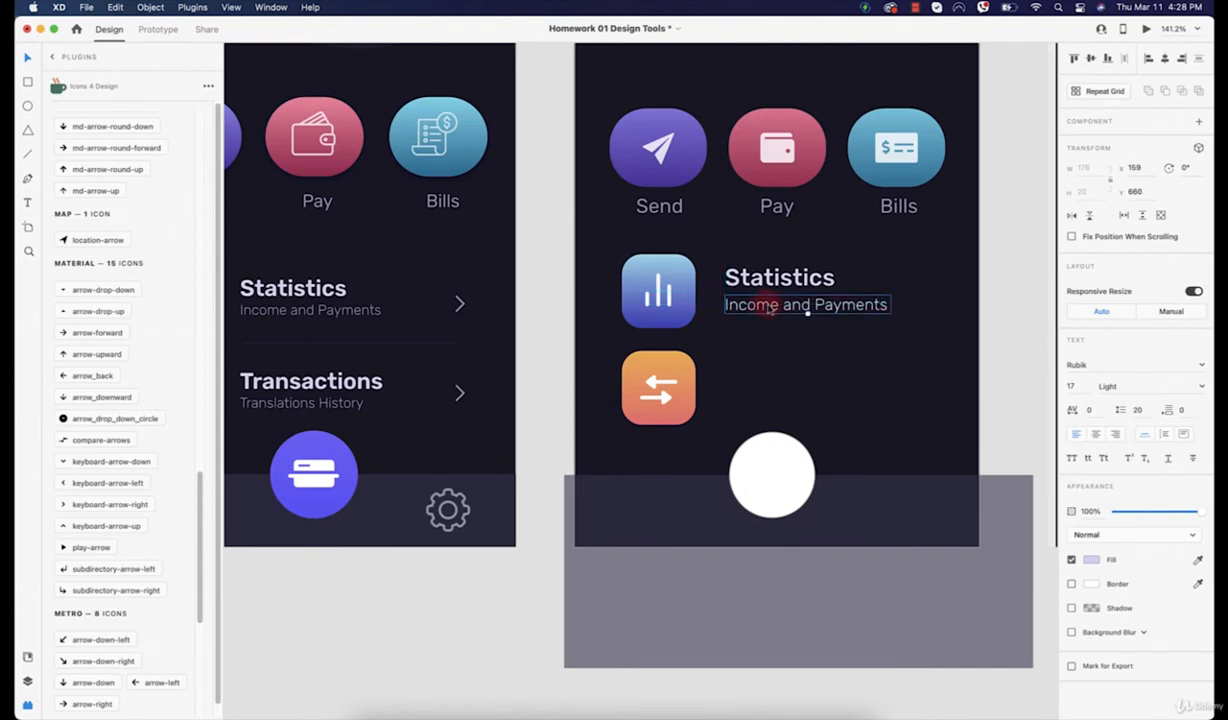
key("i")
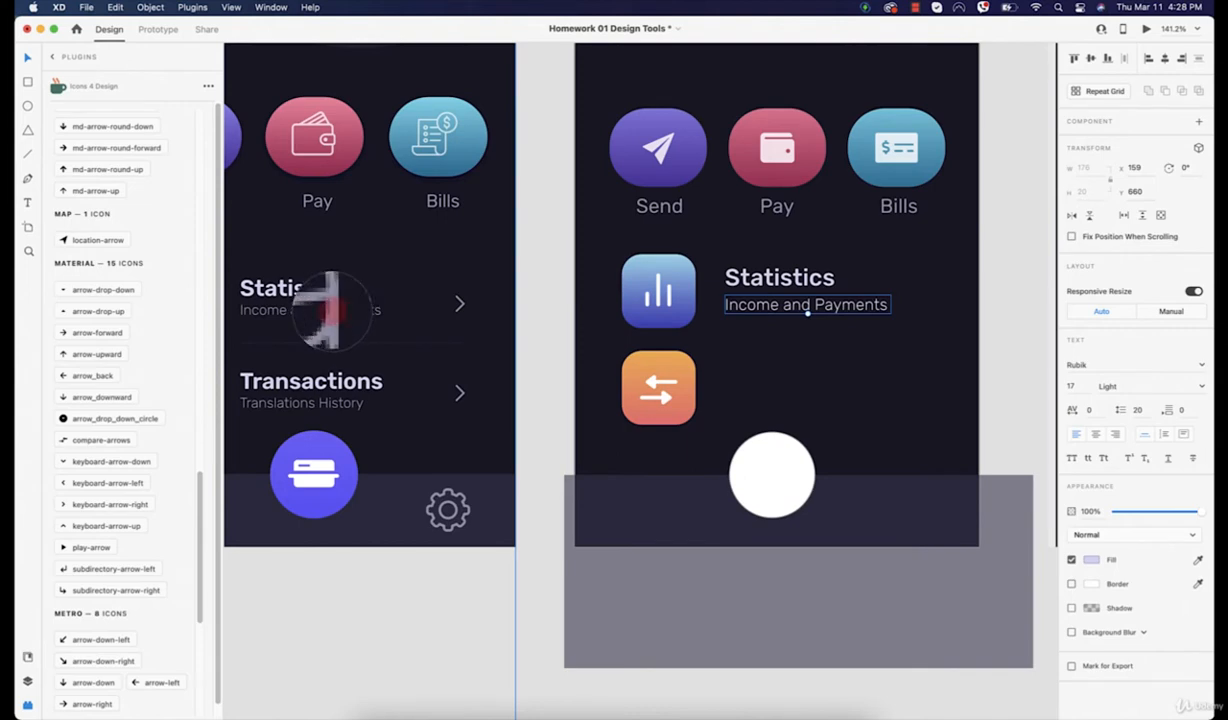
left_click(334, 312)
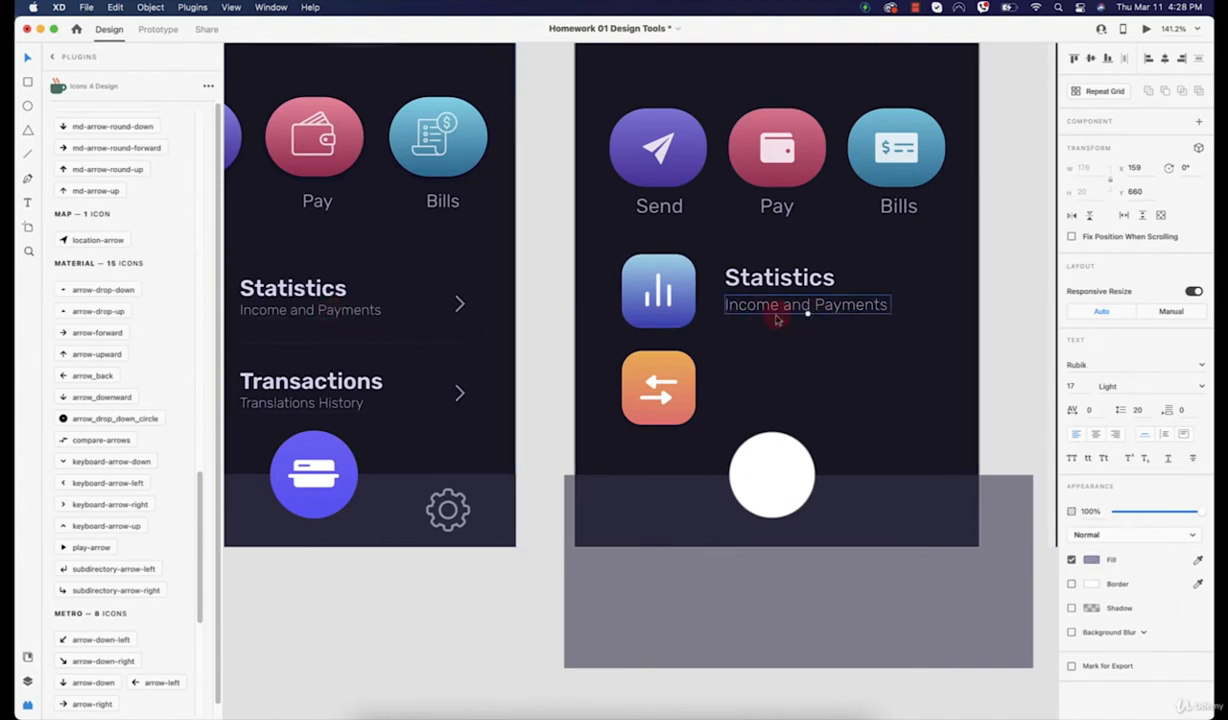
left_click_drag(773, 315, 773, 311)
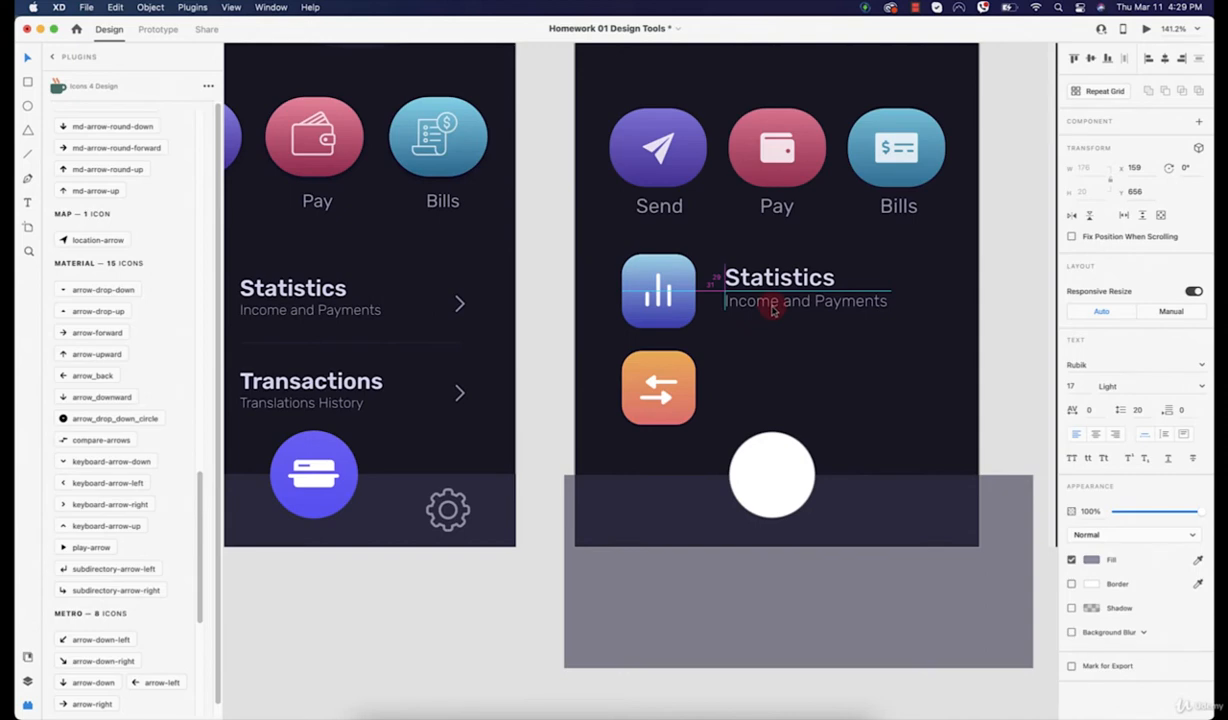
left_click_drag(772, 311, 772, 311)
Step: Insert the keyboard-arrow-right icon at the Statistics row's far end, about X 375, Y 646, and fill it with the caption's sampled colour
scroll(133, 297, "down", 2)
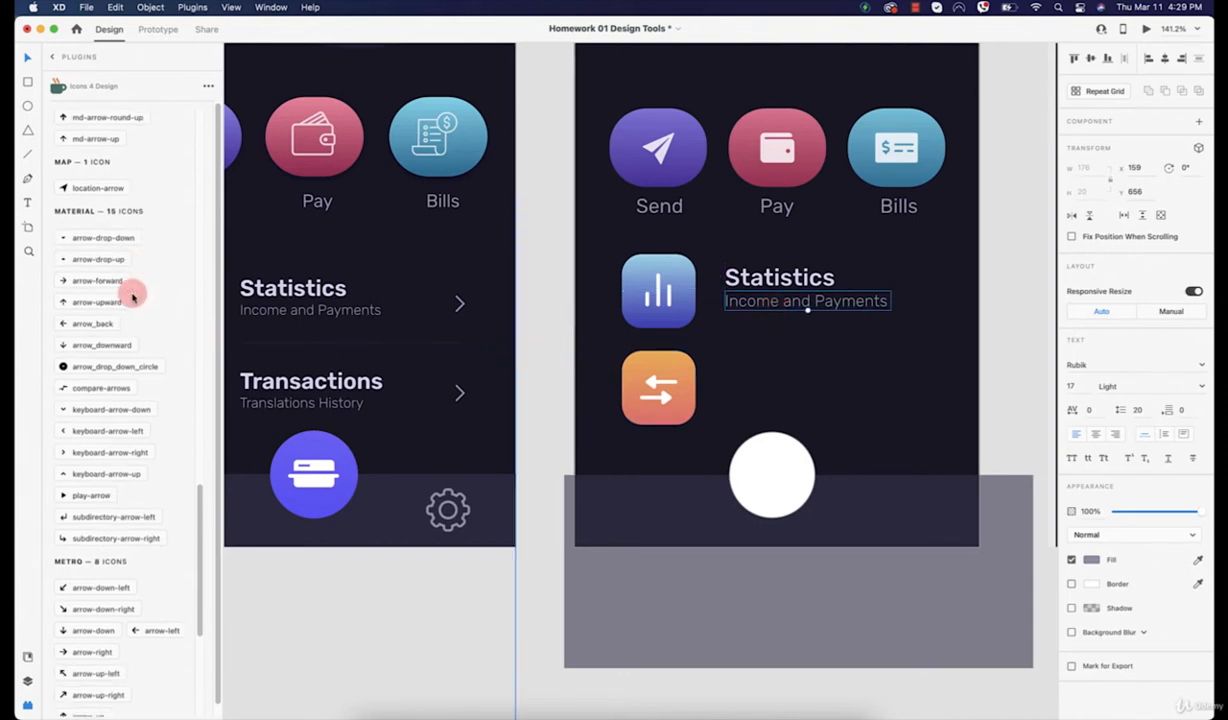
left_click(73, 460)
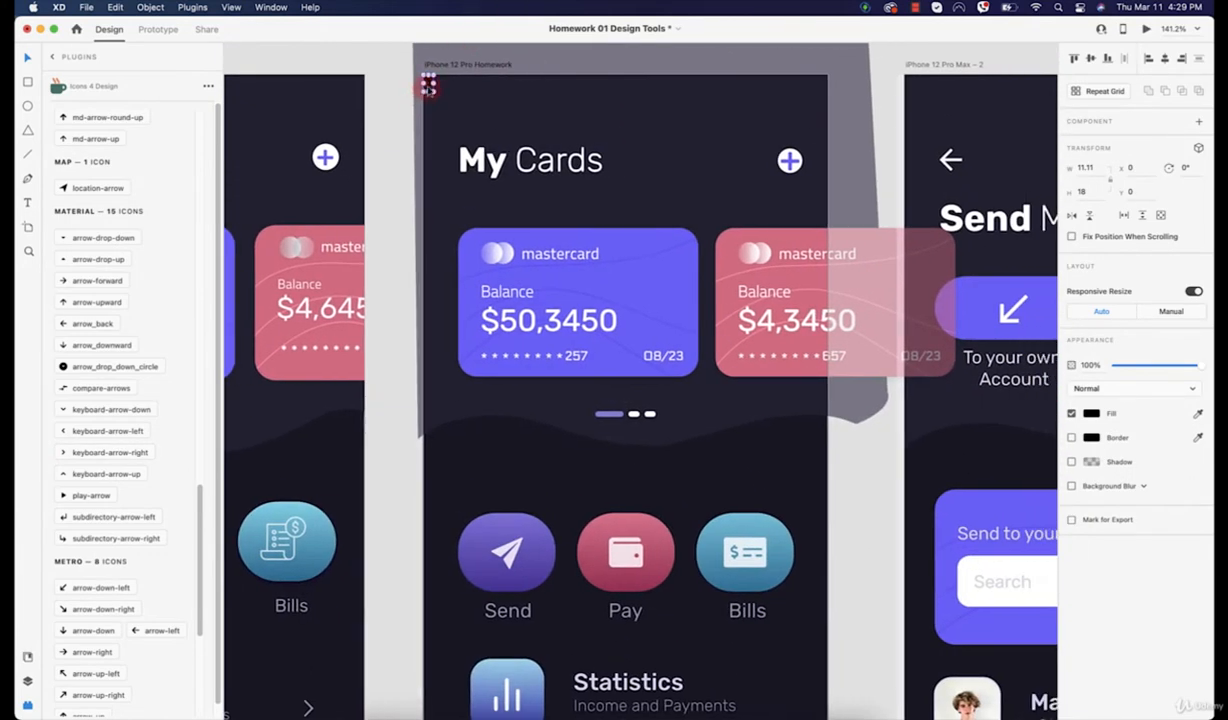
left_click_drag(428, 88, 788, 690)
scroll(633, 382, "down", 4)
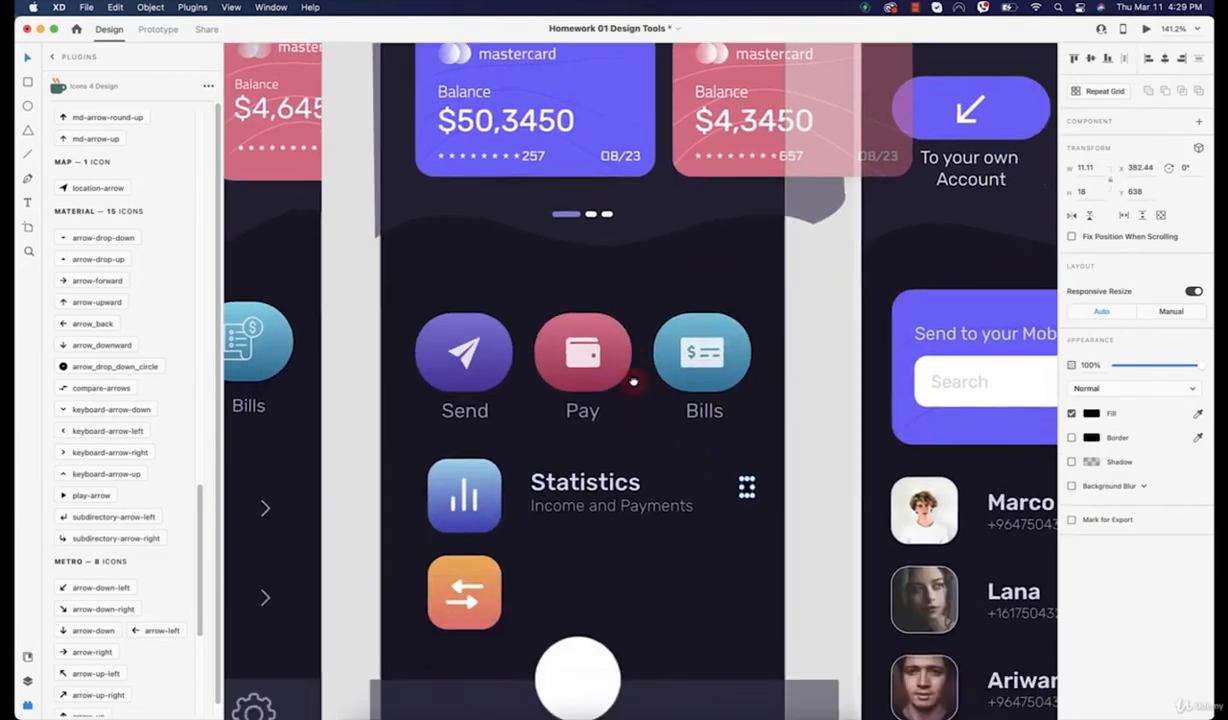
scroll(633, 382, "left", 5)
scroll(633, 382, "down", 3)
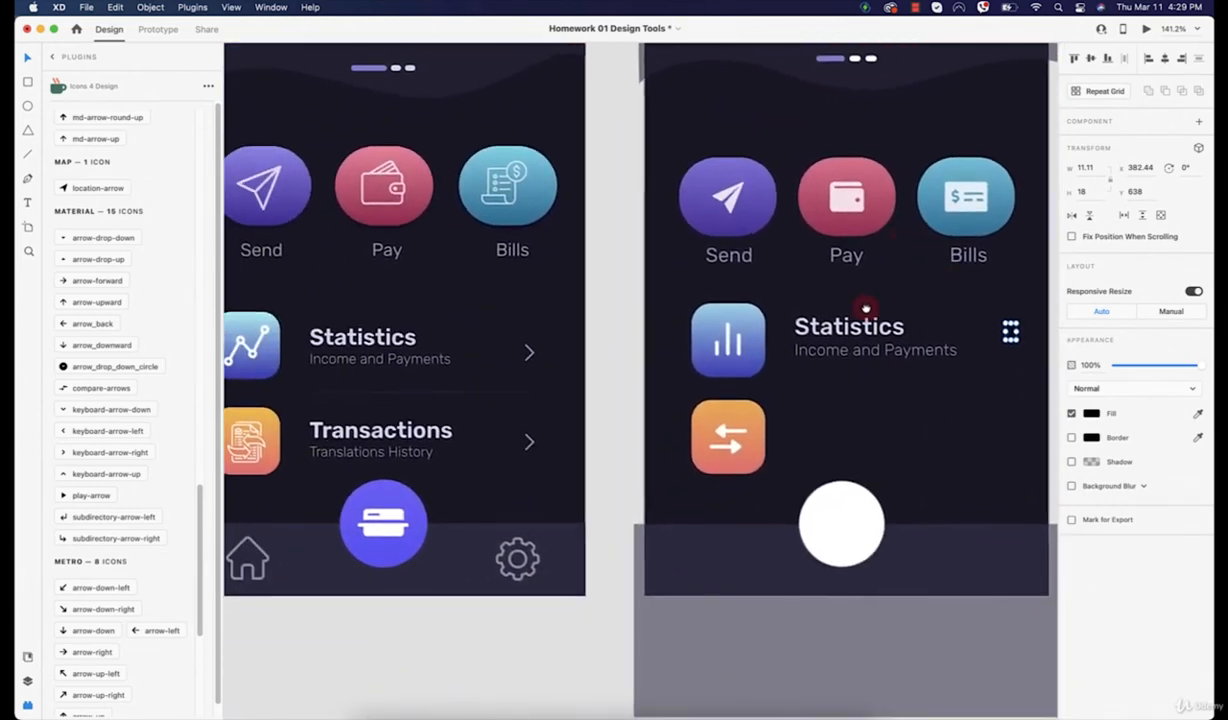
scroll(866, 309, "right", 2)
scroll(940, 301, "up", 3)
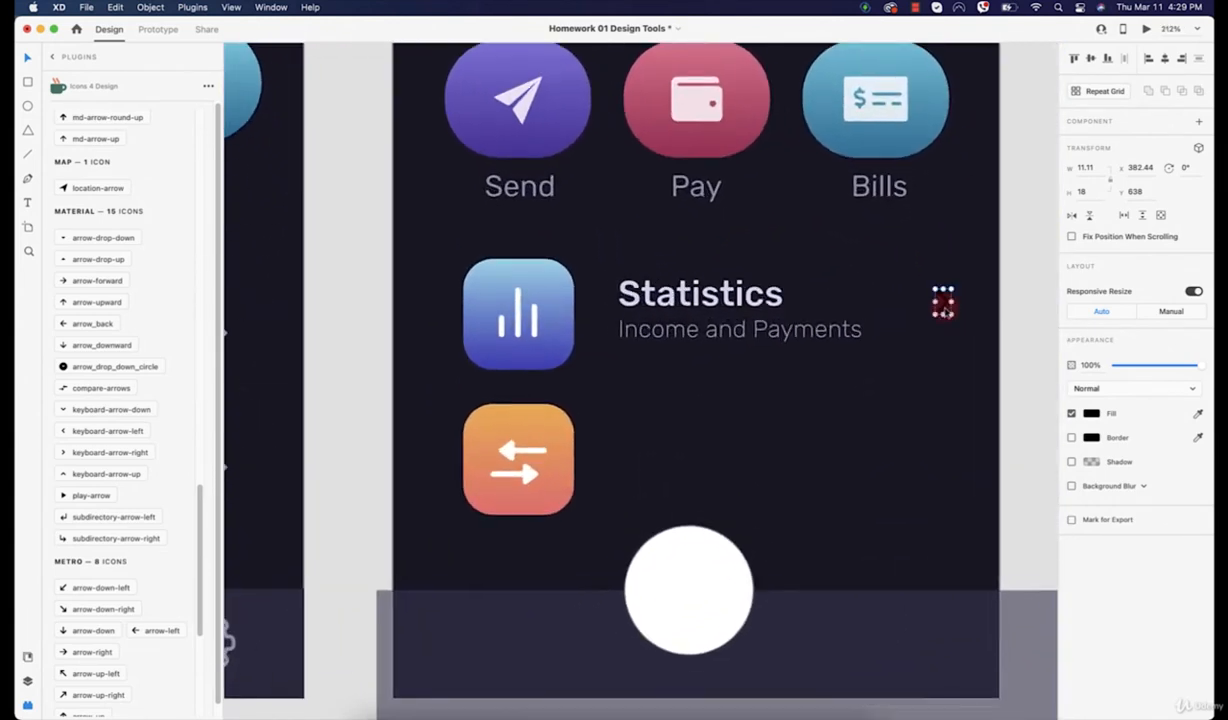
mouse_move(945, 312)
left_mouse_down()
mouse_move(968, 318)
mouse_move(935, 318)
left_mouse_up()
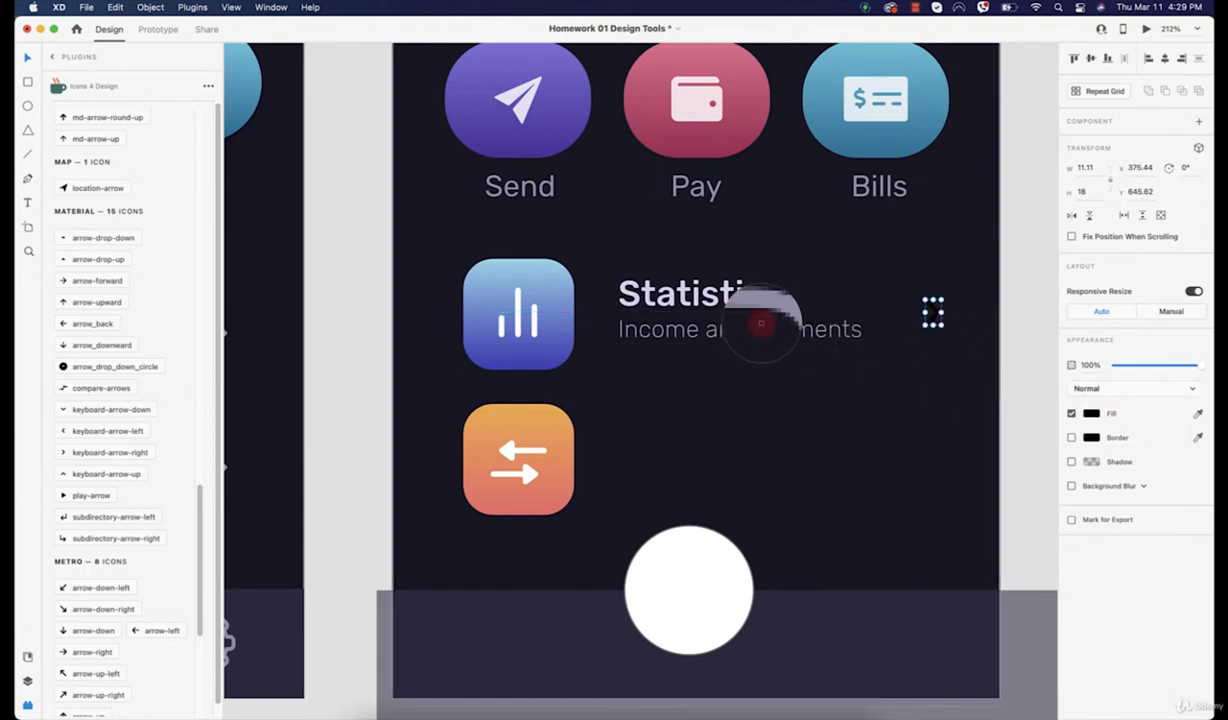
left_click(760, 325)
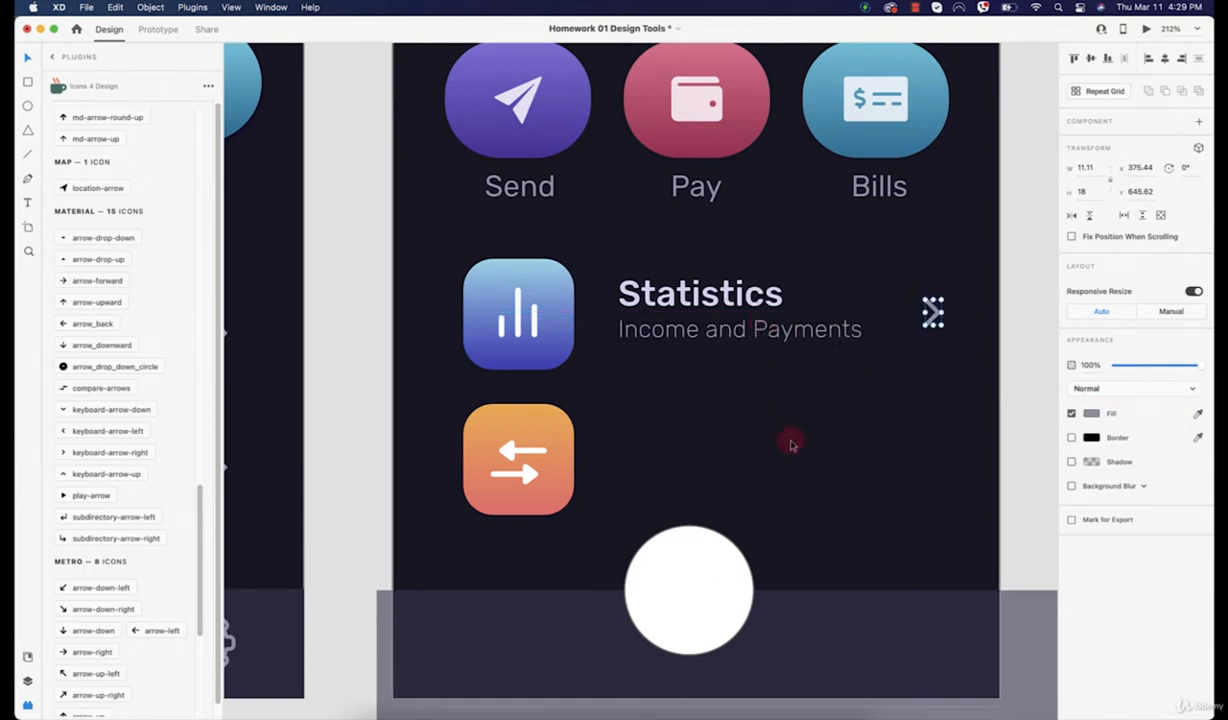
Step: Draw a horizontal divider line about 227 wide below the Statistics row at Y 705.5 and set its opacity to about 28%
scroll(760, 447, "down", 3)
scroll(760, 447, "down", 3)
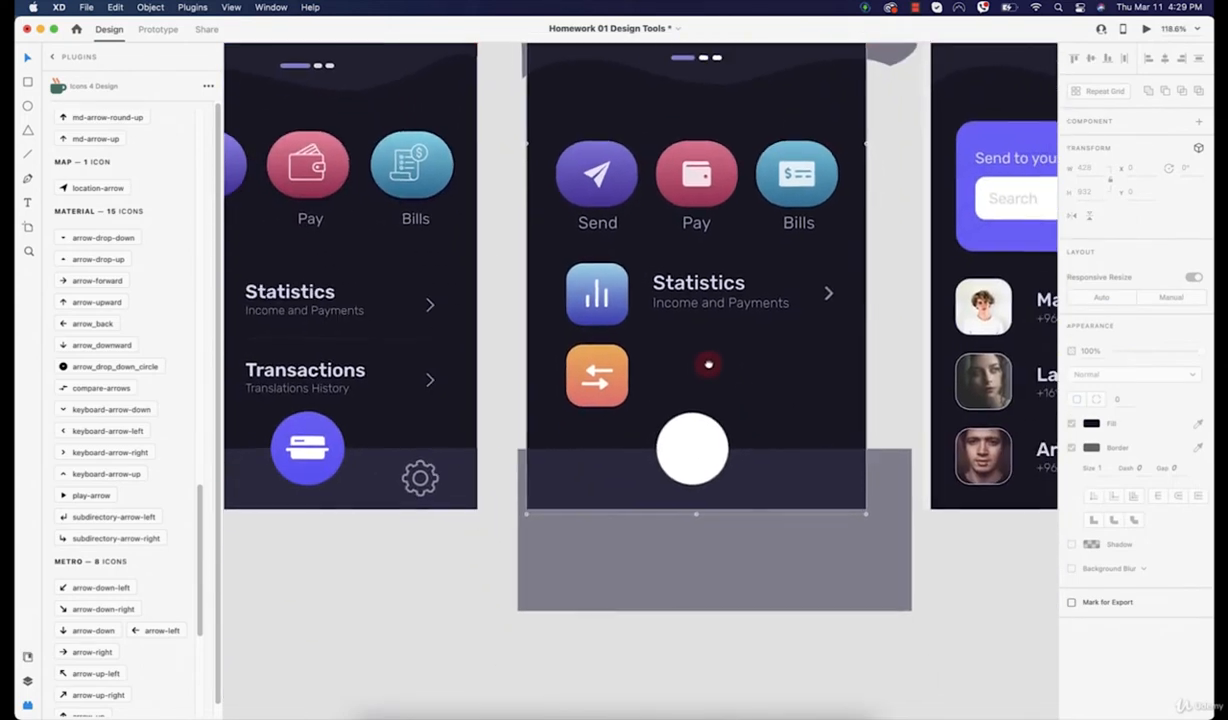
left_click(357, 308)
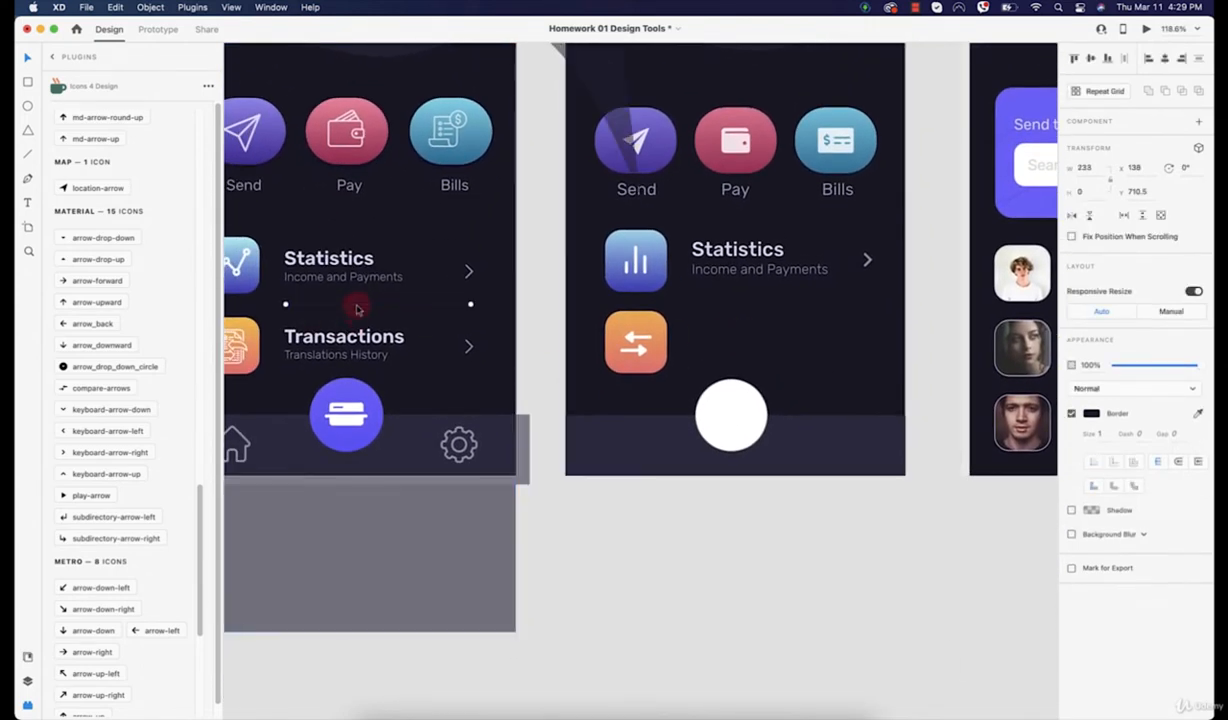
left_click(28, 154)
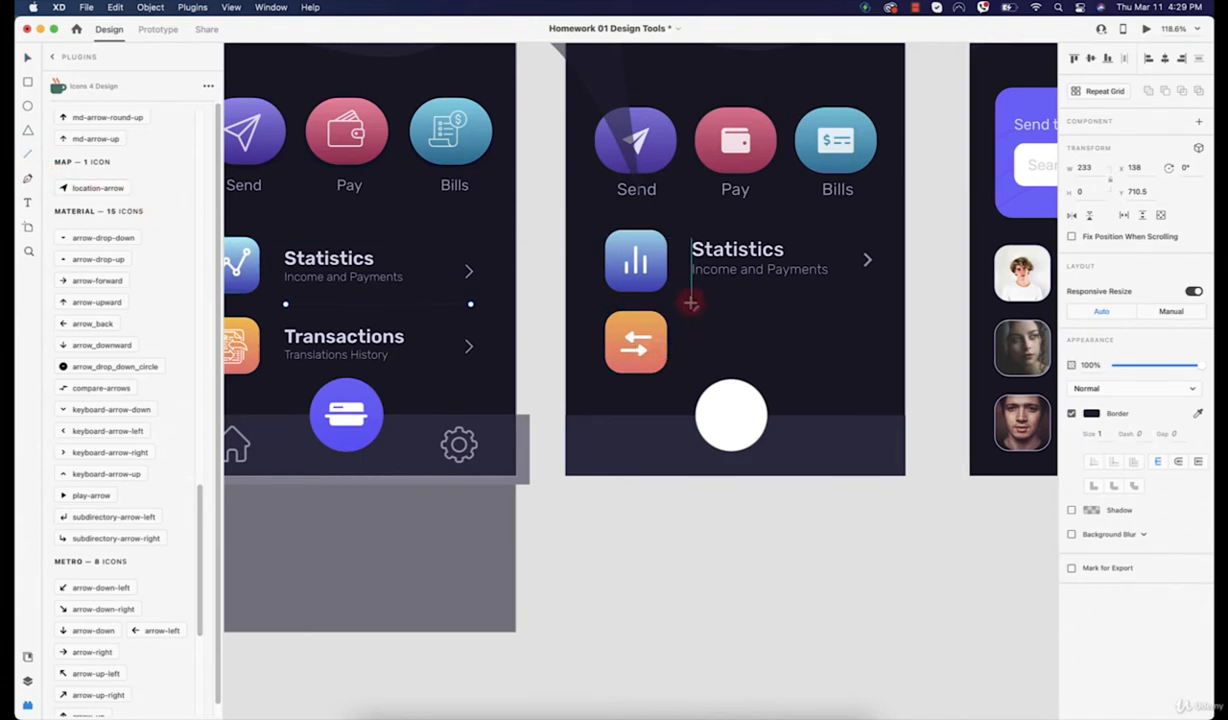
left_click_drag(691, 300, 873, 300)
scroll(800, 304, "up", 3)
key("Down")
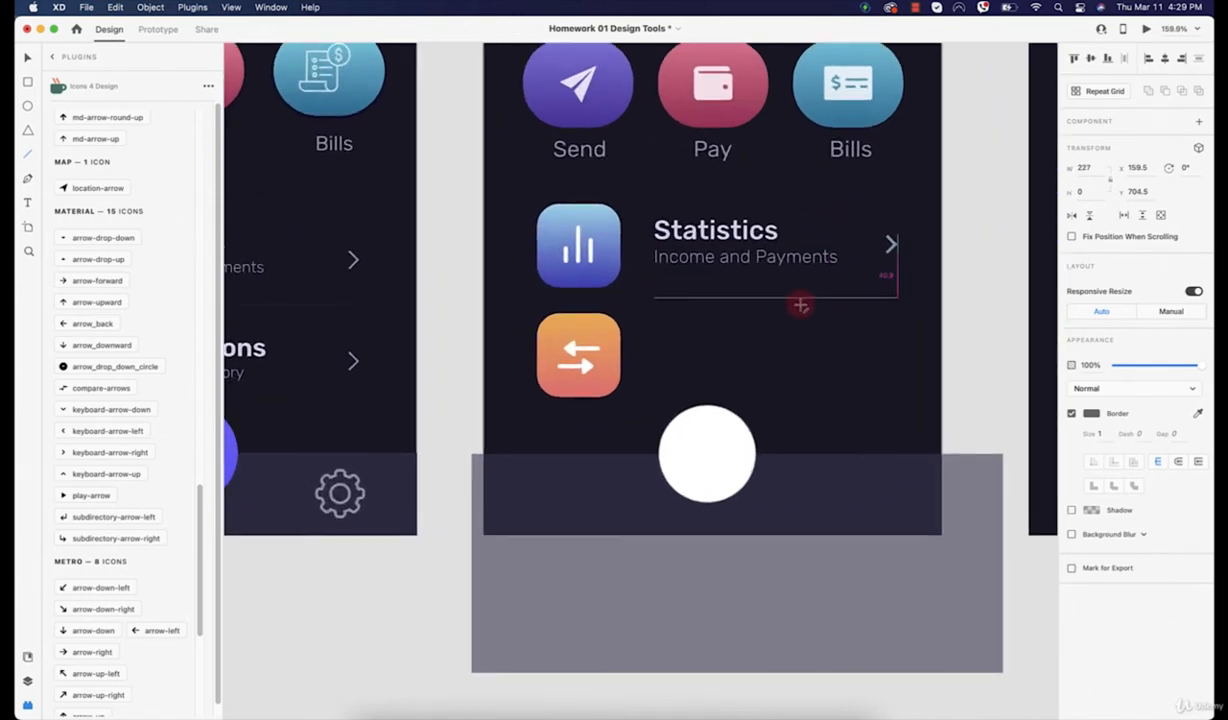
key("Up")
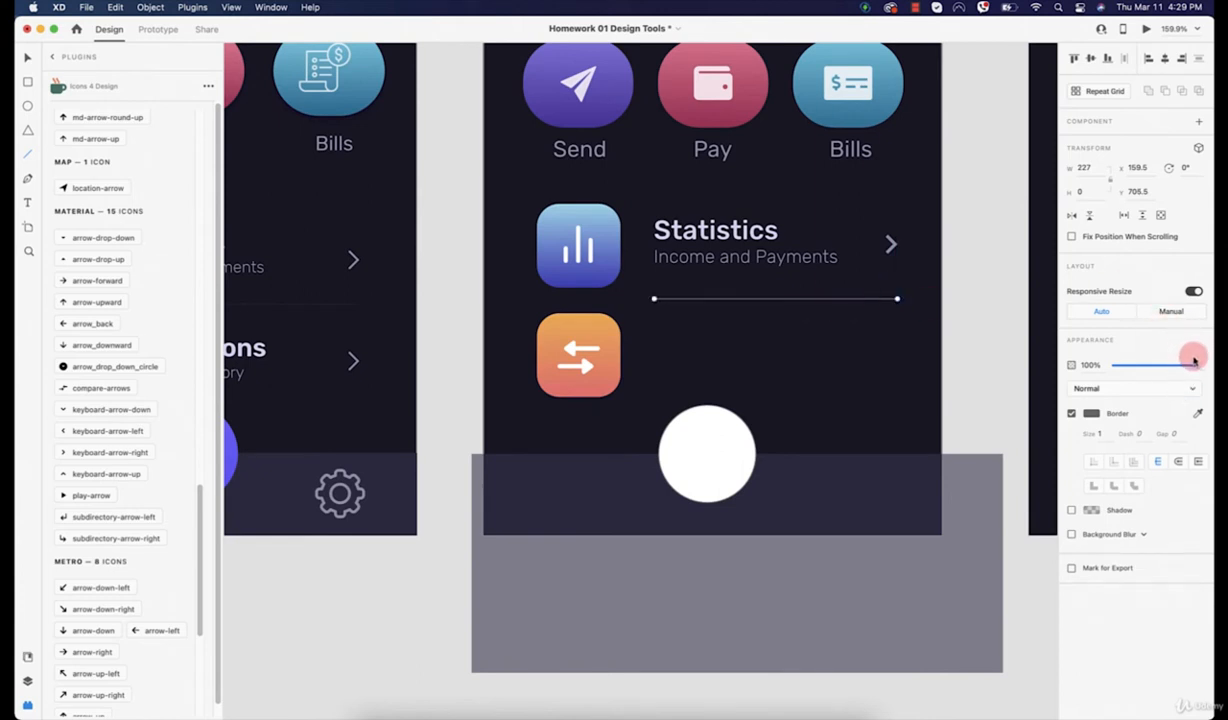
left_click_drag(1196, 365, 1135, 368)
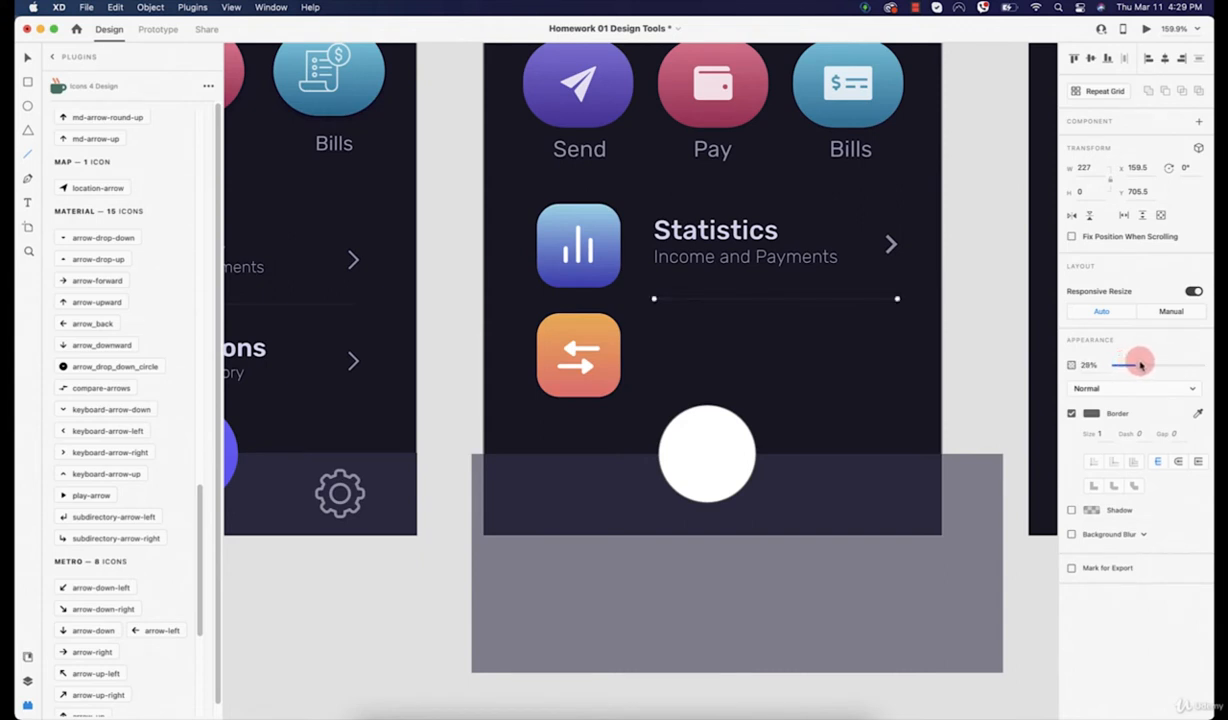
left_click(1004, 319)
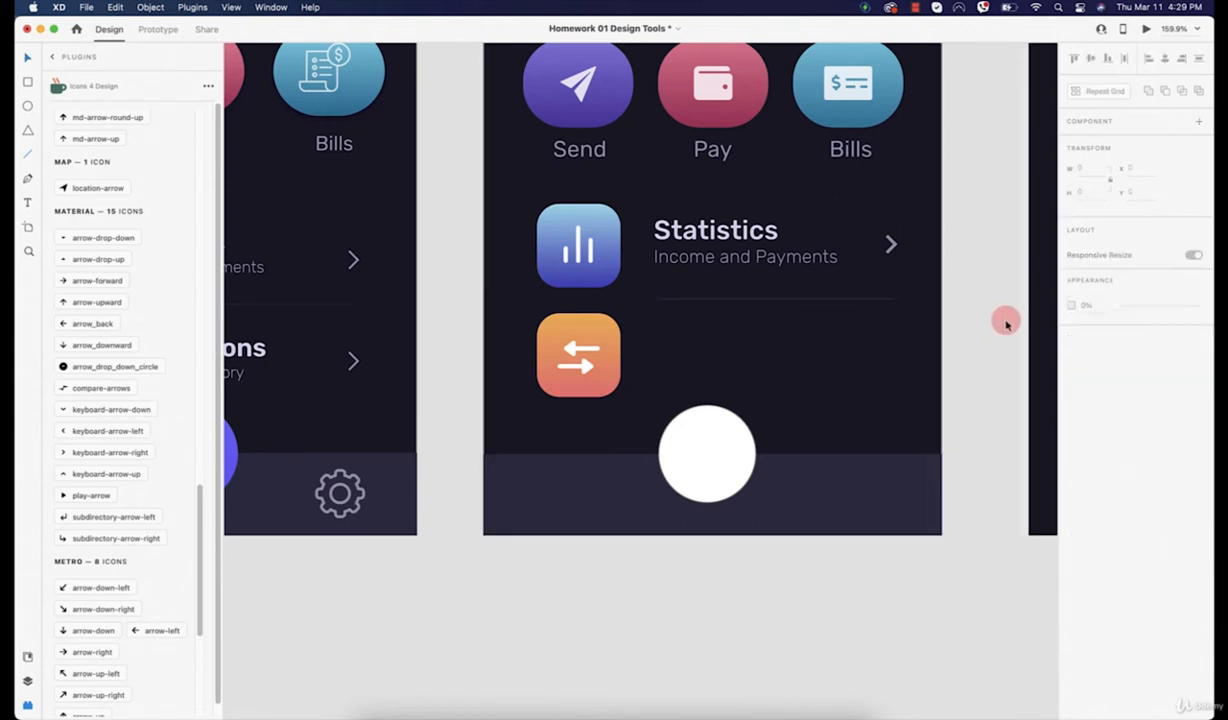
Step: Duplicate the Statistics heading, caption and arrow together beside the orange tile, at X 159, Y 728.54
left_click(740, 266)
left_click(891, 246, "shift")
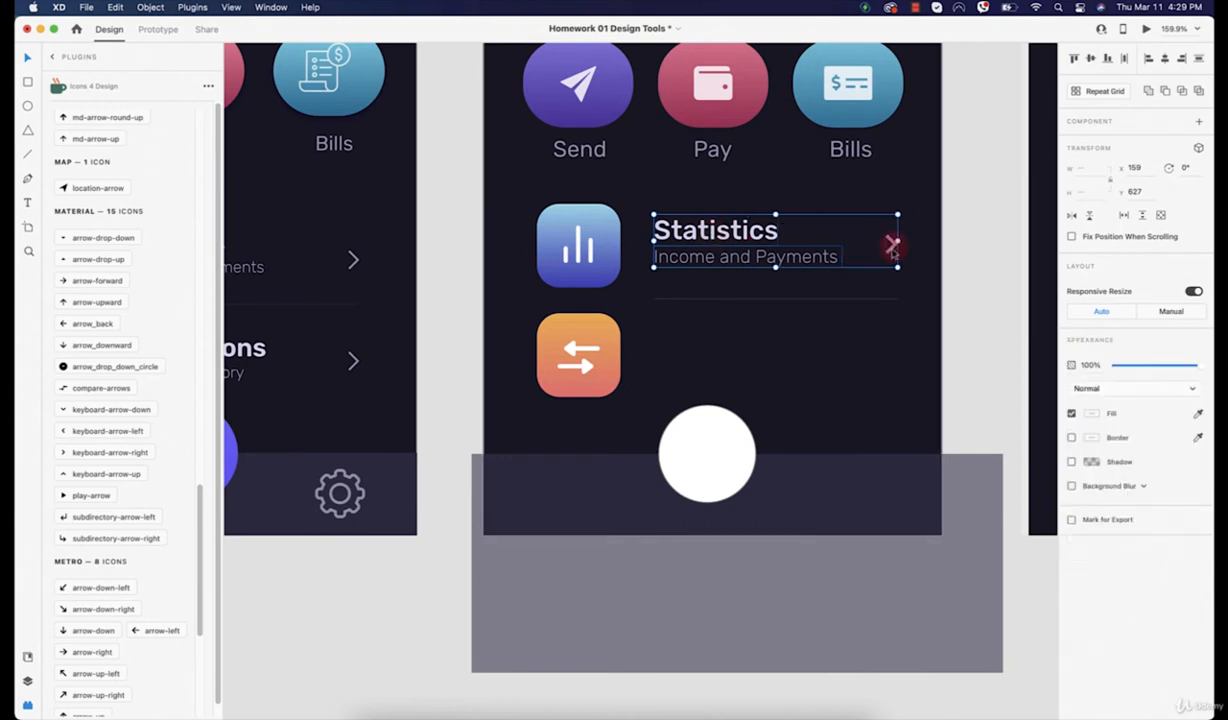
left_click_drag(713, 238, 707, 338)
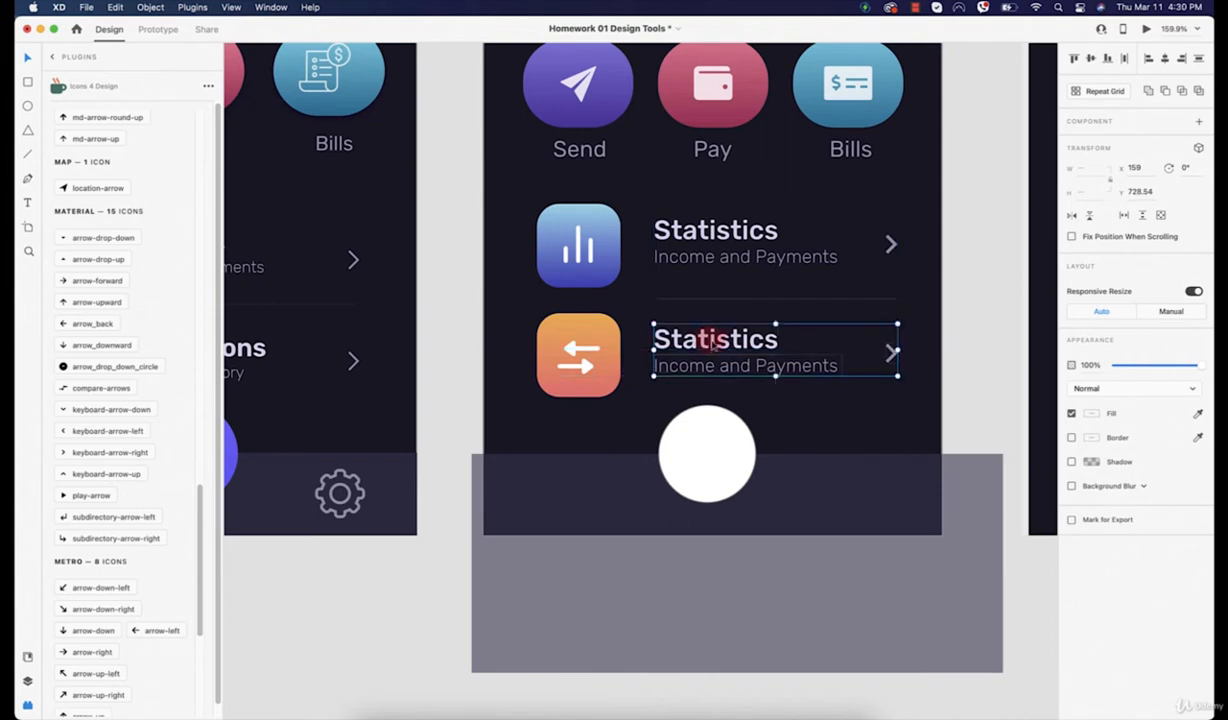
key("Down")
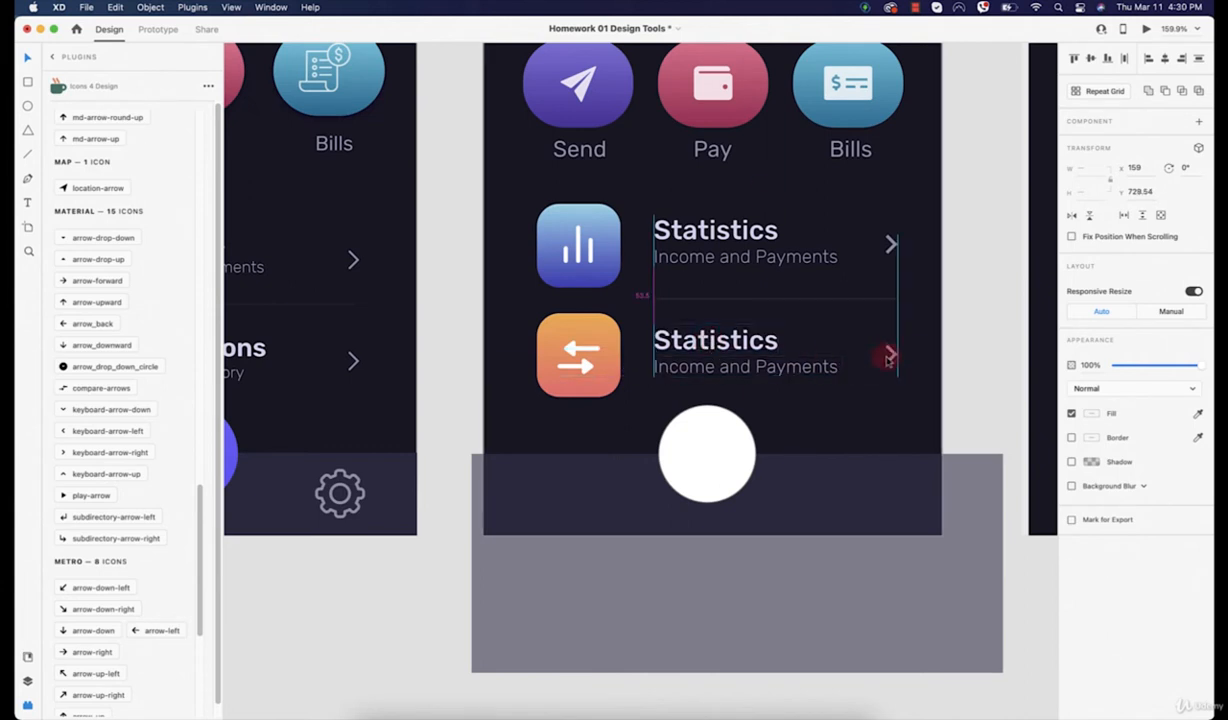
key("Up")
Step: Change the duplicated heading beside the orange tile to "Transactions"
scroll(841, 479, "left", 3)
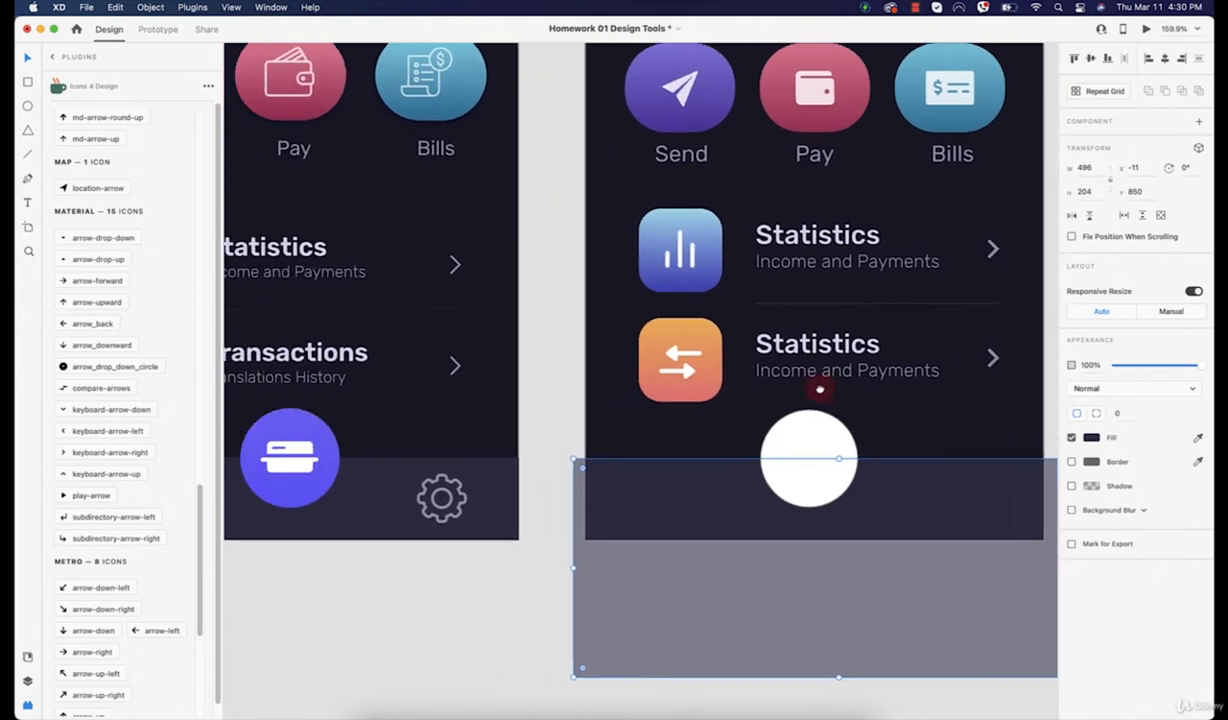
double_click(815, 341)
type("T")
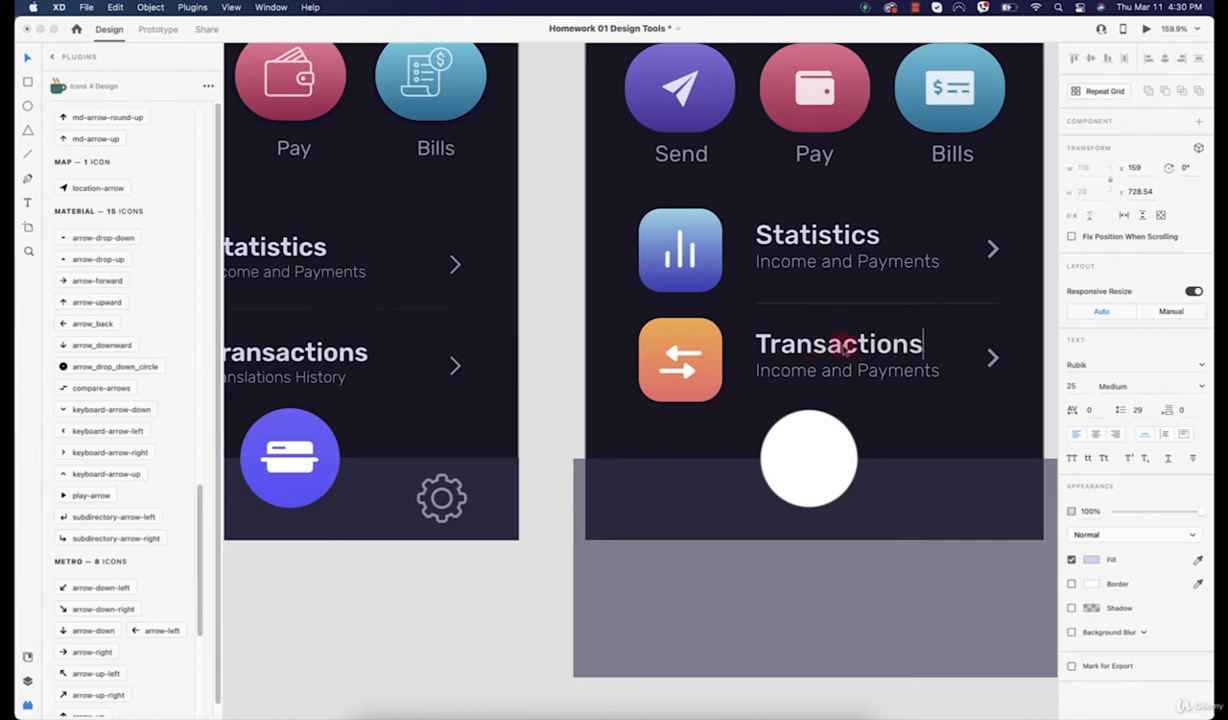
type("ransactions")
key("Escape")
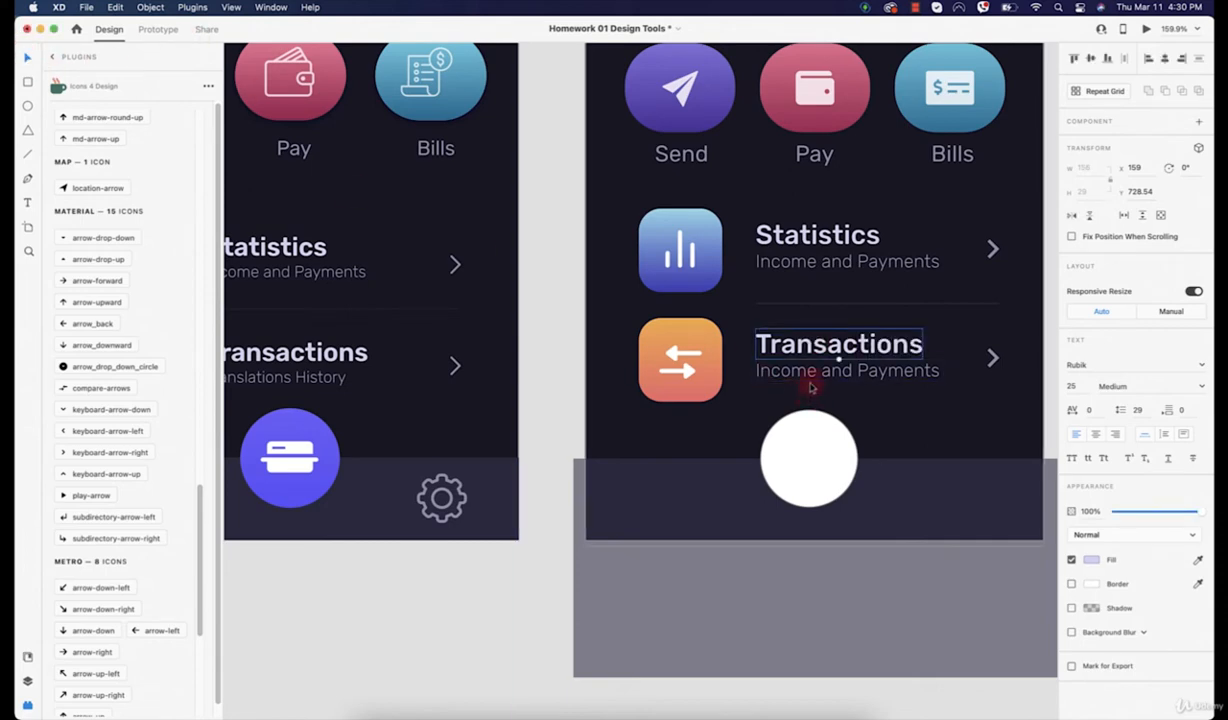
Step: Change the caption under the Transactions heading to "Transactions History"
scroll(737, 348, "left", 3)
double_click(872, 349)
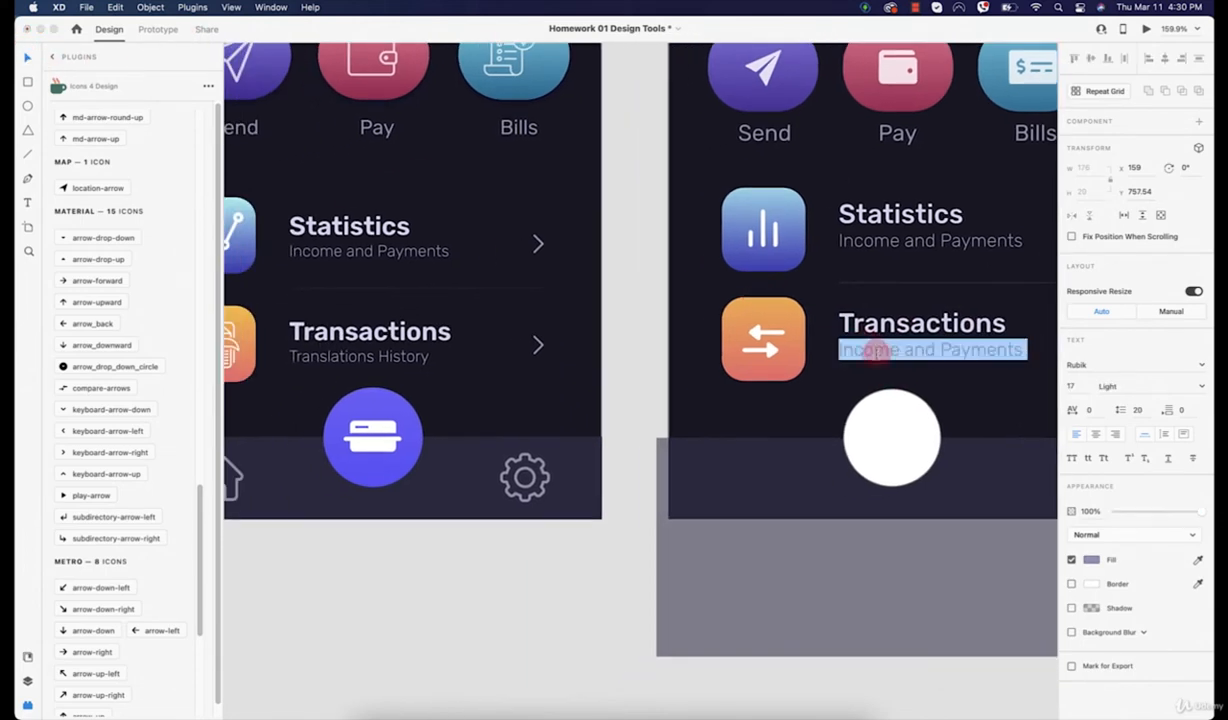
type("Transactions History")
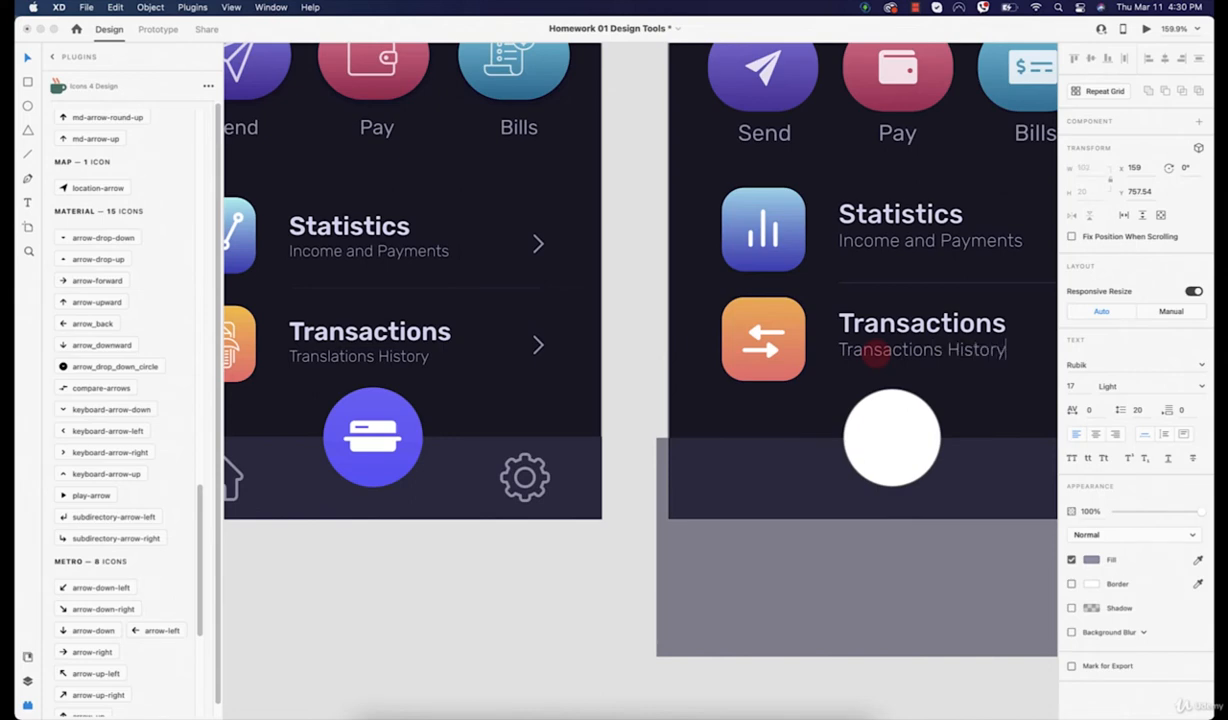
left_click(901, 657)
Step: Nudge the Transactions heading and its caption down a few pixels together beside the orange tile
scroll(901, 657, "right", 5)
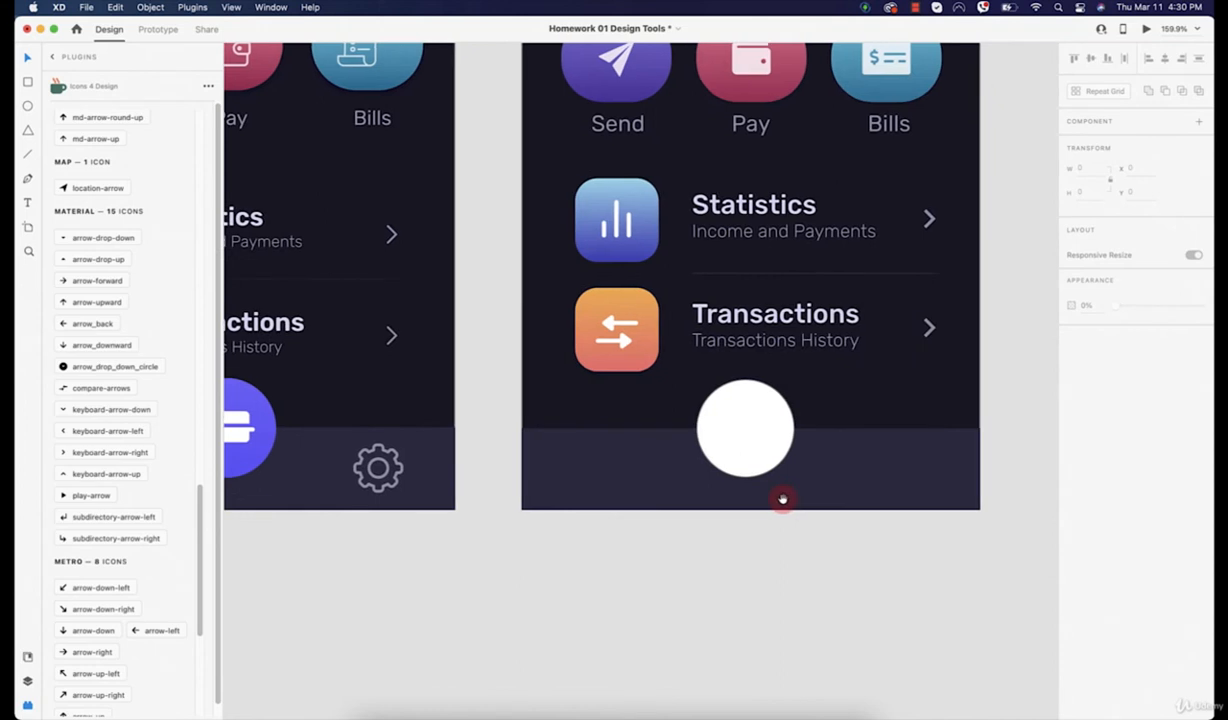
left_click(758, 342)
left_click(757, 316, "shift")
left_click_drag(757, 316, 757, 317)
left_click(876, 655)
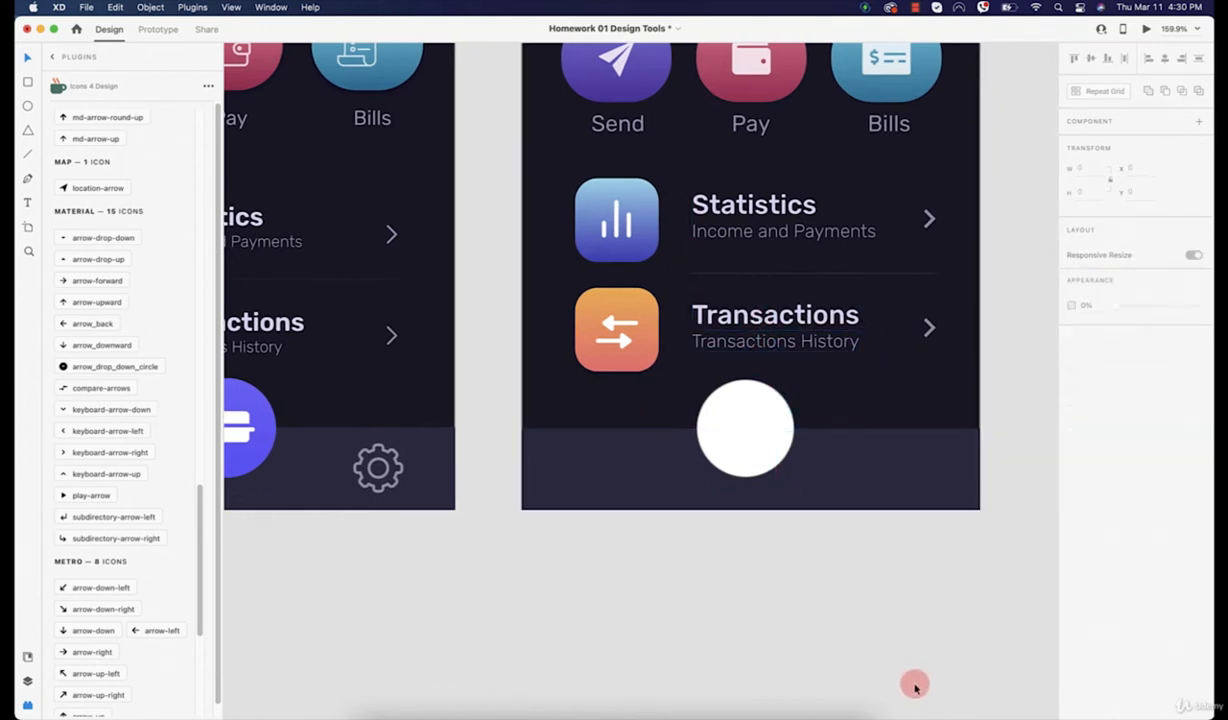
scroll(866, 600, "down", 5)
scroll(606, 392, "down", 5)
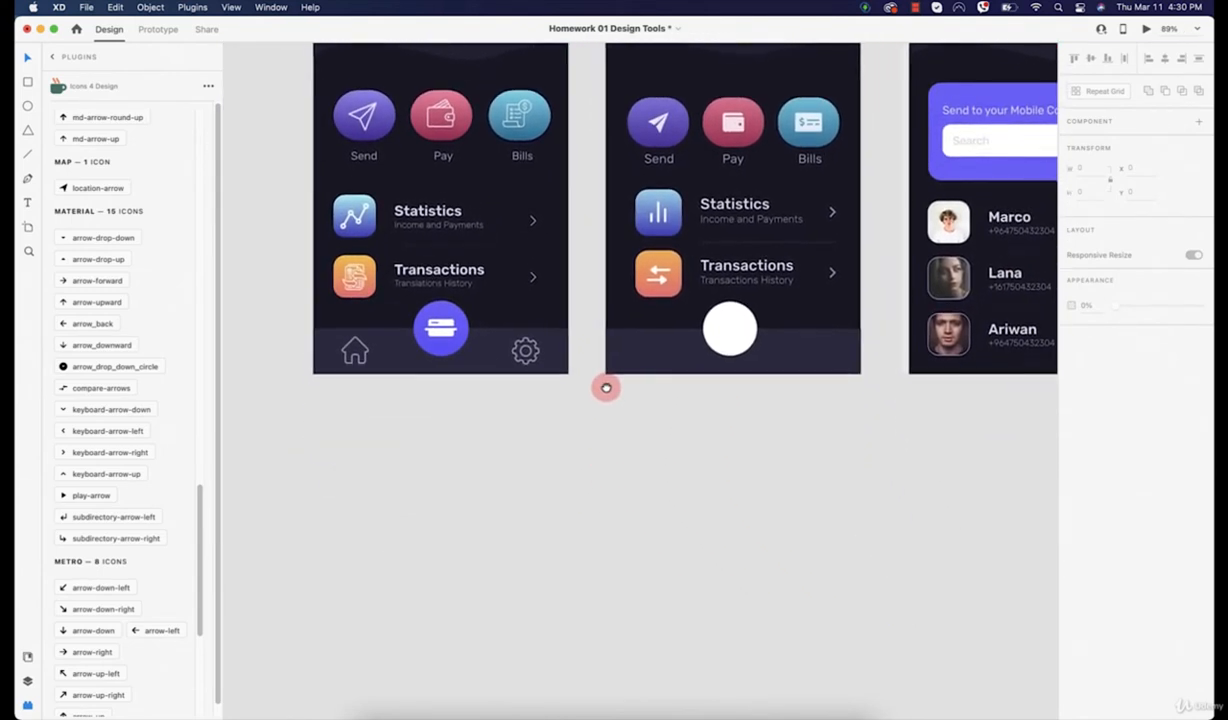
scroll(606, 390, "up", 1)
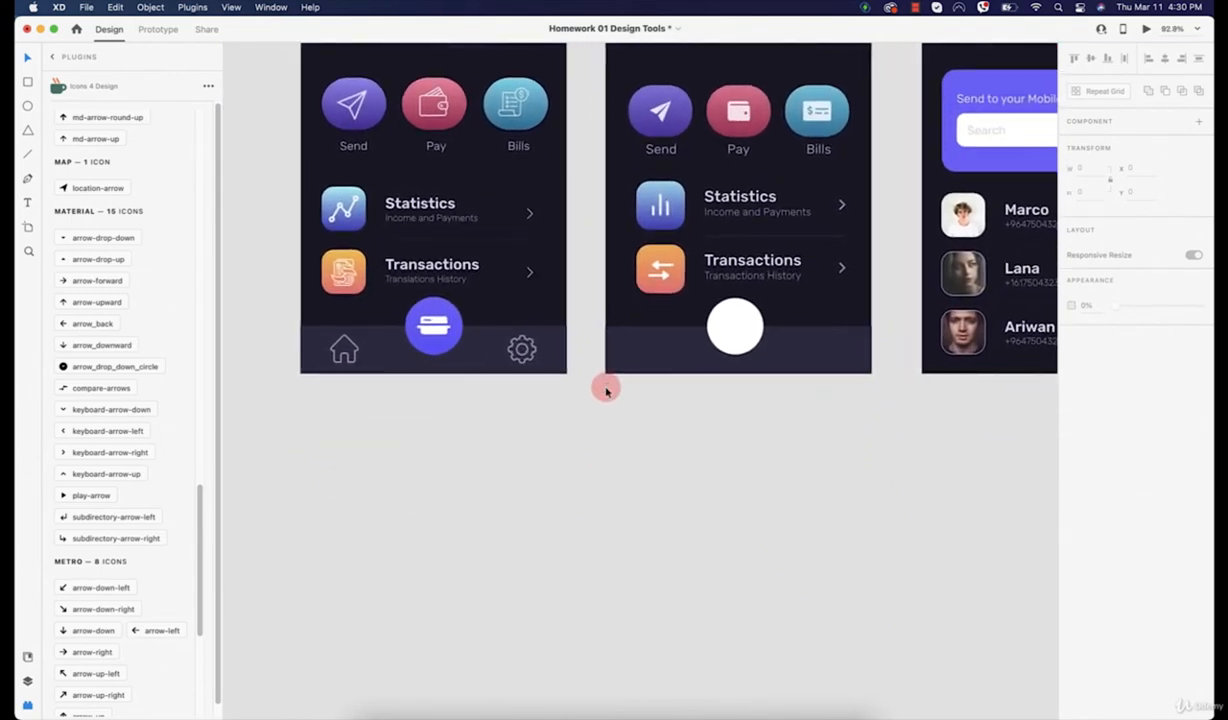
left_click(735, 268)
left_click(735, 266, "shift")
key("Down")
key("Down")
key("Down")
key("Down")
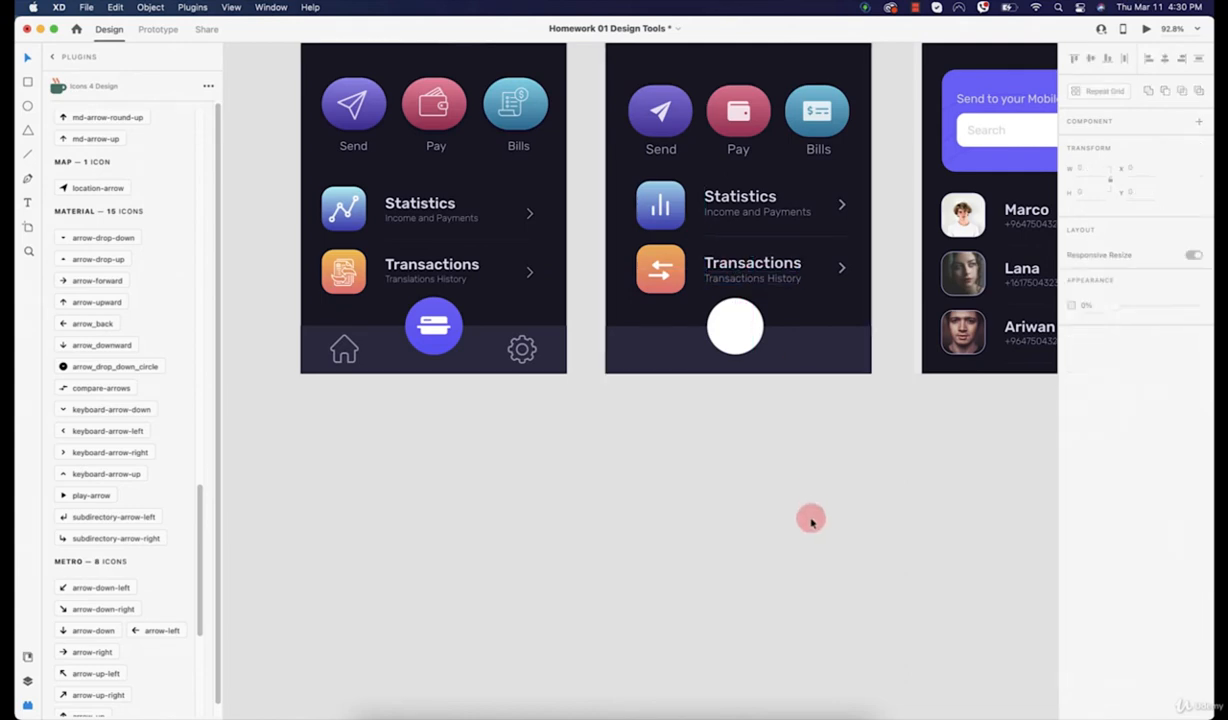
Step: Nudge the Statistics heading, caption and arrow down together so the selection sits at Y 630
left_click(745, 200)
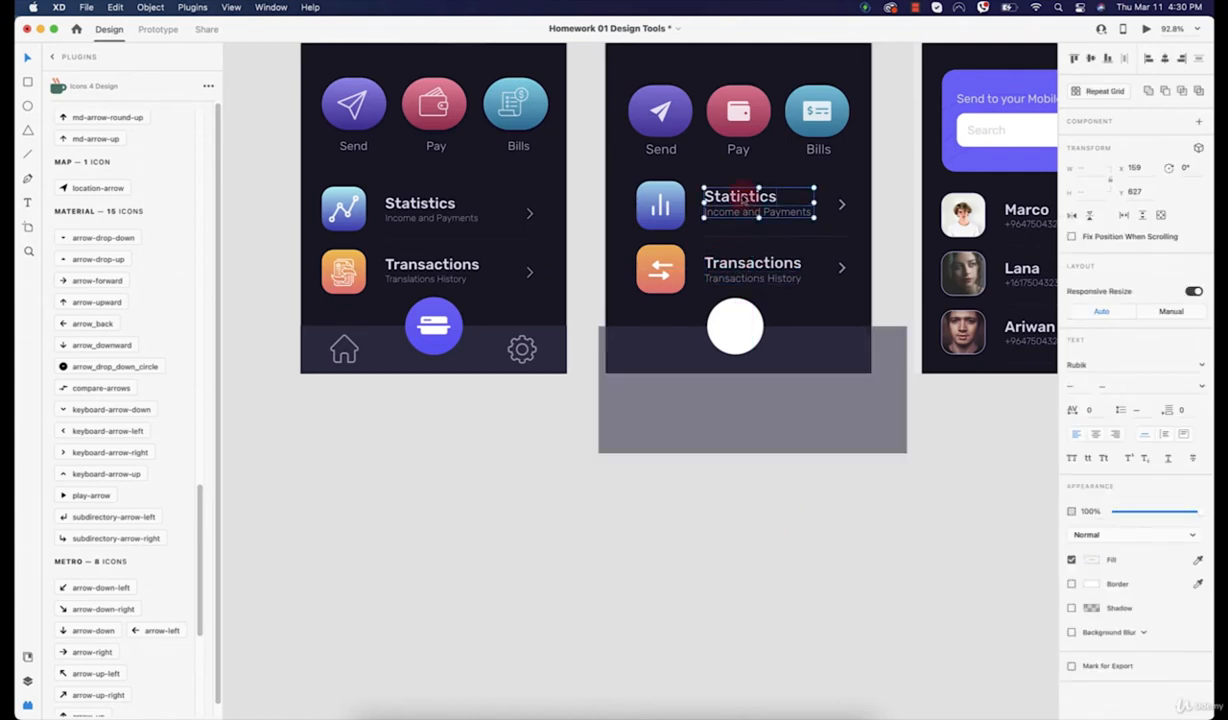
scroll(748, 208, "up", 5)
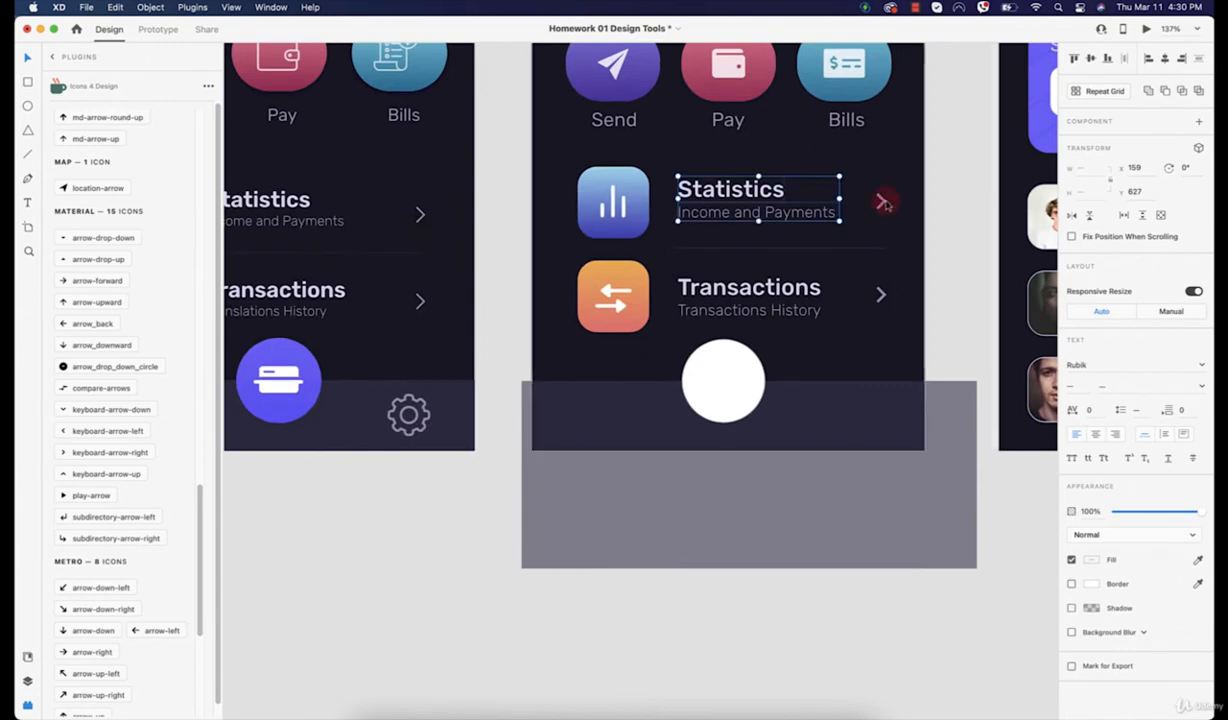
left_click(882, 203, "shift")
key("Down")
key("Down")
key("Down")
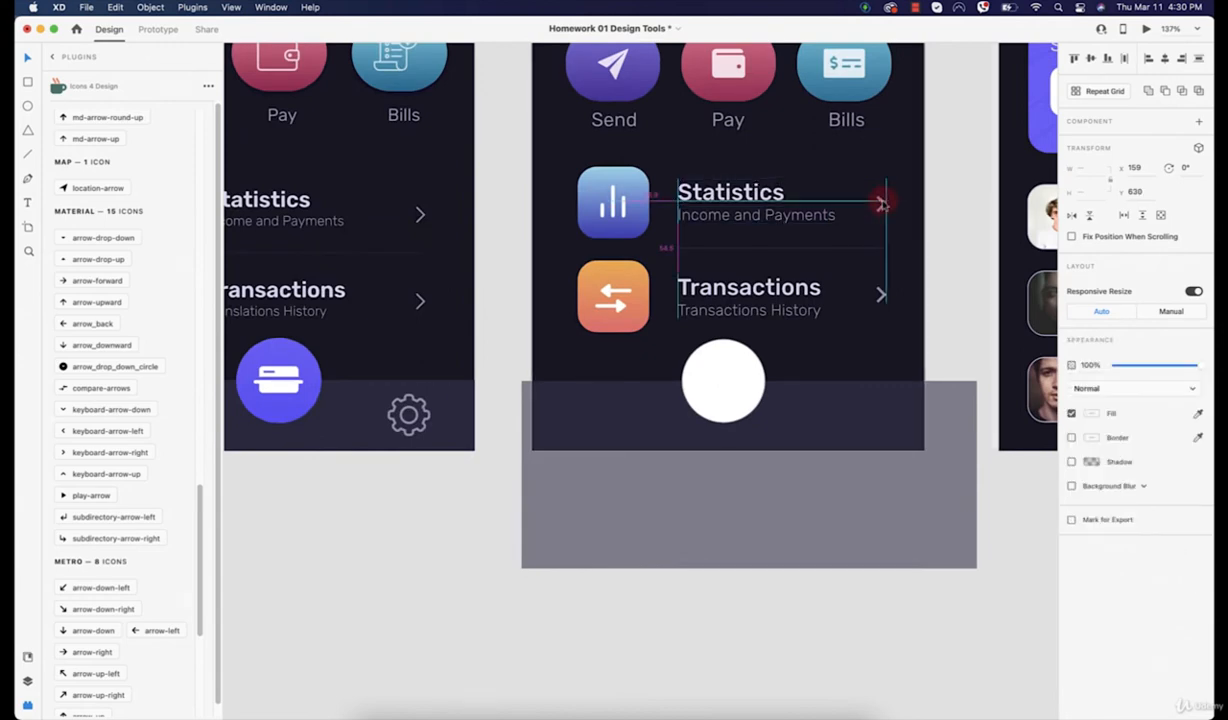
Step: Nudge the arrow at the end of the Transactions row down to Y 753.15
left_click(884, 296)
left_click(883, 295)
key("Down")
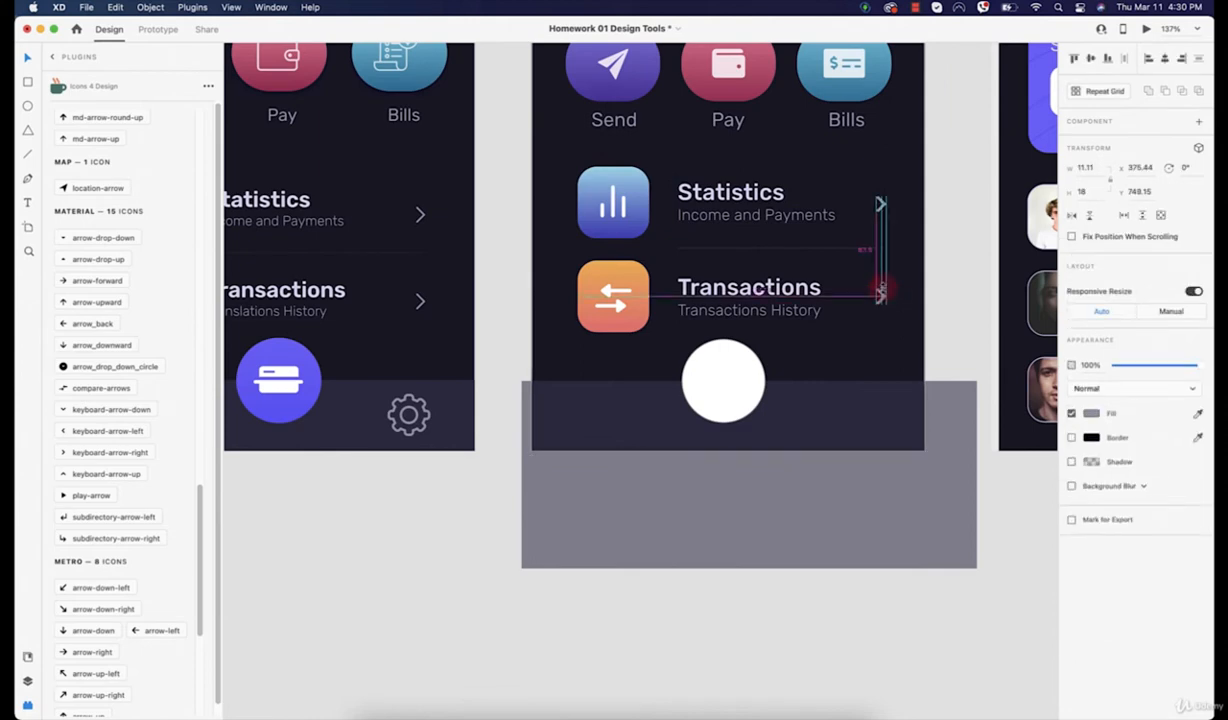
key("Down")
key("Down")
key("Down")
key("Down")
key("Down")
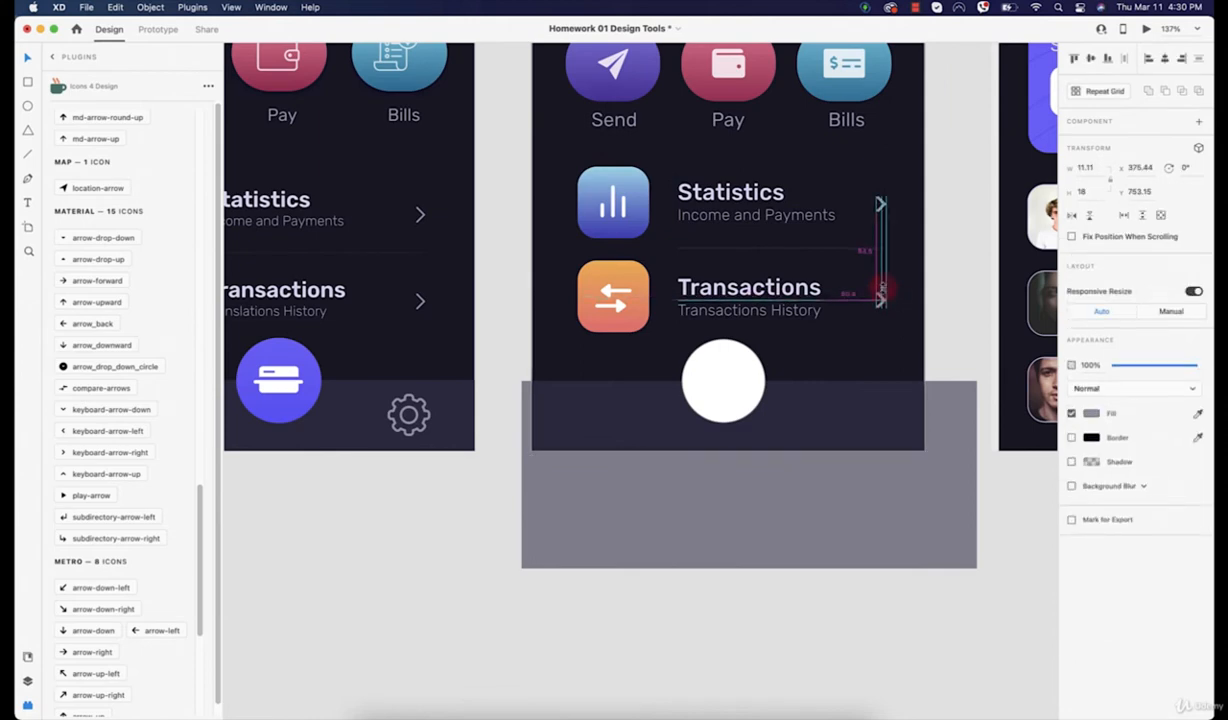
left_click(773, 611)
Step: Turn on the column layout grid for the iPhone 12 Pro Homework artboard
scroll(773, 611, "down", 5)
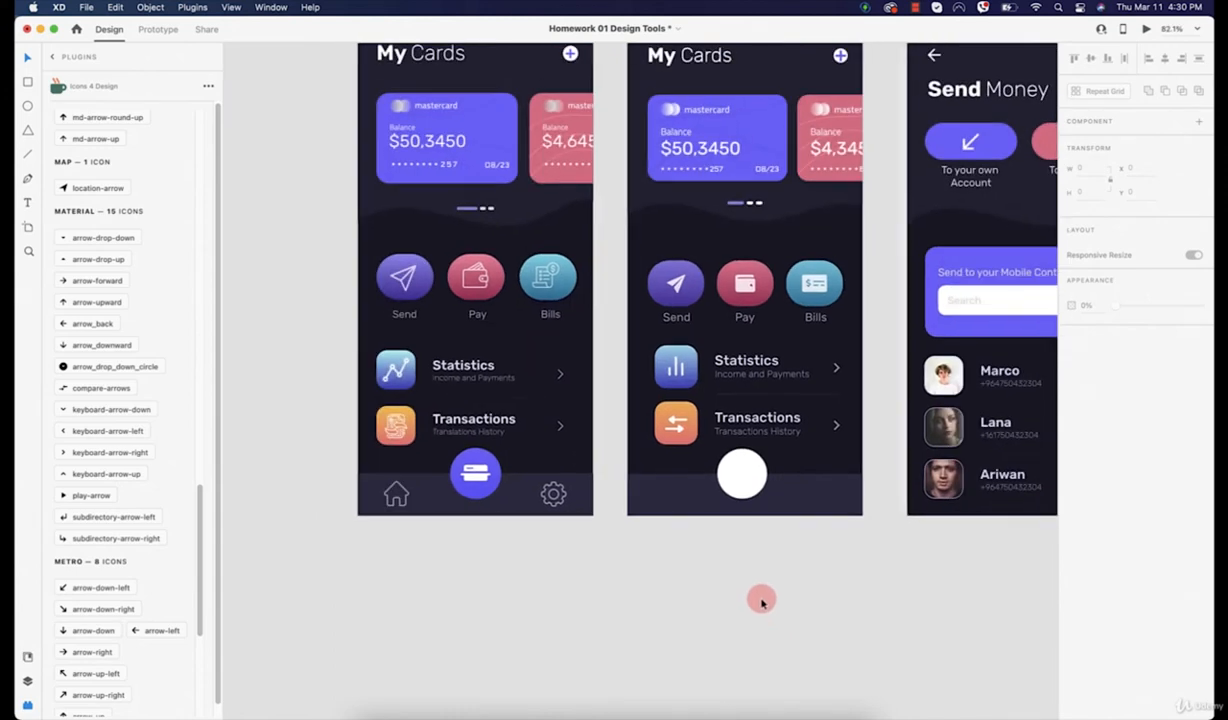
scroll(761, 601, "down", 3)
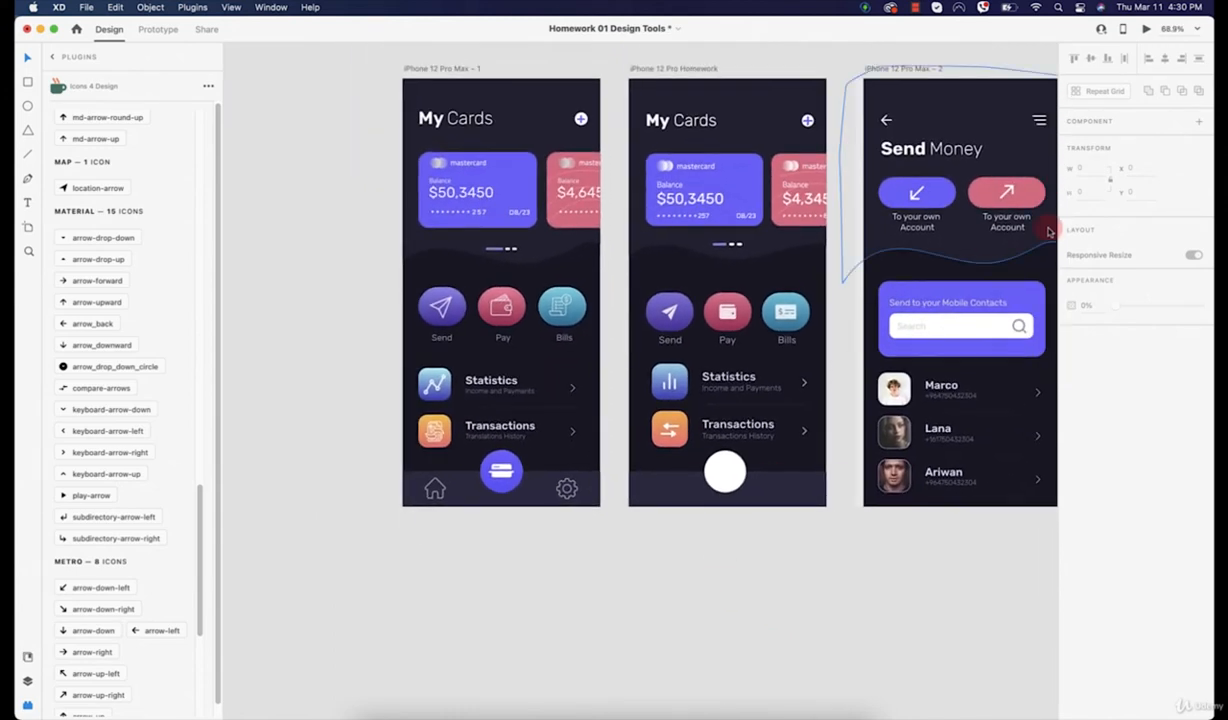
left_click(696, 70)
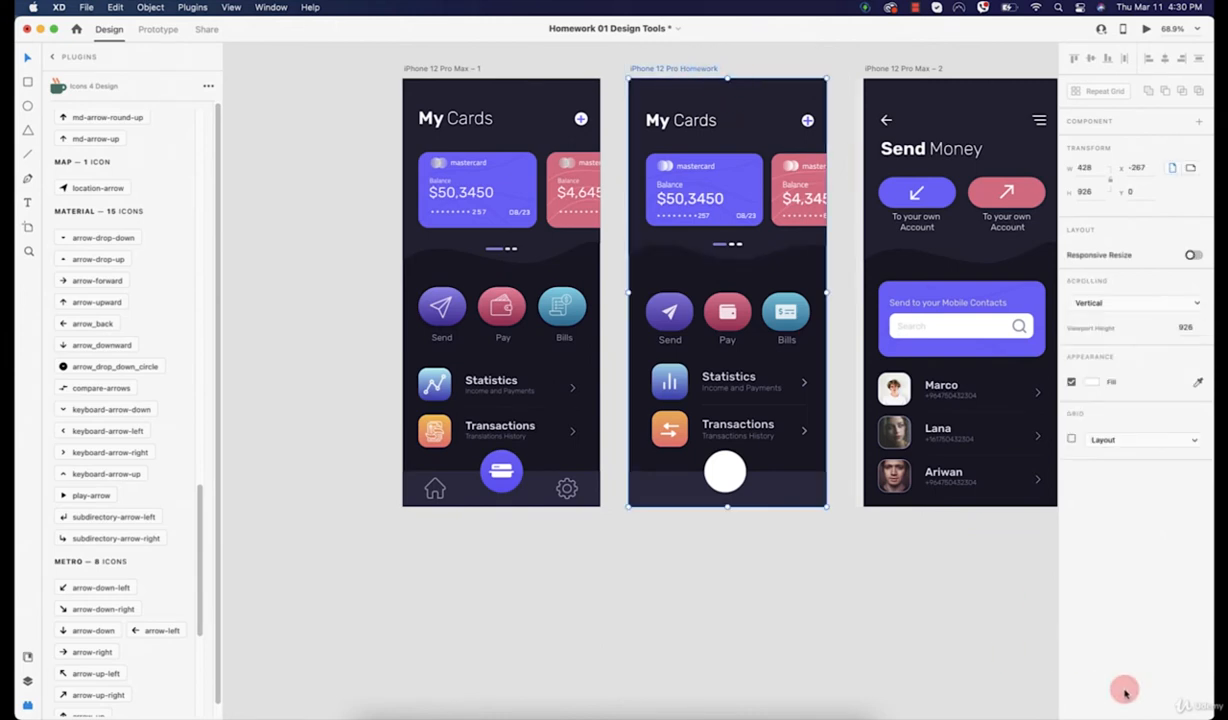
left_click(1071, 441)
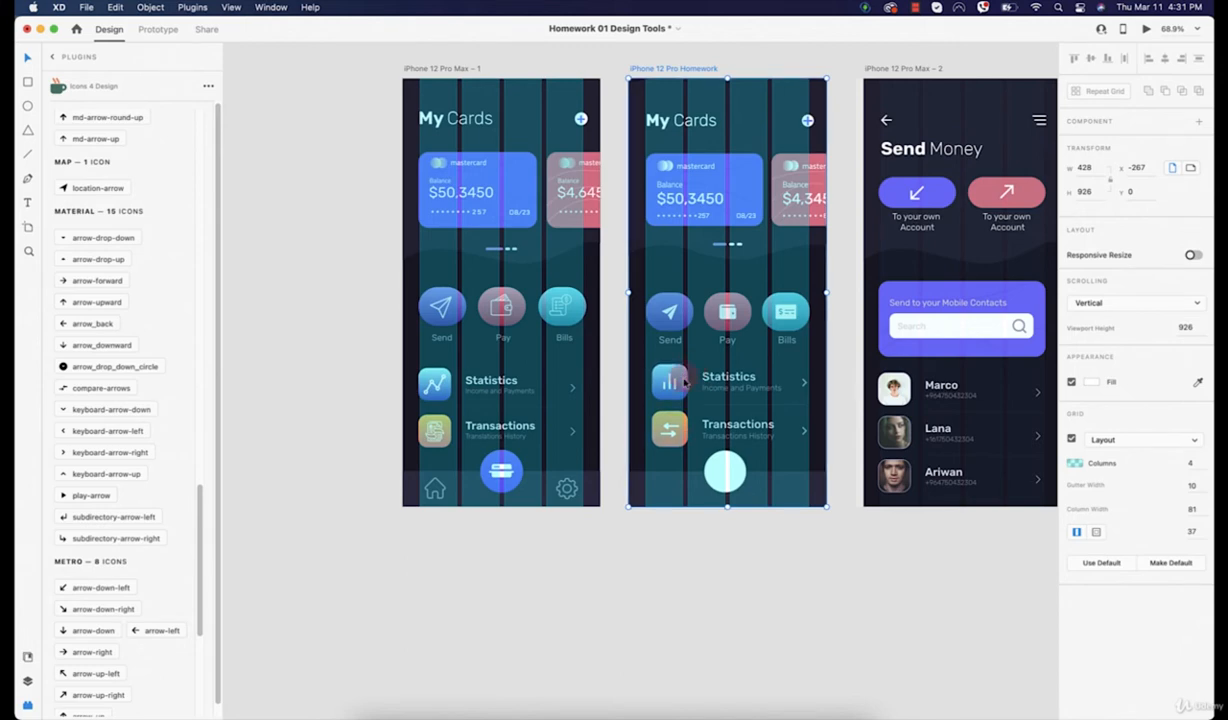
Step: Shift the blue Statistics tile together with its bar-chart icon to X 37, aligned with the first grid column's edge
scroll(690, 372, "up", 5)
scroll(676, 388, "up", 5)
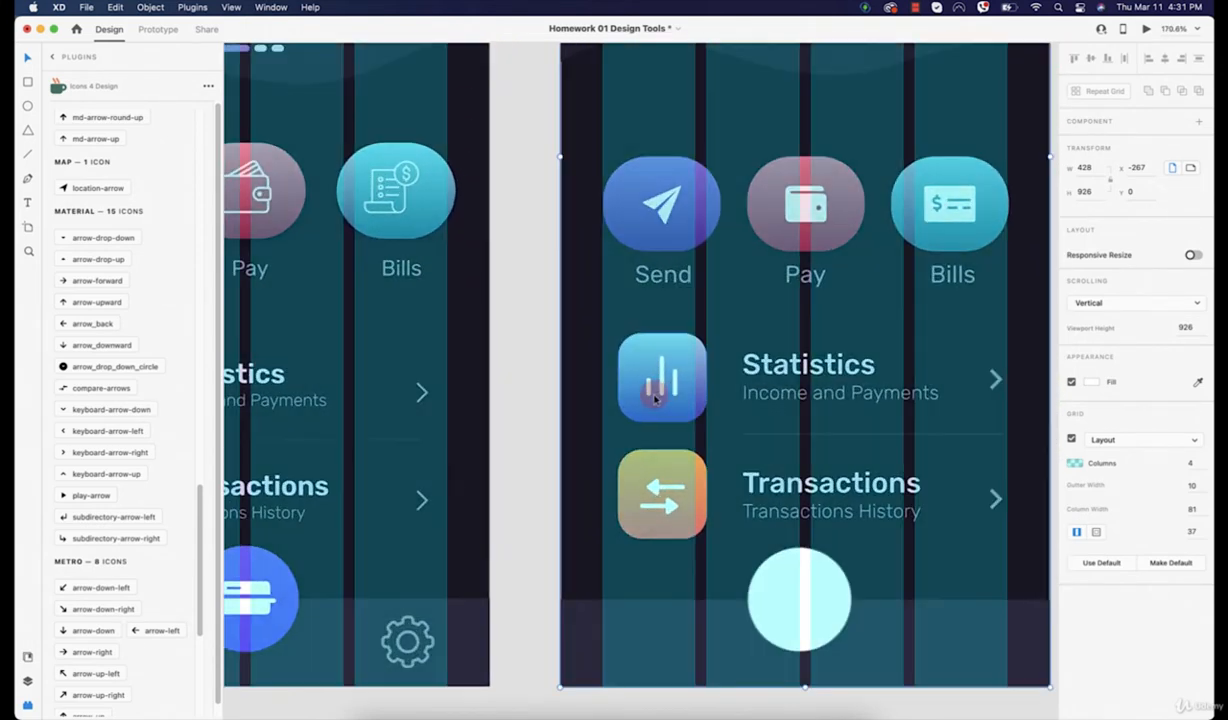
scroll(627, 307, "left", 2)
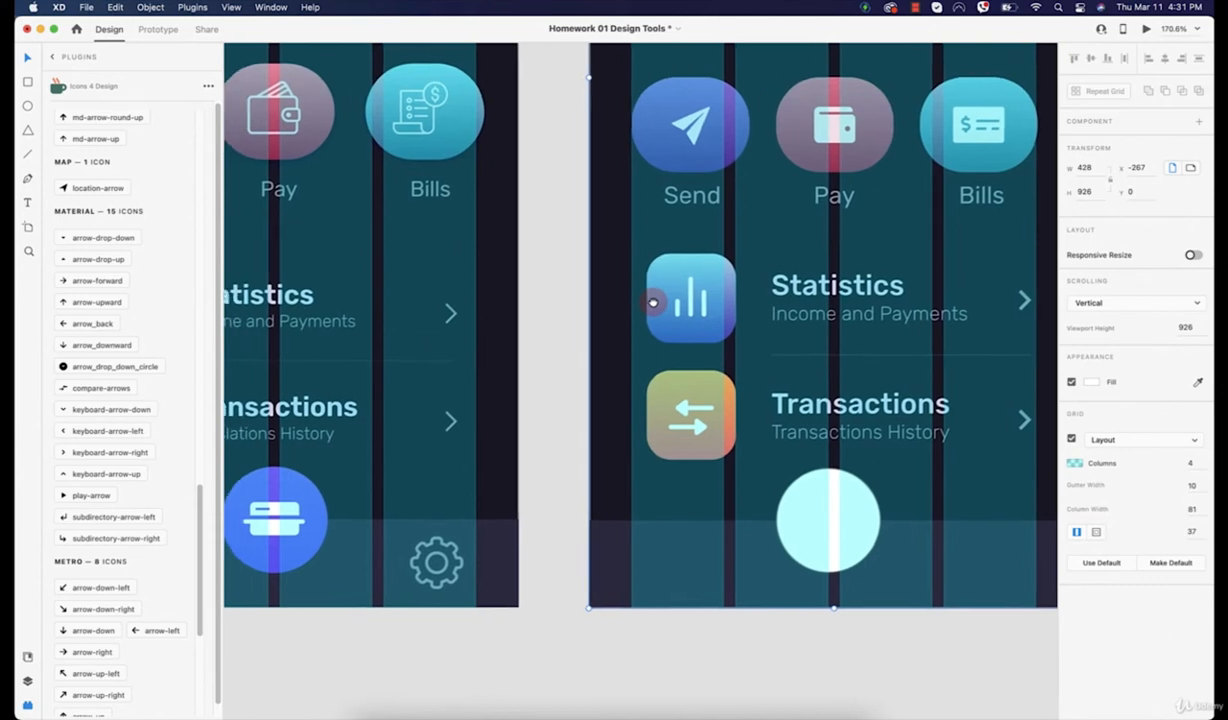
left_click(703, 310)
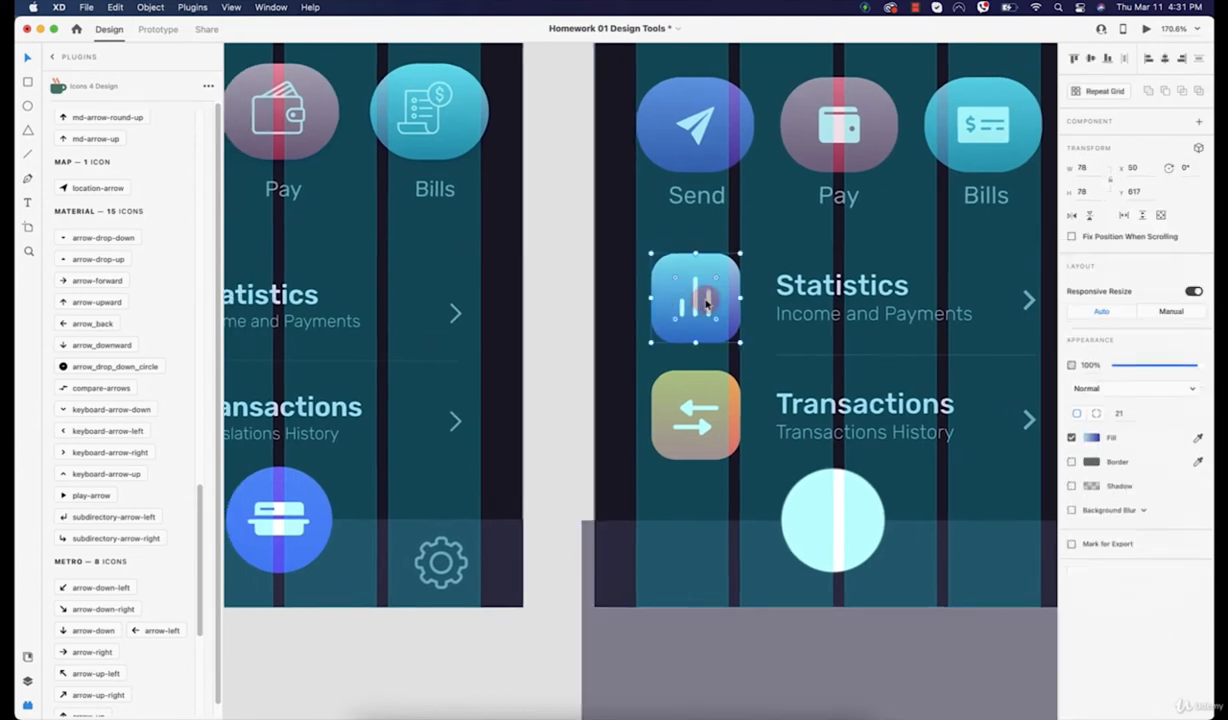
left_click(696, 310, "shift")
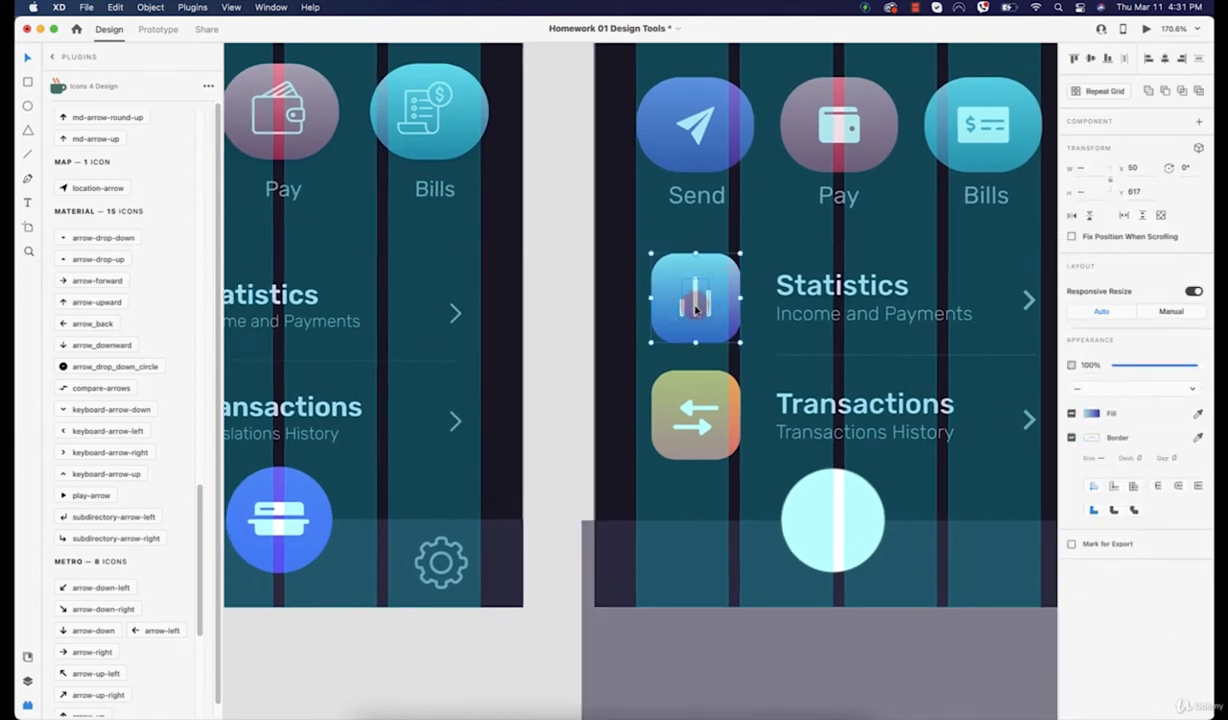
key("shift+Left")
key("shift+Left")
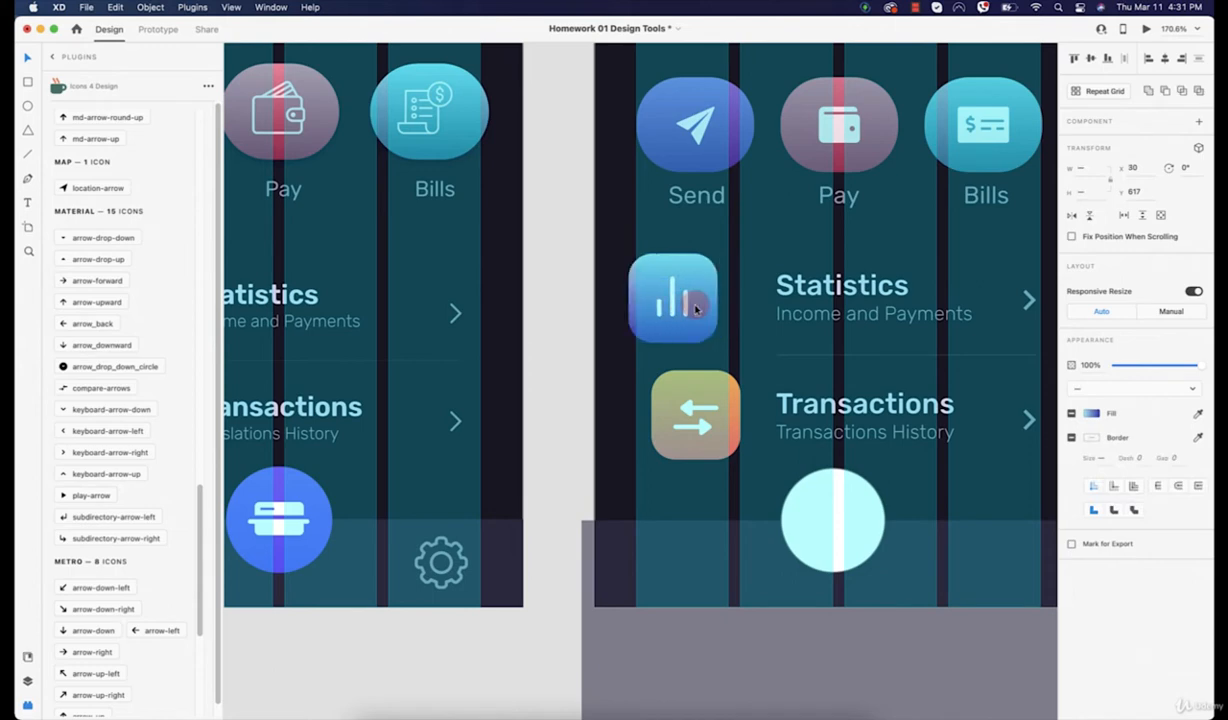
key("shift+Right")
key("Right")
key("Left")
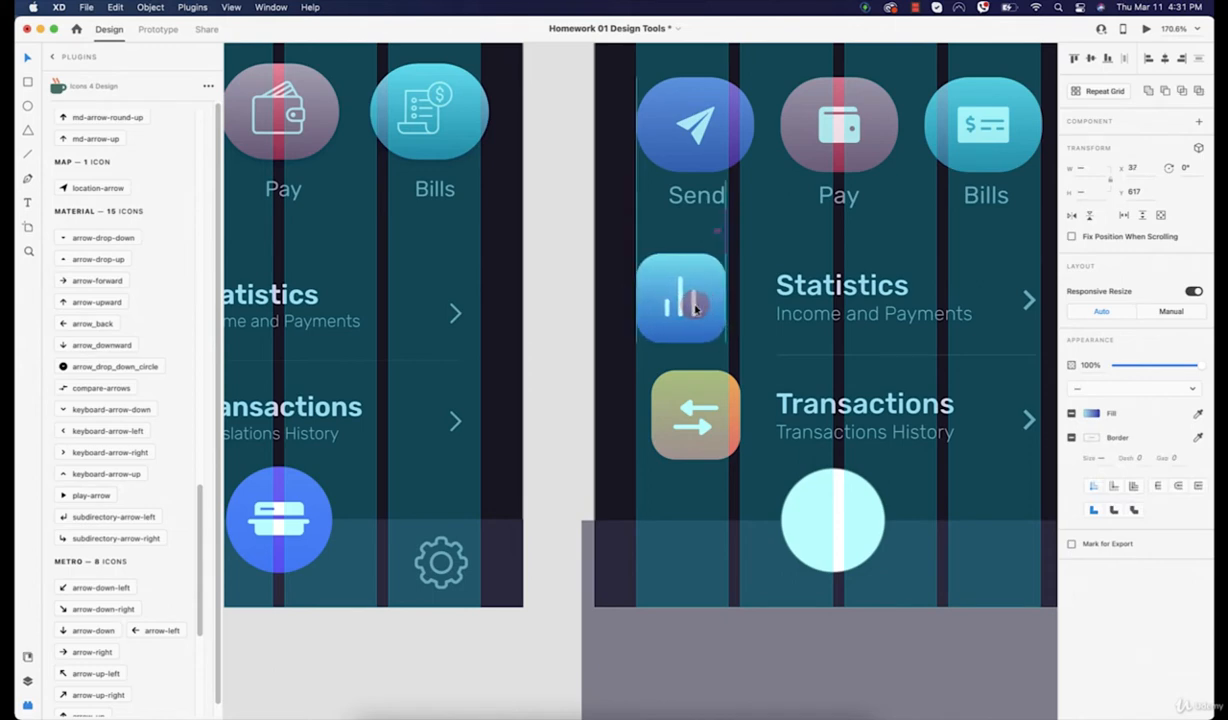
Step: Shift the orange Transactions tile together with its arrows icon to X 37, in line with the Statistics tile
double_click(706, 418)
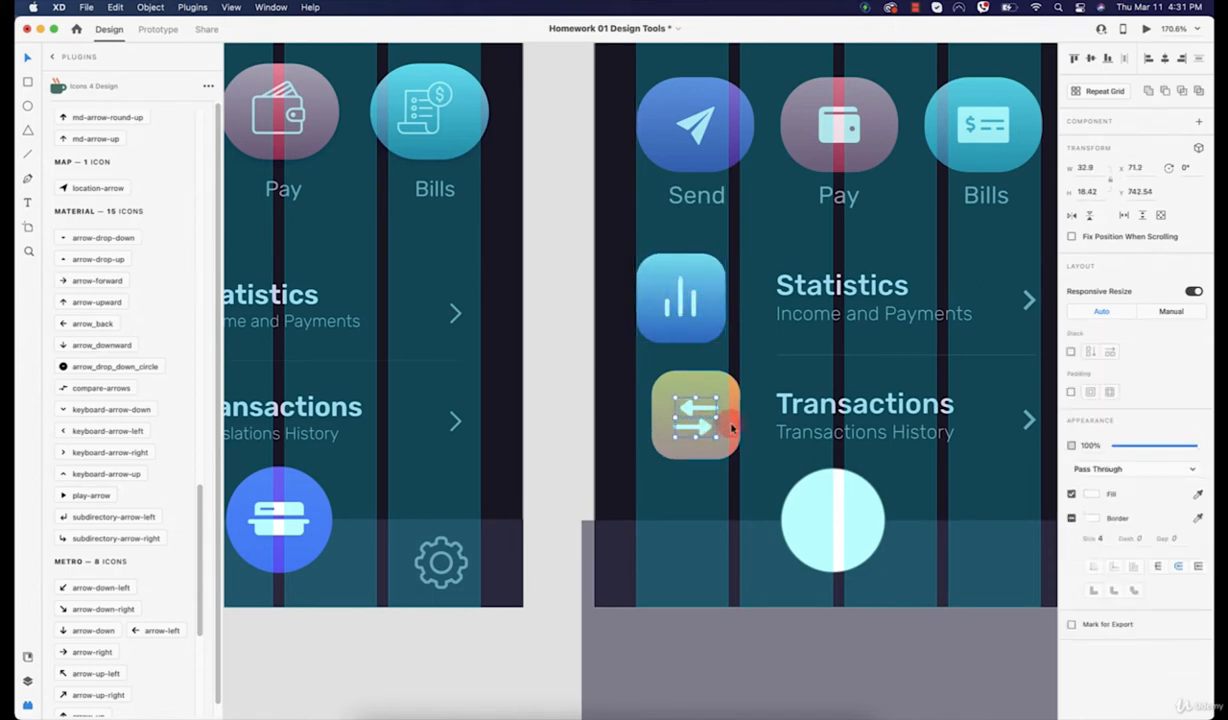
left_click(732, 426, "shift")
key("shift+Left")
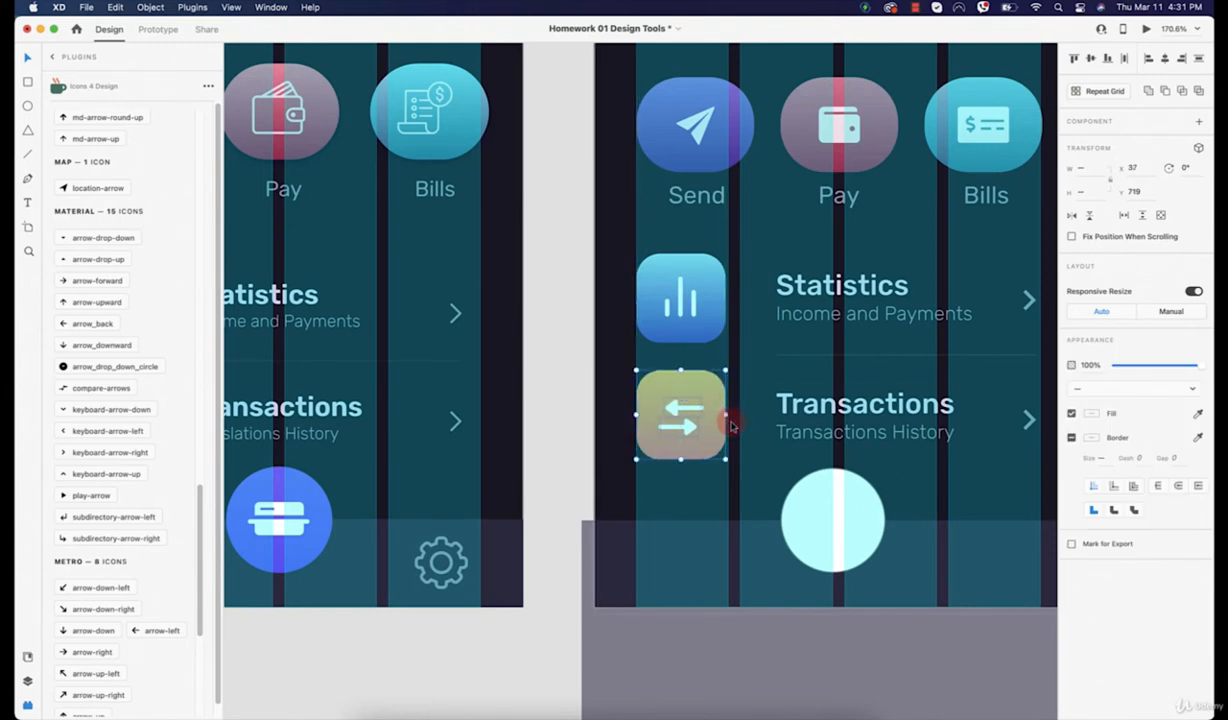
Step: Shift the Statistics and Transactions headings and their captions together to X 139, closer to the tiles
left_click(840, 287)
left_click(836, 435, "shift")
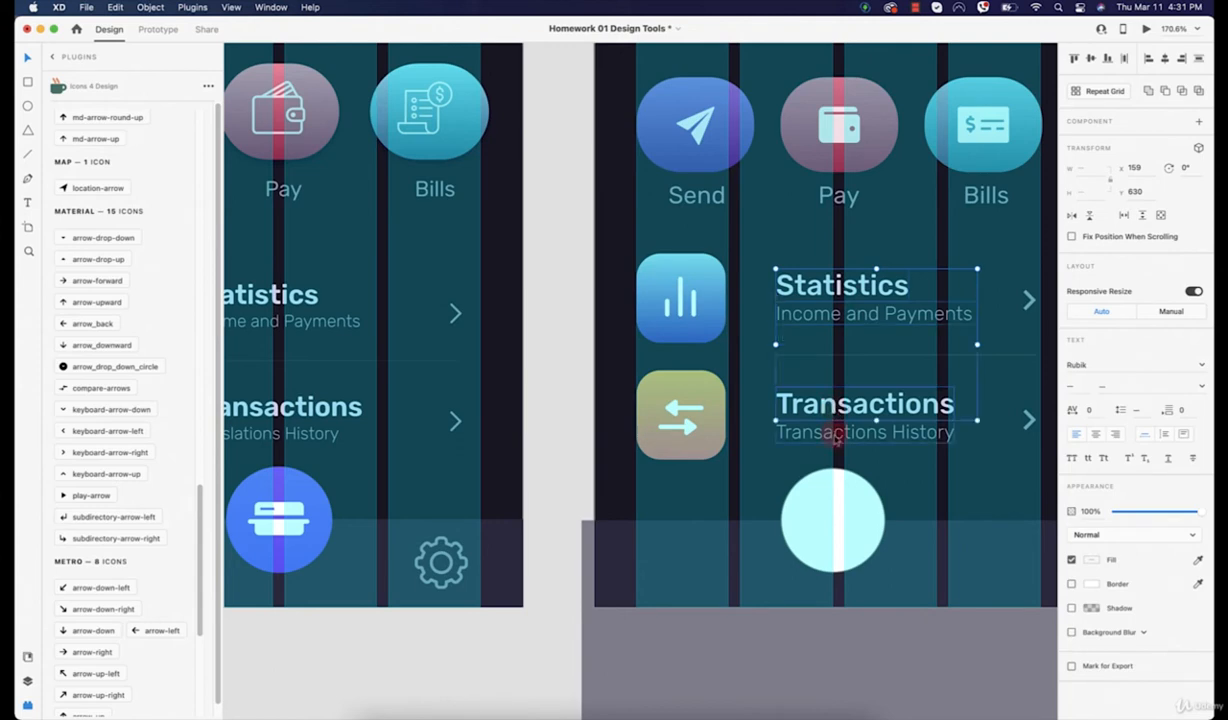
key("shift+Left")
key("shift+Left")
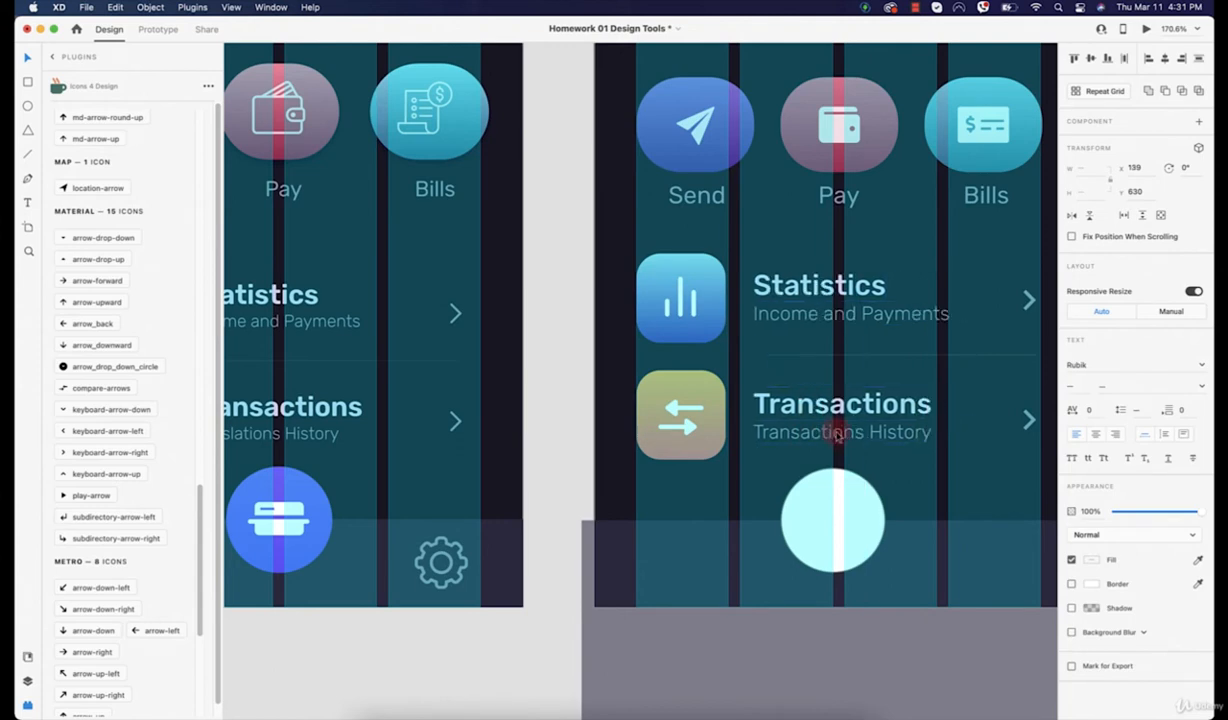
Step: Move the divider between the two rows to X 140.5 and extend its far end to the arrows' outer edge
left_click(859, 356)
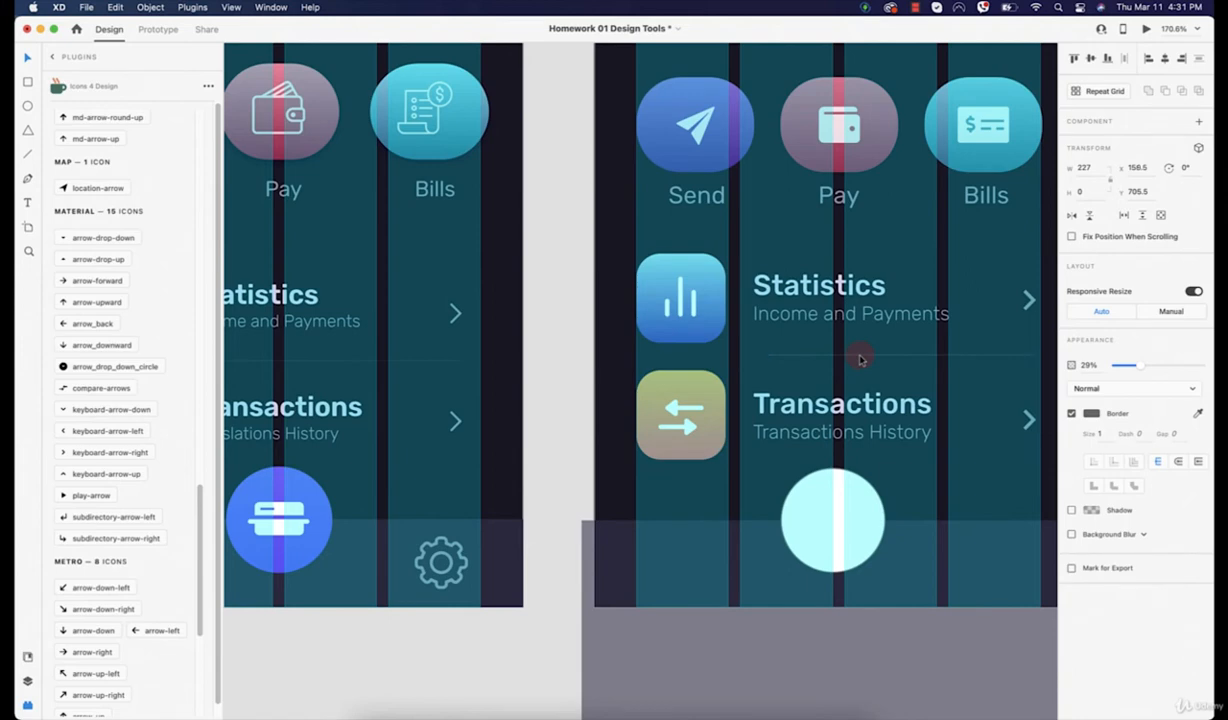
key("Right")
key("Right")
left_click_drag(978, 311, 724, 329)
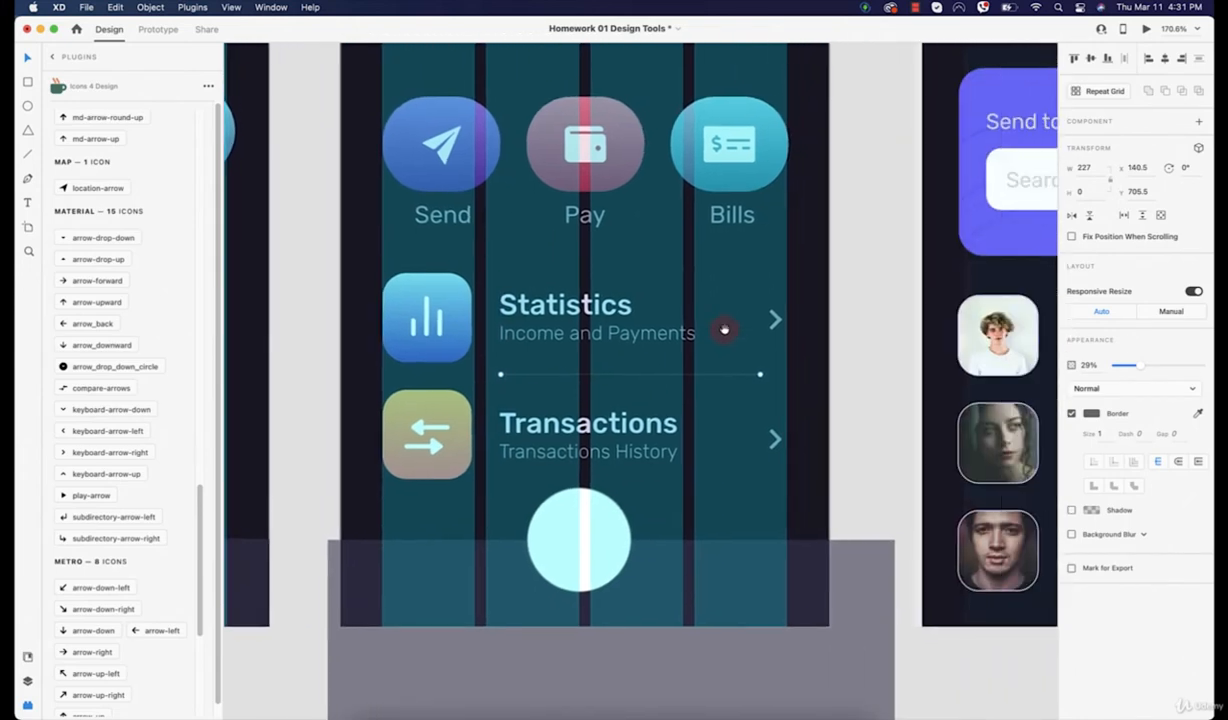
left_click(808, 382)
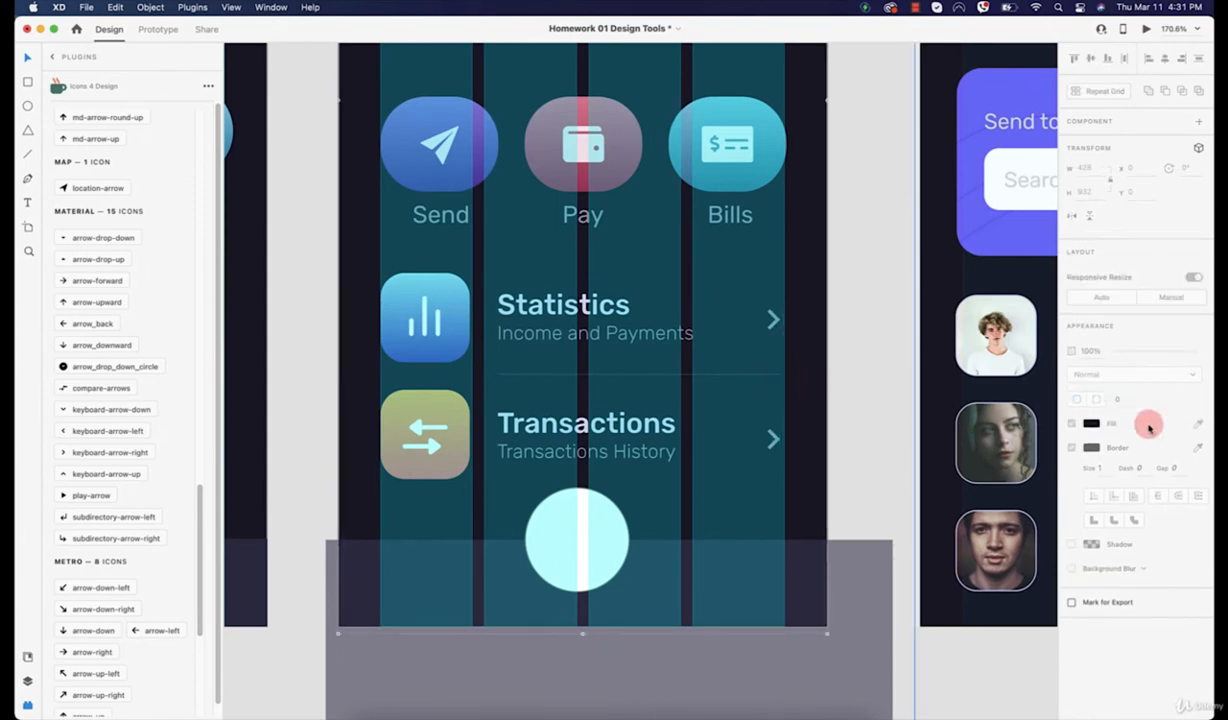
Step: Hide the layout grid on the iPhone 12 Pro Homework artboard
scroll(697, 276, "down", 1)
scroll(697, 276, "down", 5)
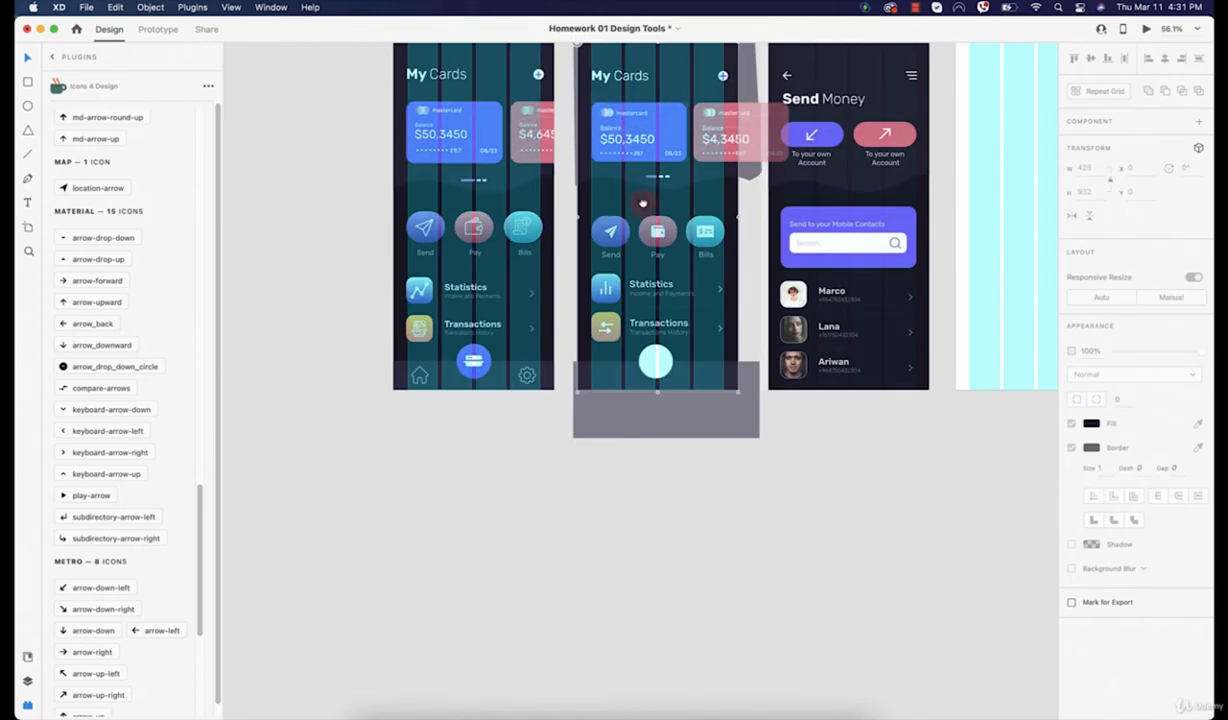
left_click_drag(644, 203, 618, 348)
left_click(563, 173)
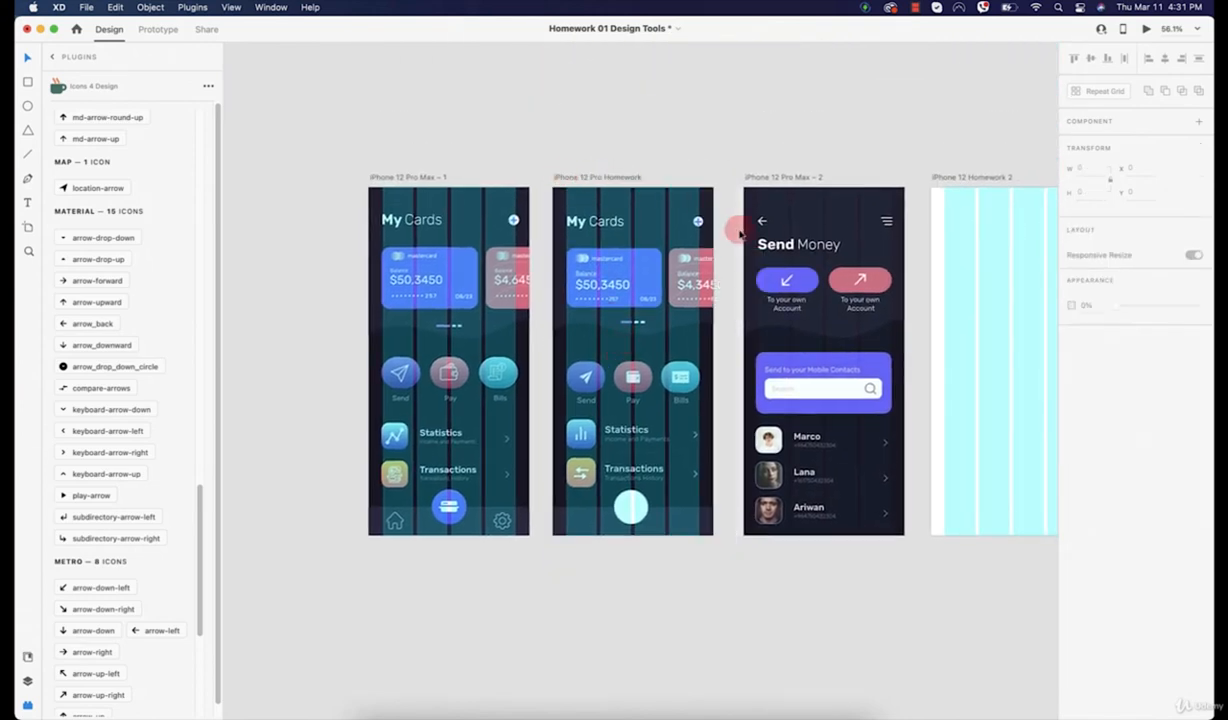
left_click(599, 178)
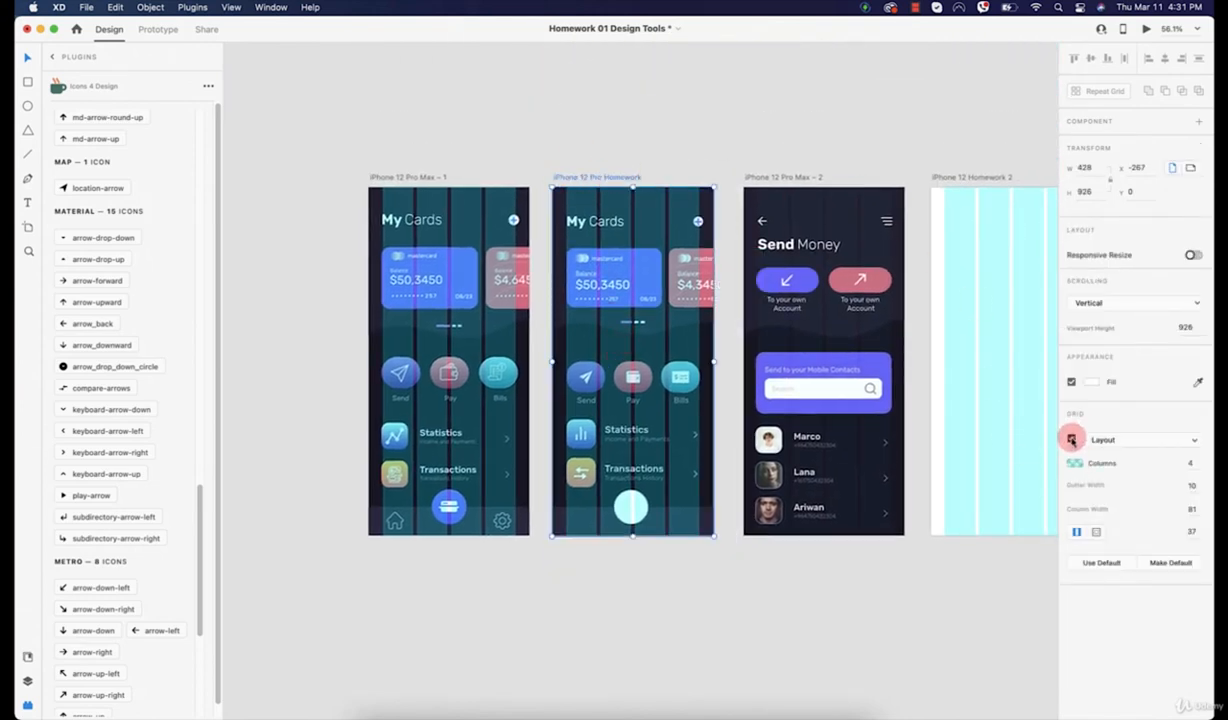
left_click(1071, 439)
left_click(794, 602)
Step: Enlarge the white circle on the bottom navigation bar from its centre to about 98 by 98
scroll(669, 521, "down", 3)
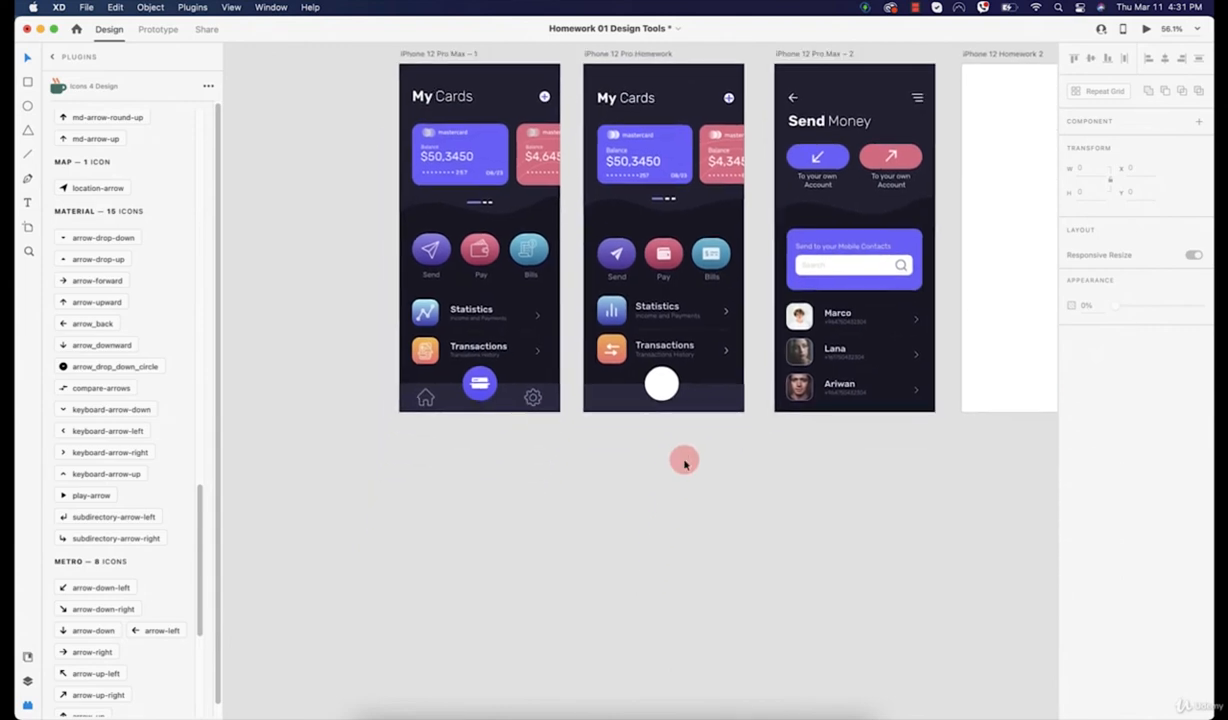
scroll(683, 461, "up", 5)
left_click(647, 345)
scroll(644, 360, "up", 3)
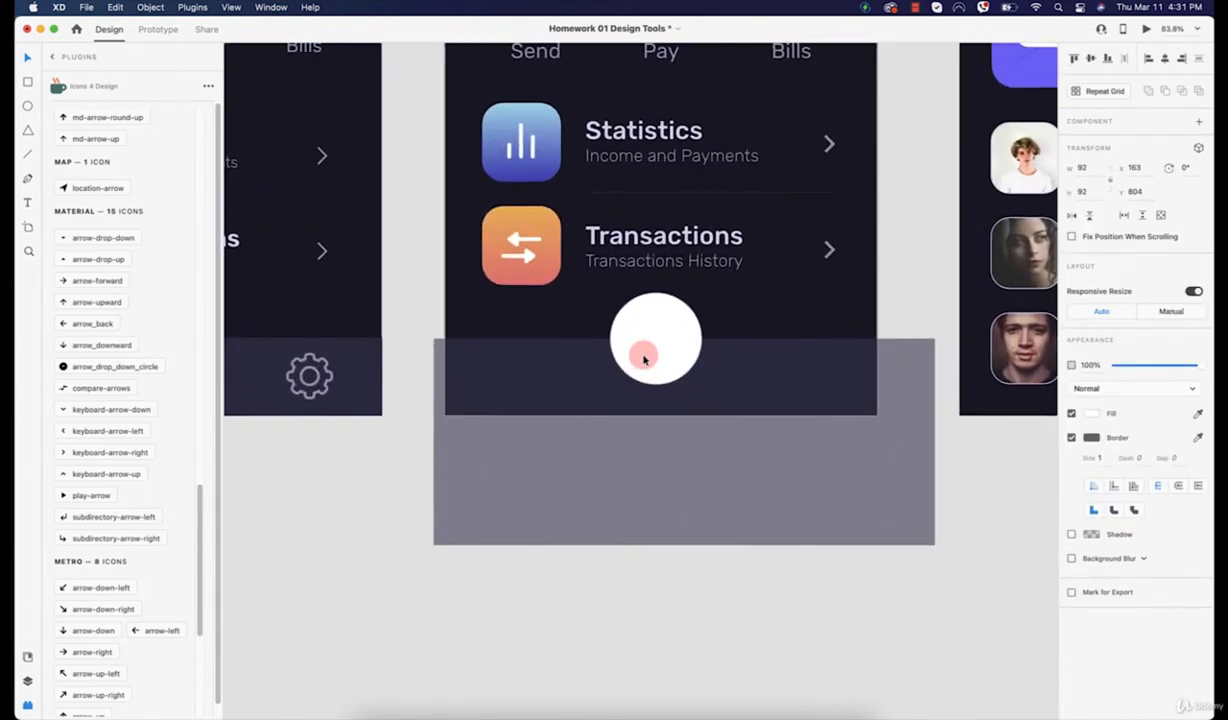
left_click_drag(657, 292, 655, 286)
scroll(670, 400, "left", 5)
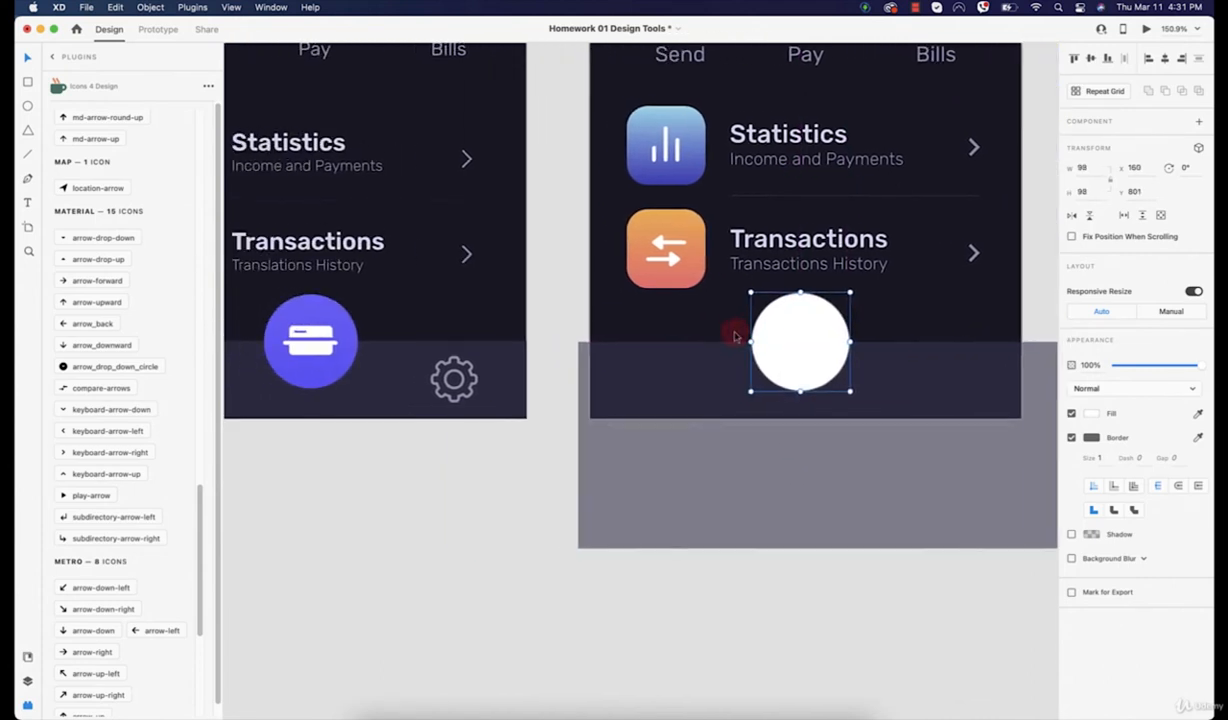
Step: Fill the navigation bar's circle with the purple sampled from the reference screen's card button and remove its border
key("i")
left_click(311, 314)
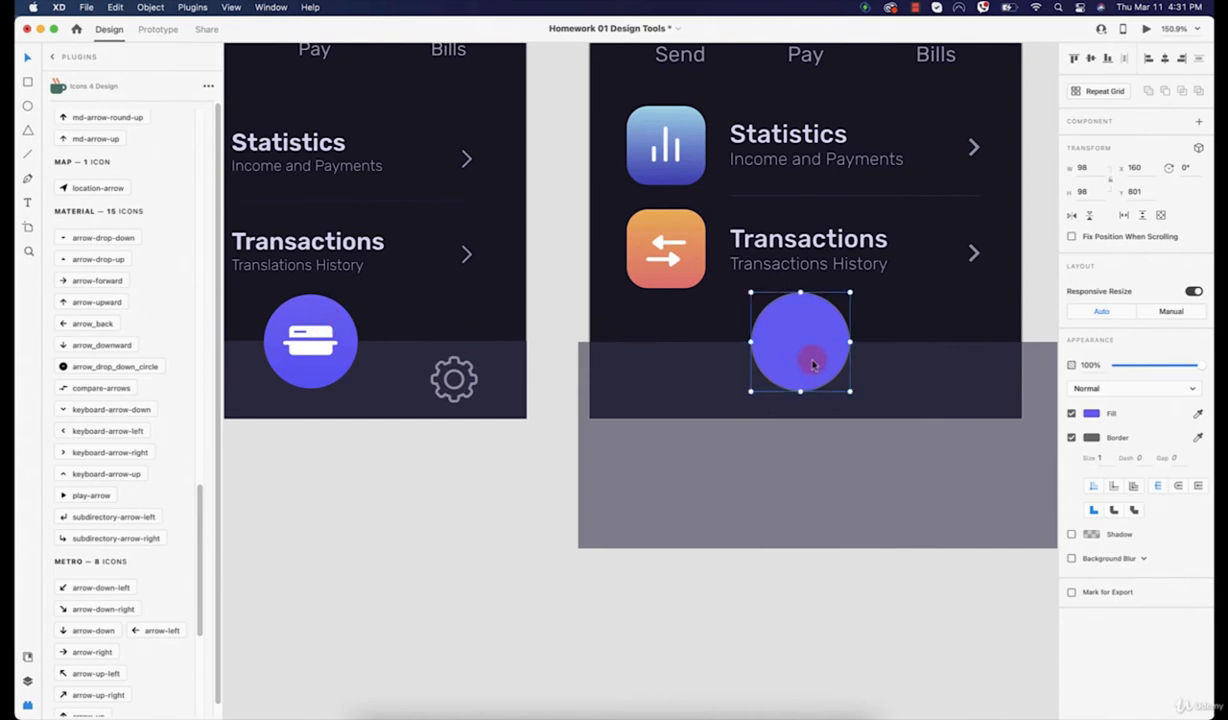
left_click(1071, 437)
left_click(880, 597)
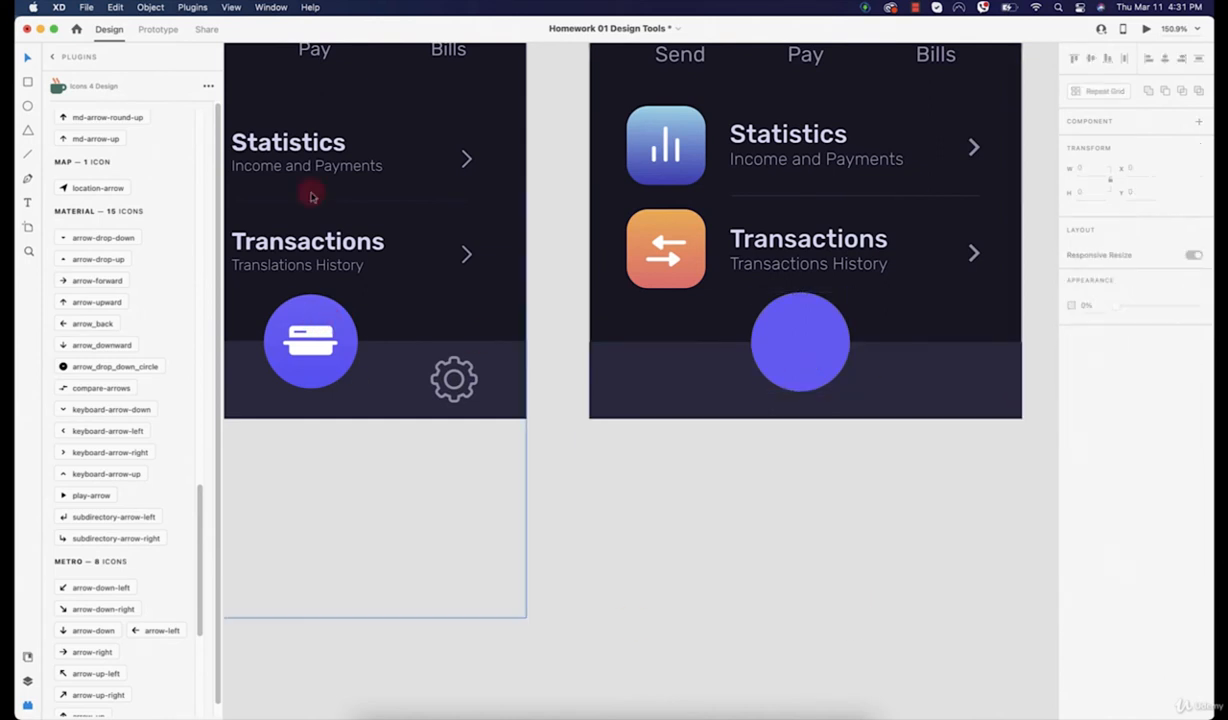
Step: Search the Icons 4 Design plugin for "scan" icons
scroll(130, 140, "up", 5)
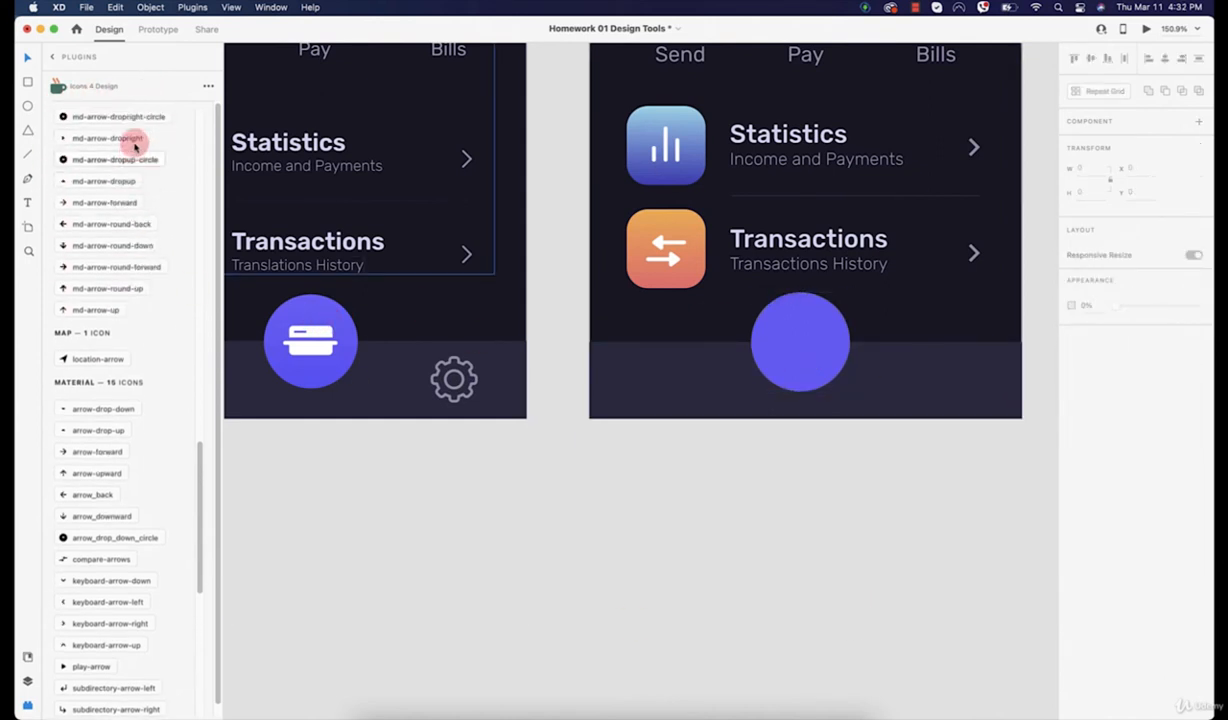
left_click_drag(197, 447, 184, 88)
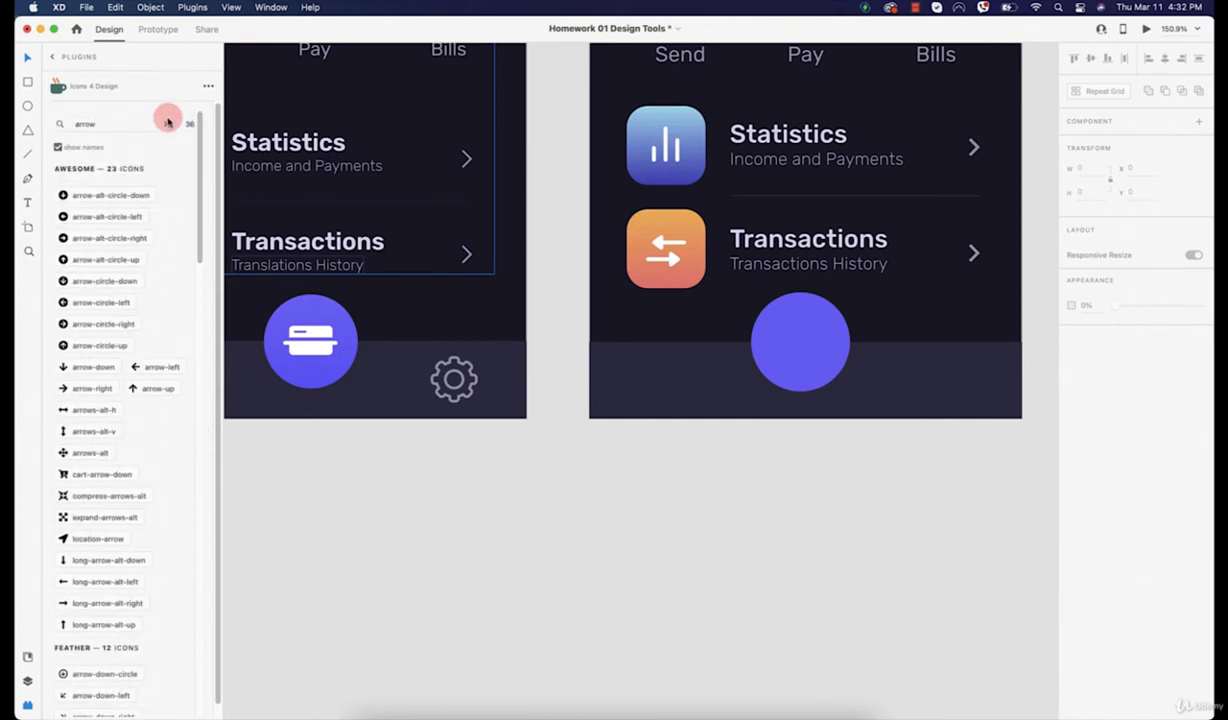
type("i")
type("can")
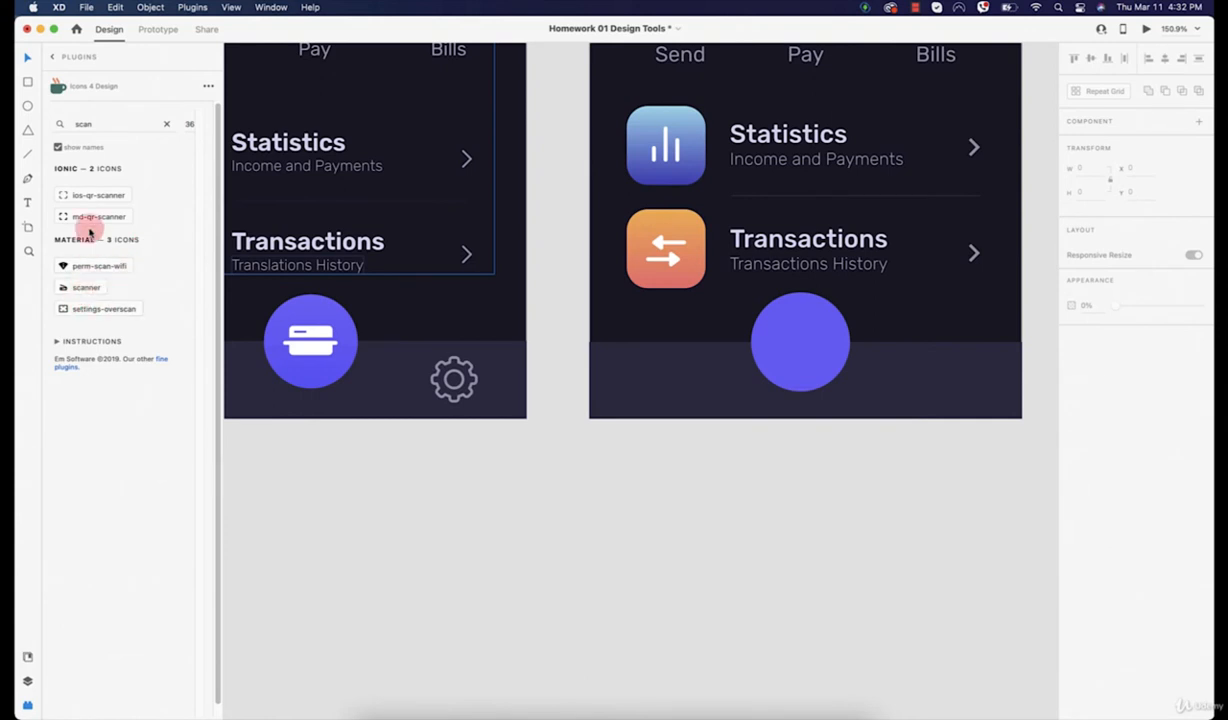
Step: Search the icon plugin for "card" and look through the matching icons for one like the reference button's
double_click(95, 124)
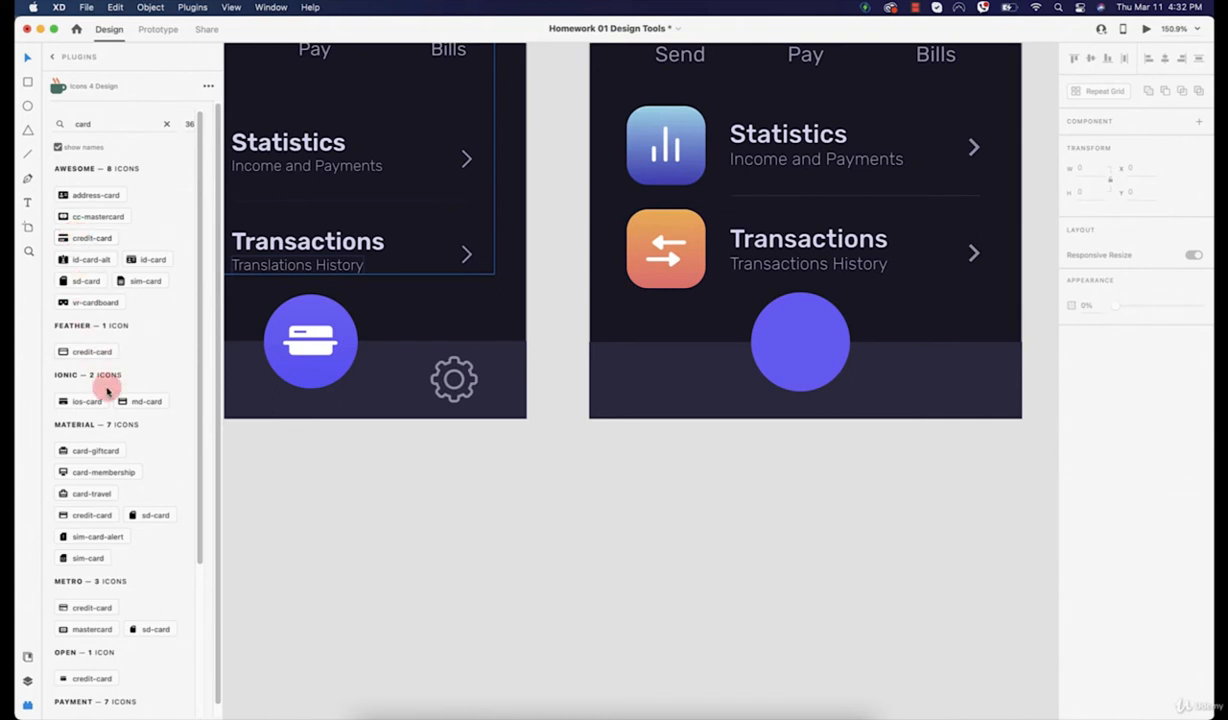
scroll(107, 390, "down", 5)
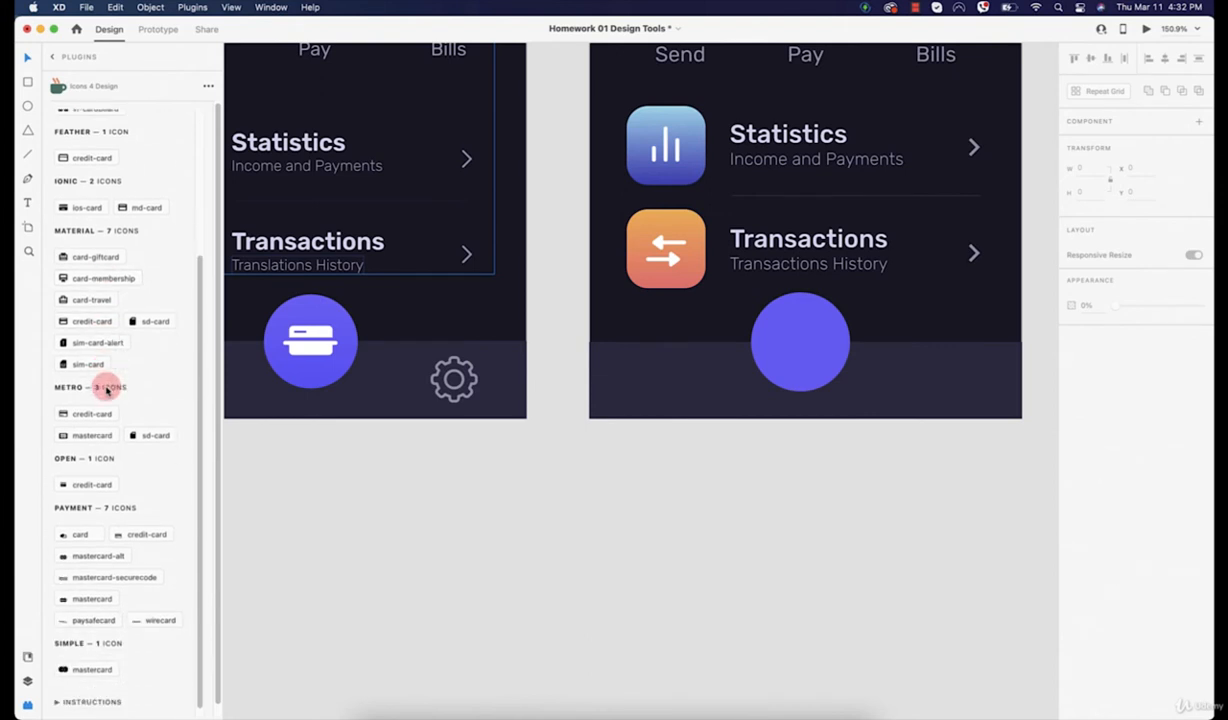
scroll(107, 390, "down", 1)
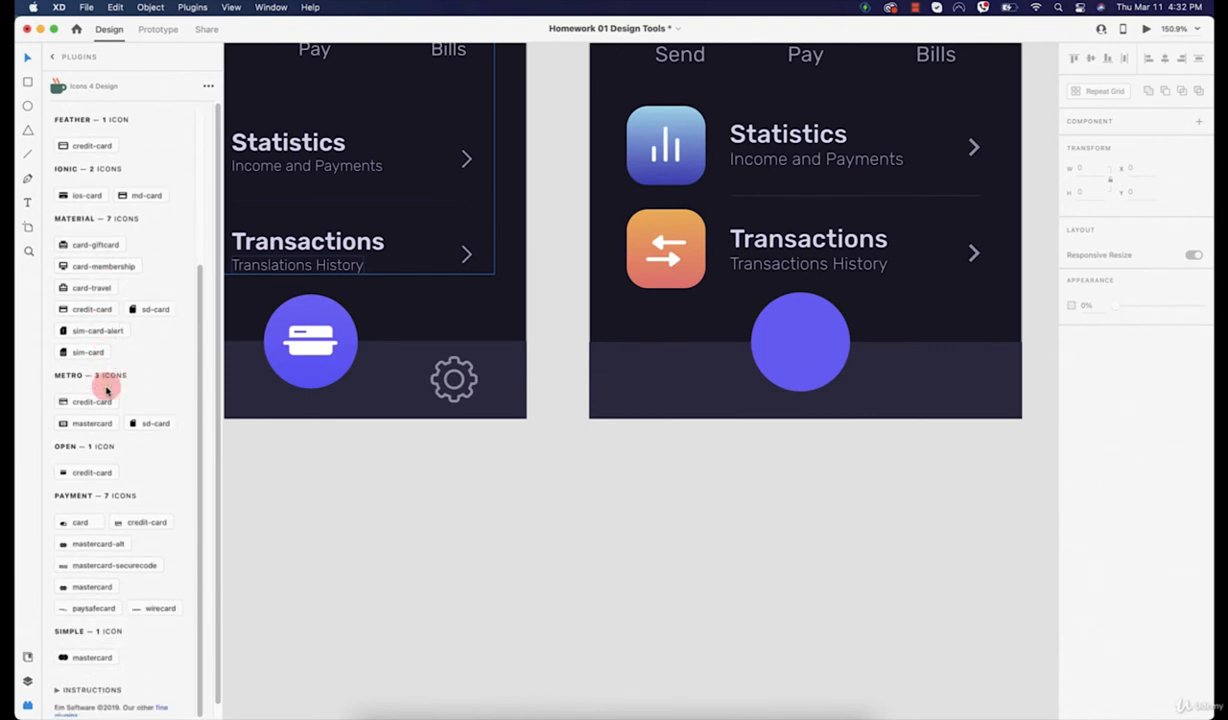
scroll(107, 390, "up", 2)
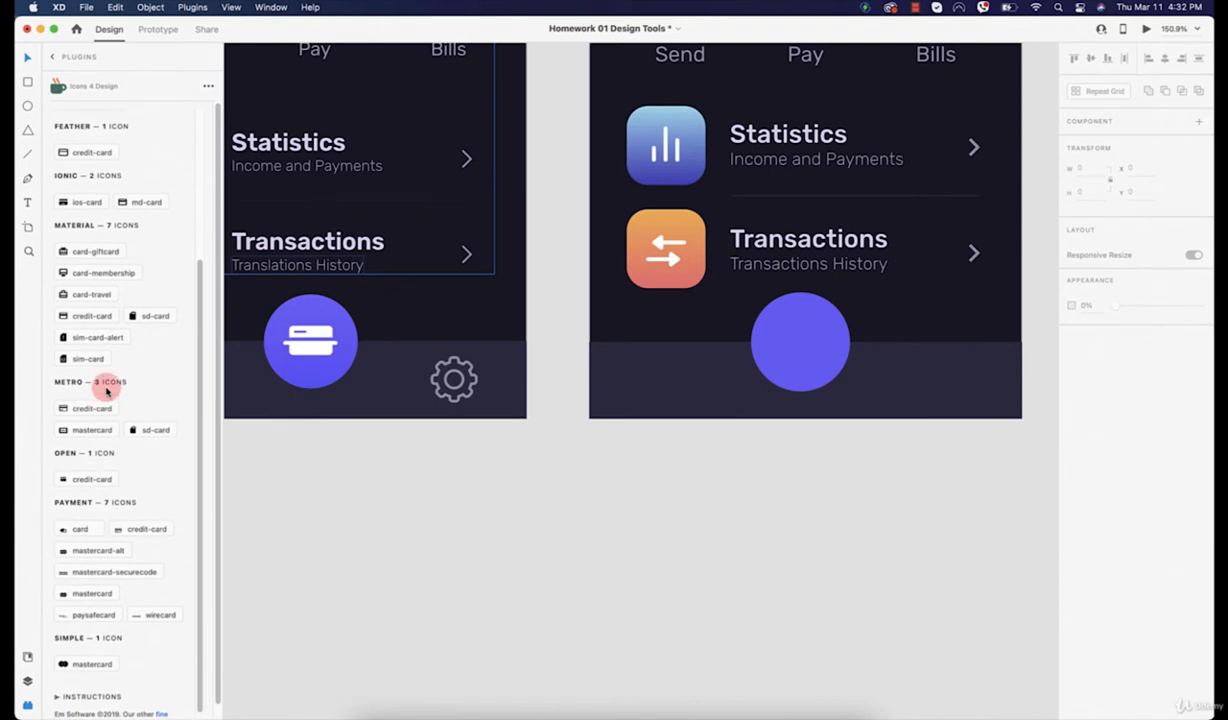
scroll(107, 390, "up", 5)
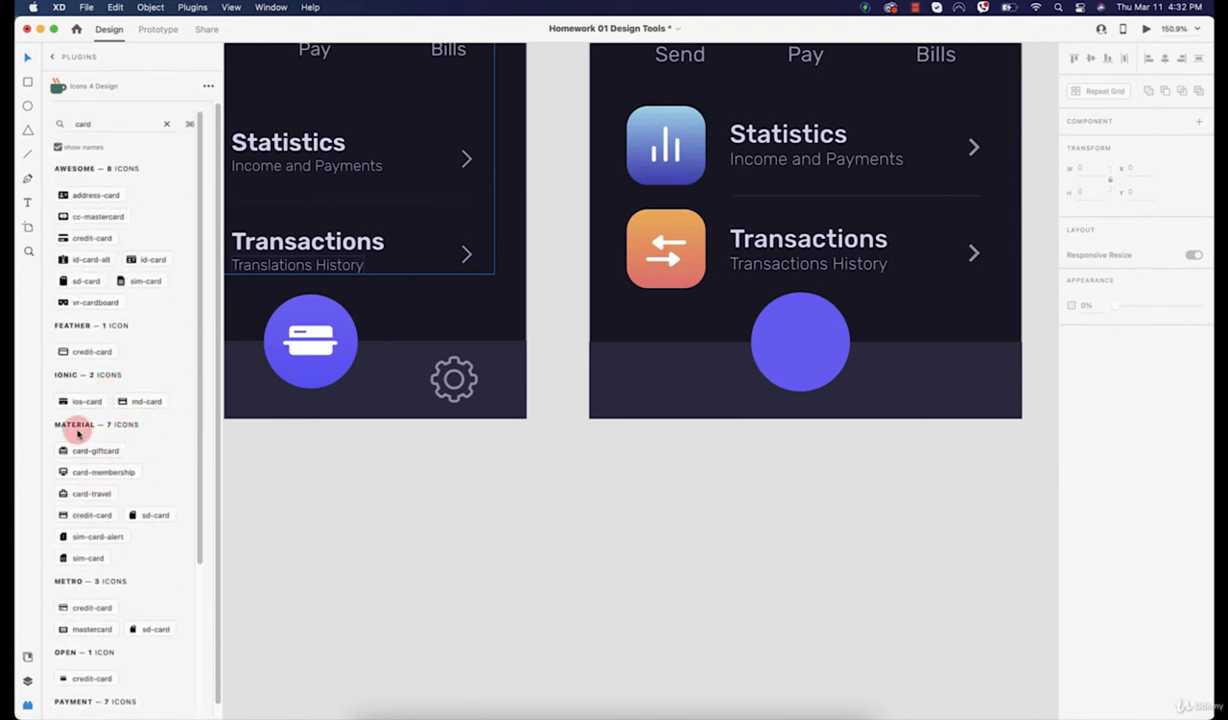
left_click(308, 348)
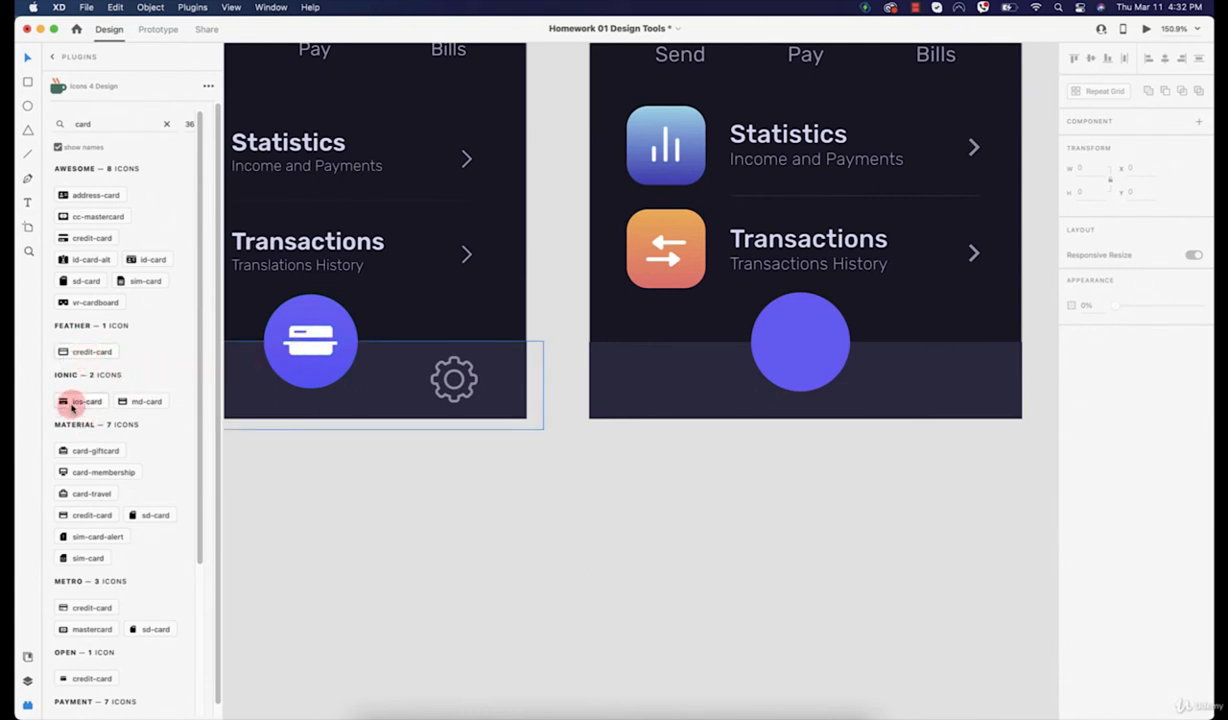
left_click(71, 404)
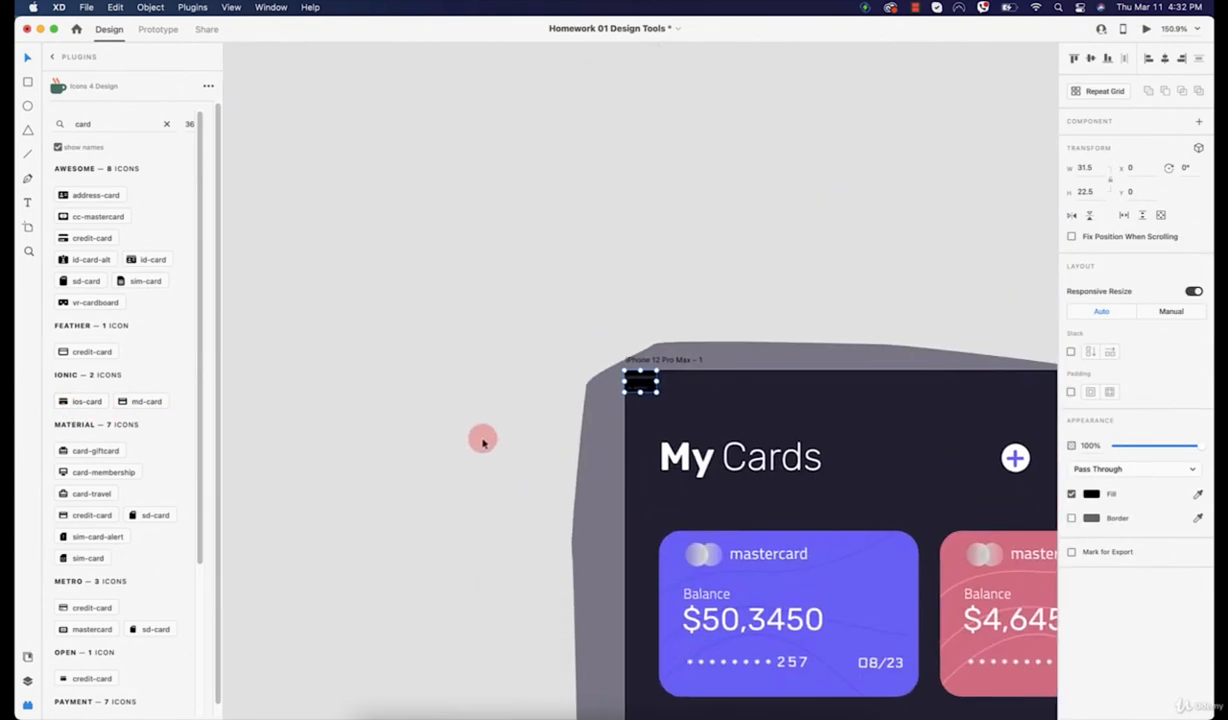
key("super+z")
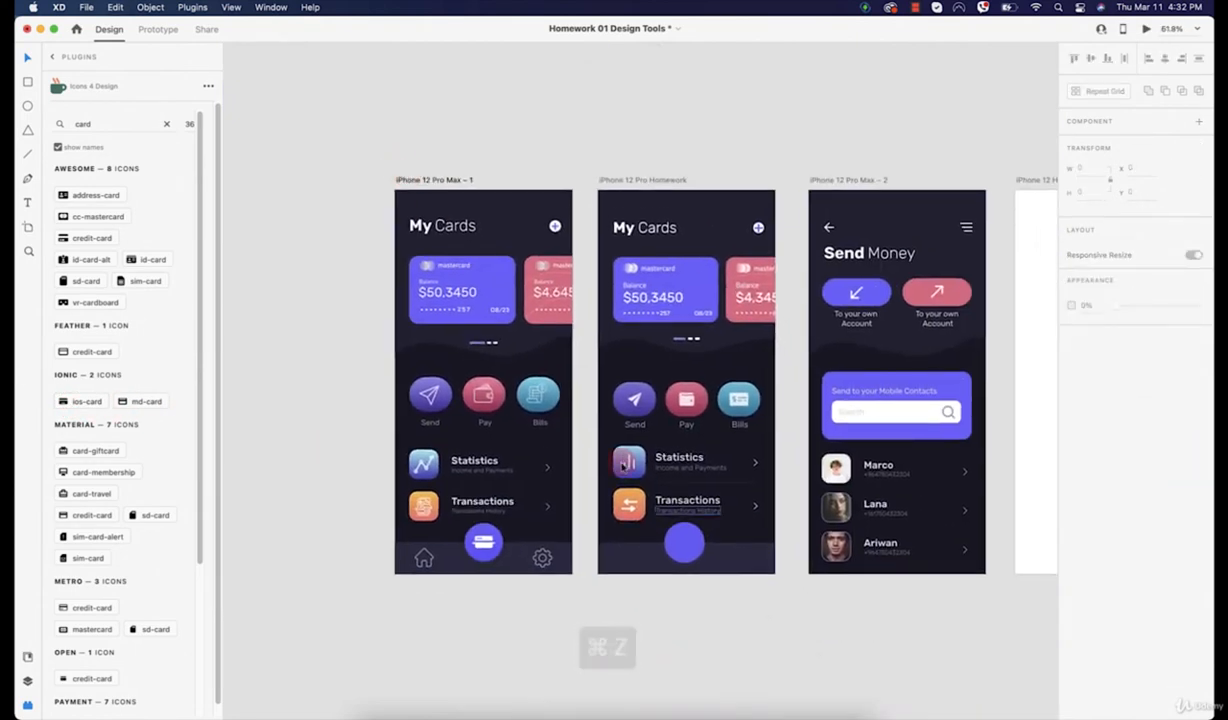
Step: Insert the Awesome set's credit-card icon on the Homework artboard and centre it in the purple circle at about 47 by 37
left_click(704, 608)
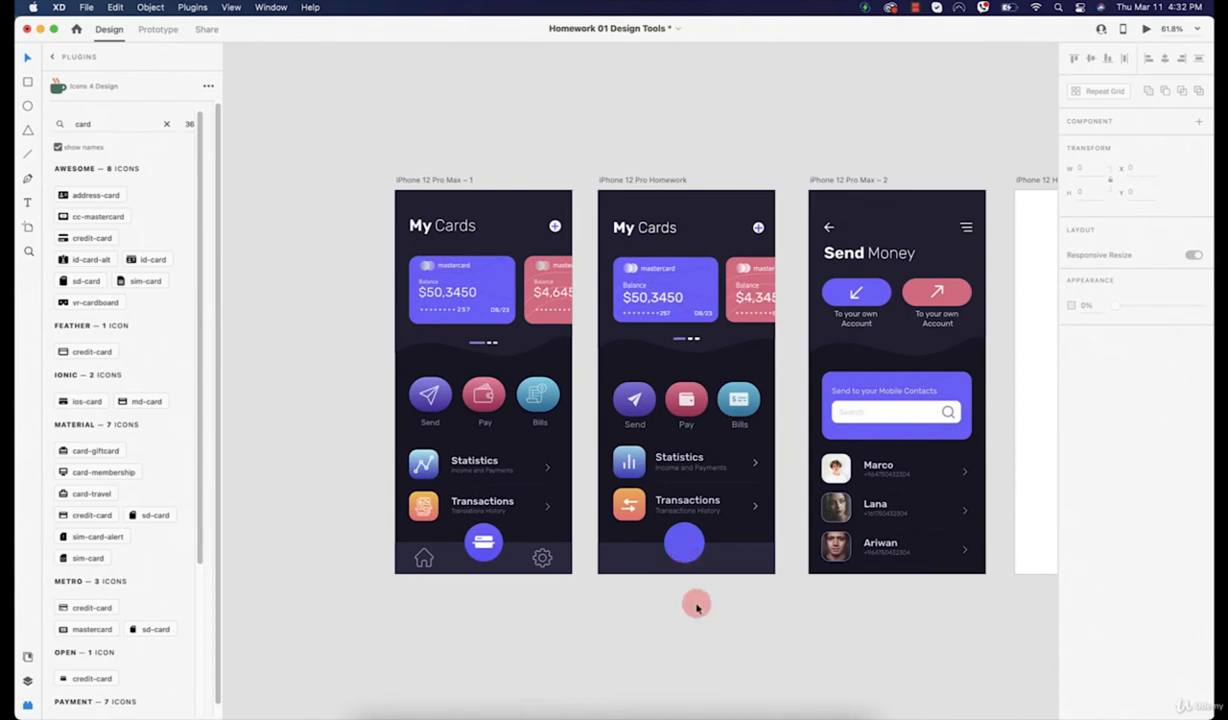
left_click(697, 607)
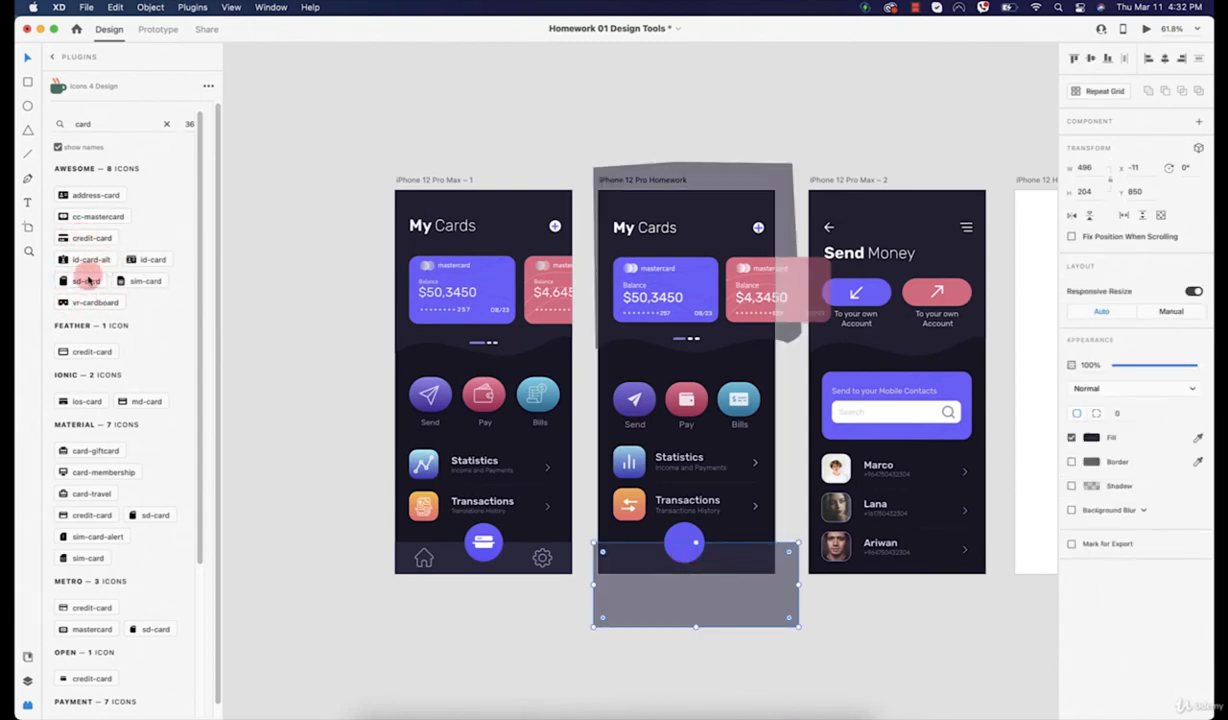
left_click(76, 242)
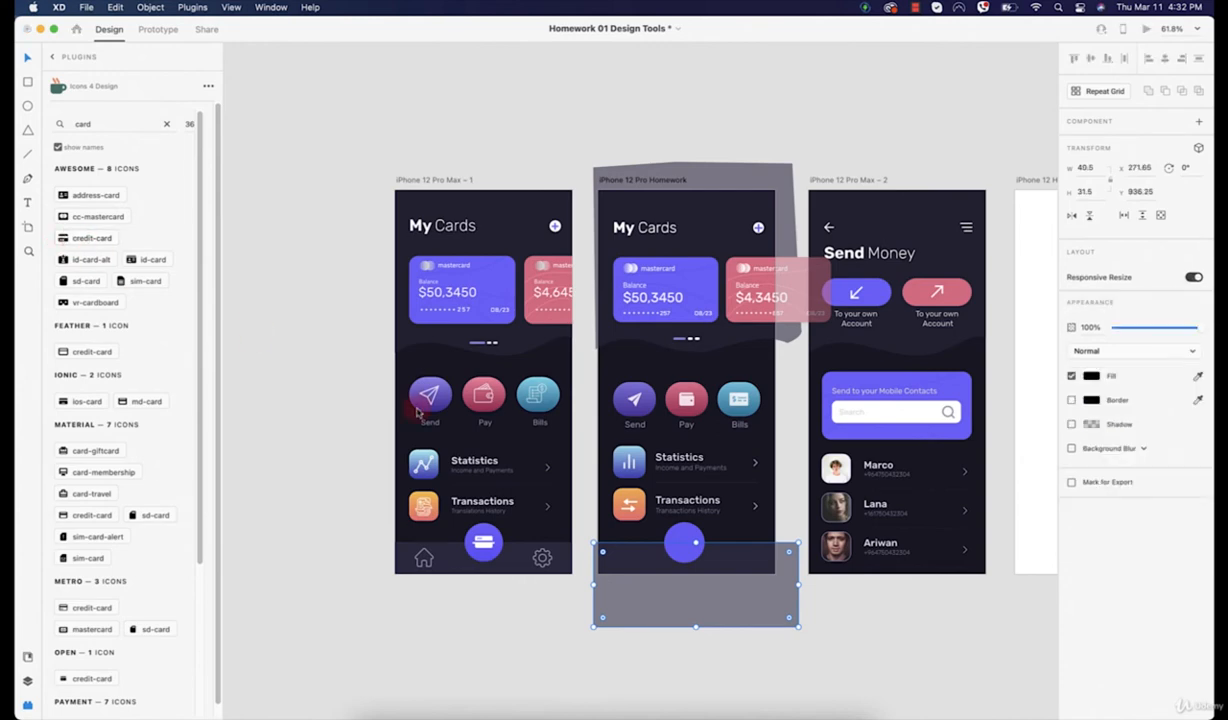
scroll(822, 608, "up", 5)
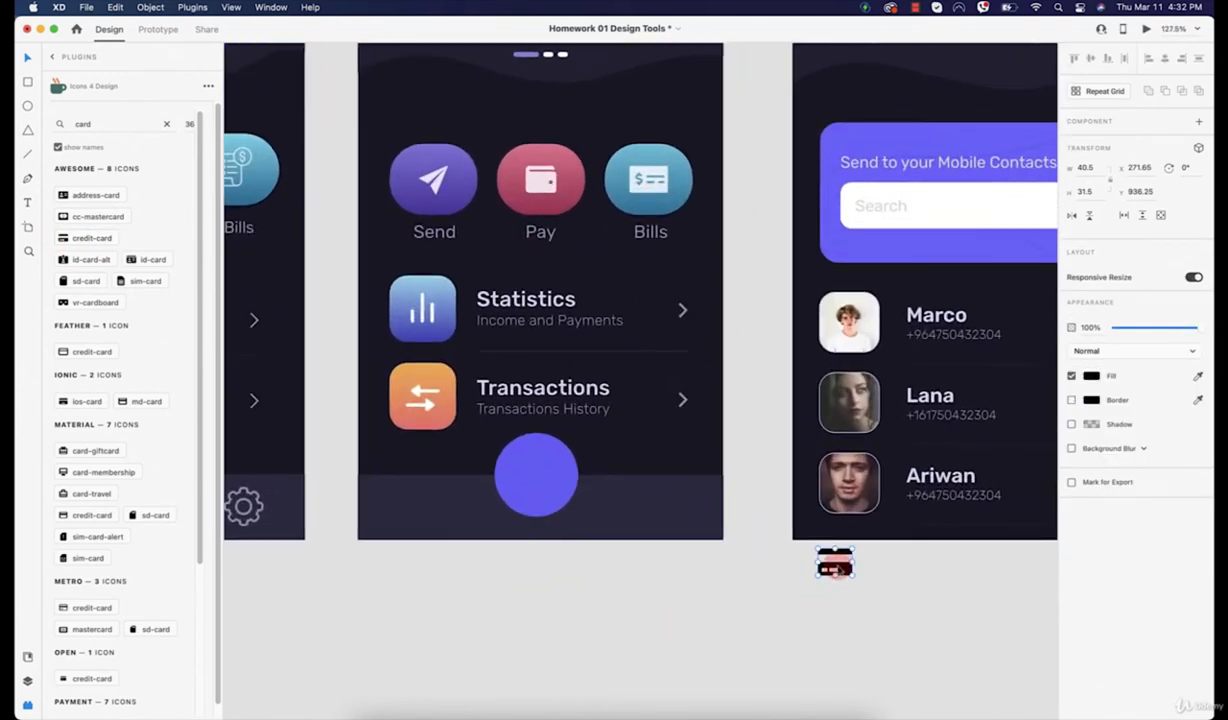
left_click_drag(838, 567, 572, 487)
scroll(533, 475, "up", 3)
scroll(540, 483, "up", 2)
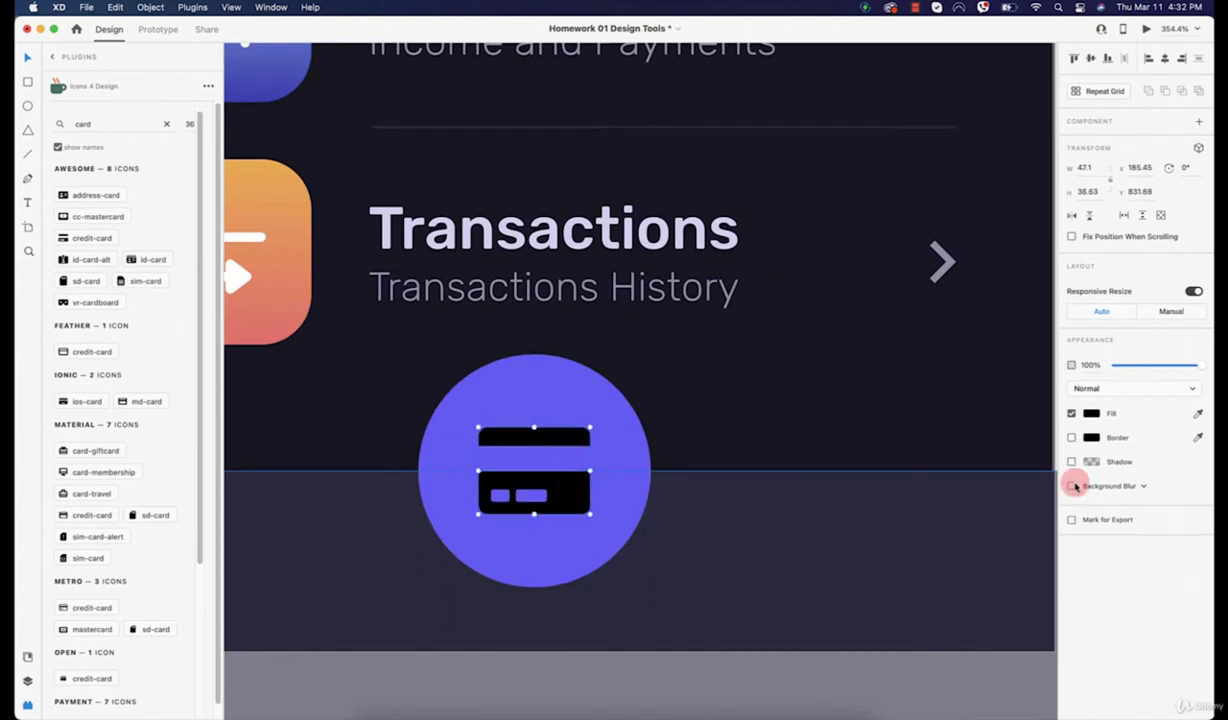
Step: Fill the credit-card icon with white (#FFFFFF) and lower its opacity to 80%
left_click(1091, 413)
left_click(933, 406)
left_click_drag(933, 406, 802, 293)
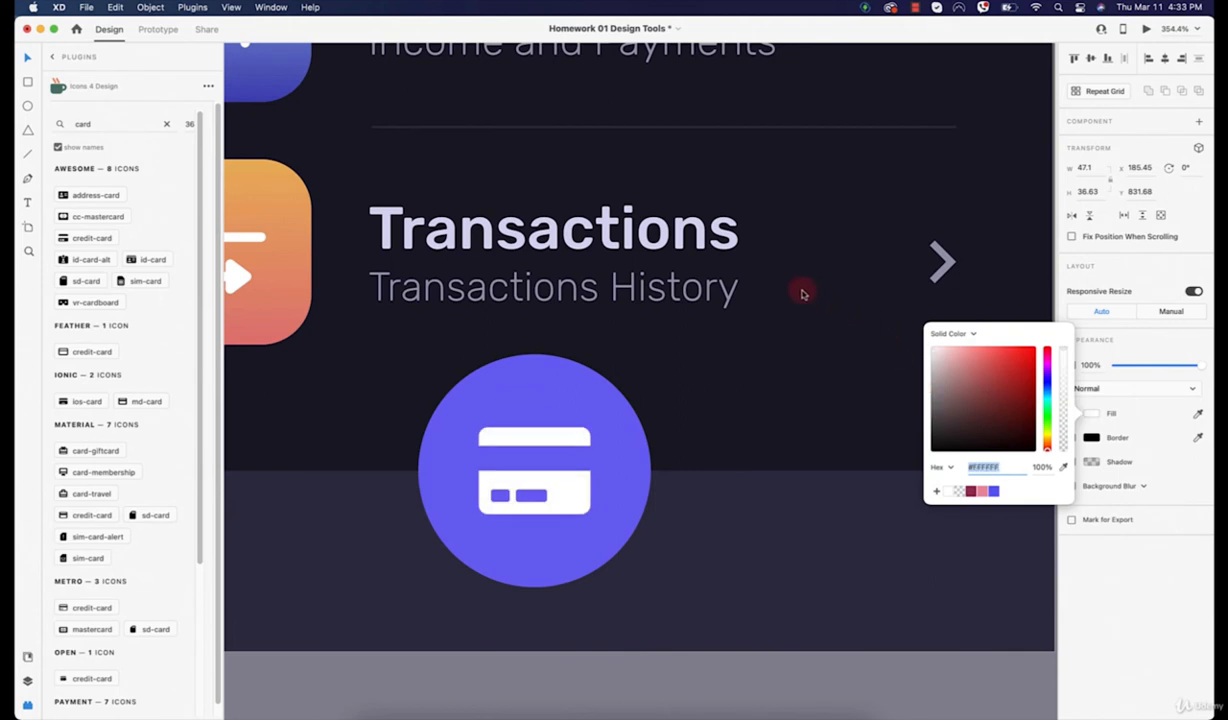
left_click(697, 568)
left_click(562, 439)
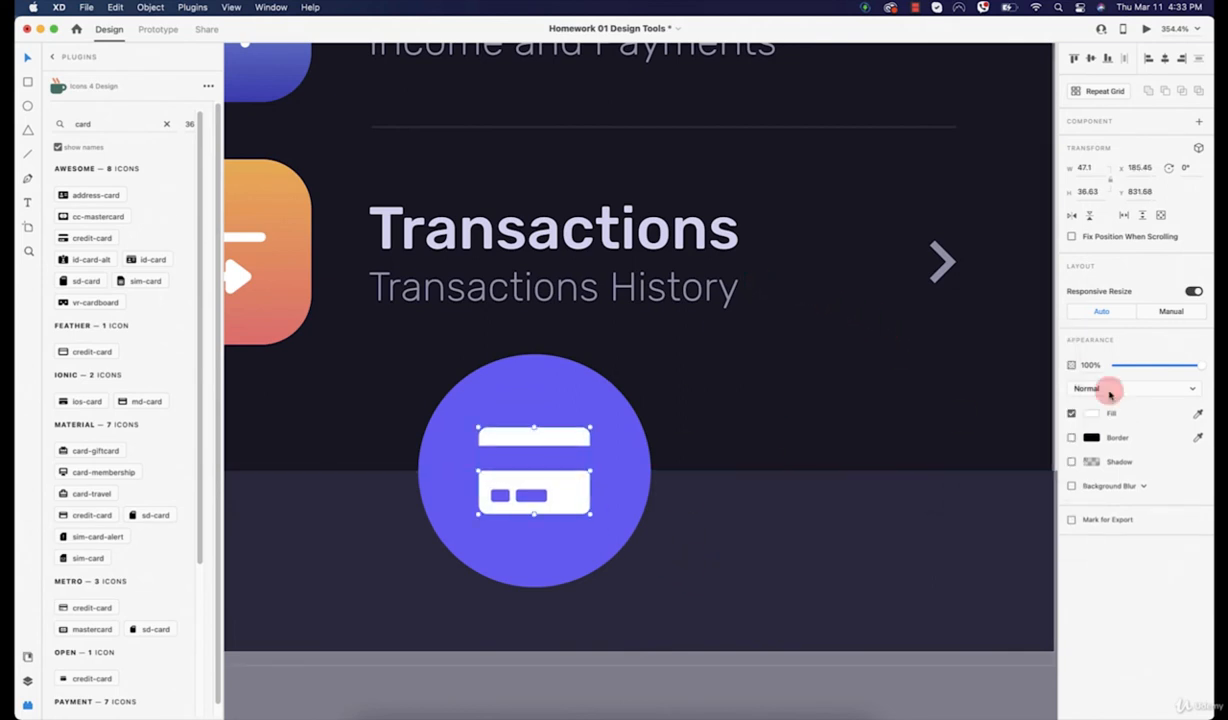
left_click_drag(1205, 357, 1185, 371)
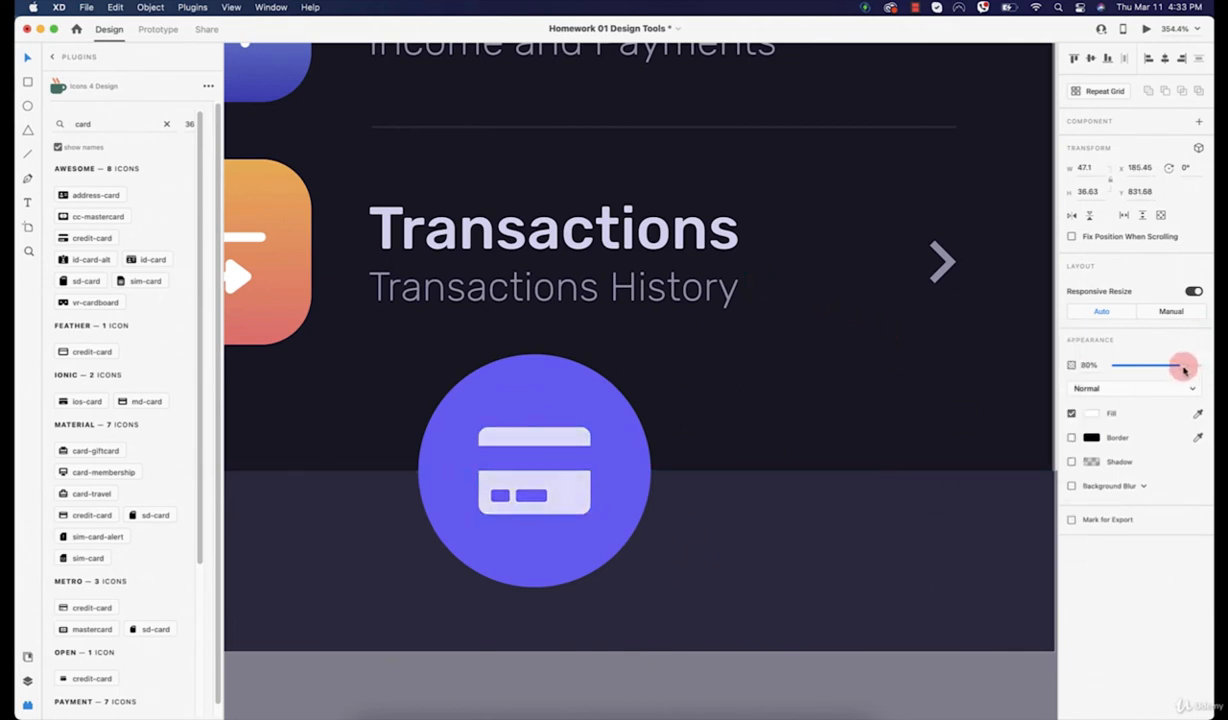
Step: Draw a horizontal line 61 wide across the middle of the credit-card icon with border size 6
scroll(576, 471, "down", 5)
left_click(588, 462)
scroll(588, 460, "up", 5)
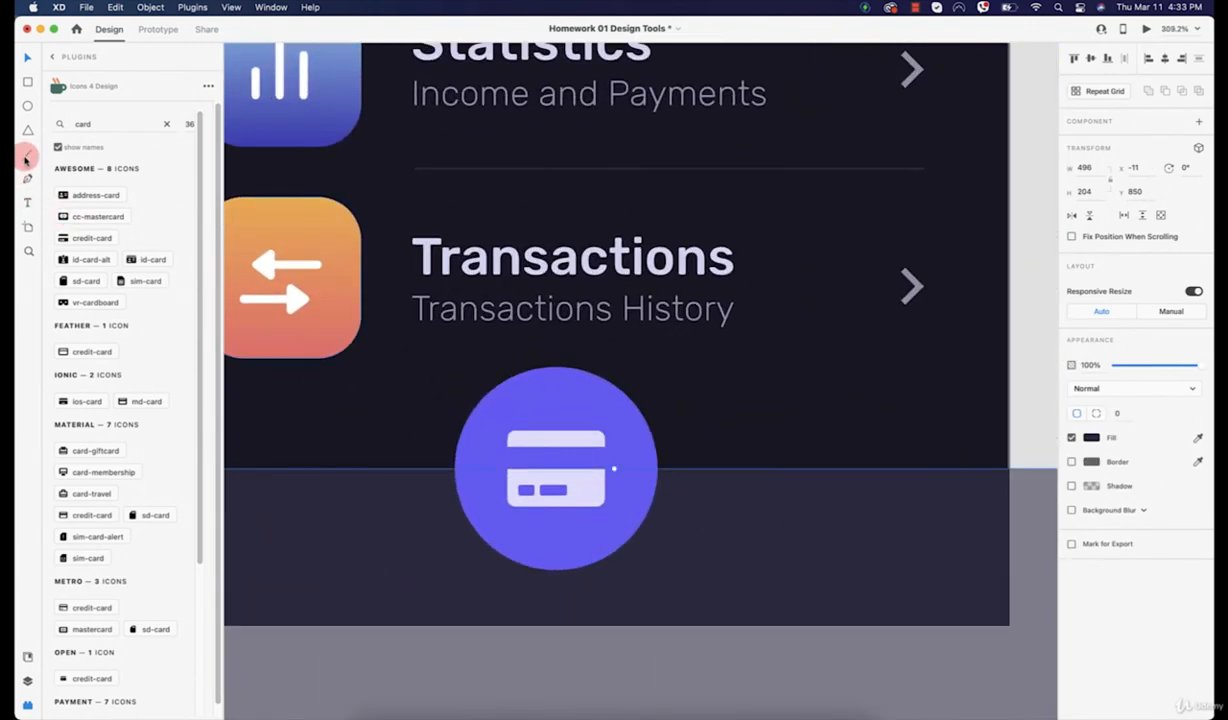
left_click(27, 155)
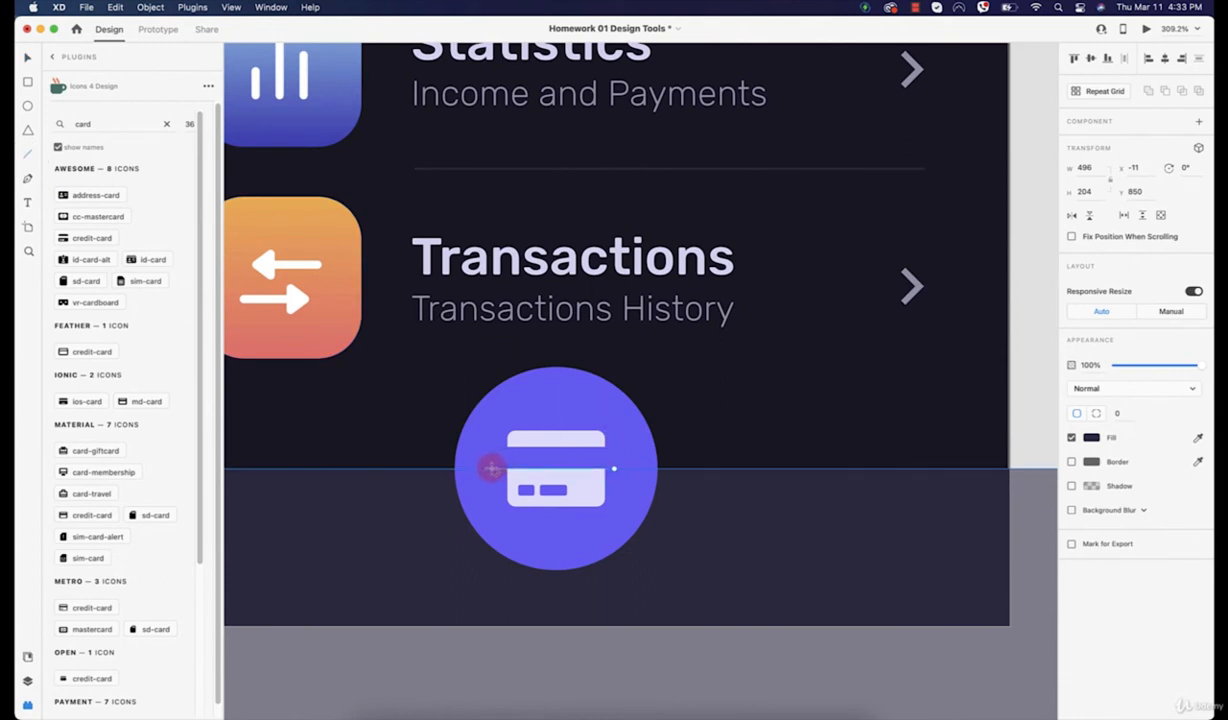
left_click_drag(491, 468, 617, 468)
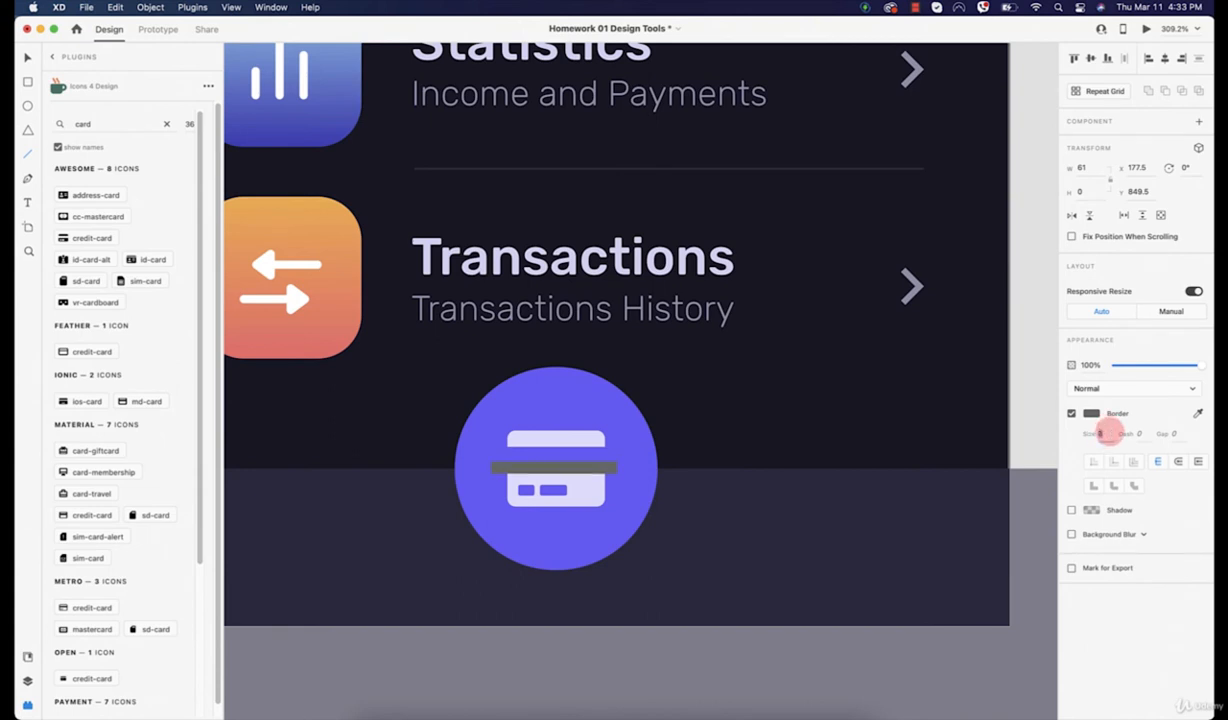
Step: Colour the line white (#FFFFFF), give it round caps and centre it horizontally on the card icon at X 178.5
left_click(1096, 414)
left_click_drag(988, 386, 805, 255)
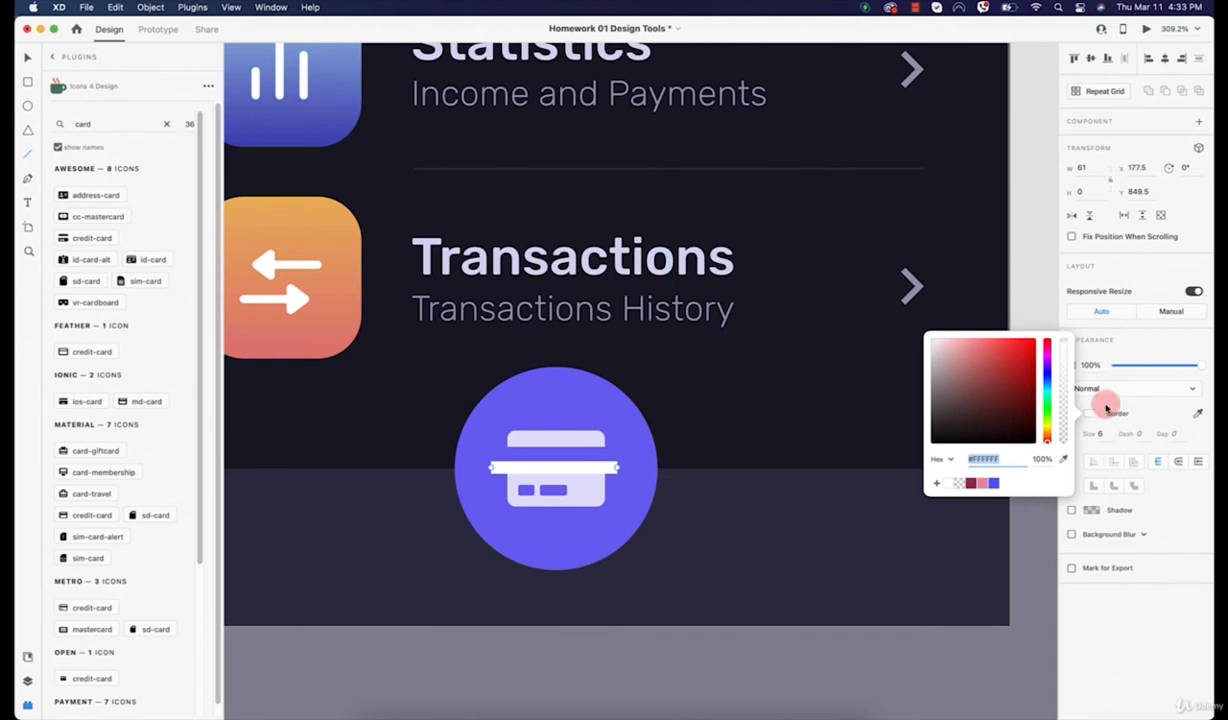
left_click(1178, 462)
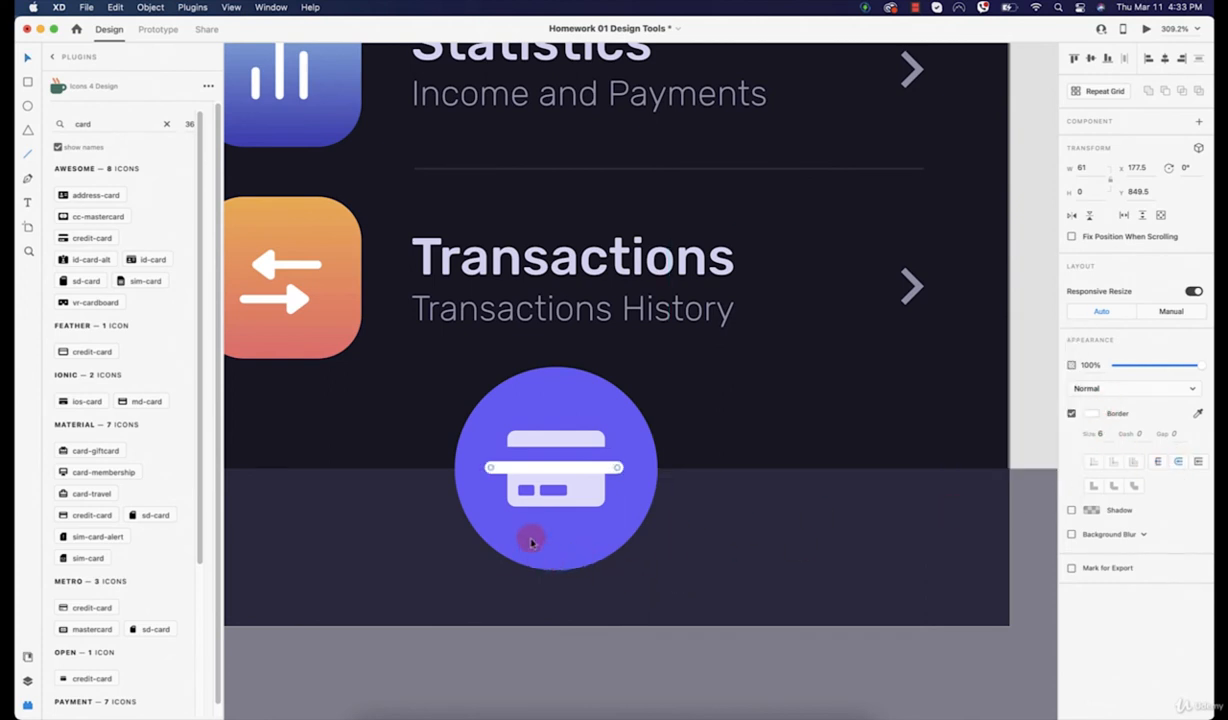
scroll(529, 501, "up", 5)
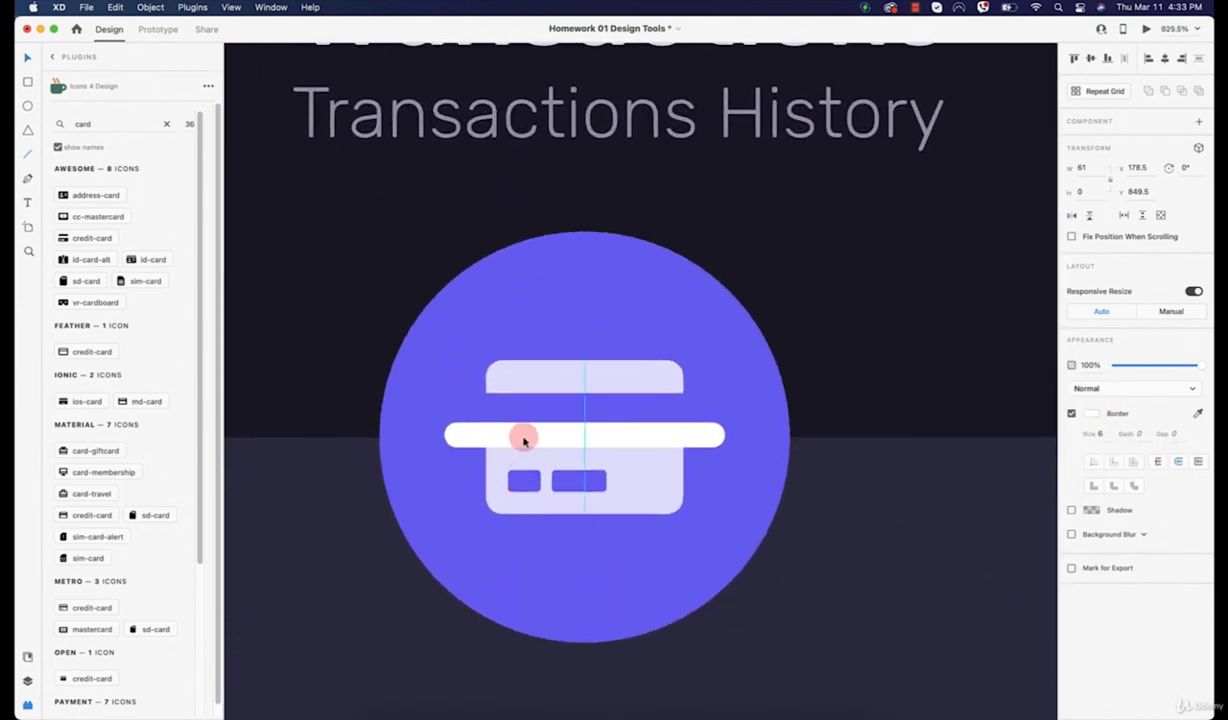
Step: Lower the line's opacity to 80% and move it up to Y 847.5, against the card's lower part
left_click_drag(1165, 364, 1190, 366)
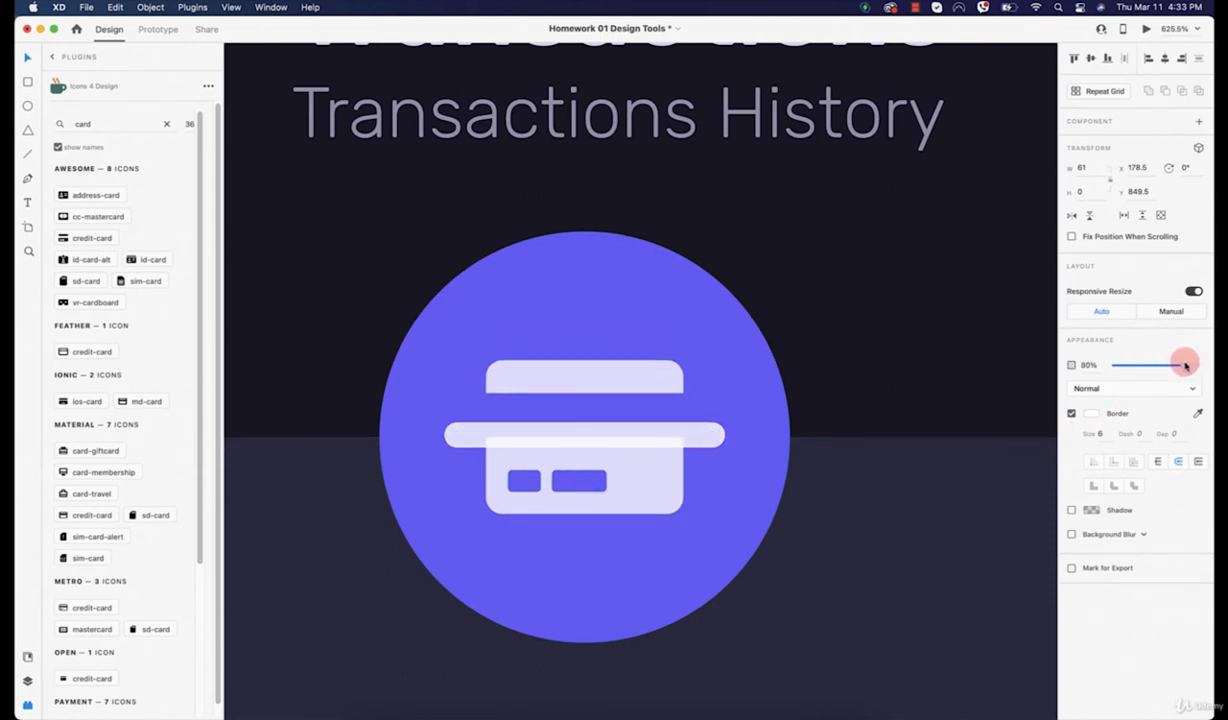
left_click_drag(549, 435, 551, 425)
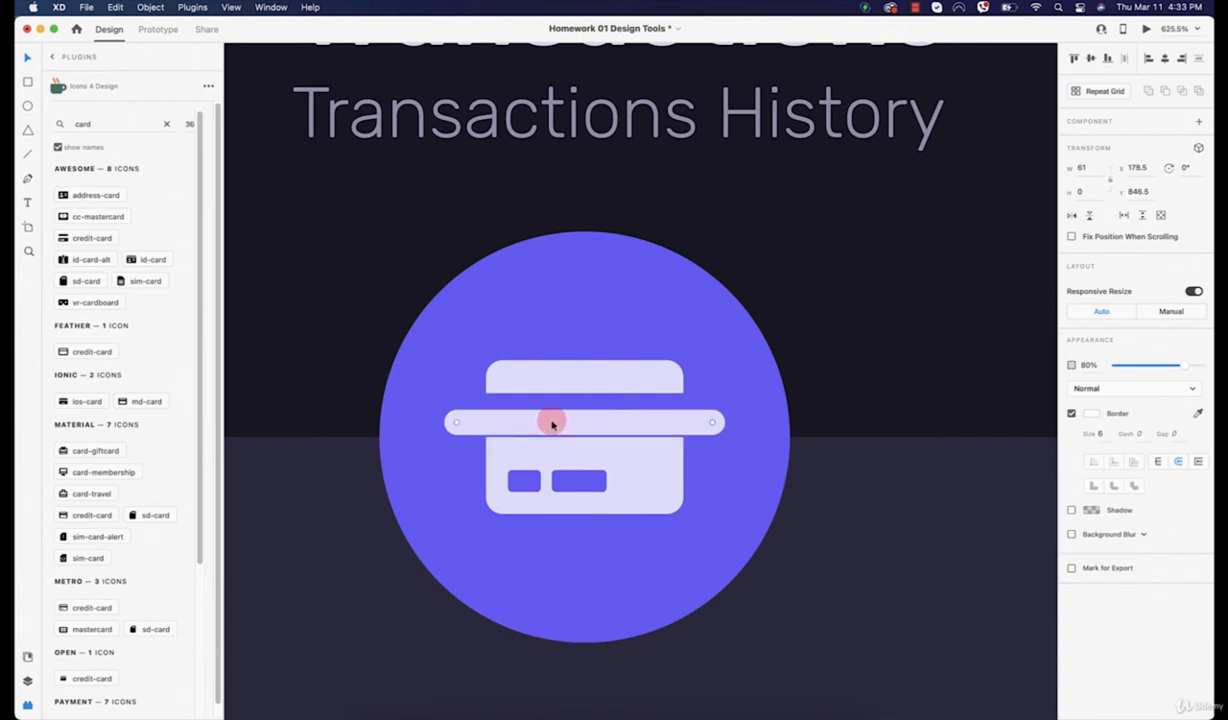
scroll(552, 420, "up", 5)
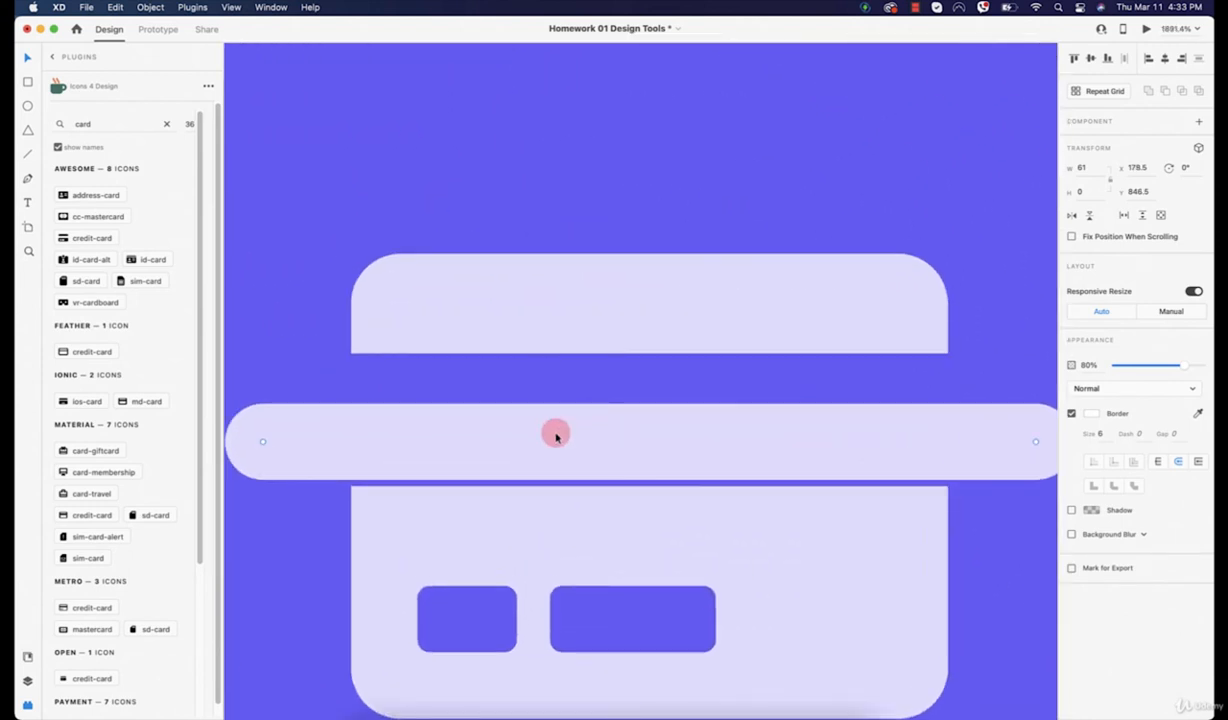
key("Down")
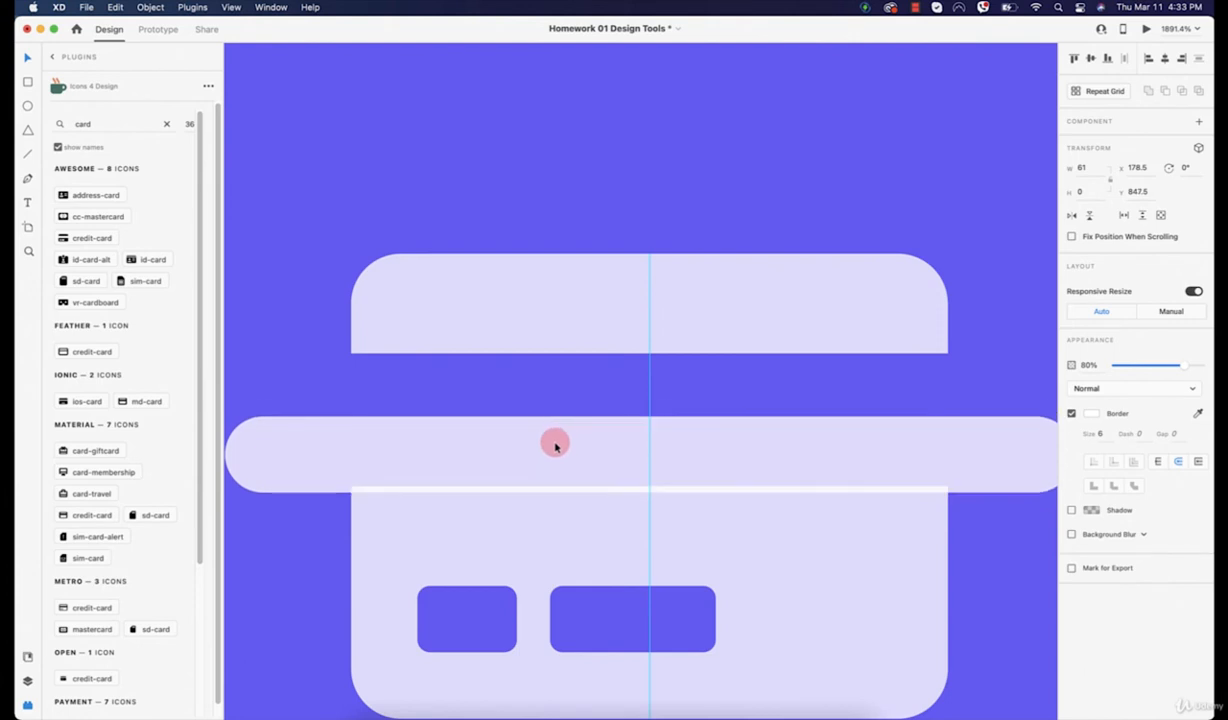
Step: Set both the credit-card icon and the line across it to 100% opacity and select the two together
left_click(650, 520)
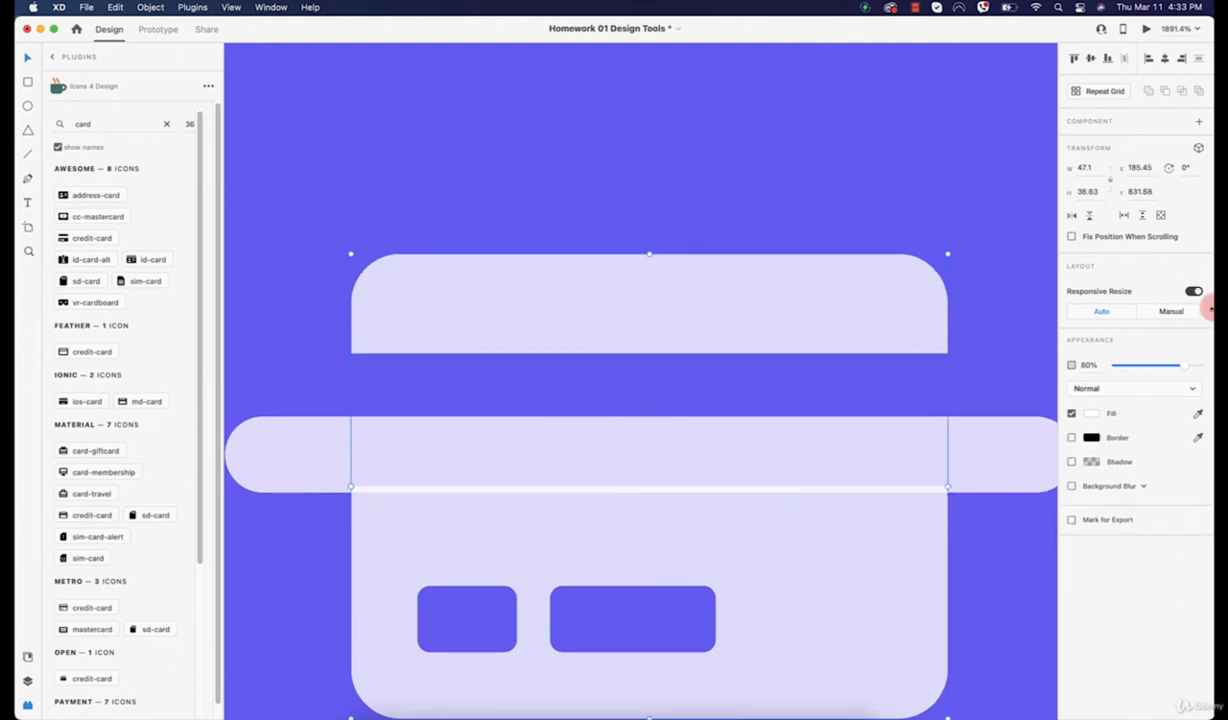
left_click_drag(1180, 366, 1210, 360)
left_click(926, 433)
left_click(808, 530)
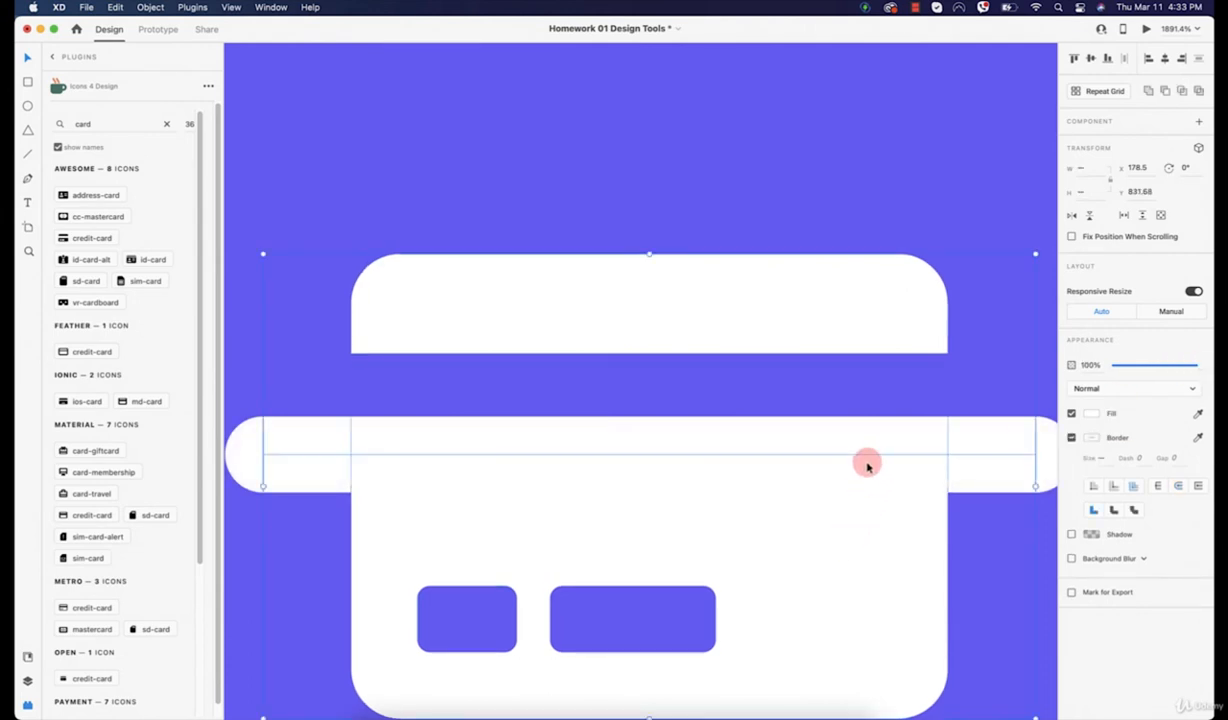
left_click(822, 419)
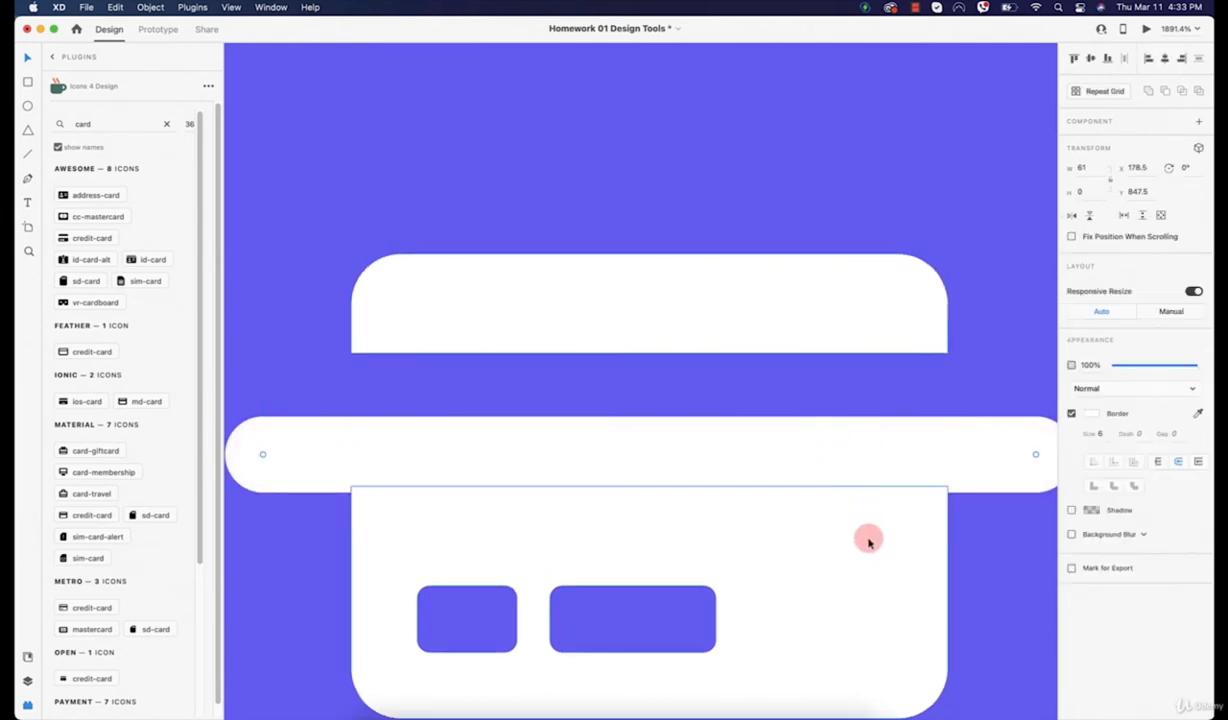
scroll(875, 558, "down", 5)
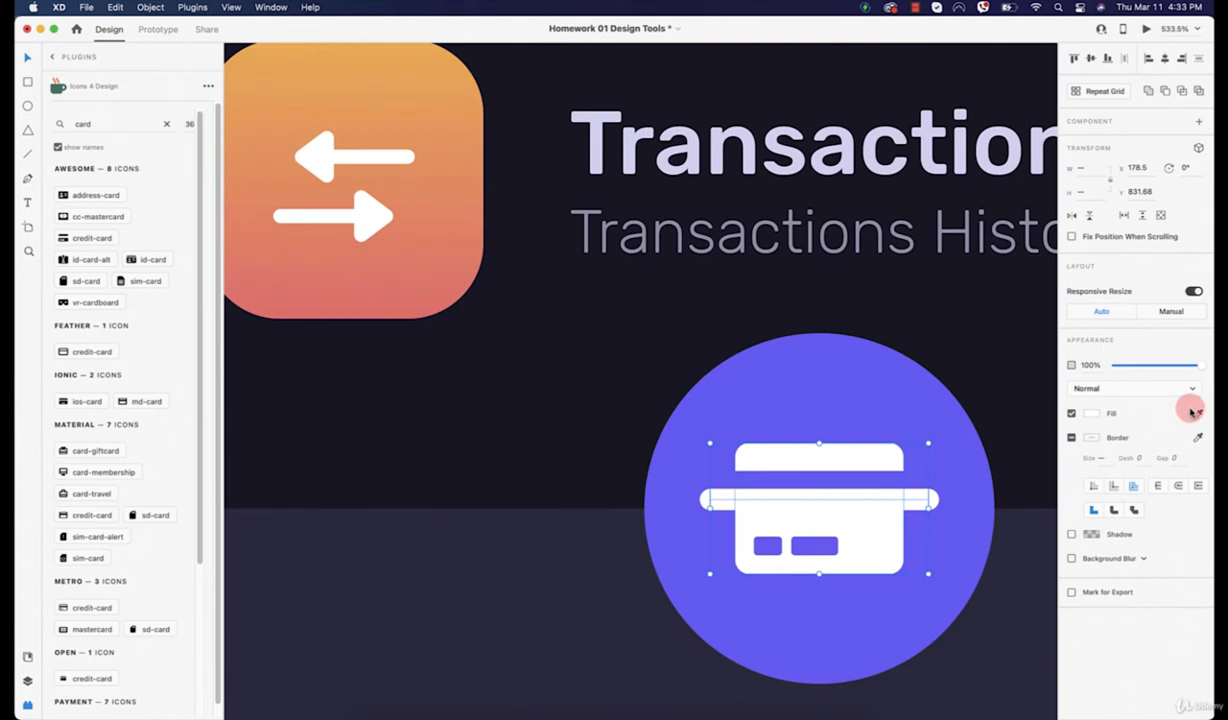
Step: Try recolouring the card icon and its line with fill colours sampled from the canvas, ending with the Pay wallet's pale pink
left_click(1197, 412)
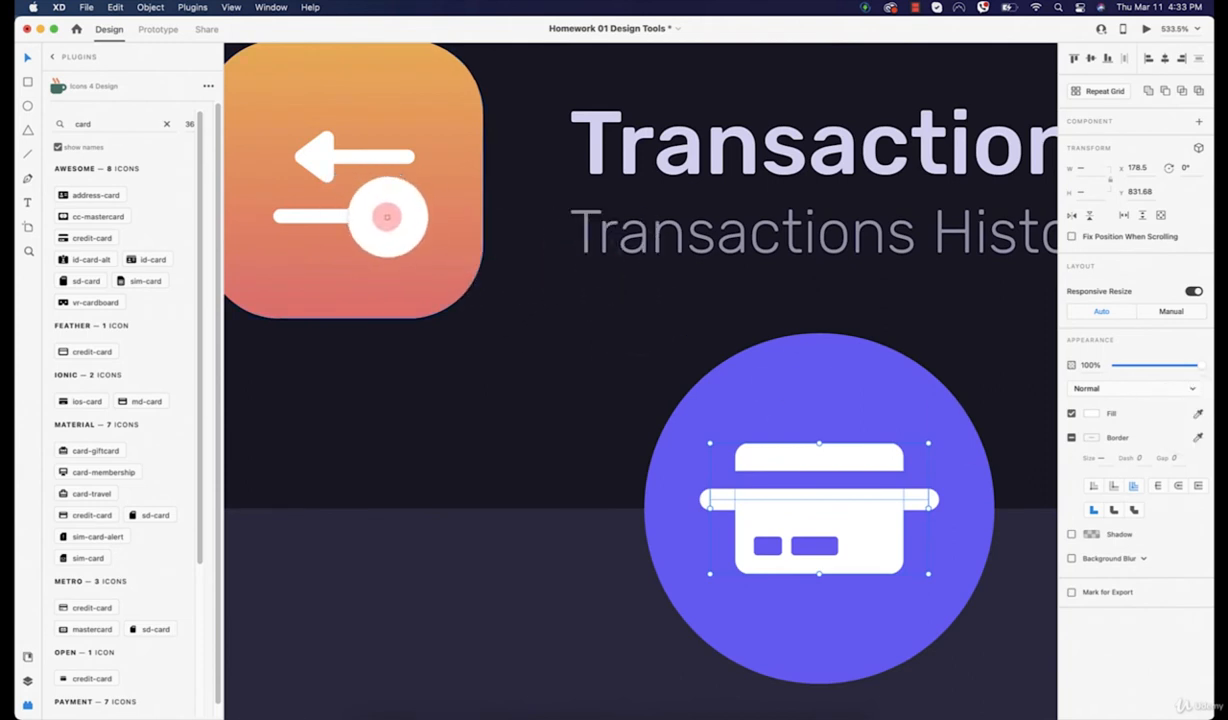
left_click(493, 343)
scroll(493, 343, "down", 5)
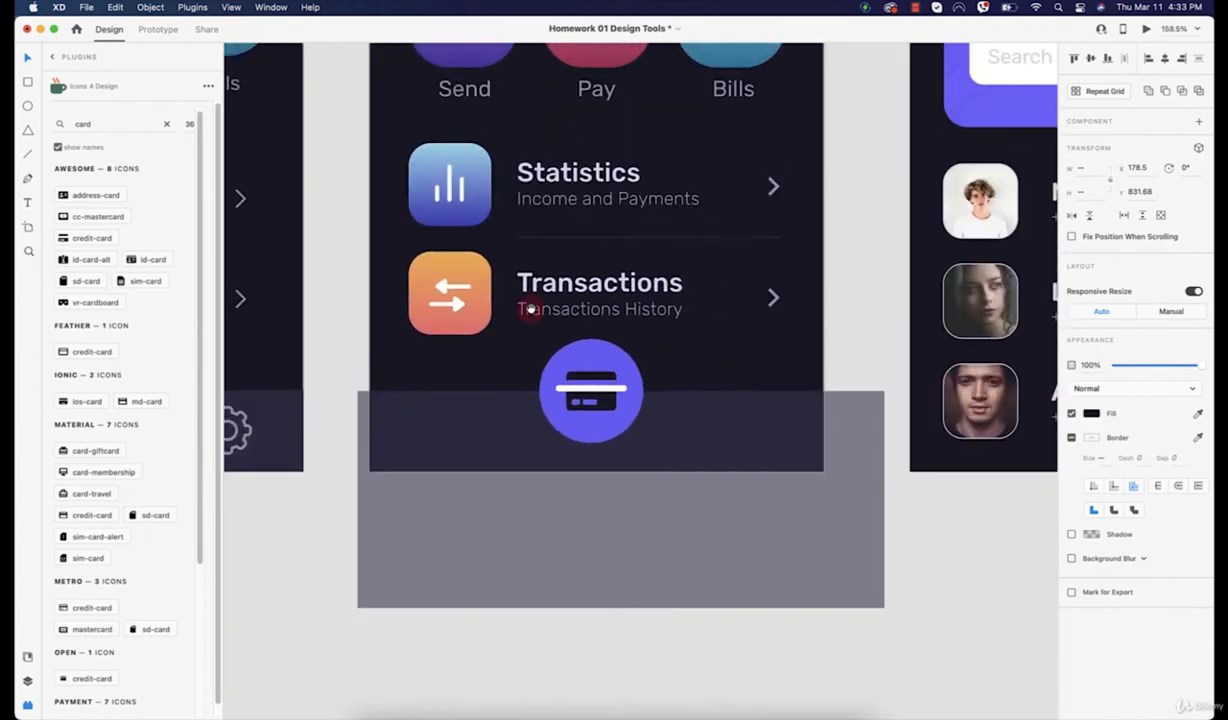
left_click(1197, 413)
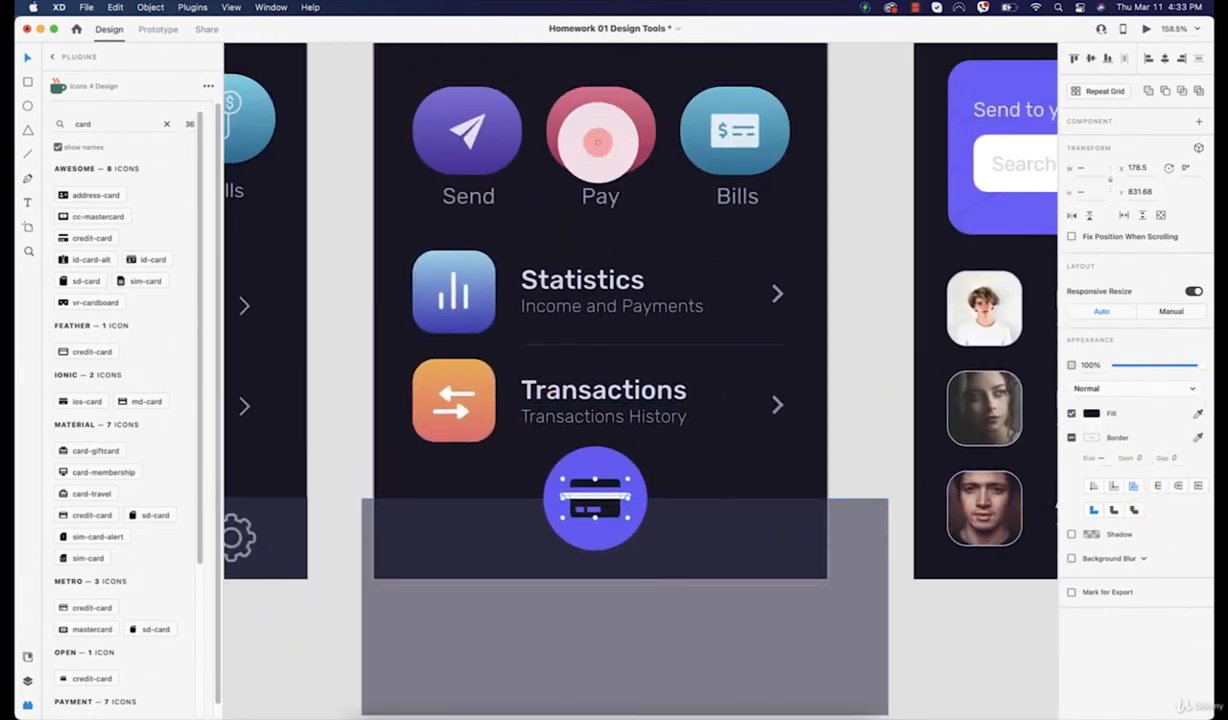
left_click(597, 143)
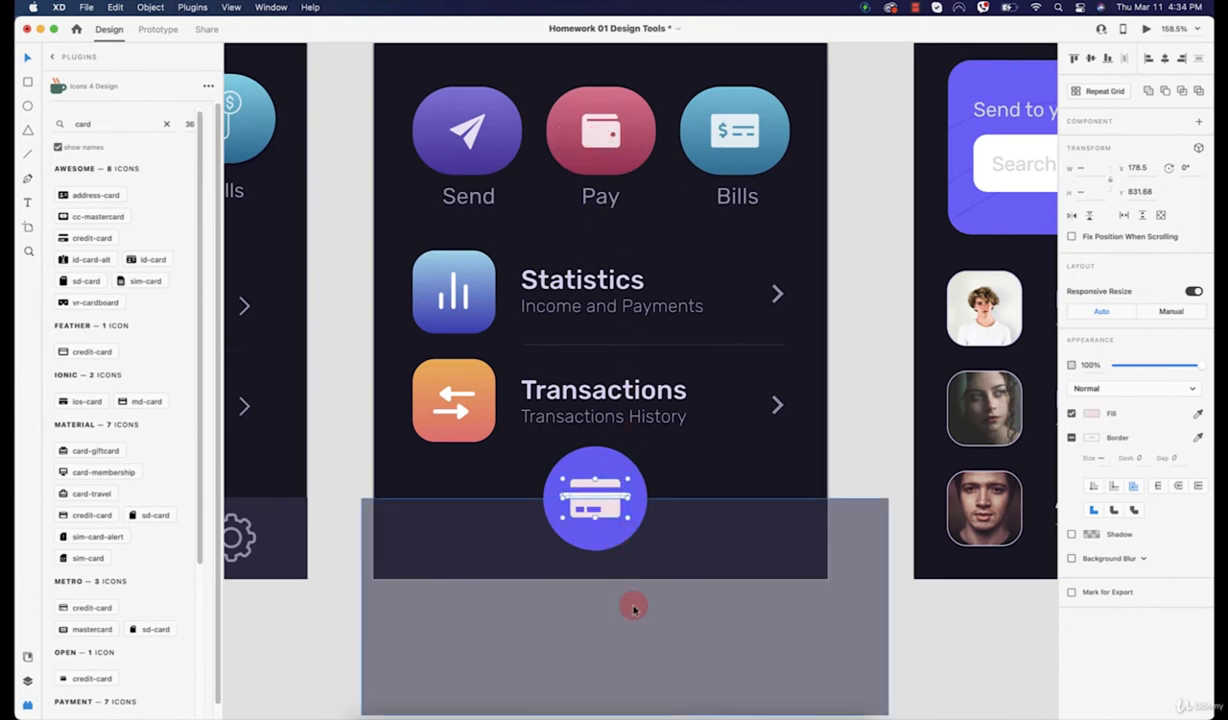
Step: Change the credit-card icon's fill to the neutral light grey #EFEFEF
scroll(617, 551, "up", 5)
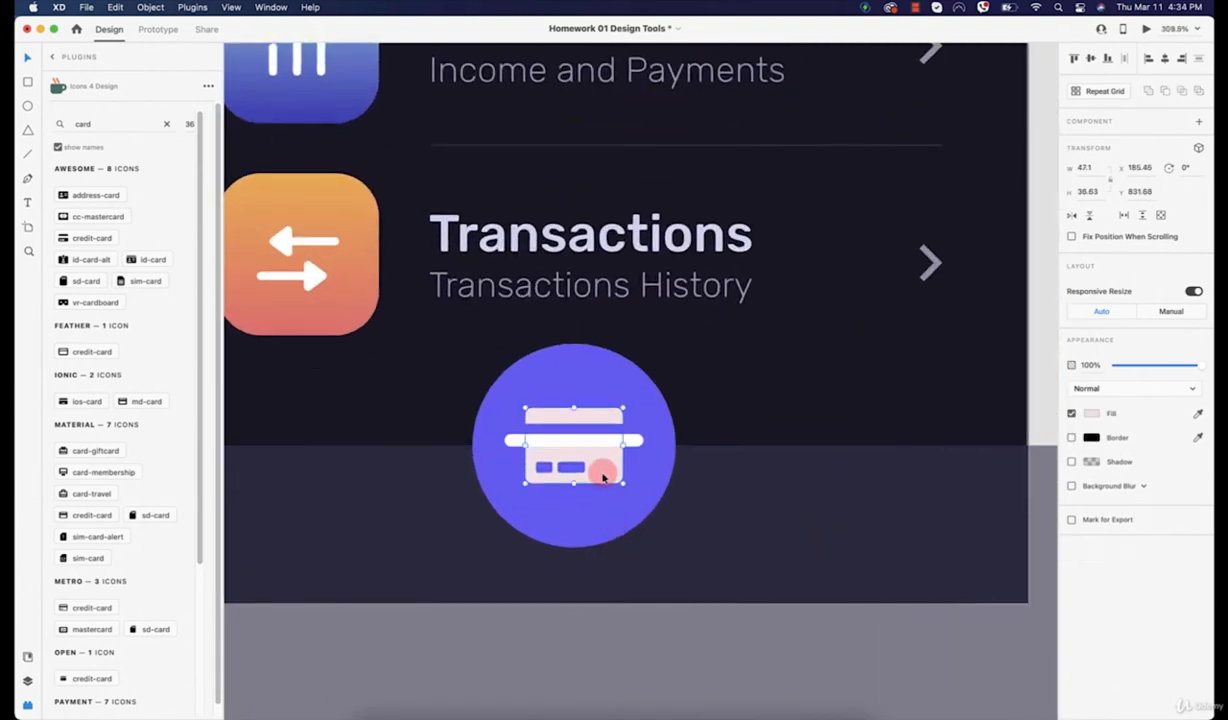
left_click(1088, 413)
left_click_drag(941, 353, 926, 362)
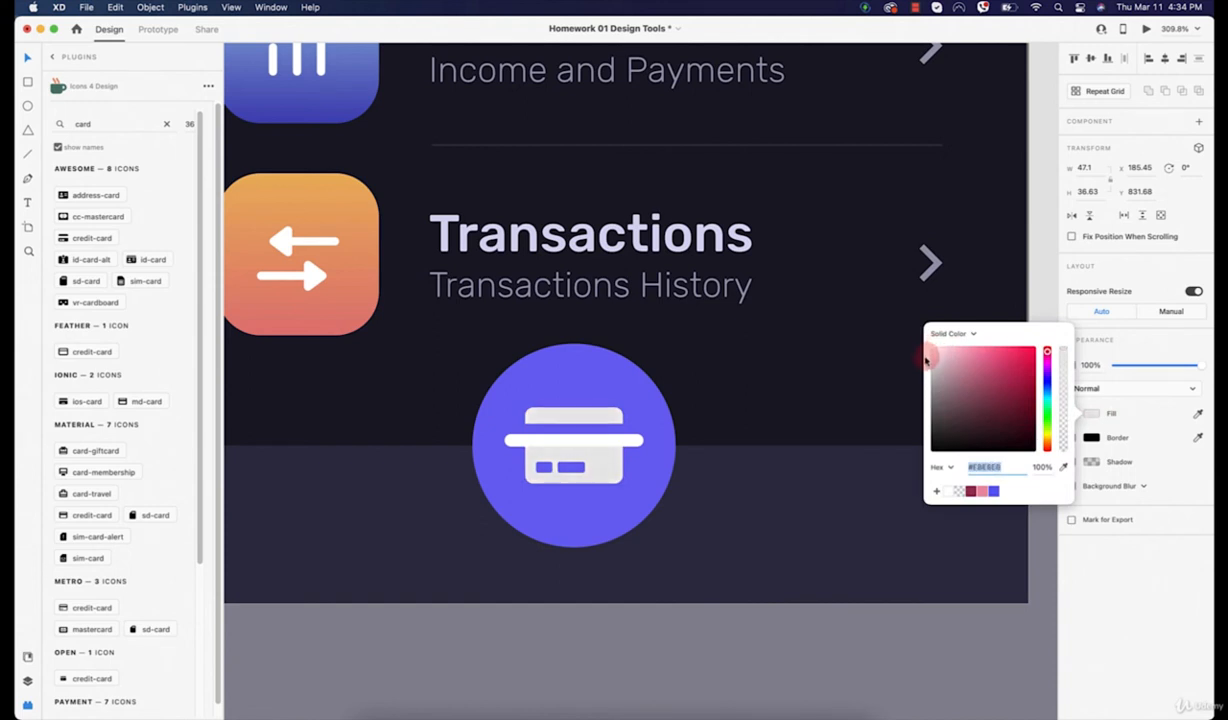
Step: Copy the card icon's #EFEFEF fill value and apply it as the border colour of the line across the card
left_click(620, 439)
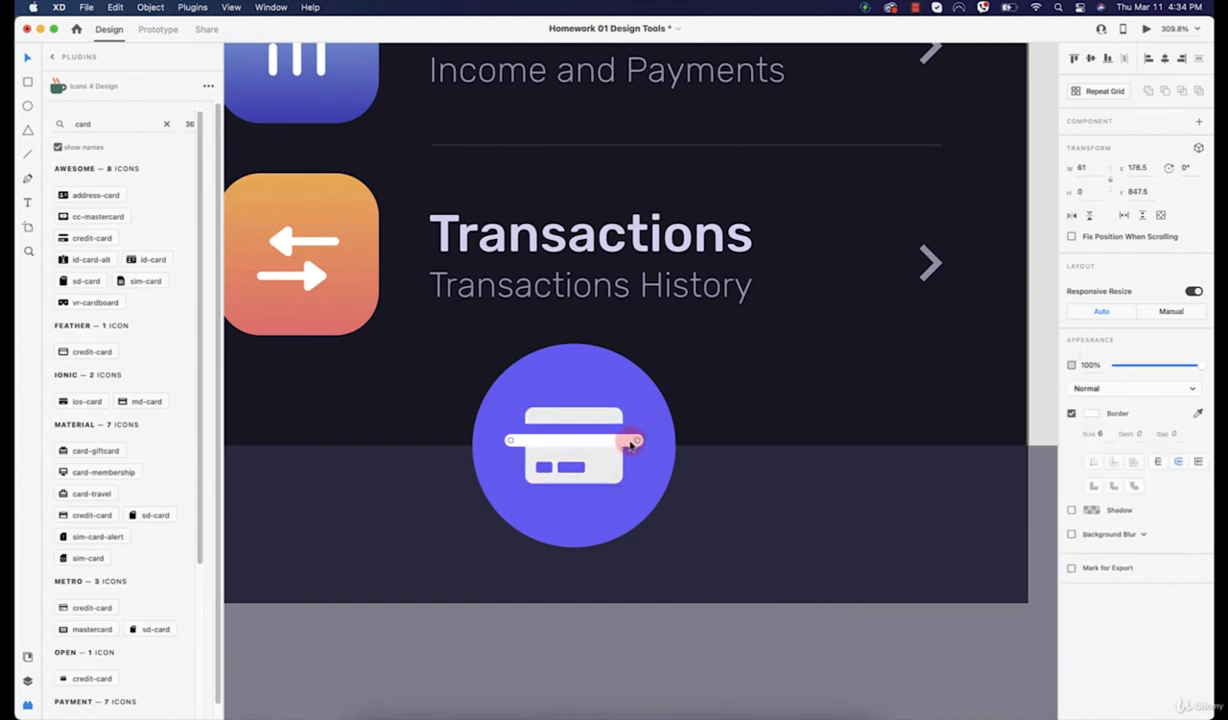
left_click(1094, 414)
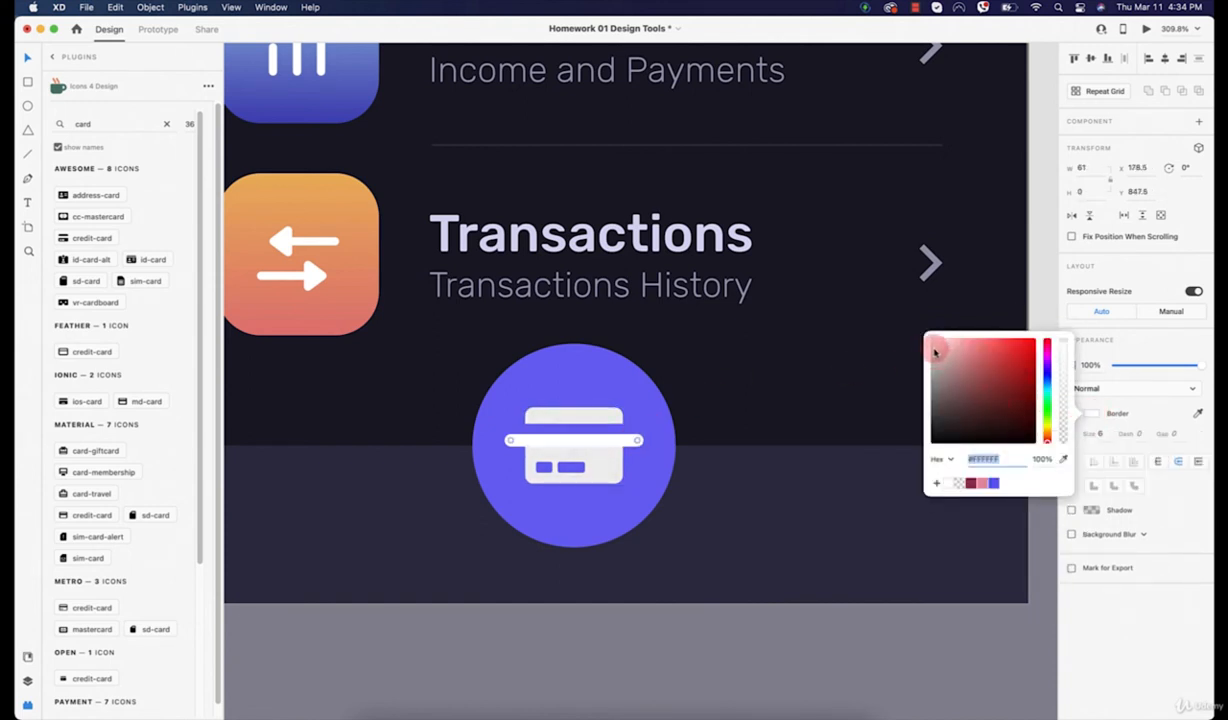
left_click(580, 450)
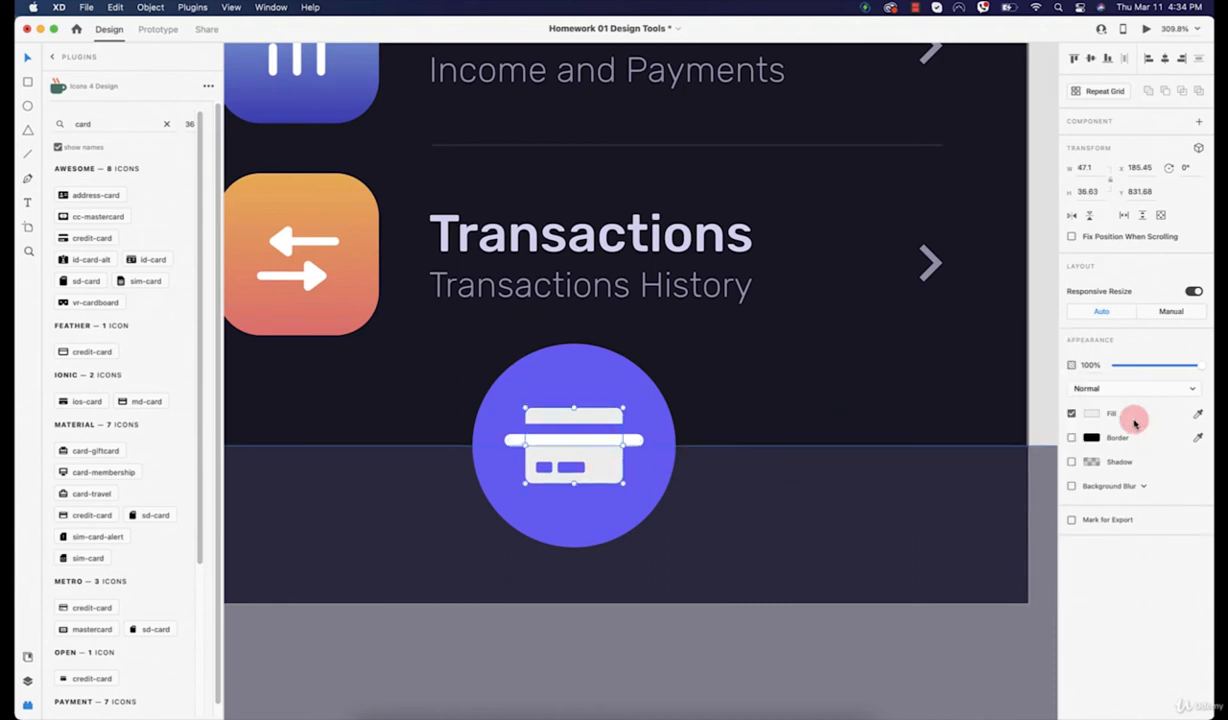
left_click(1092, 414)
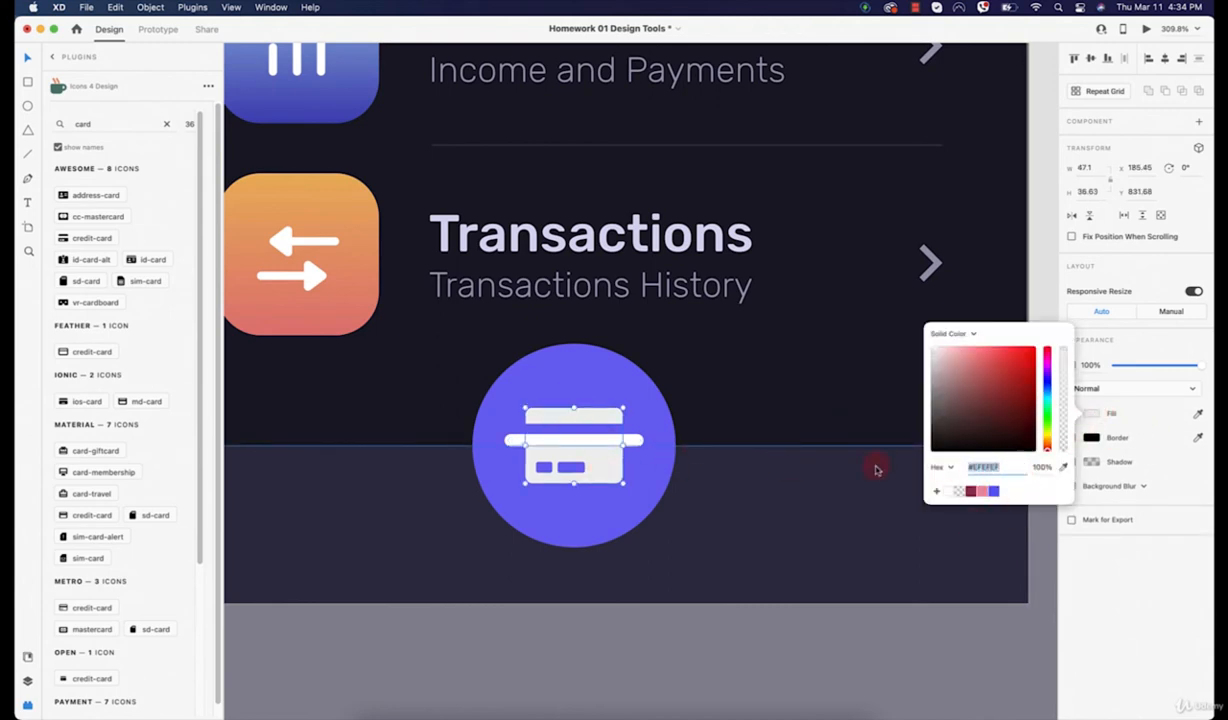
key("super+c")
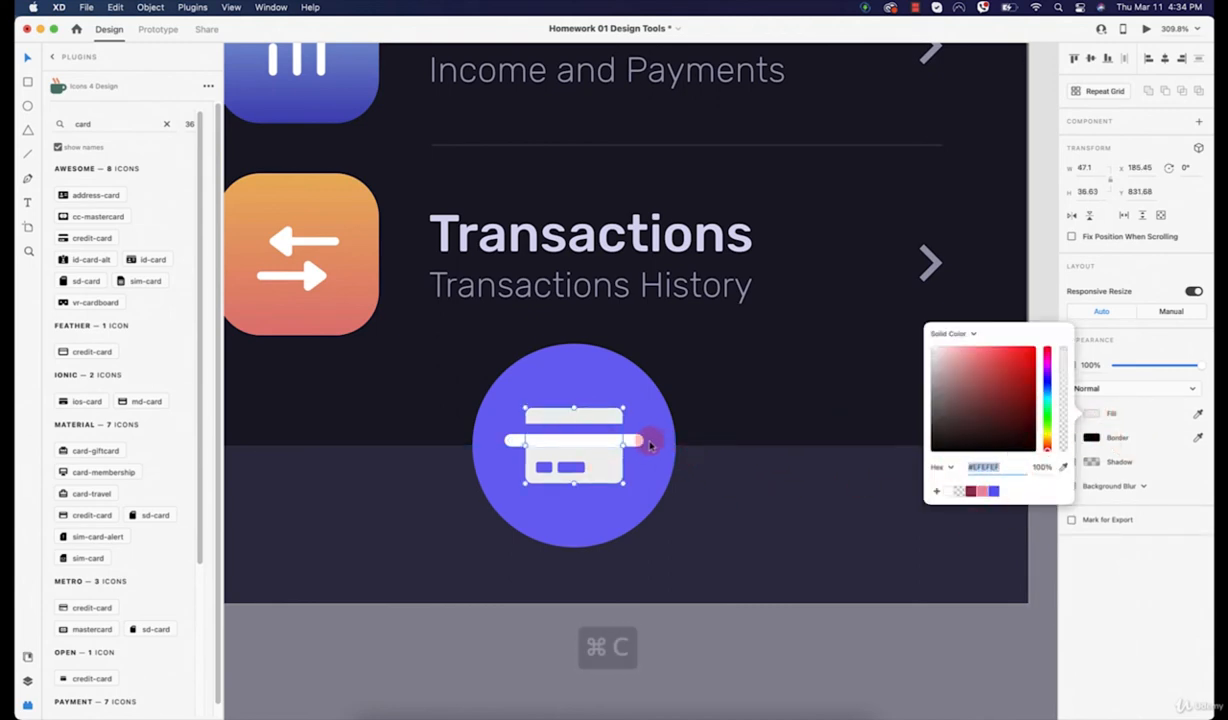
left_click(640, 441)
left_click(1090, 414)
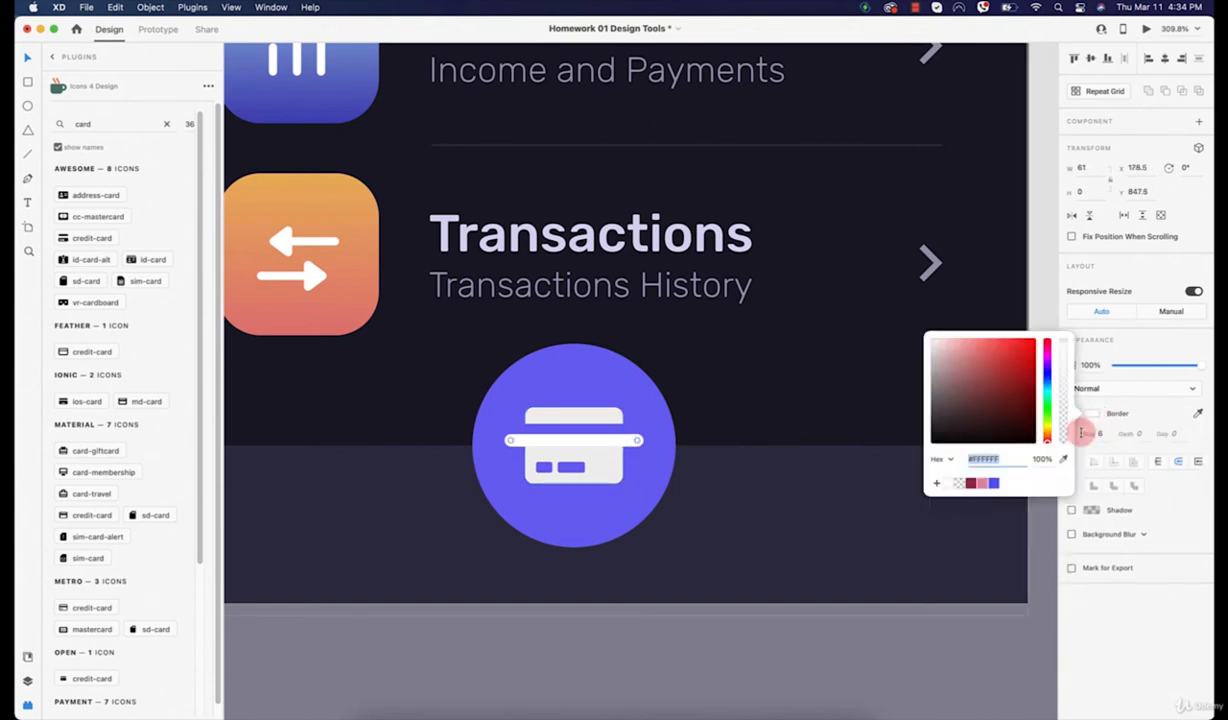
key("super+v")
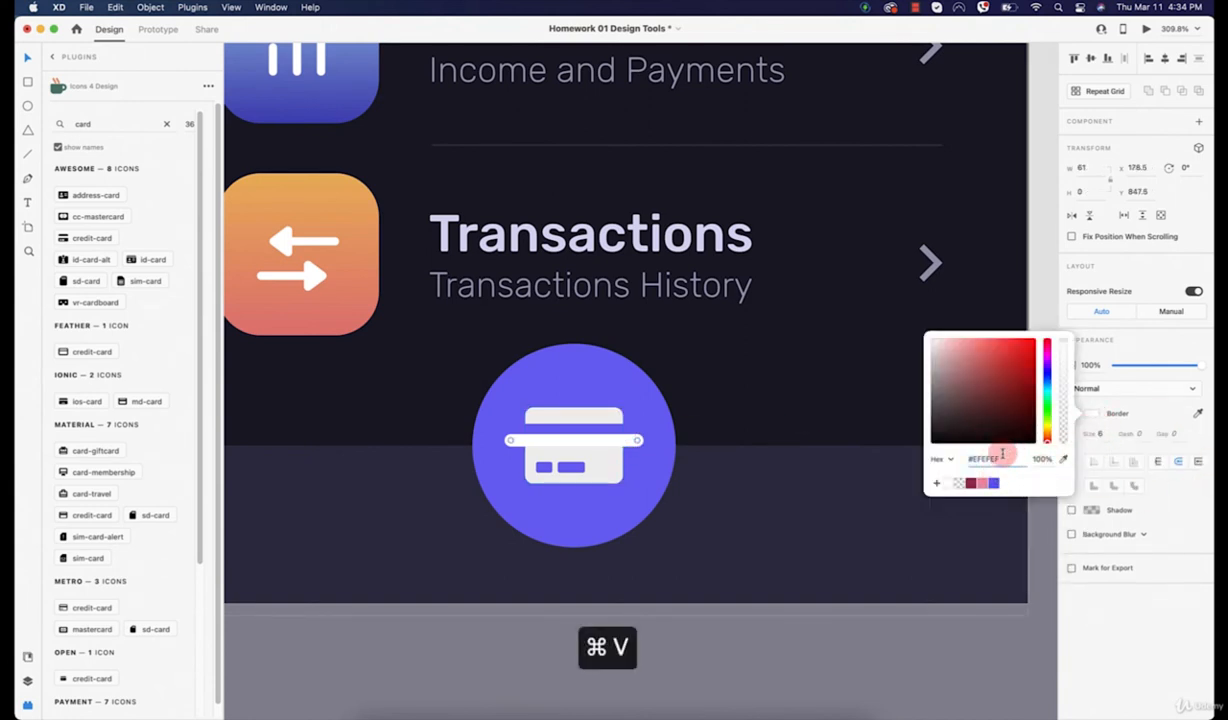
left_click(661, 545)
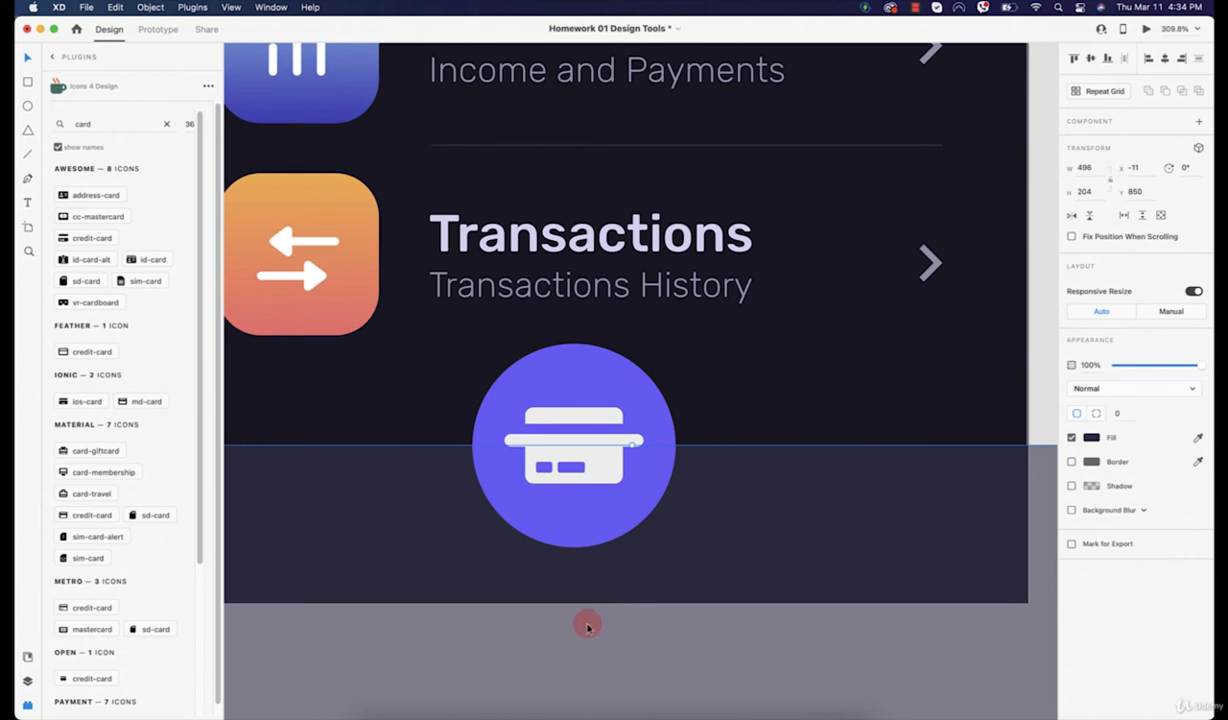
Step: Group the horizontal line and the credit-card icon inside the purple circle
left_click(359, 389)
scroll(360, 398, "down", 10)
left_click_drag(329, 399, 684, 359)
left_click(748, 537)
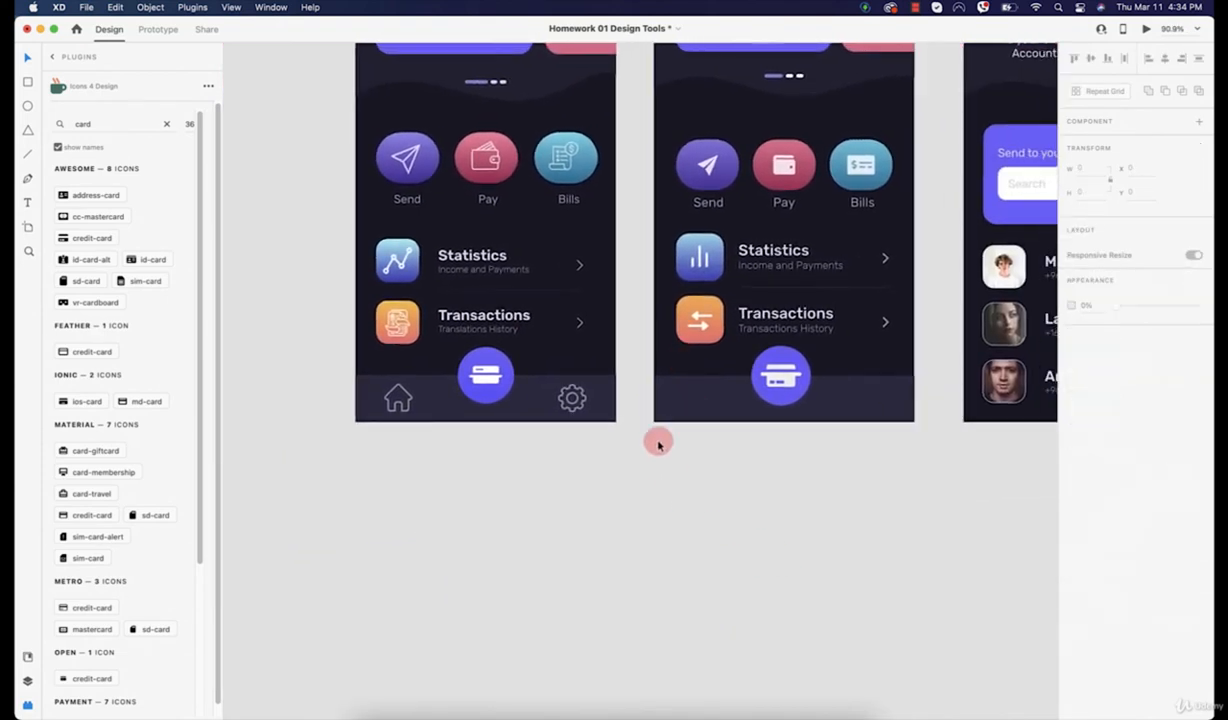
scroll(659, 416, "up", 10)
left_click_drag(896, 318, 641, 378)
scroll(742, 369, "up", 6)
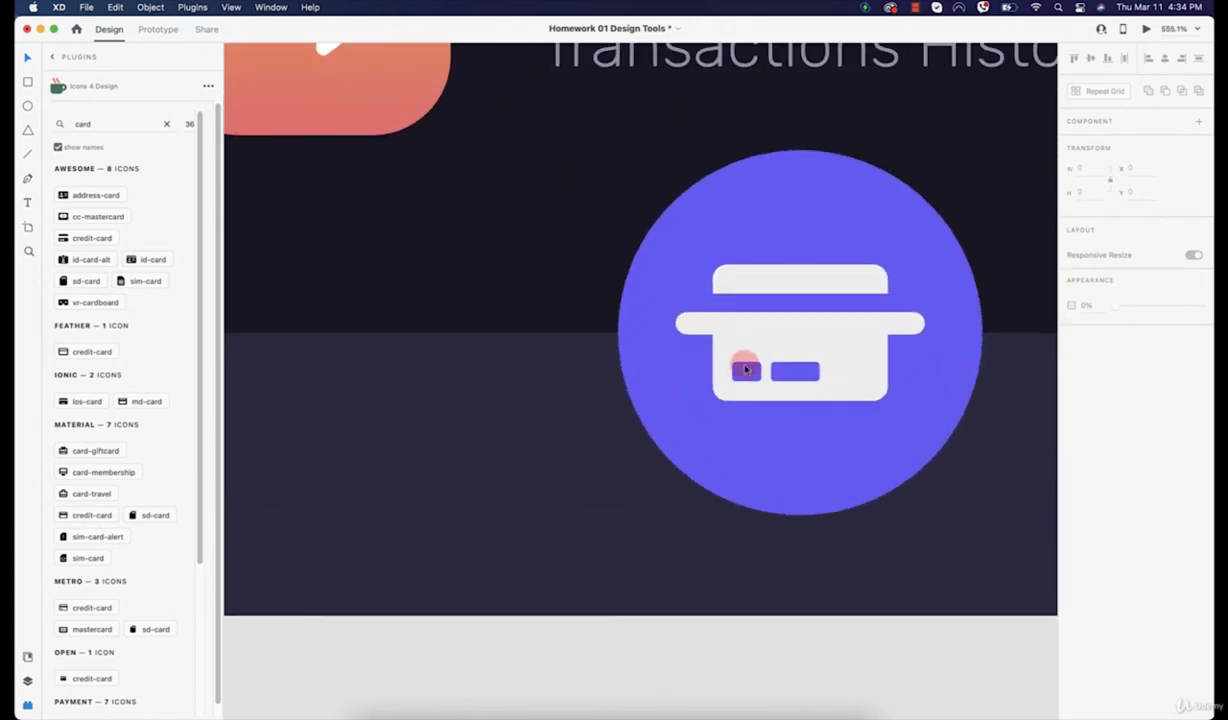
left_click(754, 326)
left_click(768, 287, "shift")
right_click(768, 285)
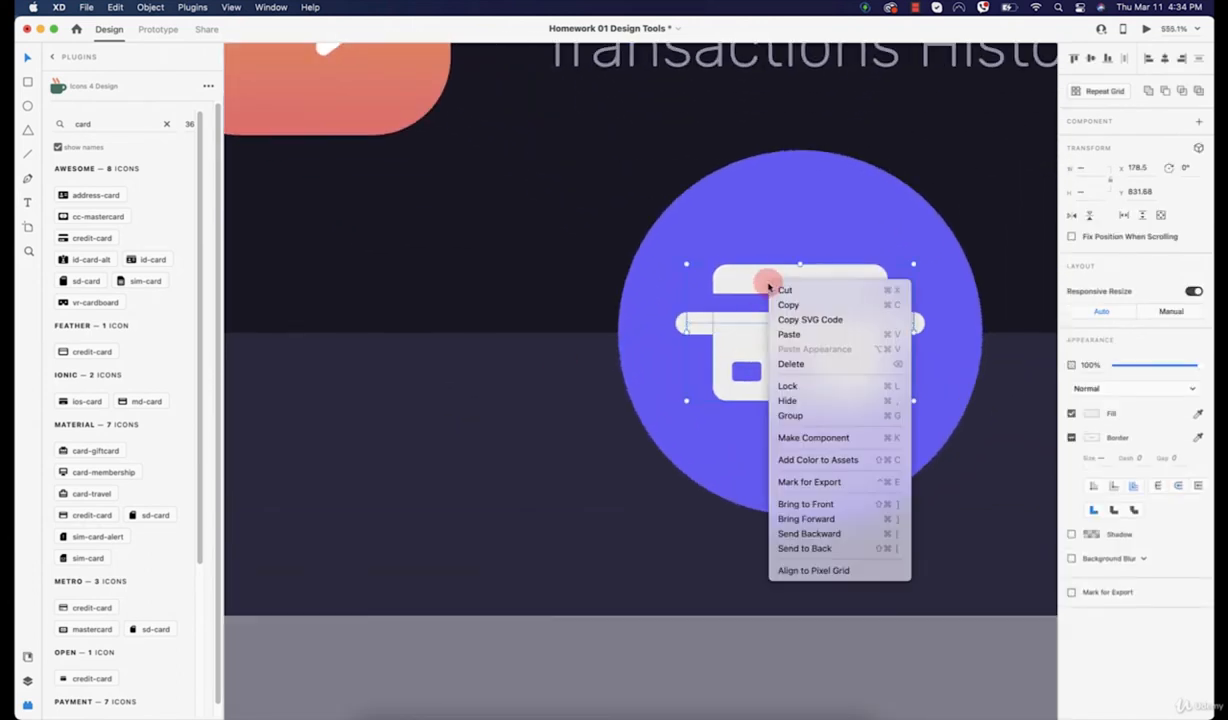
left_click(795, 414)
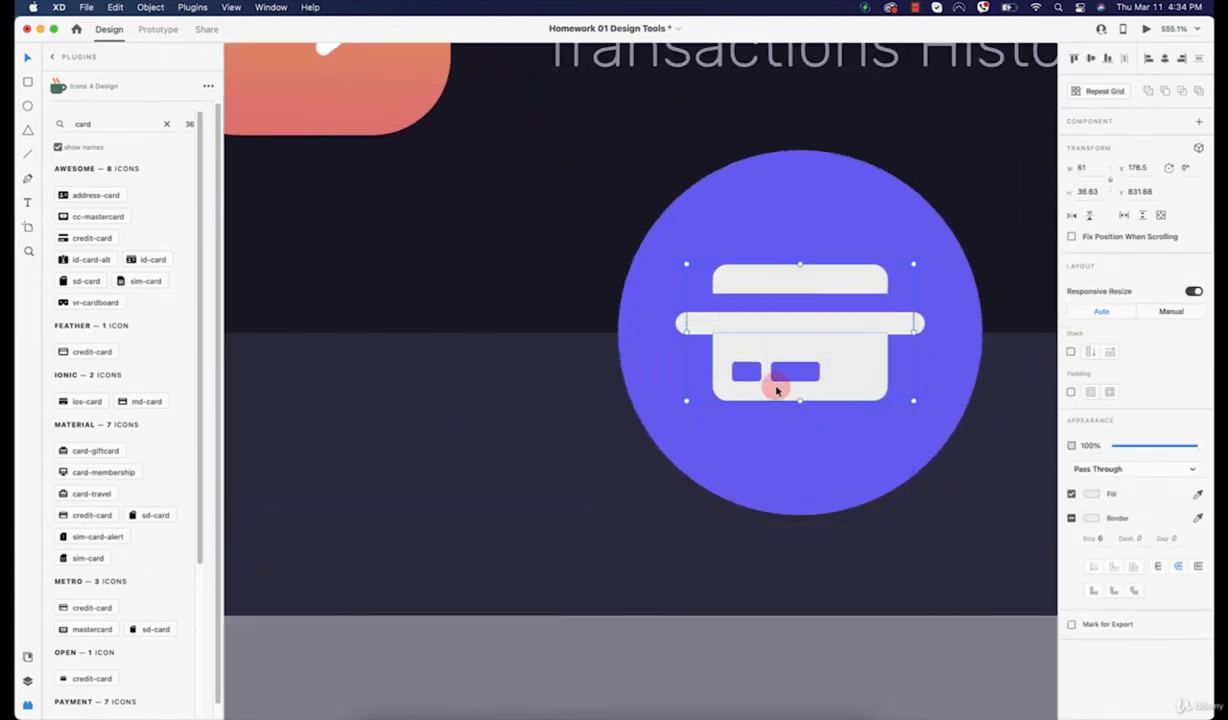
Step: Scale the grouped card-scan icon down slightly inside the purple circle and deselect it
left_click_drag(912, 403, 890, 397)
left_click(923, 622)
scroll(924, 628, "down", 6)
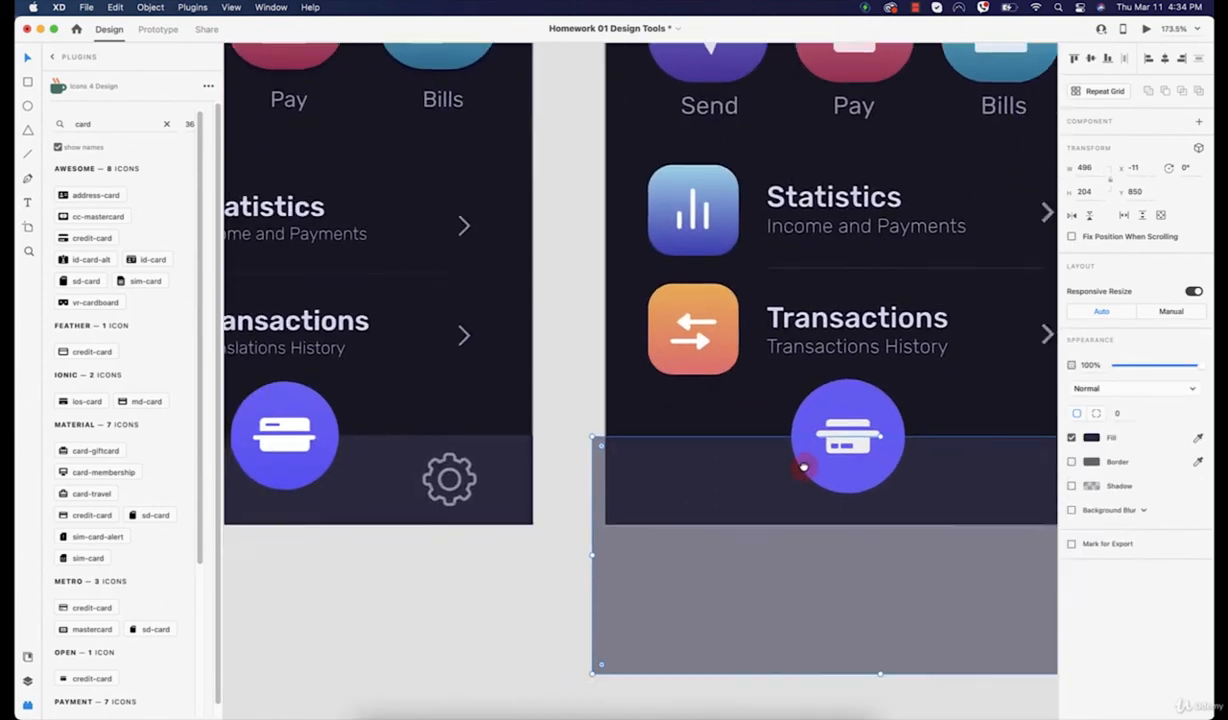
scroll(803, 467, "down", 3)
left_click(831, 633)
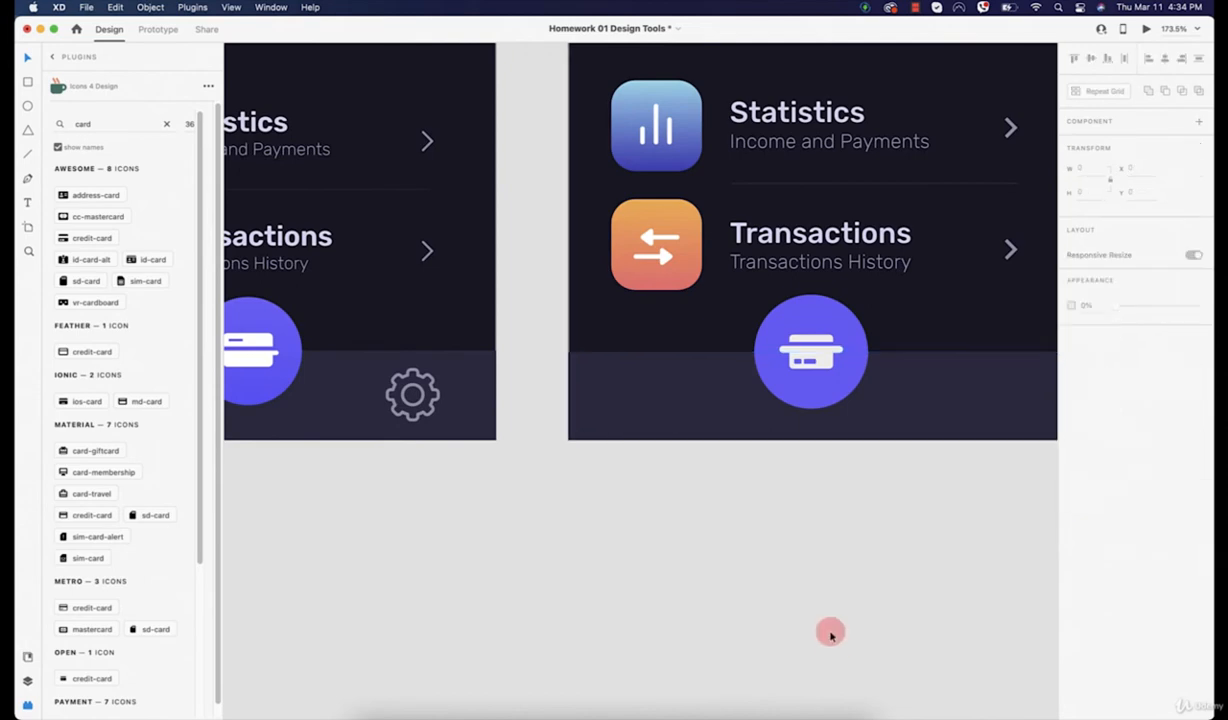
Step: Search the icon library for "home" and insert the Material home icon
scroll(800, 600, "down", 3)
scroll(720, 480, "down", 3)
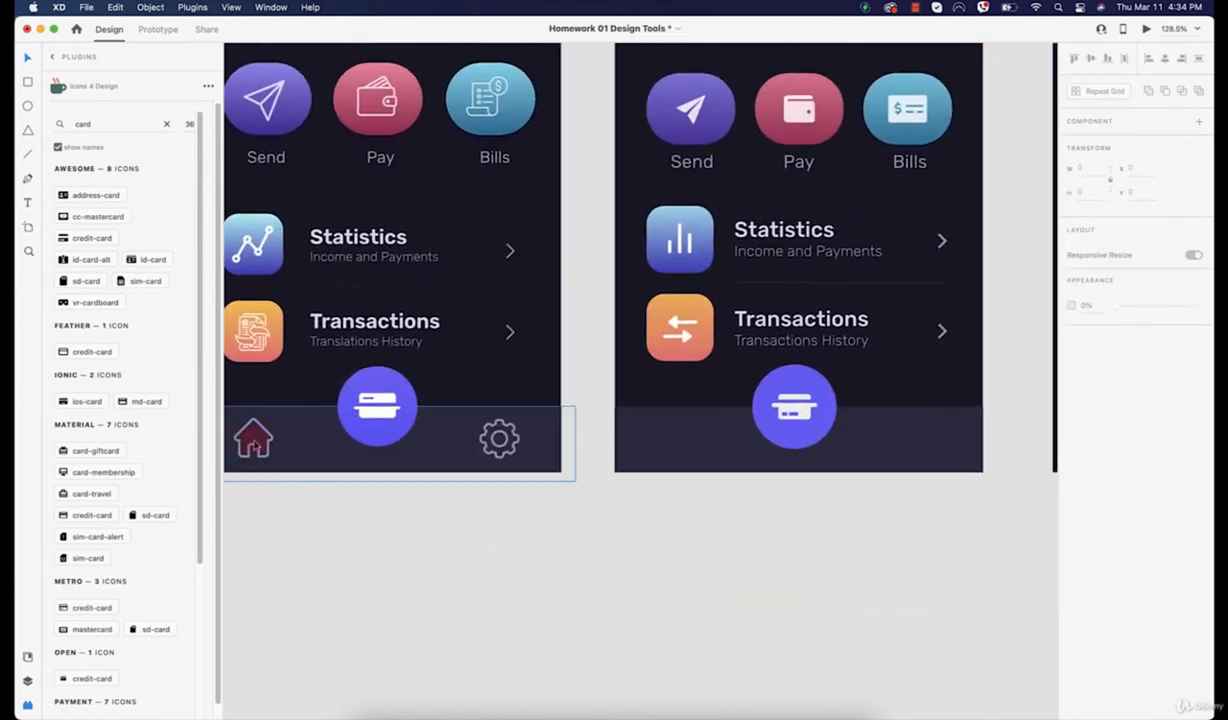
left_click(164, 123)
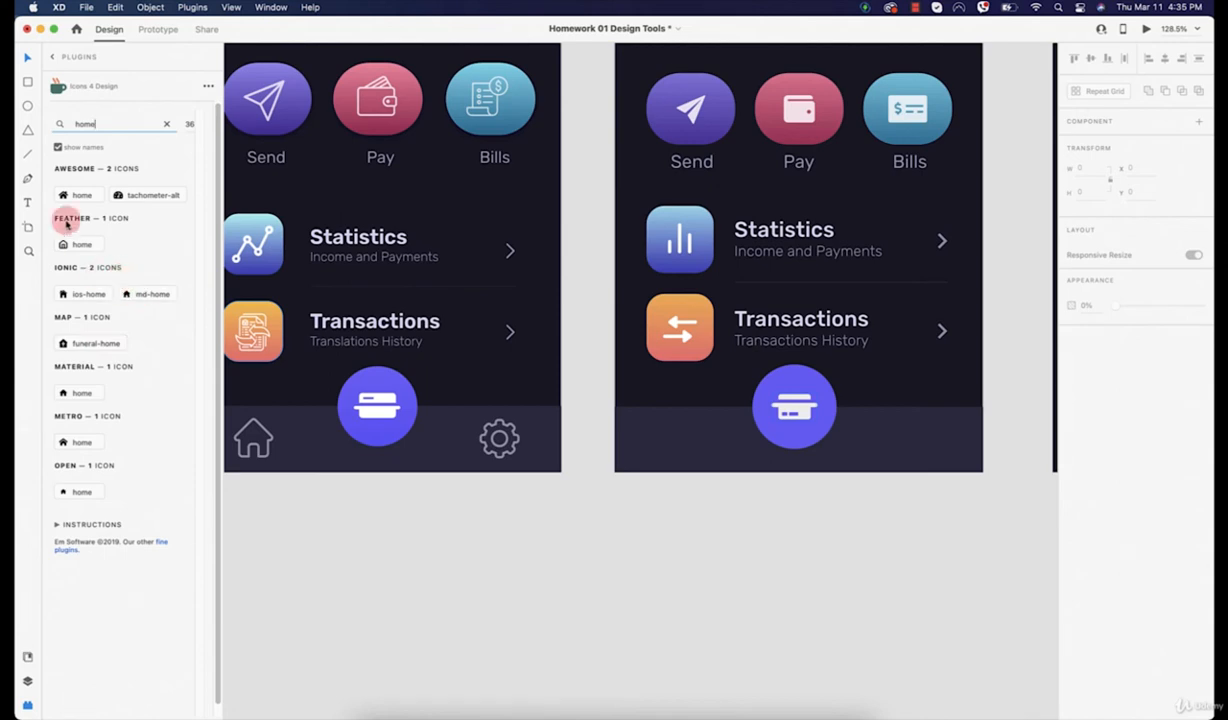
left_click(70, 393)
scroll(735, 380, "up", 10)
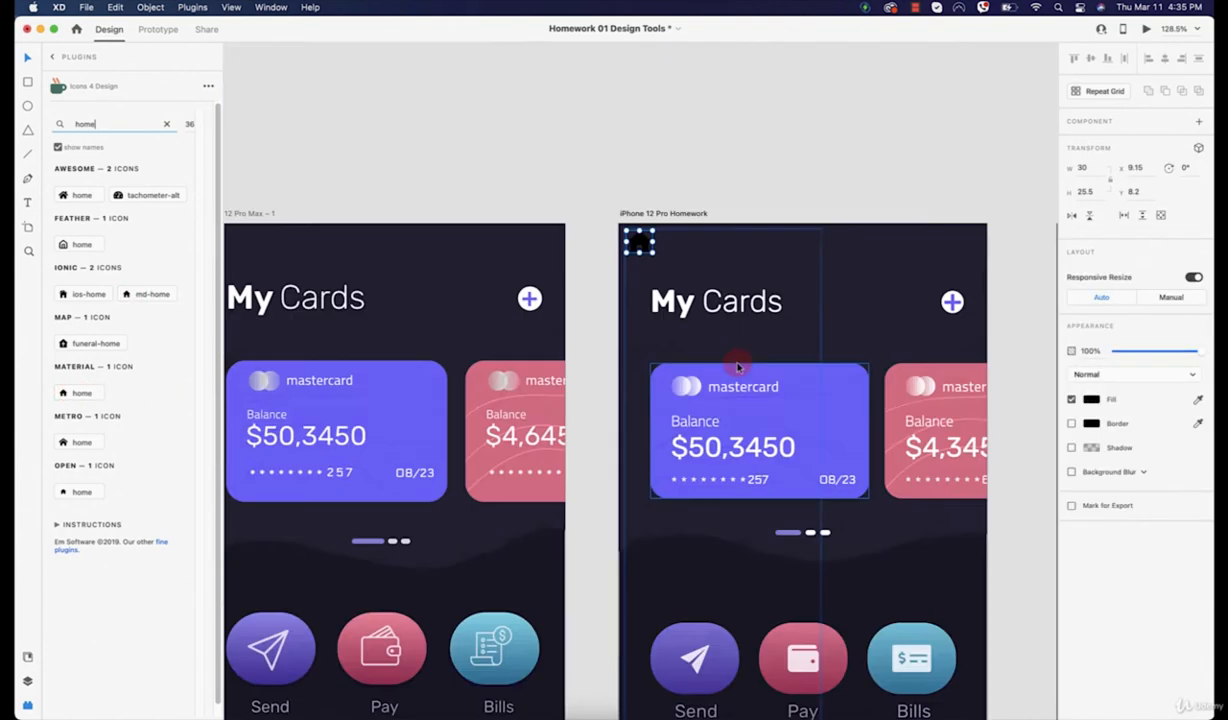
Step: Try to move the home icon down into the bottom navigation bar, and undo the last move
left_click_drag(640, 385, 643, 606)
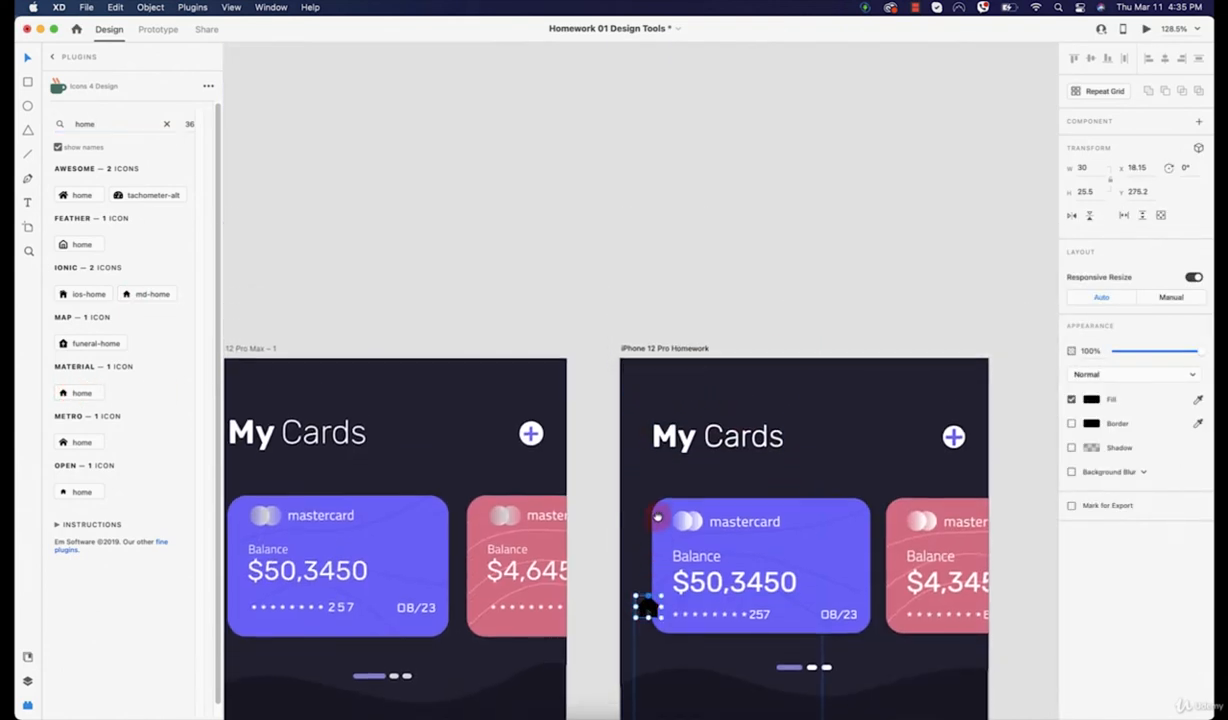
scroll(643, 606, "down", 10)
left_click_drag(673, 90, 688, 605)
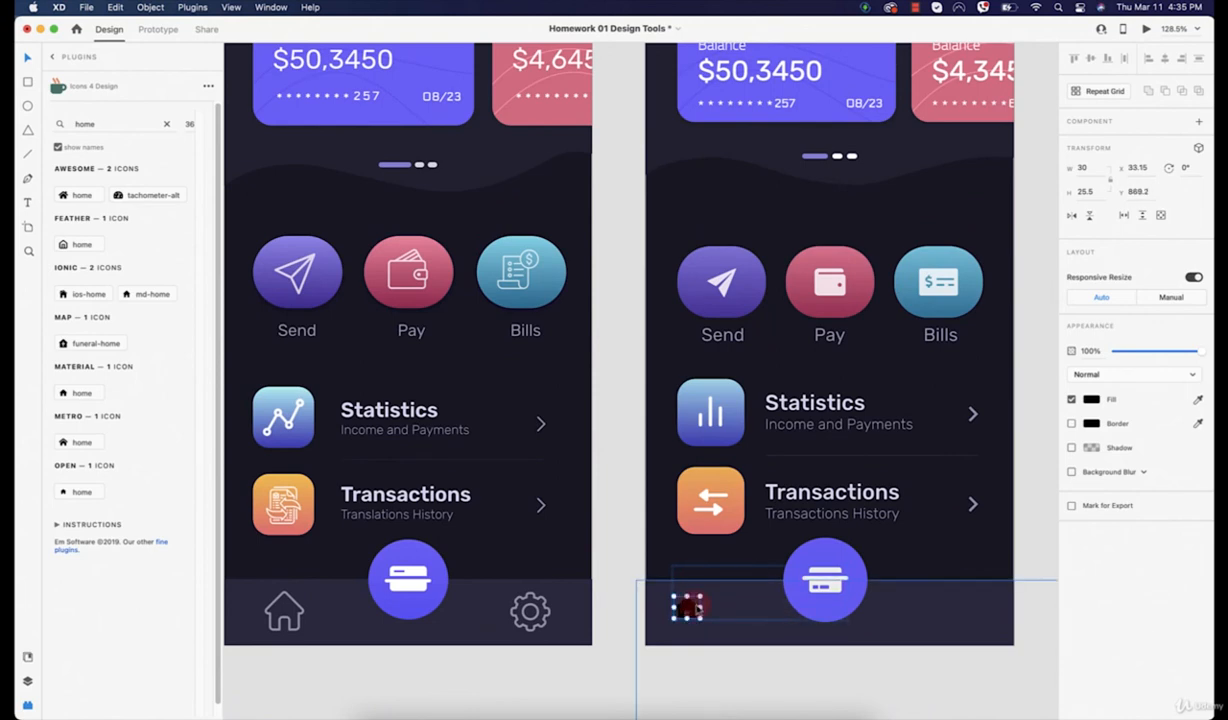
key("super+z")
key("super+z")
key("super+z")
key("super+z")
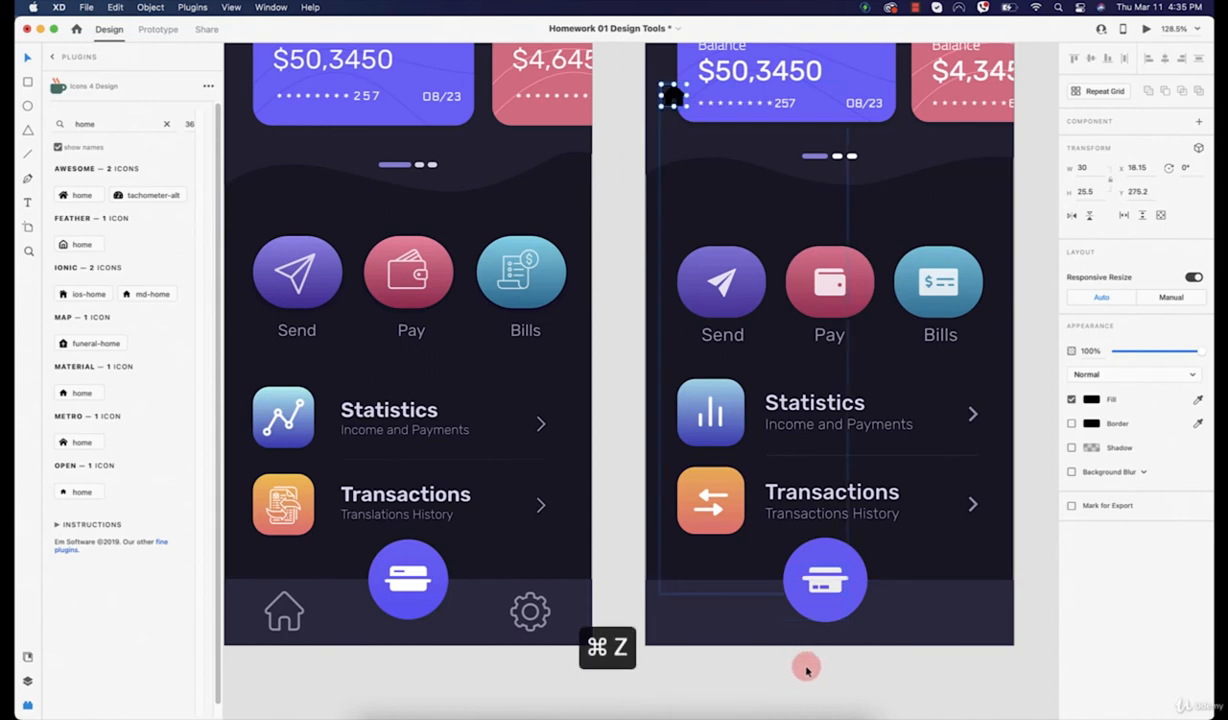
Step: Insert a second Material home icon and delete the first one beside the purple mastercard
left_click(732, 630)
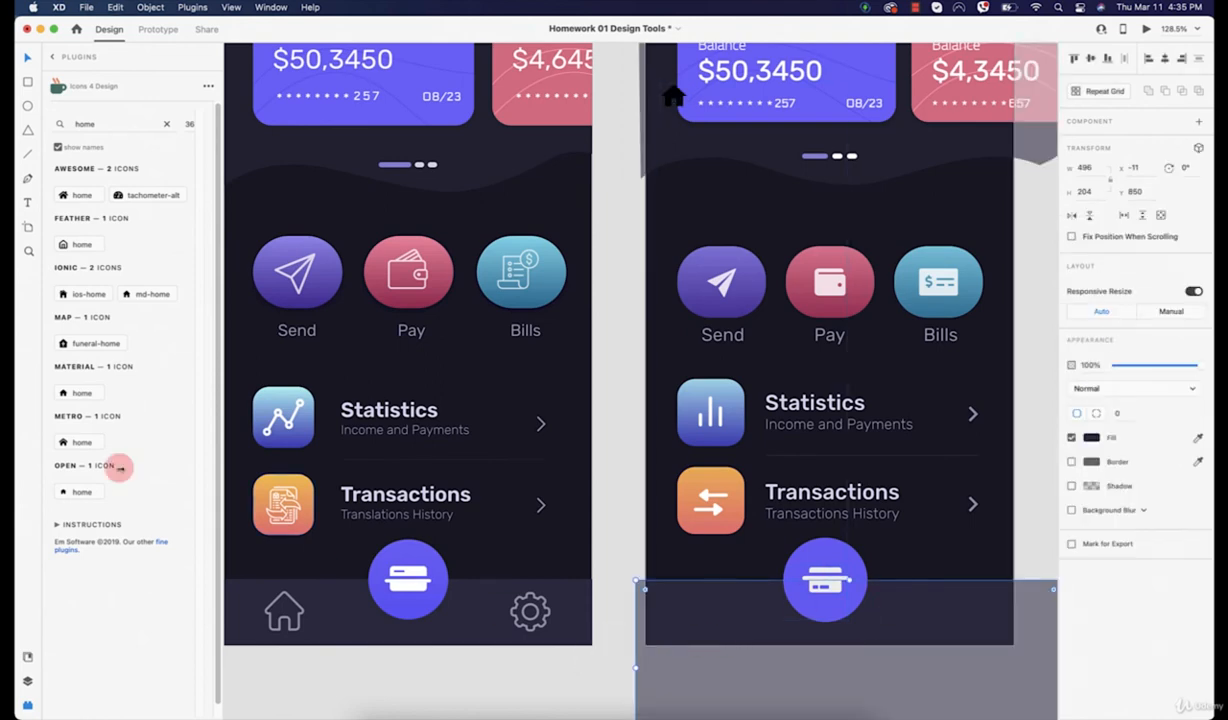
left_click(73, 400)
left_click_drag(765, 620, 280, 335)
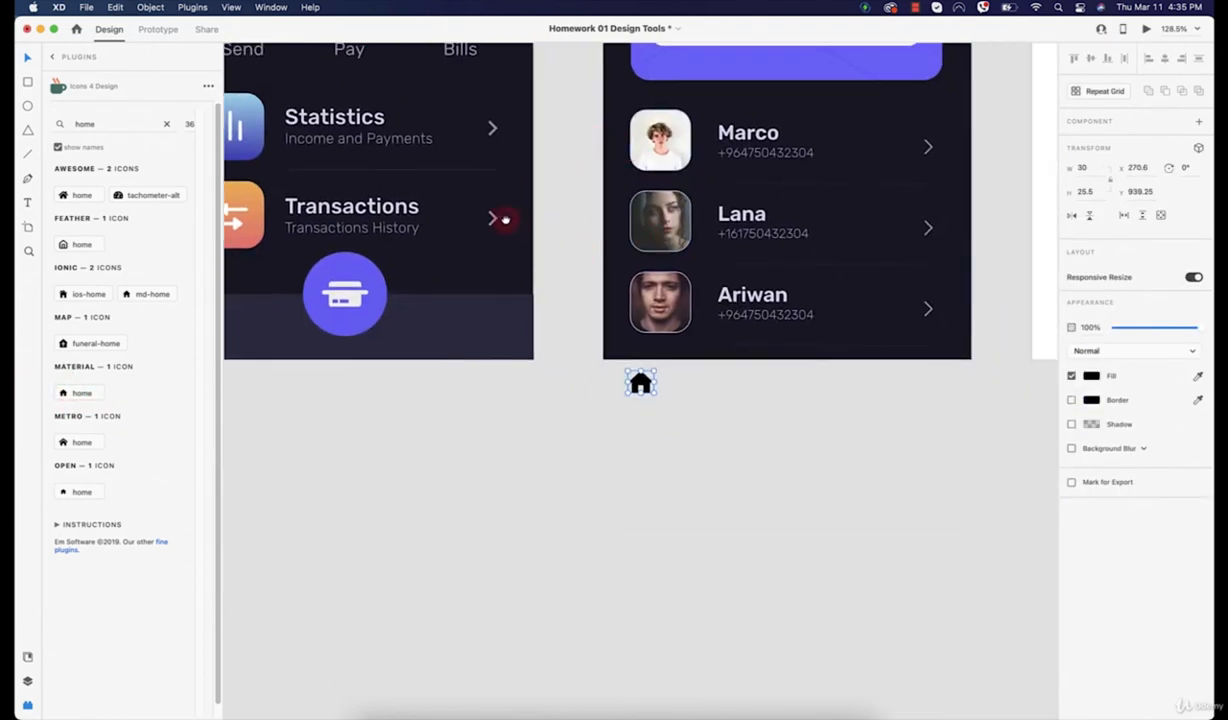
left_click_drag(504, 222, 932, 520)
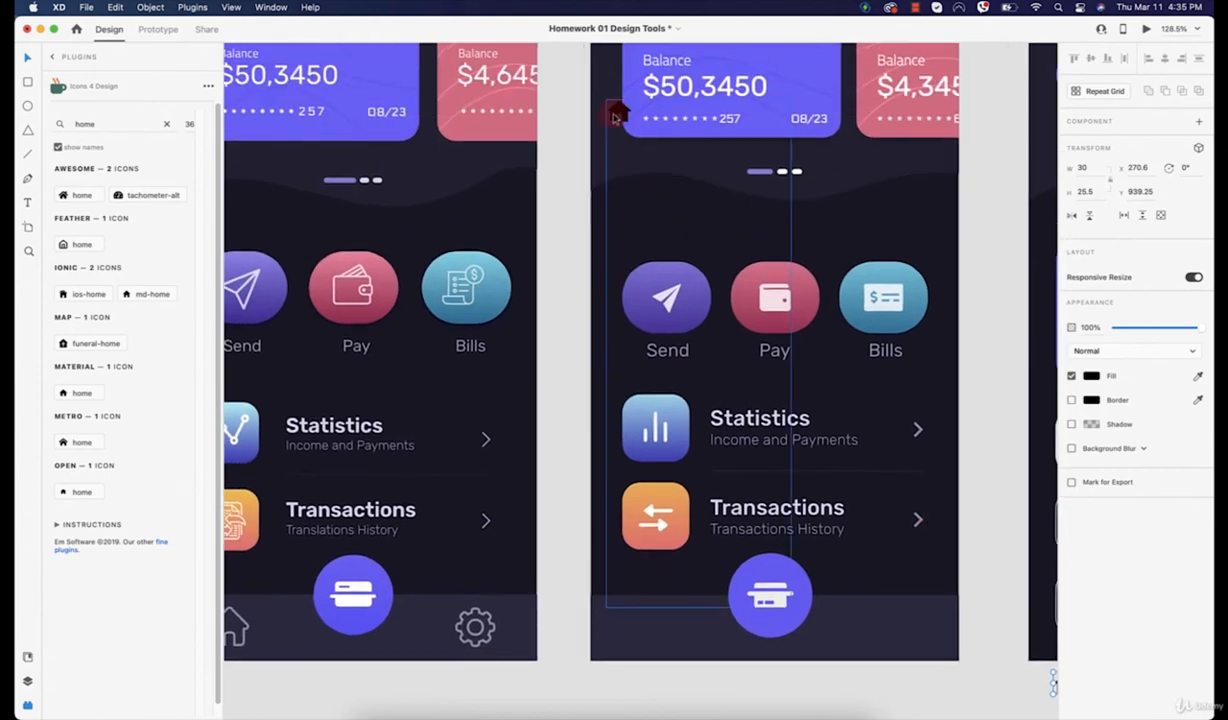
left_click(612, 116)
double_click(615, 116)
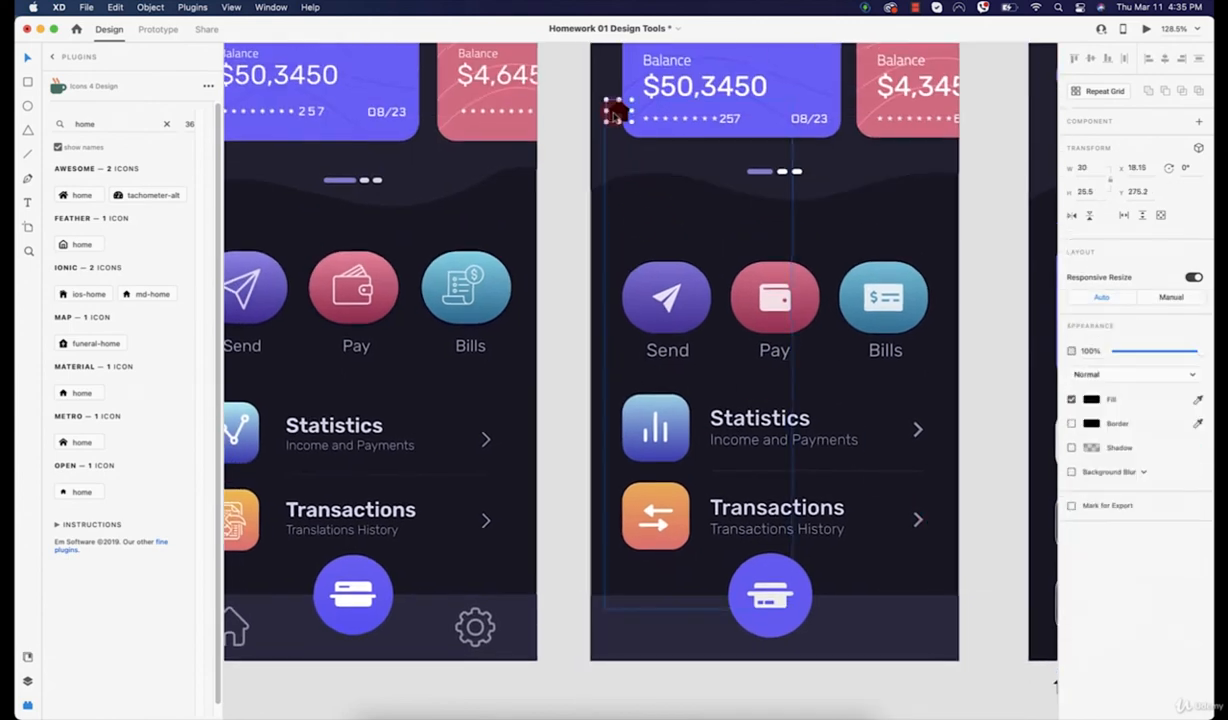
key("Delete")
Step: Move the remaining home icon into the left part of the bottom navigation bar and enlarge it to about 48.9 × 41.57
left_click_drag(795, 470, 632, 231)
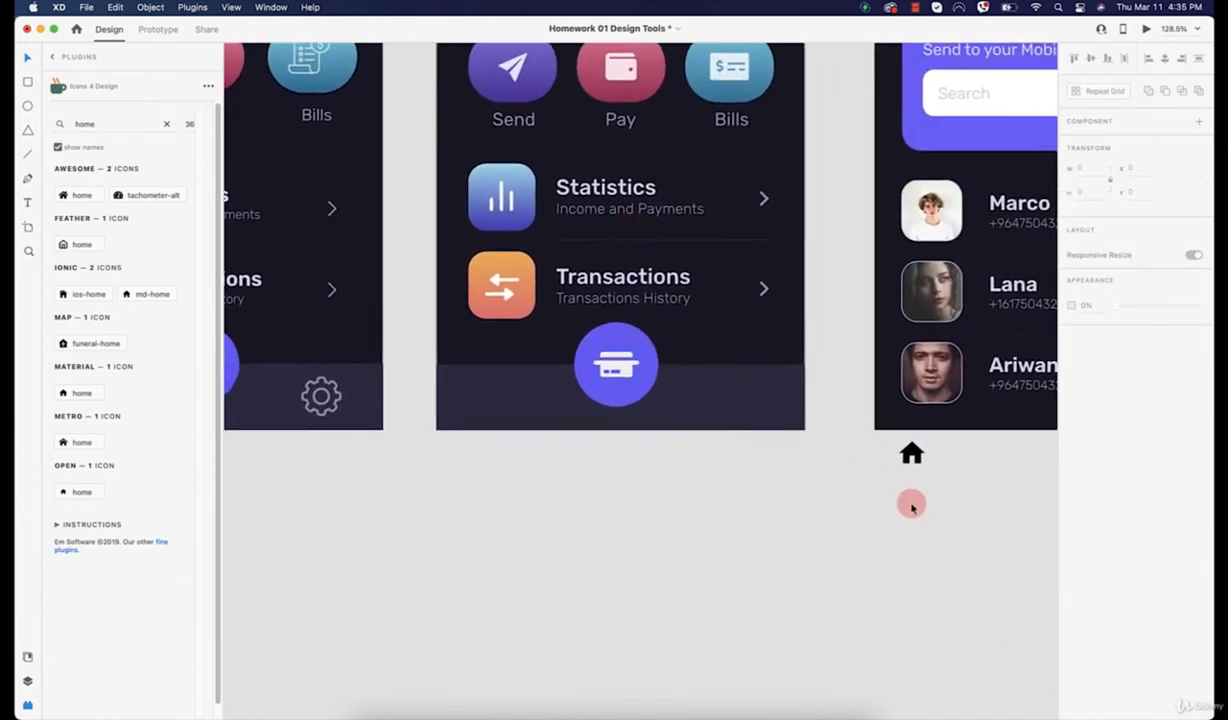
left_click_drag(912, 457, 497, 393)
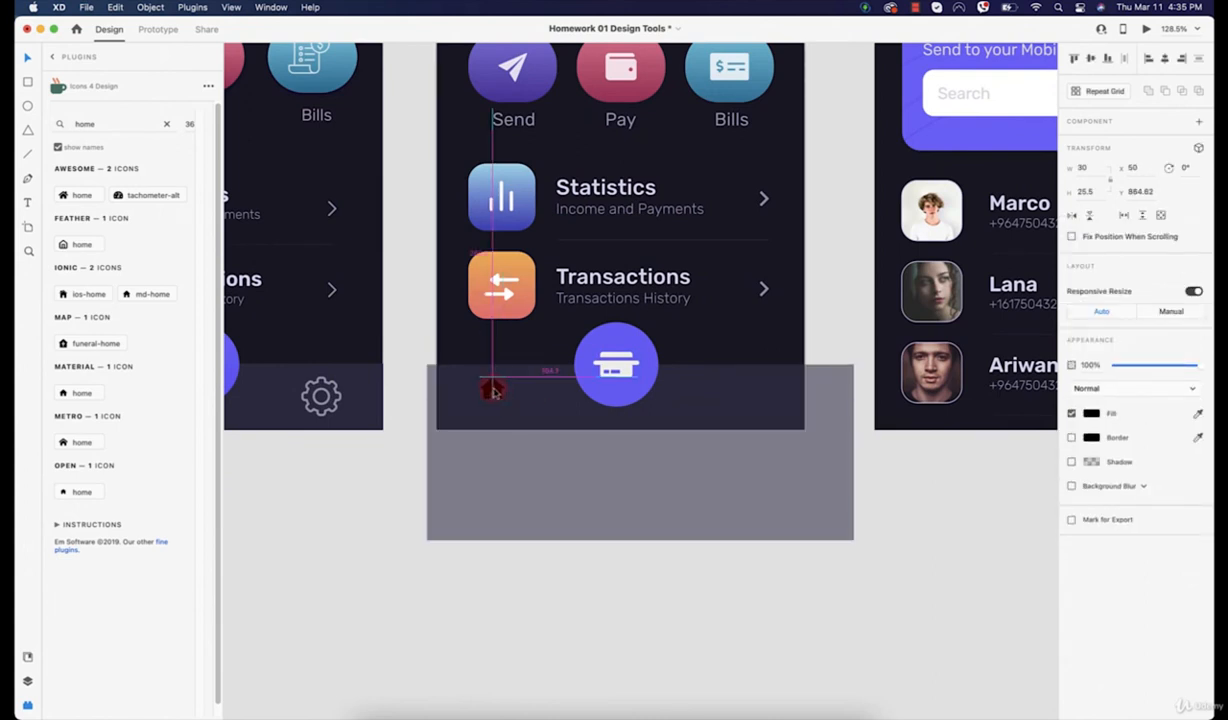
left_click_drag(505, 398, 521, 411)
Step: Position the home icon at X 44.9 and fill it with the grey sampled from the reference screen's settings gear
left_click_drag(174, 298, 495, 395)
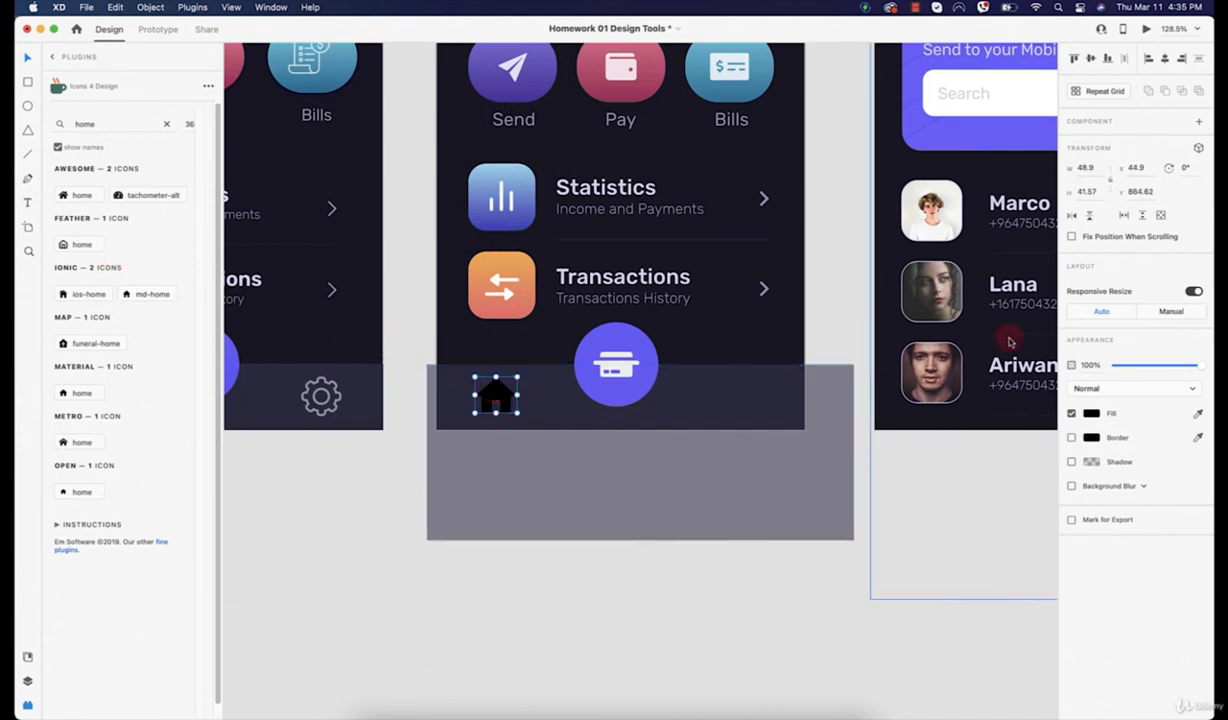
left_click(1197, 413)
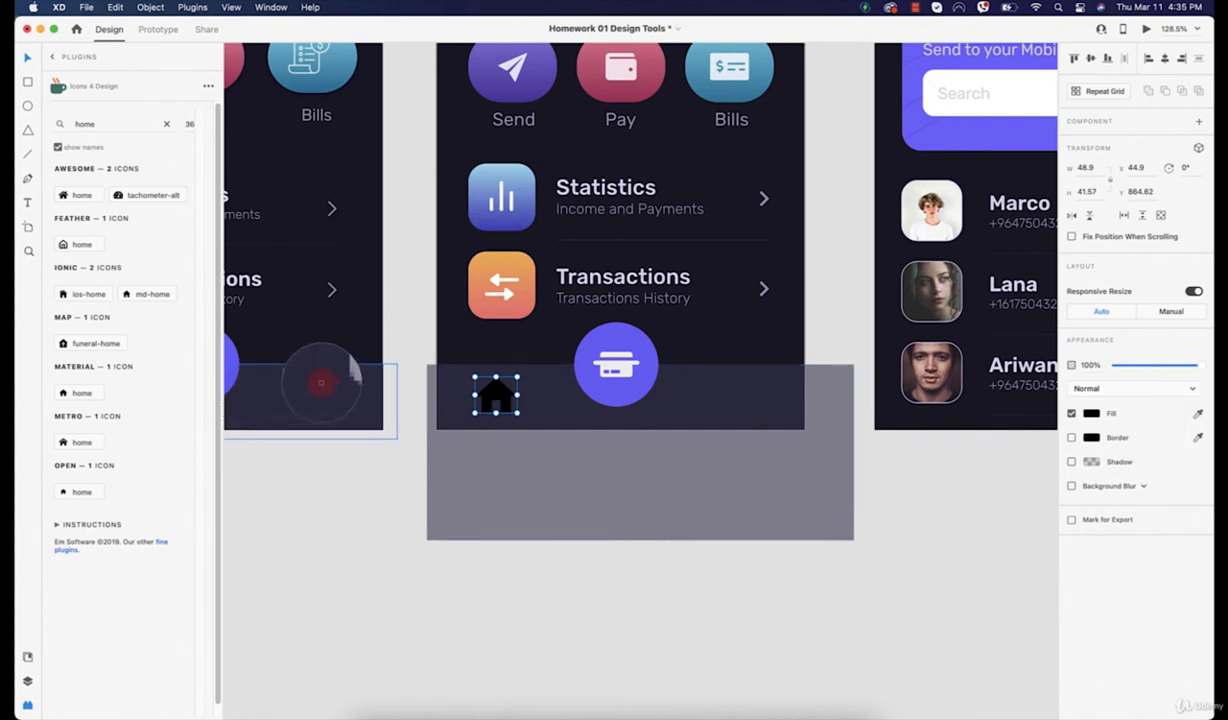
left_click(324, 379)
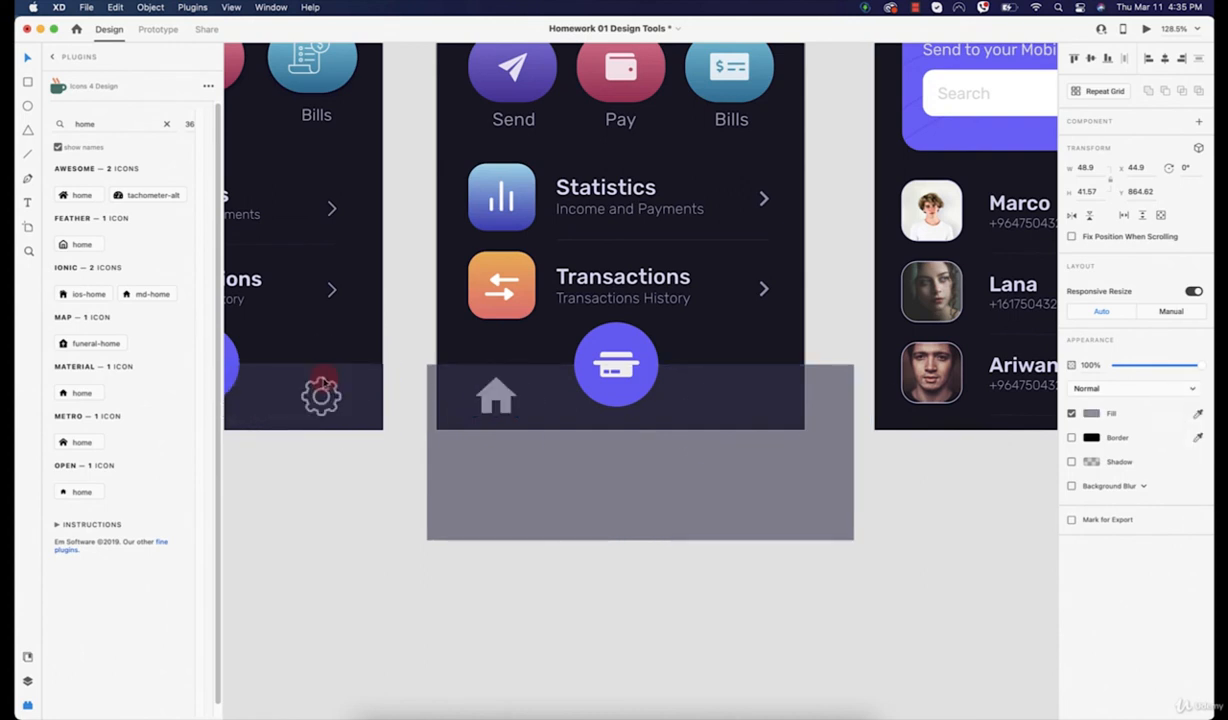
Step: Search the icon library for "setting" and insert the Material settings icon into the bottom navigation bar
left_click(109, 120)
left_click_drag(121, 127, 40, 130)
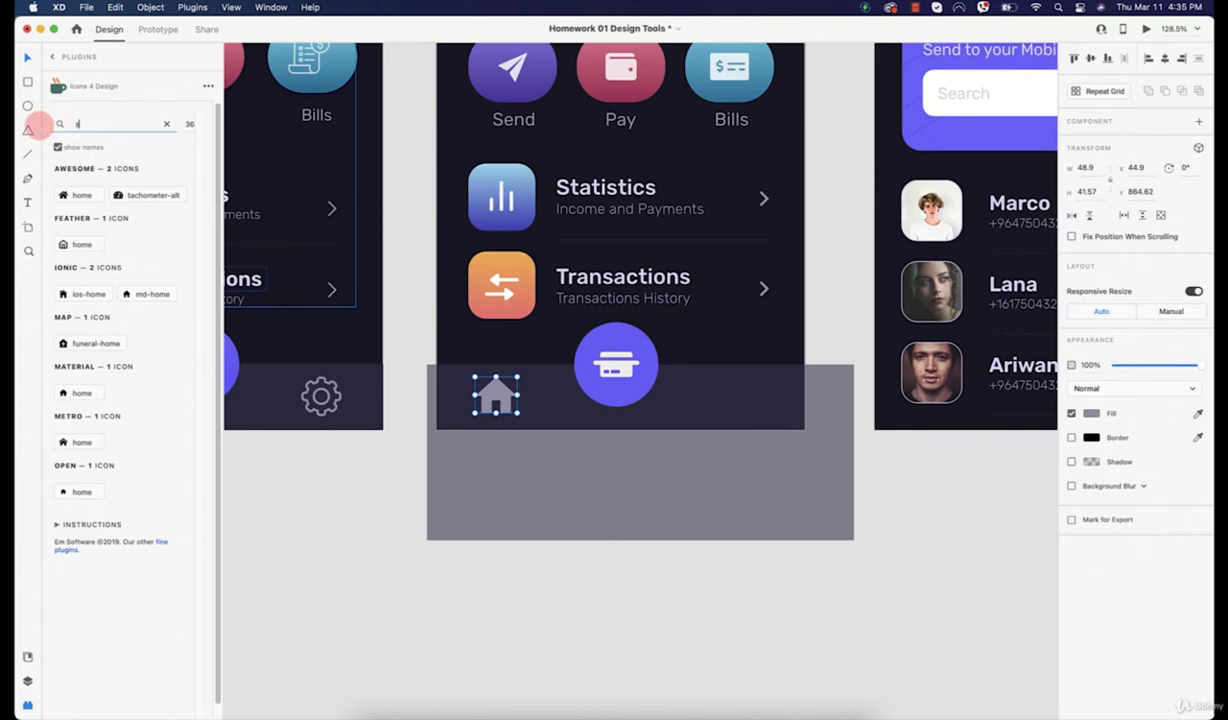
type("s")
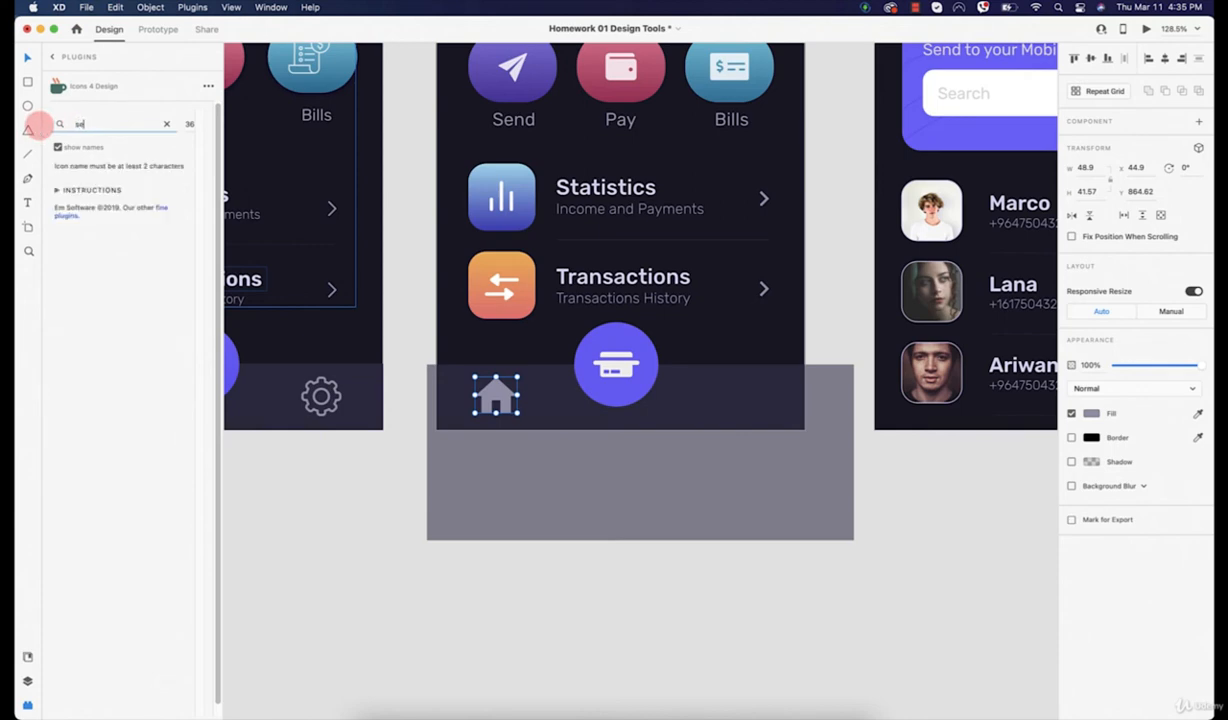
type("etting")
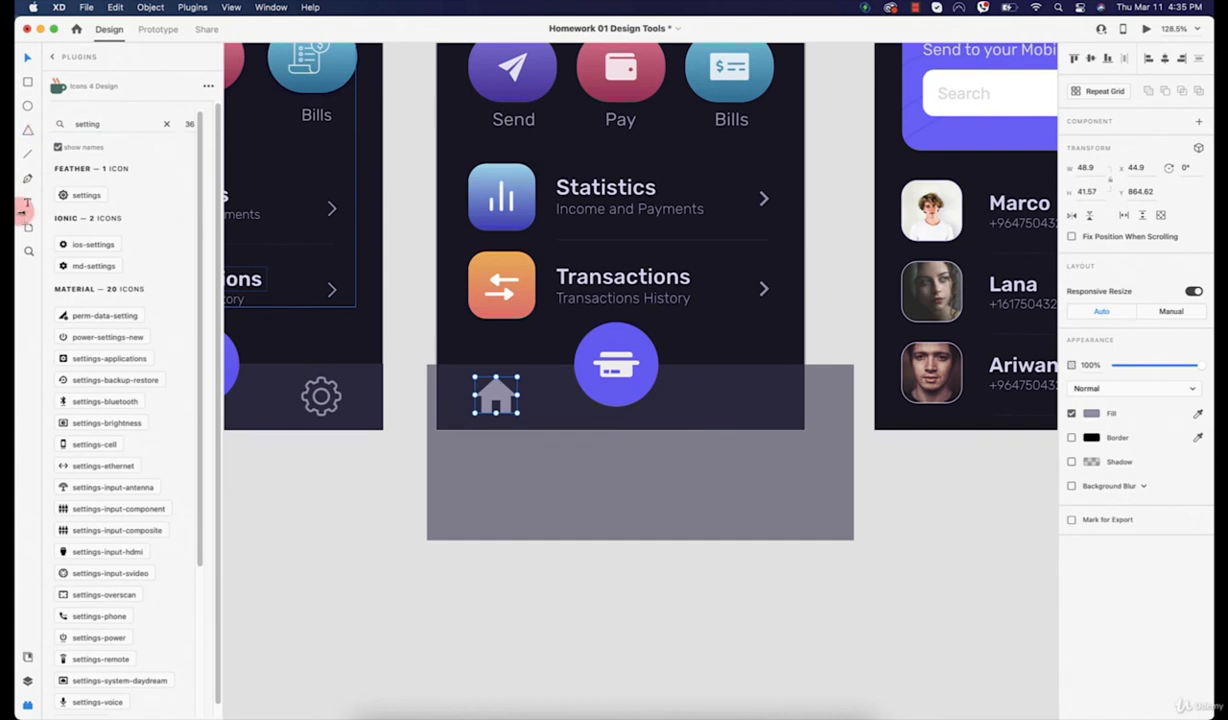
scroll(110, 300, "down", 5)
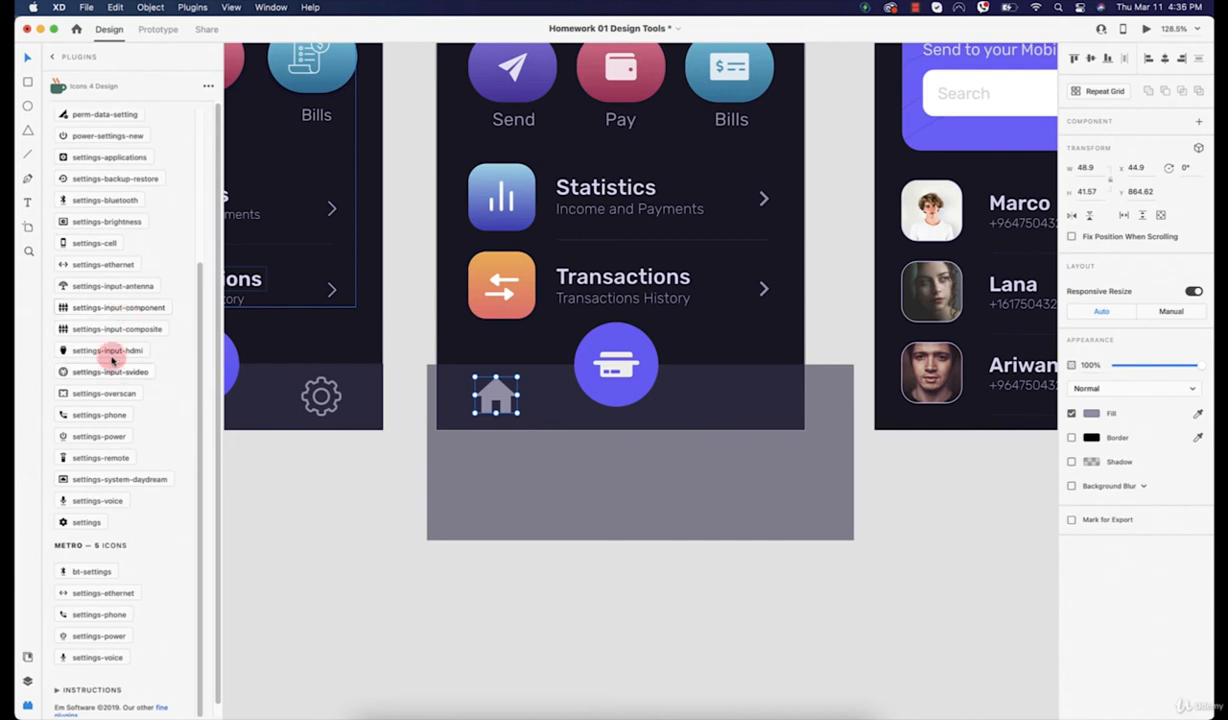
left_click_drag(87, 522, 539, 375)
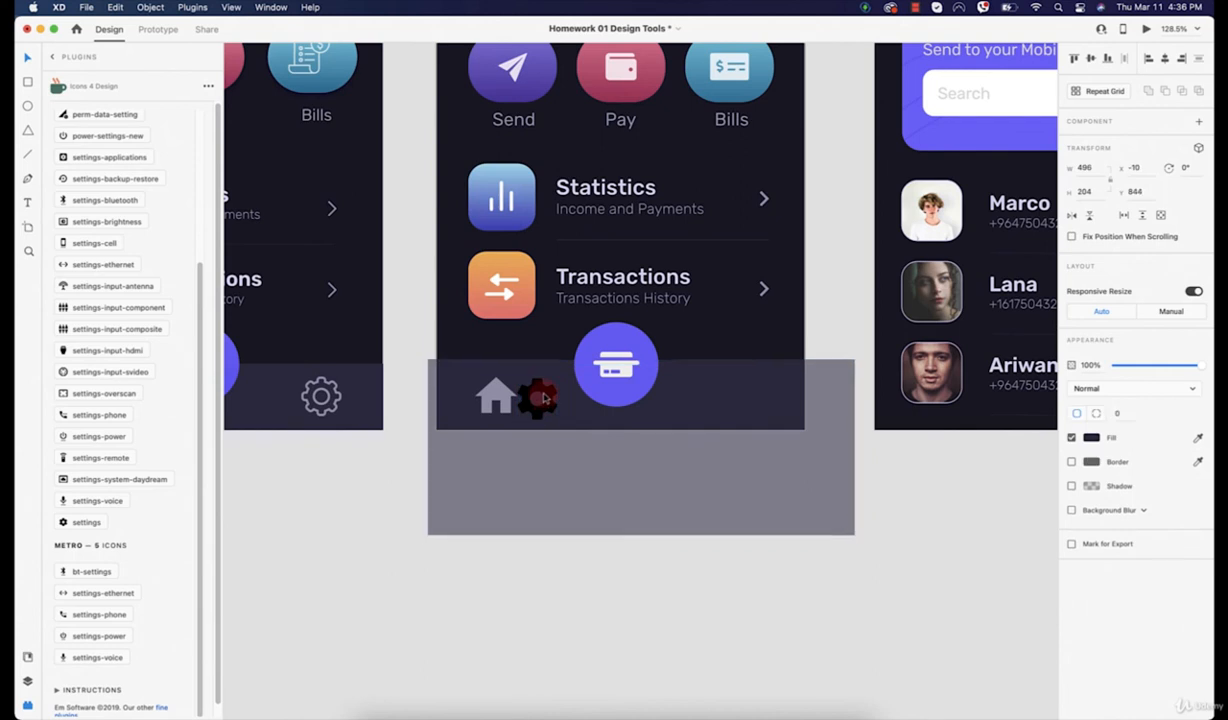
Step: Move the solid settings gear to X 337.44 in the navigation bar and fill it with the home icon's grey
key("super+z")
left_click_drag(536, 395, 746, 393)
left_click(1197, 411)
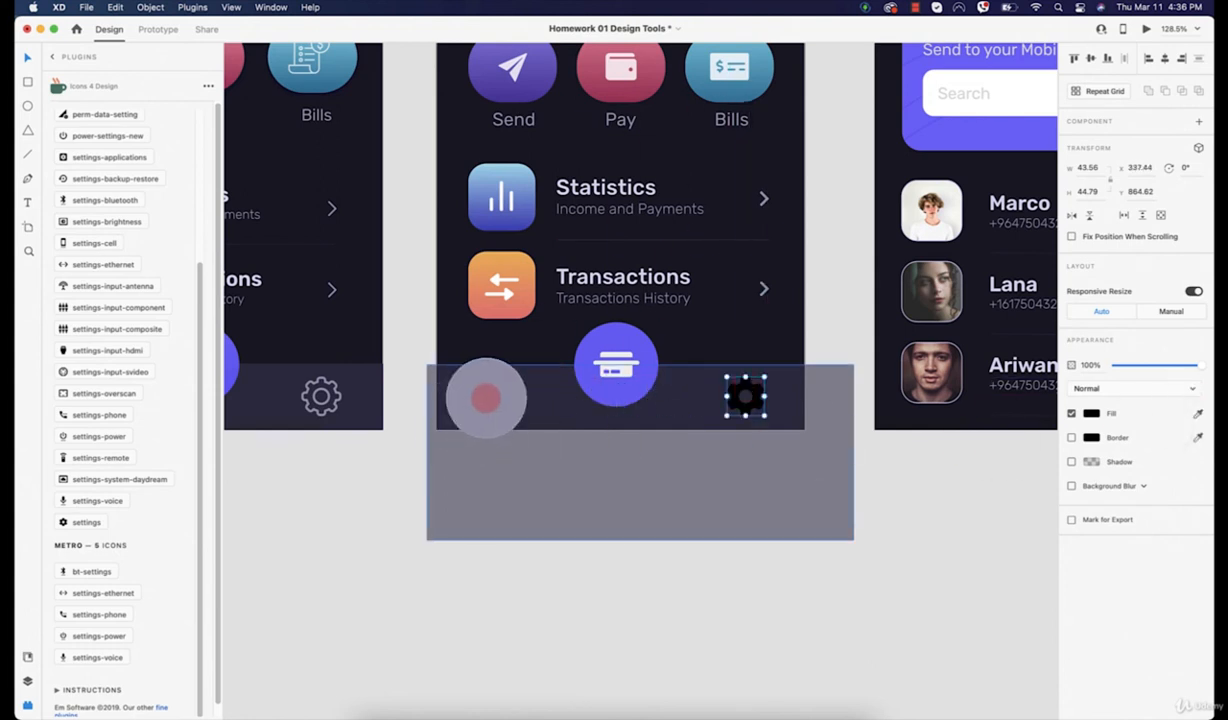
left_click(496, 397)
left_click(646, 491)
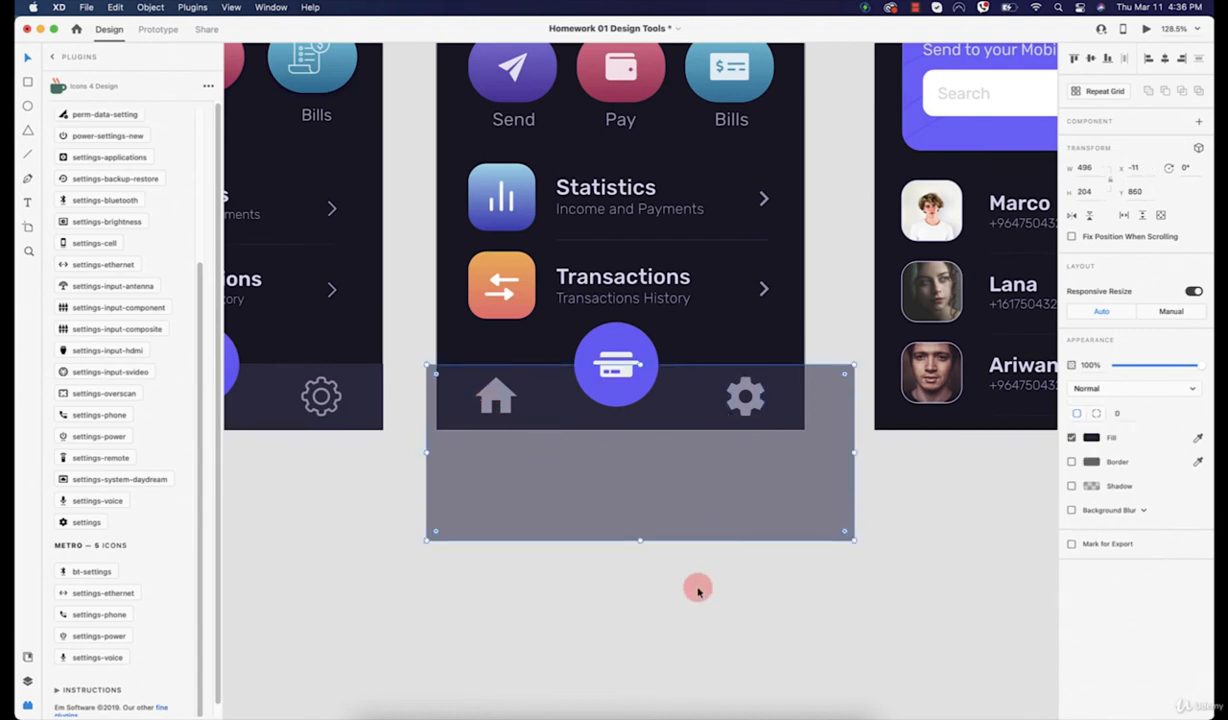
Step: Search the icon library for "home" and insert the outlined Feather home icon beside the solid home icon in the navigation bar
left_click(693, 591)
scroll(685, 597, "down", 5)
scroll(530, 443, "right", 1)
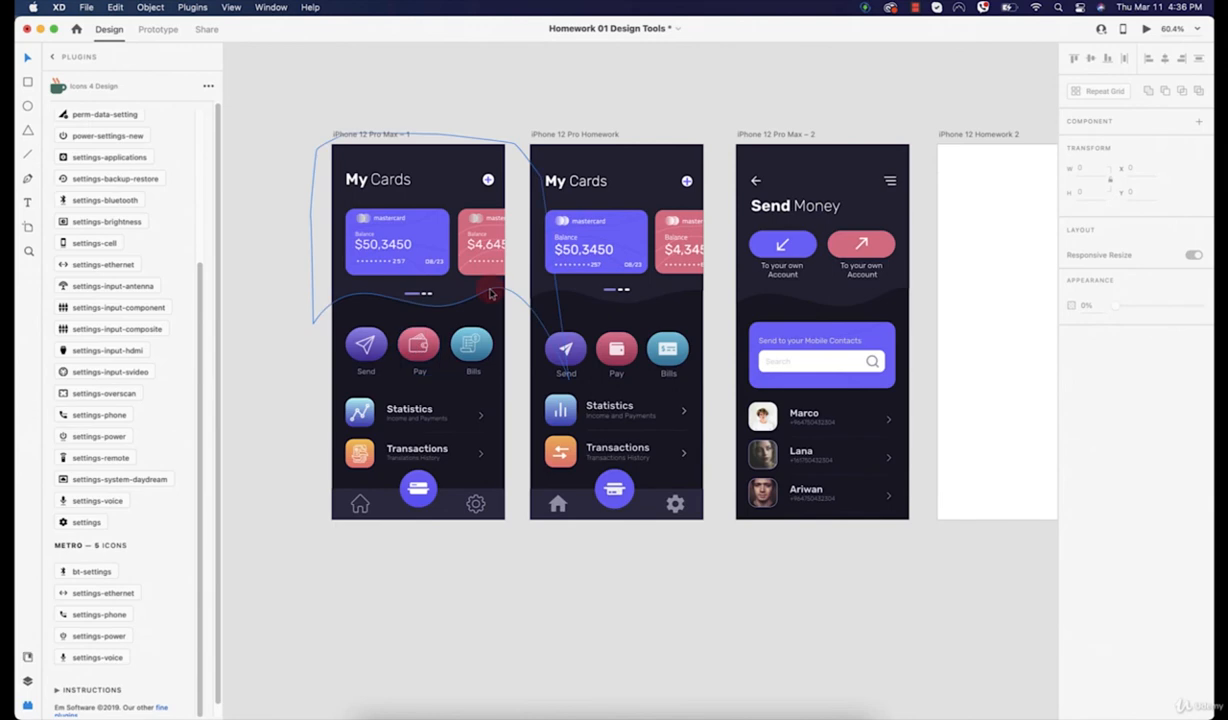
scroll(575, 562, "up", 2)
scroll(565, 530, "up", 3)
left_click(548, 468)
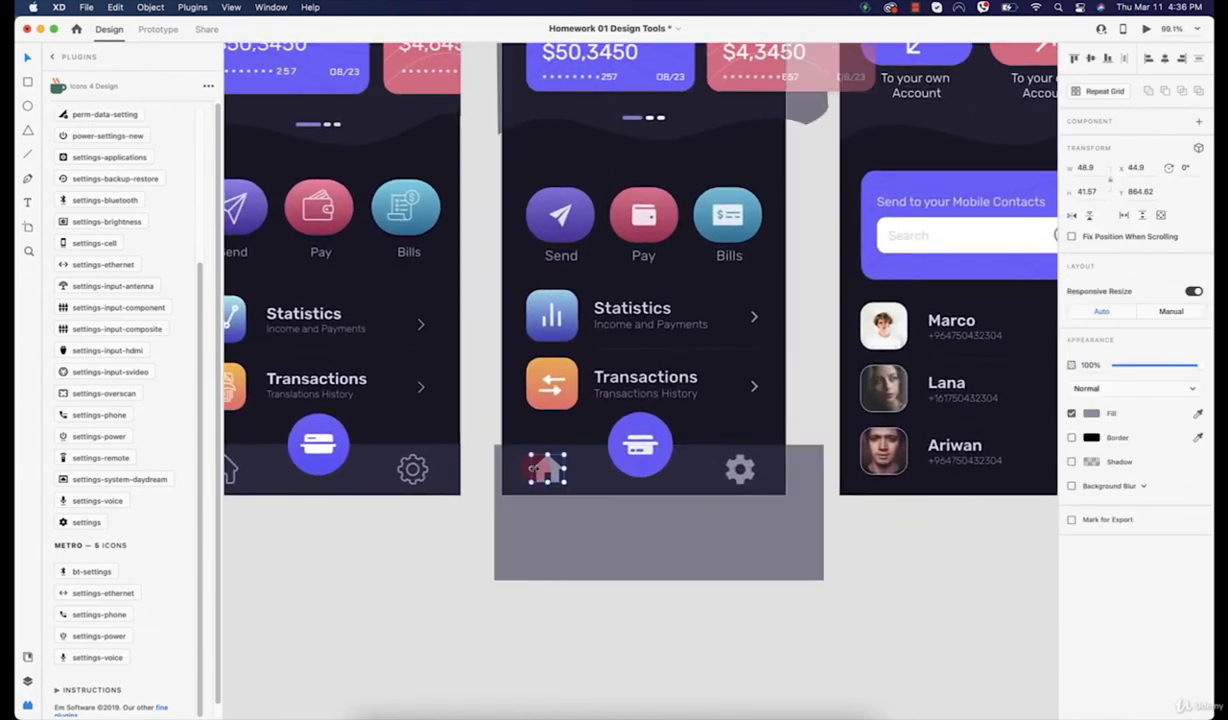
scroll(123, 156, "up", 5)
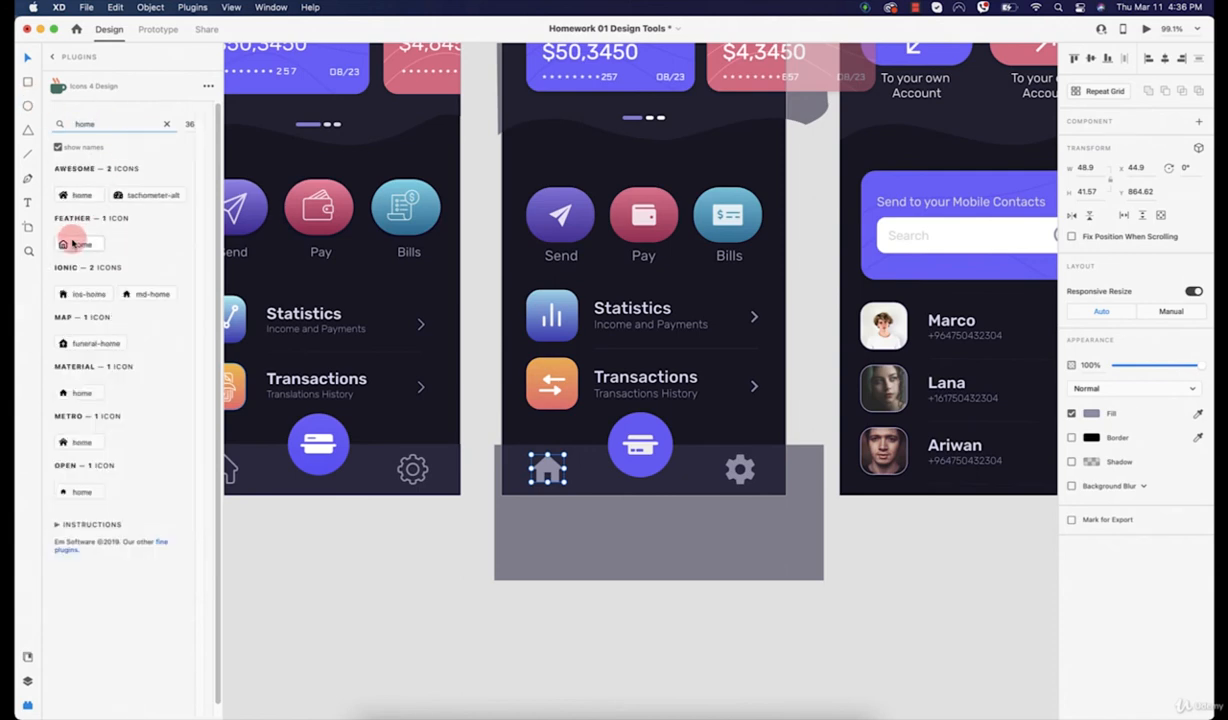
left_click_drag(62, 244, 595, 482)
scroll(595, 483, "up", 1)
scroll(595, 483, "up", 1)
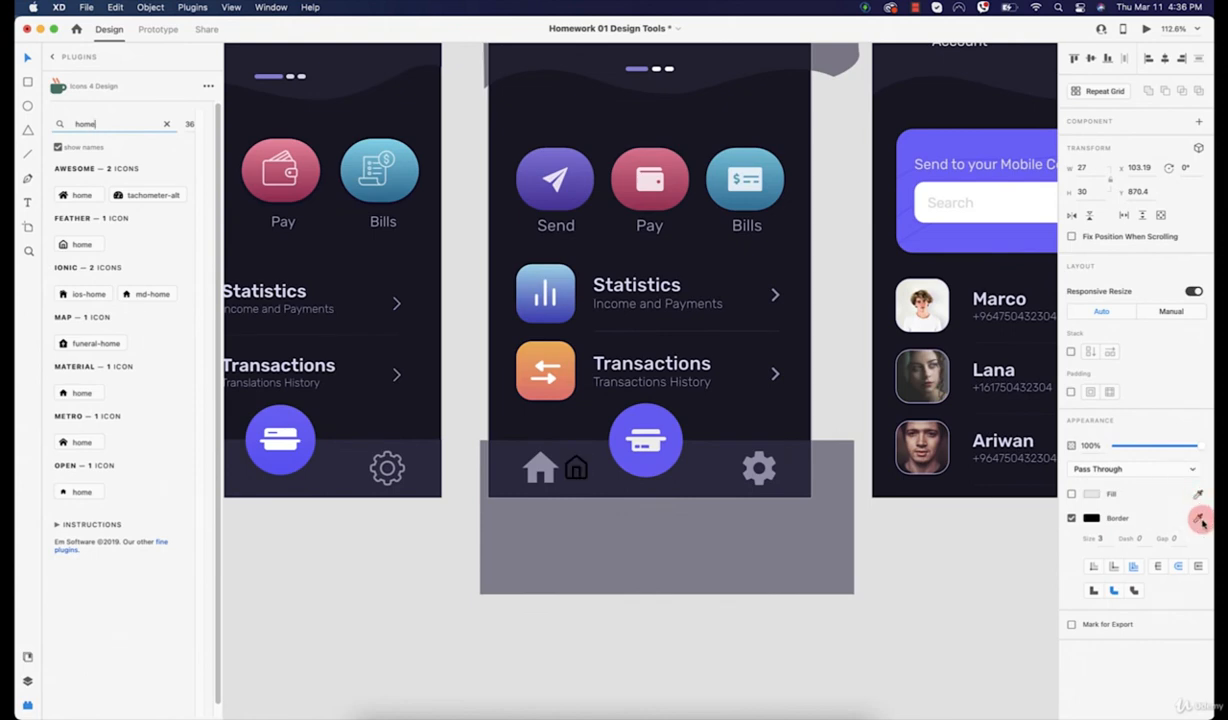
Step: Color the outlined home icon's border with the solid home icon's grey and enlarge it to about 40.88 × 45.43
left_click(540, 465)
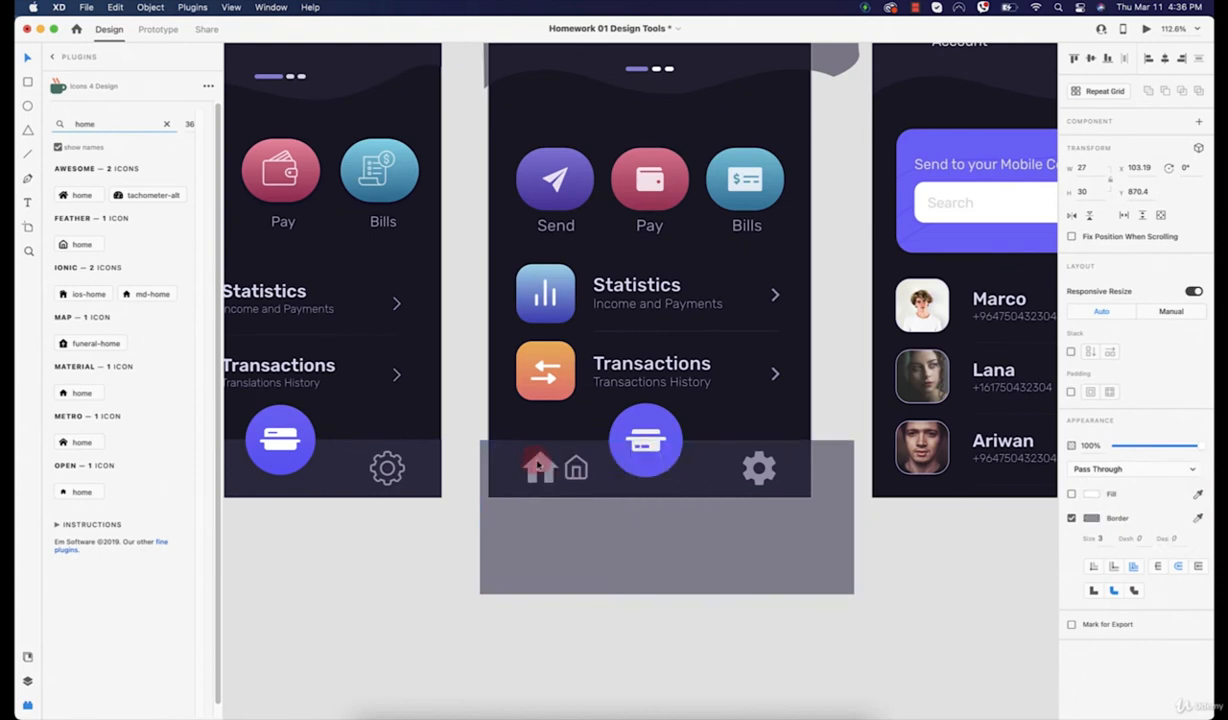
type("v")
left_click(577, 473)
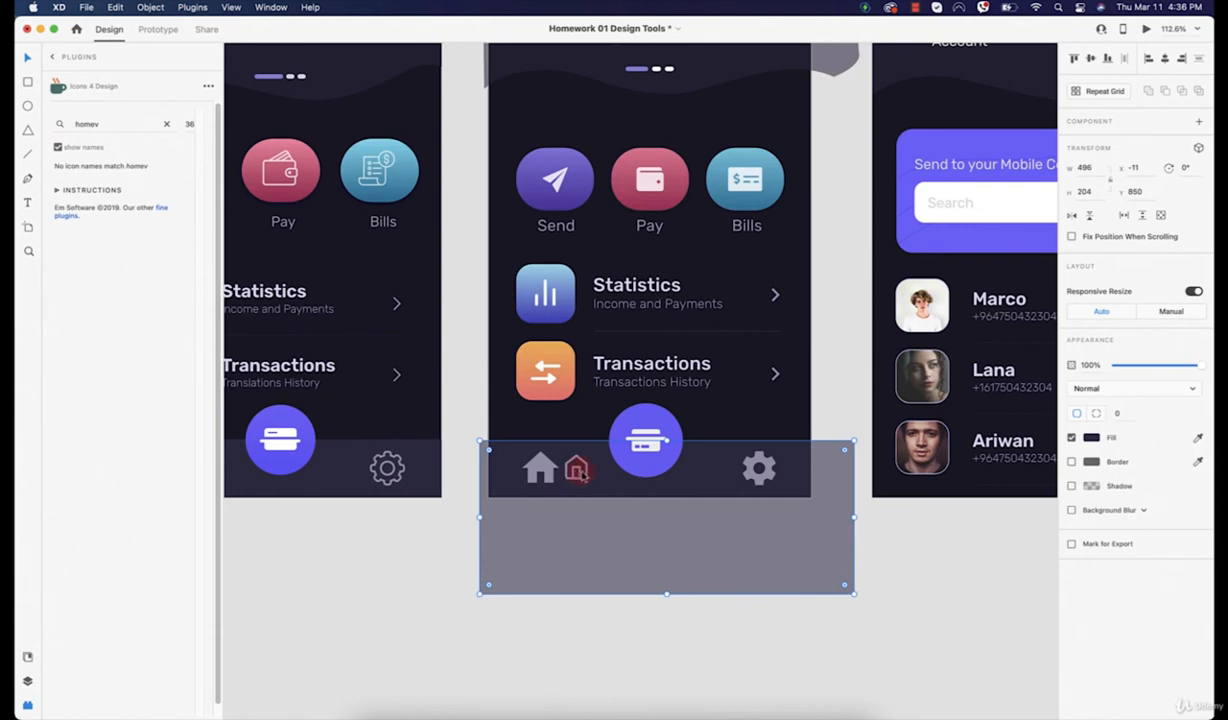
double_click(586, 480)
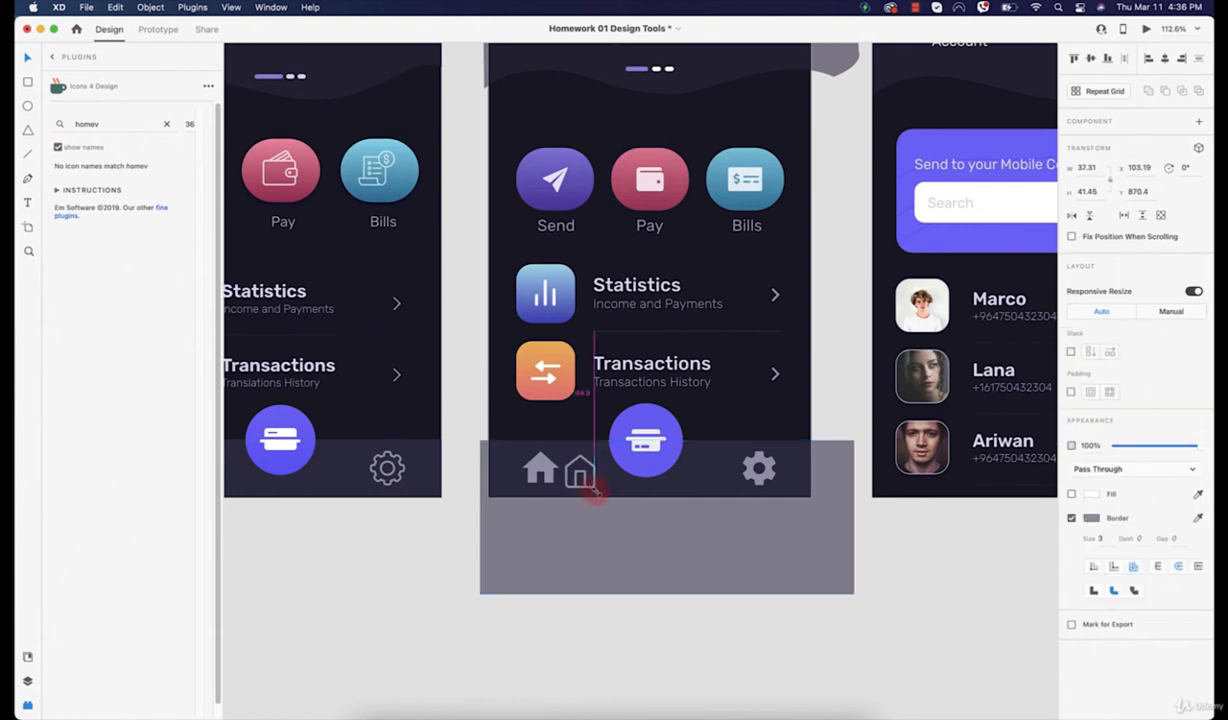
Step: Delete the solid home icon and undo the accidental move of the navigation bar background
left_click(555, 472)
mouse_move(552, 472)
left_mouse_down()
mouse_move(579, 470)
mouse_move(556, 460)
left_mouse_up()
left_click(579, 468)
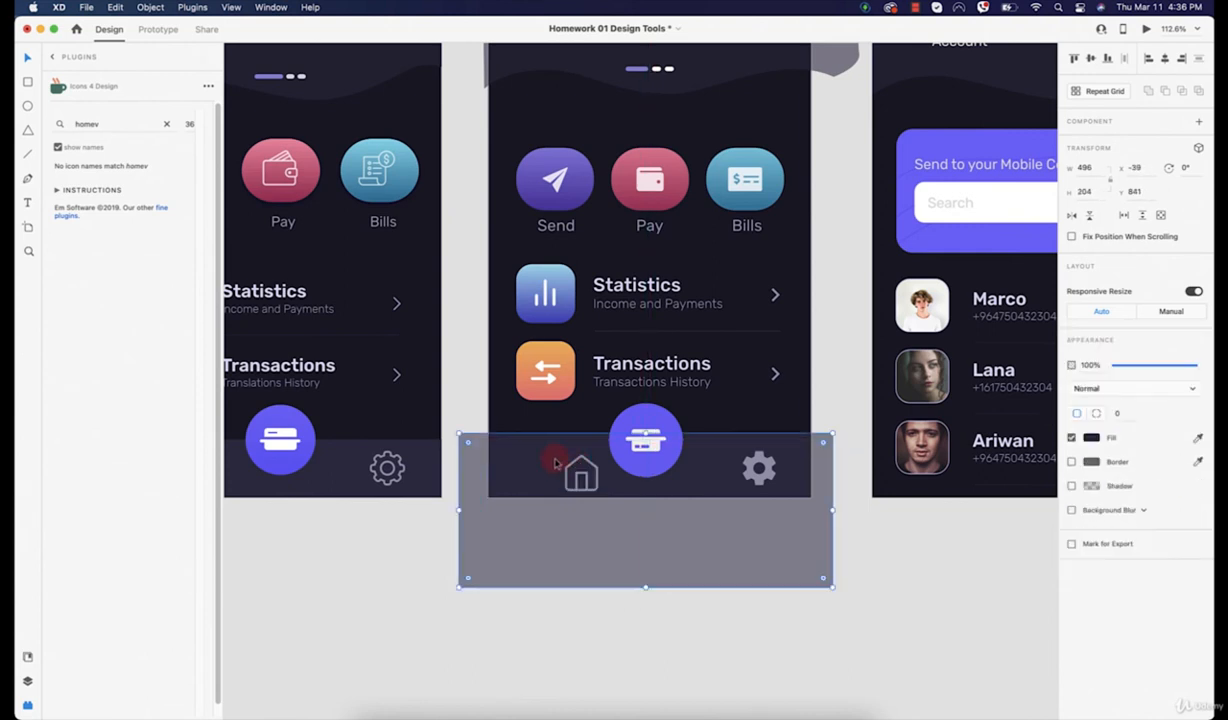
key("cmd+z")
left_click(627, 592)
Step: Move the outlined home icon to about X 55.56, Y 863.98, centered below the Transactions icon
left_click(579, 472)
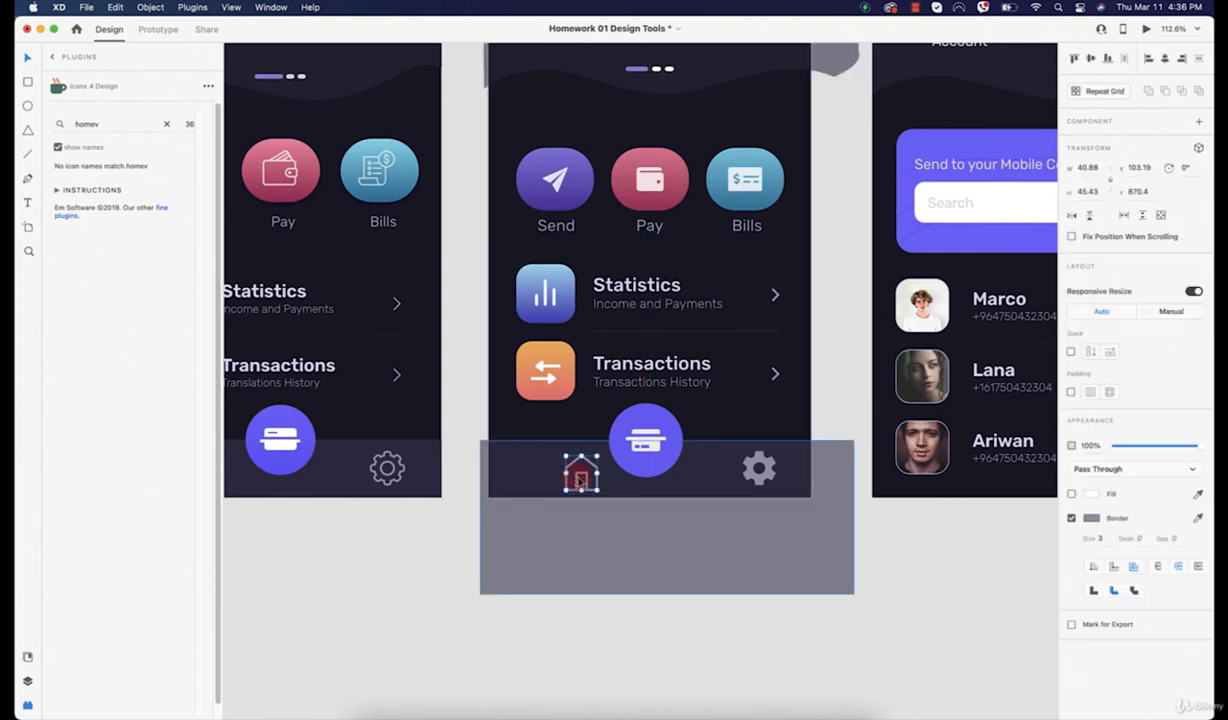
left_click_drag(579, 480, 581, 481)
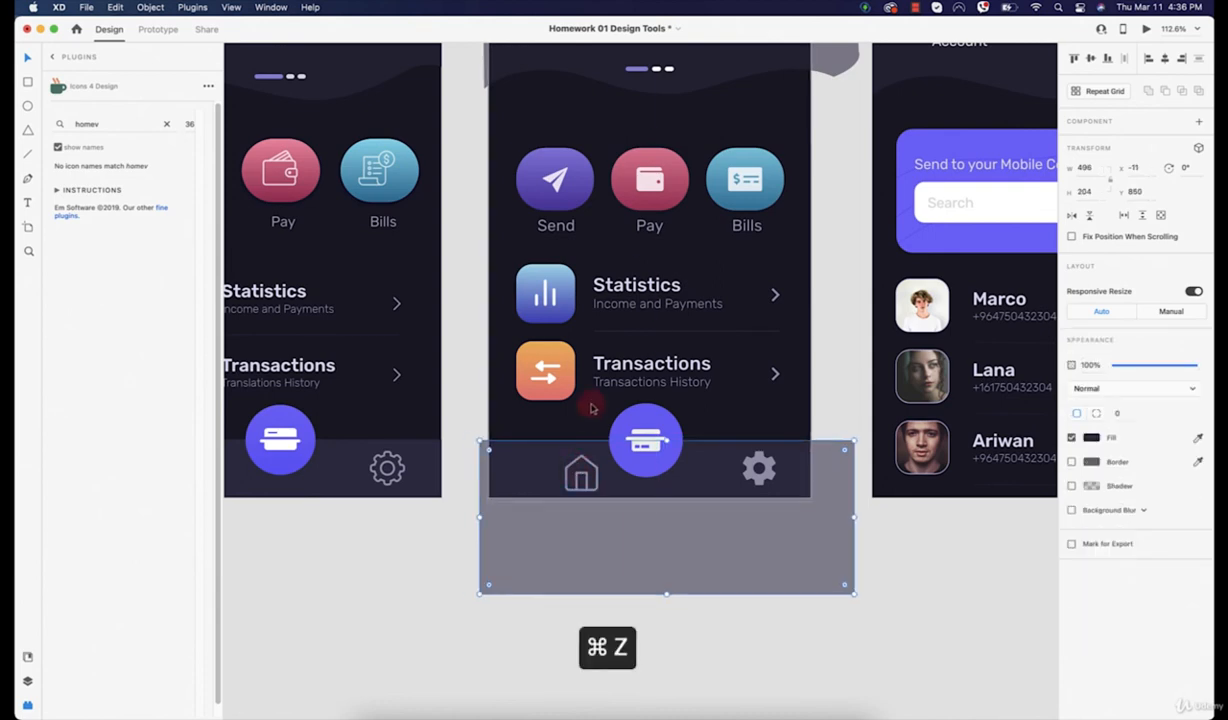
scroll(578, 480, "up", 5)
left_click(577, 432)
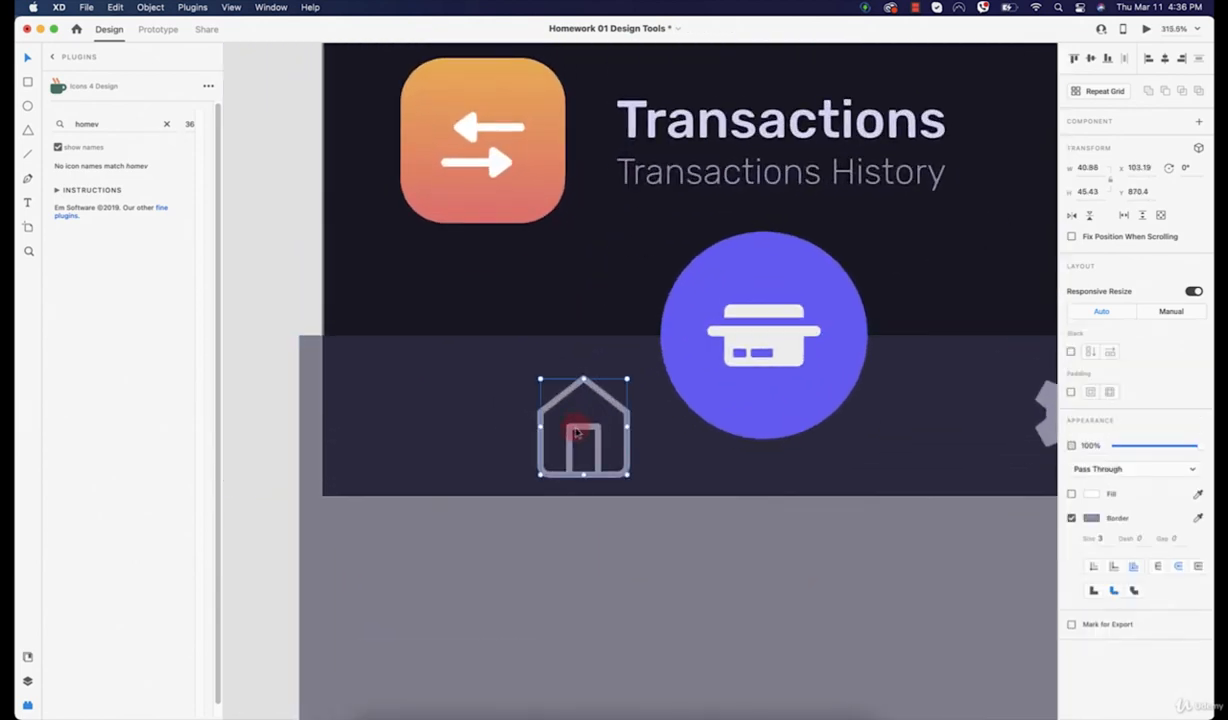
left_click_drag(577, 432, 476, 418)
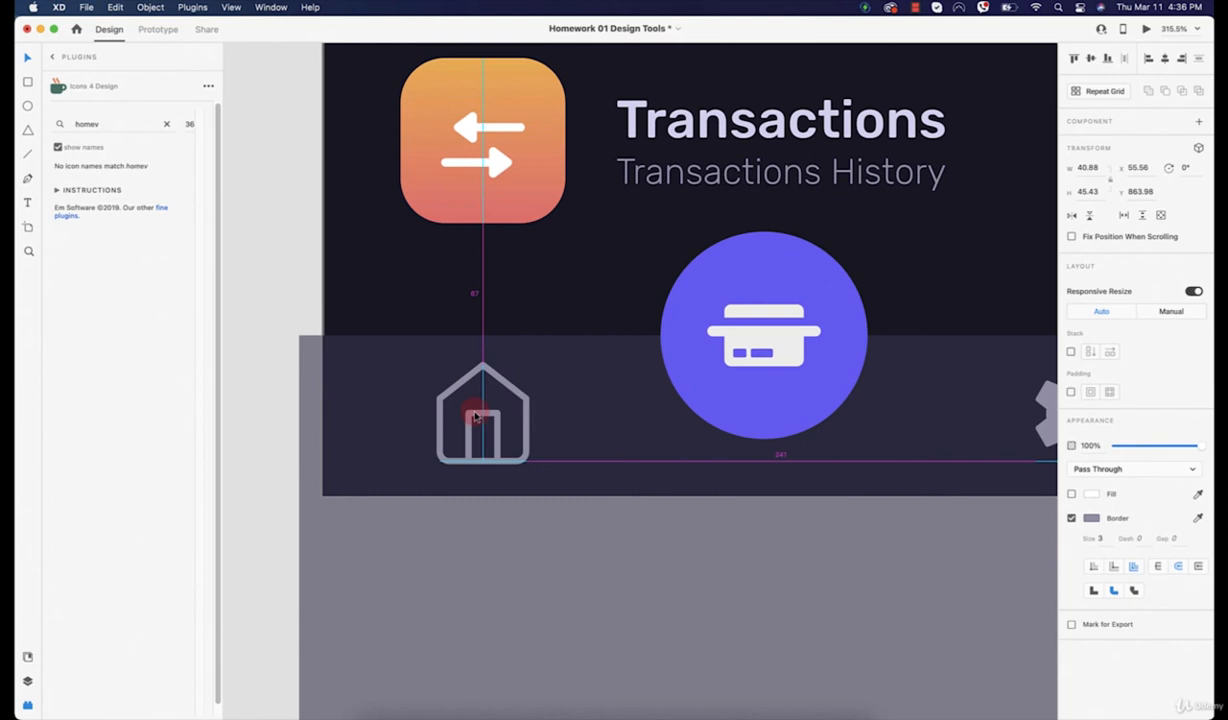
Step: Search the icon library for "setting" and insert the outlined Feather settings icon beside the outlined home icon
scroll(475, 415, "down", 7)
scroll(453, 388, "left", 3)
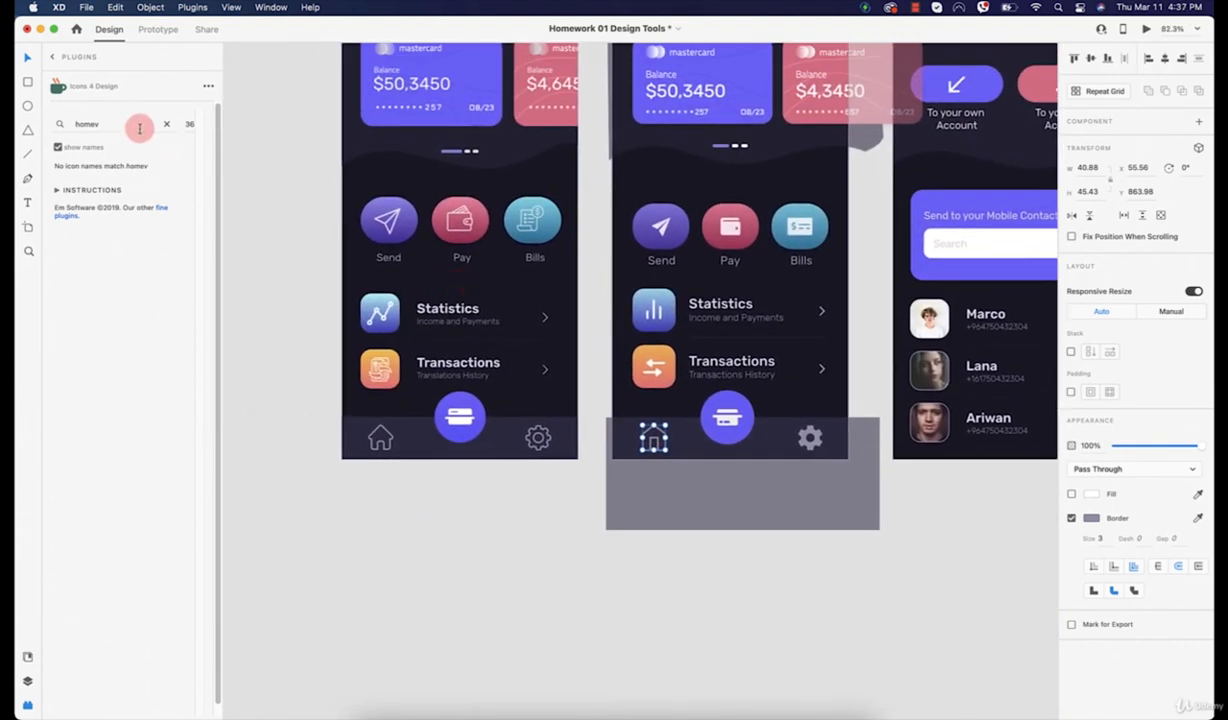
left_click(171, 122)
type("set")
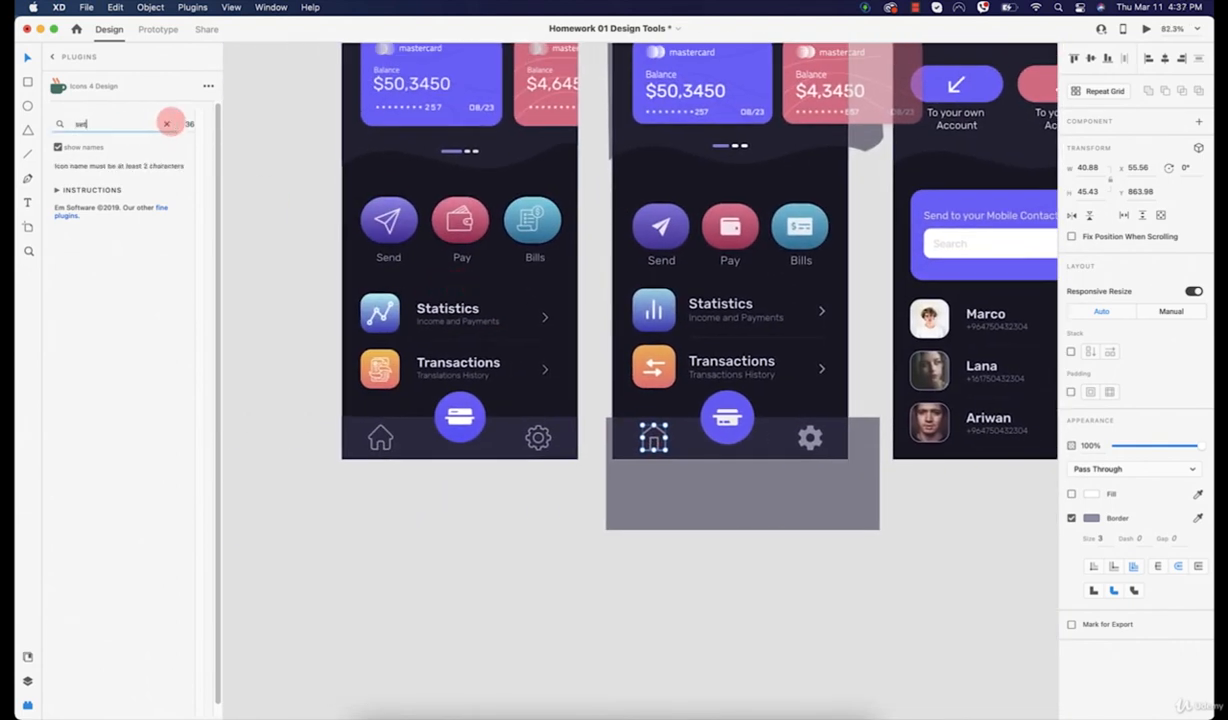
type("ting")
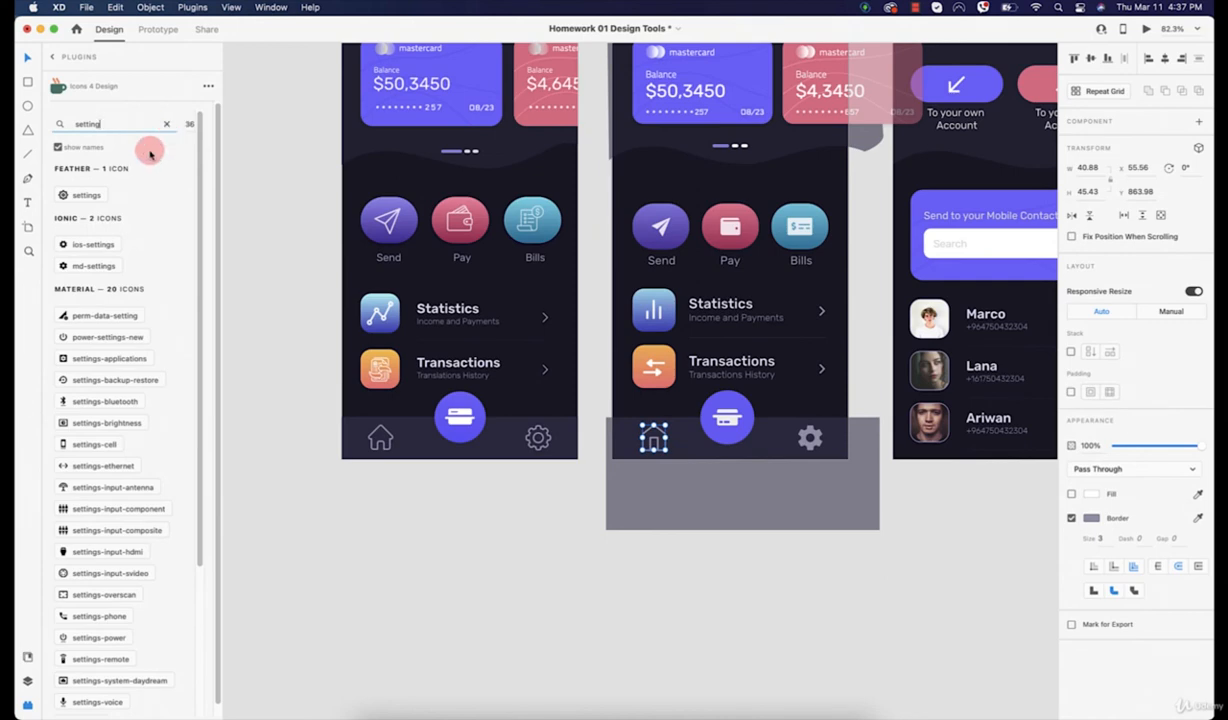
left_click(83, 195)
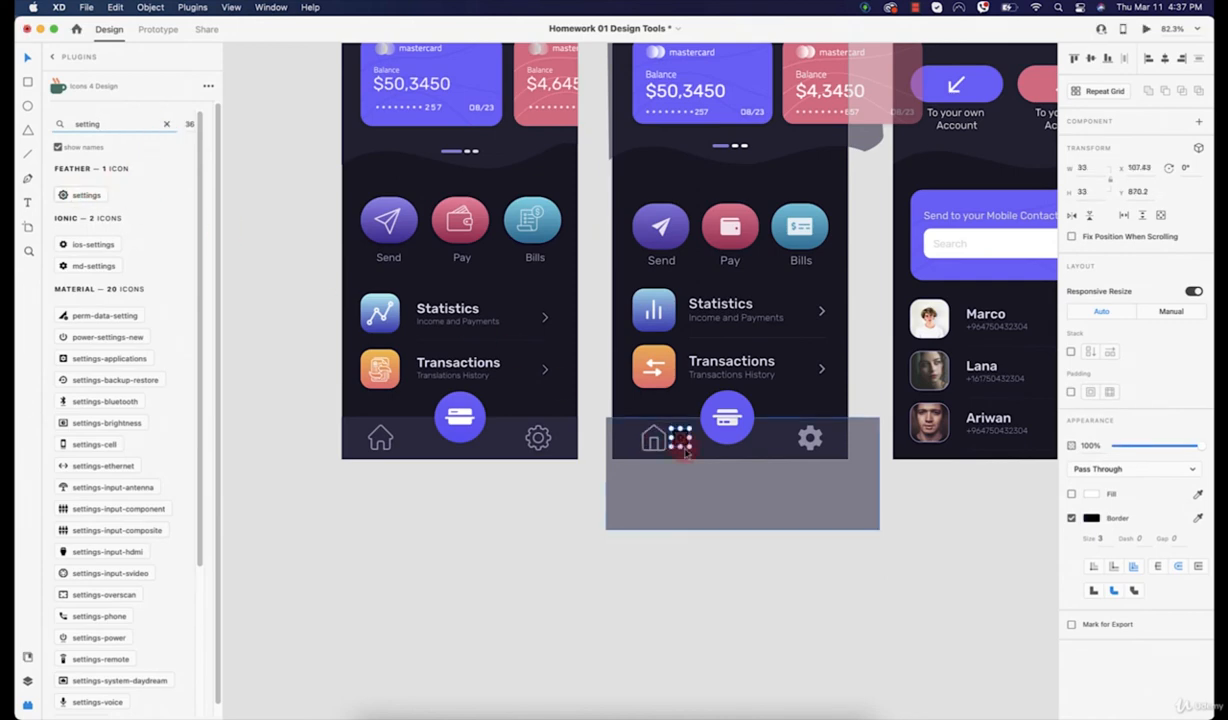
Step: Enlarge the outlined settings gear proportionally to 45.43 × 45.43, matching the home icon's height
scroll(685, 452, "up", 10)
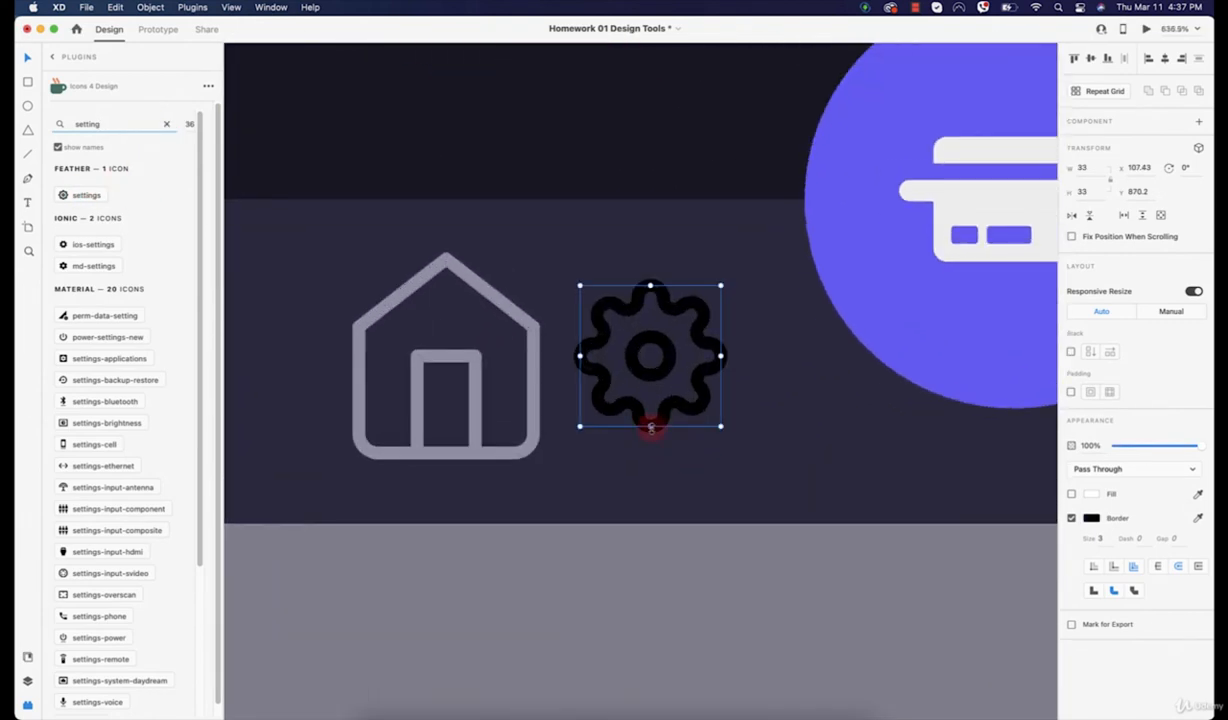
left_click_drag(650, 427, 636, 465)
key("super+z")
left_click_drag(718, 288, 761, 246)
mouse_move(650, 274)
left_mouse_down()
mouse_move(639, 315)
mouse_move(636, 292)
left_mouse_up()
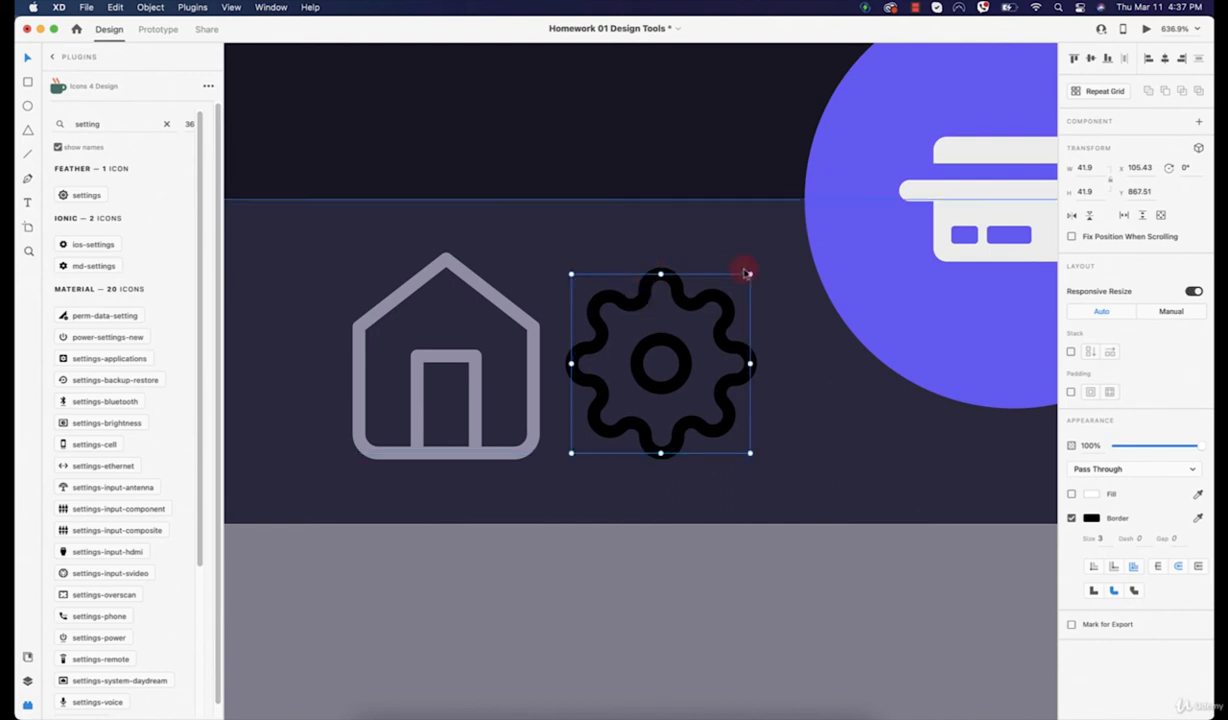
left_click_drag(749, 272, 763, 258)
Step: Set the outlined gear's border color to the grey sampled from the outlined home icon
scroll(740, 309, "down", 5)
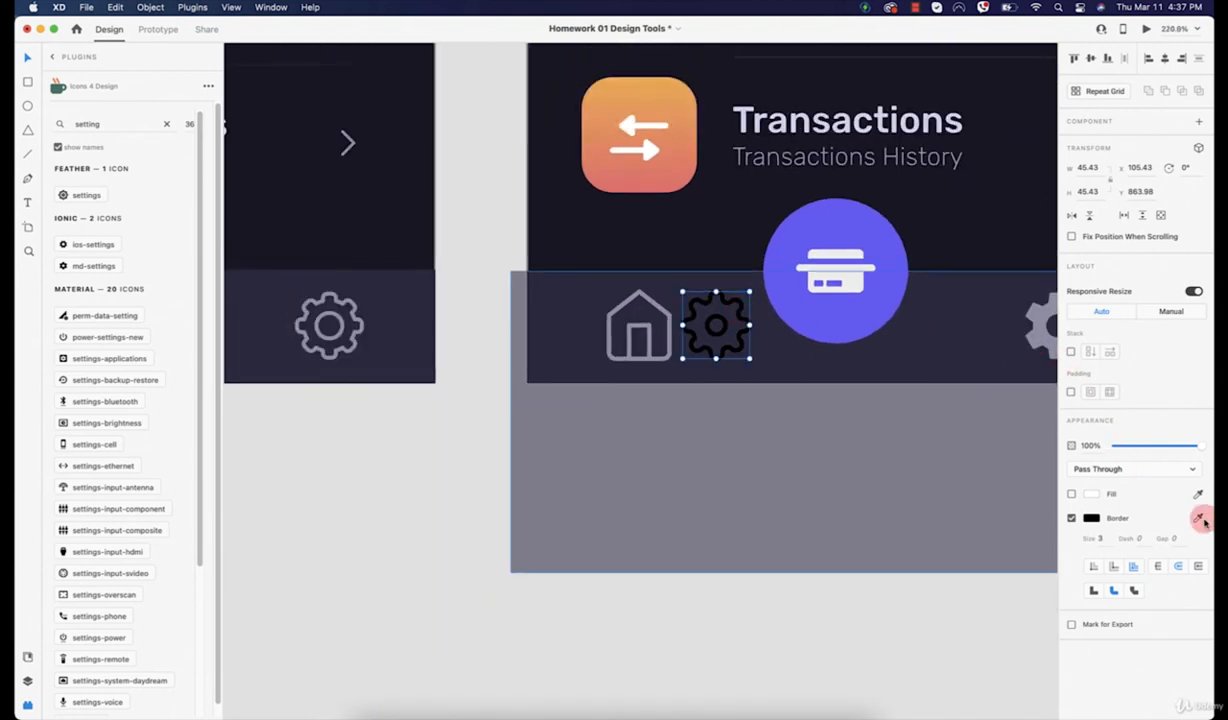
left_click(1197, 516)
left_click(648, 331)
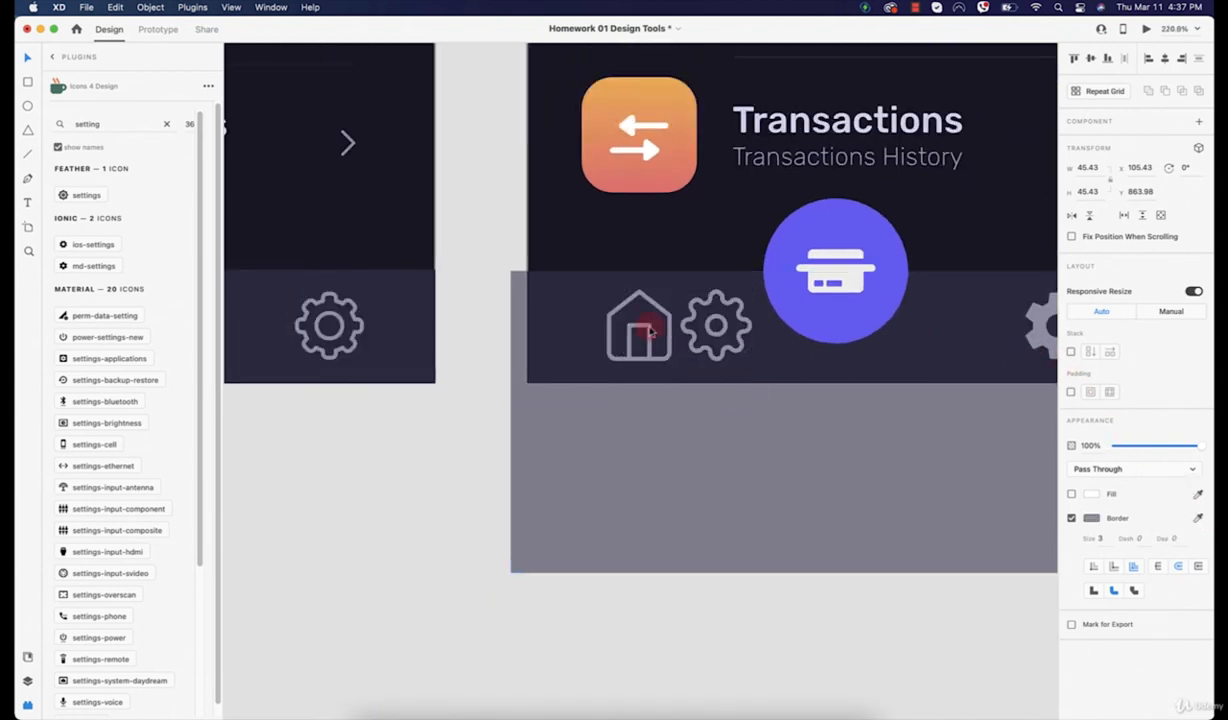
Step: Move the outlined gear onto the solid gear at the navigation bar's right end and delete the solid gear
scroll(700, 340, "right", 5)
scroll(700, 340, "up", 1)
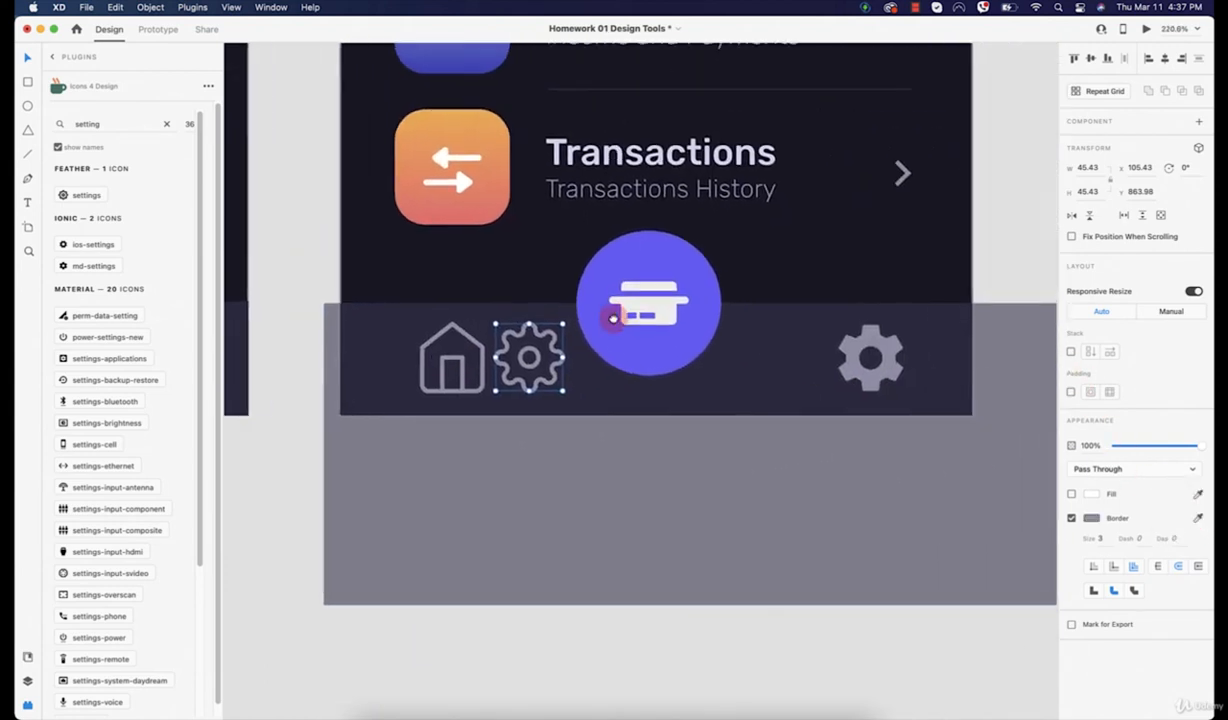
left_click_drag(540, 359, 882, 372)
left_click(842, 376)
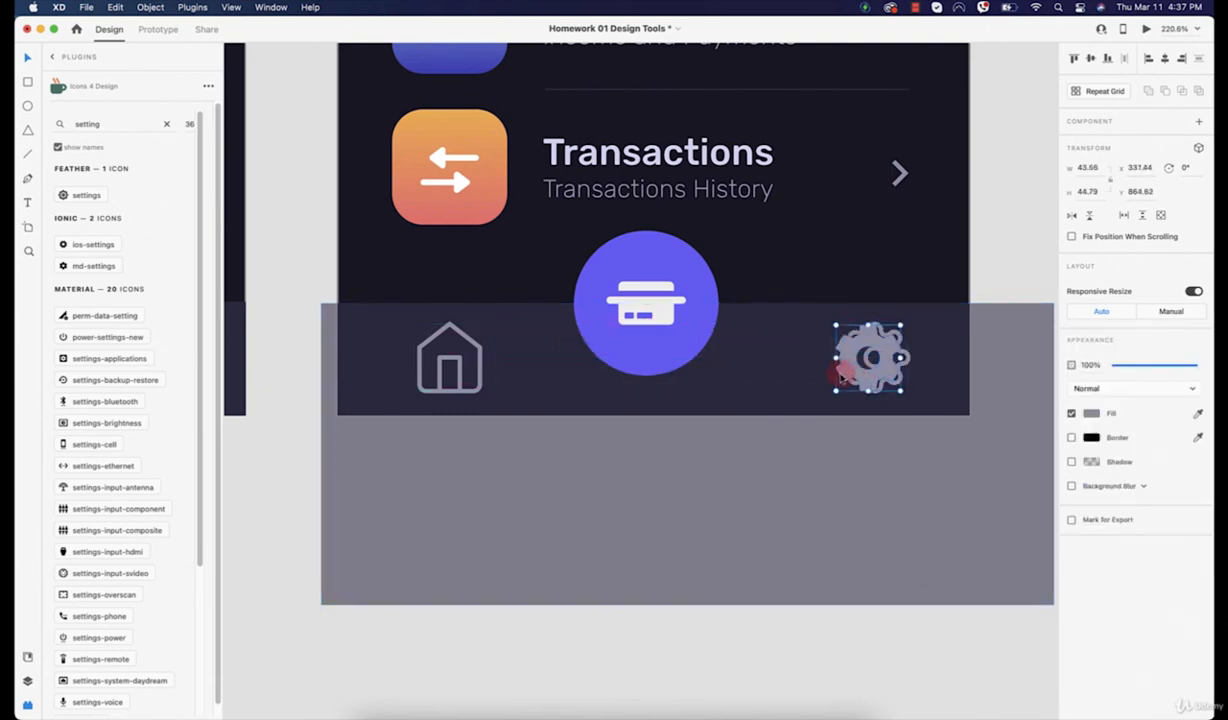
key("Delete")
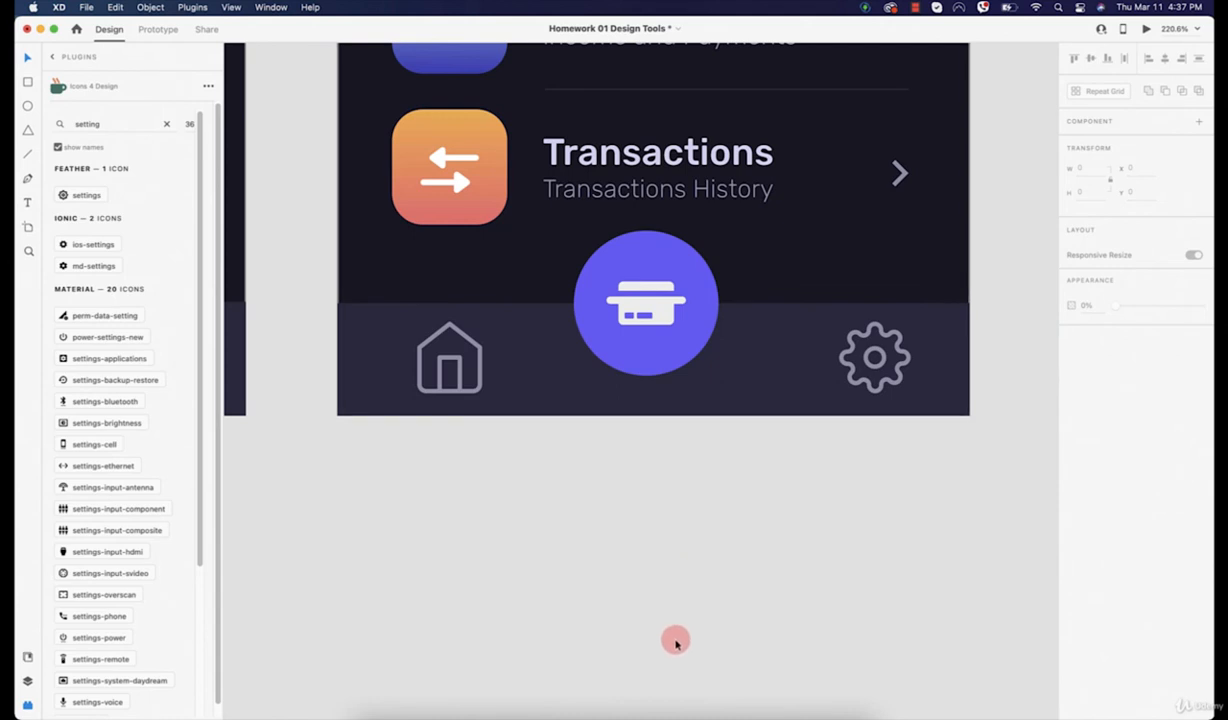
Step: Shift the outlined settings gear slightly left in the navigation bar, keeping it level with the home icon
left_click(851, 362)
left_click(851, 356)
left_click_drag(851, 356, 786, 356)
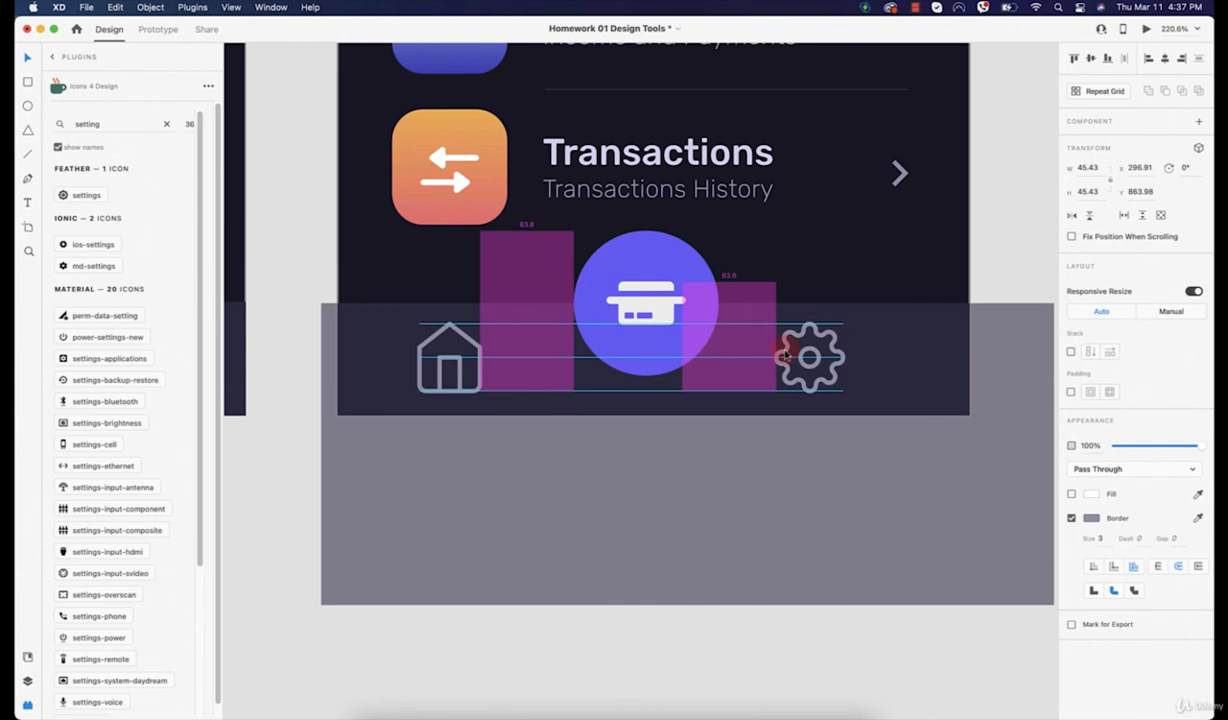
left_click_drag(786, 356, 843, 356)
Step: Move the purple card-scan button horizontally to X 178, and undo the accidental move of the navigation bar background
left_click(651, 265)
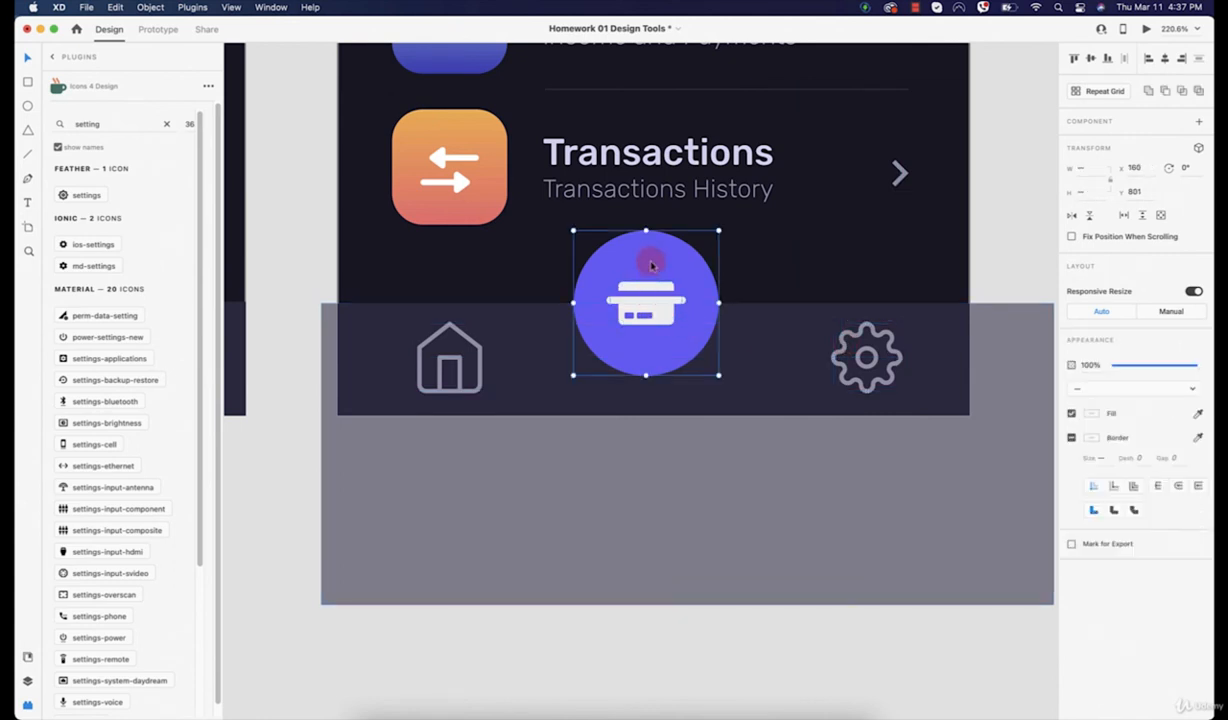
left_click_drag(646, 274, 673, 275)
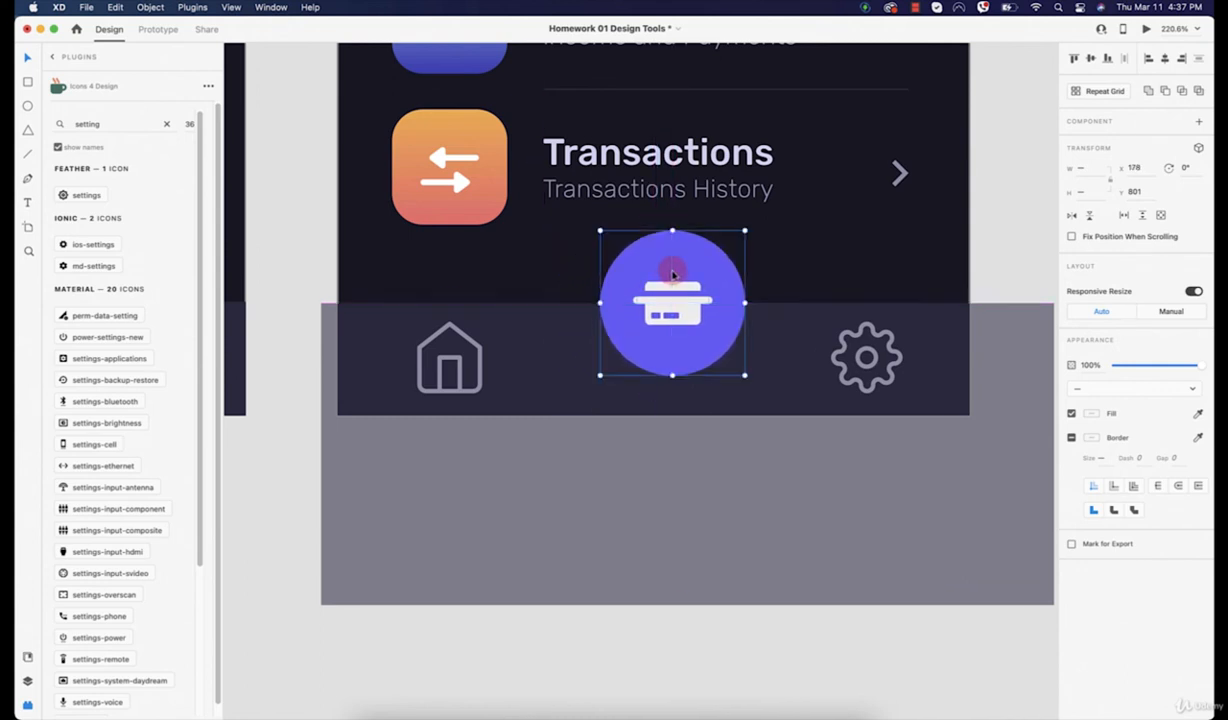
left_click_drag(866, 388, 828, 366)
key("super+z")
Step: Distribute the home icon, purple circle and settings gear evenly across the navigation bar in the horizontal direction
left_click(839, 350)
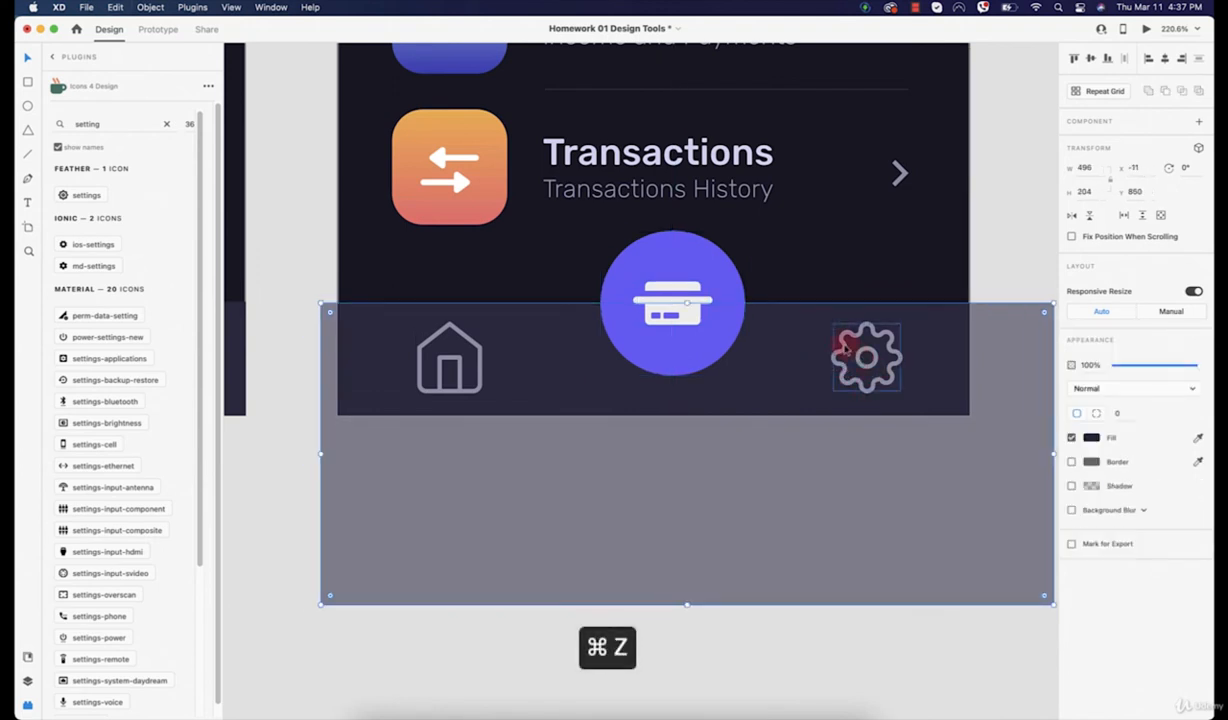
left_click(728, 346, "shift")
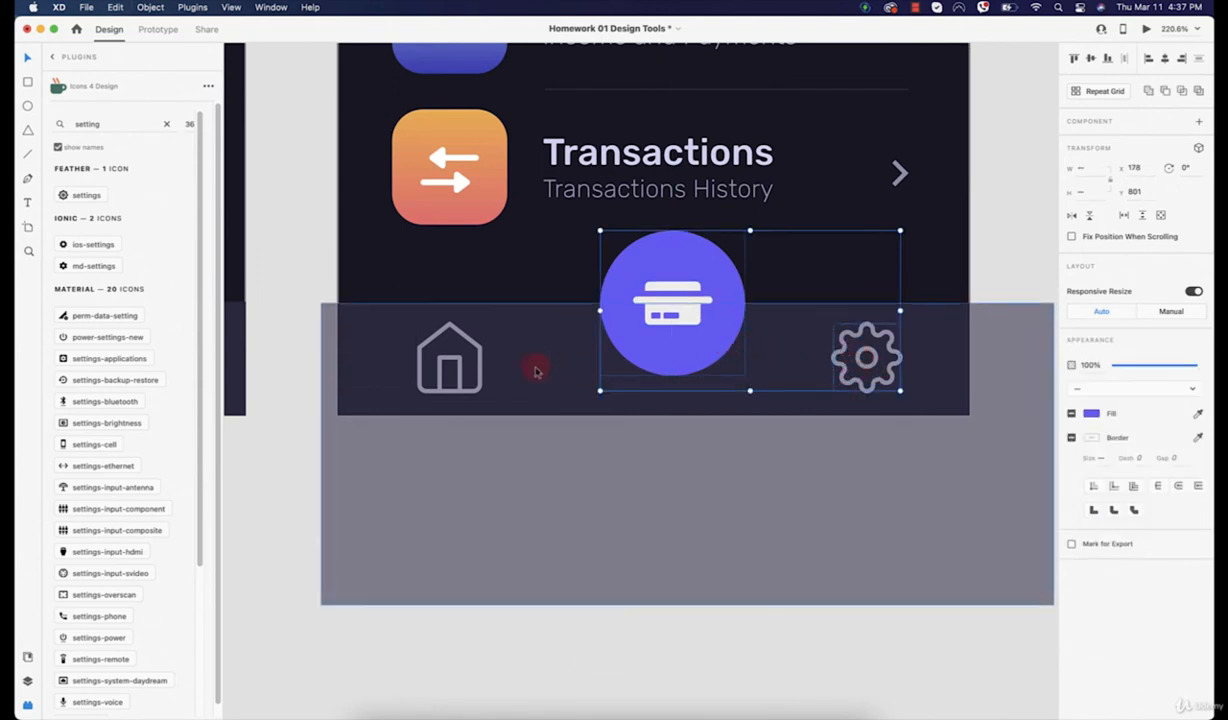
left_click(478, 356, "shift")
left_click(1178, 64)
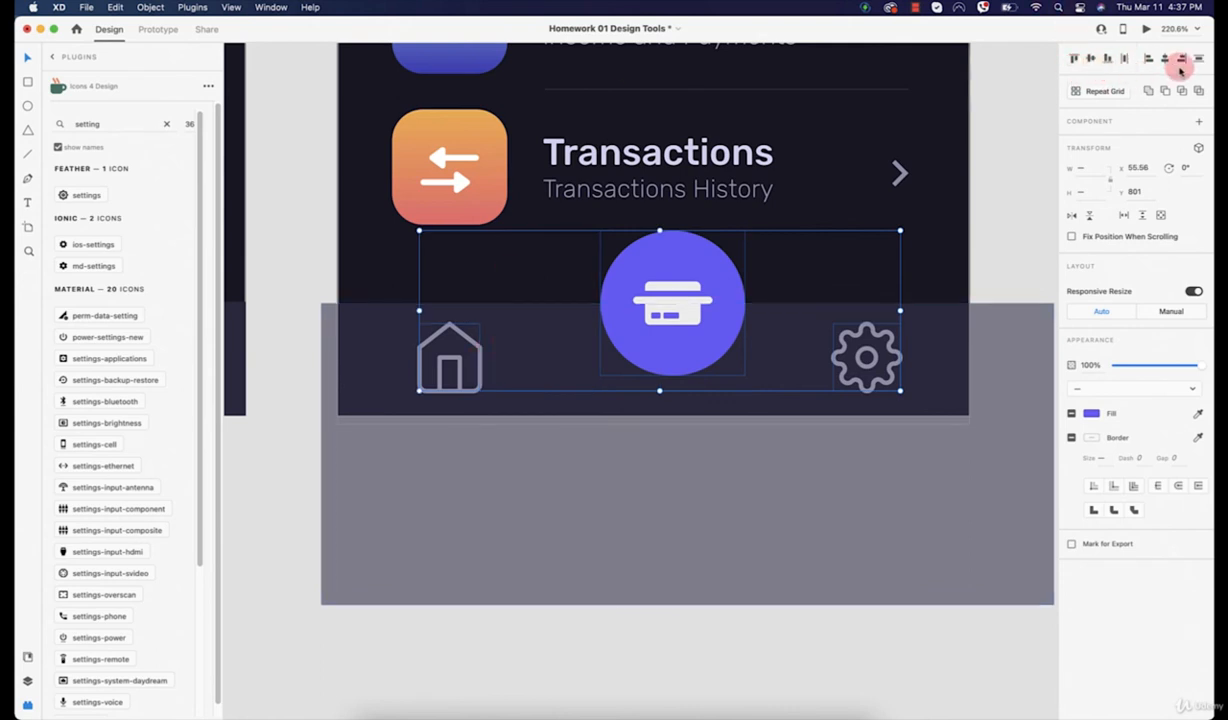
left_click(1128, 60)
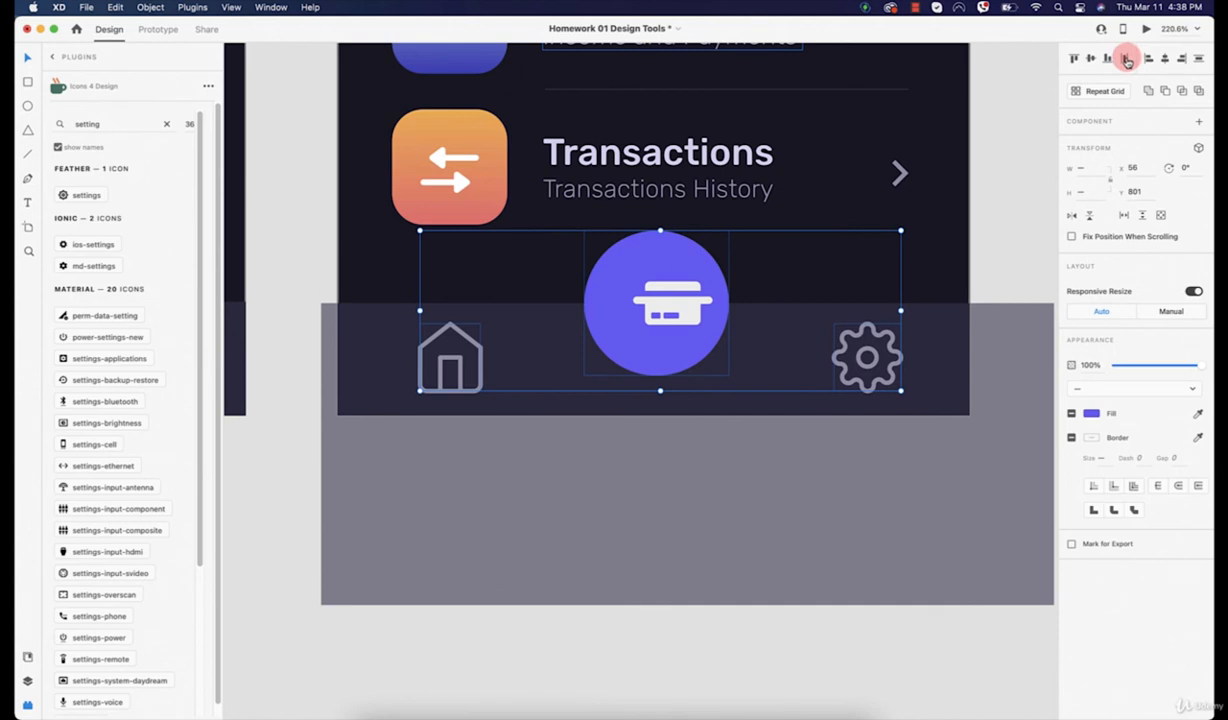
left_click(747, 532)
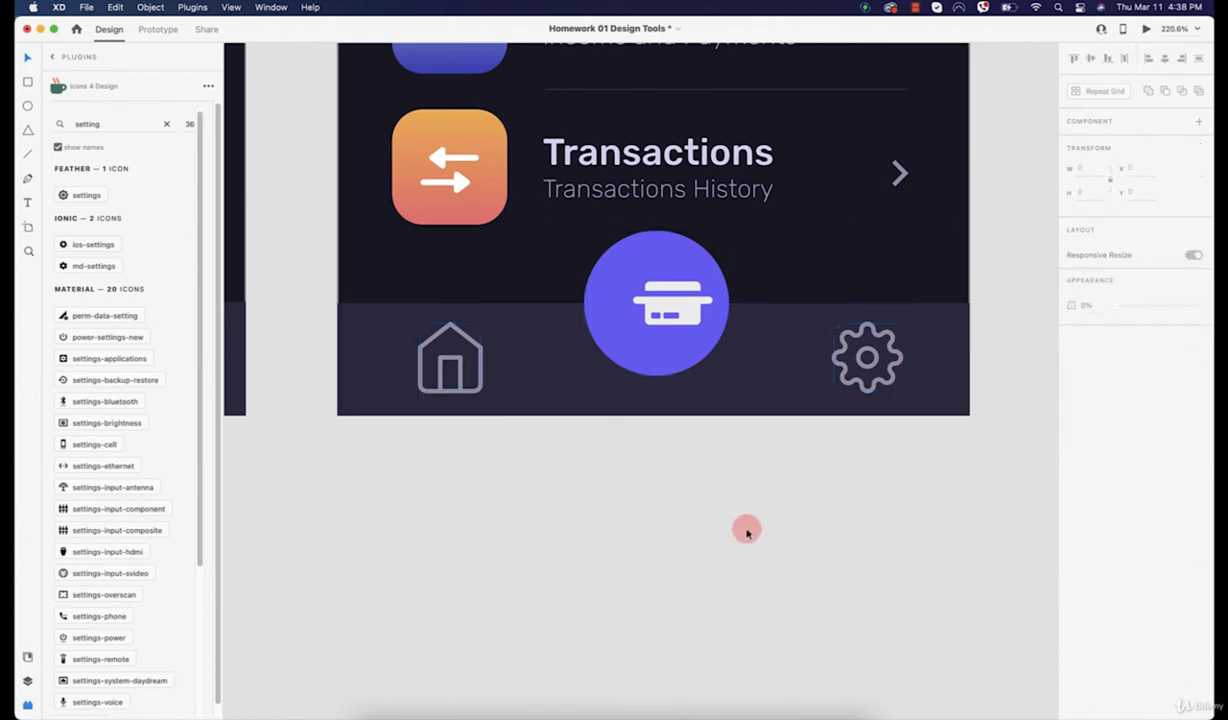
Step: Move the white card-scan icon left so it sits centred on the purple circle
double_click(681, 303)
left_click_drag(675, 306, 657, 305)
left_click(781, 680)
Step: Add a drop shadow with X 0, Y 3 and blur 6 to the purple Send button's background
scroll(776, 668, "down", 10)
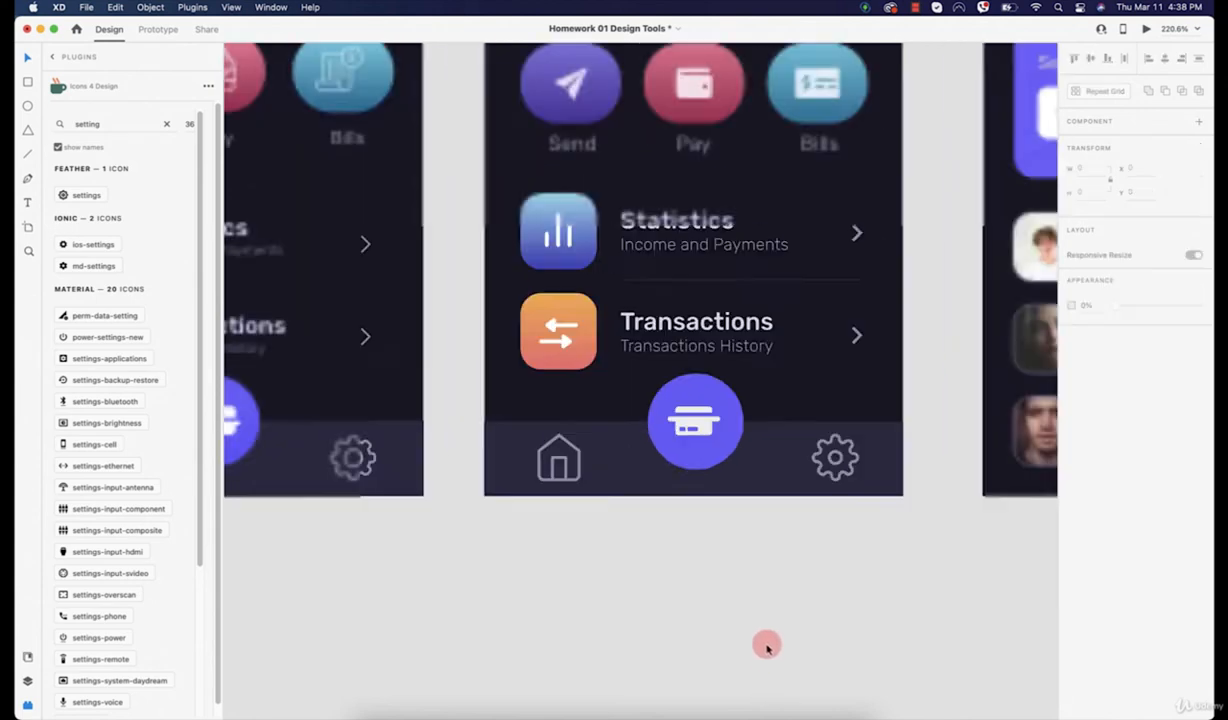
left_click_drag(683, 591, 516, 572)
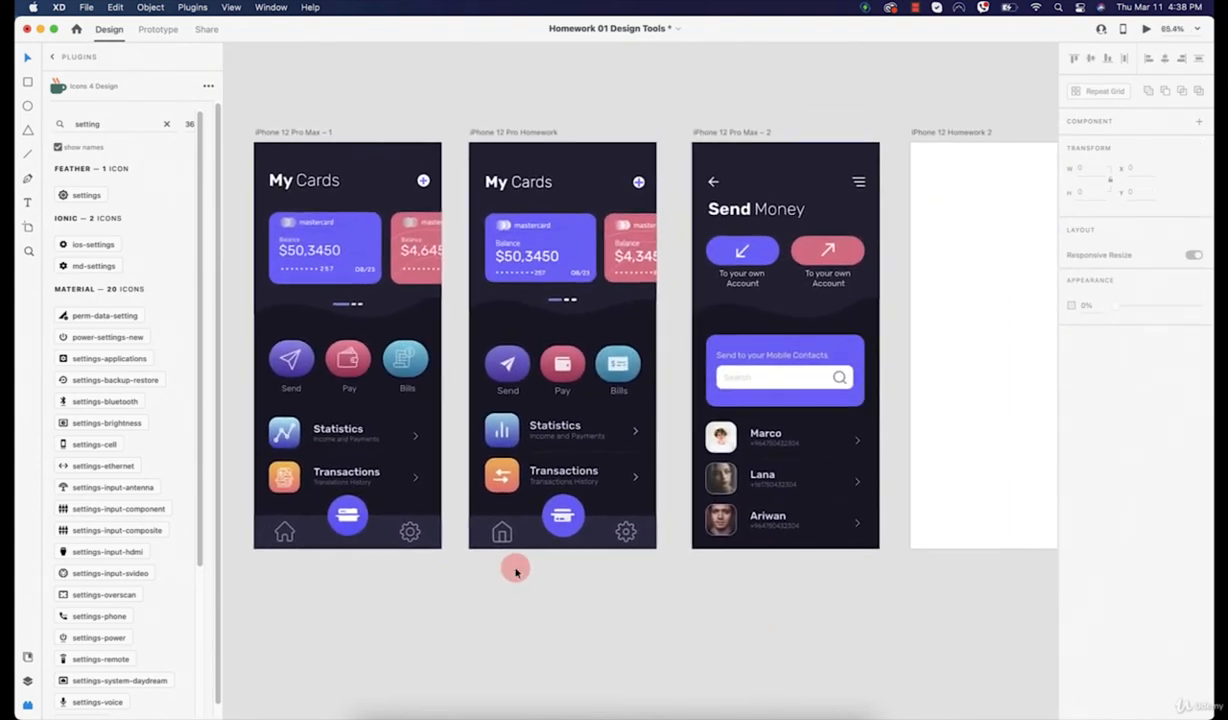
scroll(581, 233, "up", 10)
left_click_drag(524, 384, 581, 231)
scroll(581, 230, "down", 9)
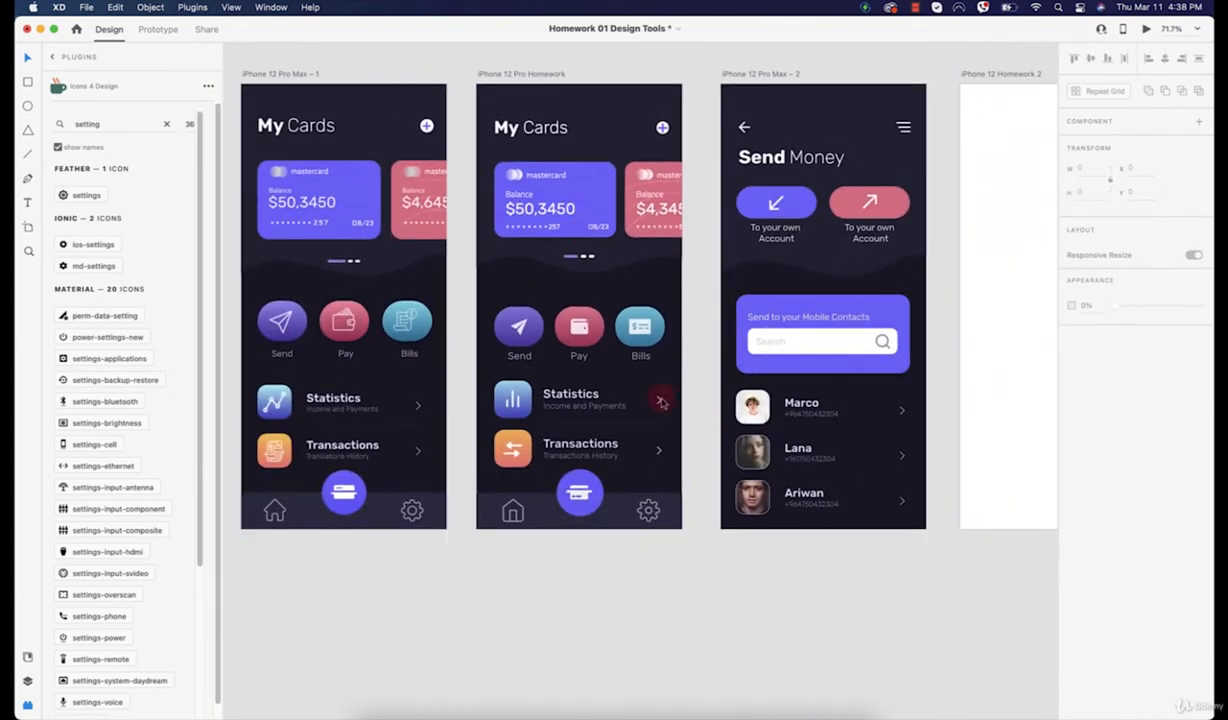
scroll(505, 318, "up", 6)
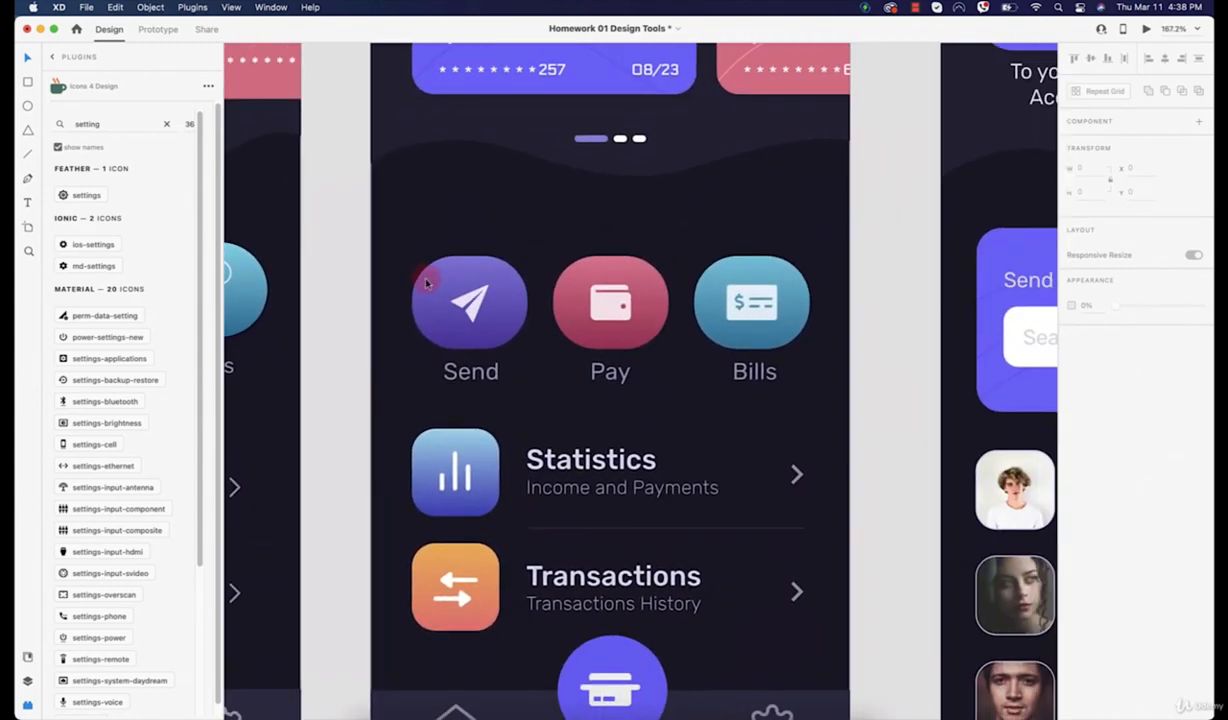
scroll(428, 280, "up", 2)
left_click(455, 277)
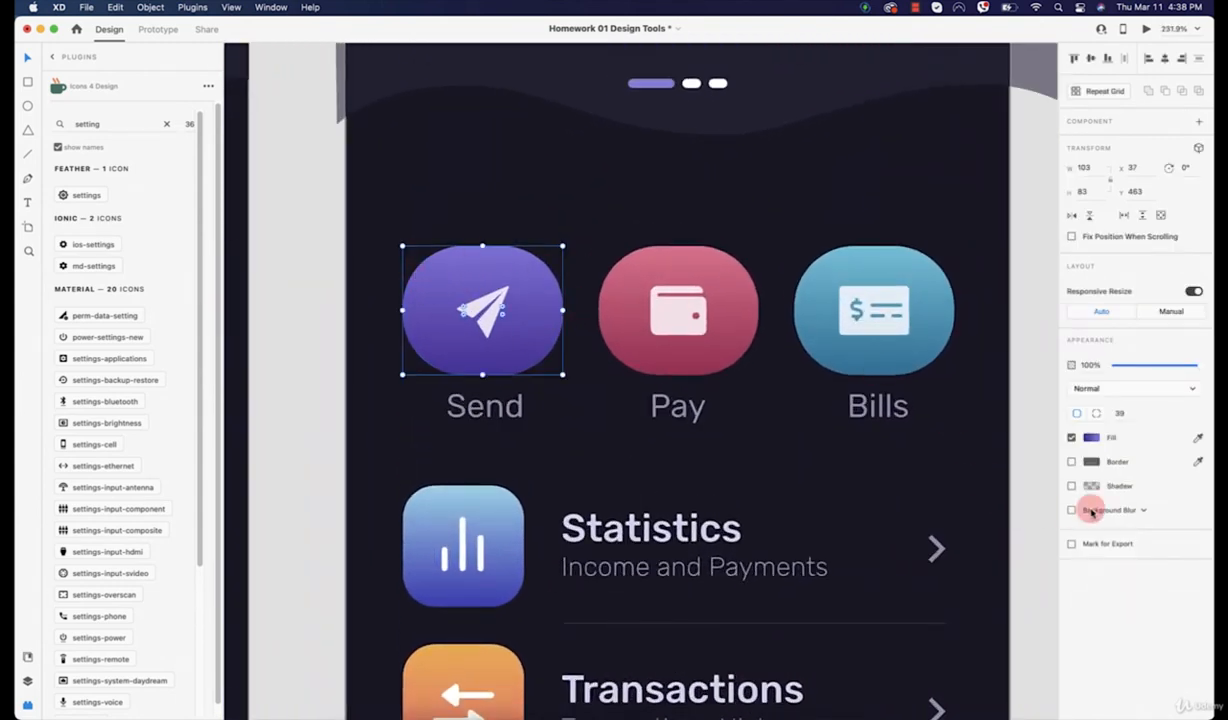
left_click(1071, 487)
left_click(1071, 487)
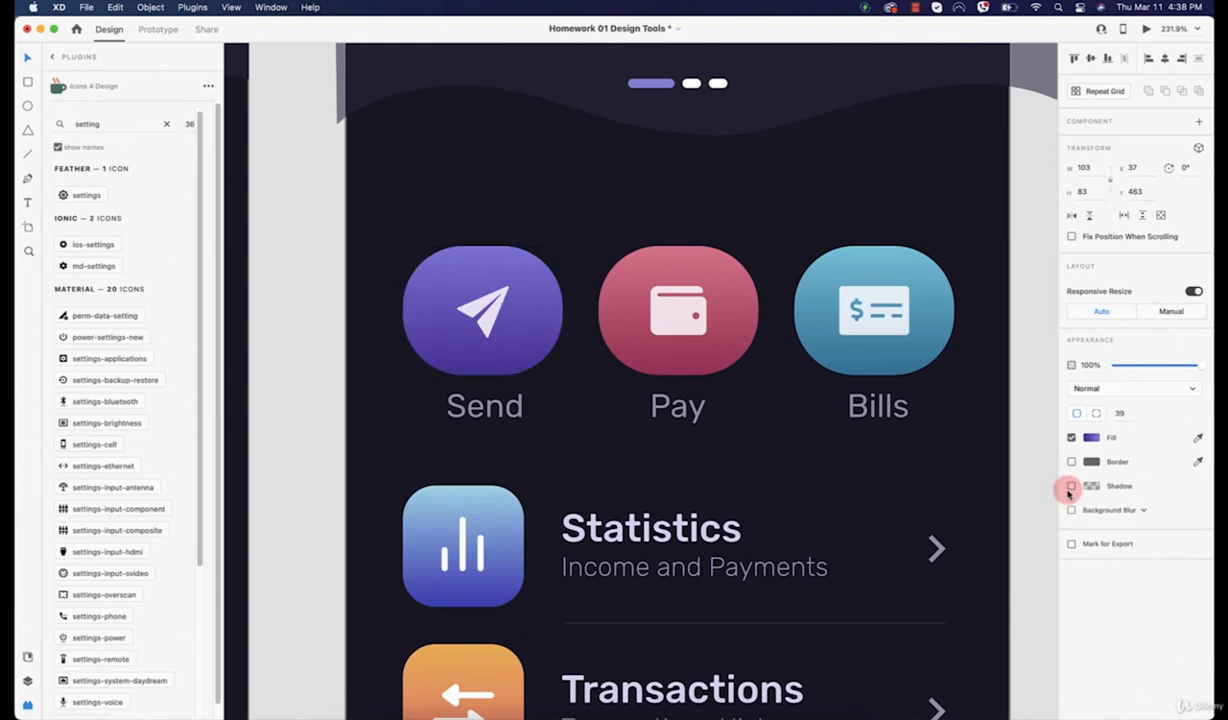
scroll(561, 378, "up", 3)
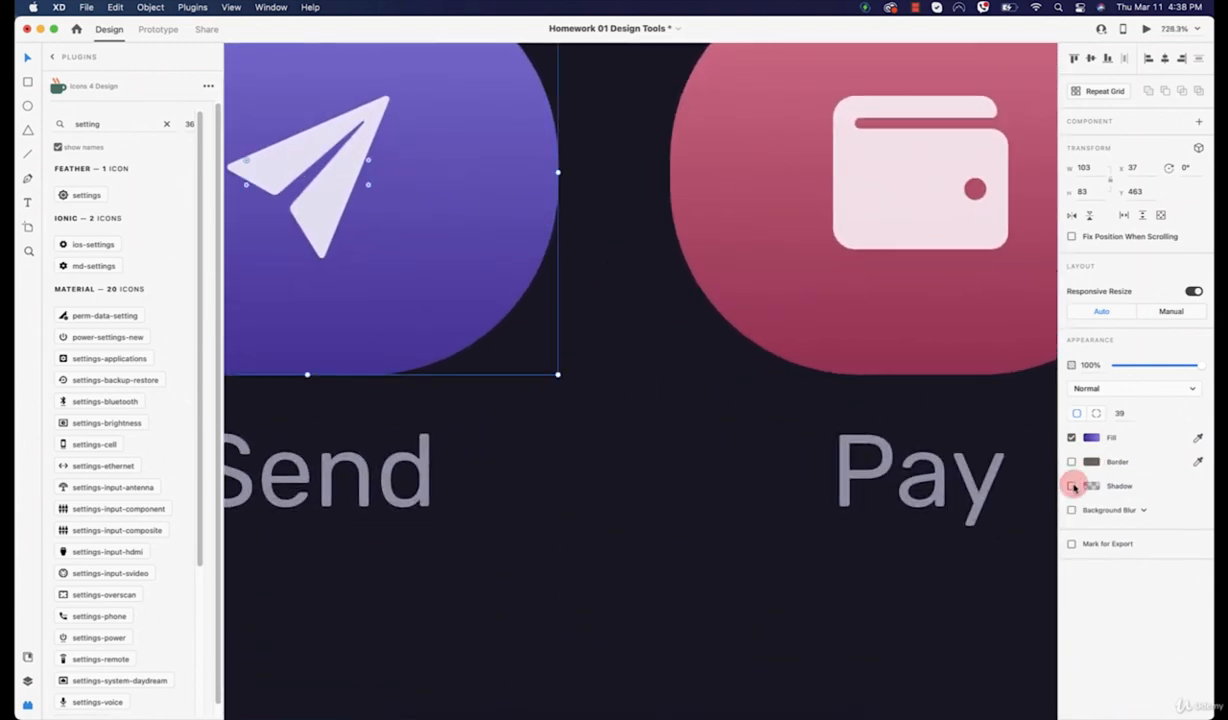
left_click(1071, 487)
left_click(1071, 487)
left_click(1071, 487)
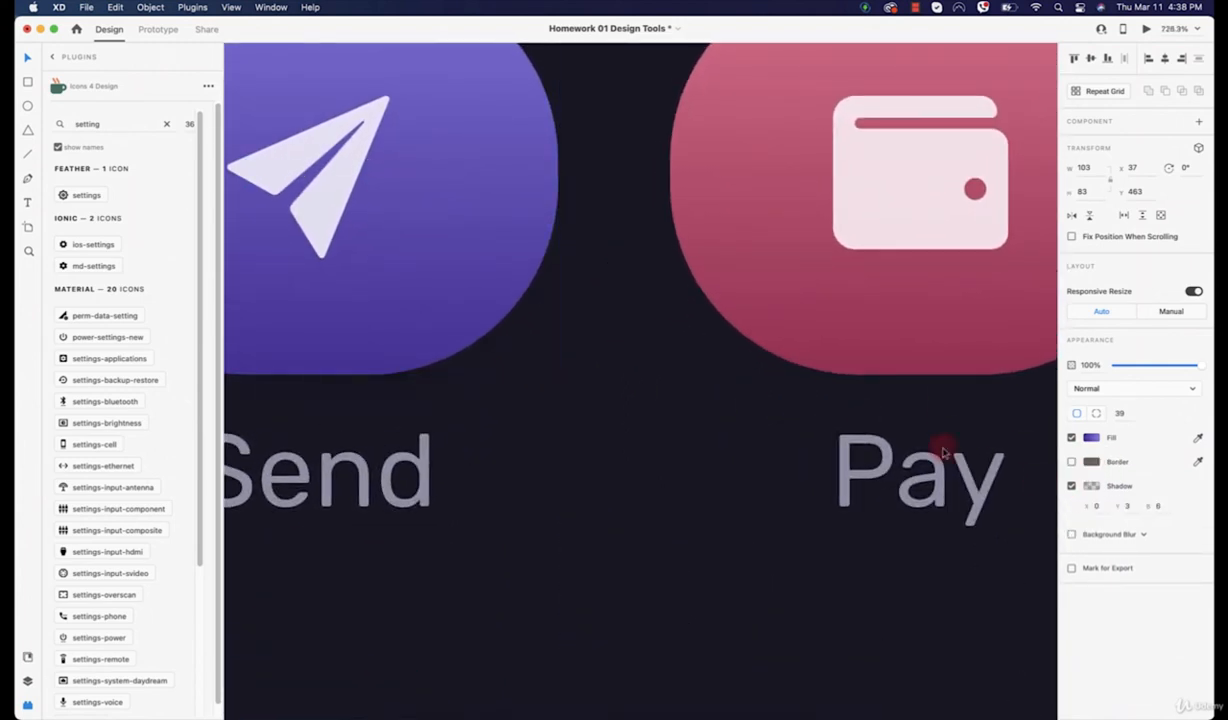
Step: Turn on the same drop shadow for the pink Pay and blue Bills button backgrounds
scroll(943, 453, "down", 3)
left_click(858, 356)
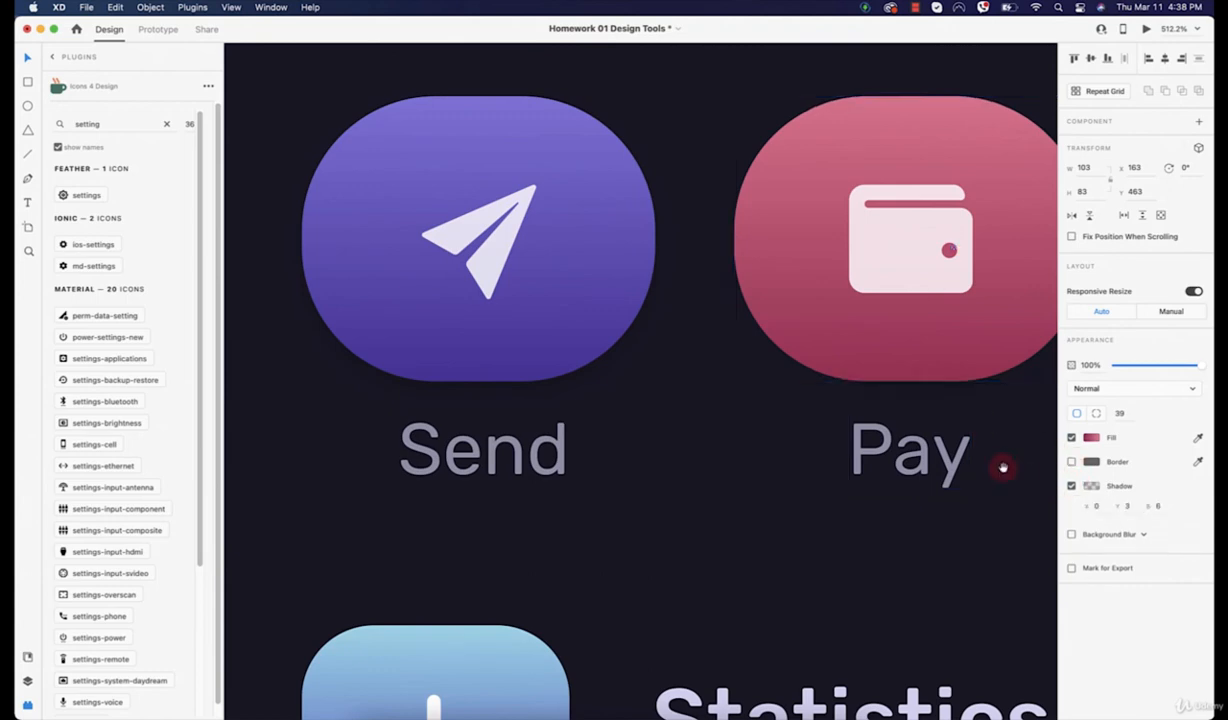
scroll(274, 312, "right", 10)
left_click(614, 317)
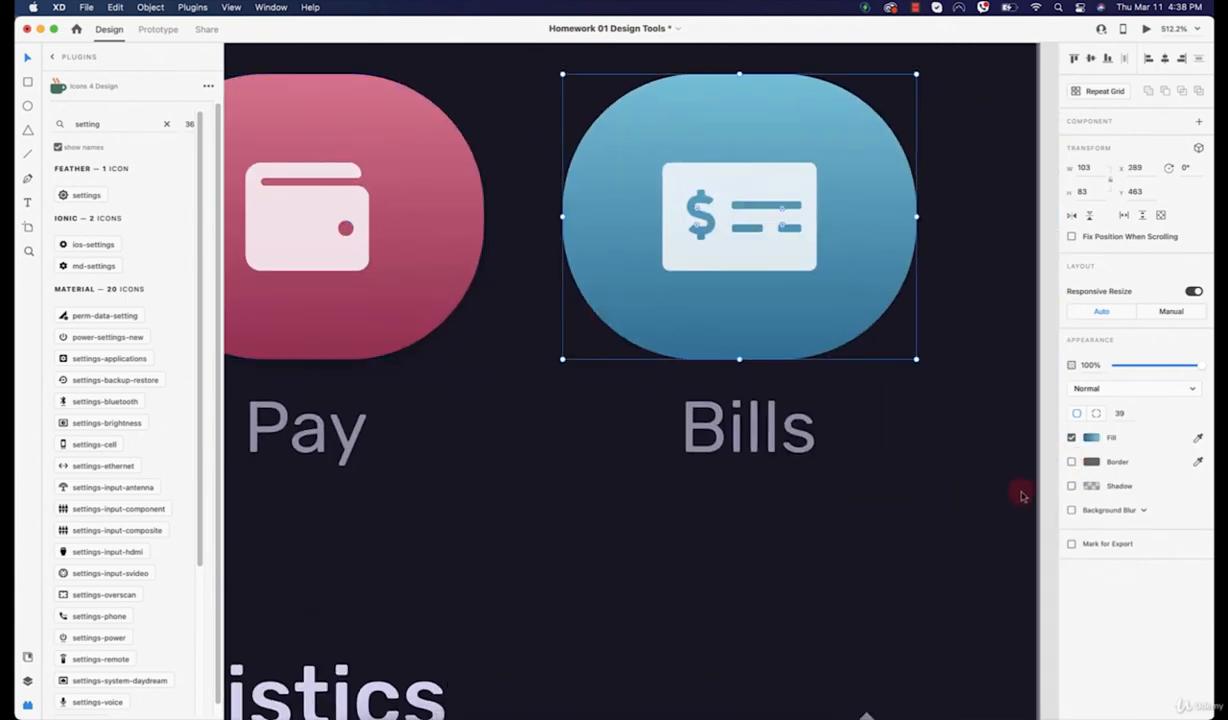
left_click(1071, 487)
left_click(722, 537)
Step: Turn on the drop shadow for the blue Statistics and orange Transactions icon tiles
scroll(720, 538, "down", 5)
scroll(722, 537, "down", 5)
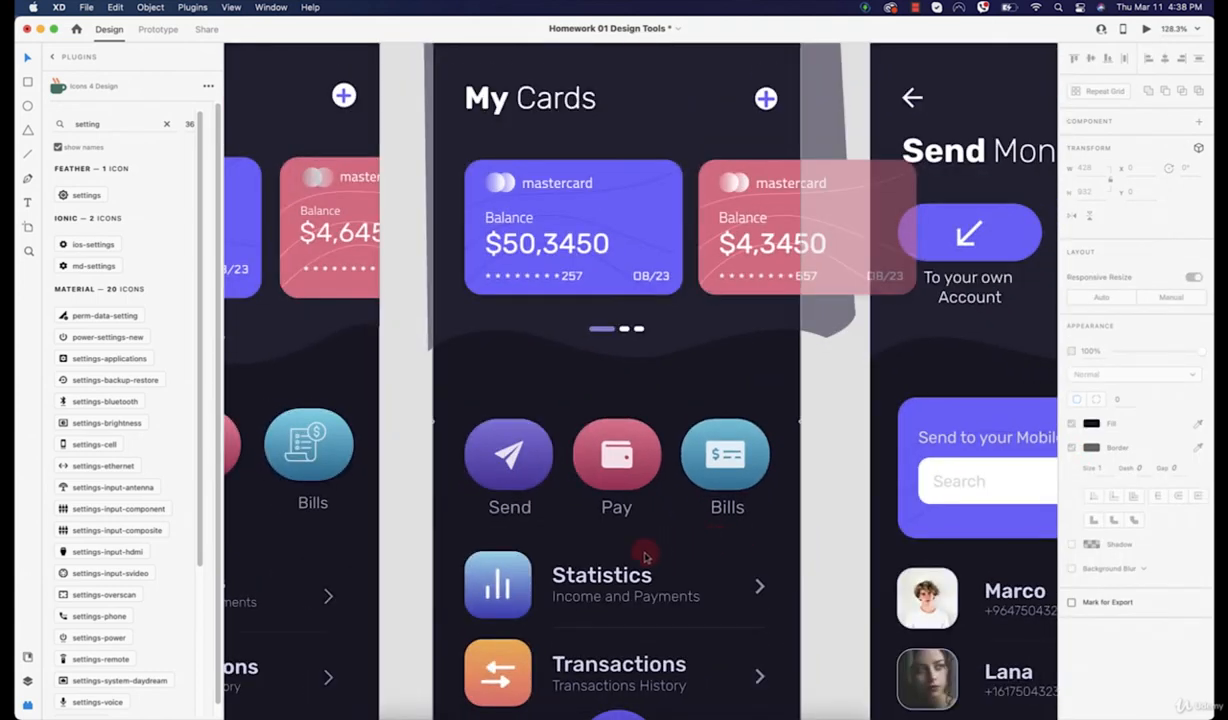
scroll(562, 452, "down", 5)
scroll(493, 328, "up", 5)
left_click(493, 328)
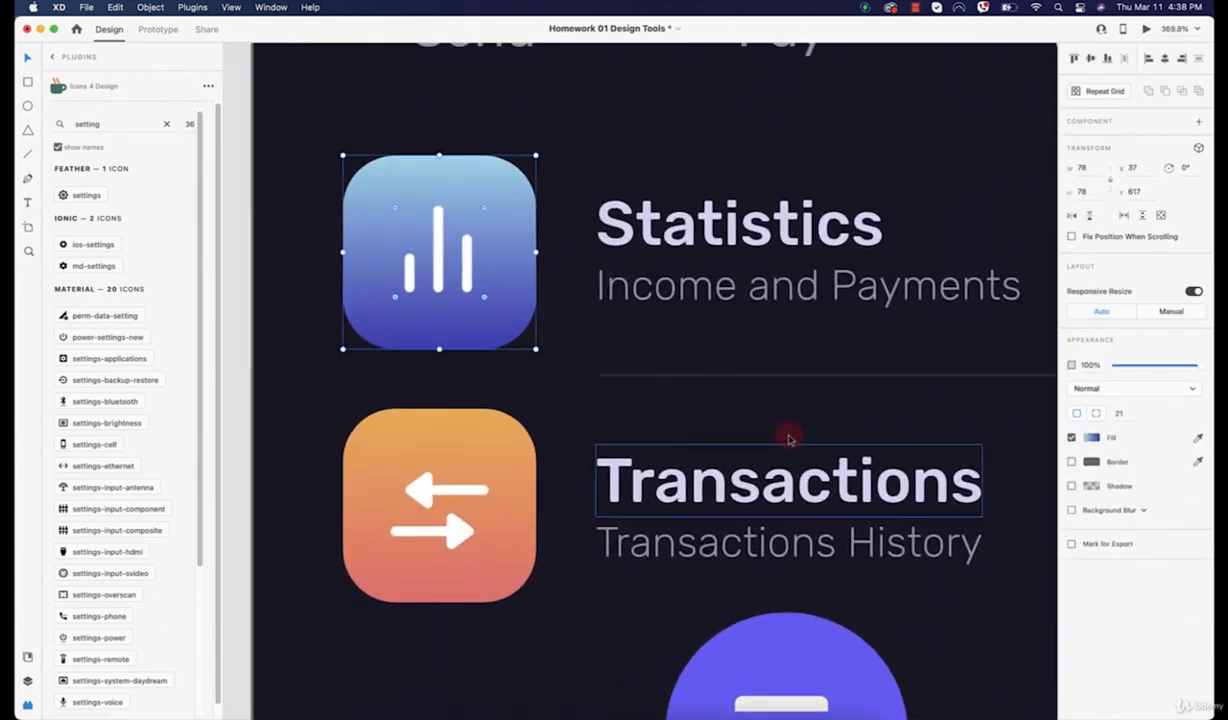
left_click(517, 508)
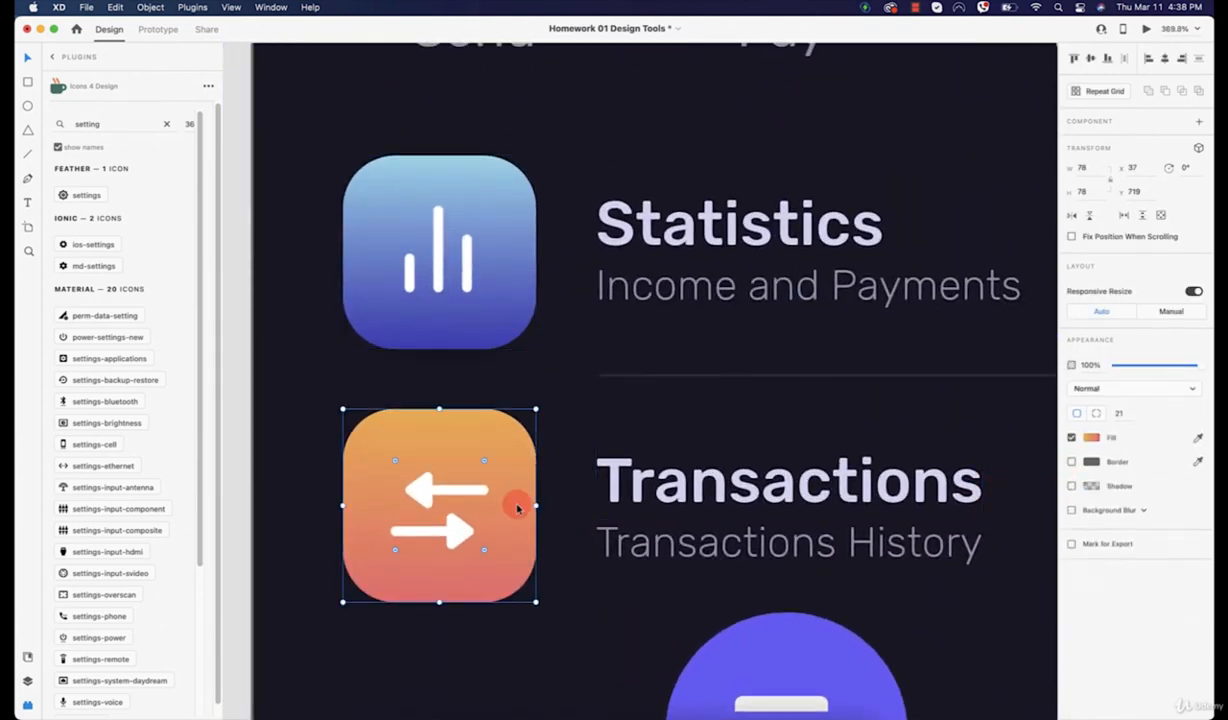
Step: Give the bottom navigation bar's background rectangle a drop shadow with X 0, Y 3 and blur 6
scroll(770, 326, "down", 5)
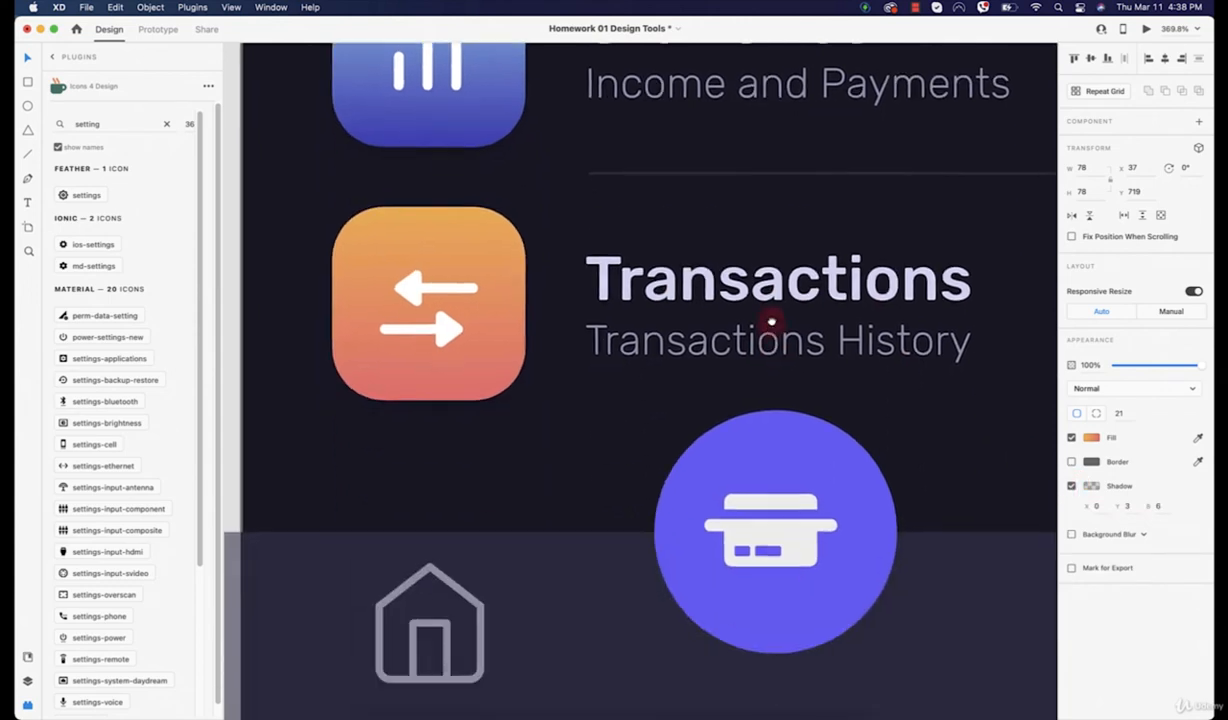
left_click(775, 433)
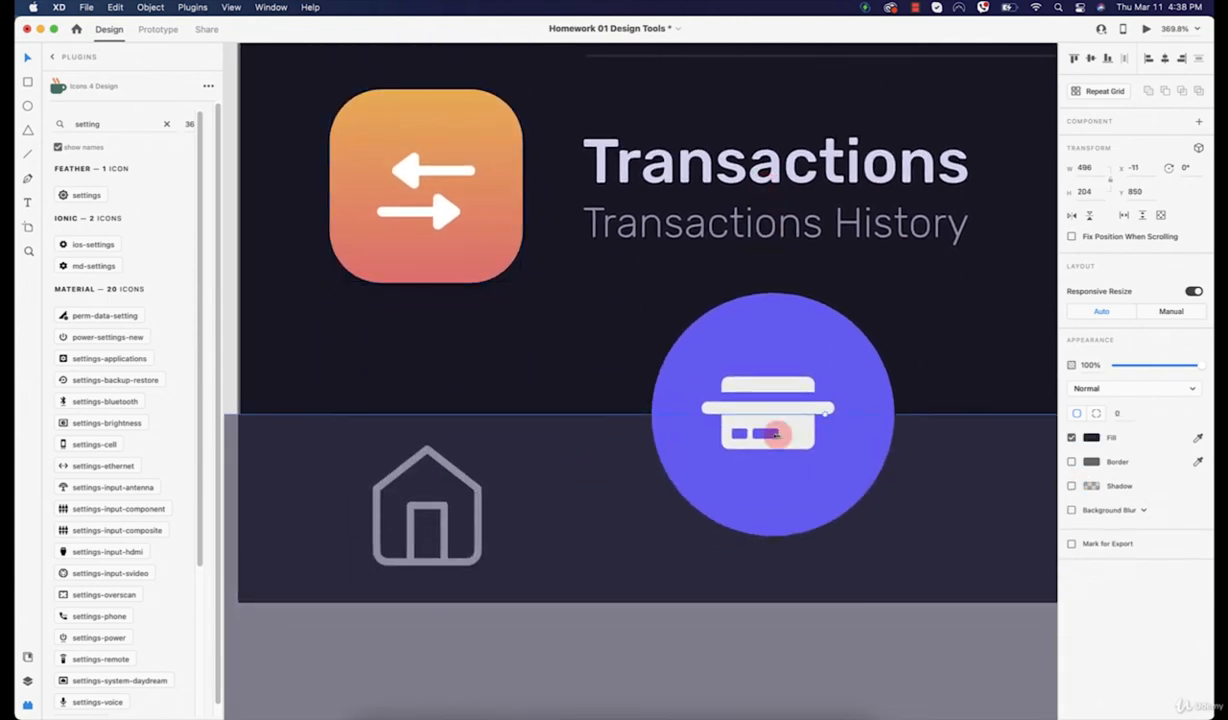
left_click(1071, 487)
scroll(675, 657, "down", 5)
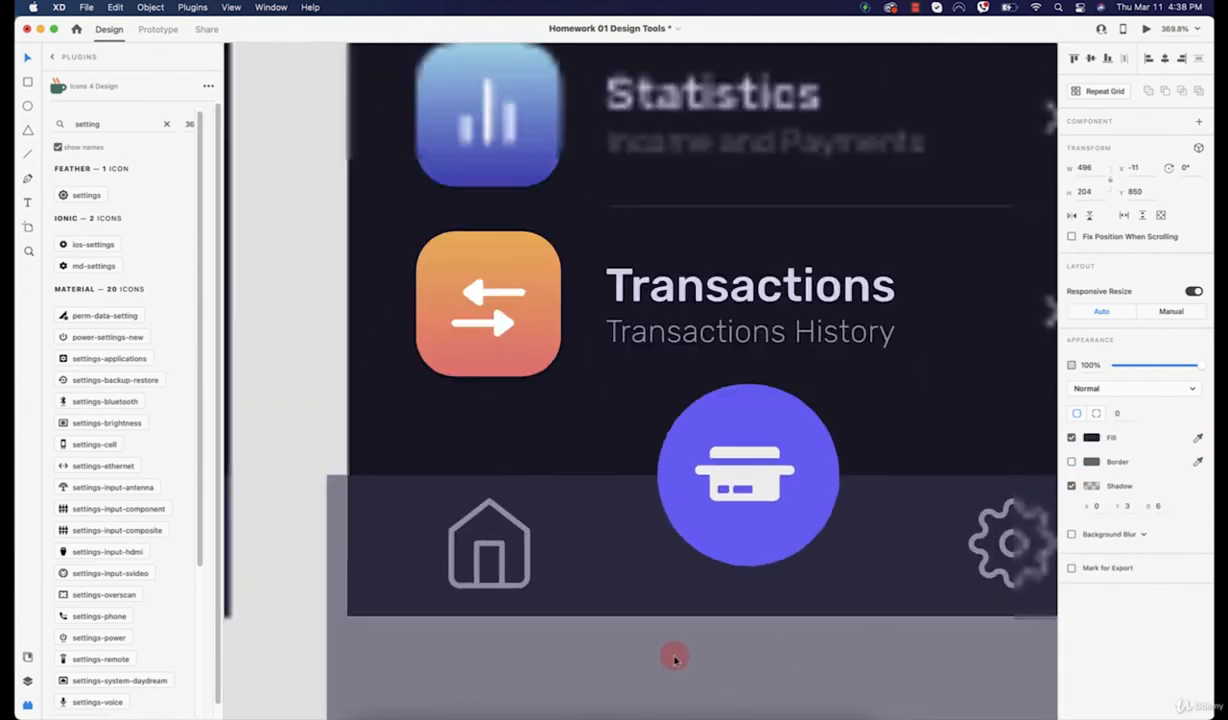
left_click(973, 704)
Step: Nudge the white card-scan icon slightly right towards the centre of the purple circle
scroll(726, 631, "down", 5)
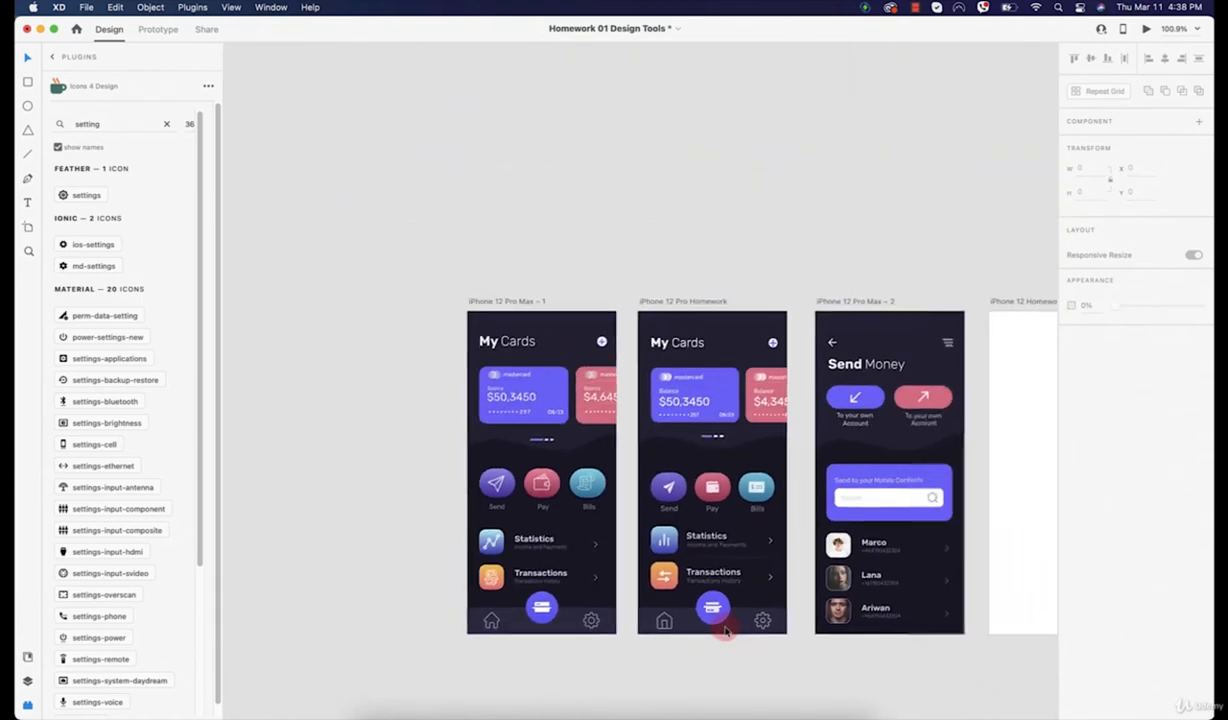
scroll(640, 600, "up", 2)
scroll(619, 585, "up", 2)
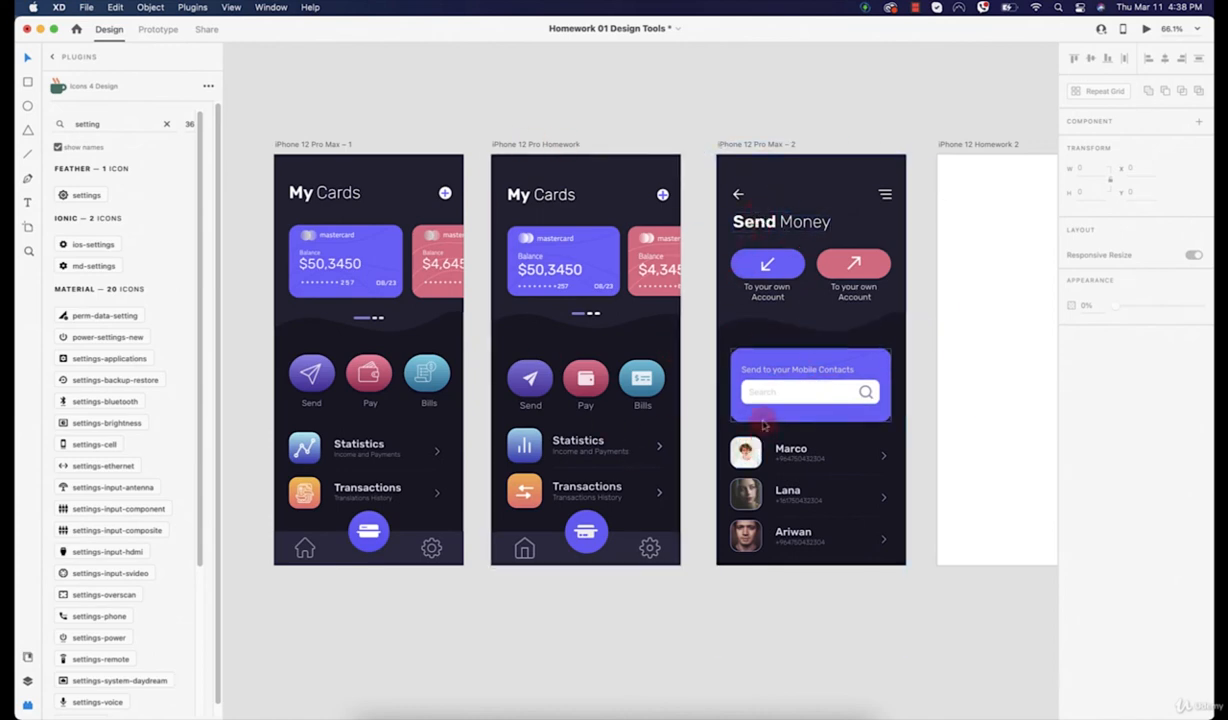
scroll(567, 582, "up", 3)
scroll(567, 582, "up", 5)
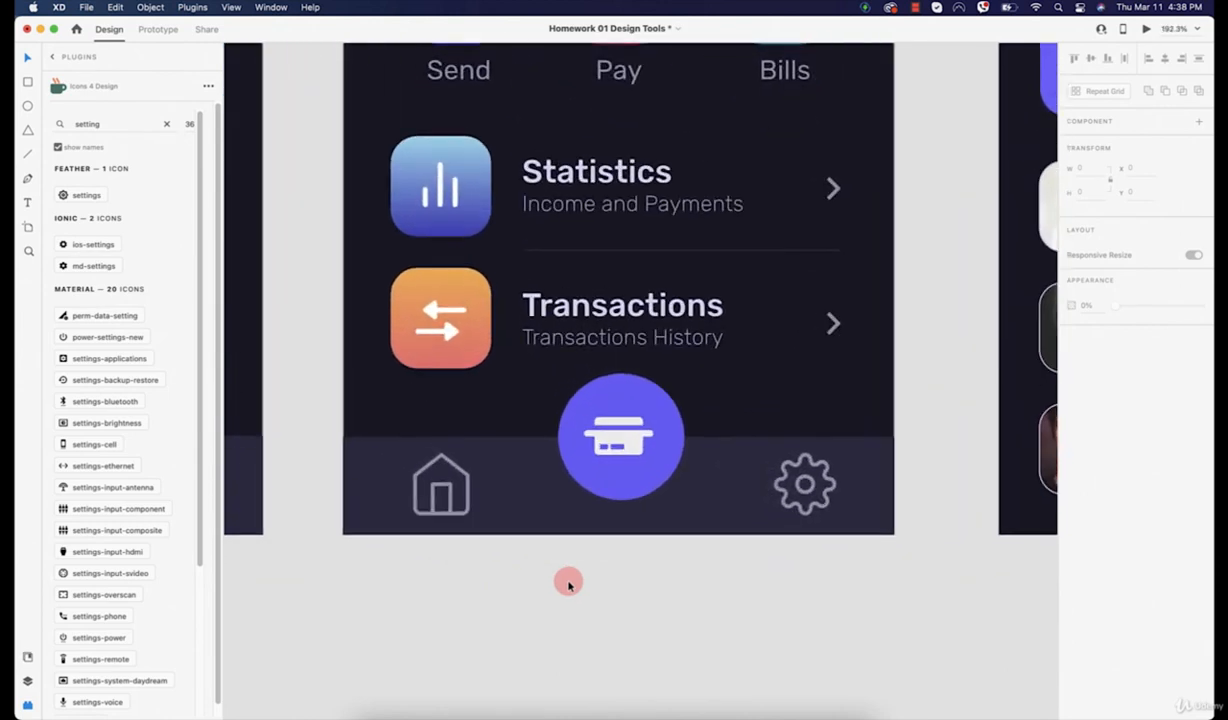
scroll(575, 585, "up", 2)
left_click(658, 368)
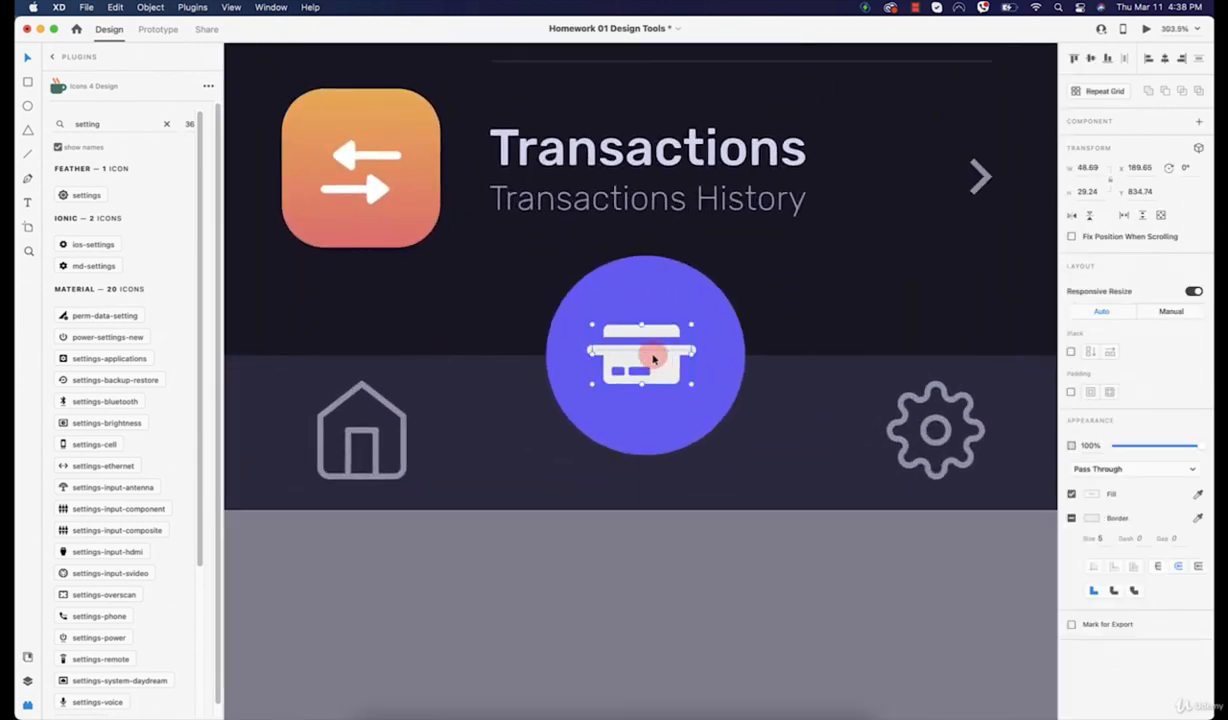
left_click_drag(654, 359, 659, 358)
left_click(691, 614)
Step: Fine-tune the card-scan icon's position within the purple circle and clear the selection
scroll(691, 614, "down", 5)
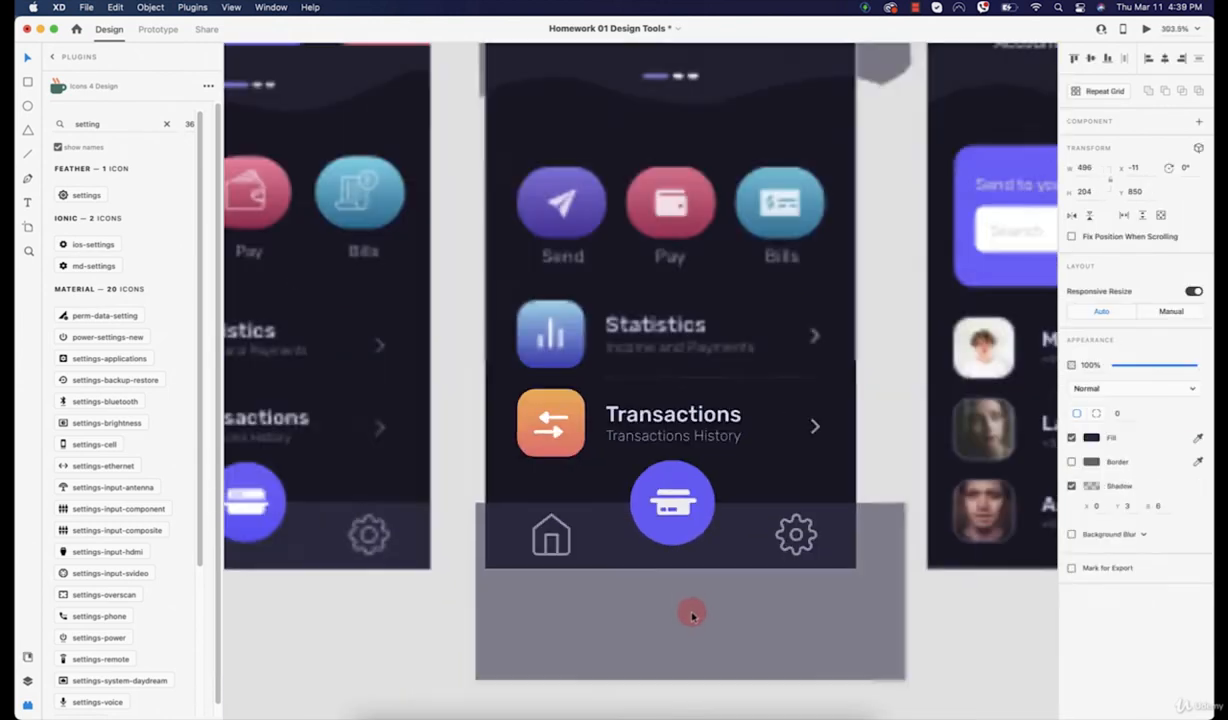
left_click(673, 522)
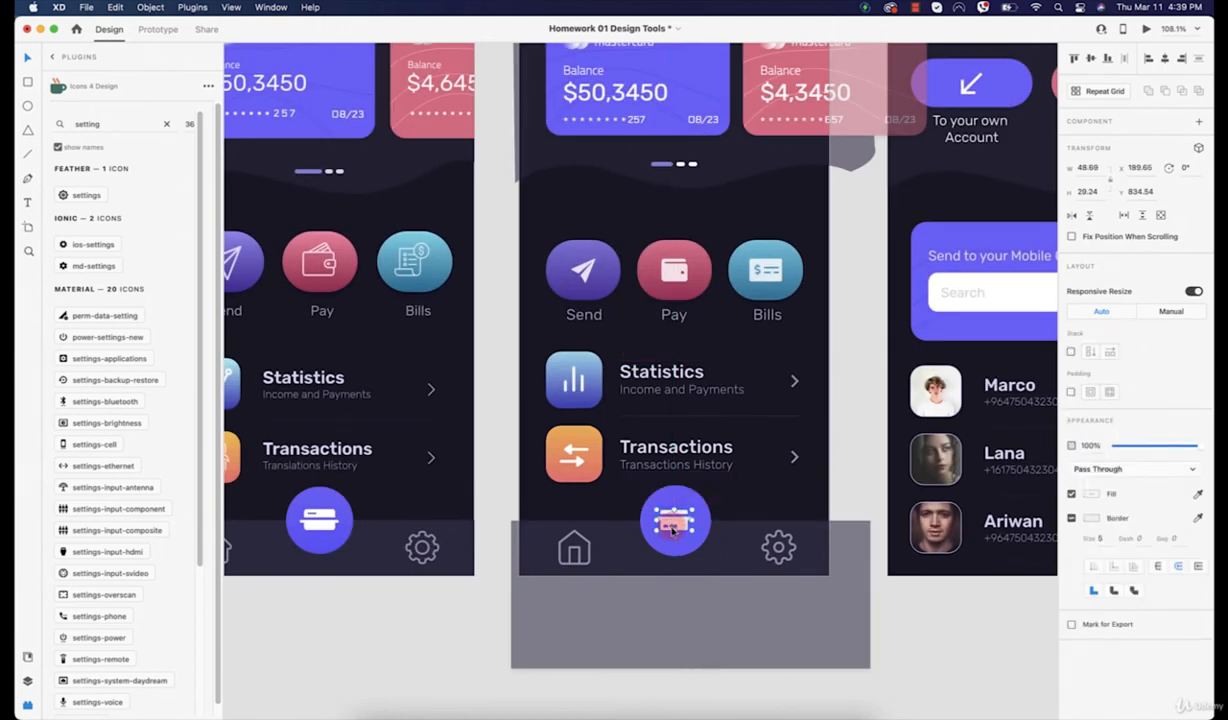
scroll(673, 530, "up", 5)
left_click_drag(666, 524, 685, 510)
left_click(925, 672)
scroll(925, 672, "down", 5)
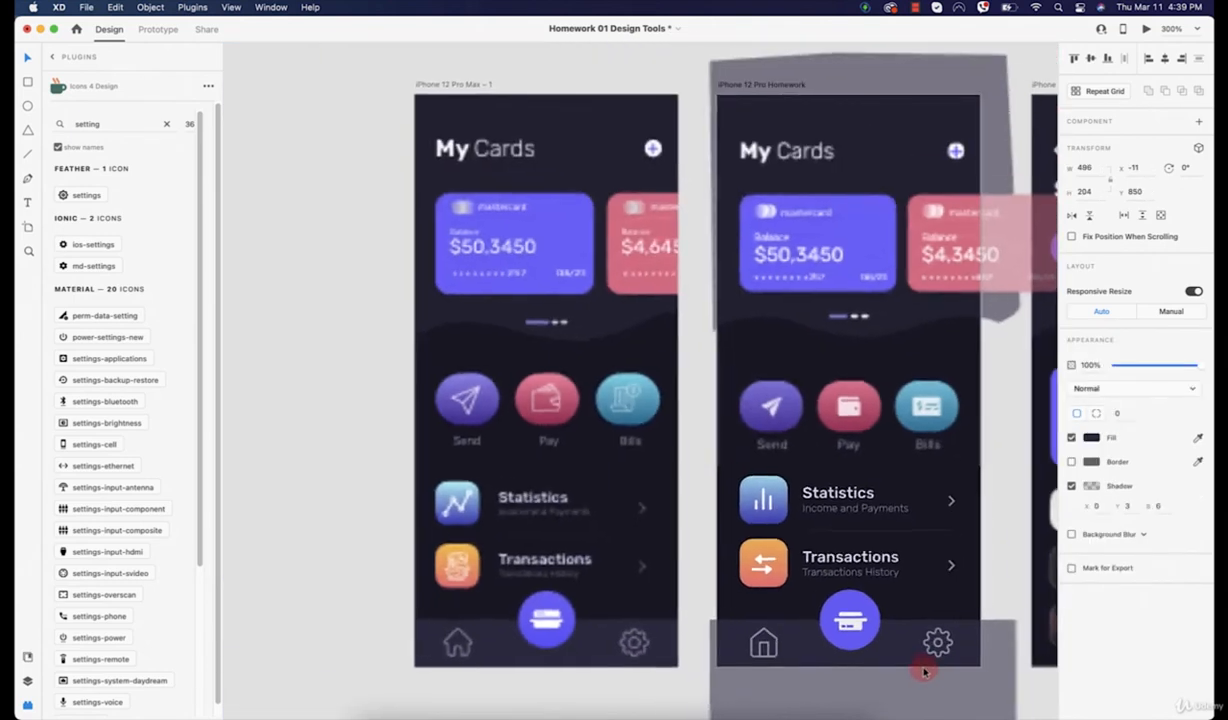
left_click_drag(822, 531, 493, 509)
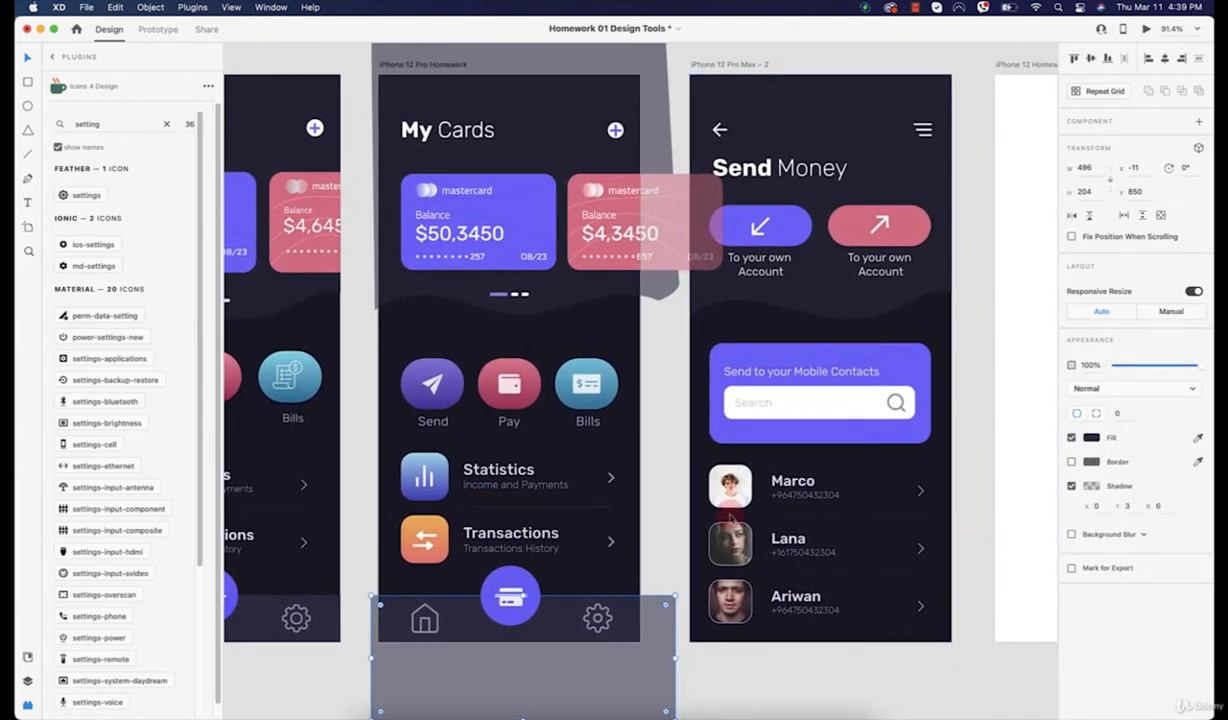
left_click(680, 447)
scroll(680, 447, "down", 4)
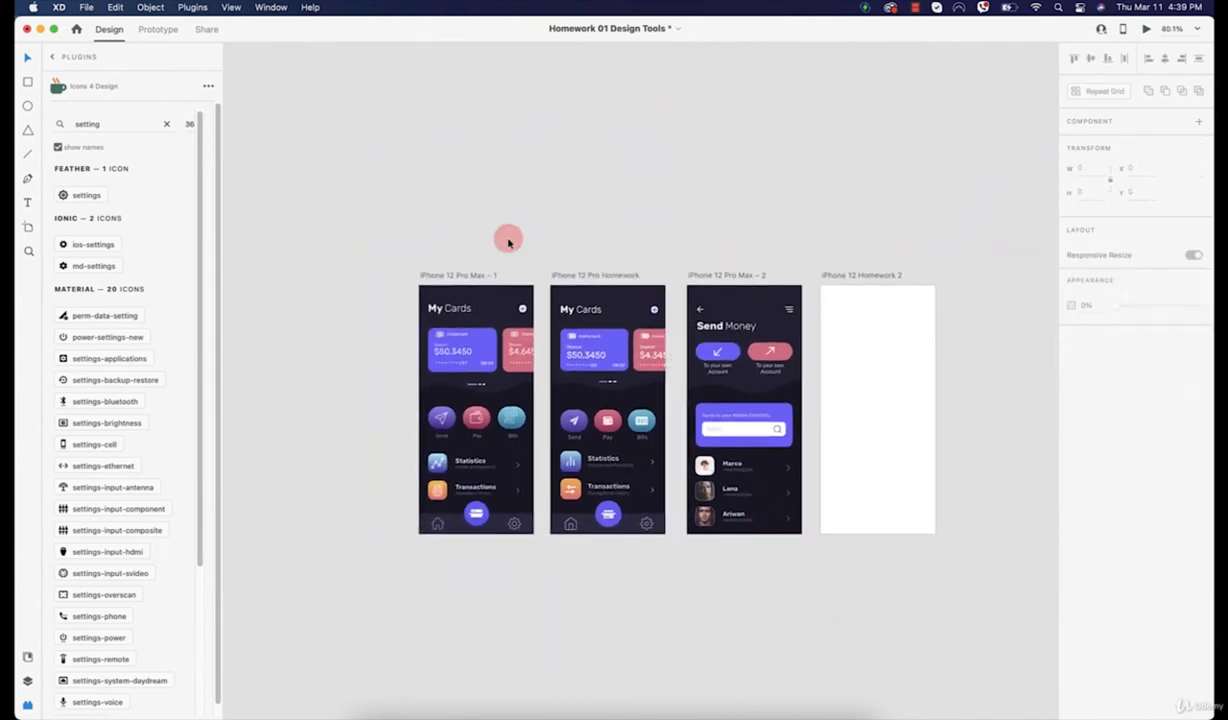